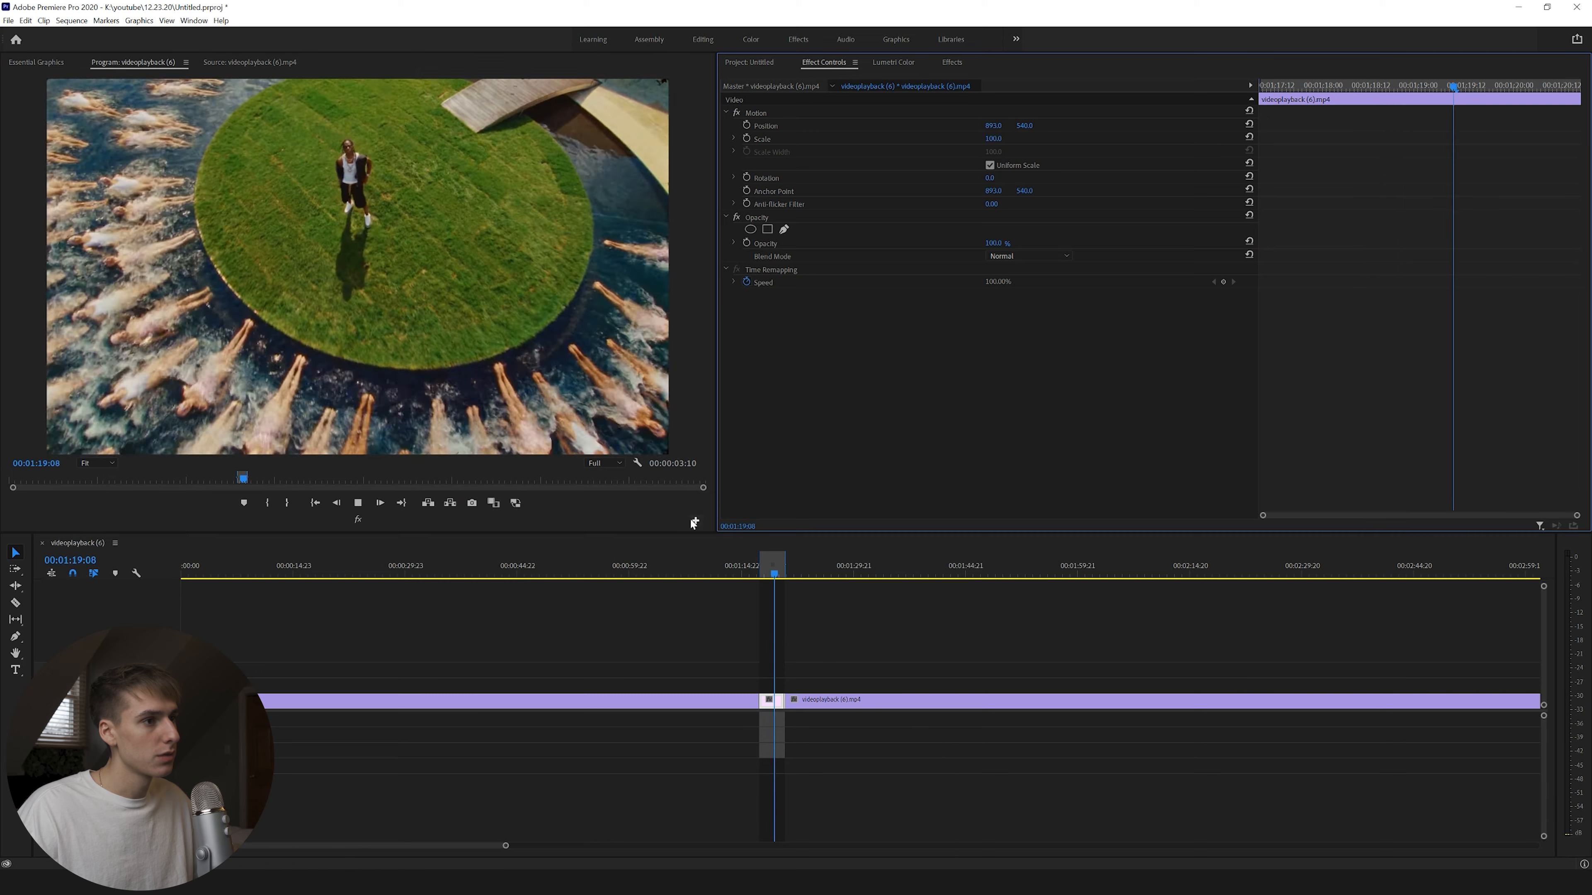
Stop sequence playback and undo the accidental timeline drag.
key(space)
drag(772, 565, 757, 566)
key(ctrl+z)
Set up a media export with the JPEG Sequence (Match Source) preset and output name 1.
click(8, 21)
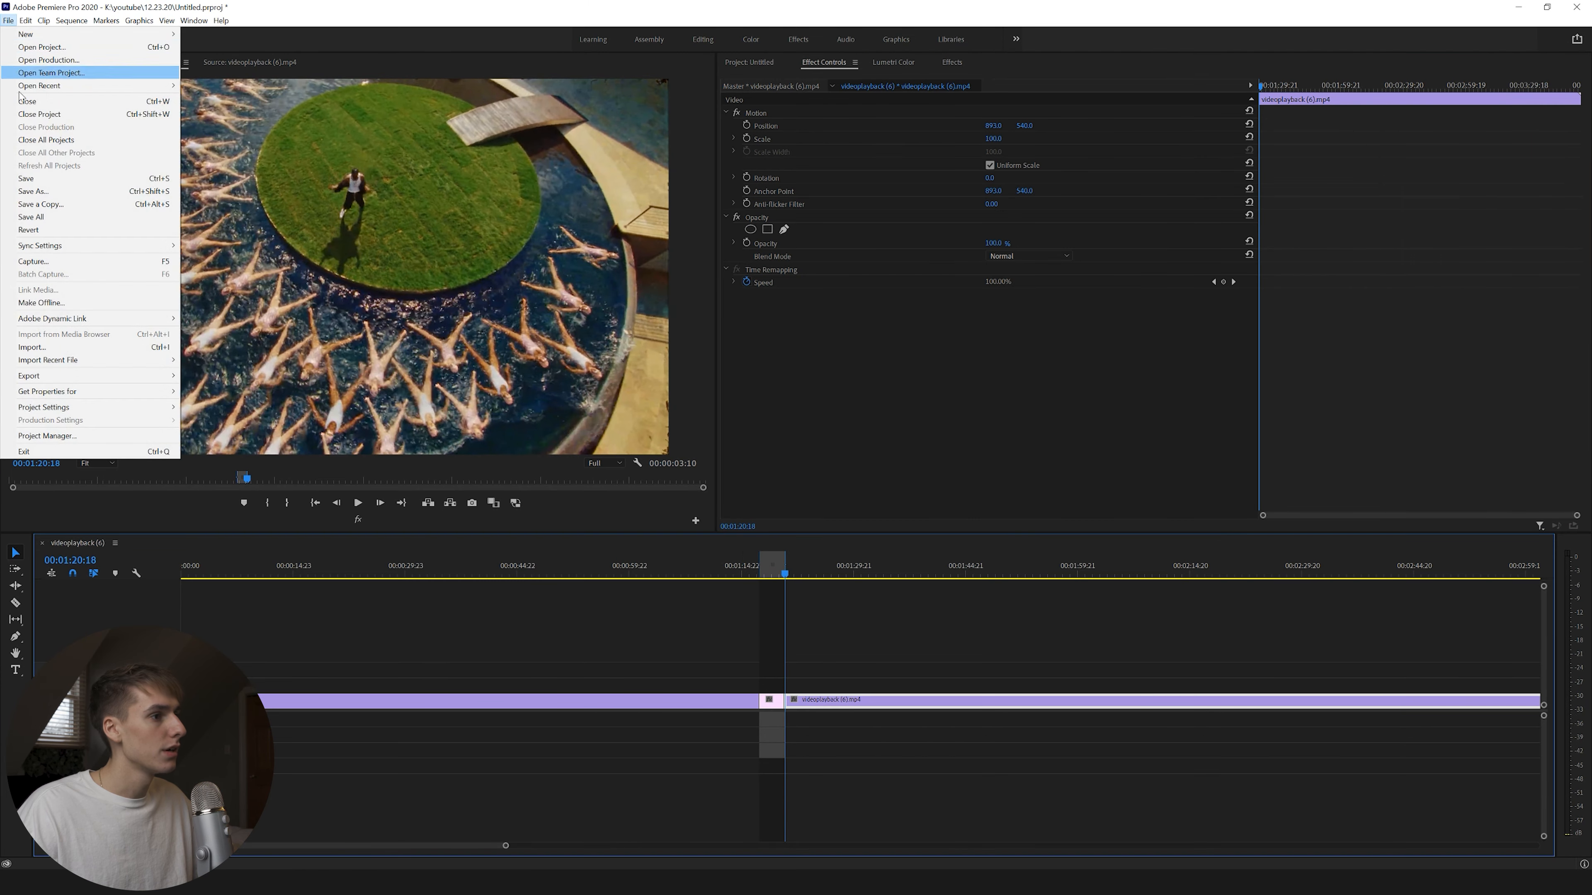
mouse_move(159, 379)
click(208, 375)
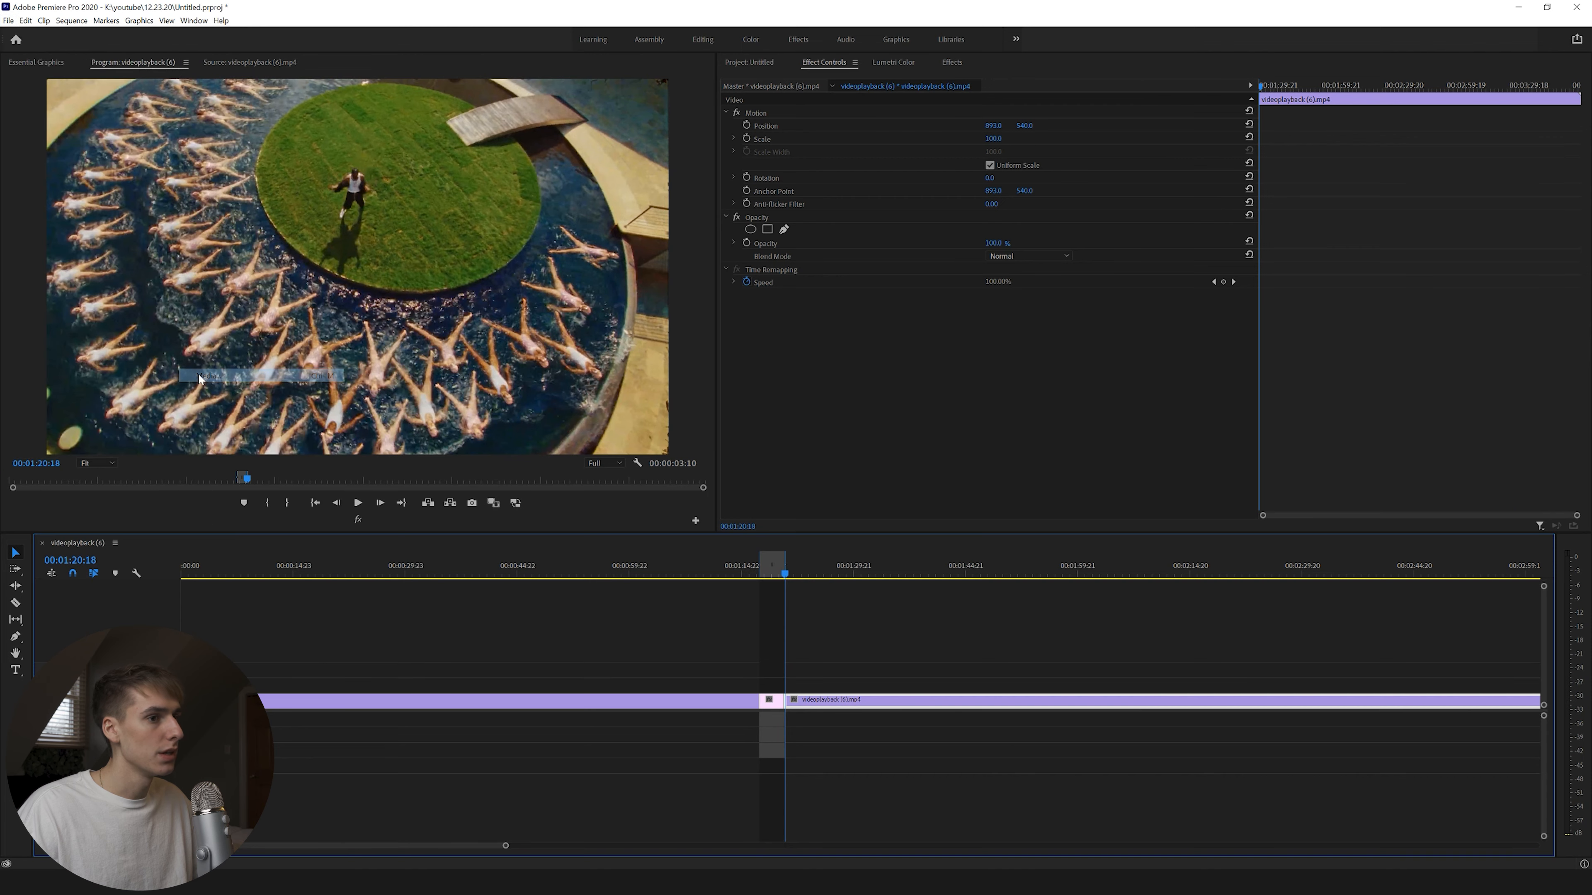
click(1069, 252)
click(1058, 284)
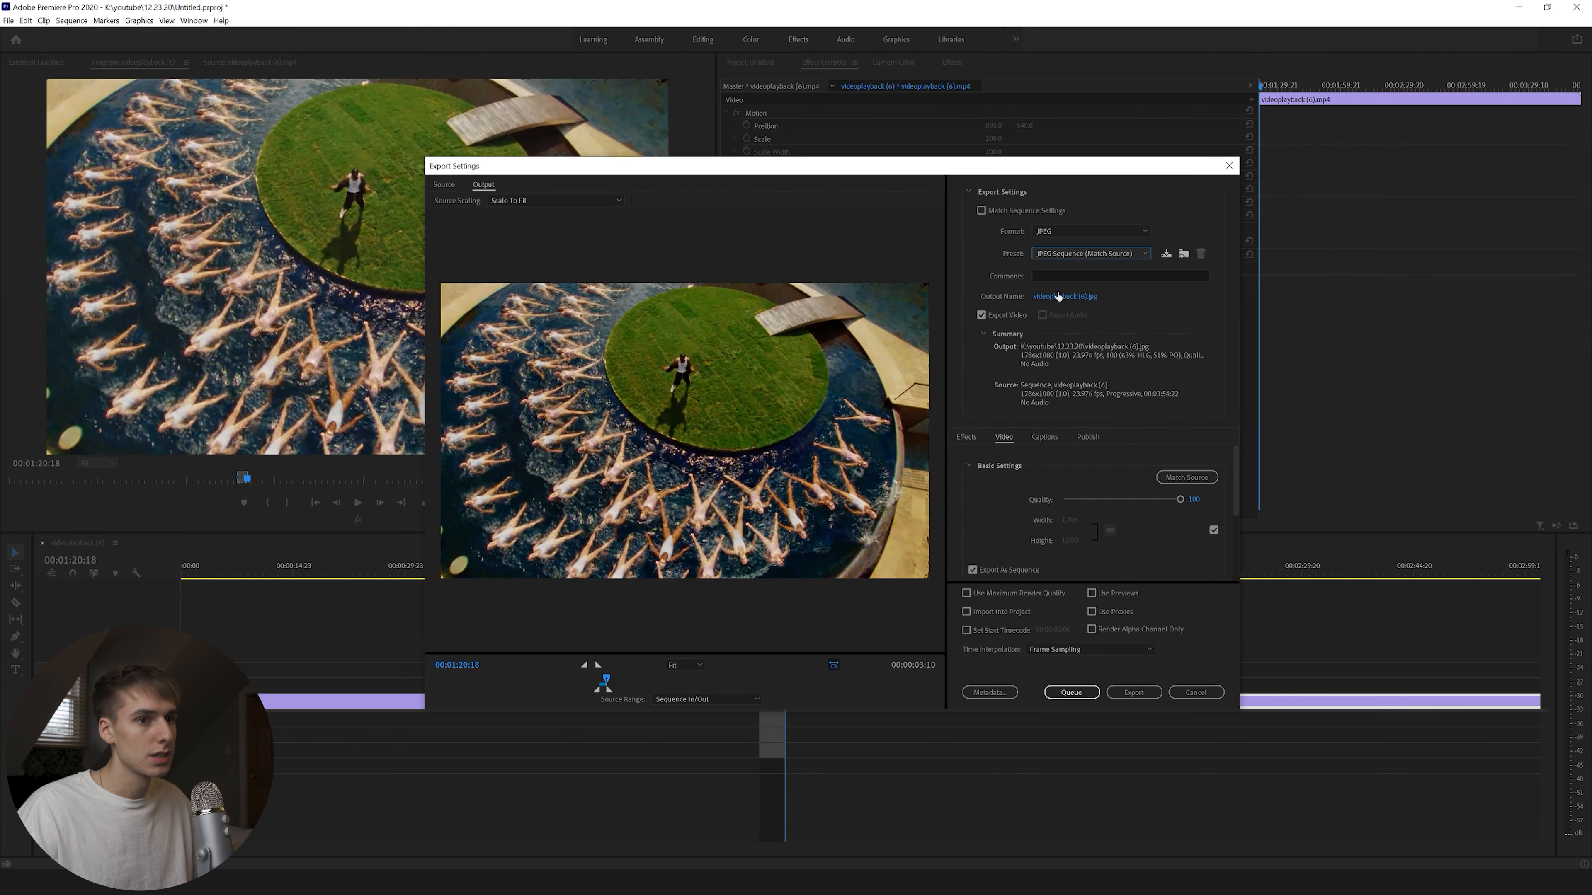
click(1065, 296)
text(1)
click(1169, 656)
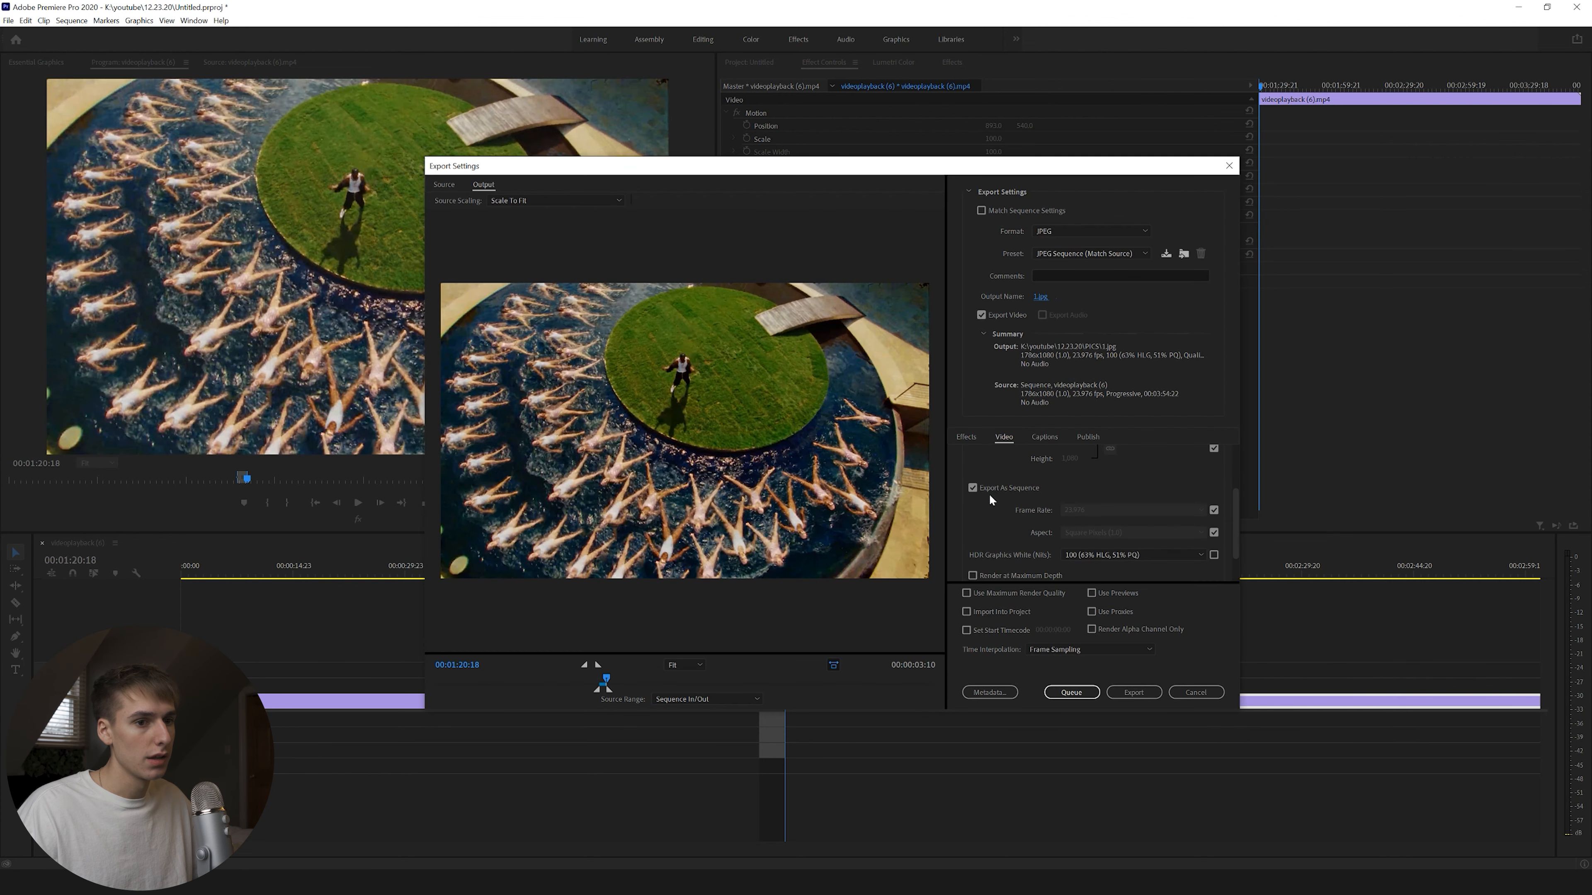
Set 5 fps, maximum depth and maximum render quality, then export the still sequence.
click(981, 531)
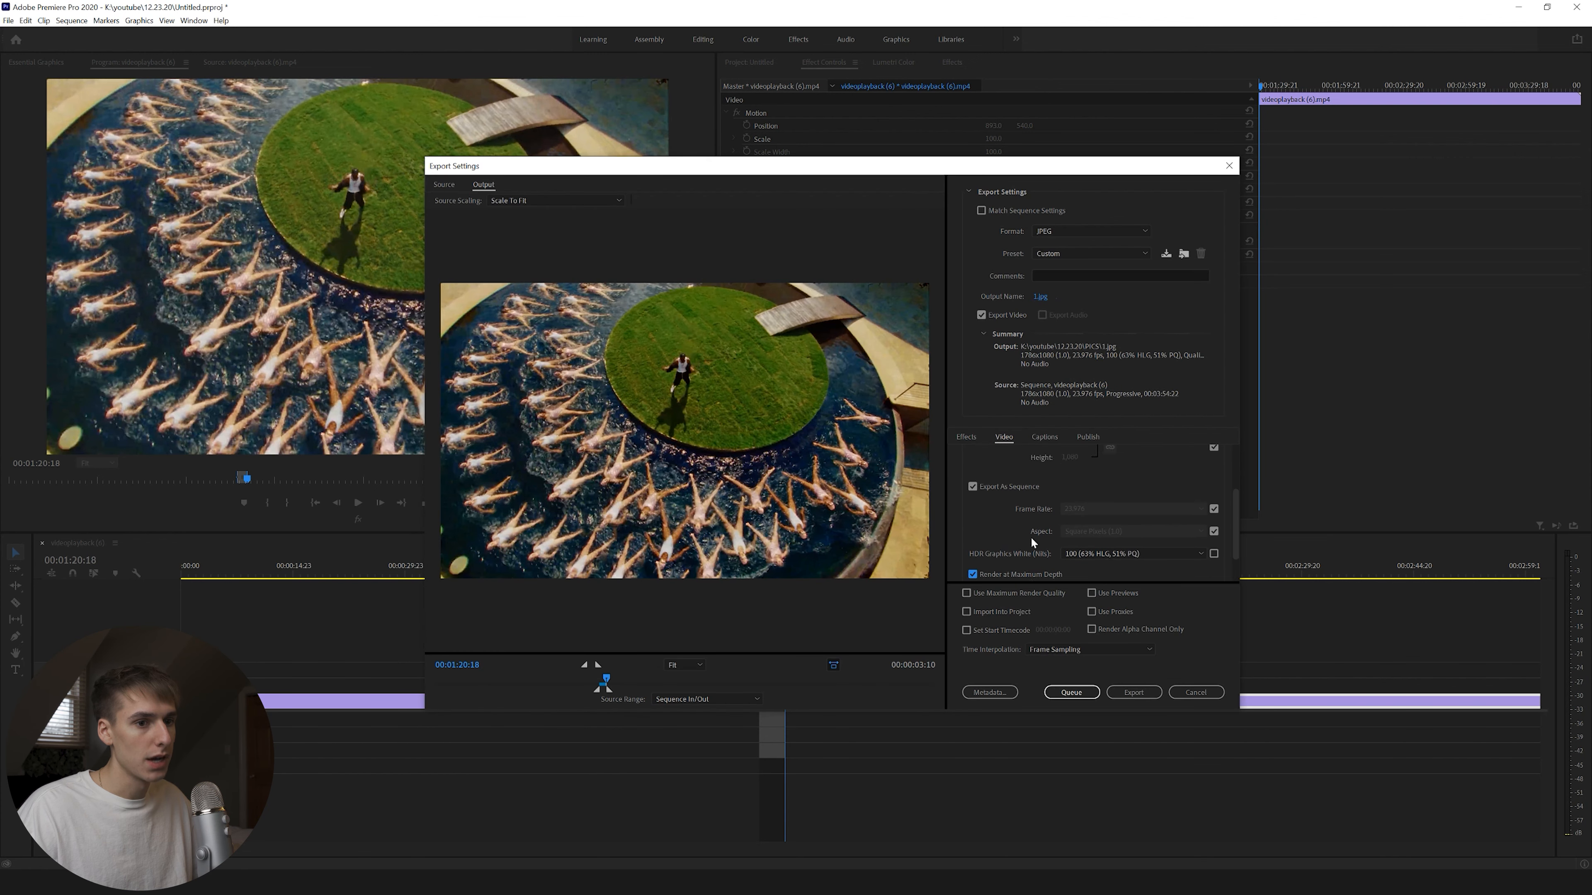
click(1214, 467)
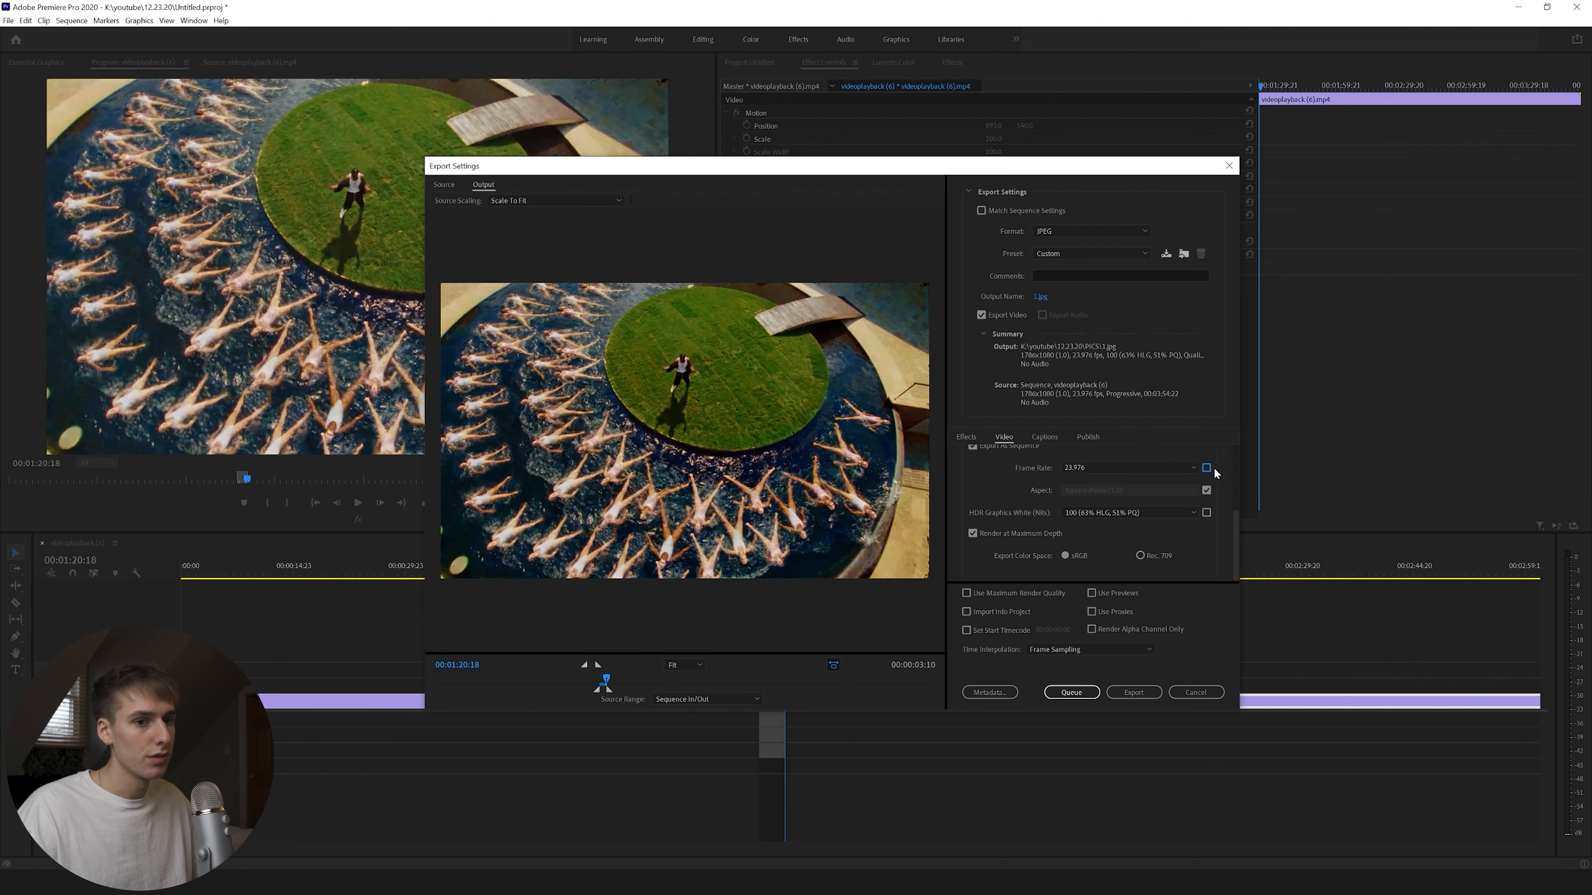
click(1182, 466)
click(1094, 493)
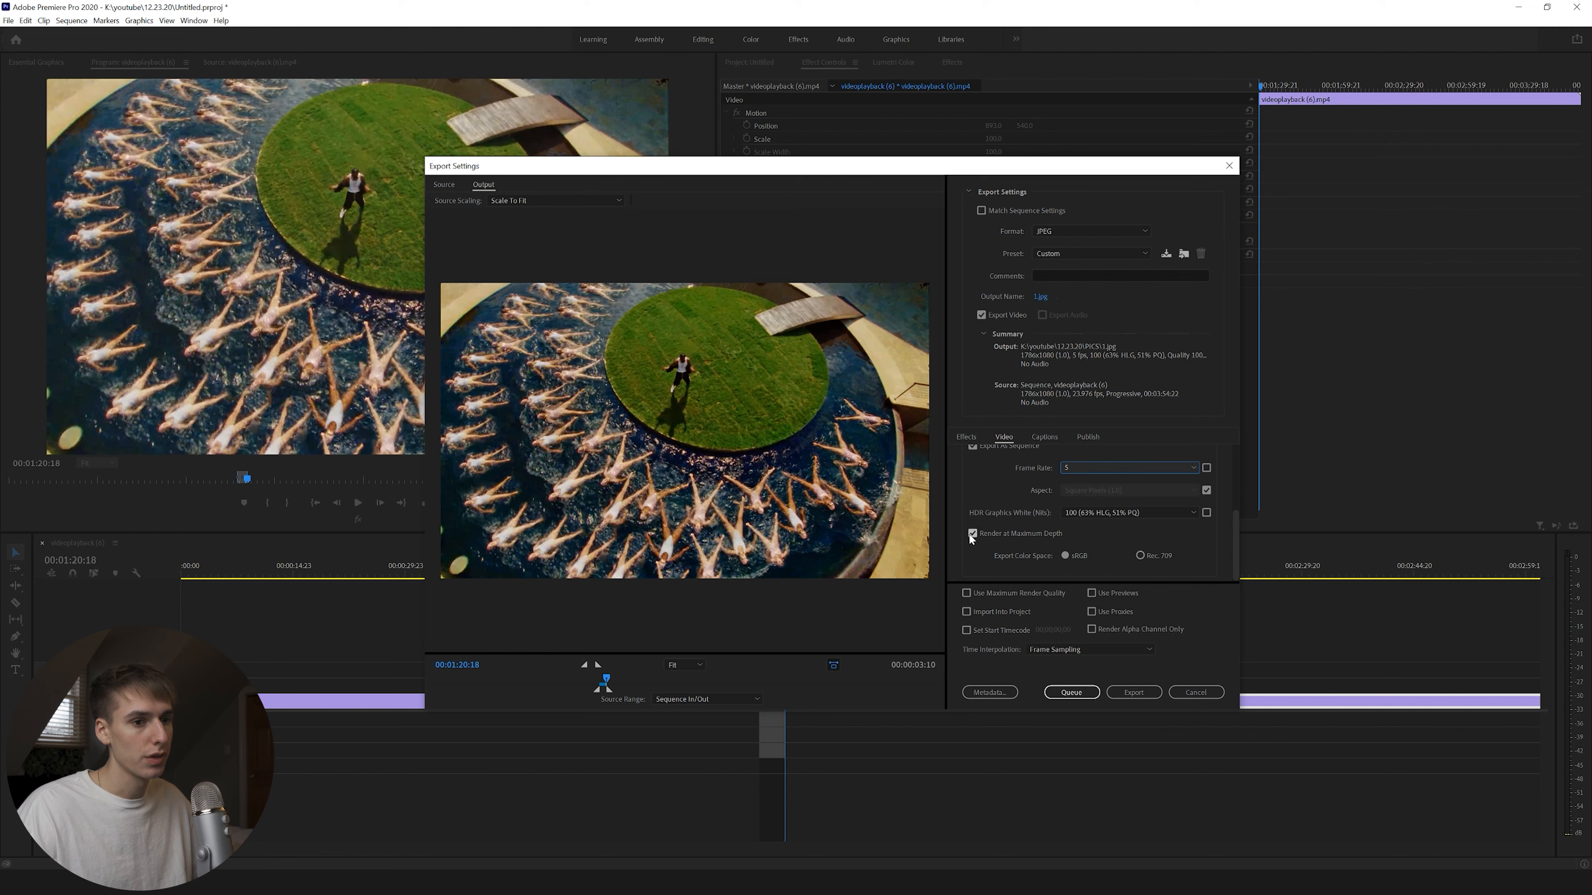
click(966, 593)
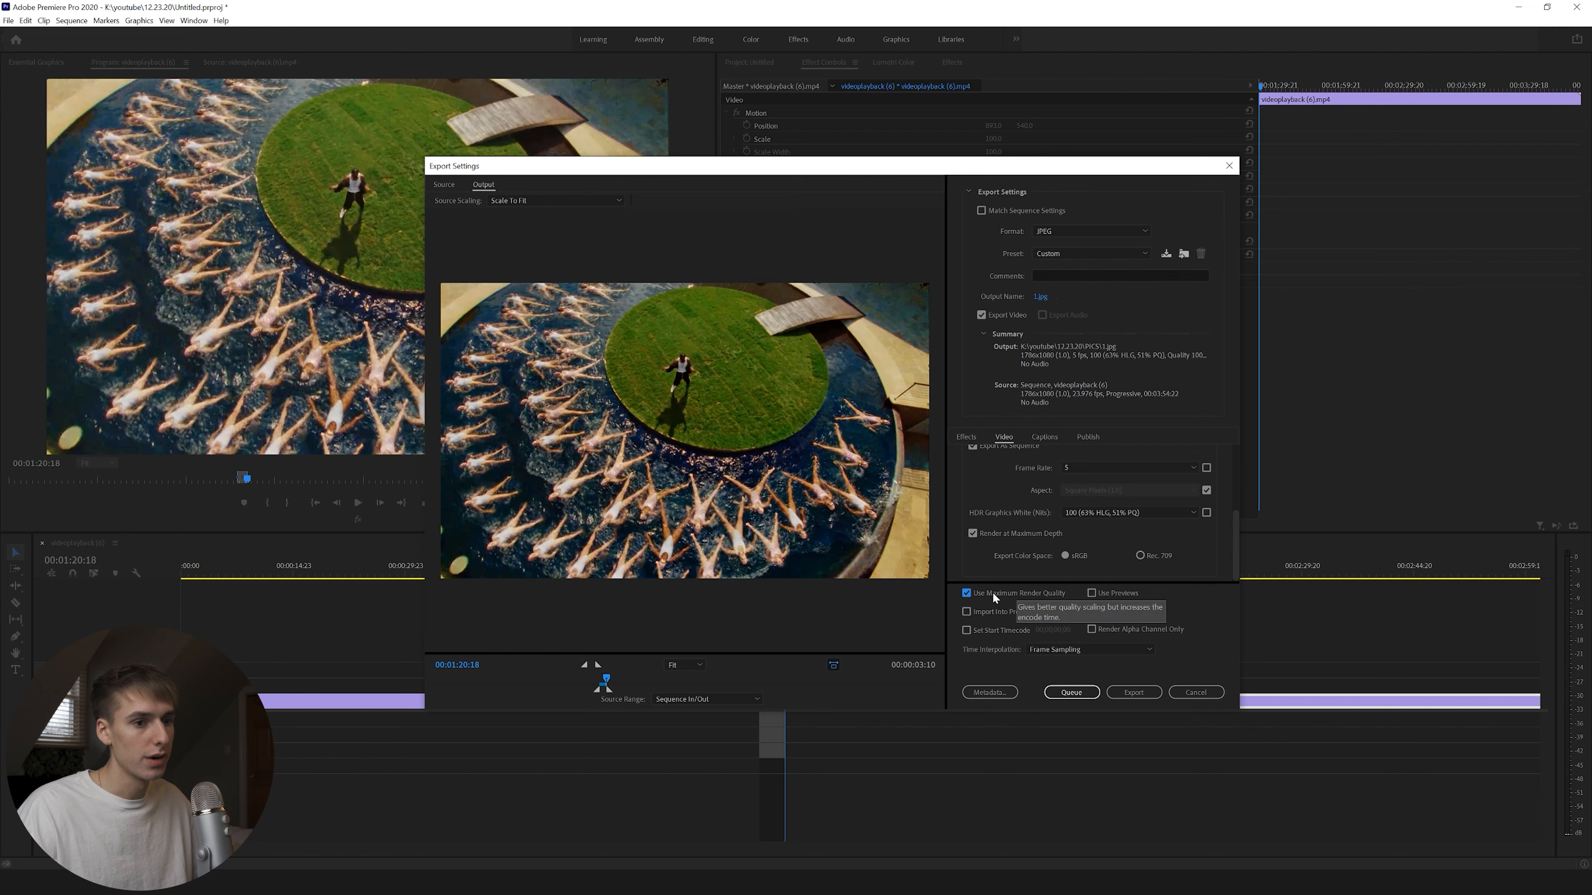
click(1131, 691)
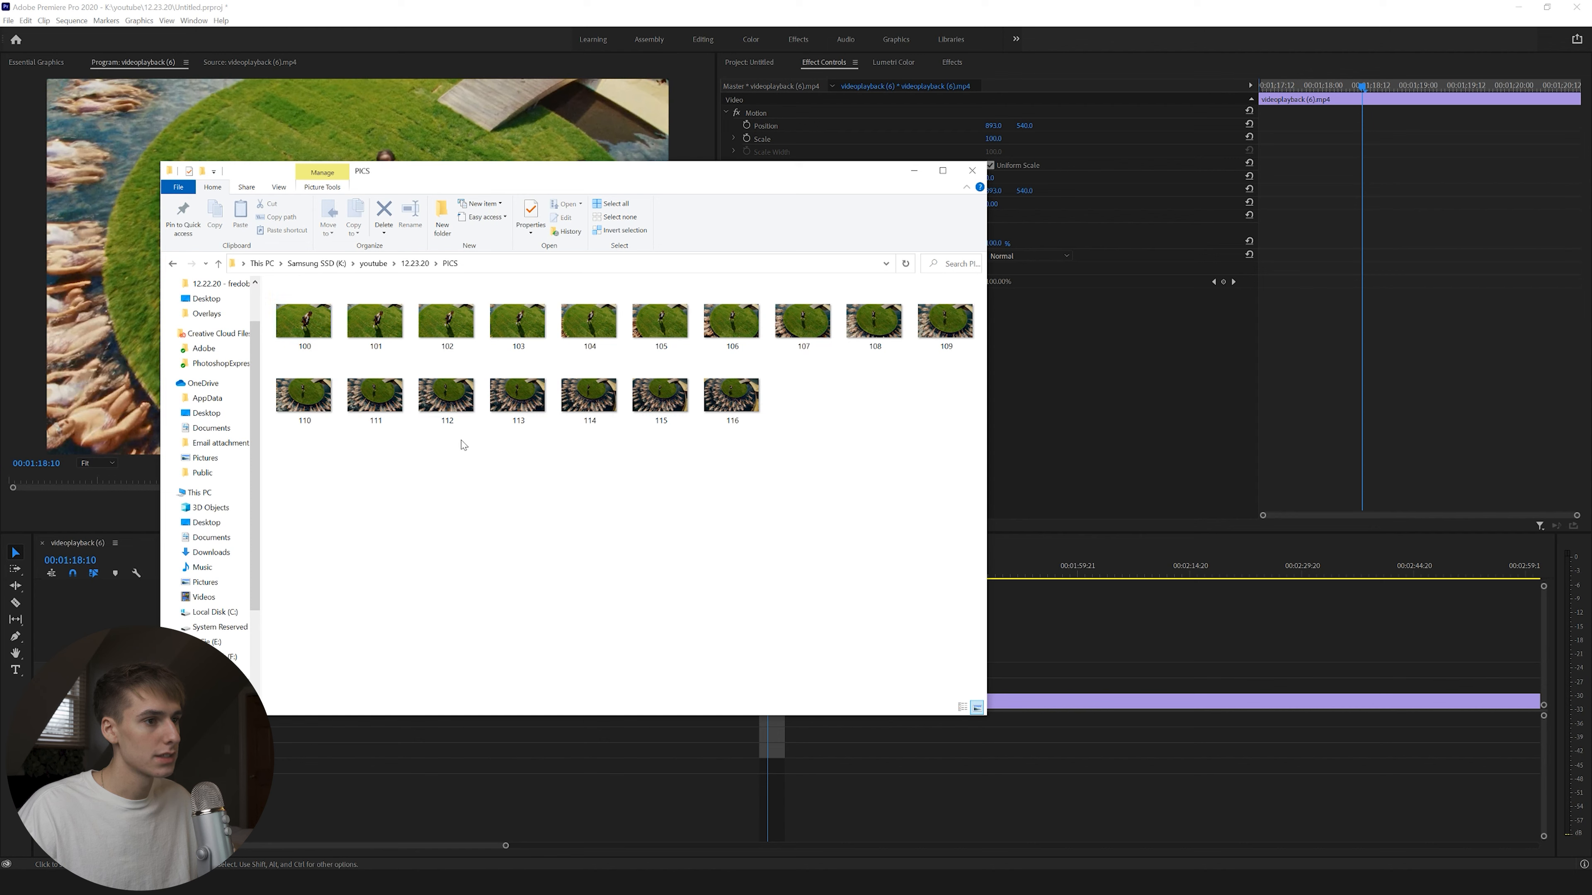
Delete the odd-numbered stills 101 through 115, plus still 100, from the PICS folder.
drag(323, 455, 885, 468)
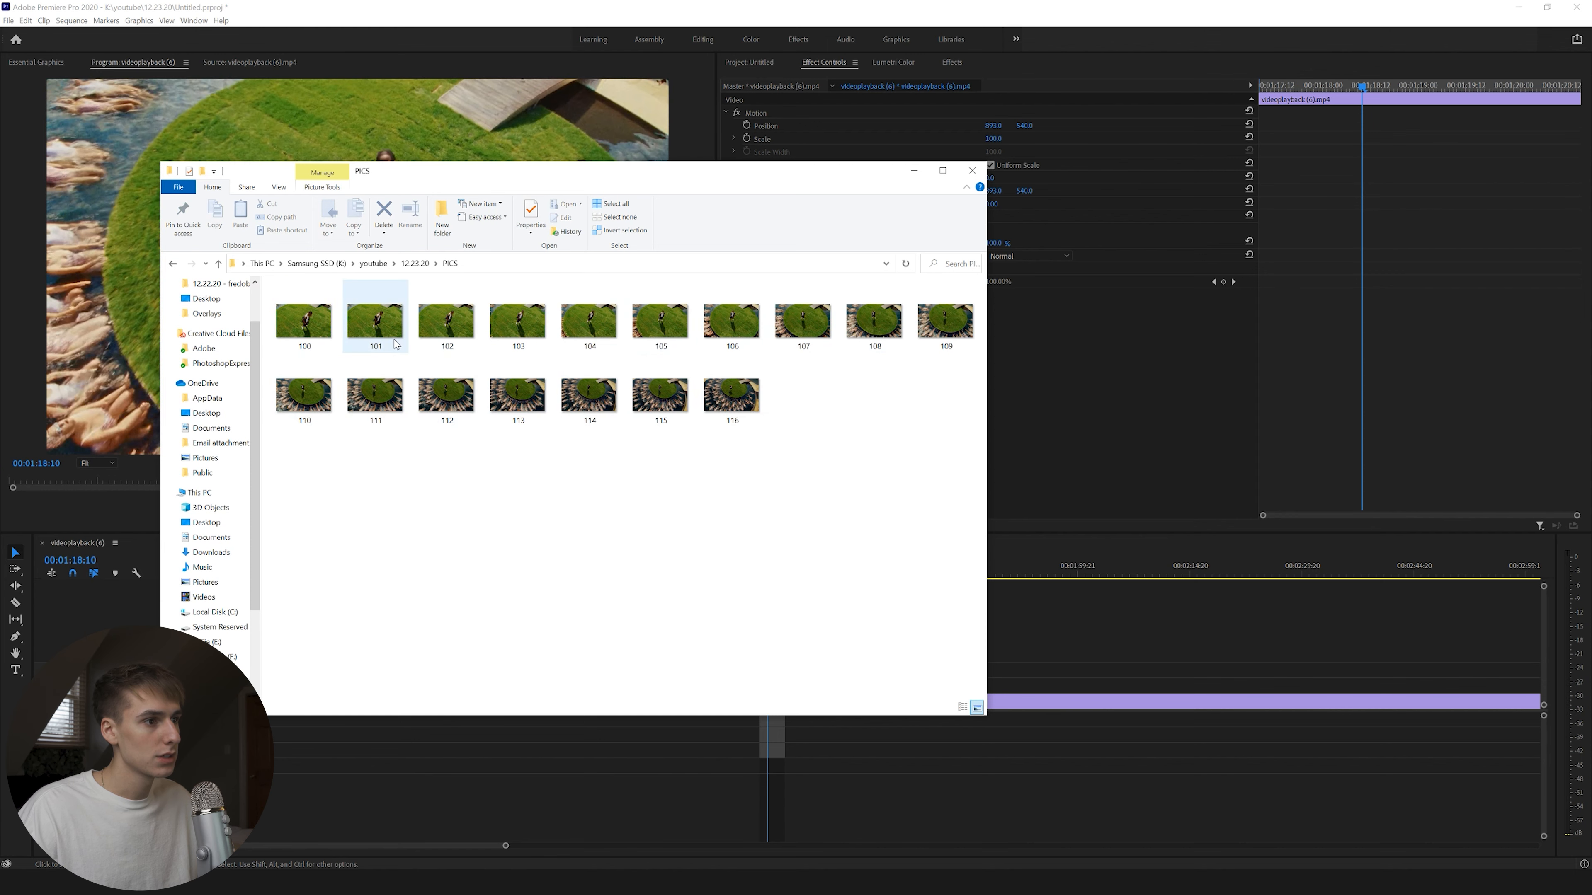
click(369, 326)
key(Delete)
click(454, 307)
key(Delete)
click(521, 309)
key(Delete)
click(592, 311)
key(Delete)
click(666, 315)
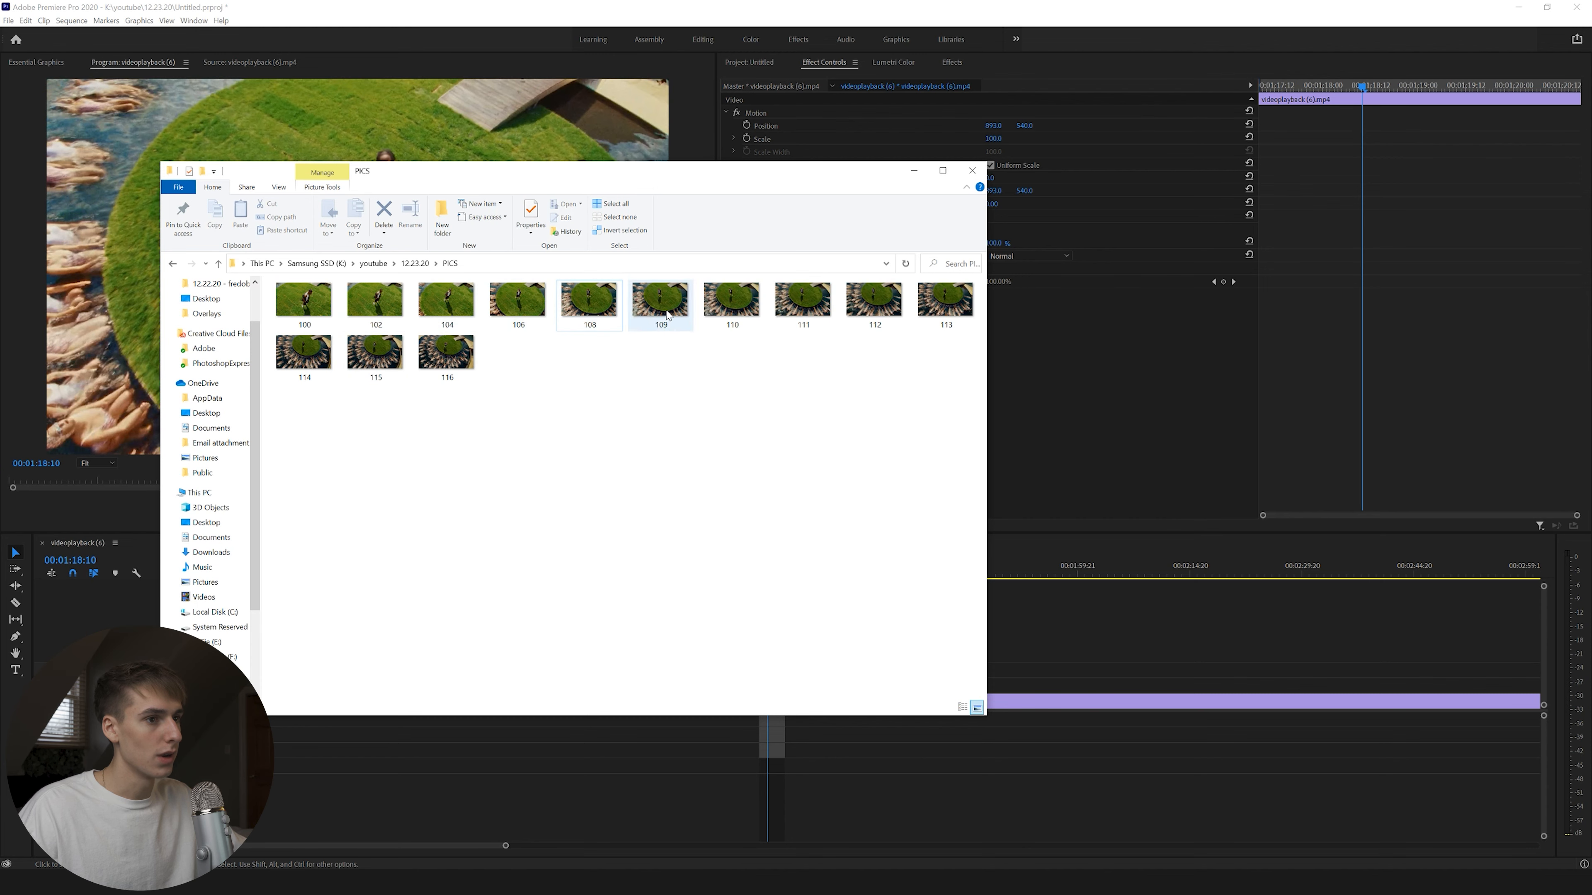
key(Delete)
click(736, 317)
key(Delete)
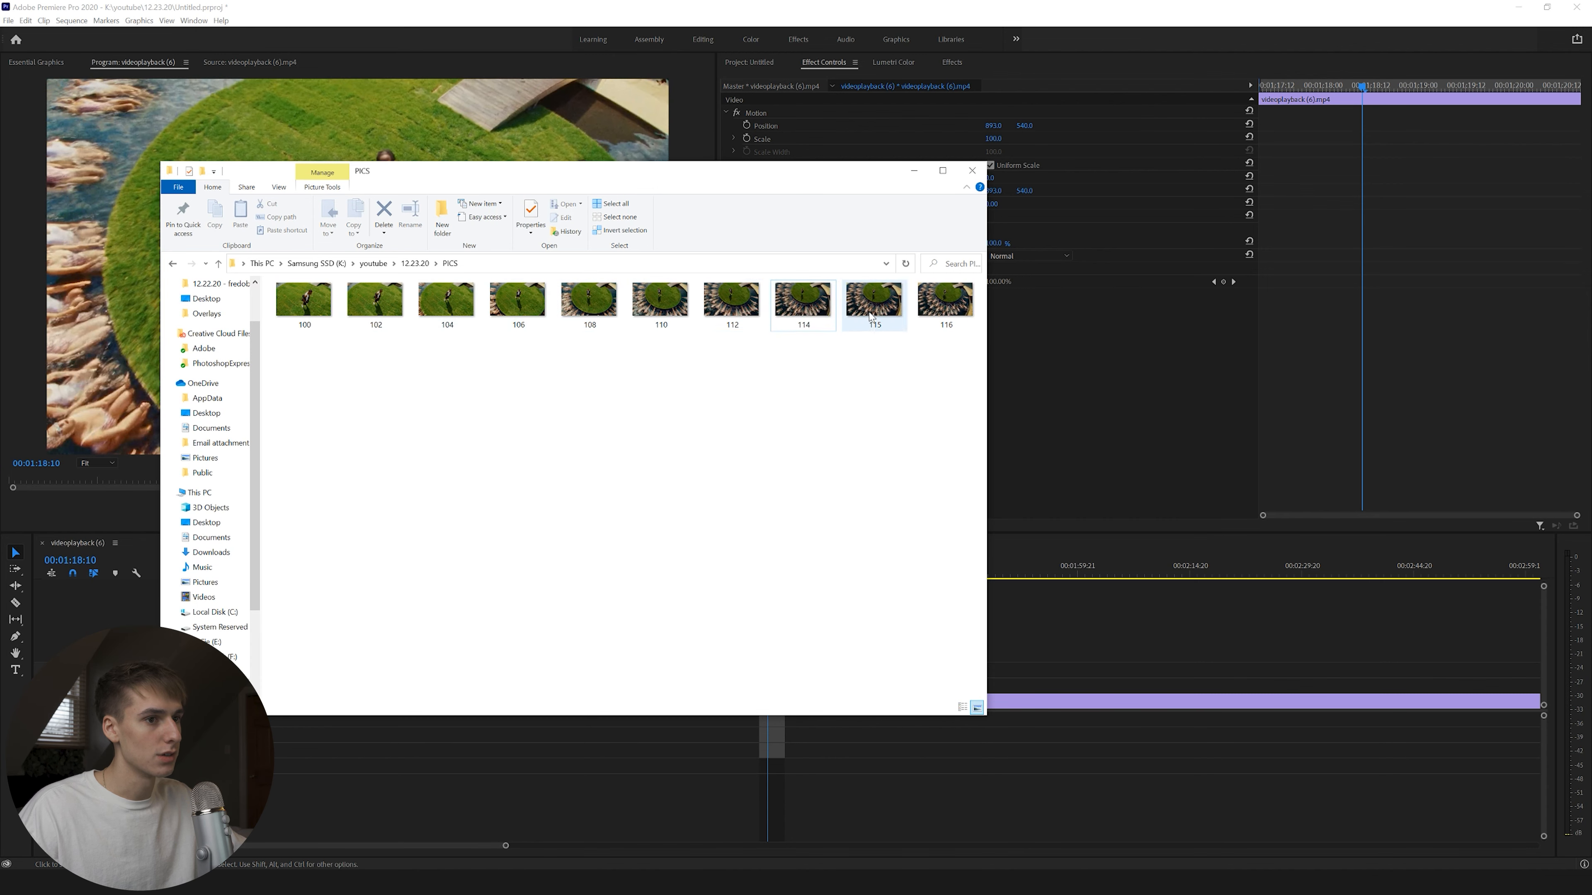
click(870, 308)
key(Delete)
click(308, 322)
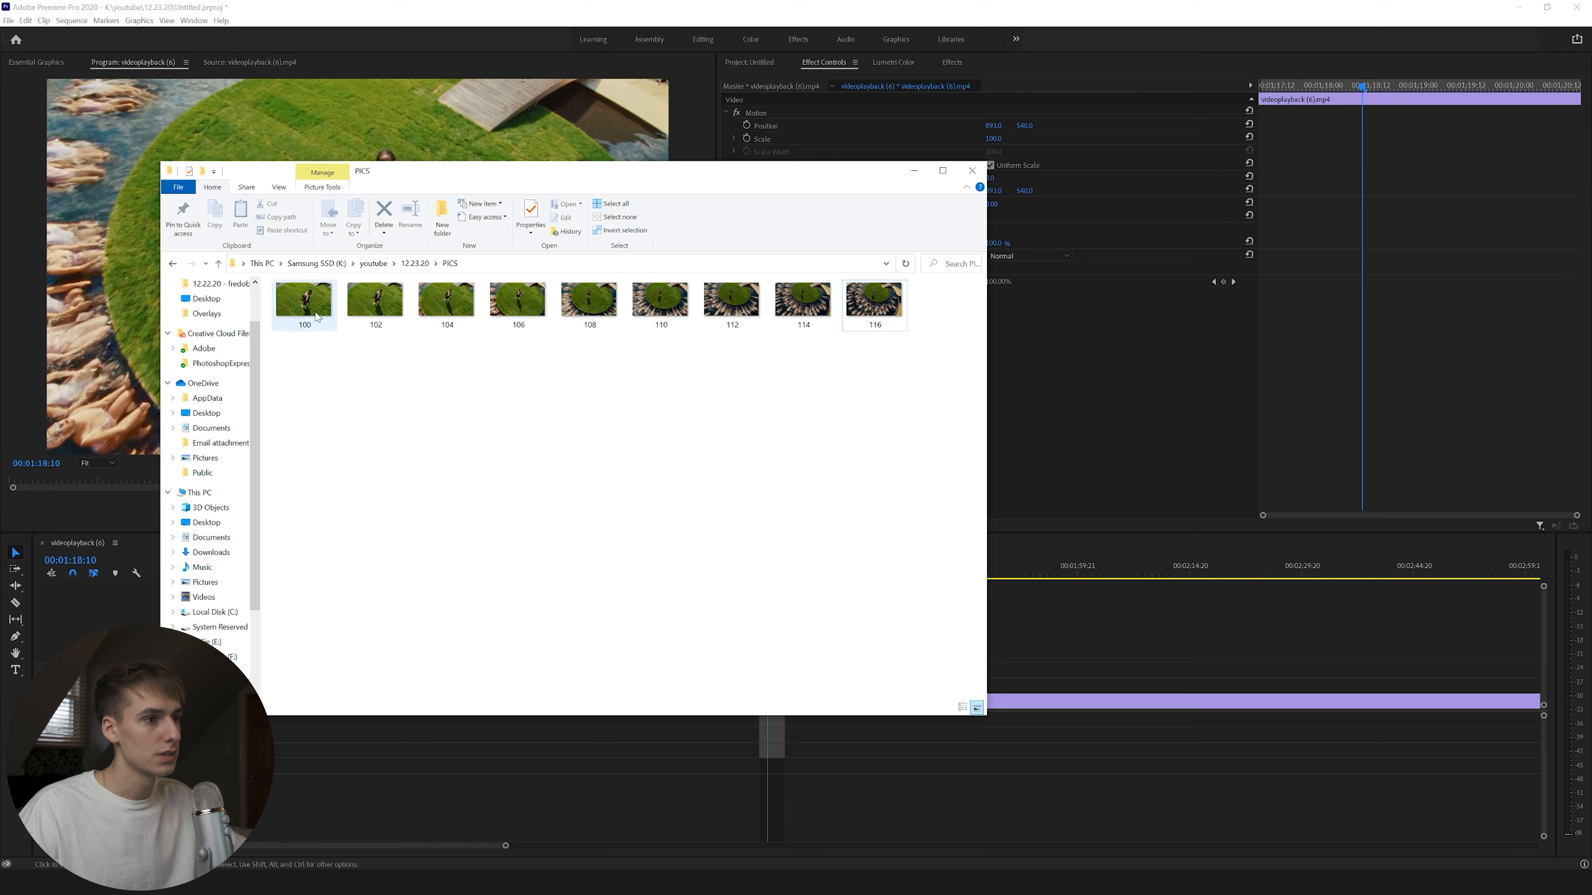
key(Delete)
Preview still 102 in the photo viewer and drag it into Photoshop.
key(ctrl+a)
double_click(307, 303)
key(Right)
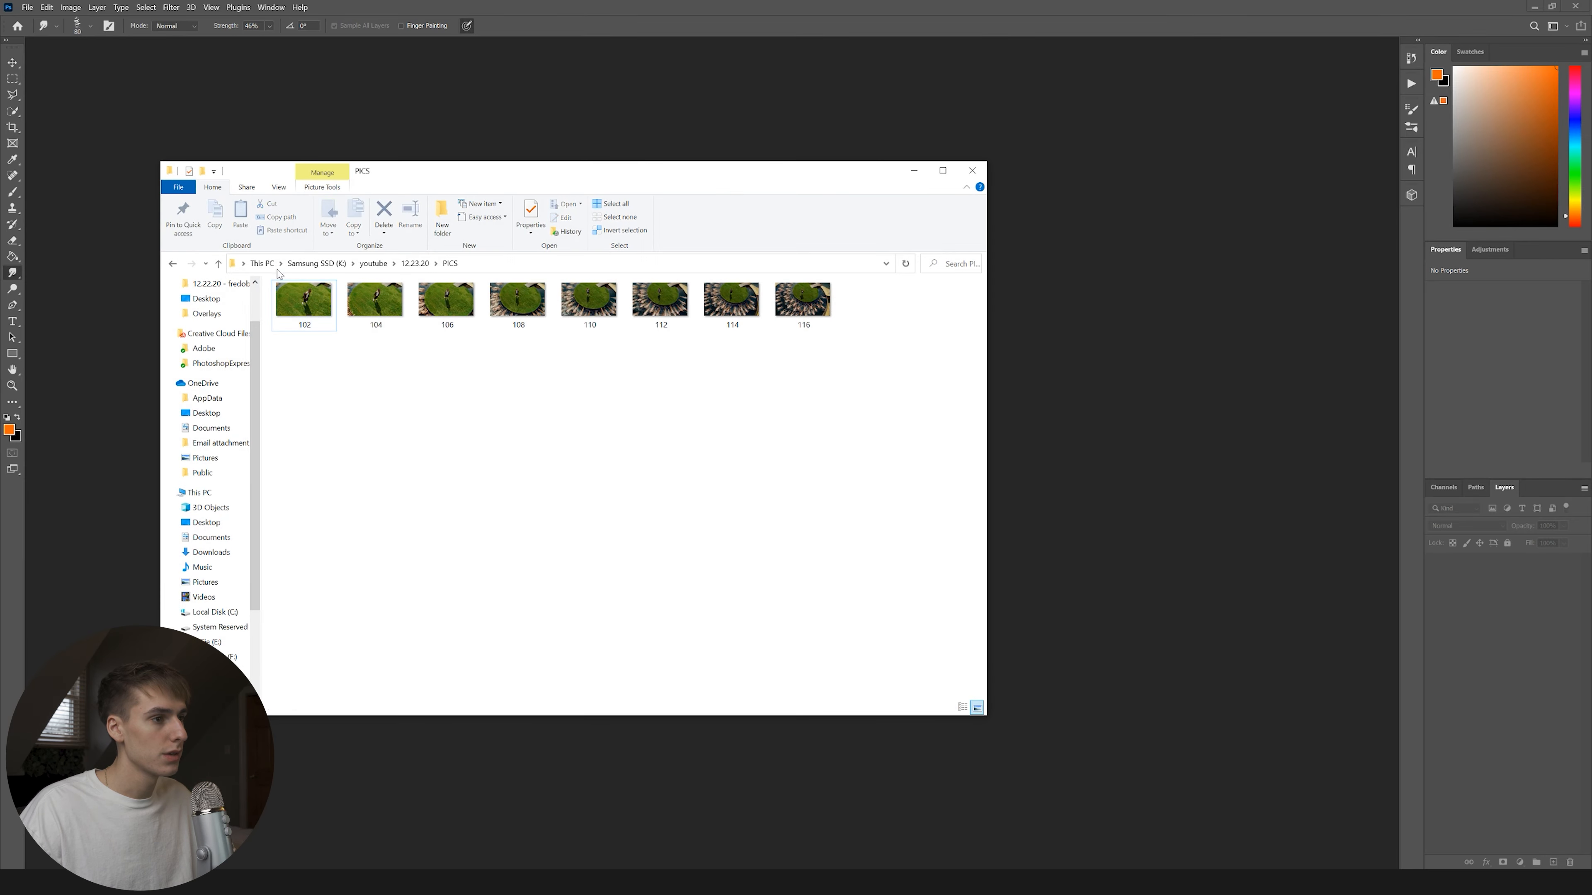
drag(304, 301, 755, 815)
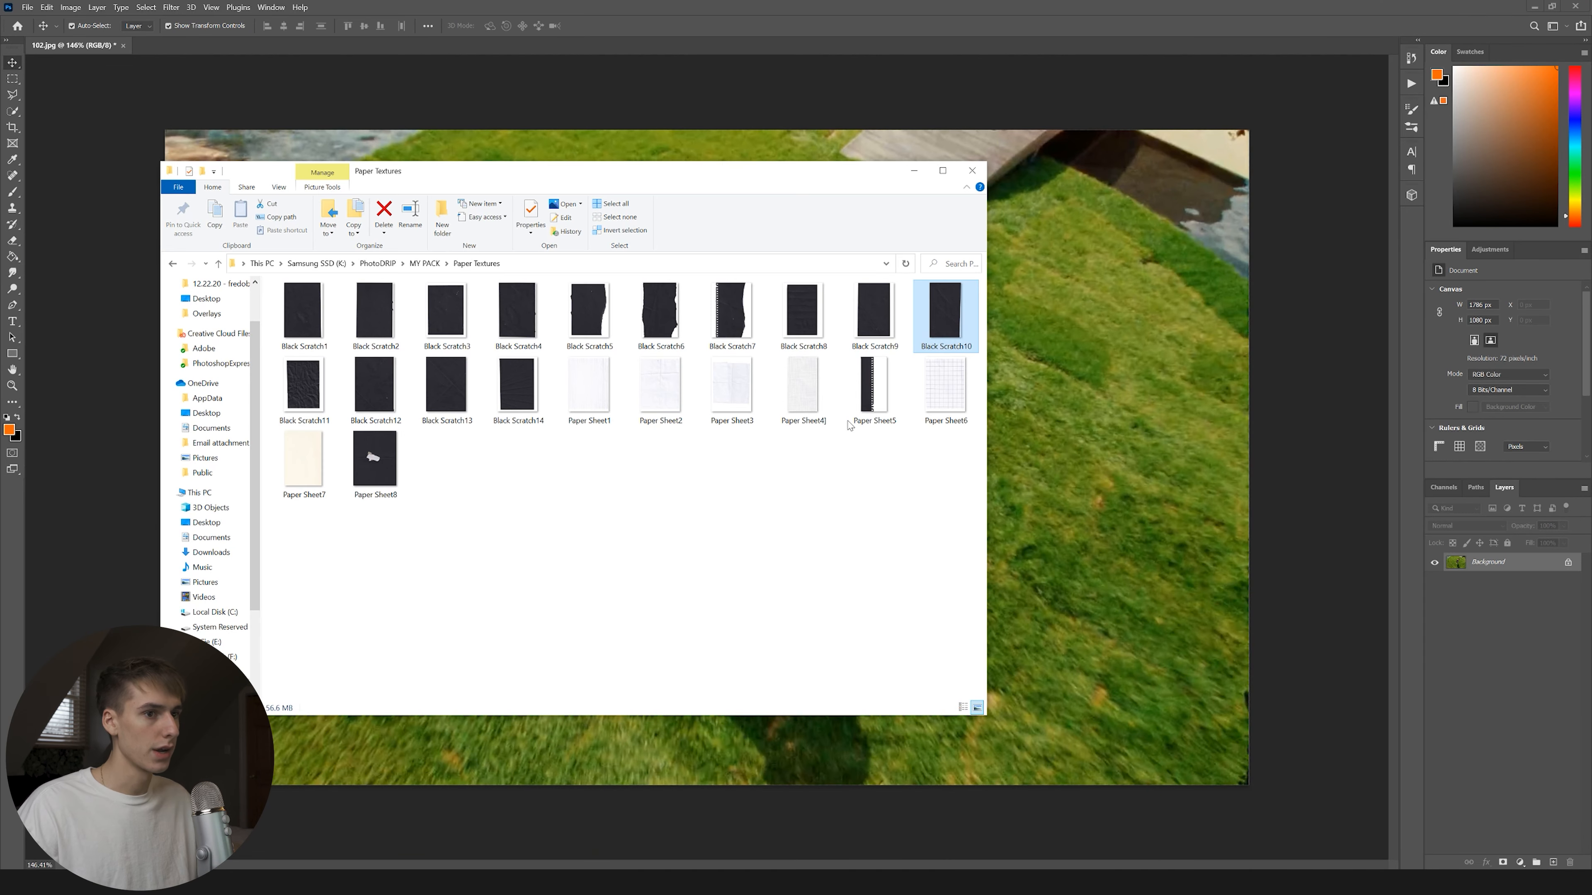
Place Black Scratch10 on the still, rotate it a quarter turn, and enlarge it to cover the frame.
drag(941, 304, 1059, 364)
drag(912, 451, 708, 257)
drag(1030, 458, 1367, 420)
drag(1065, 423, 800, 324)
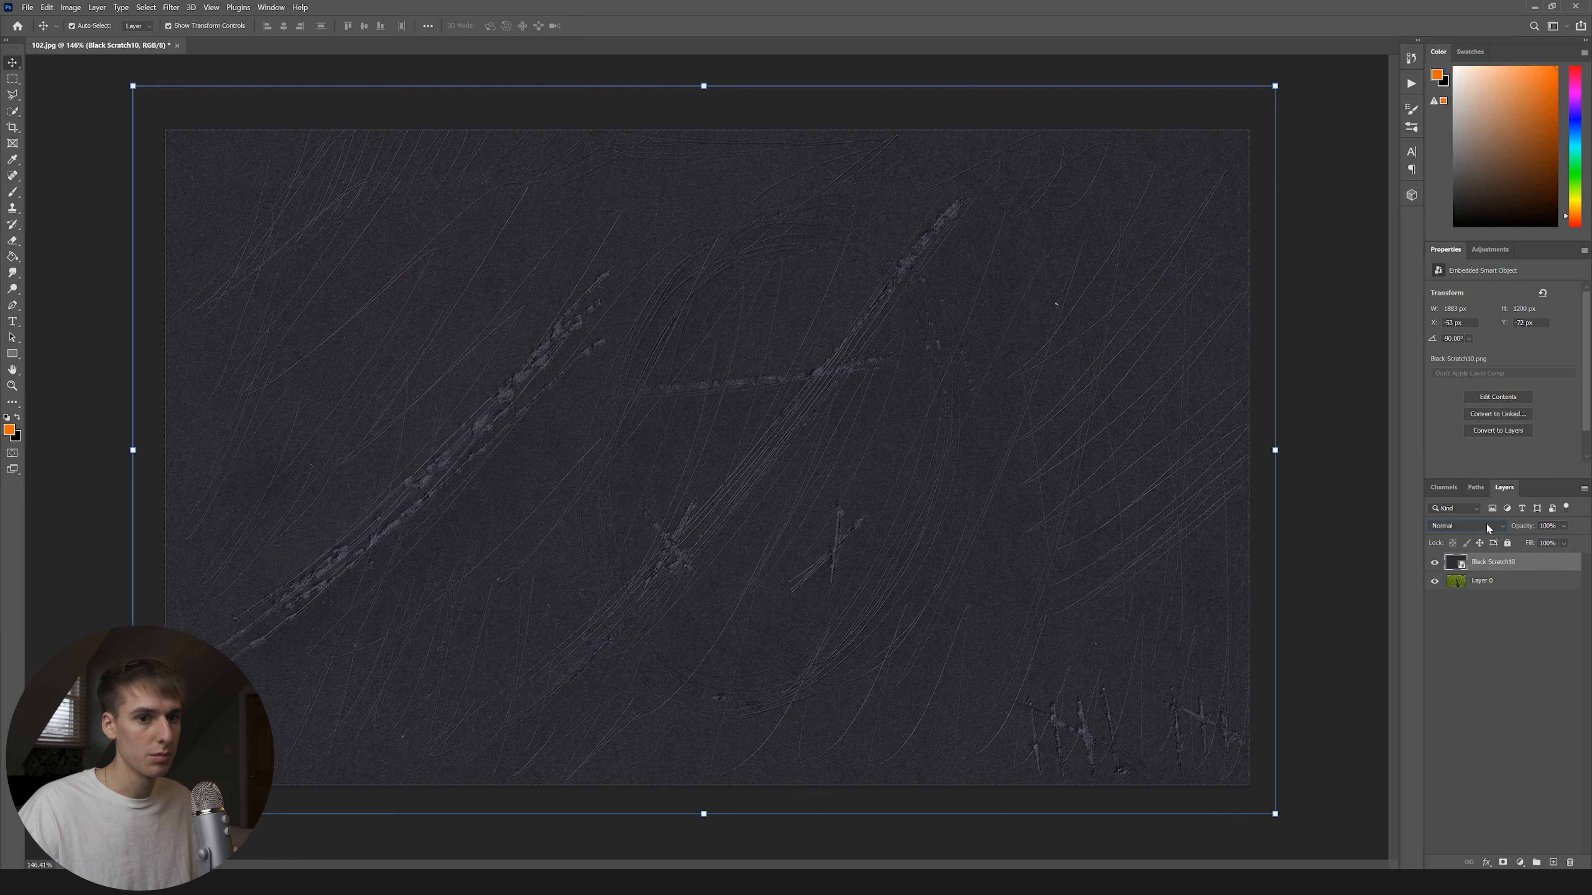
Set the Black Scratch10 layer to Lighten blending and deselect it.
click(1489, 528)
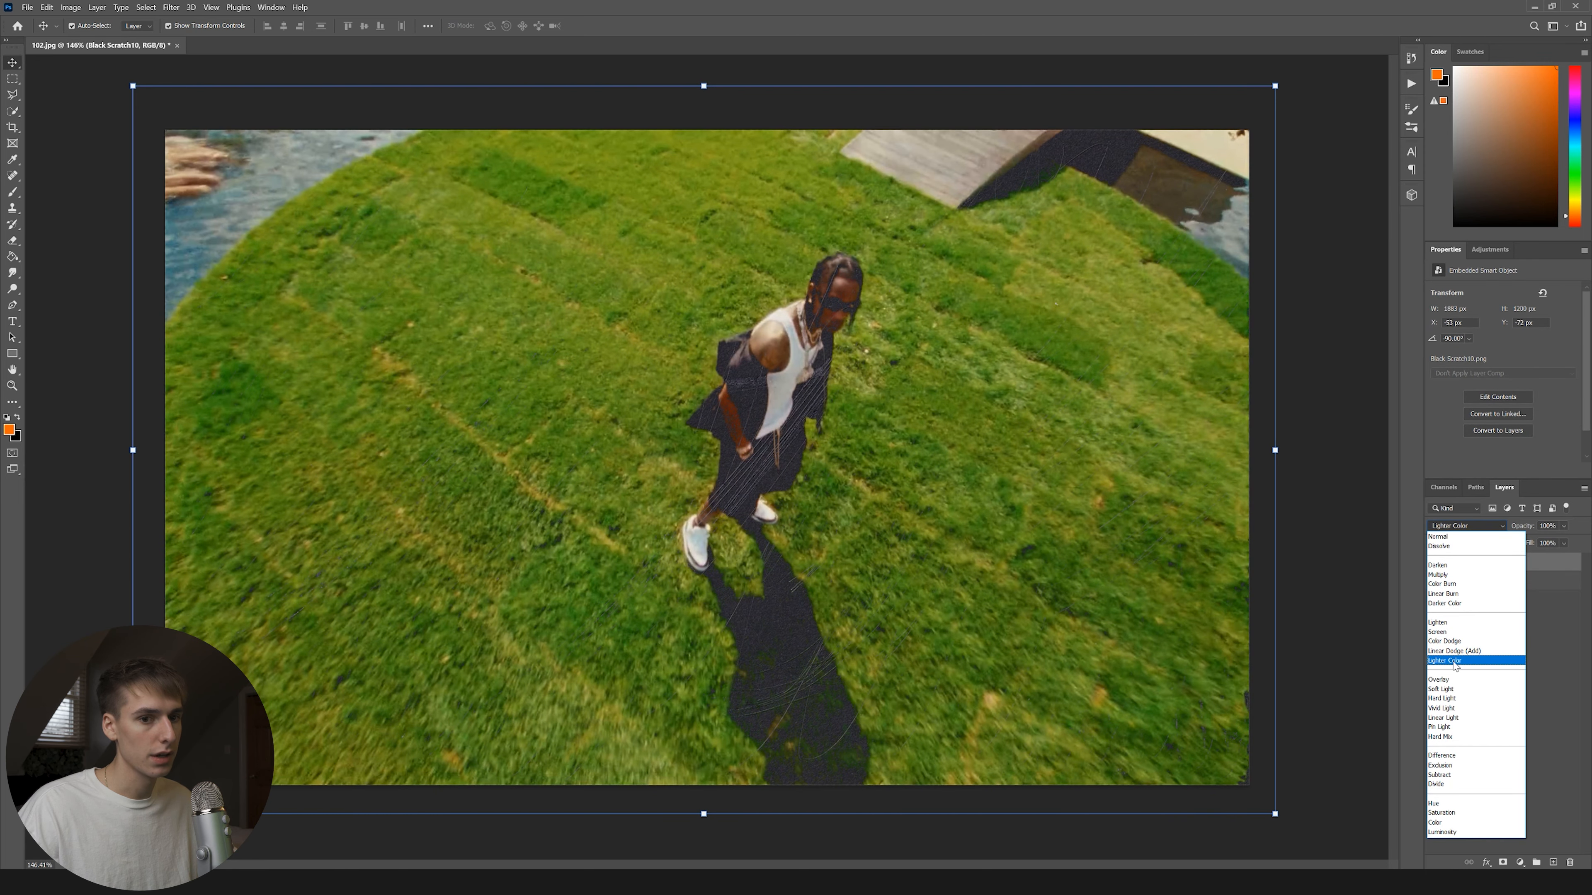
click(1444, 623)
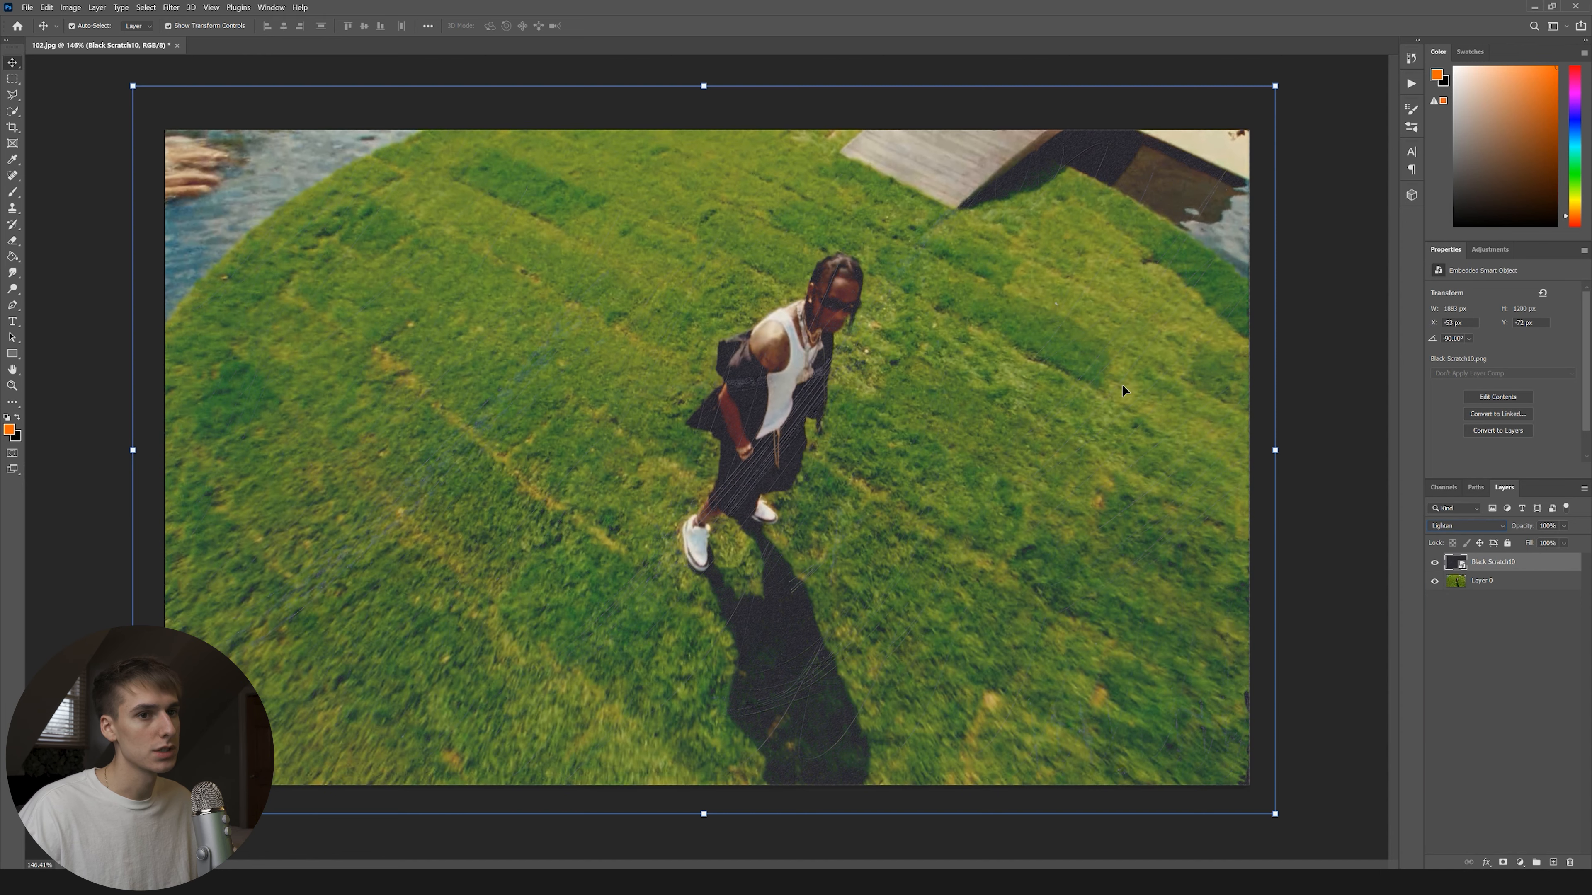
click(1341, 333)
In File Explorer, go to the K: drive root and open the Video Sauce folder.
scroll(796, 376, down, 3)
scroll(746, 461, up, 4)
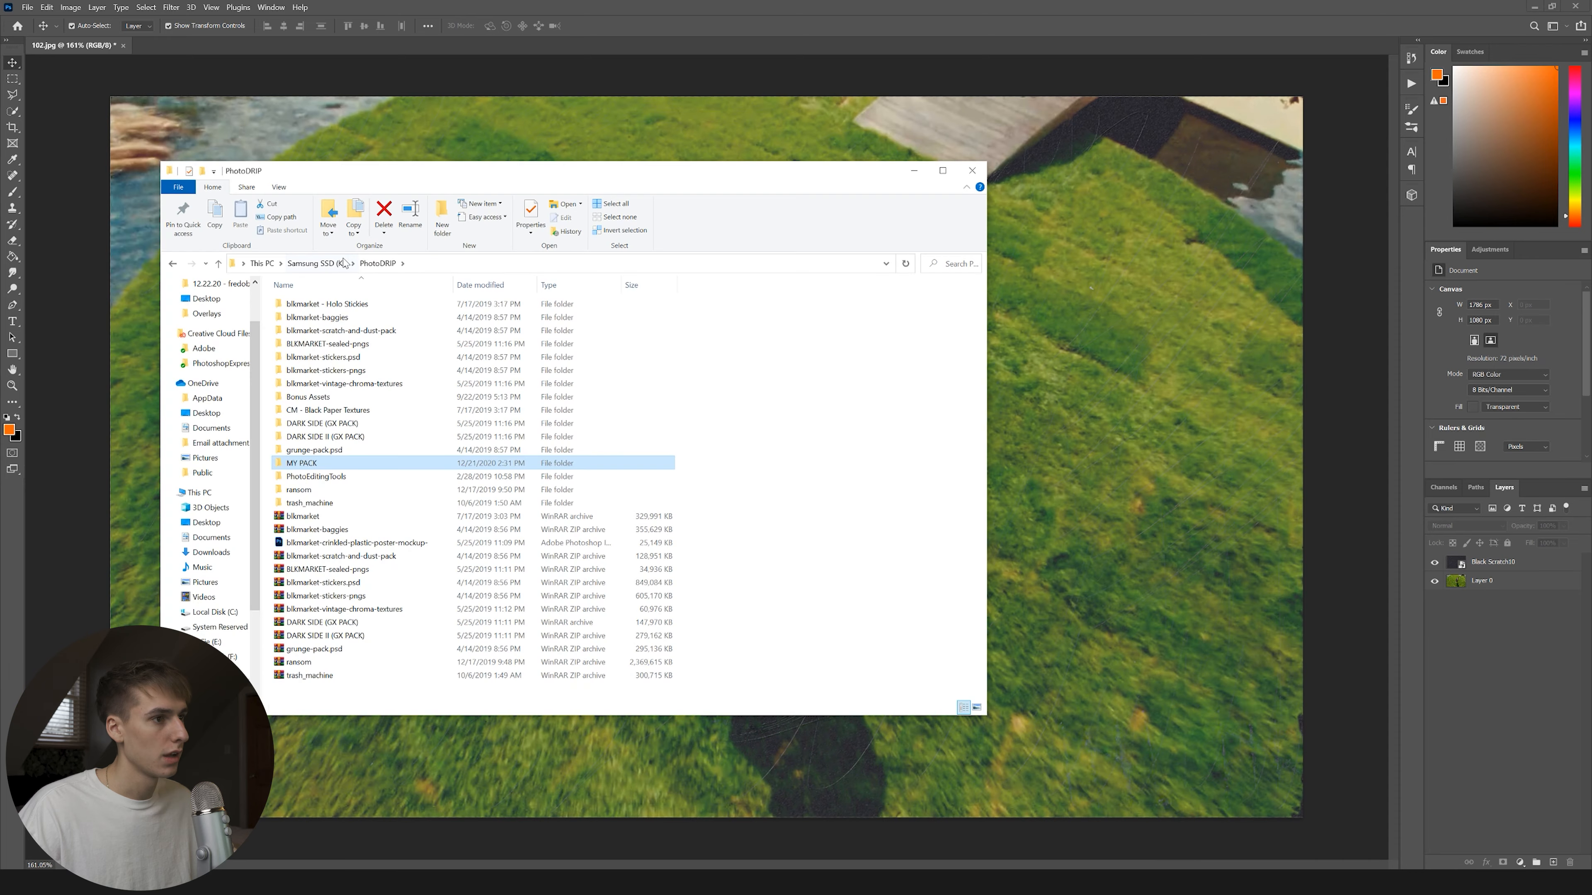
click(343, 262)
double_click(317, 334)
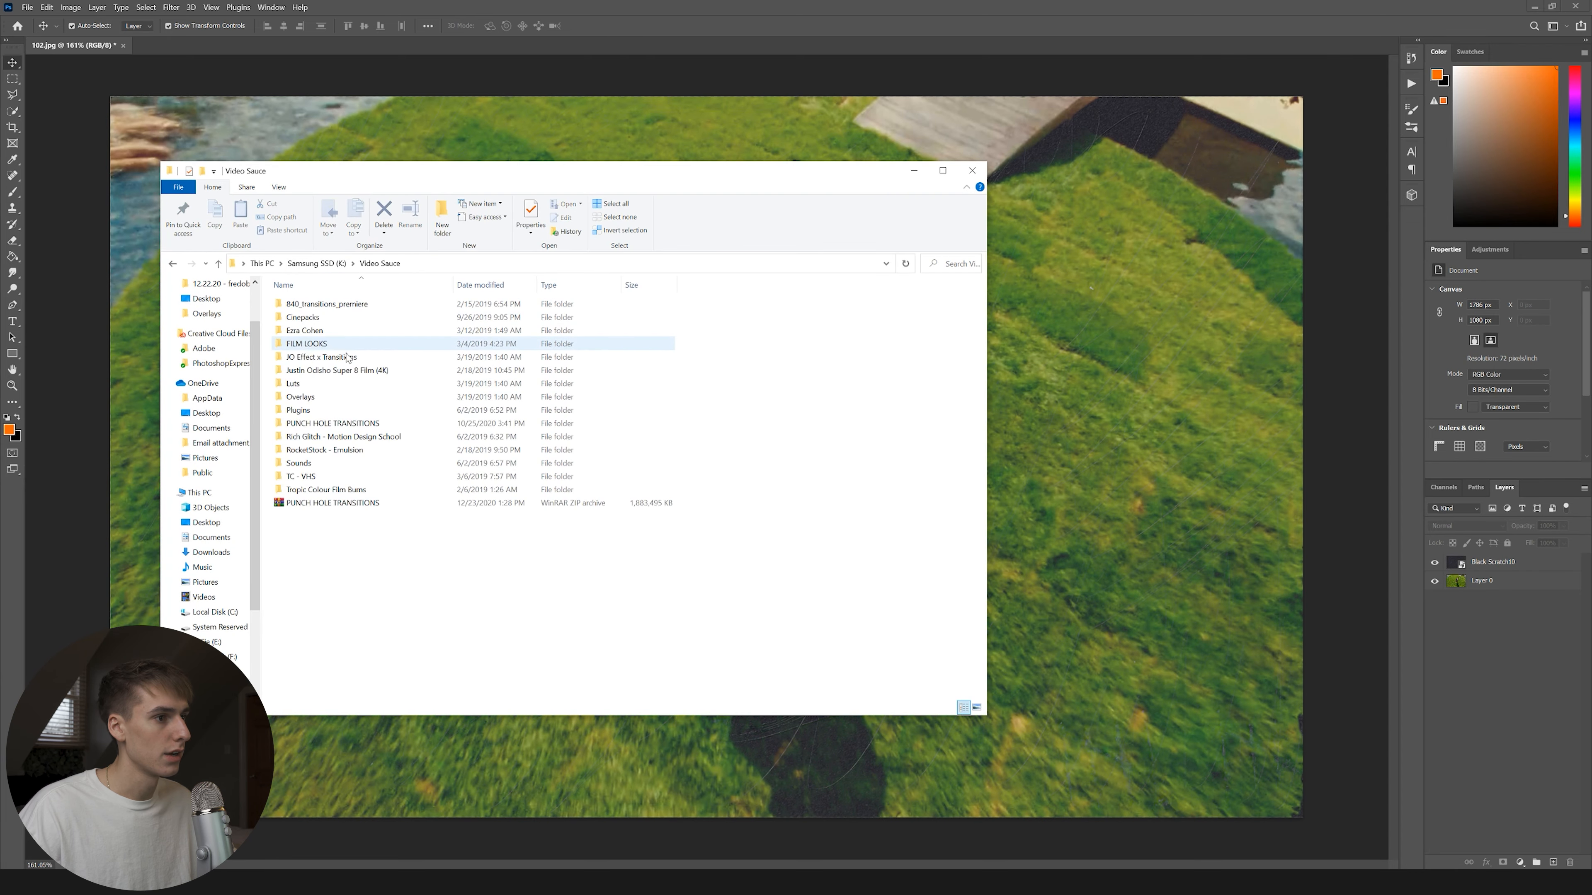
Place still 108 from the youtube folder and shrink it into a top-left inset.
click(313, 264)
double_click(307, 357)
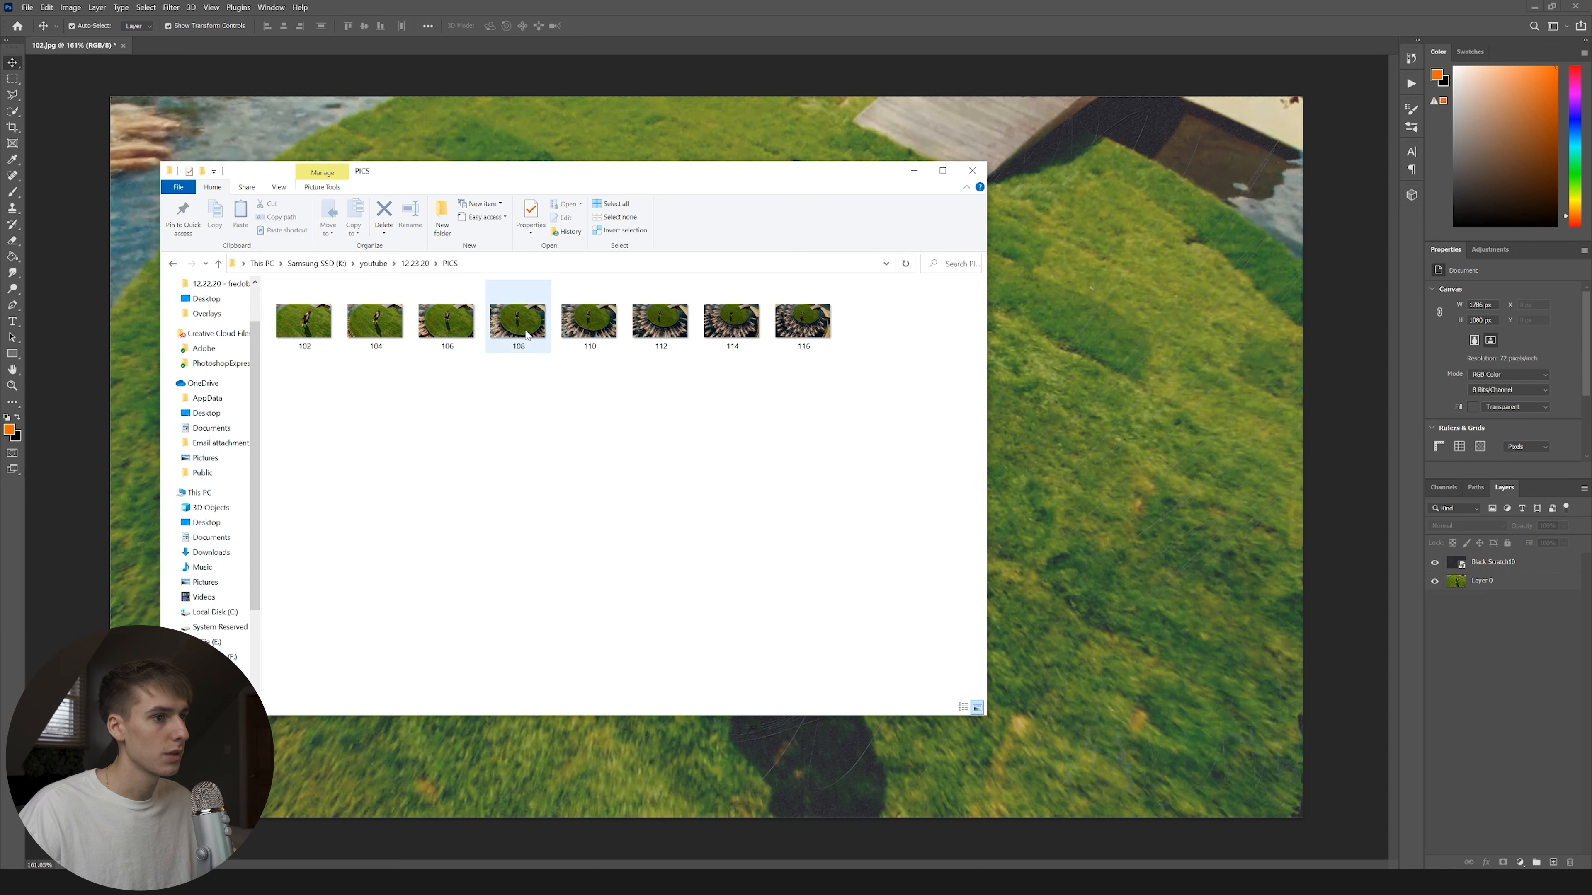
drag(525, 333, 432, 150)
drag(1306, 452, 824, 455)
drag(725, 429, 731, 414)
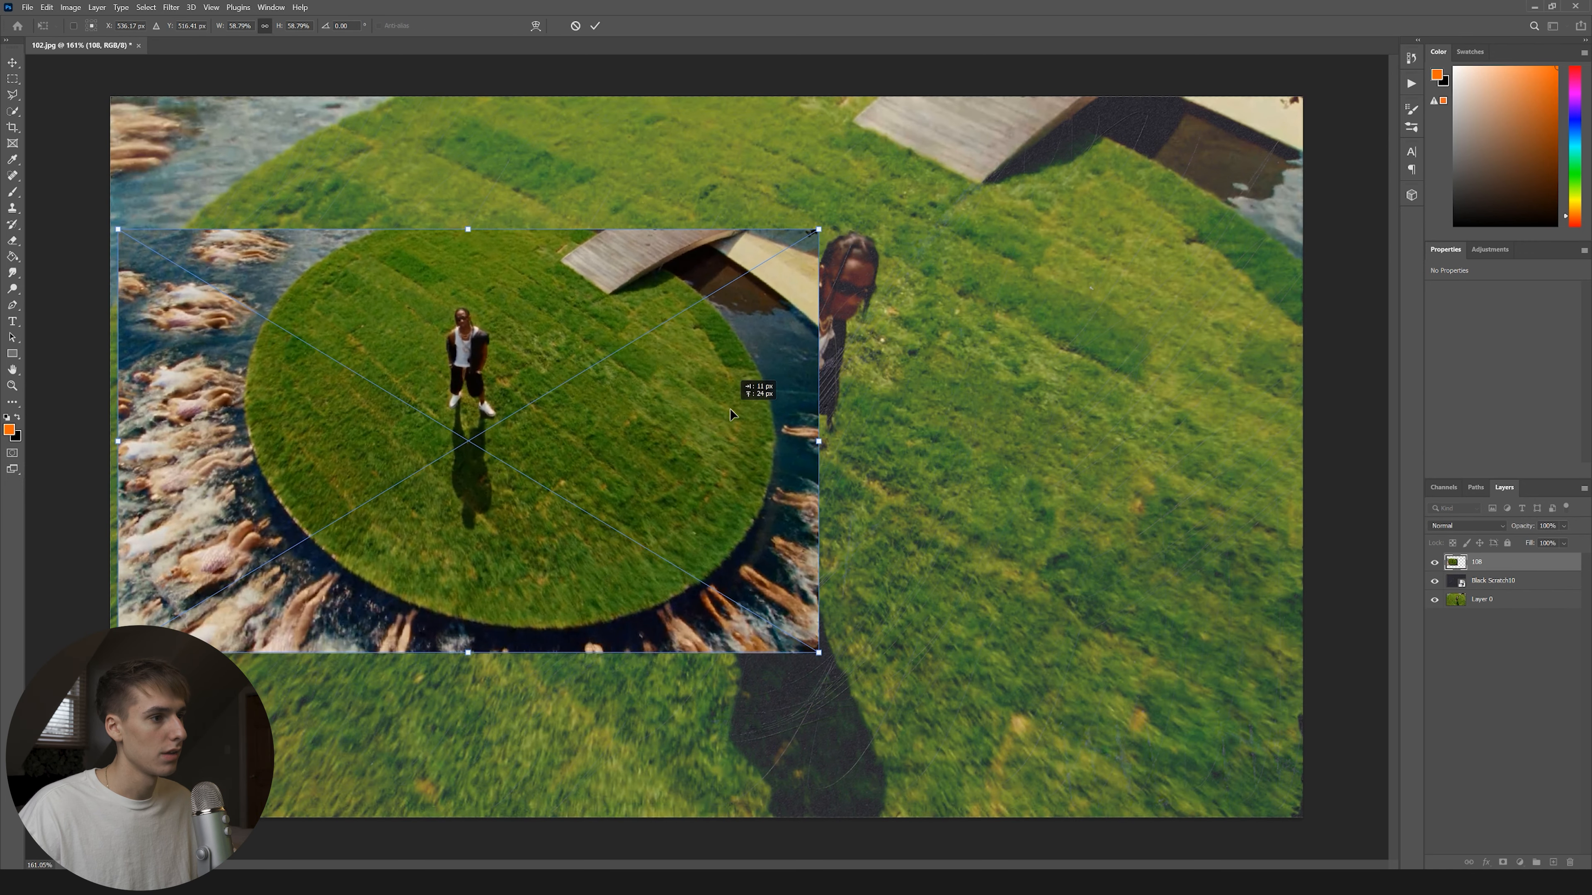
drag(818, 442, 674, 533)
key(Return)
Rasterize still 108 and delete its right part with a rectangular selection.
click(14, 81)
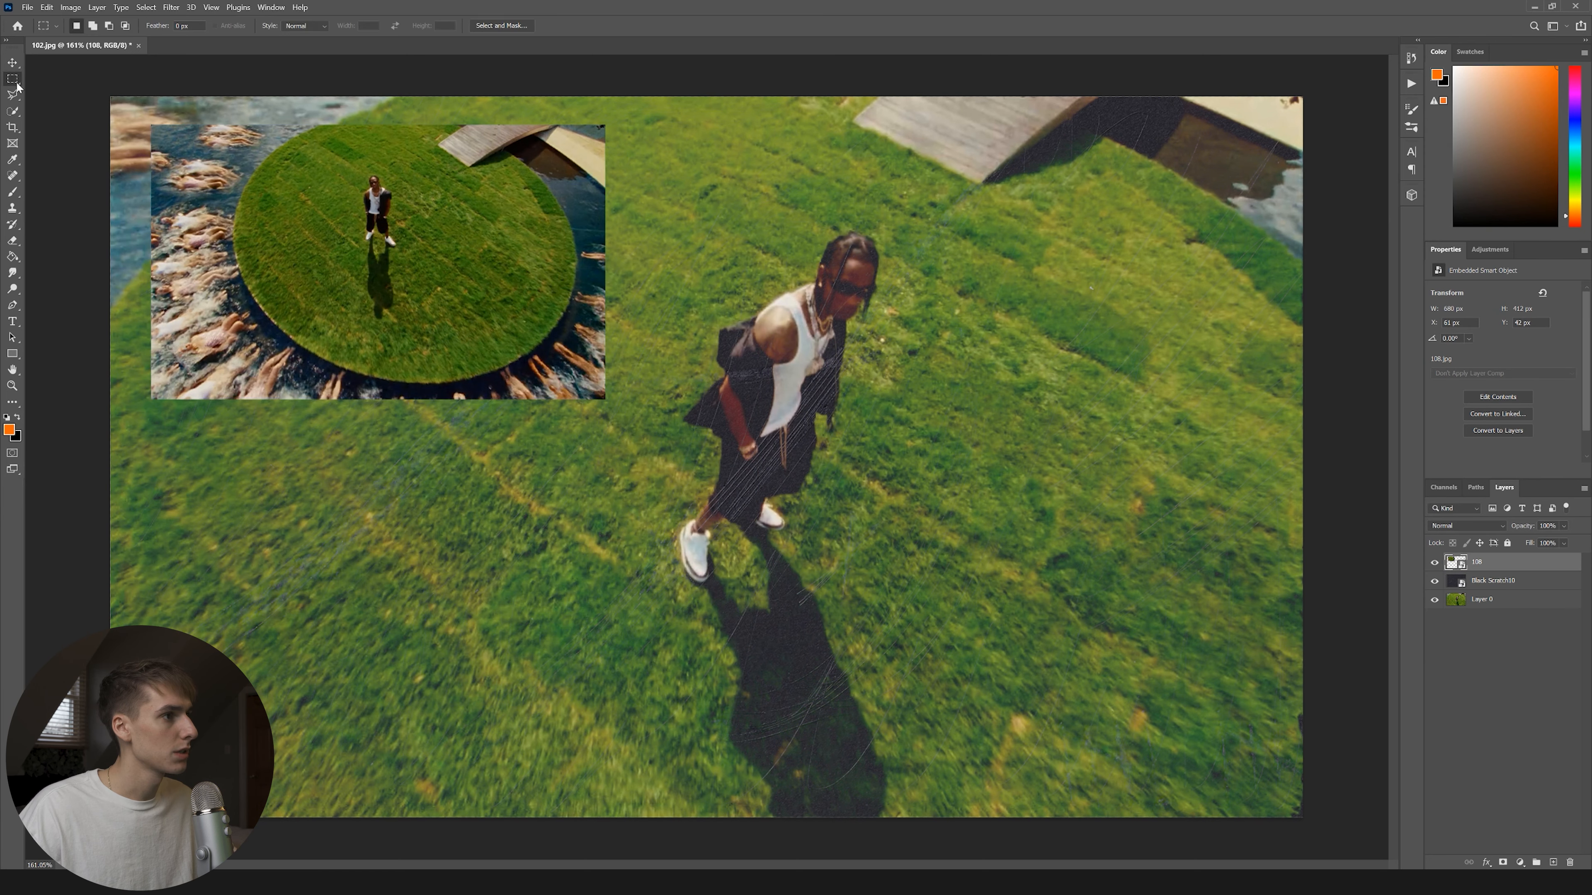
drag(641, 111, 467, 469)
key(Delete)
click(820, 330)
right_click(1507, 568)
click(1492, 251)
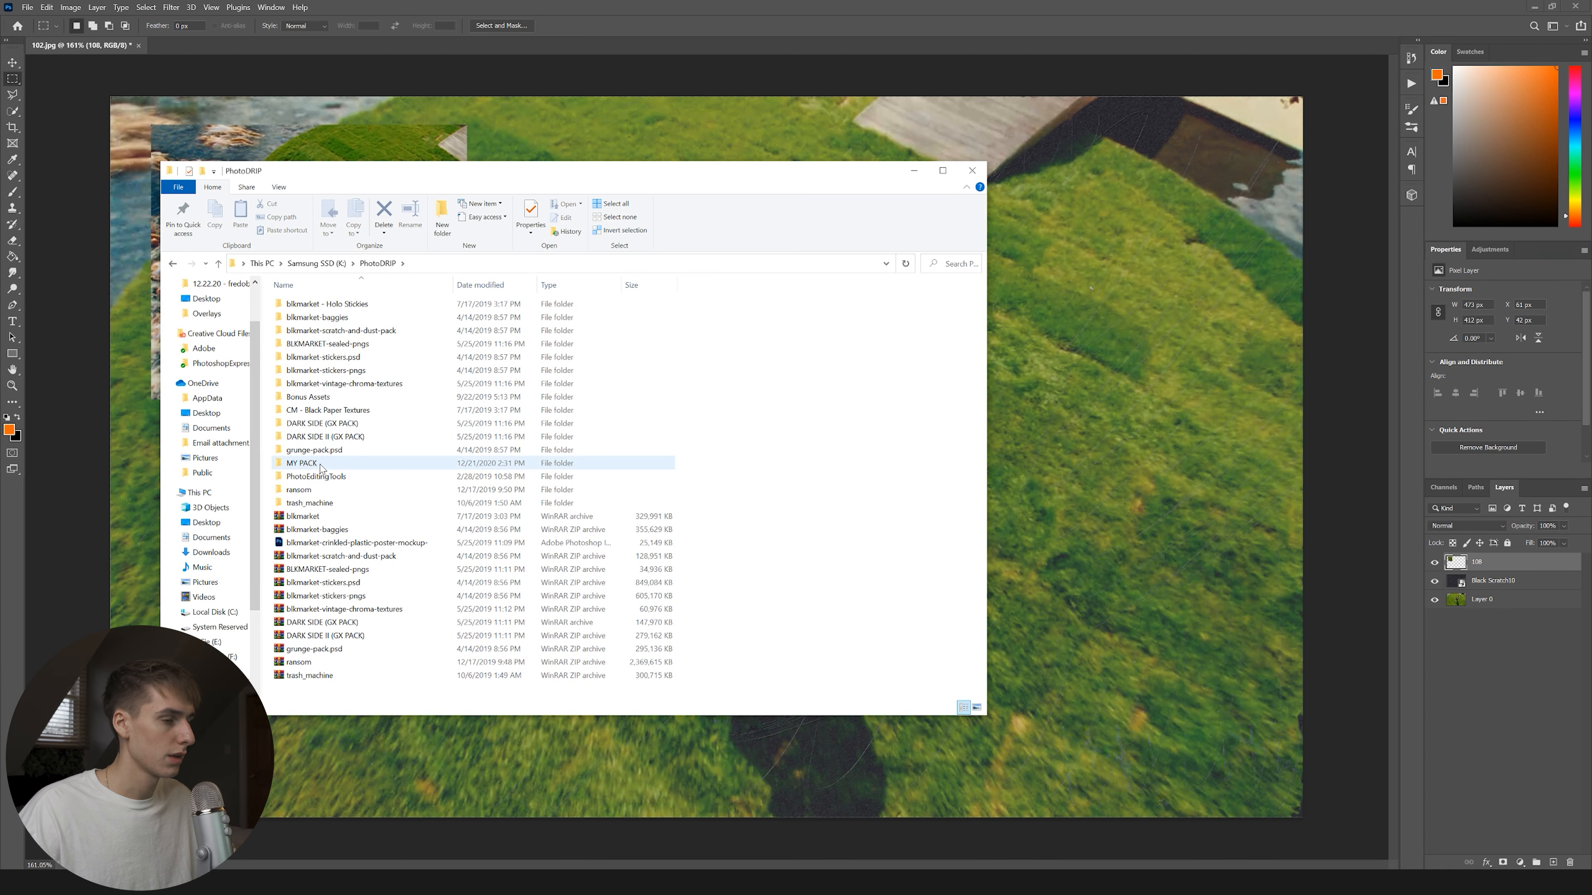
Place the BlackSheet7 torn paper from MY PACK > Paper Rips and Folds onto the canvas.
double_click(322, 463)
double_click(357, 344)
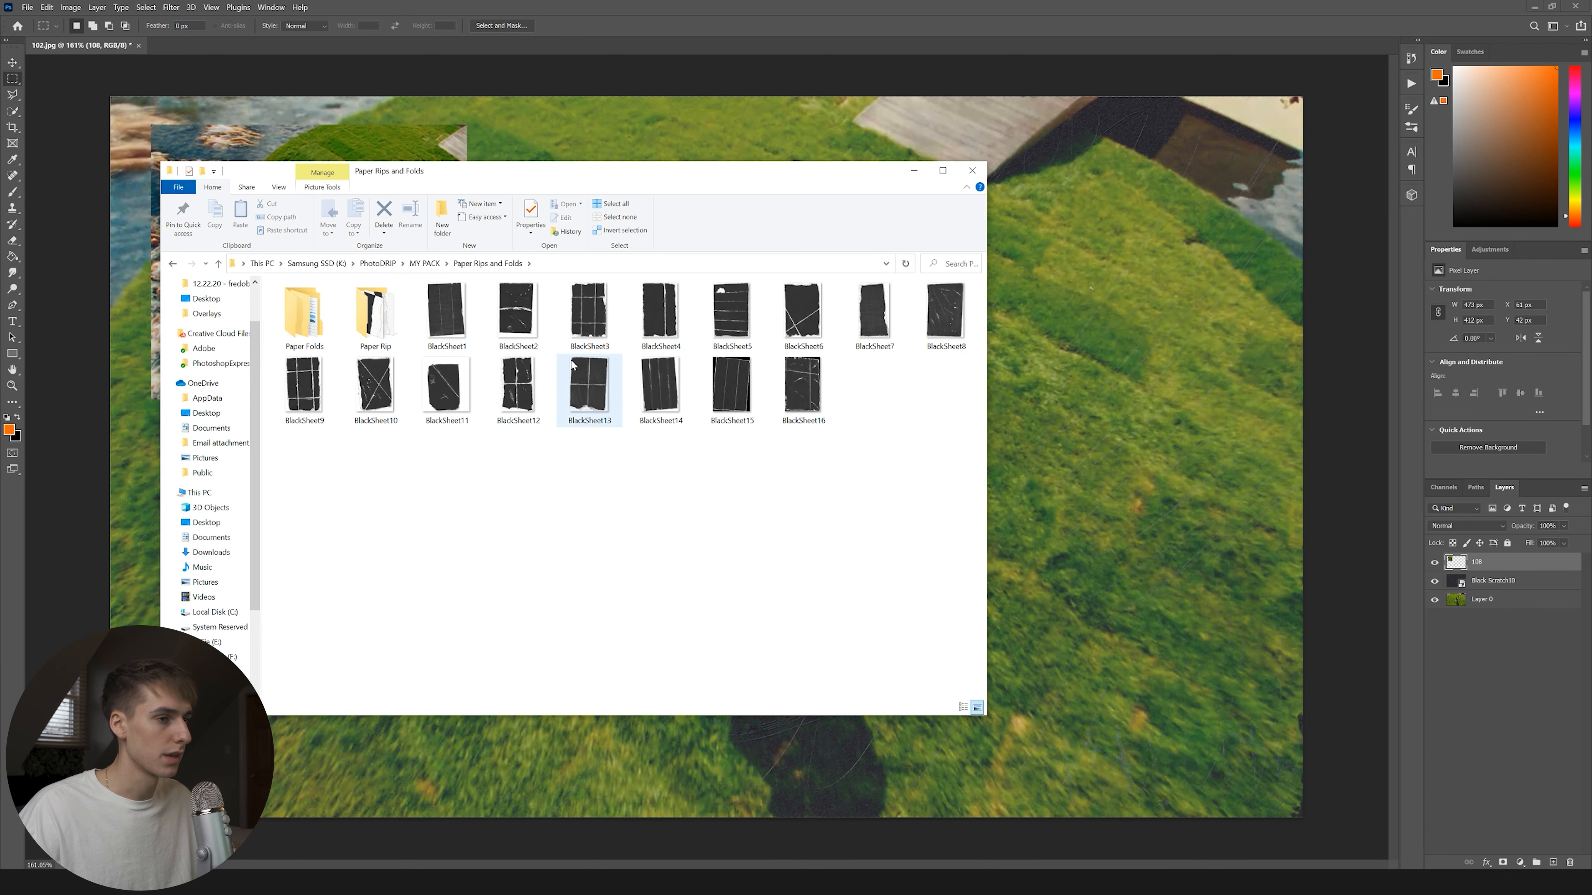
click(375, 324)
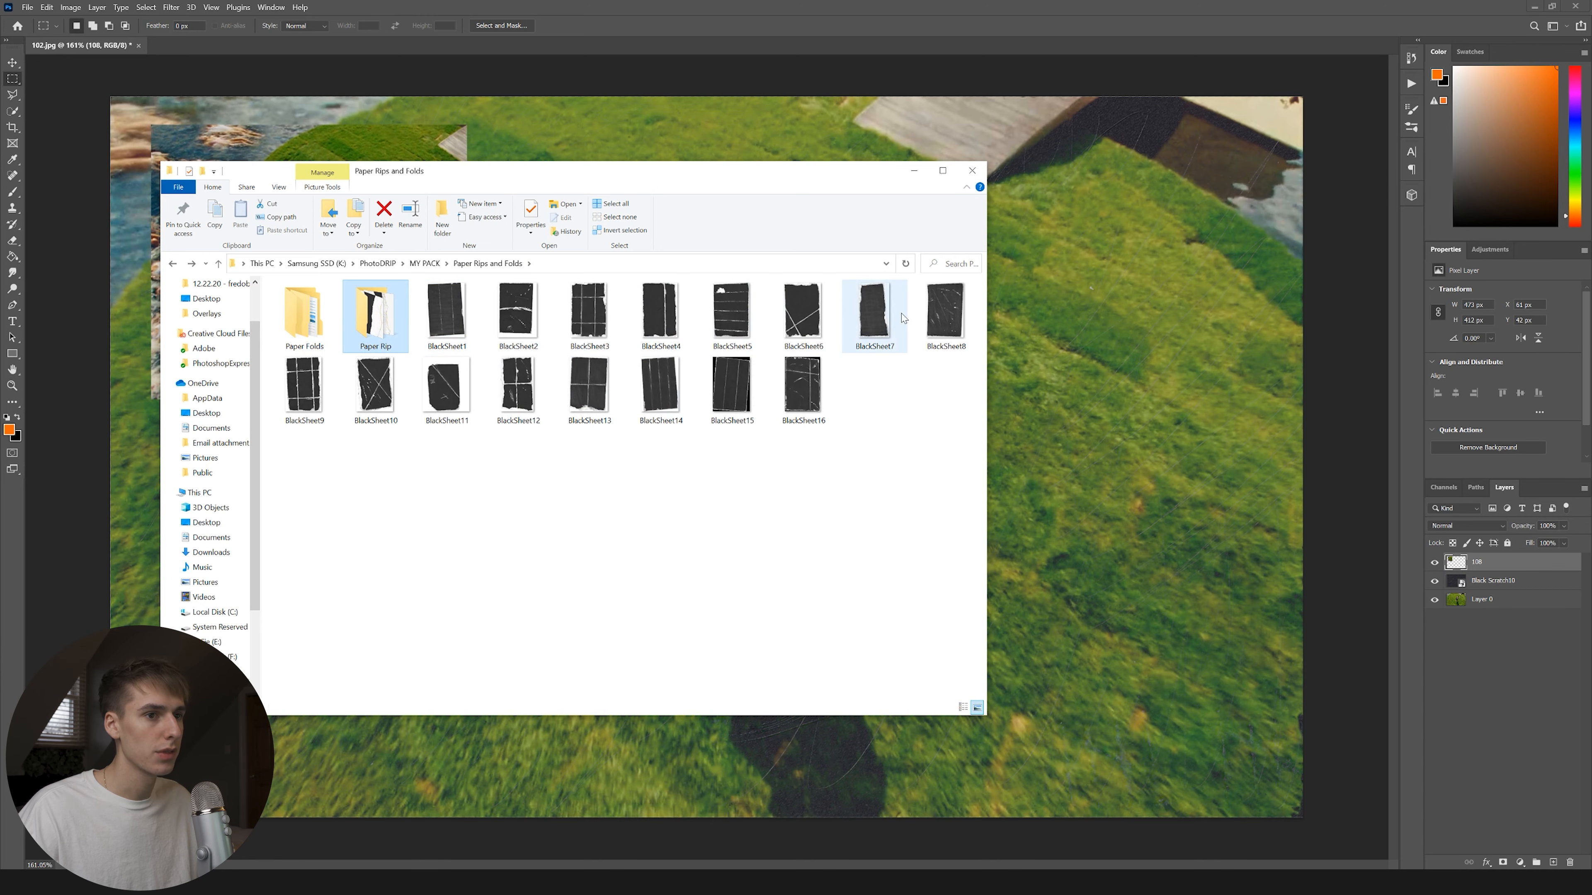
drag(902, 318, 353, 760)
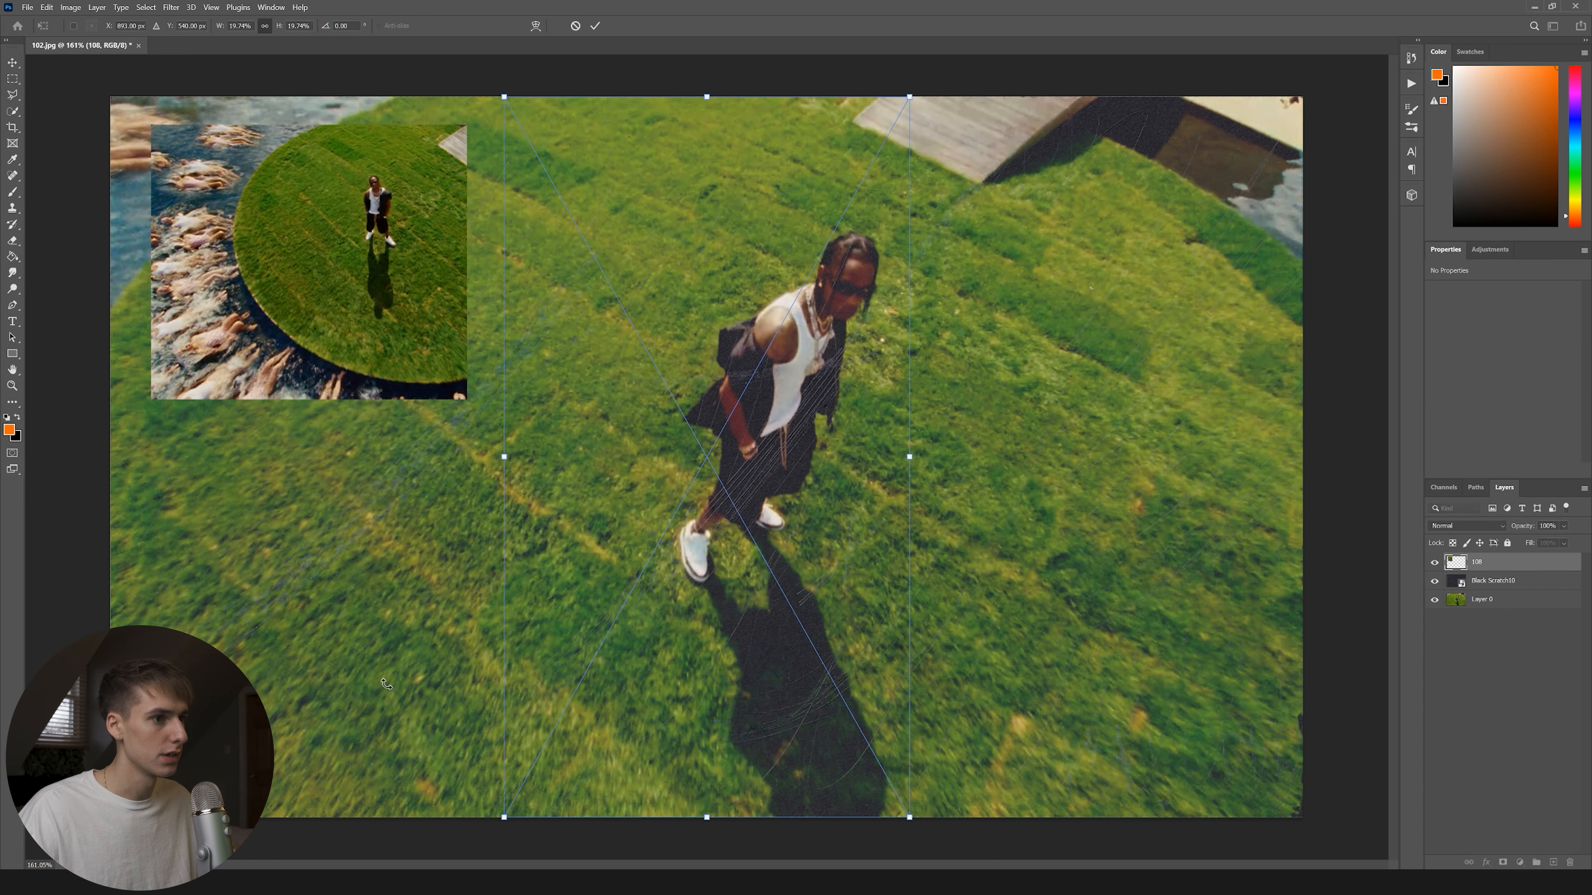
Move, resize, slightly tilt and stretch the BlackSheet7 torn sheet, then commit the transform.
drag(388, 202, 444, 202)
drag(517, 298, 479, 416)
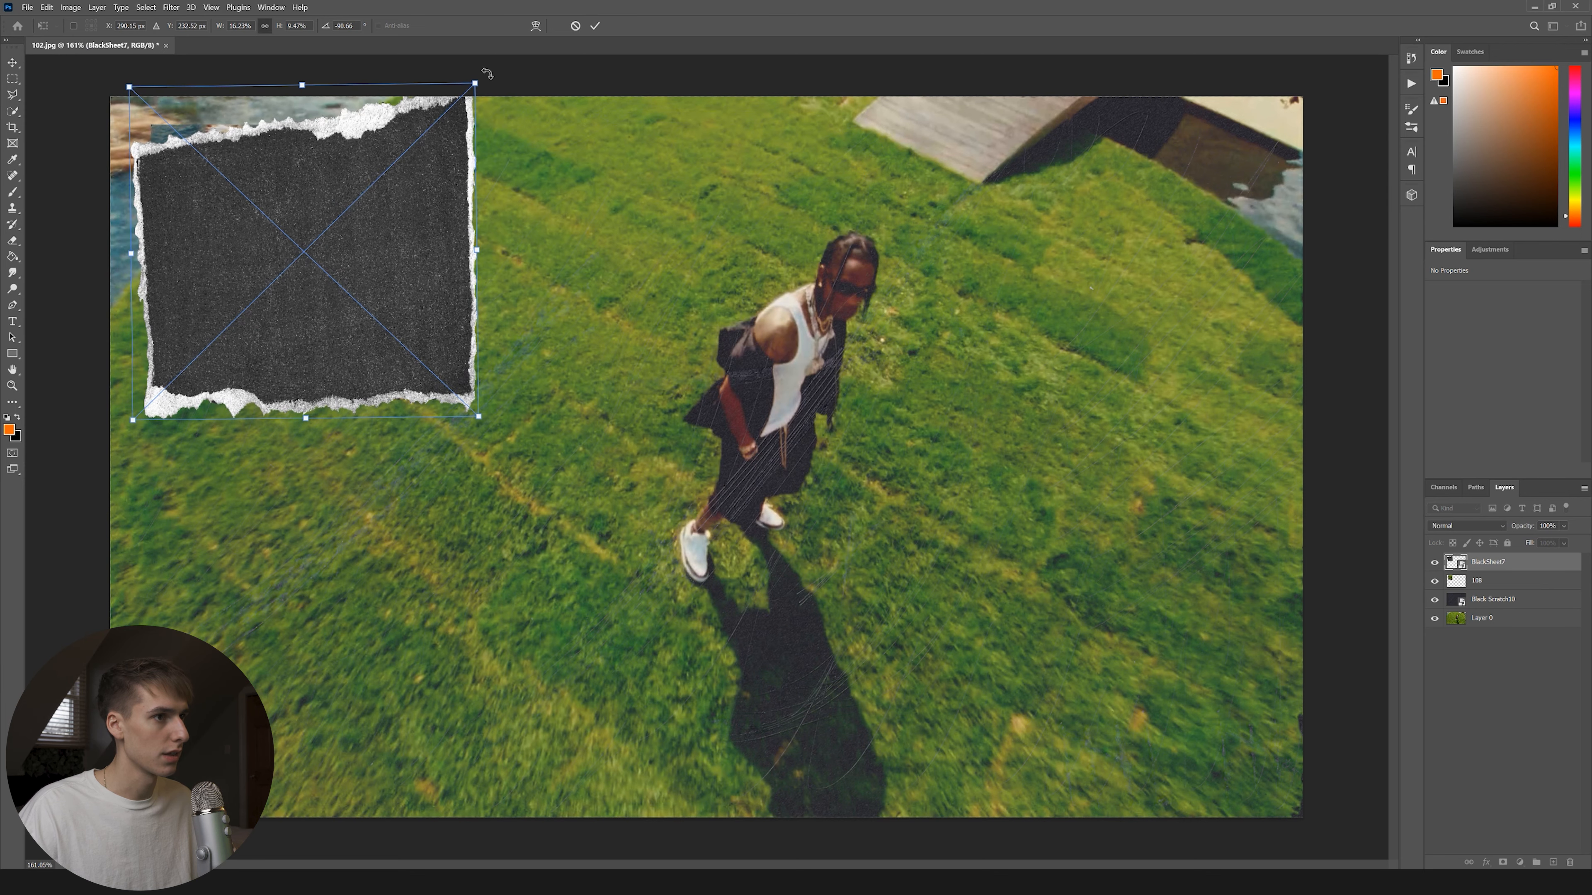
mouse_move(478, 83)
mouse_down()
mouse_move(469, 103)
mouse_move(497, 82)
mouse_up()
drag(507, 77, 527, 104)
drag(290, 417, 287, 441)
key(Return)
Move still 108 above the torn sheet and clip it to the sheet's shape.
drag(1495, 593, 1498, 556)
click(449, 437)
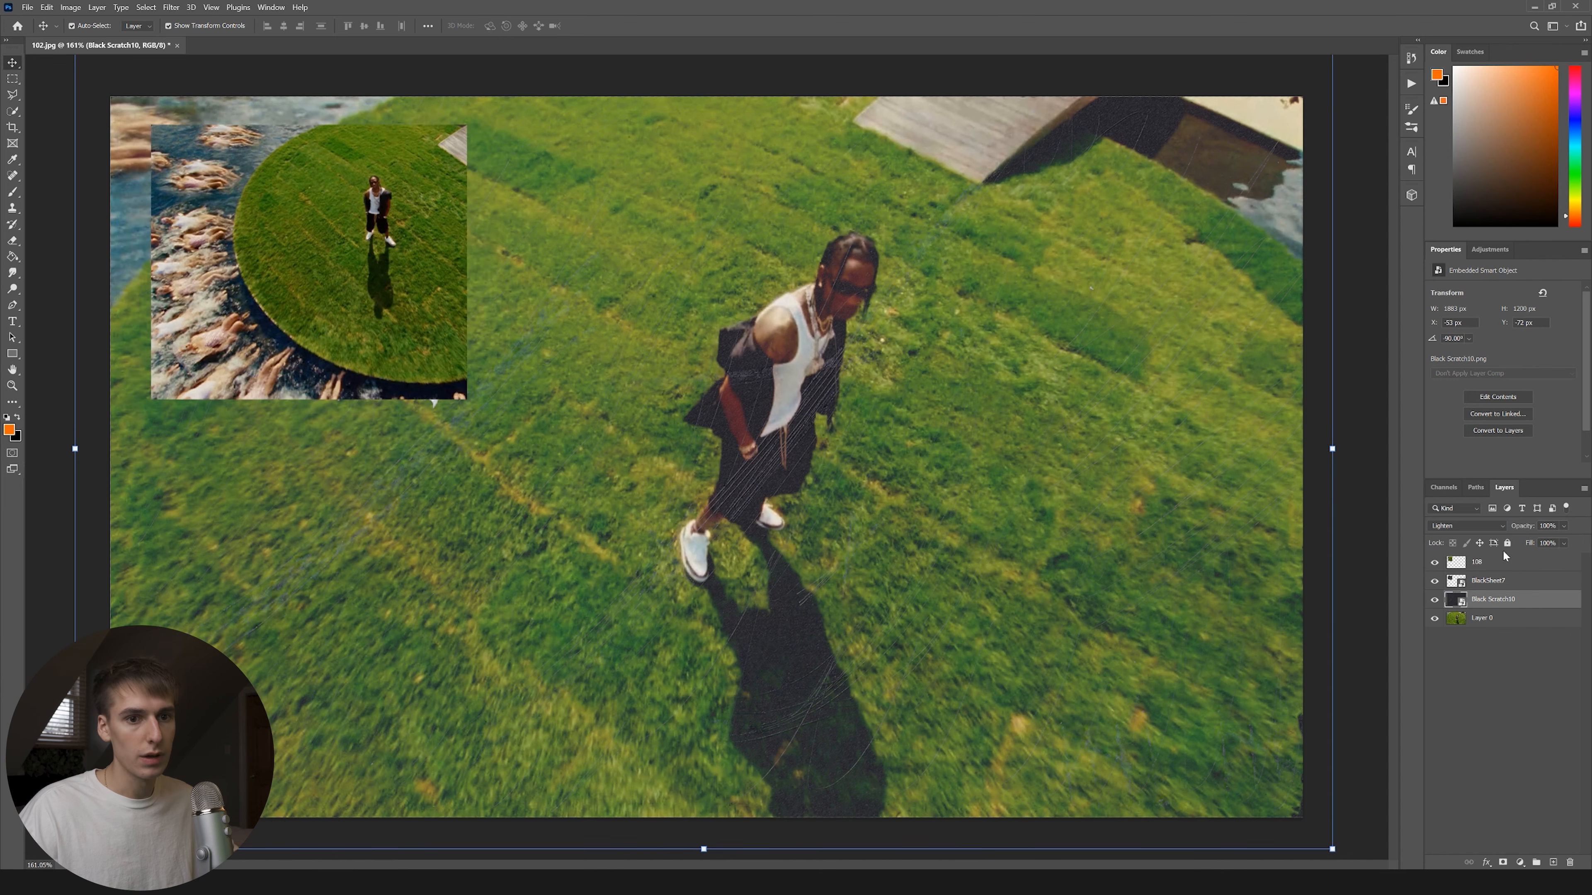
right_click(1506, 564)
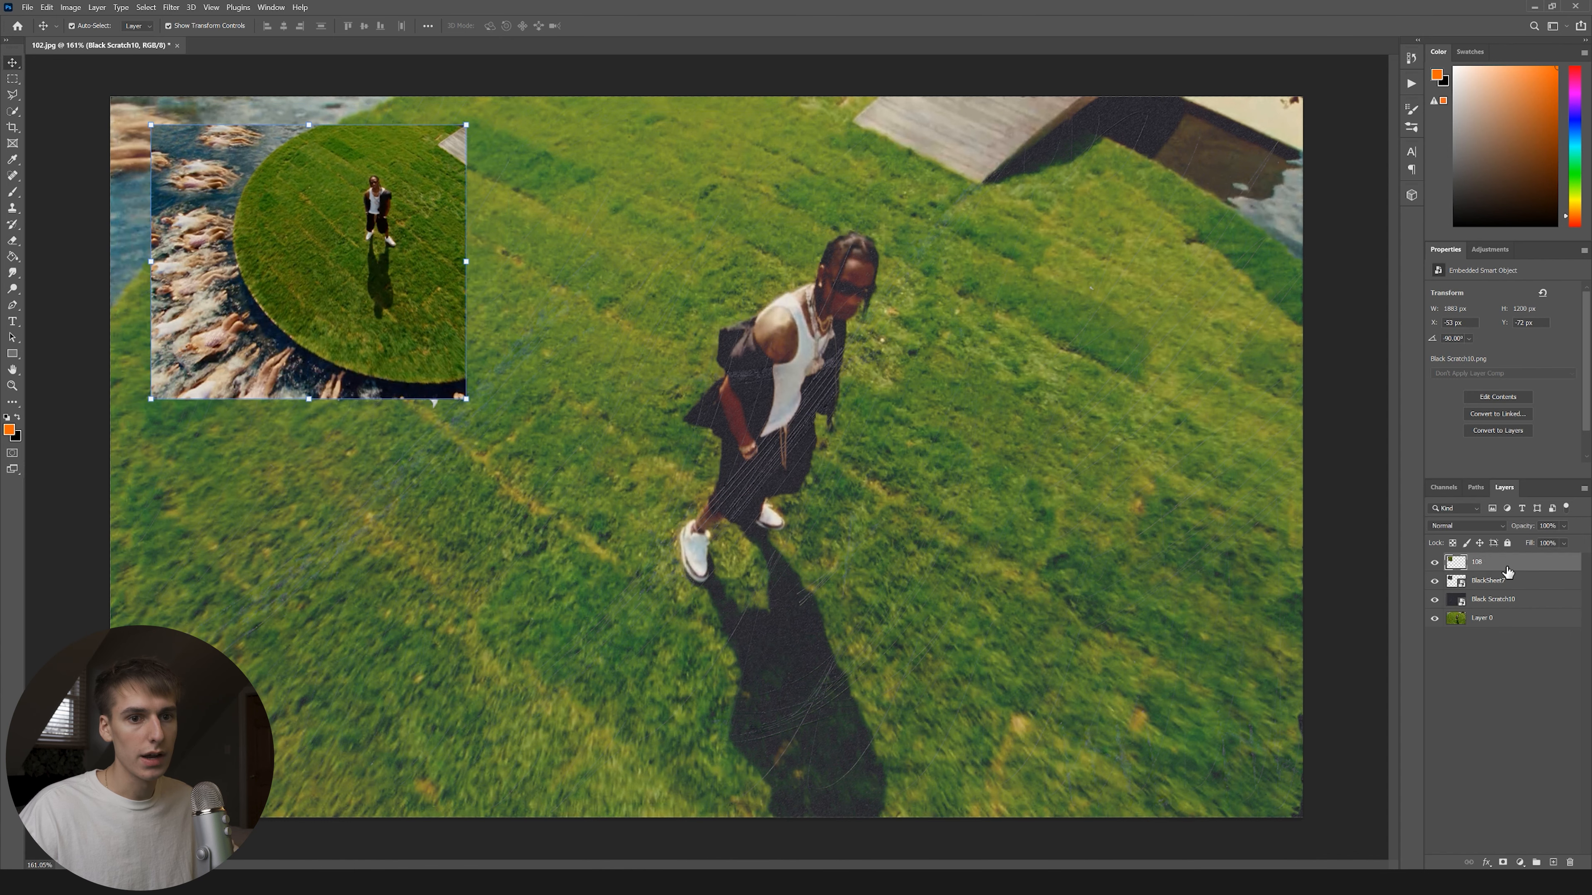
click(1462, 271)
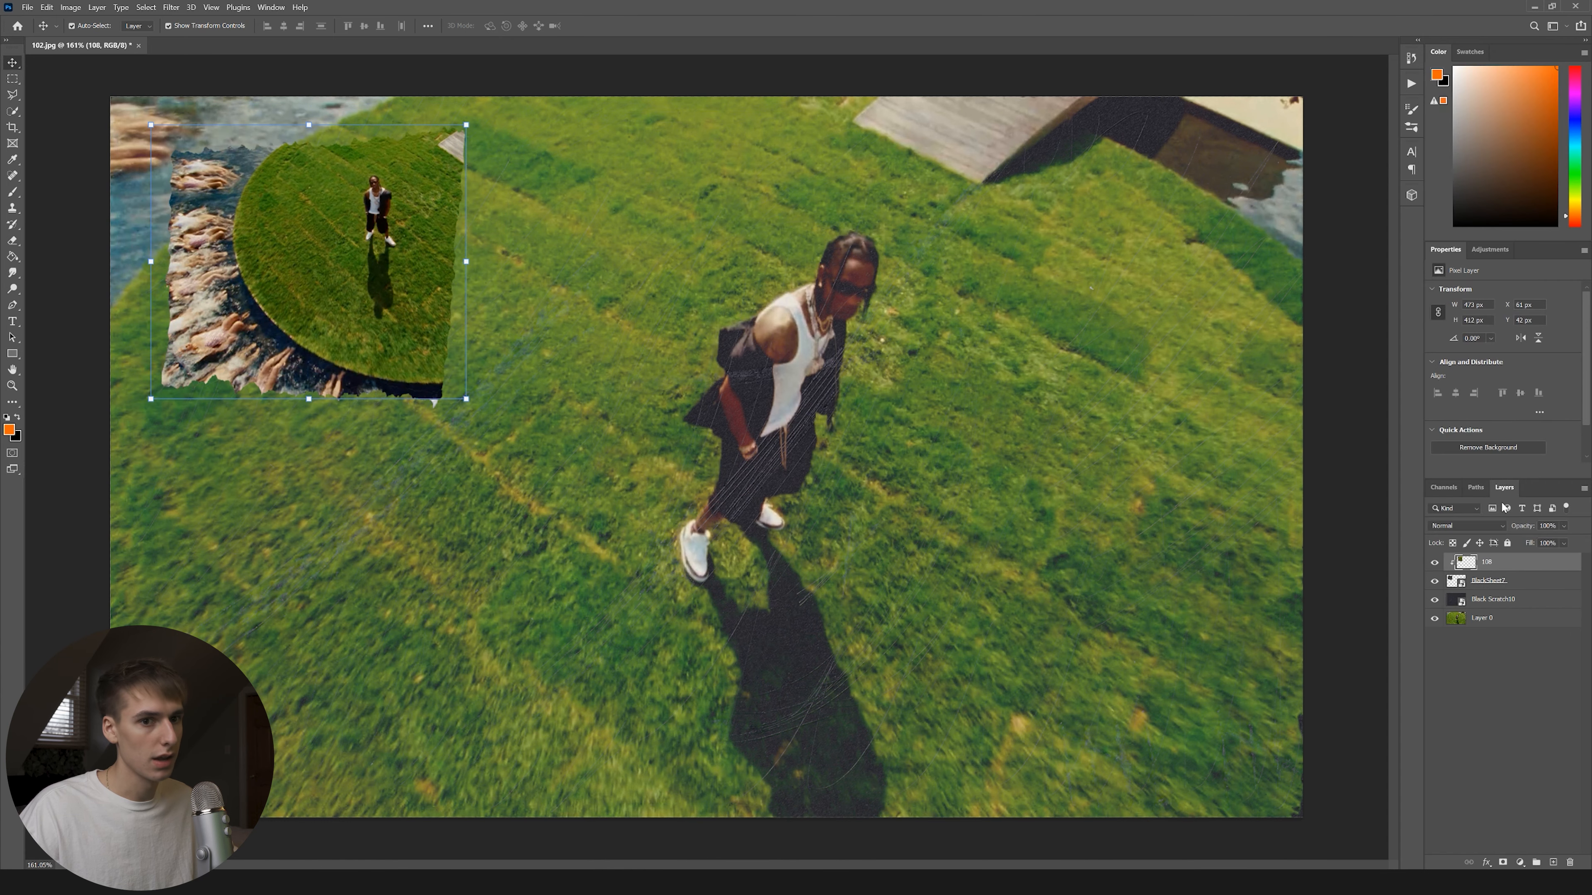
Try Color Dodge on layer 108, then settle on Screen blending.
click(1466, 525)
click(1461, 646)
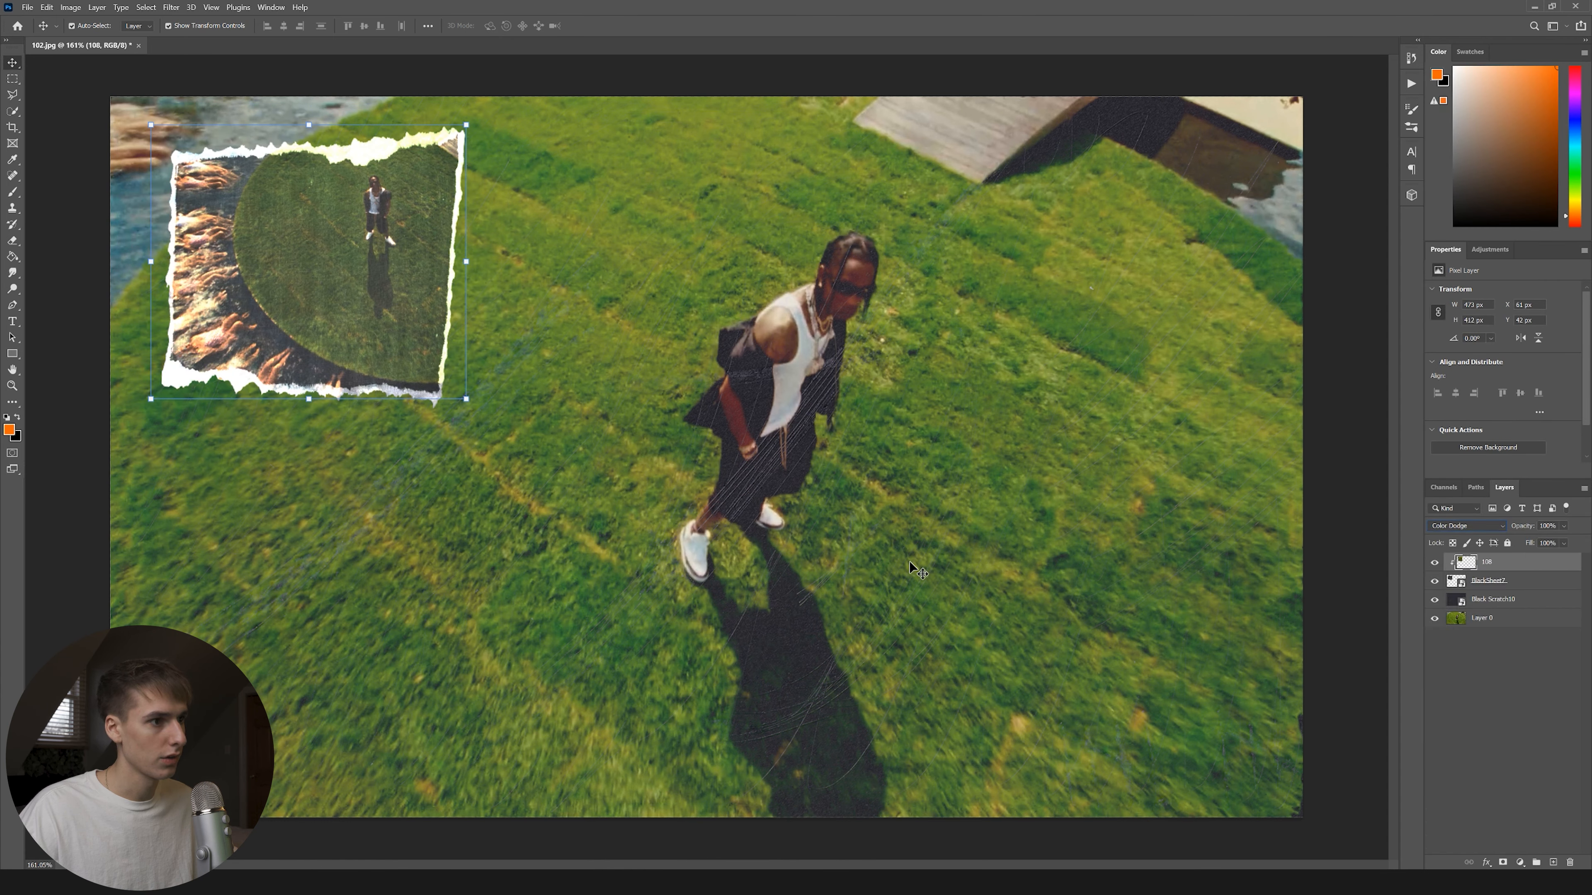
click(910, 567)
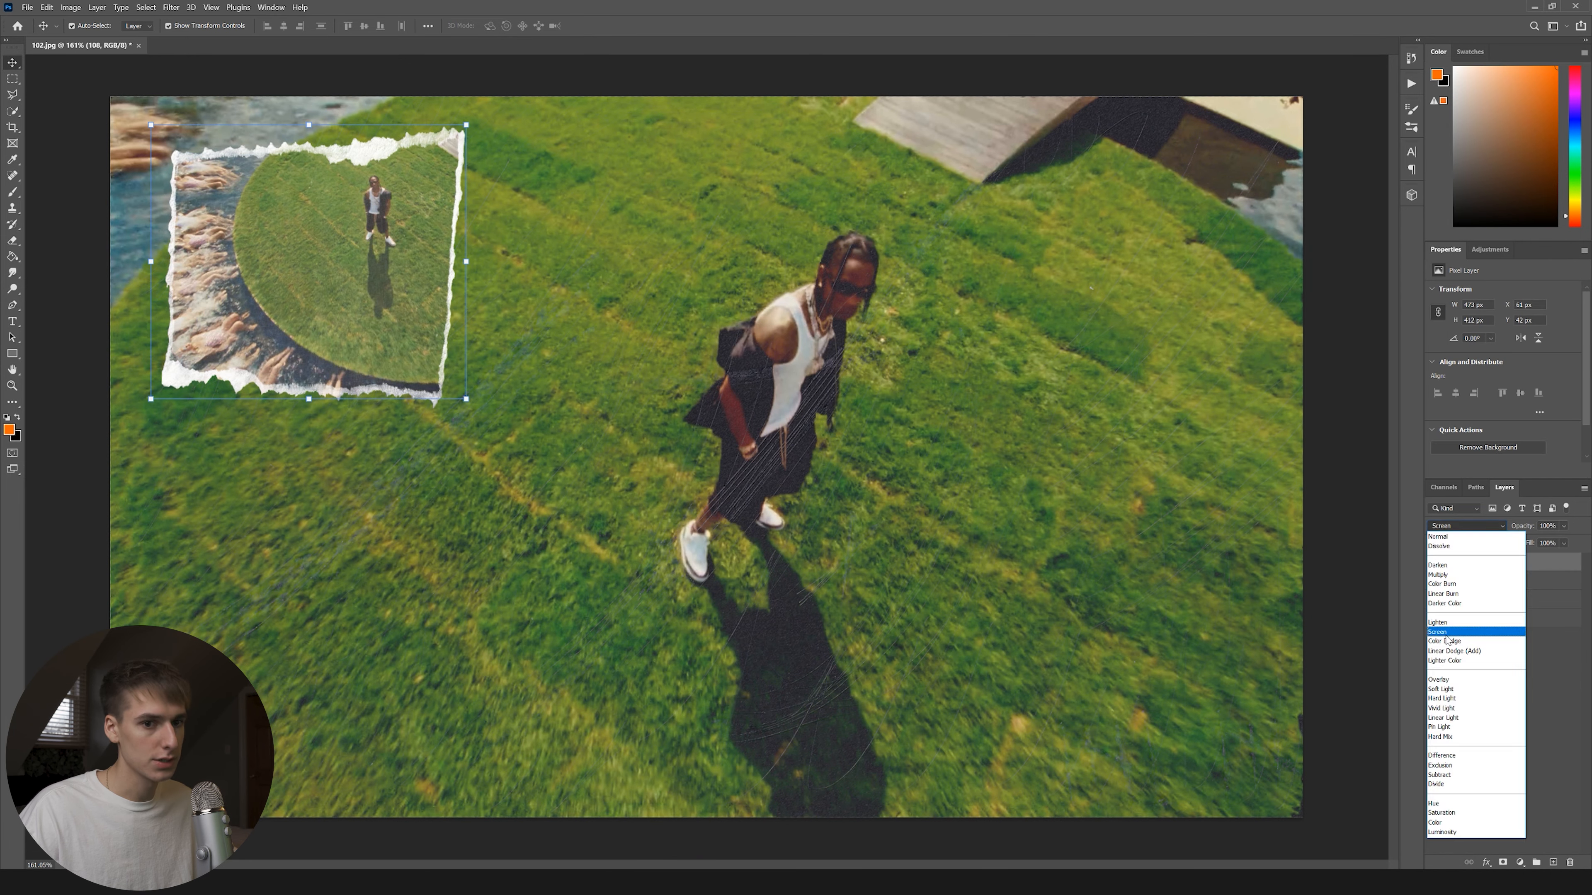
click(1465, 633)
click(807, 437)
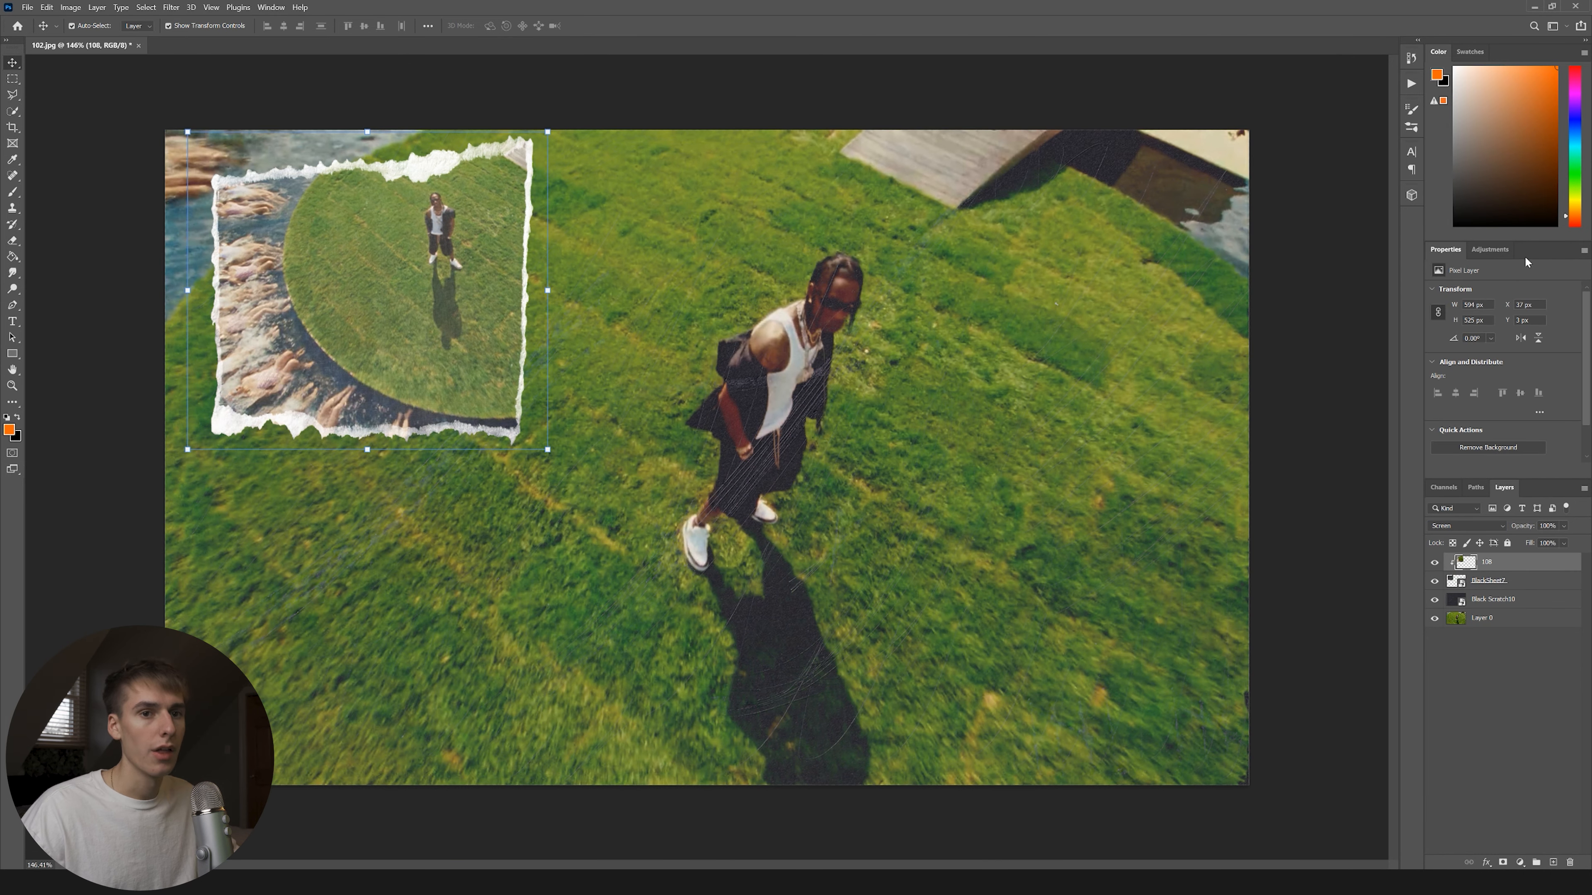
click(1492, 253)
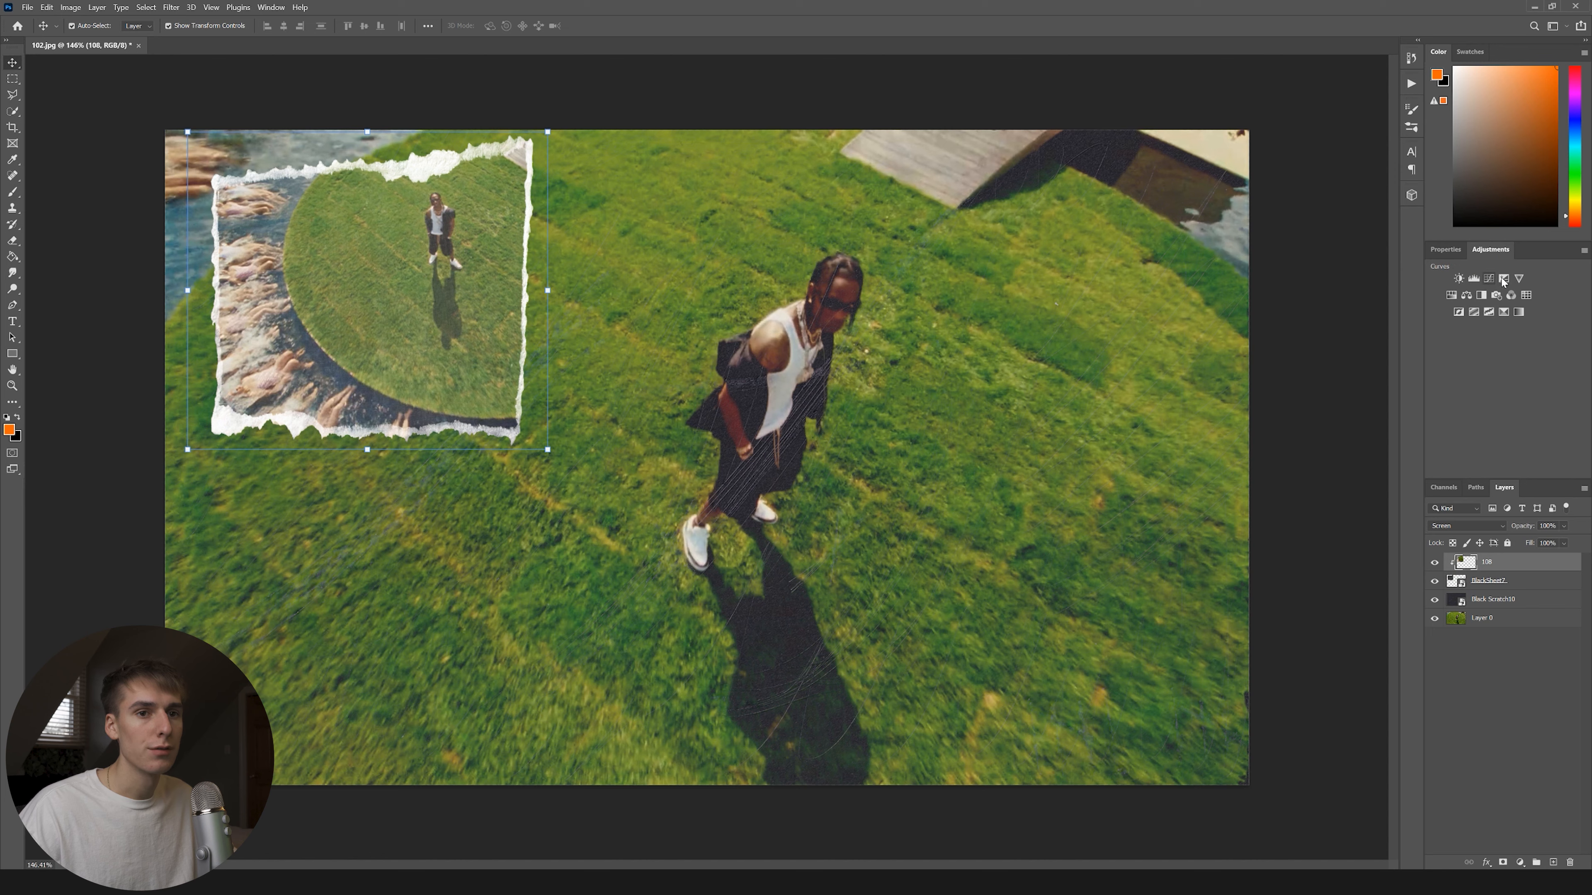
Add a Photo Filter adjustment layer using the Sepia filter at 50% density.
click(1497, 295)
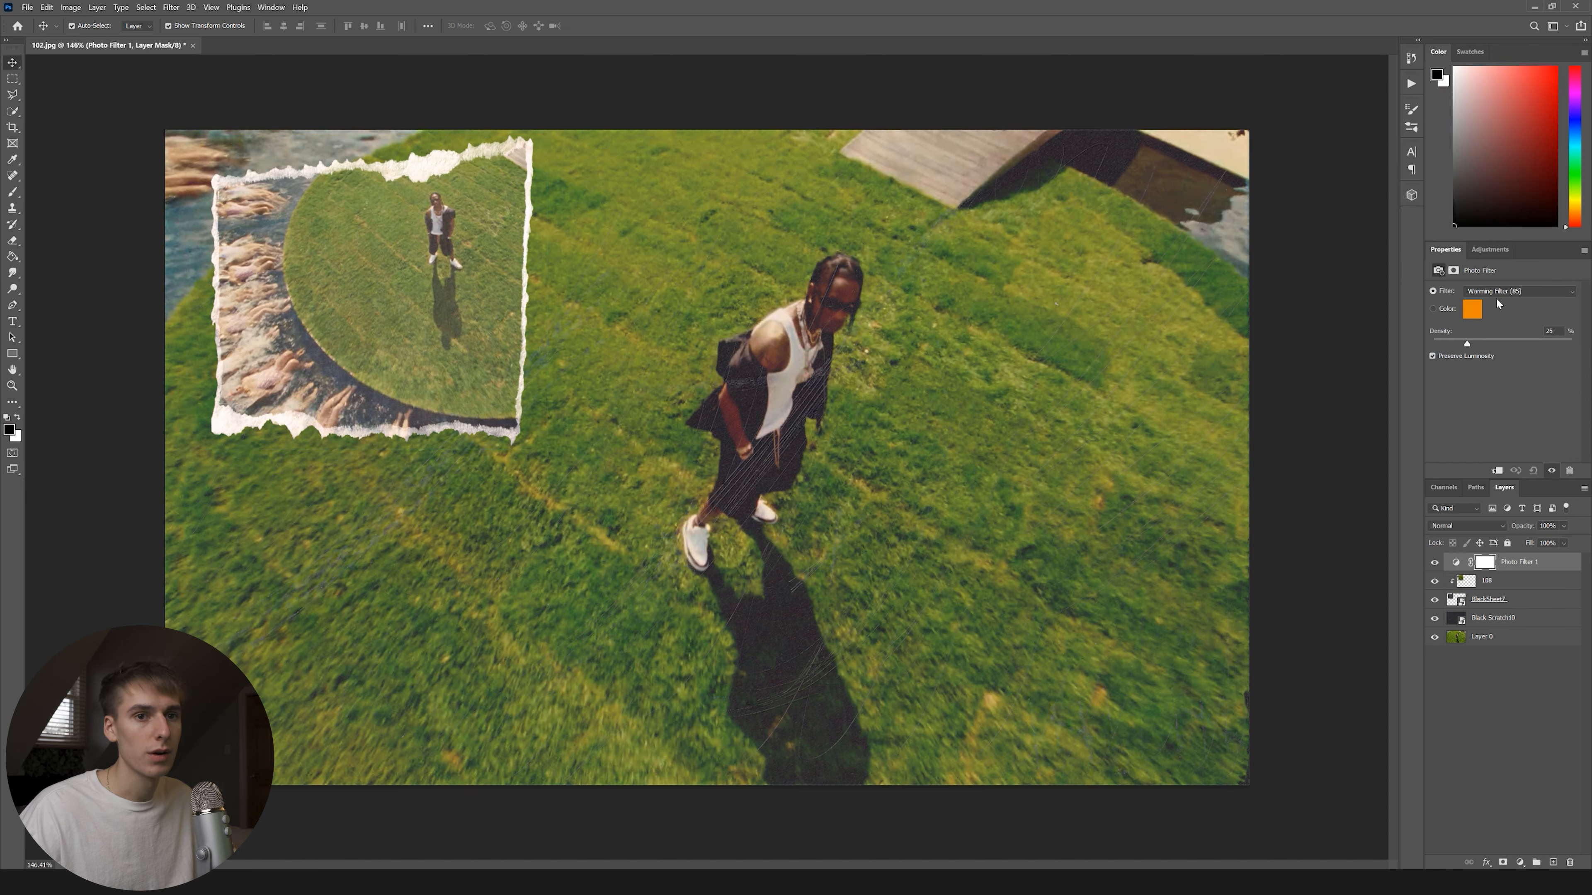
click(1504, 291)
click(1485, 433)
click(1517, 291)
click(1496, 443)
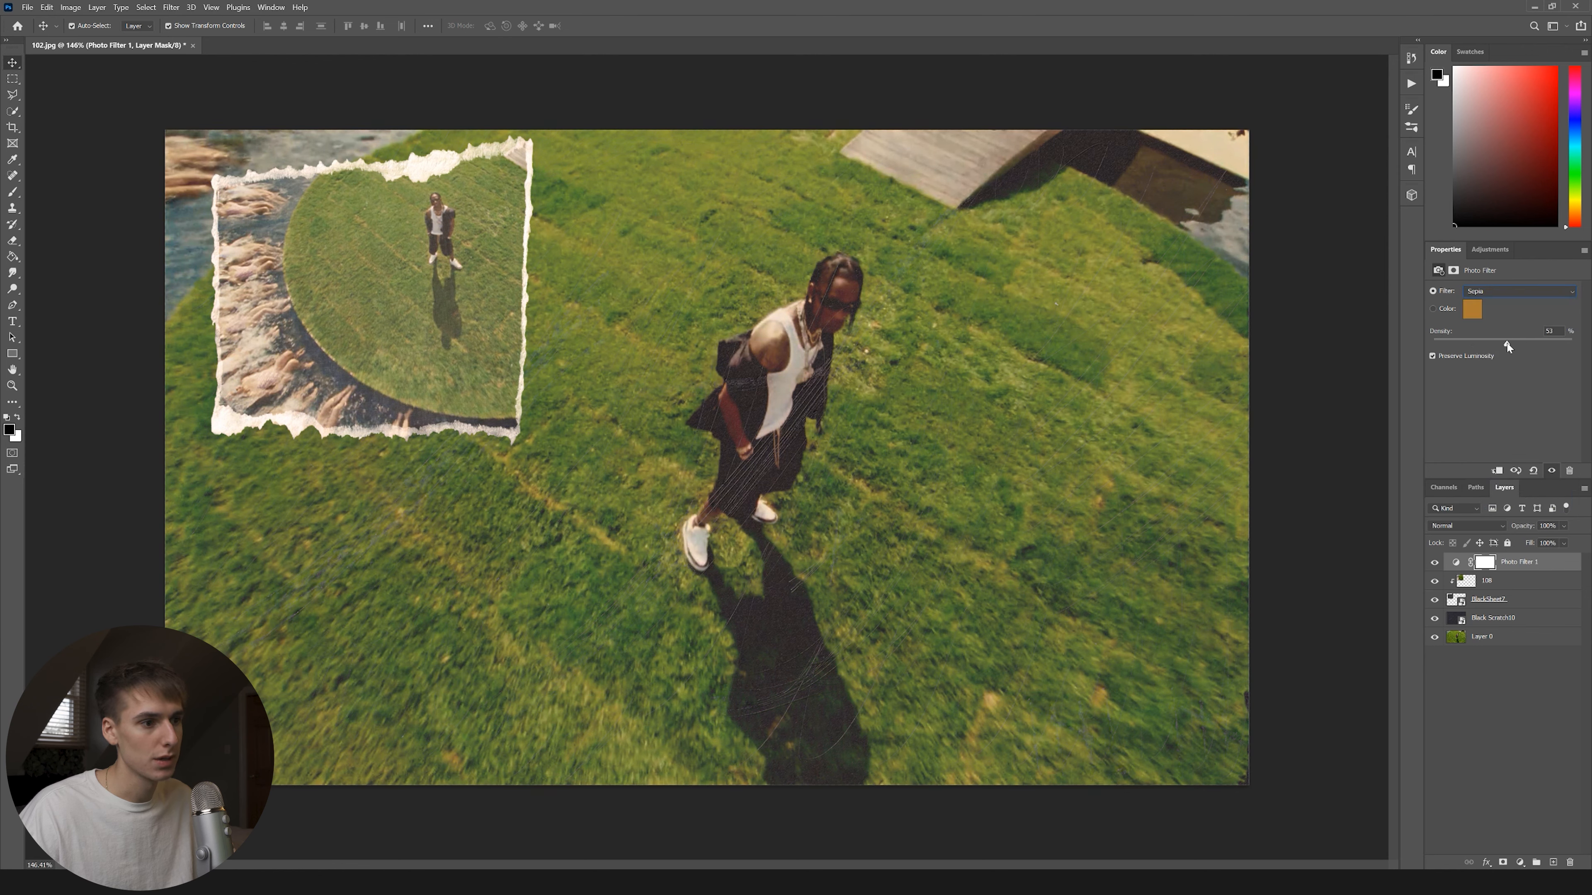
click(1435, 562)
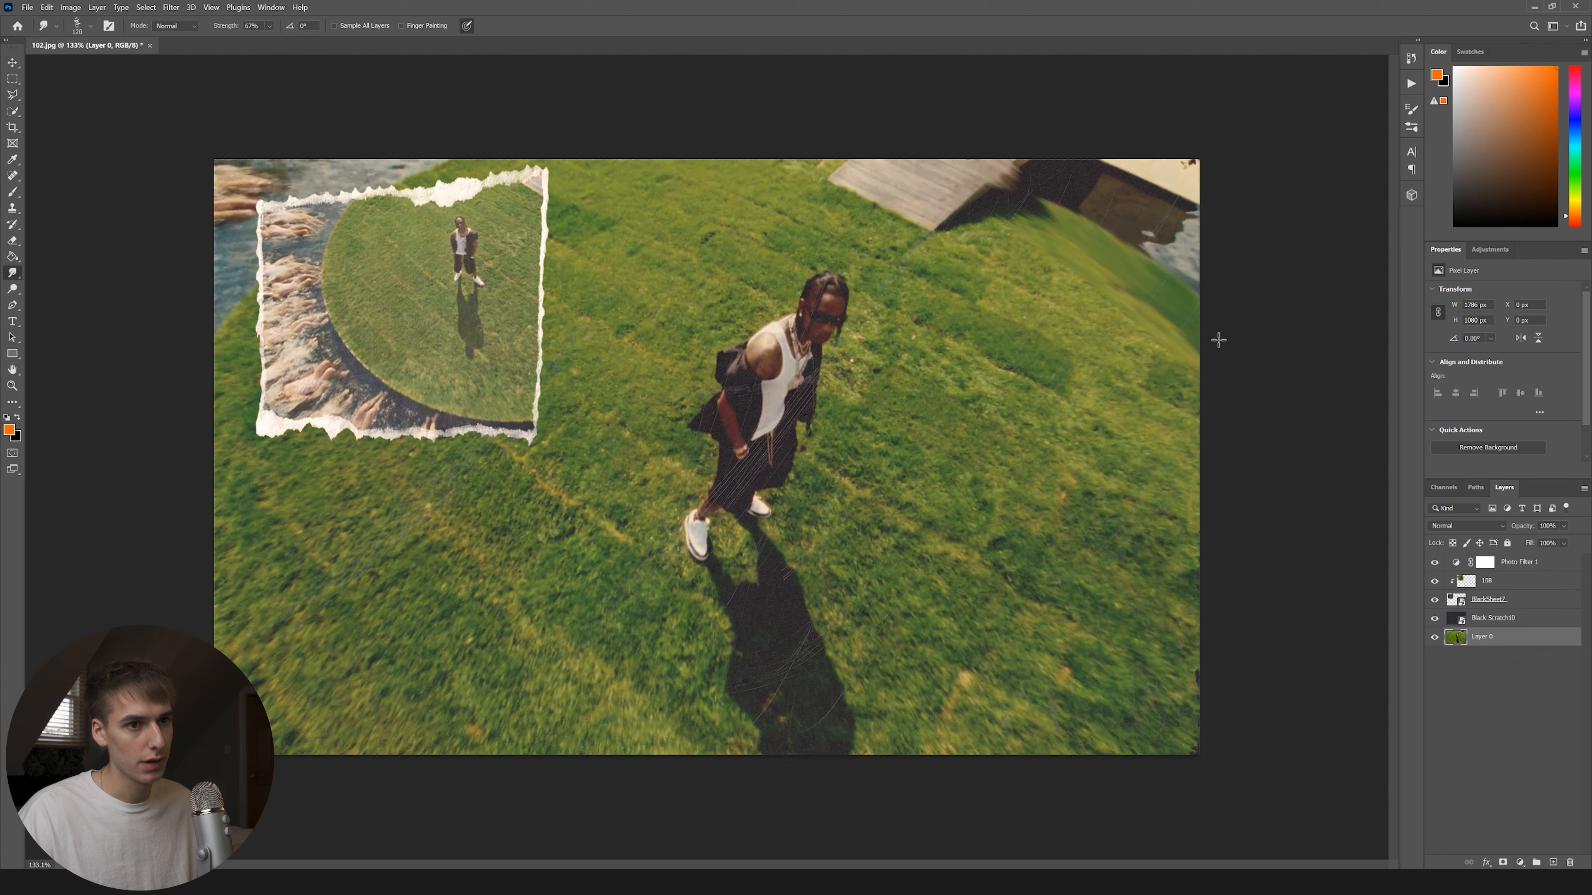
Pick a Bristle Smudge brush preset and smear the grass photo's edges outward.
right_click(198, 382)
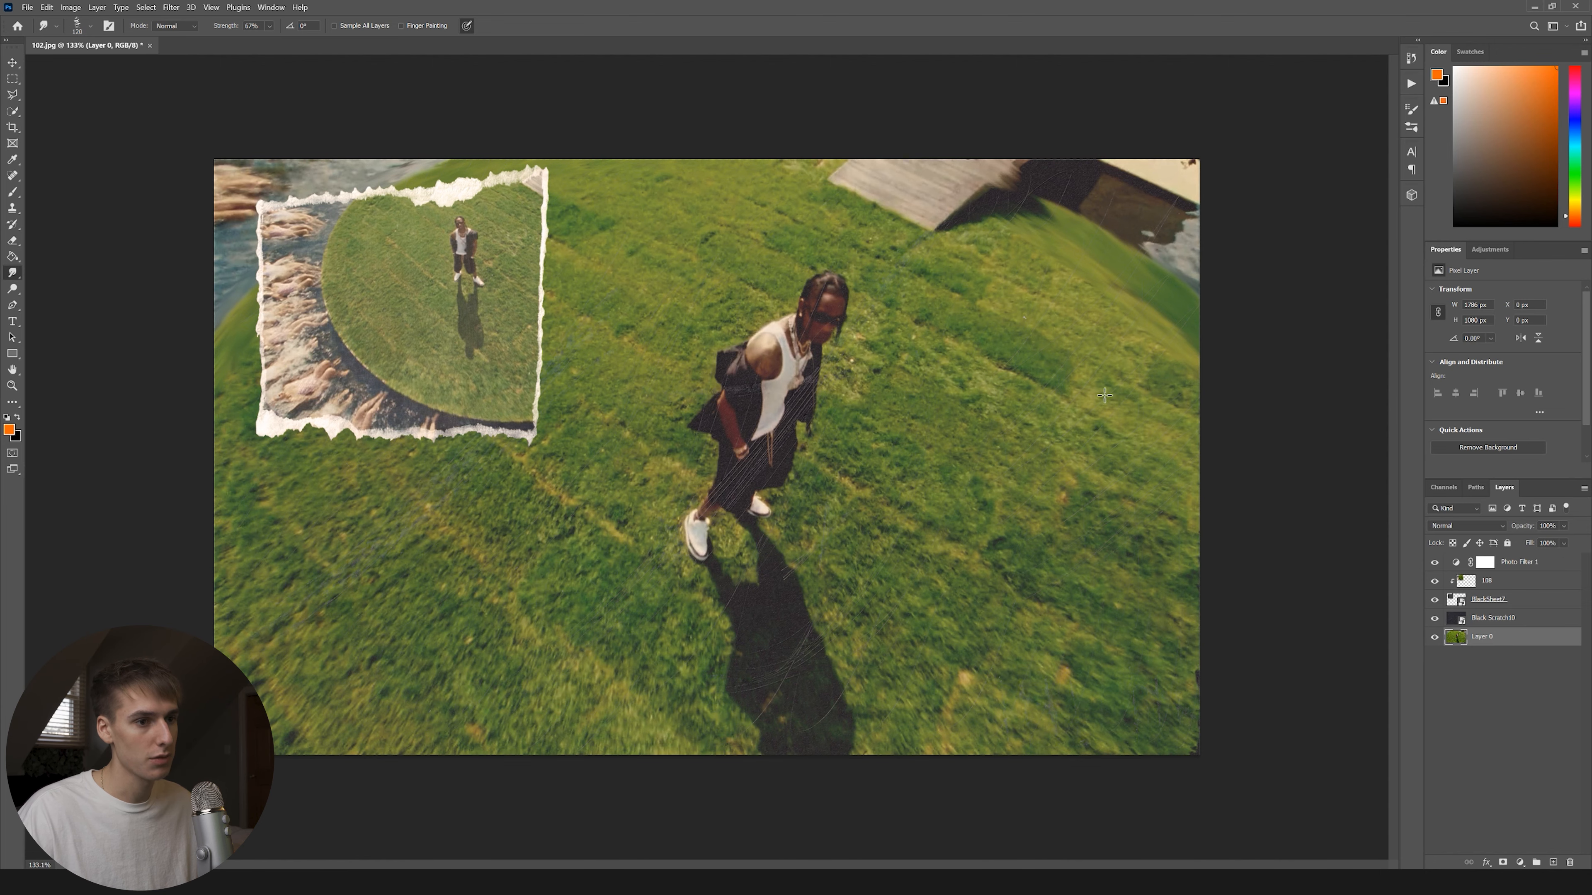
scroll(283, 339, up, 1)
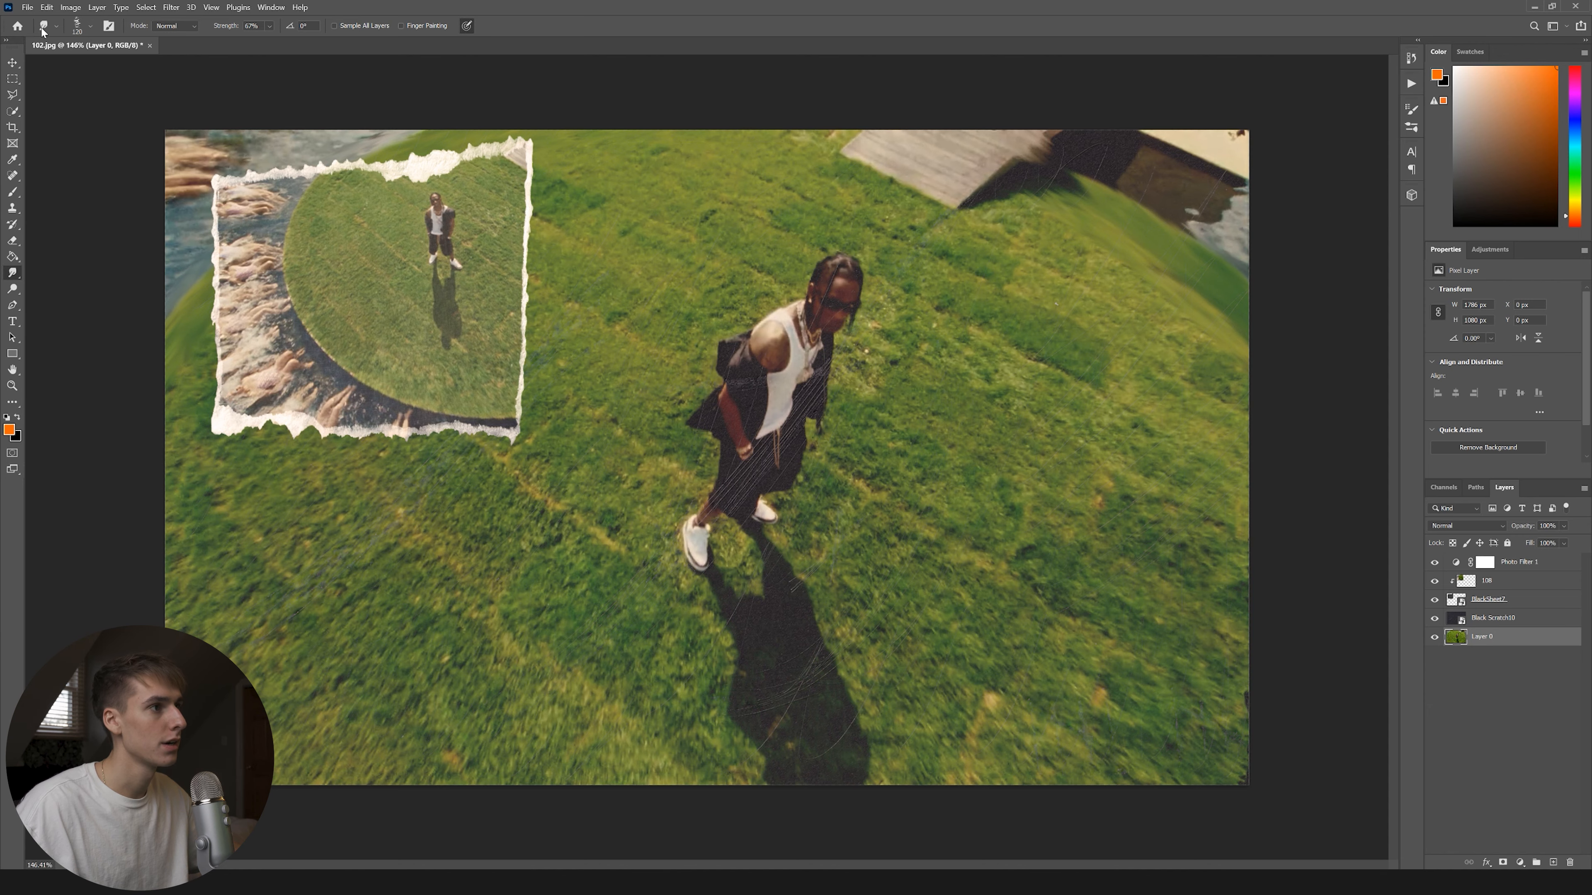
click(27, 8)
Save the collage as 1.psd in a new VISUALIZER folder inside 12.23.20.
click(44, 147)
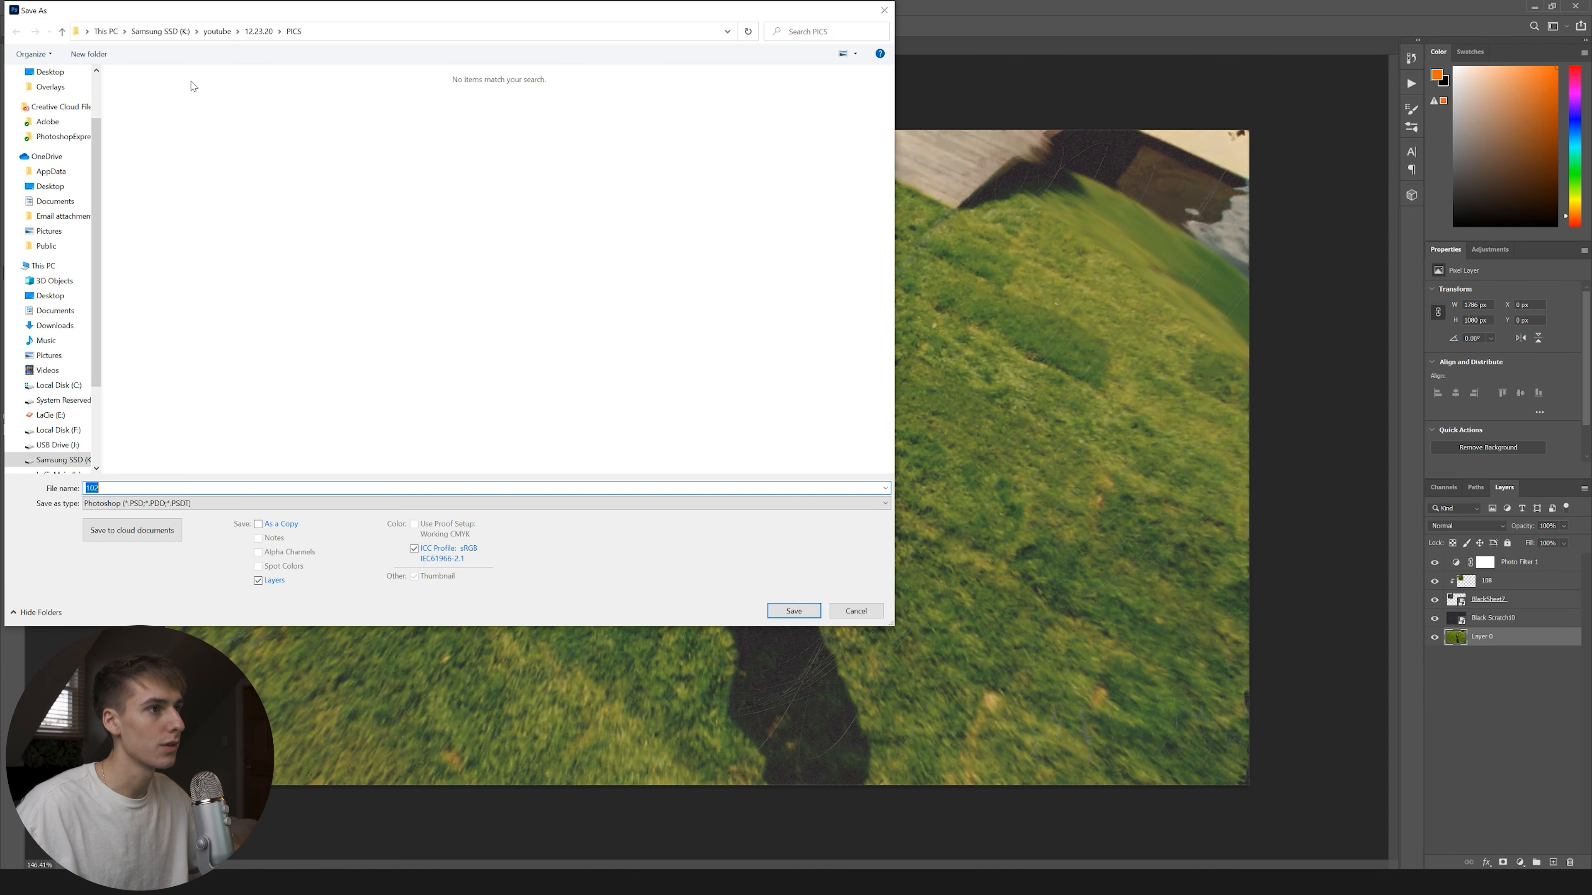
click(258, 31)
right_click(281, 256)
mouse_move(376, 388)
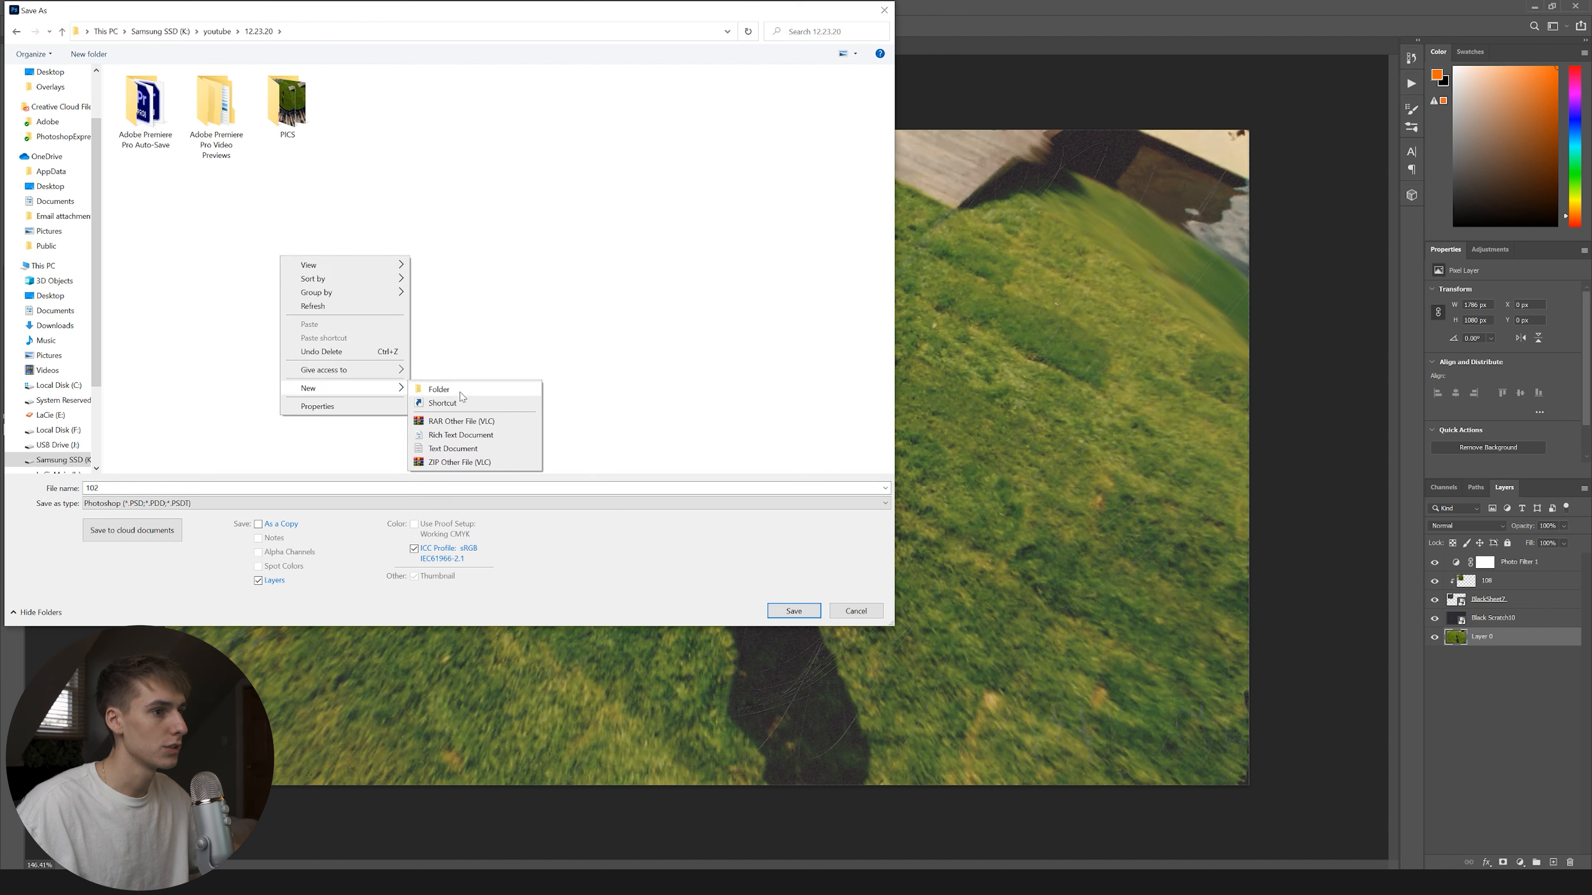
click(500, 394)
text(VIZ)
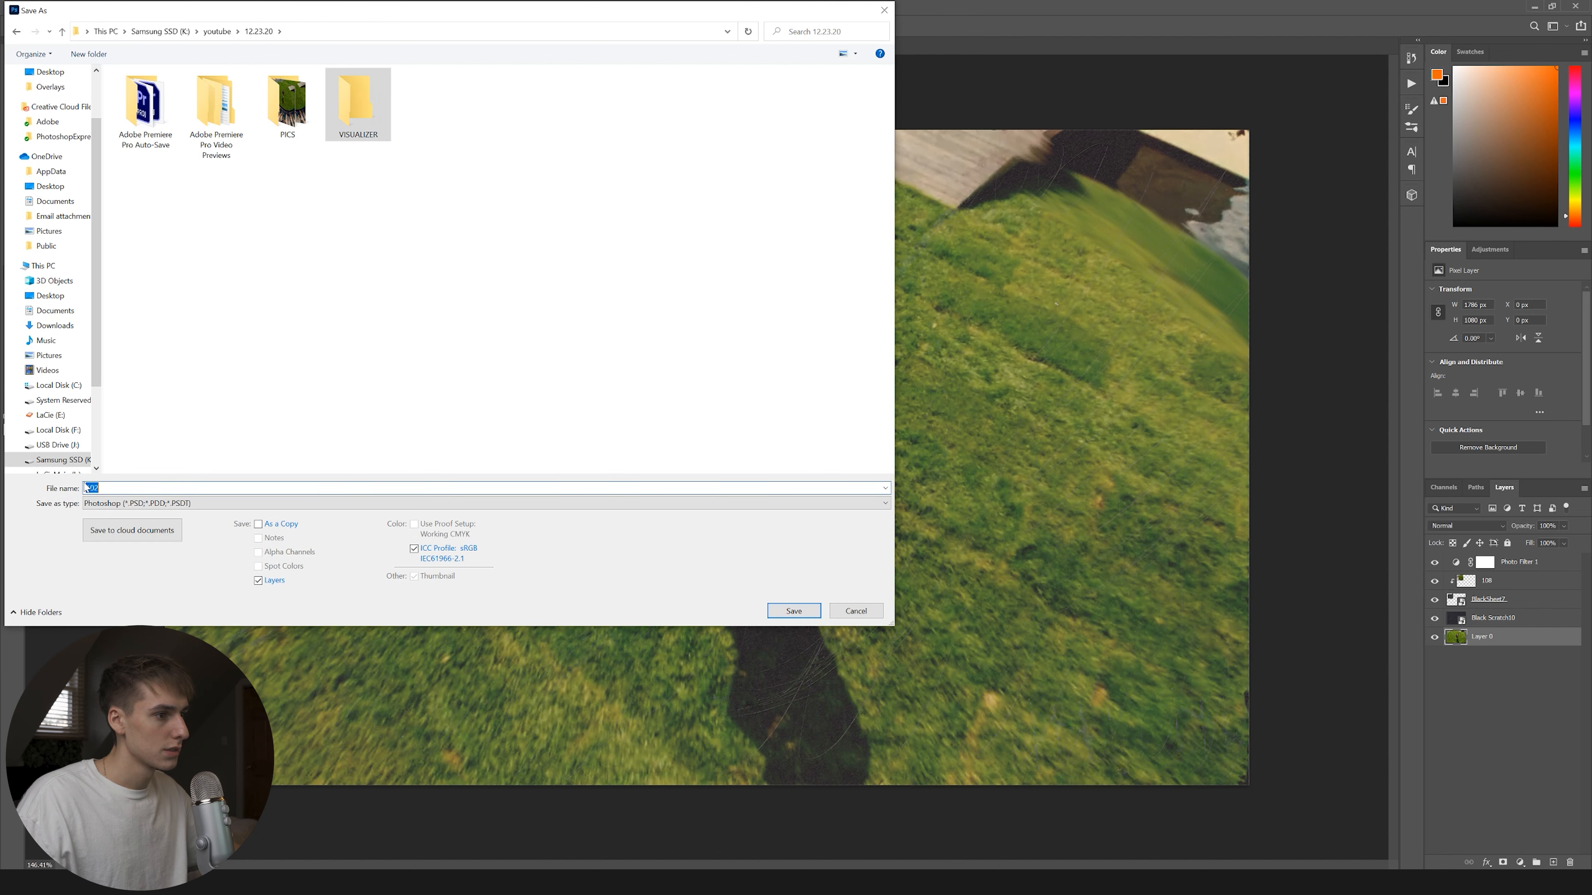
text(1)
double_click(357, 106)
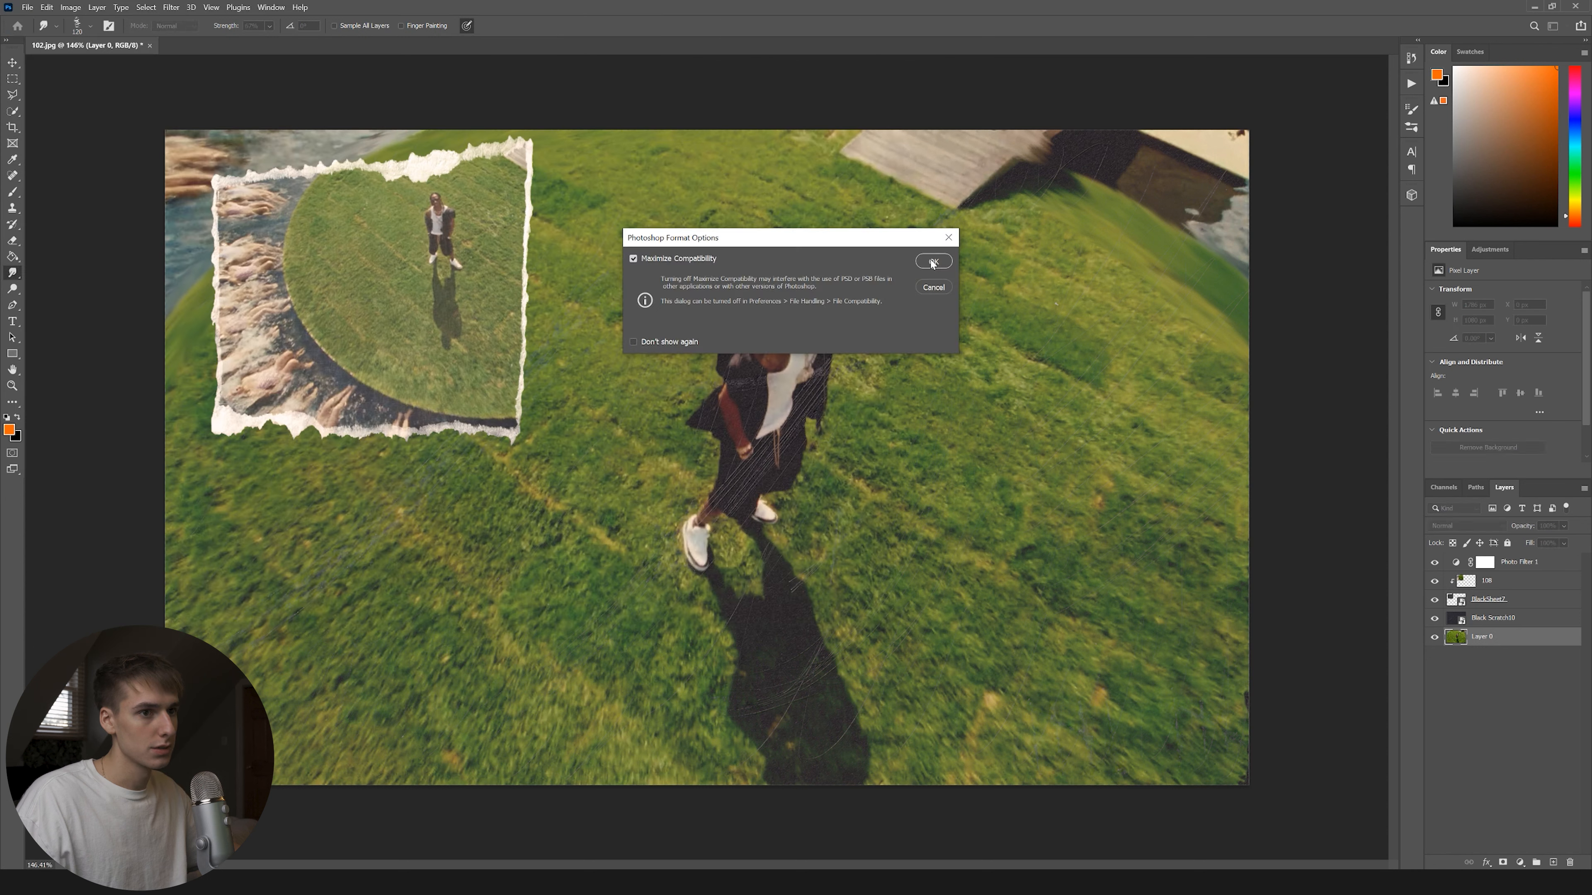
click(931, 260)
Select the four collage layers from Layer 0 upward and group them.
click(29, 8)
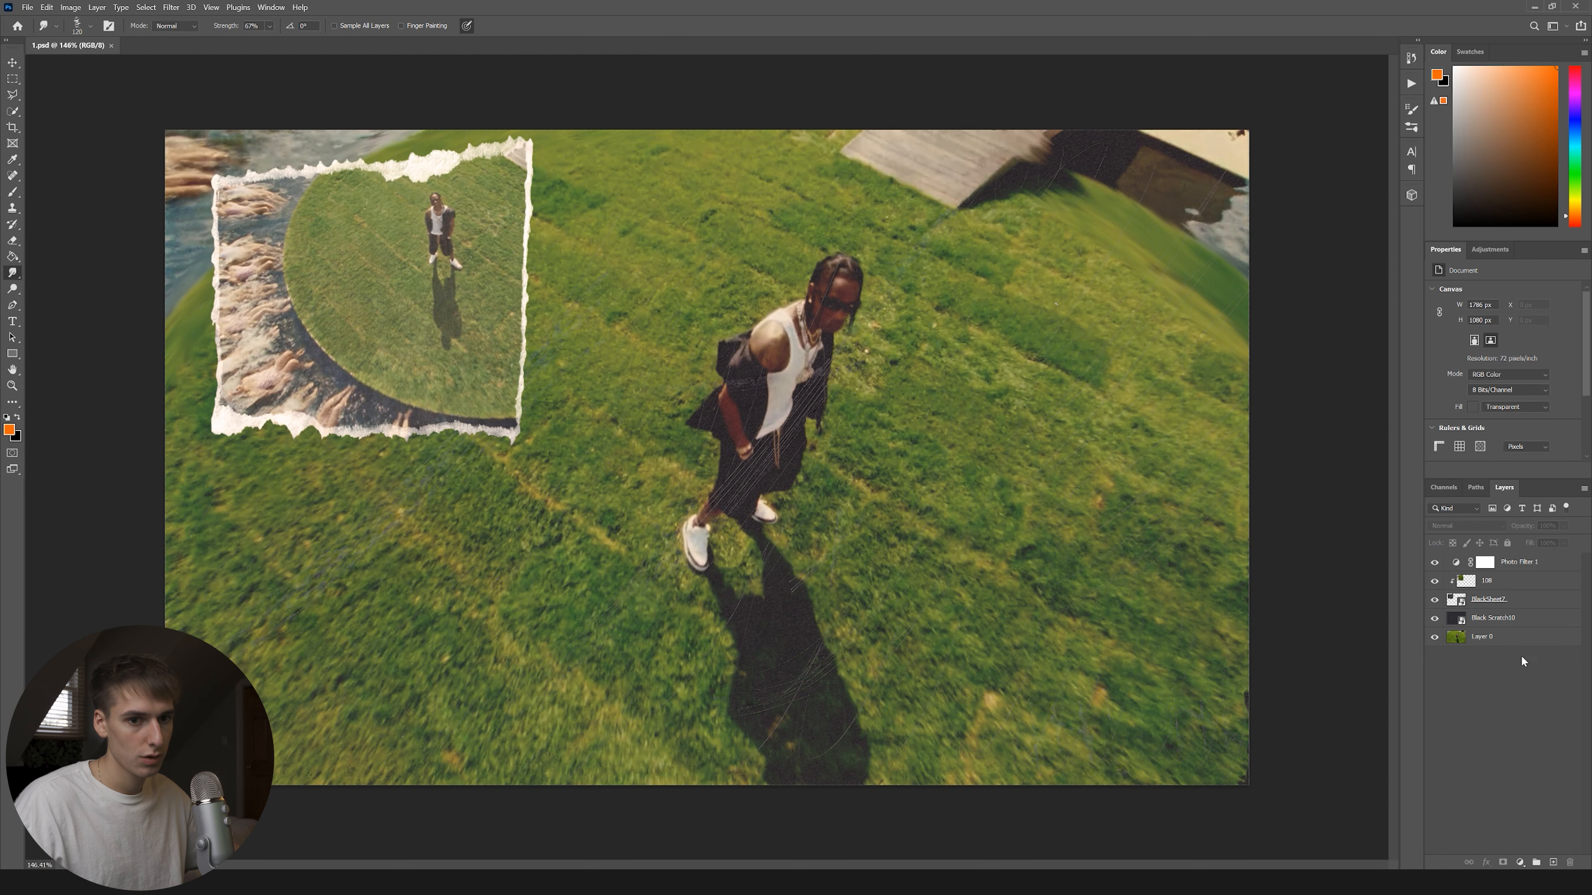
click(1517, 637)
shift+click(1504, 588)
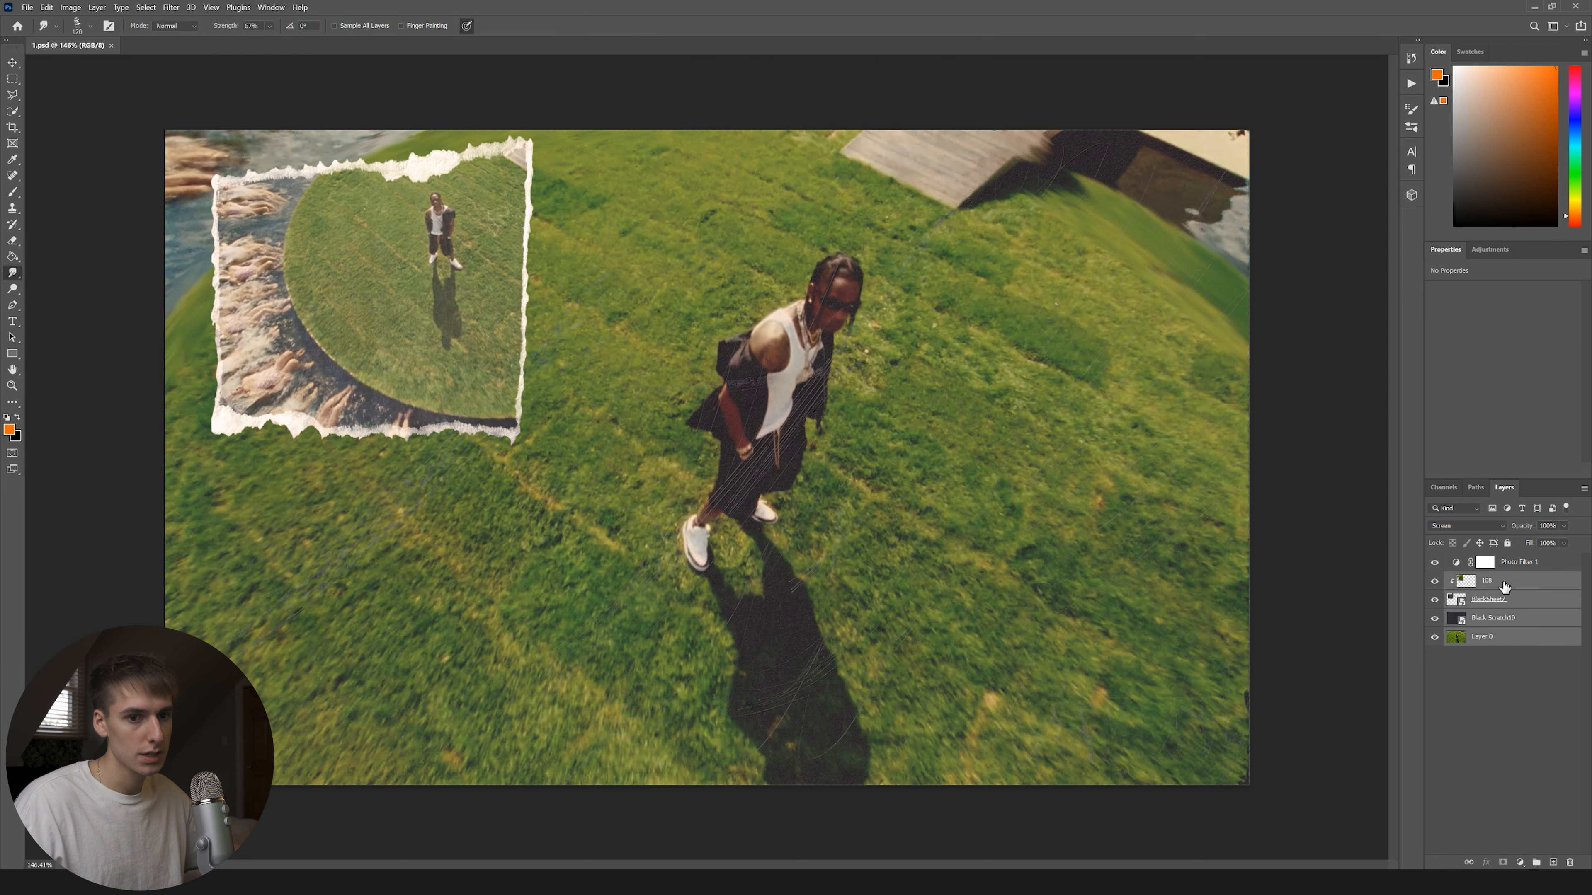
click(1536, 863)
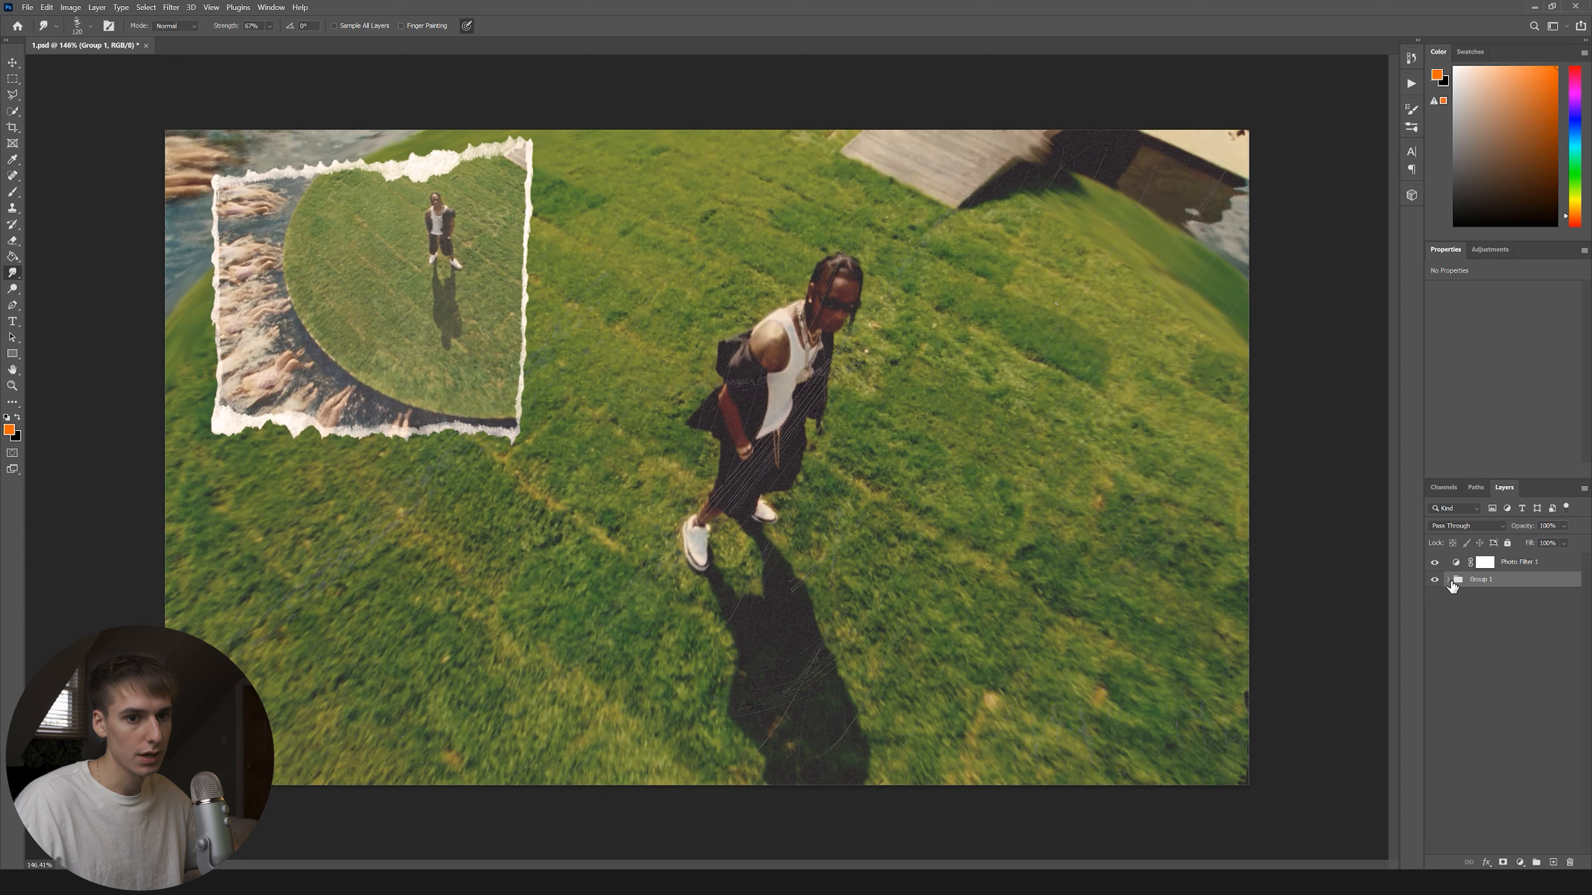
Rename Group 1 to '1' and hide it.
double_click(1477, 581)
text(1)
click(1509, 619)
click(1435, 580)
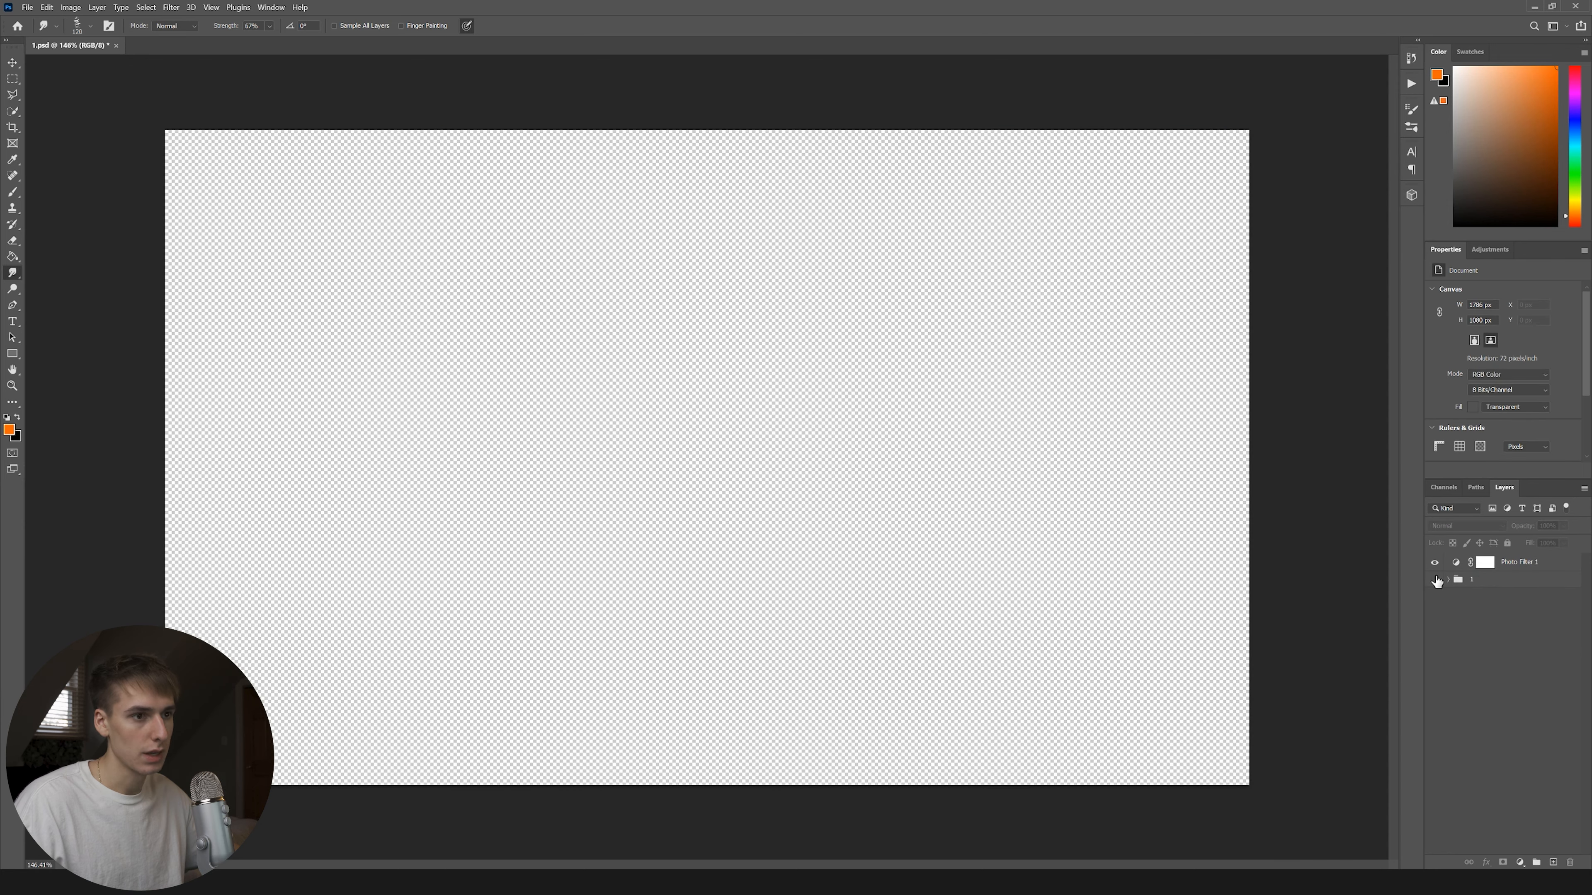
In File Explorer, open the stills folder on the Samsung SSD to bring in stills 104 and 110.
key(alt+Tab)
click(425, 263)
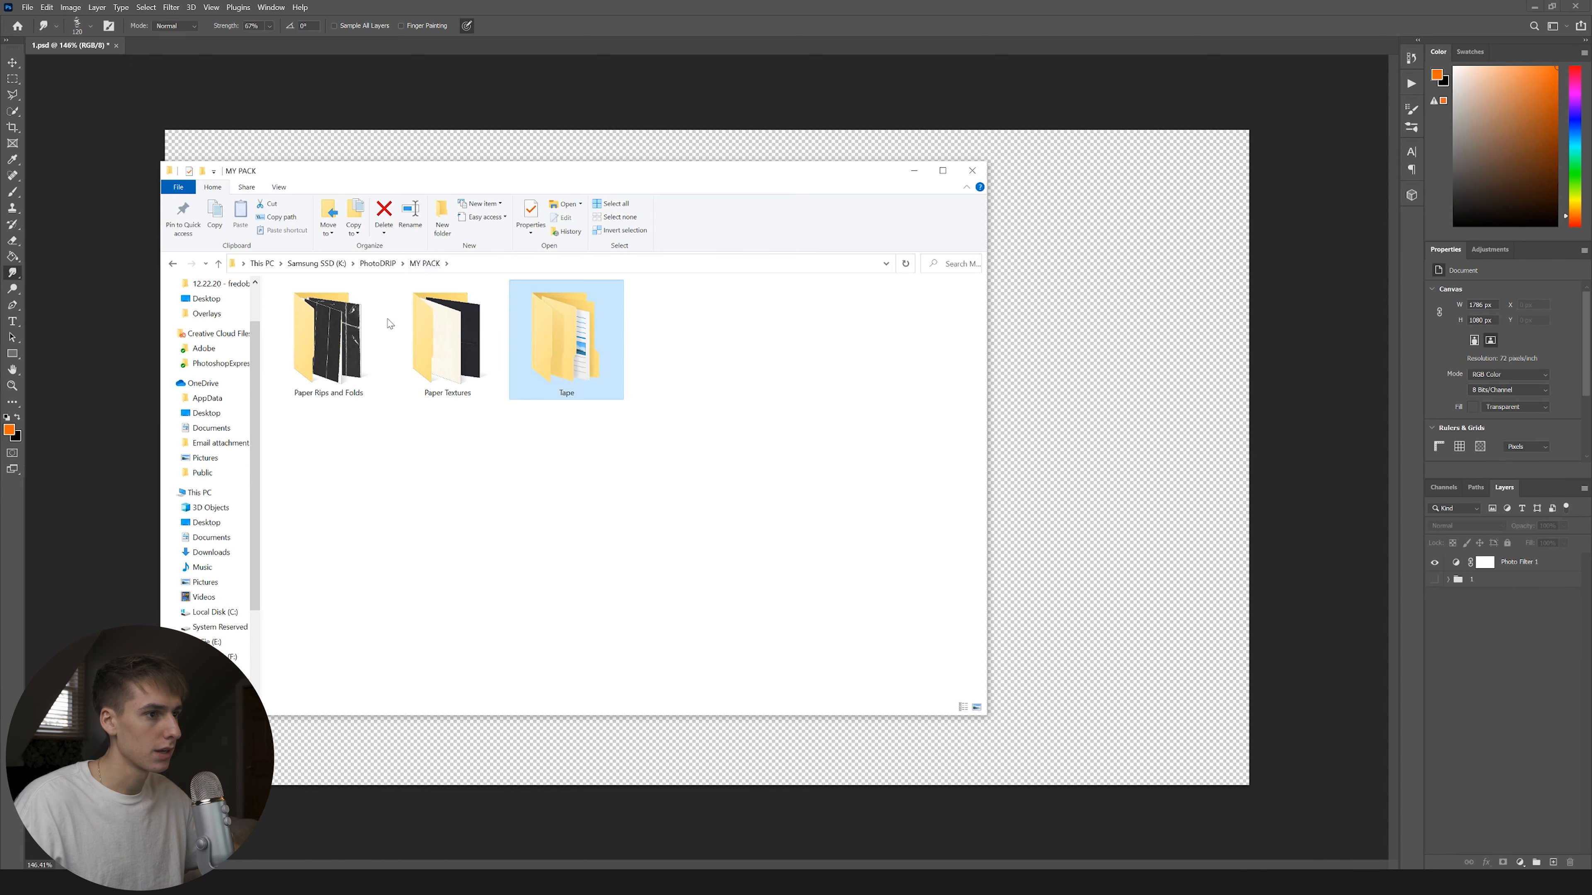
click(308, 264)
double_click(325, 344)
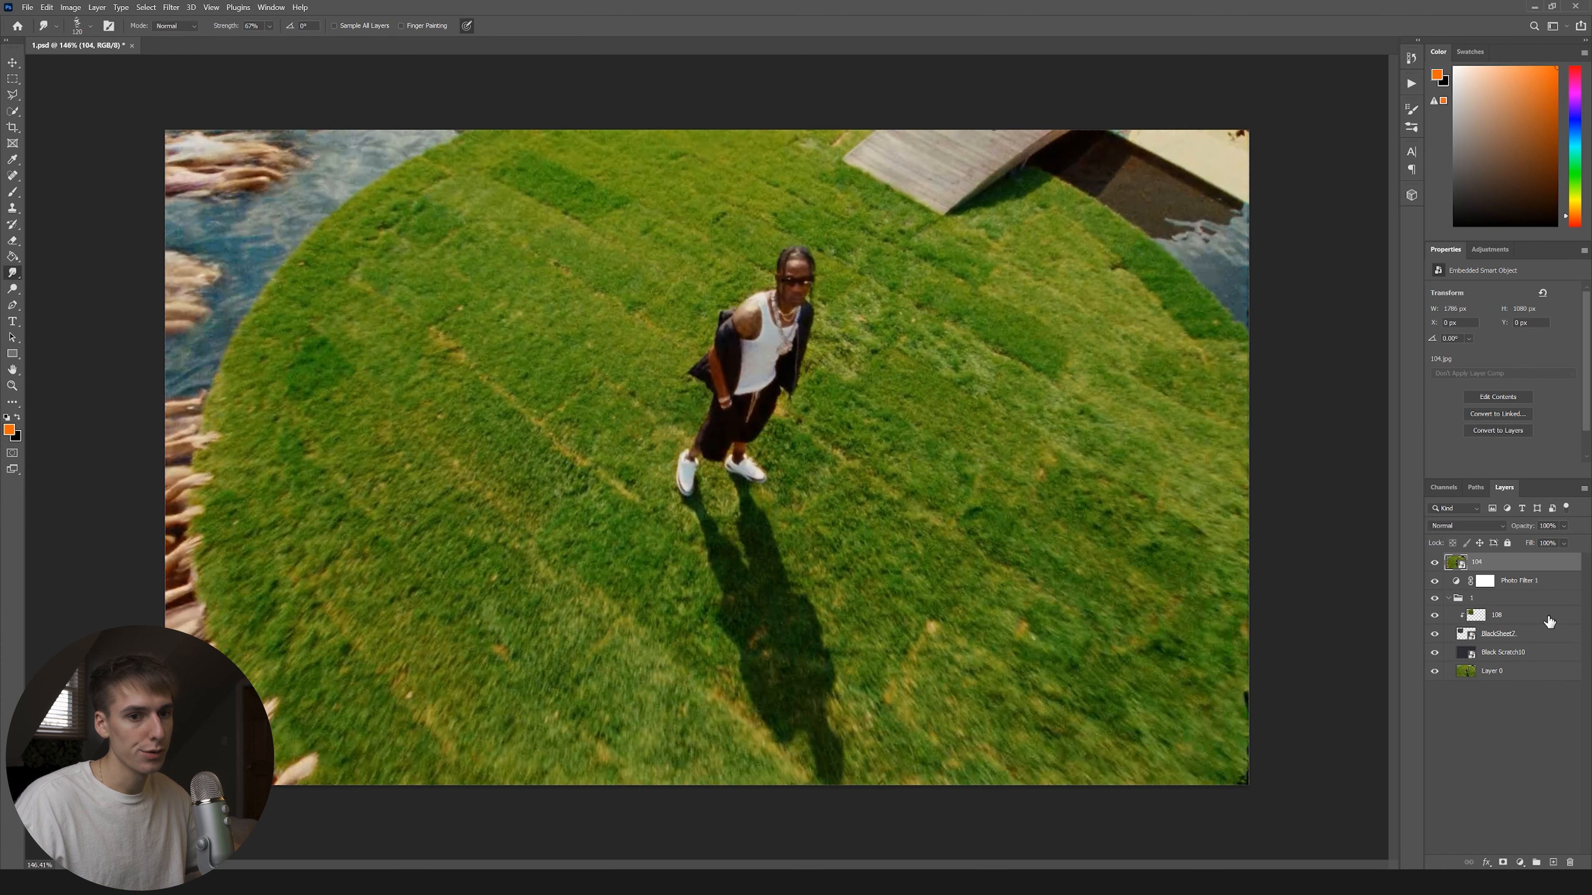
Move Photo Filter 1 above layer 104, and collapse and hide group 1.
click(1434, 563)
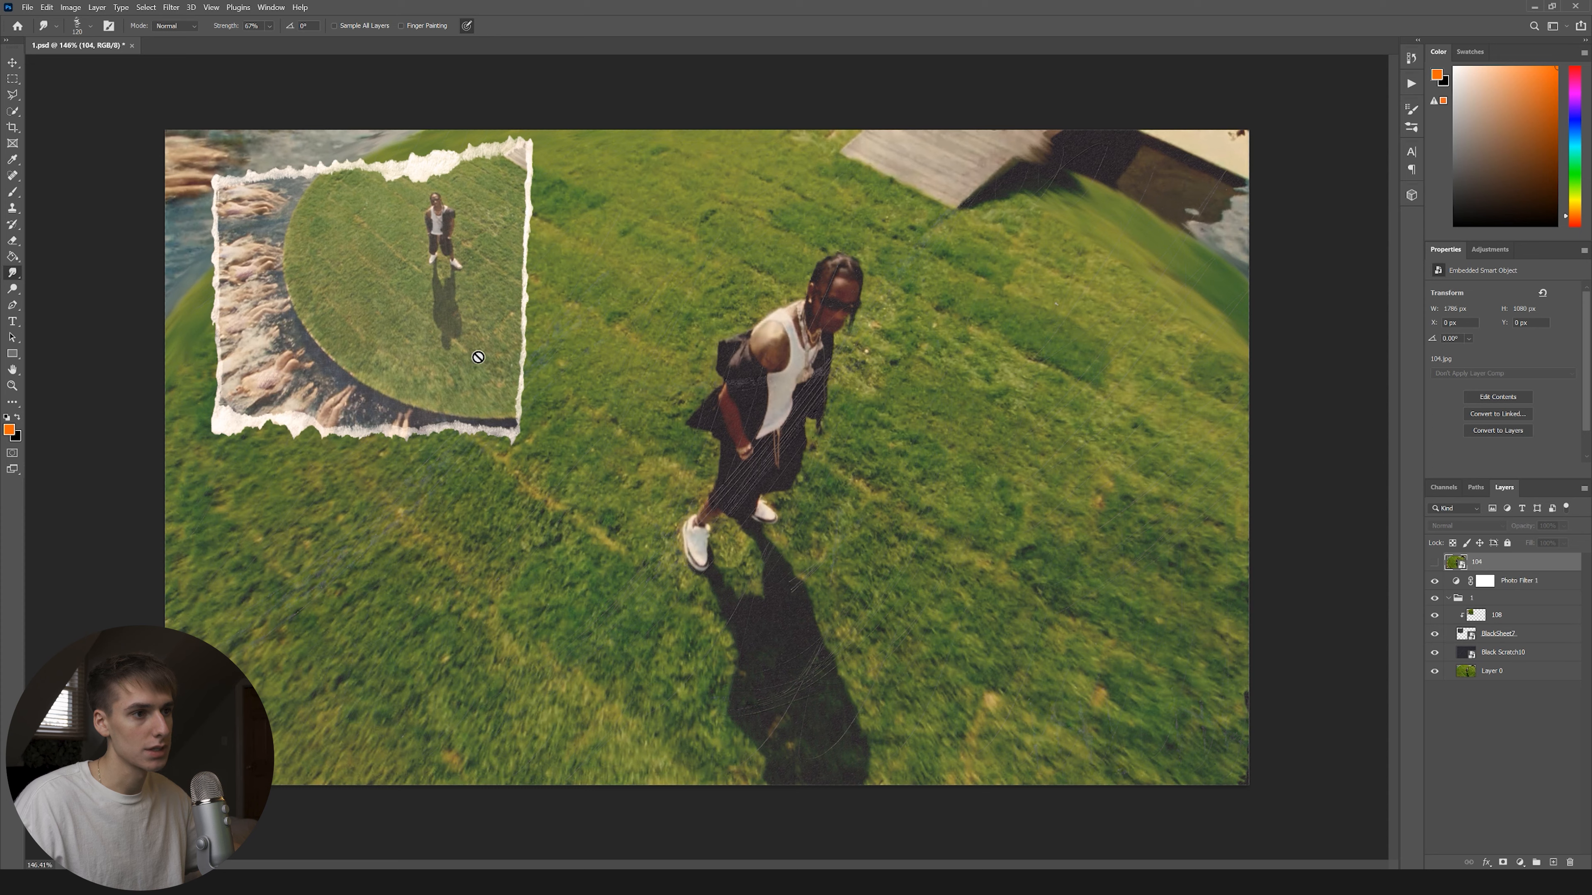
click(1440, 600)
click(1449, 599)
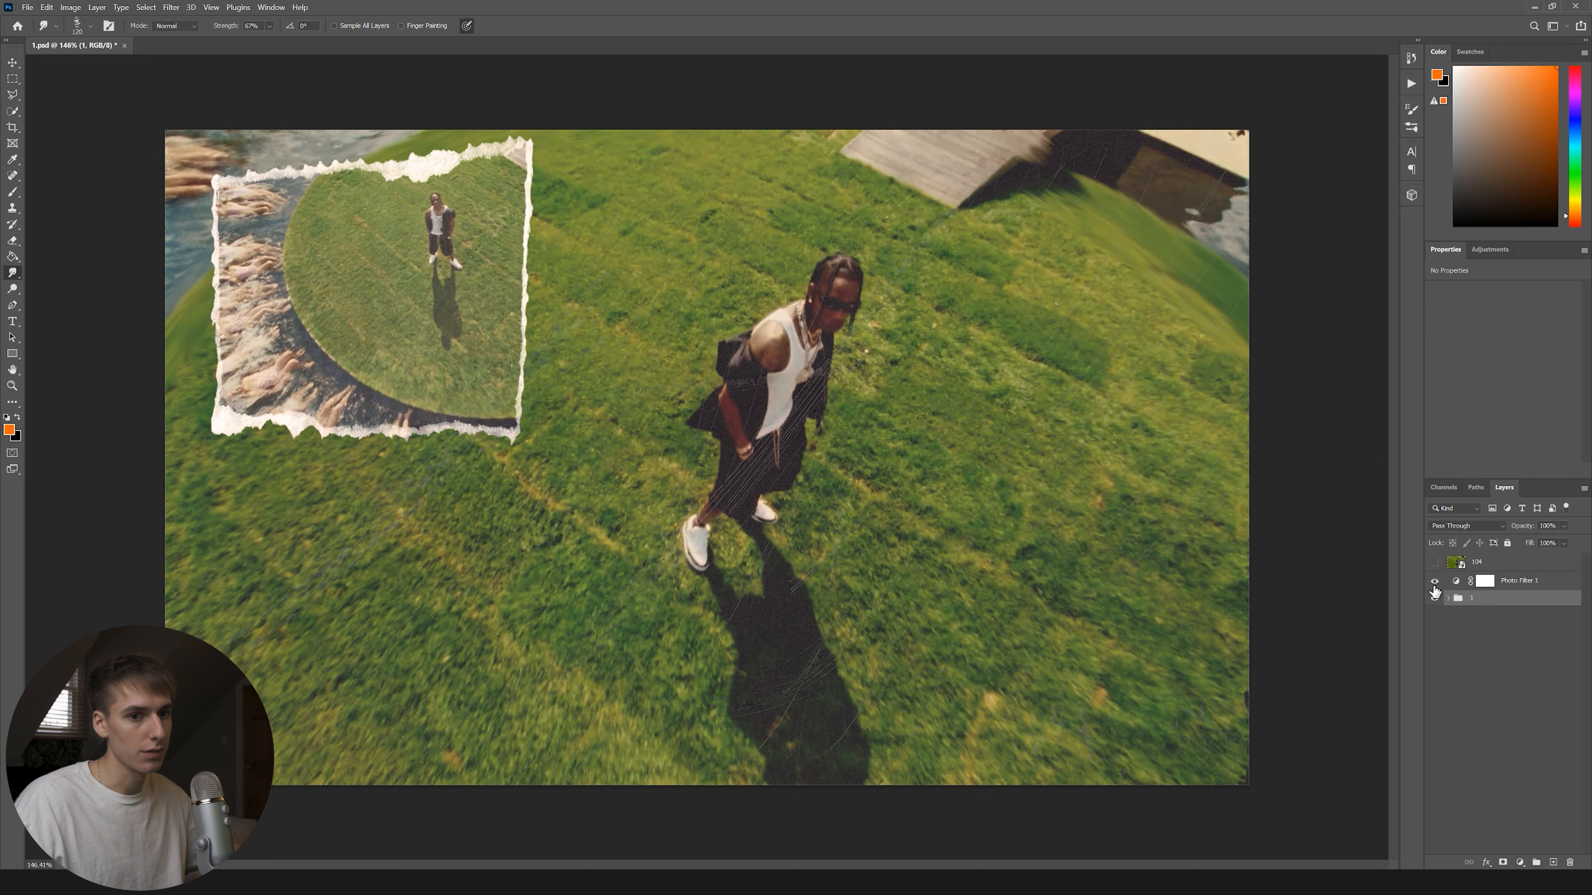
click(1434, 599)
drag(1492, 581, 1489, 556)
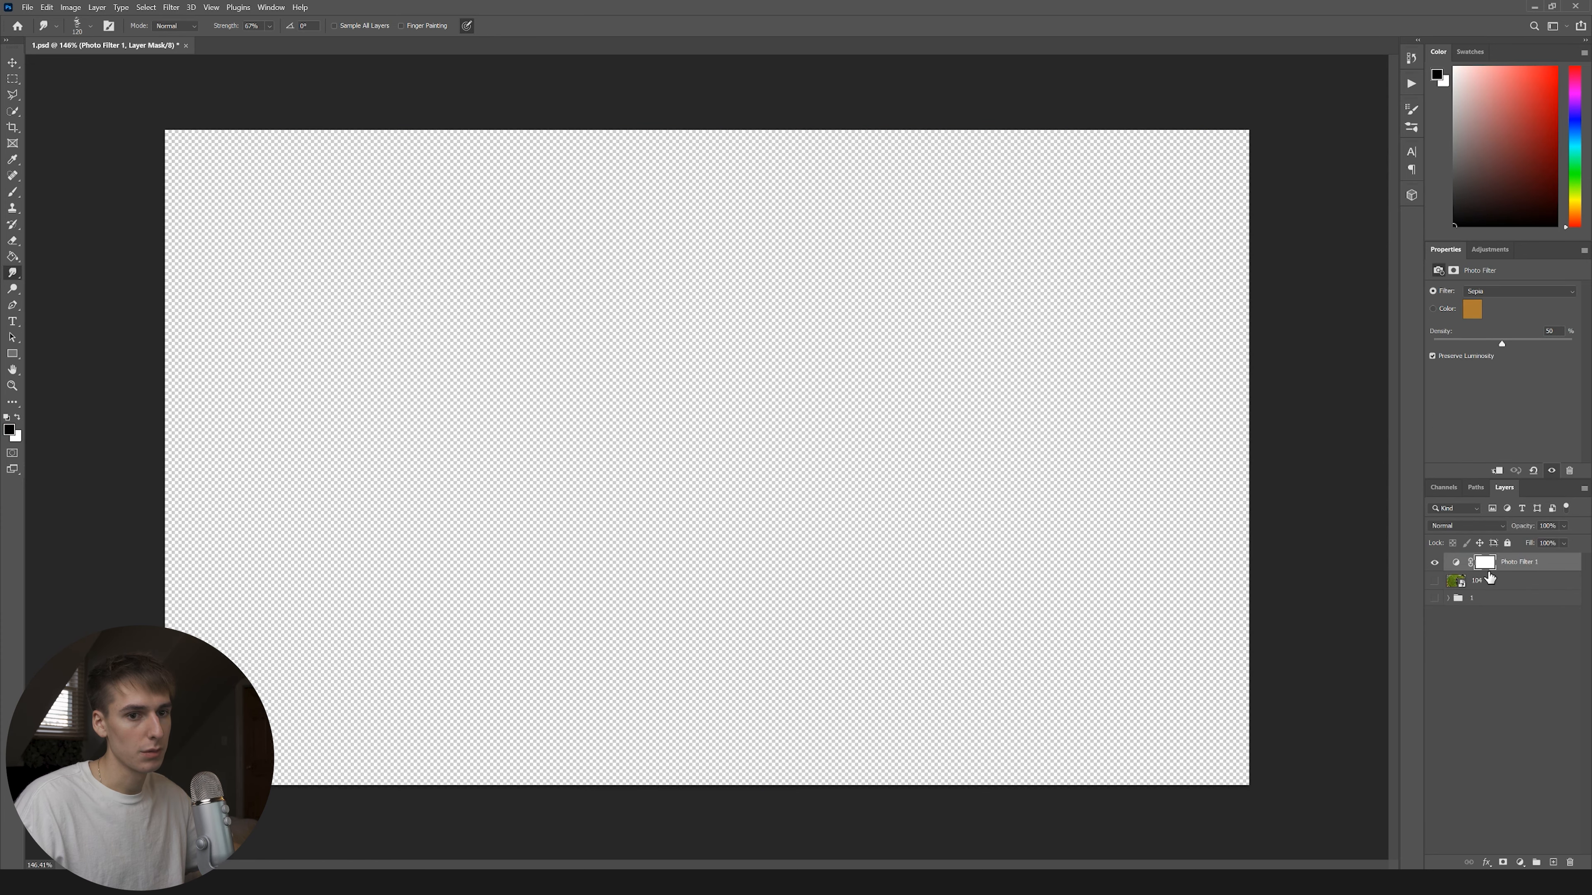
click(1435, 586)
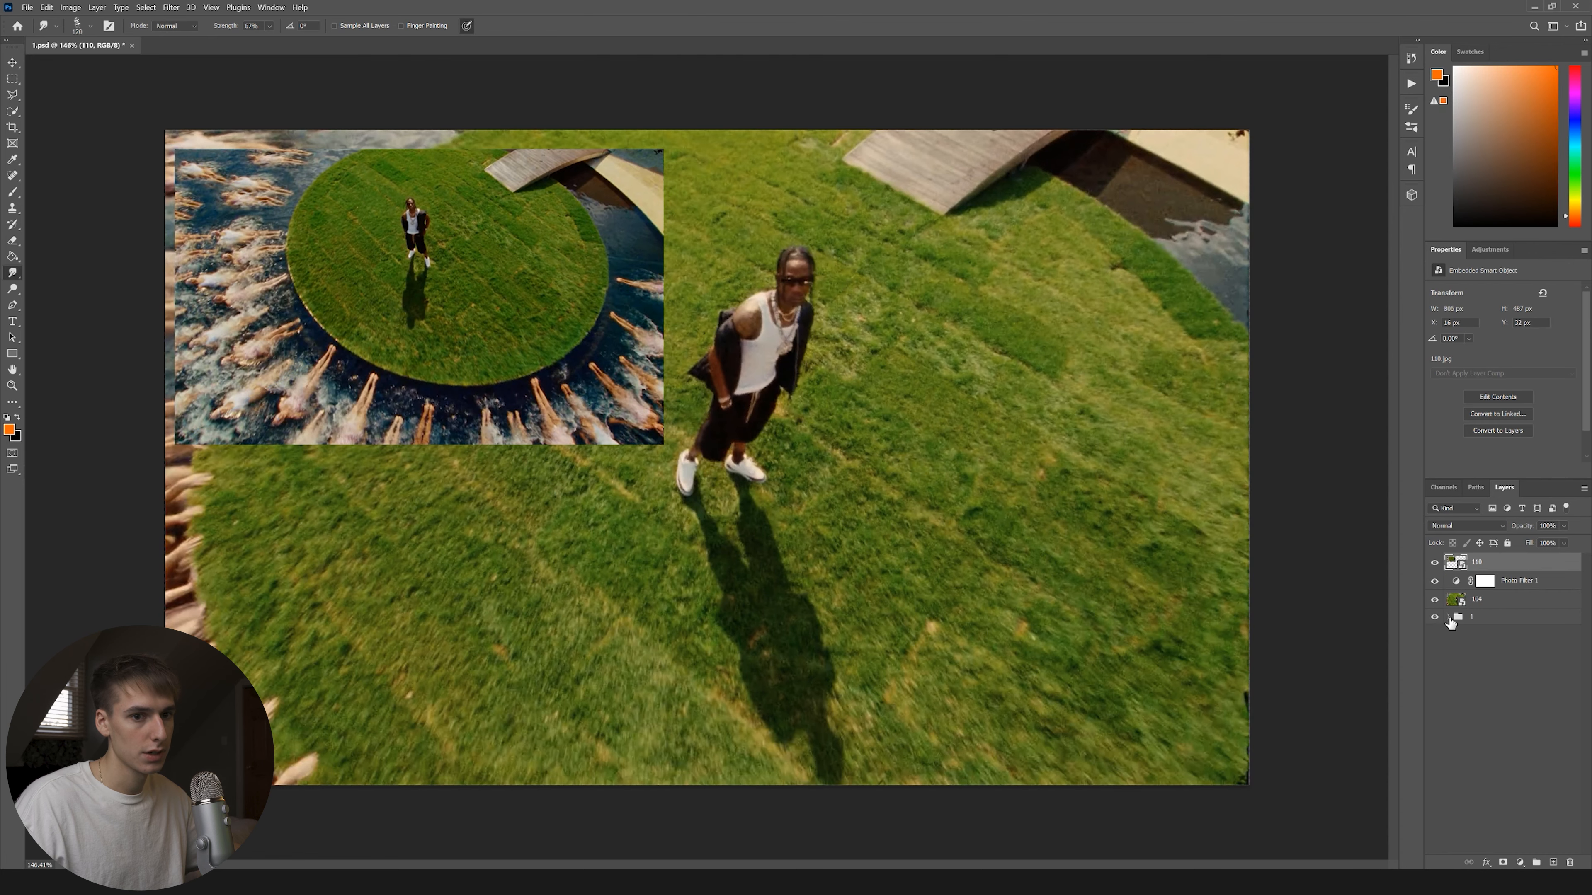
click(1435, 600)
click(1511, 623)
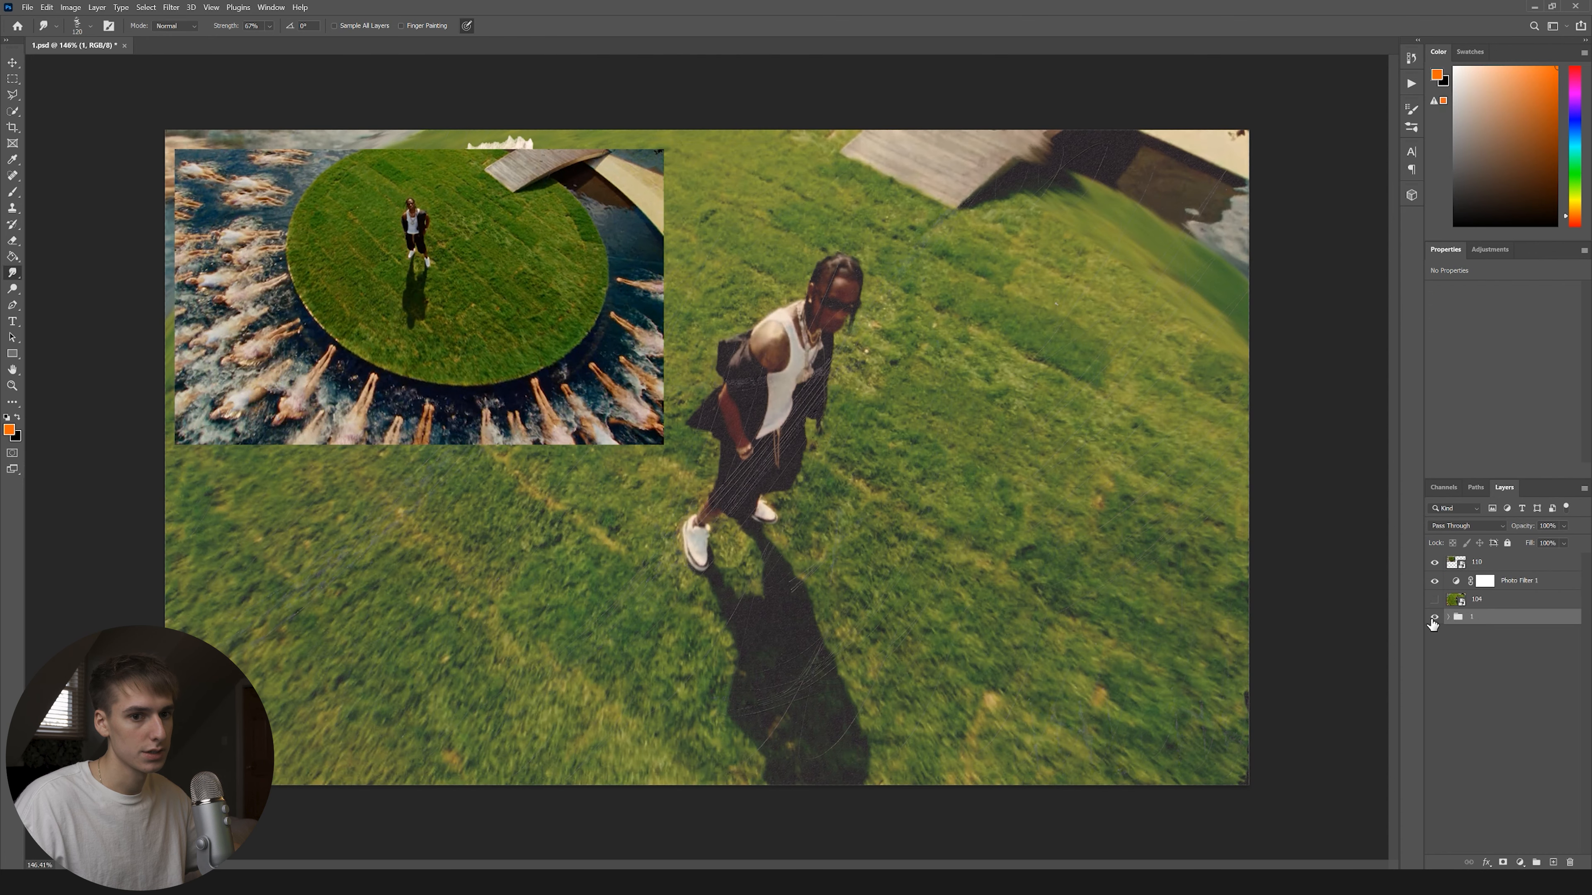
Nudge the 110 inset slightly right and scale it down proportionally with Ctrl+T.
click(12, 62)
mouse_move(504, 347)
mouse_down()
mouse_move(554, 351)
mouse_move(524, 345)
mouse_up()
key(ctrl+t)
mouse_move(684, 293)
mouse_down()
mouse_move(643, 293)
mouse_move(668, 293)
mouse_up()
key(Return)
Delete the right part of the 110 inset with a rectangular selection.
key(m)
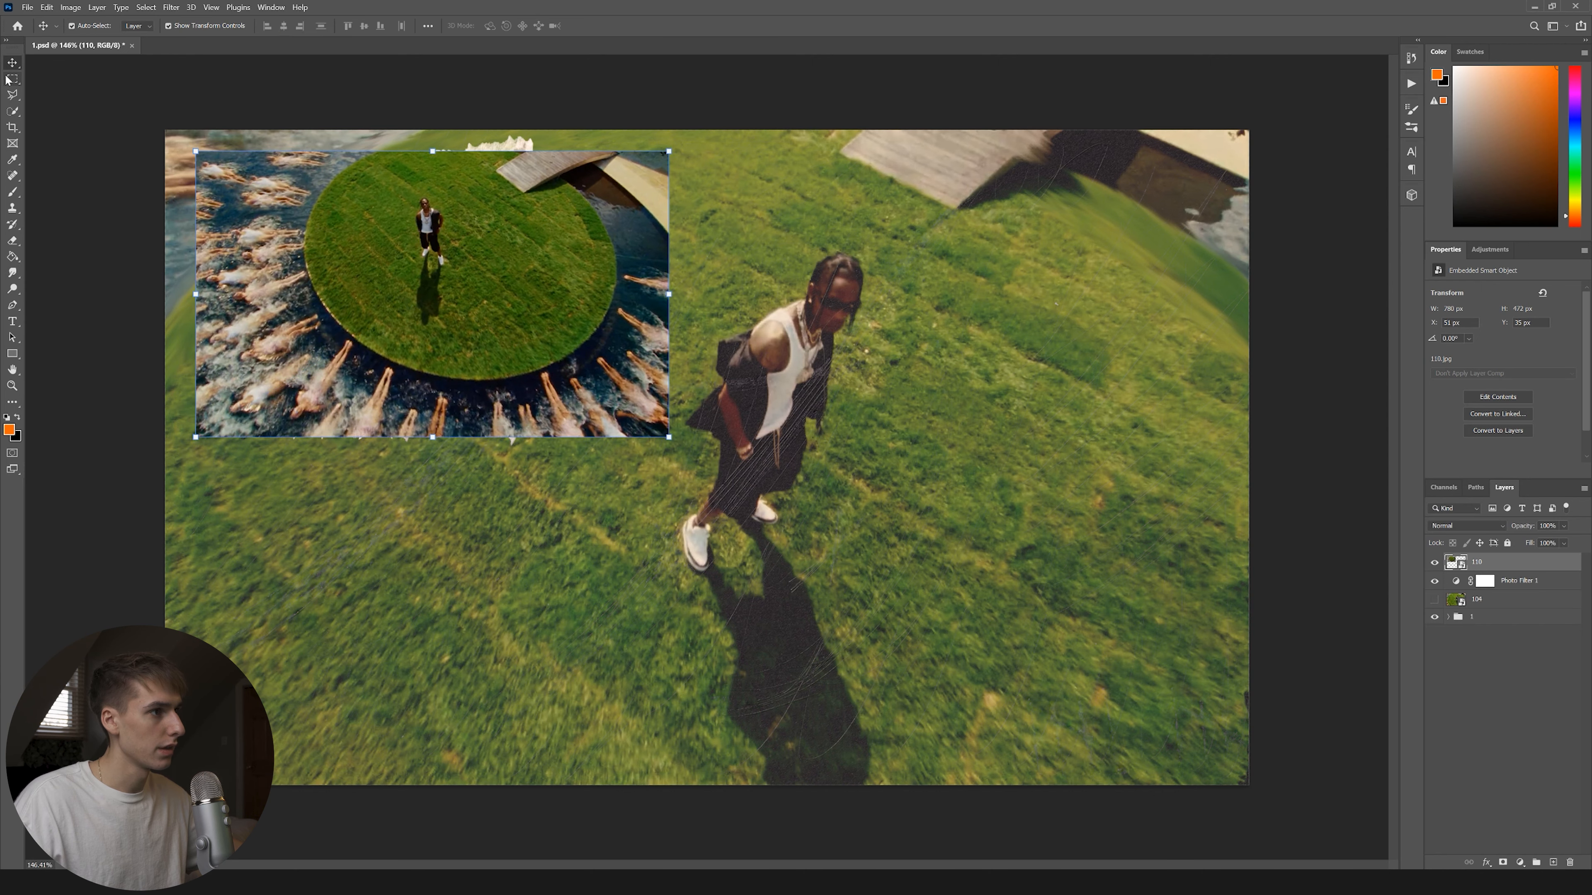
drag(582, 442, 537, 478)
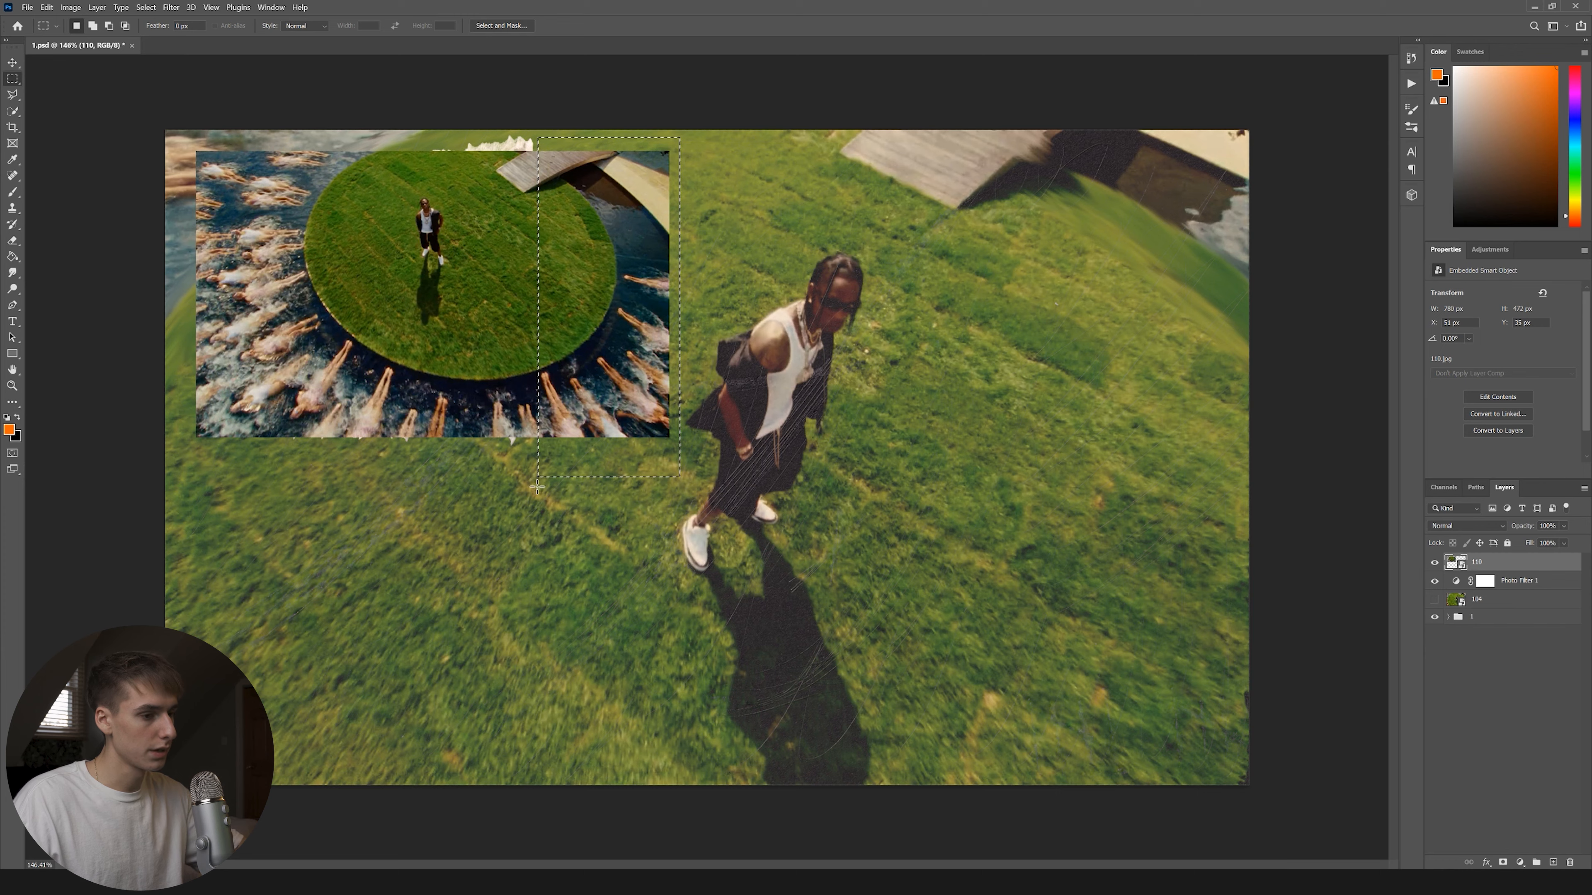
key(Delete)
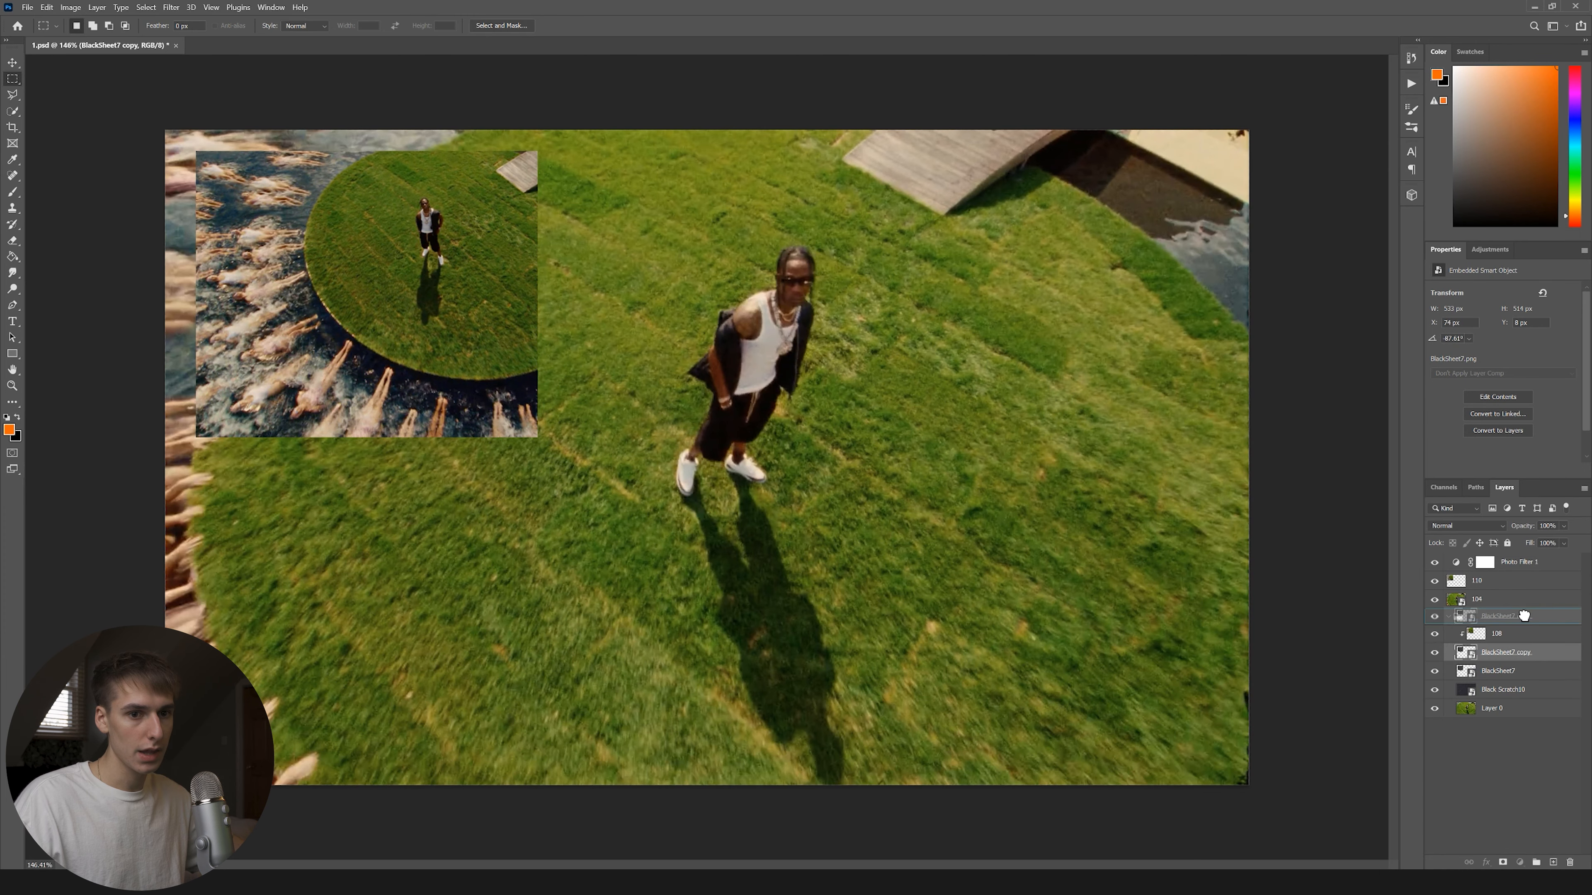
Hide group 1, move BlackSheet7 copy above layer 104, and clip layer 110 into it.
click(1481, 634)
click(1452, 636)
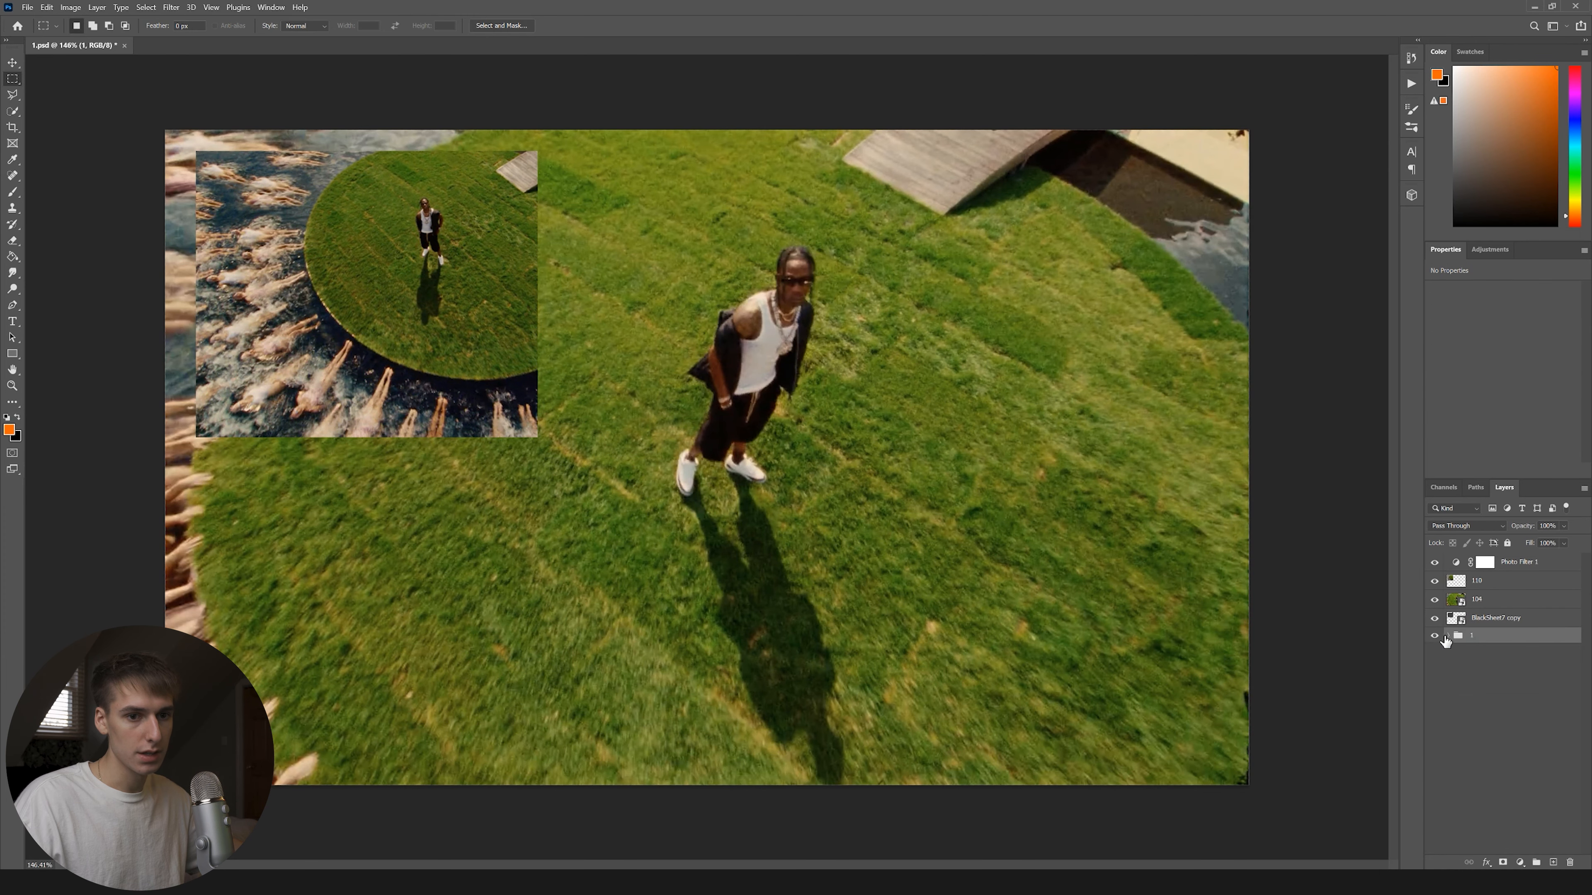
click(1435, 635)
drag(1495, 617, 1488, 595)
click(1491, 585)
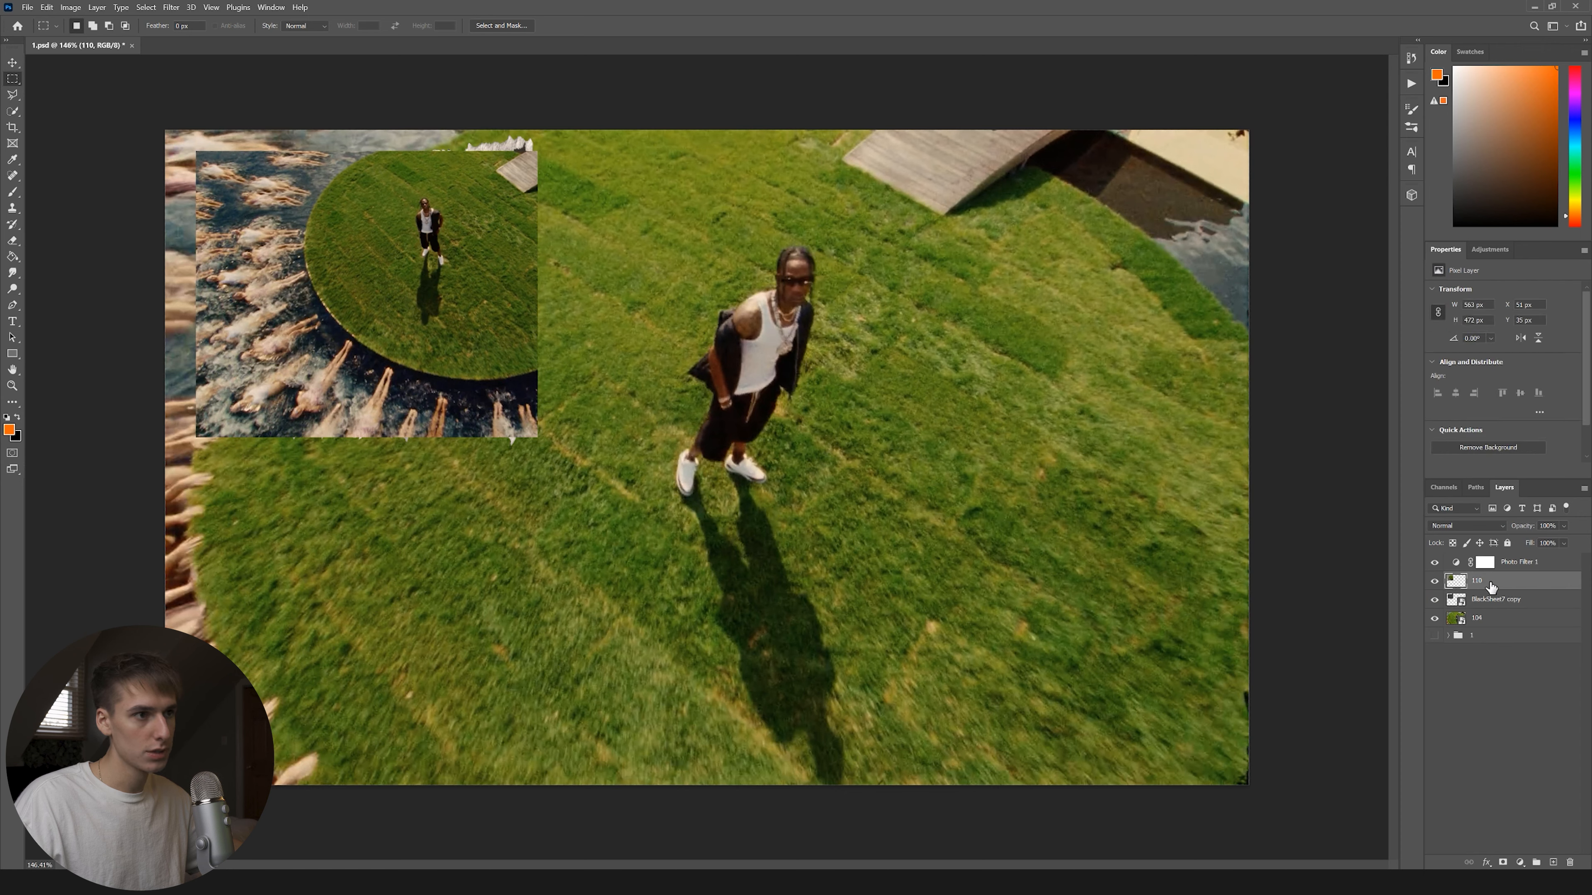
right_click(1513, 577)
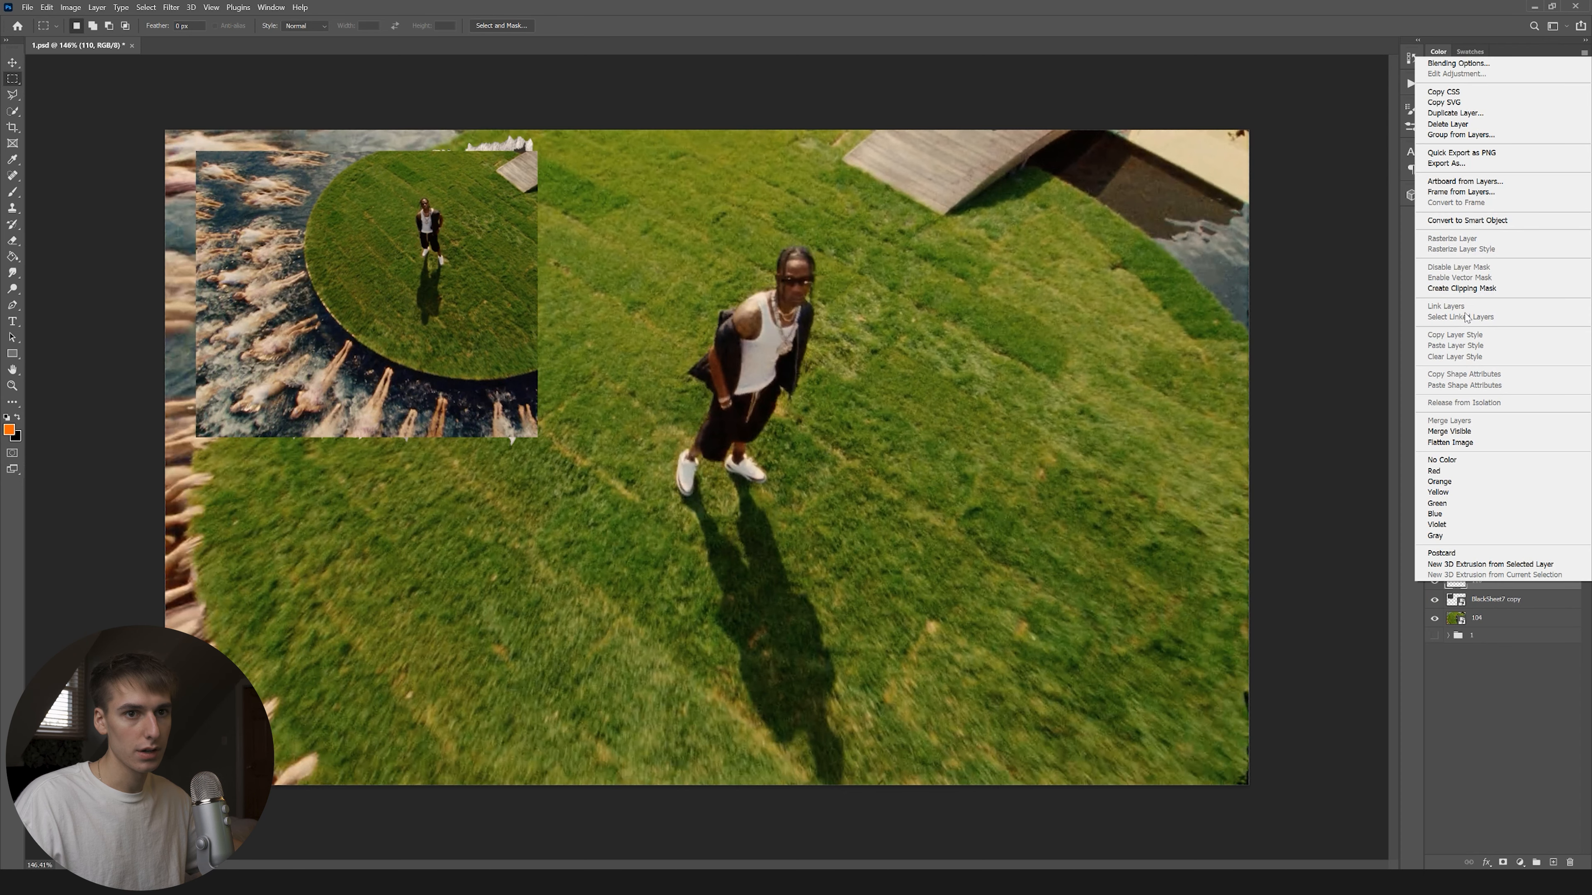
click(1463, 288)
Enlarge photo 110 inside the torn paper and set it to Screen blend mode.
key(v)
mouse_move(543, 301)
mouse_down()
mouse_move(590, 277)
mouse_move(571, 292)
mouse_up()
click(1467, 526)
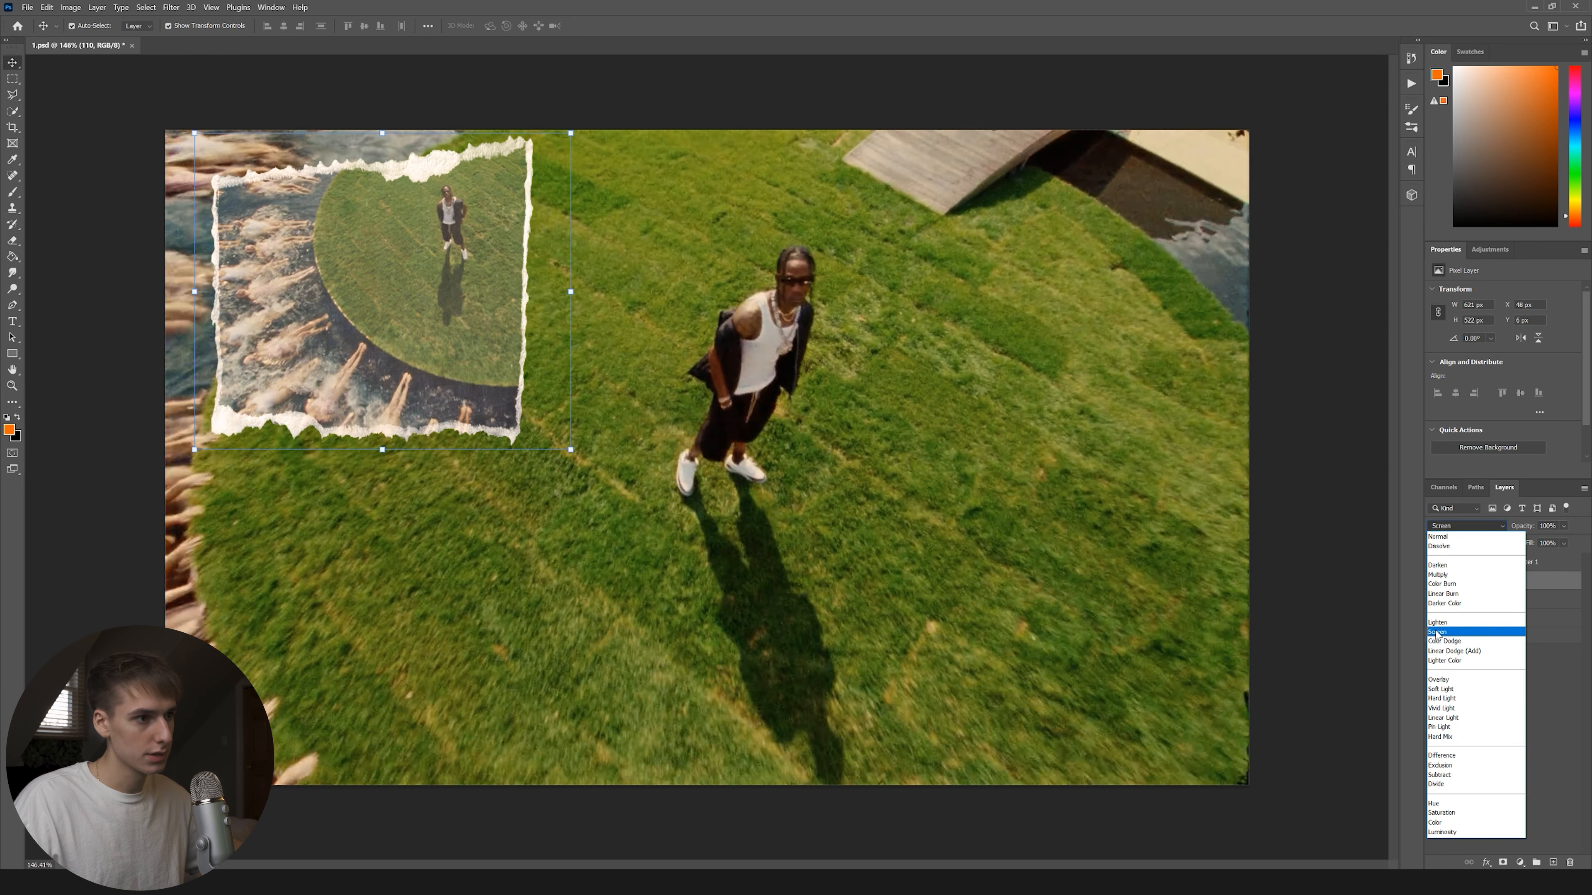
click(1436, 632)
click(1101, 580)
Fit the canvas in view and widen the BlackSheet7 copy frame to the right.
key(ctrl+0)
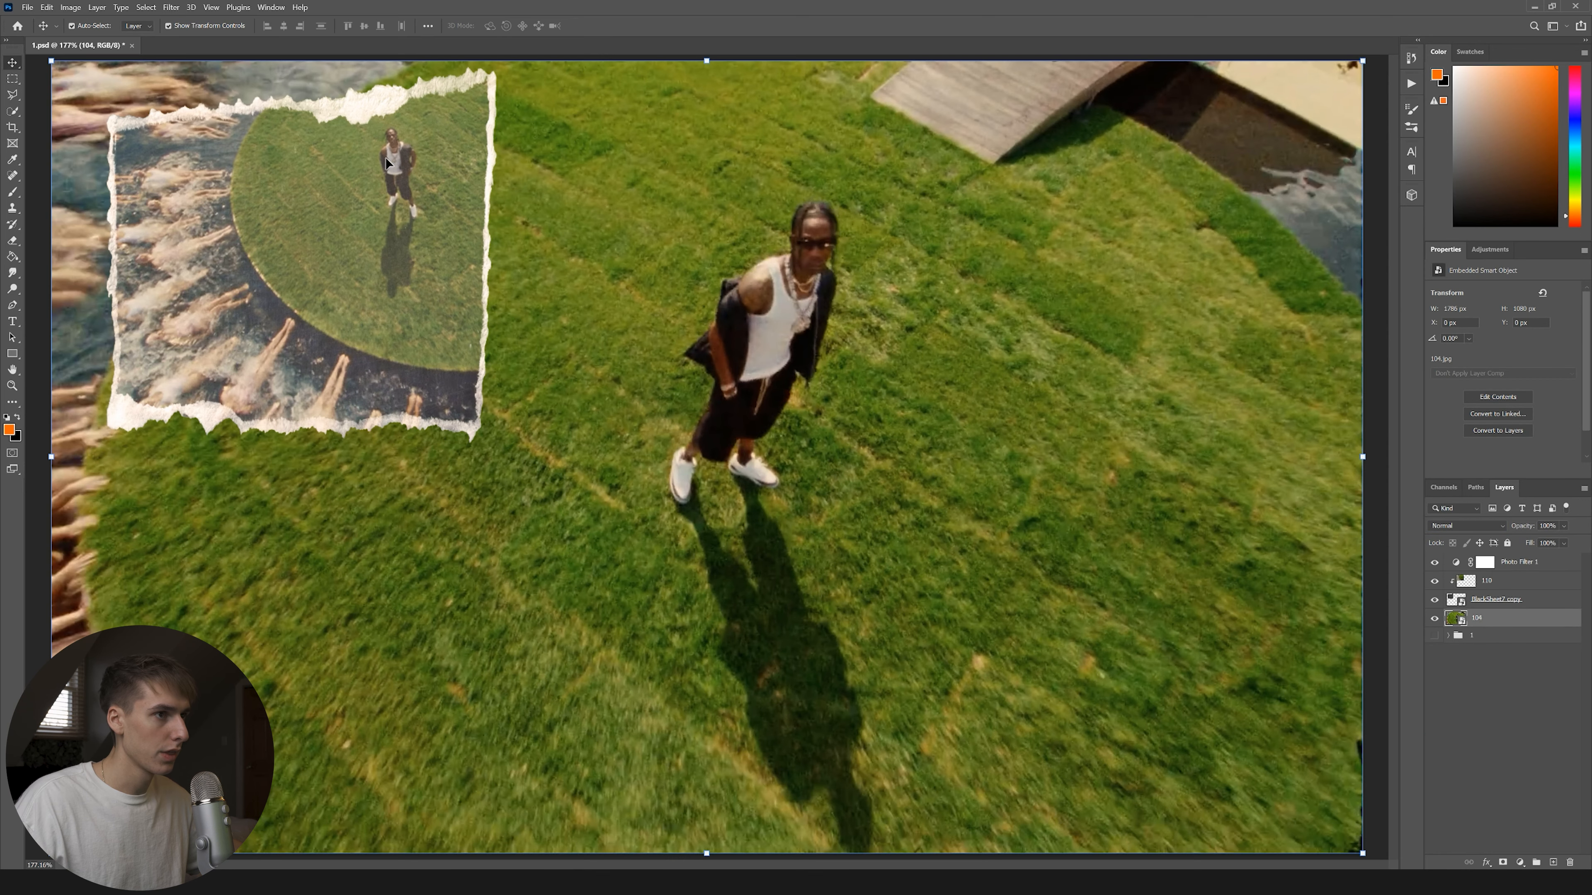
click(482, 110)
drag(497, 251, 547, 245)
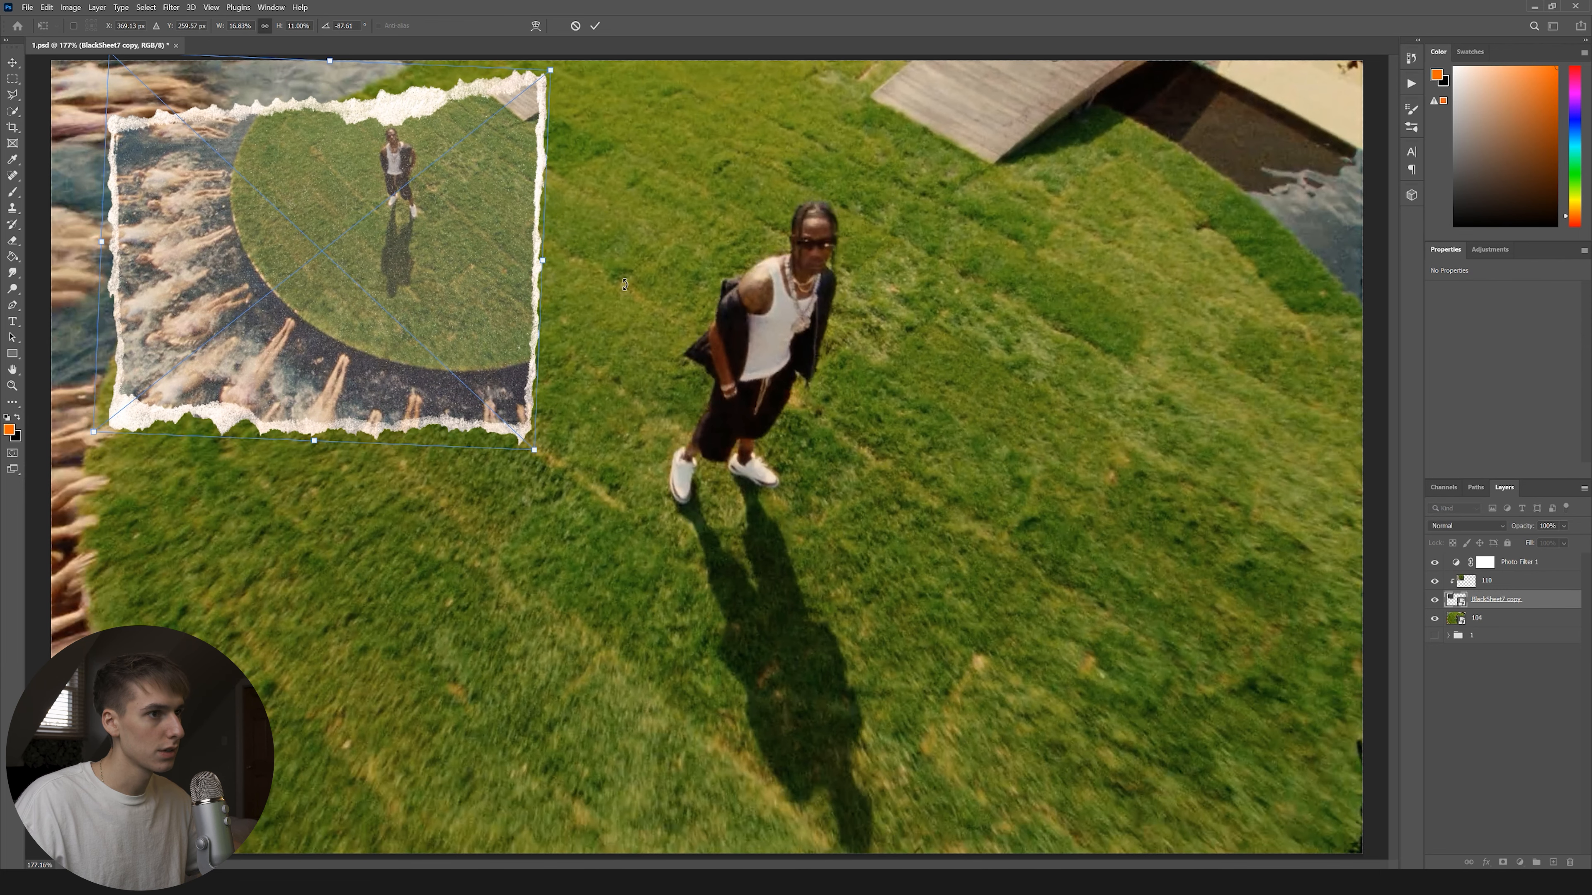
click(638, 287)
Switch to File Explorer and navigate to the youtube folder under 12.23.20.
scroll(501, 261, down, 2)
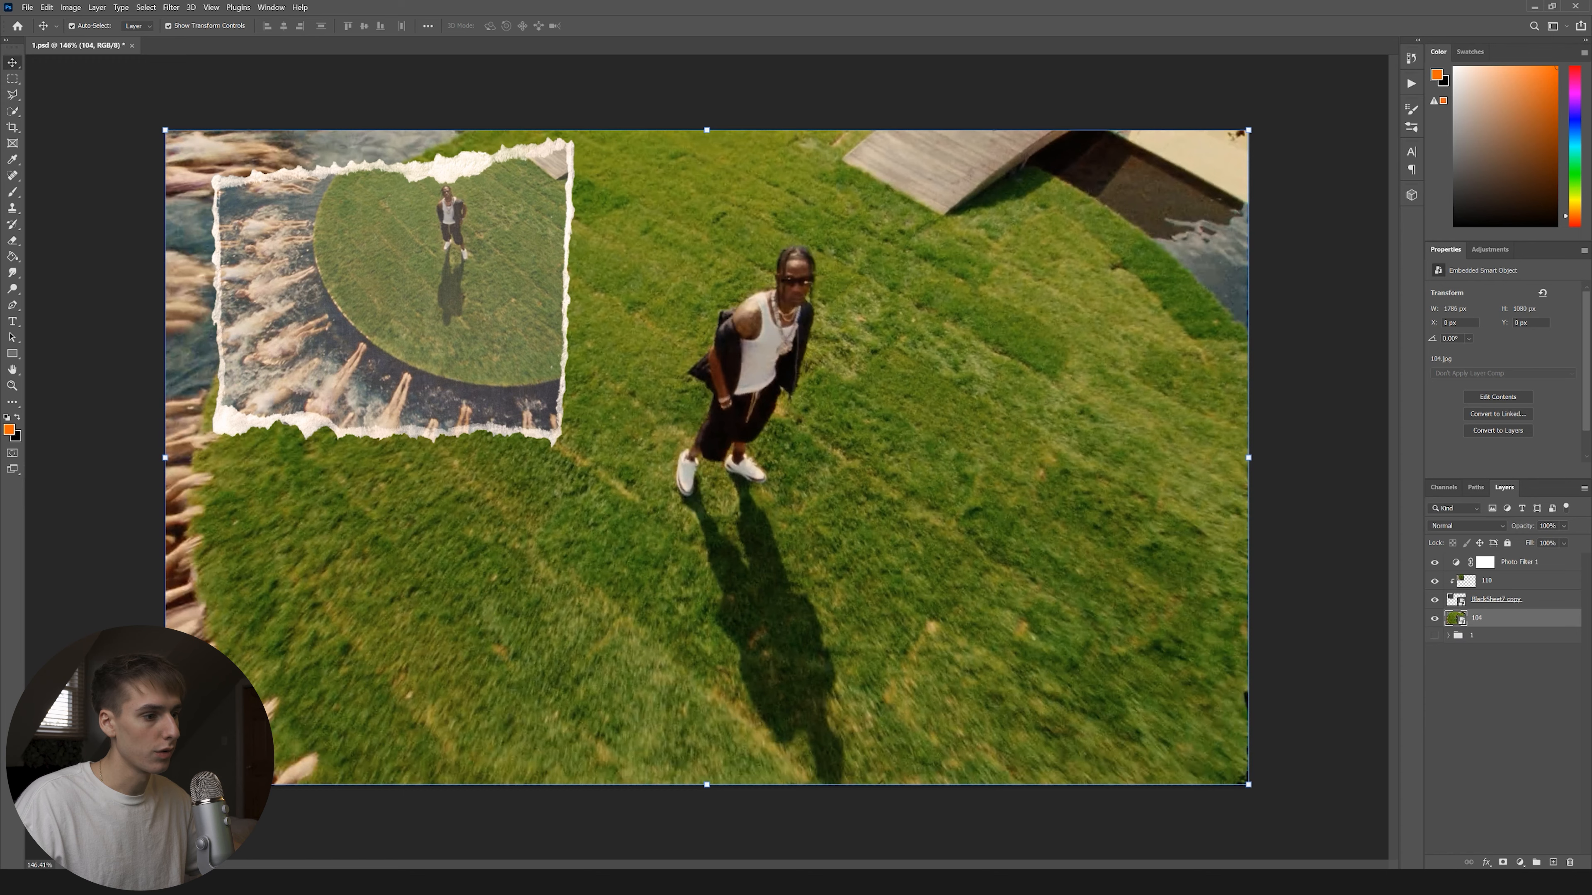
key(alt+Tab)
click(431, 266)
click(381, 266)
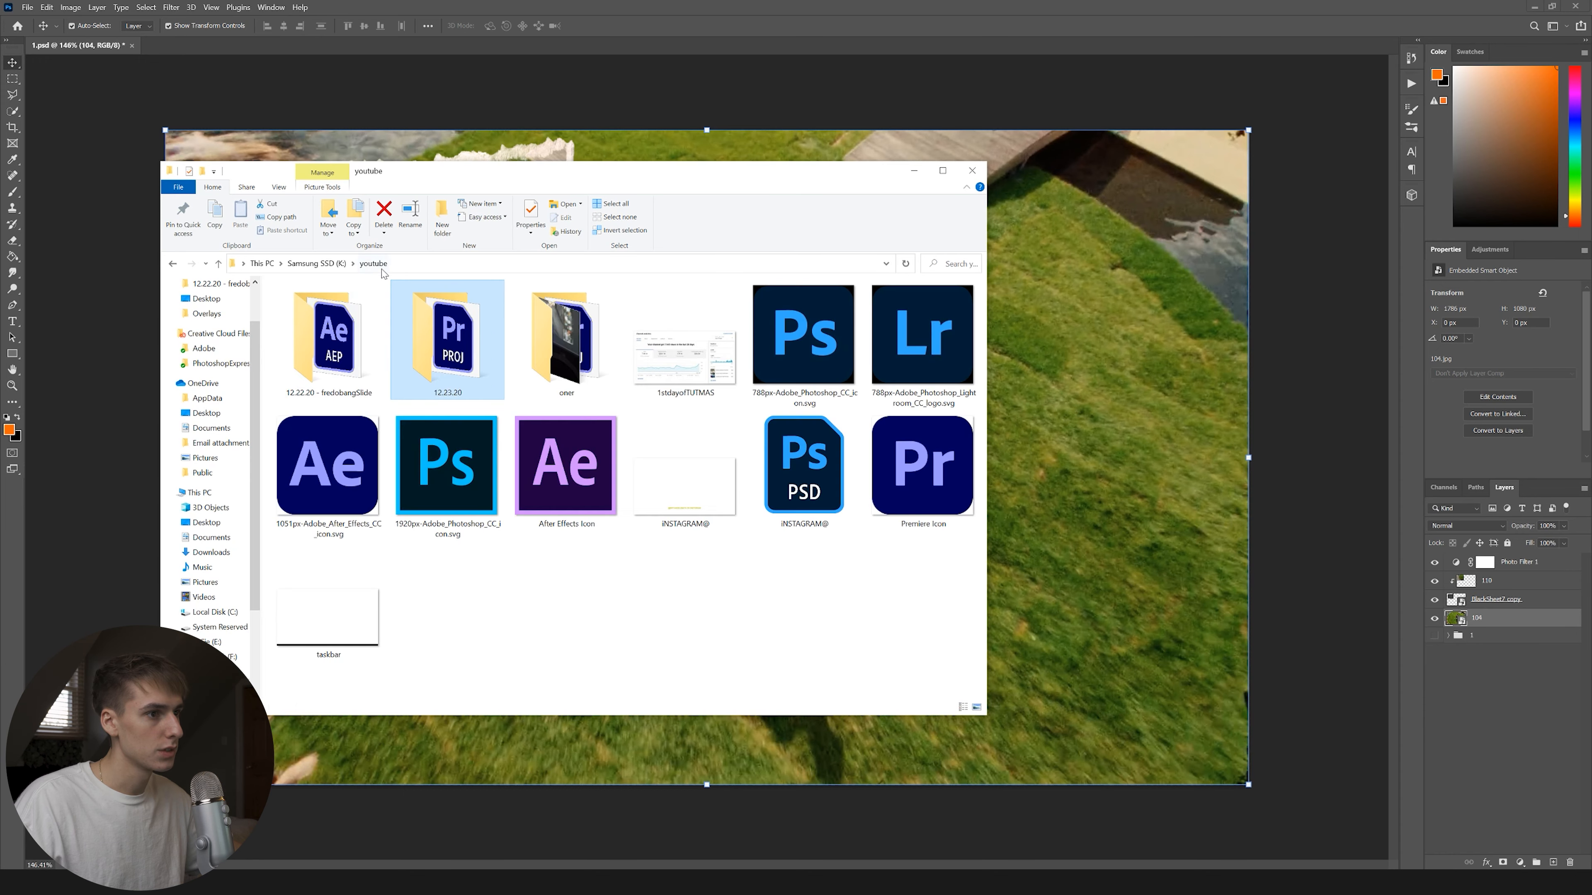
Place BlackSheet4 from PhotoDRIP > MY PACK > Paper Rips and Folds onto the canvas.
click(327, 265)
double_click(313, 319)
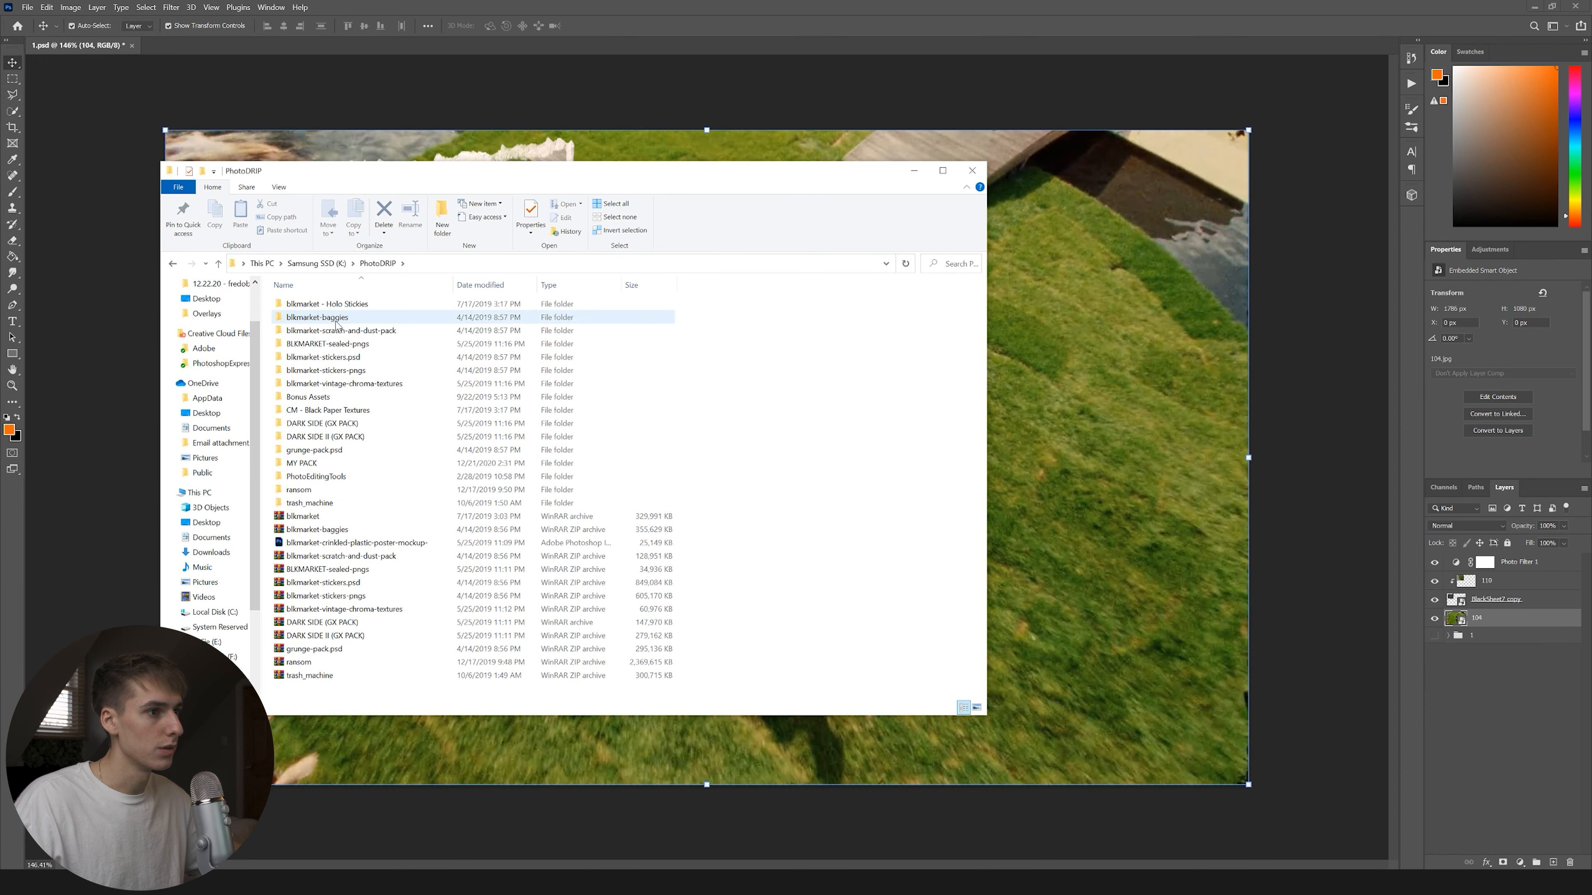
double_click(335, 463)
double_click(653, 374)
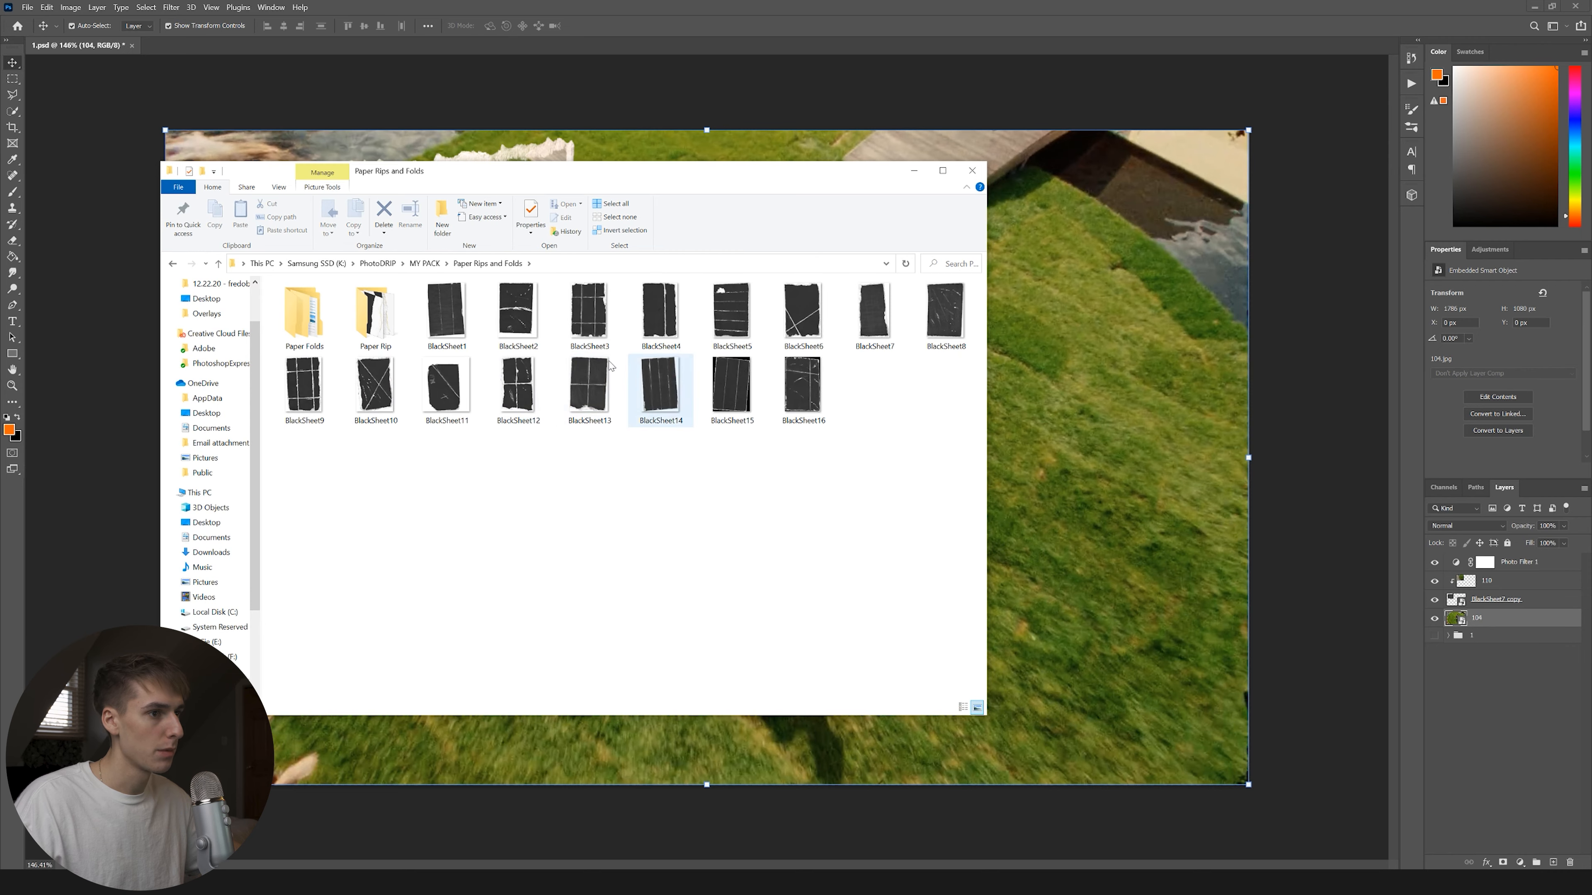
drag(661, 313, 1091, 352)
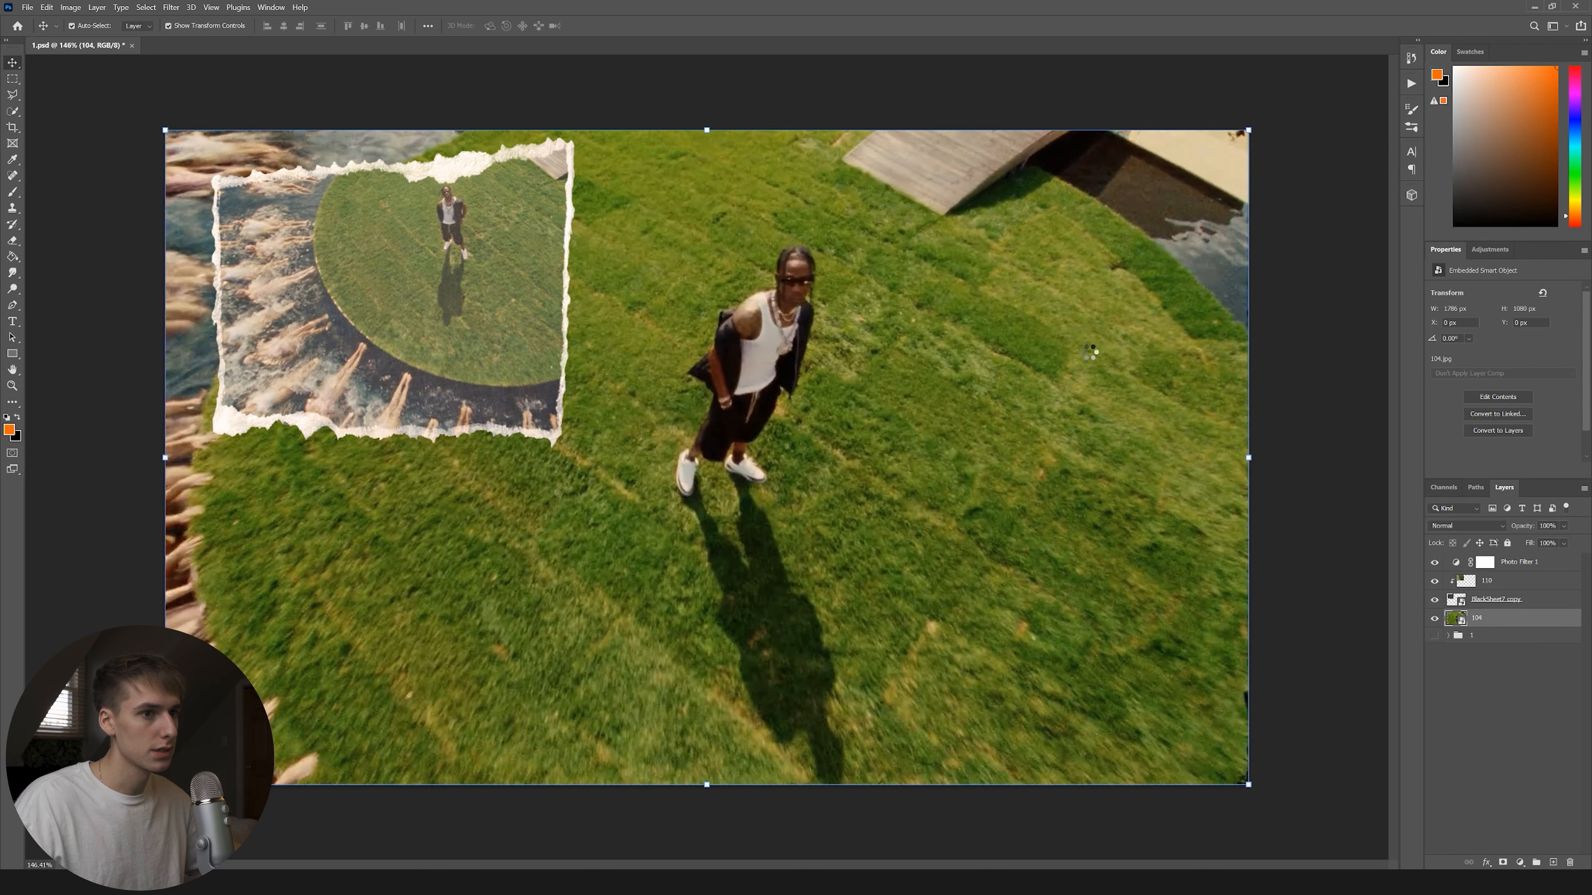
key(Return)
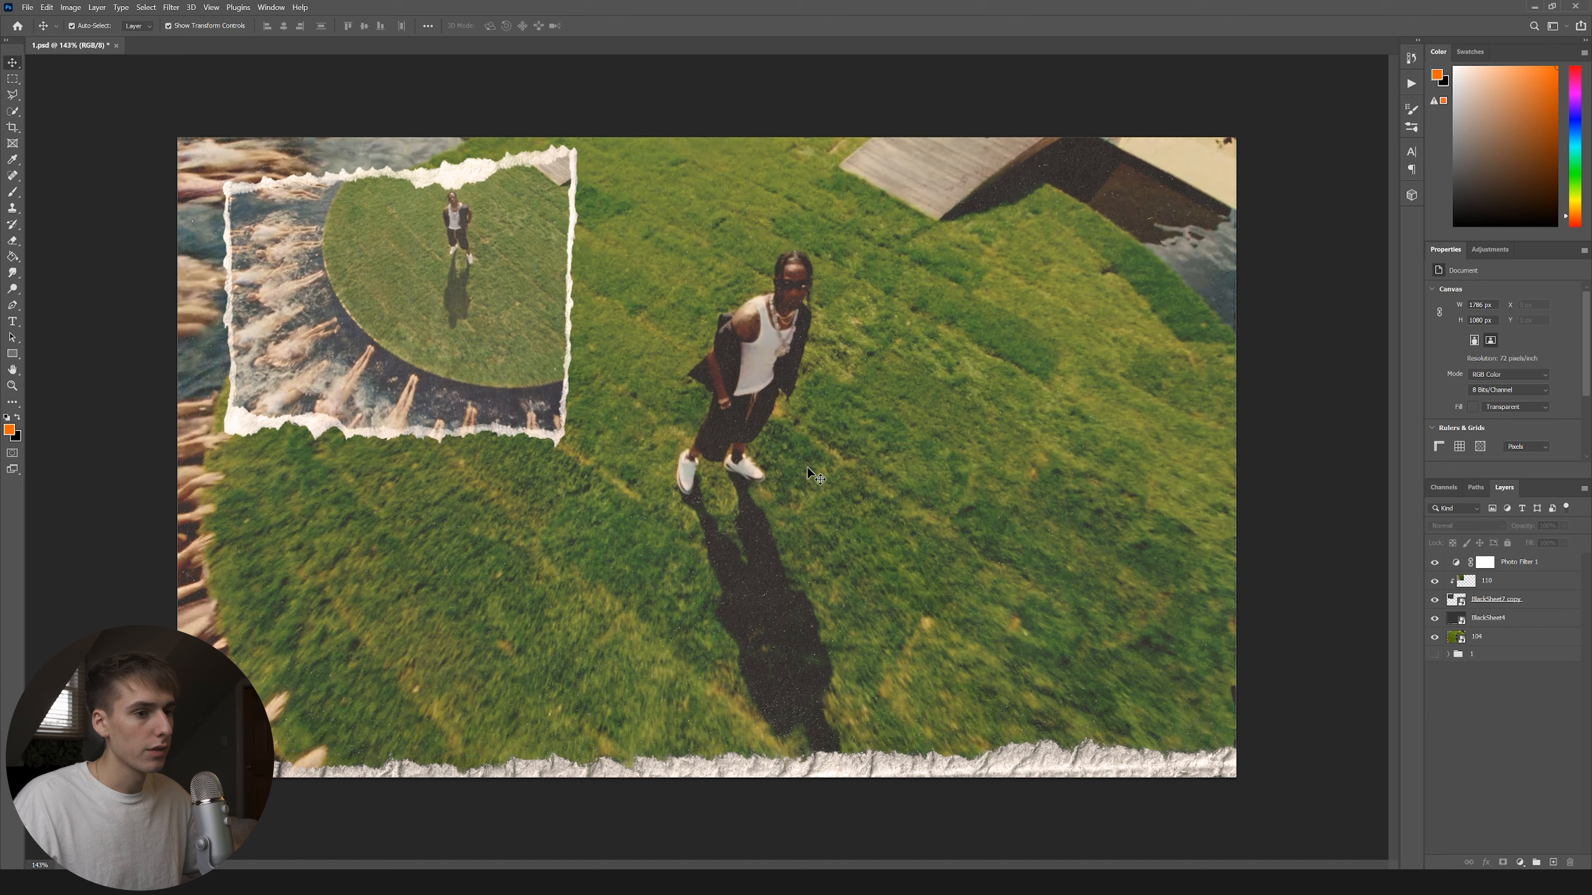
Rasterize layer 104 and smudge its grass outward along the left and right edges.
click(1490, 640)
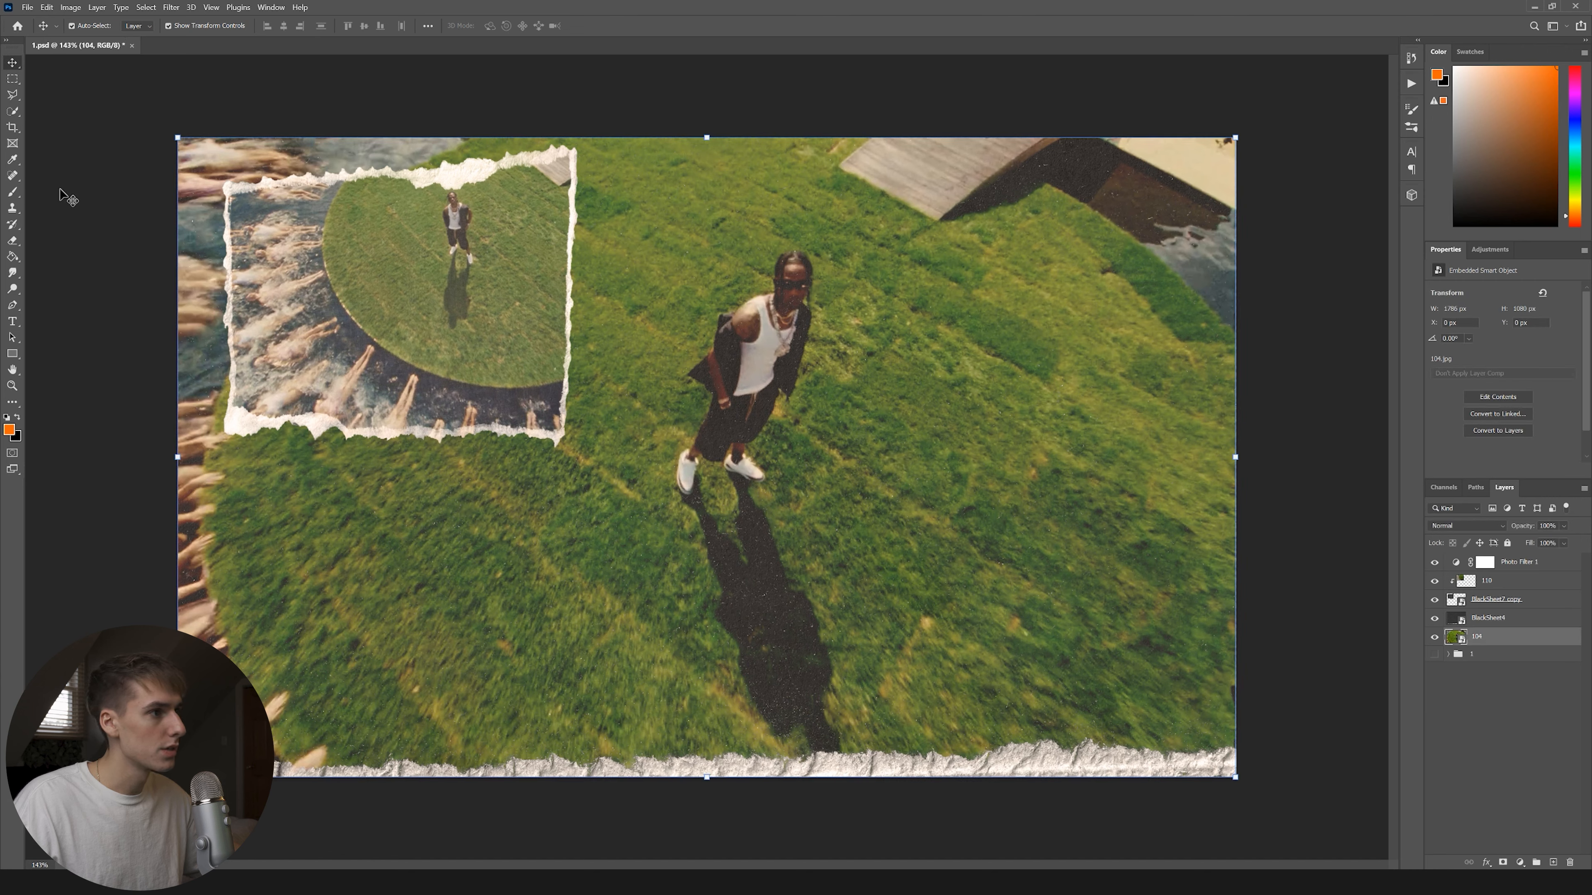
click(15, 225)
click(979, 269)
click(799, 337)
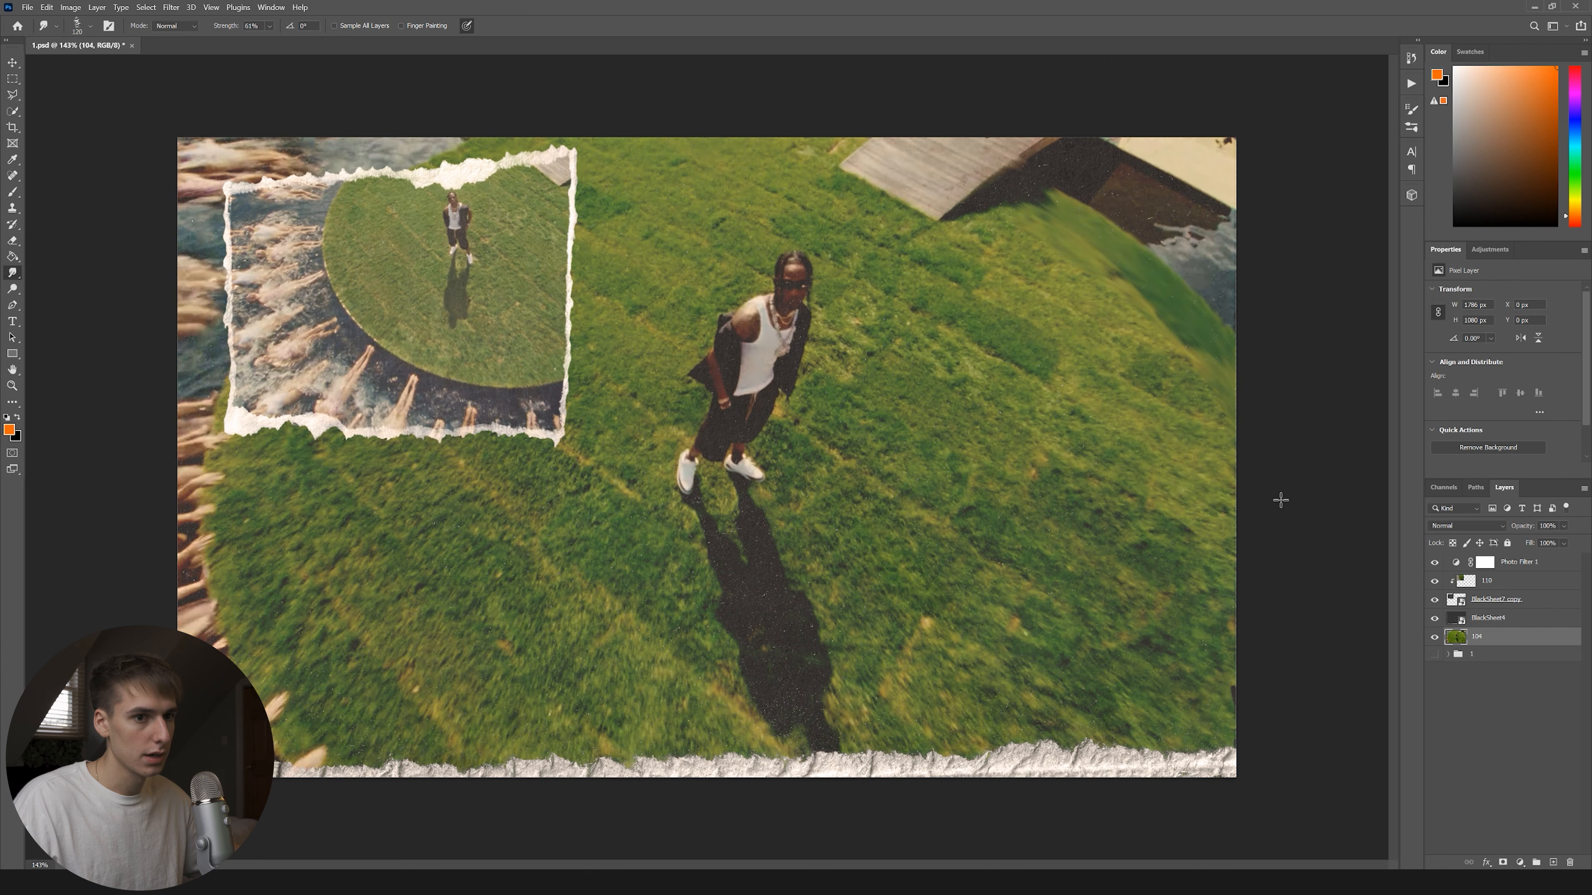
drag(296, 786, 210, 405)
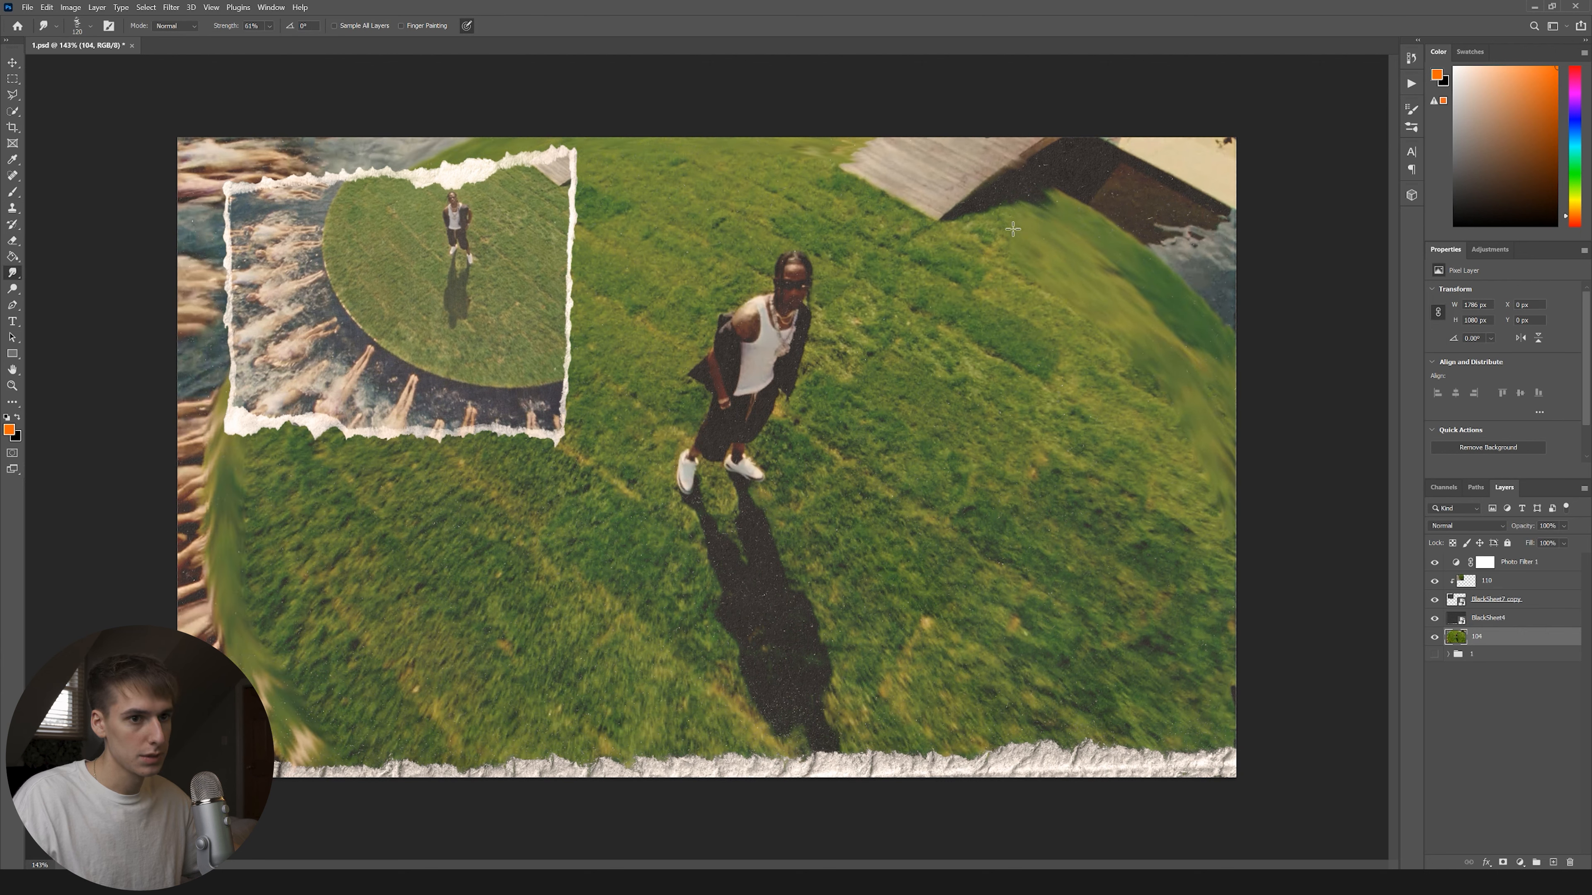
drag(995, 221, 1251, 446)
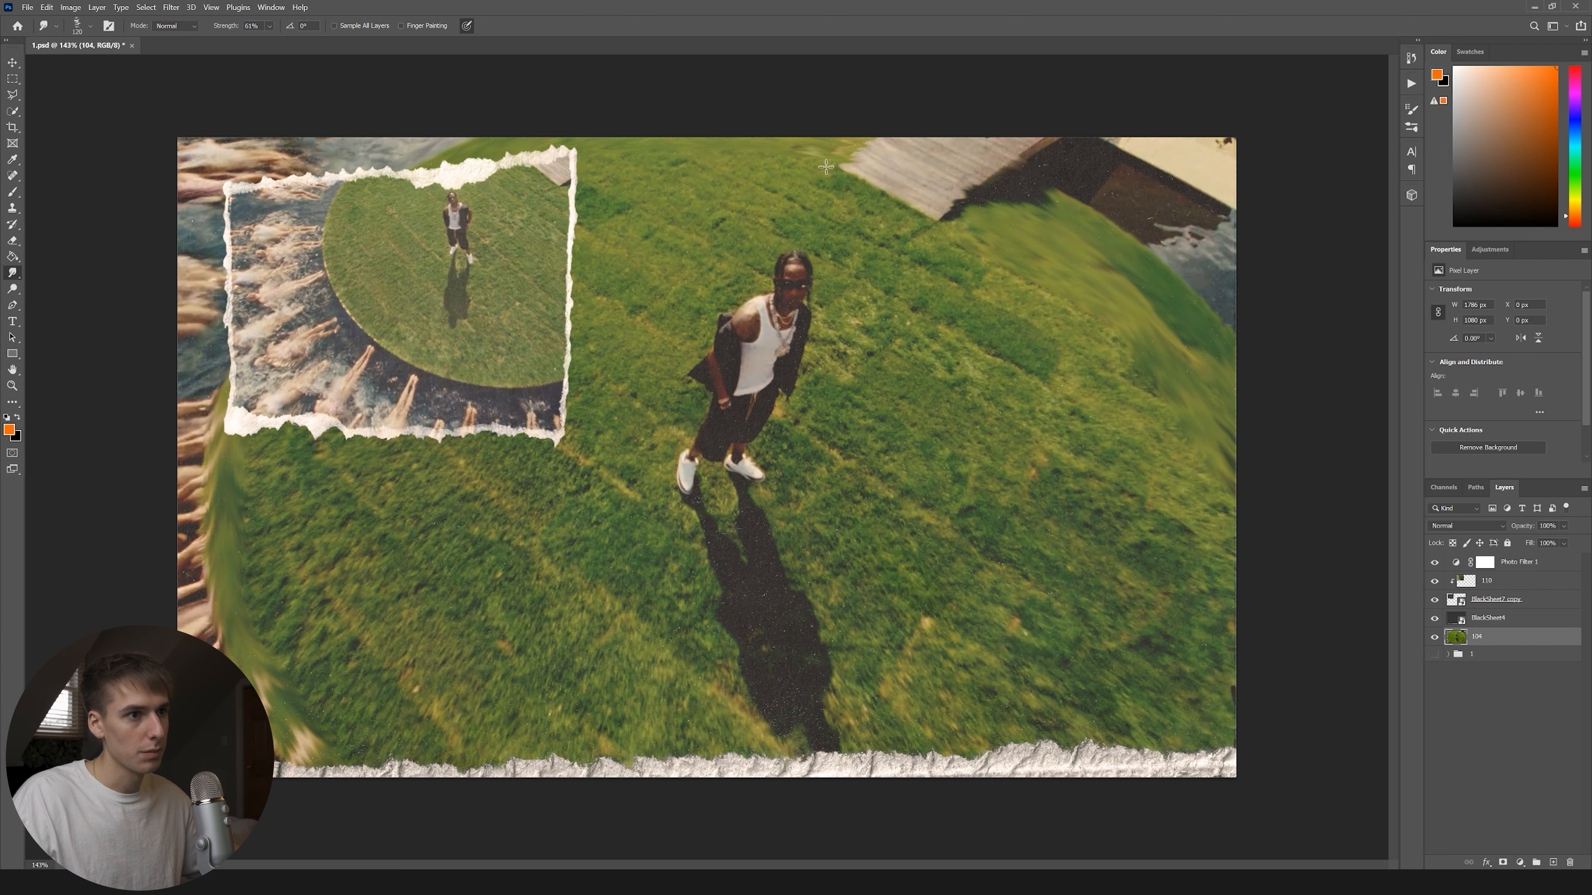
key(ctrl+minus)
Save the collage as 2.psd, accepting the compatibility prompt.
click(27, 8)
click(45, 139)
text(2)
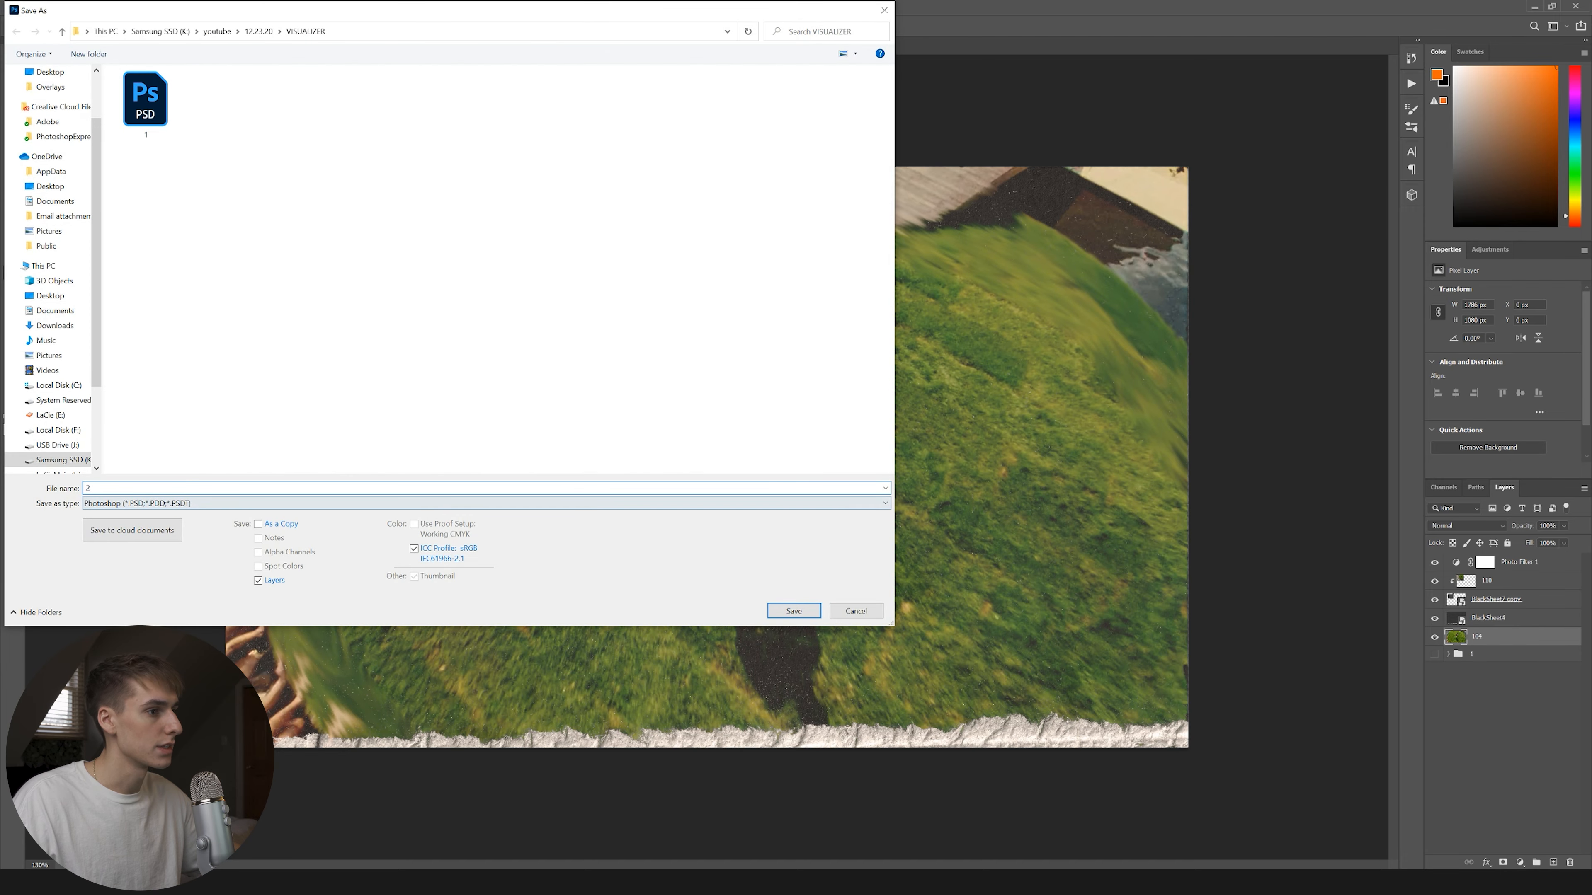
click(785, 617)
key(Return)
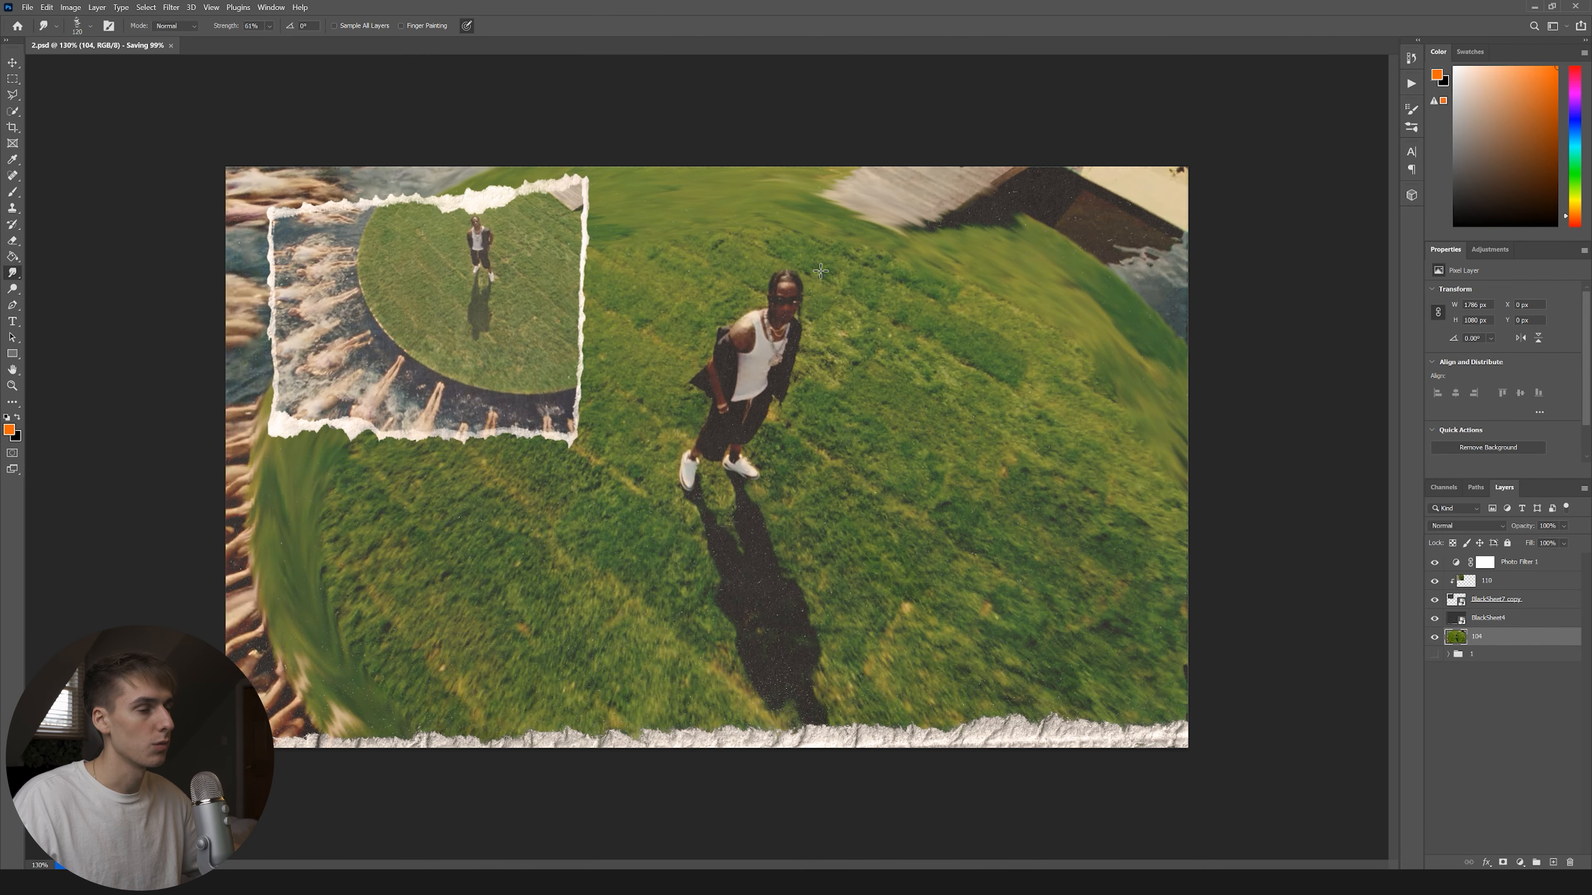
Save a JPEG copy named 2, then group the four collage layers into a group named 2.
click(27, 8)
click(44, 153)
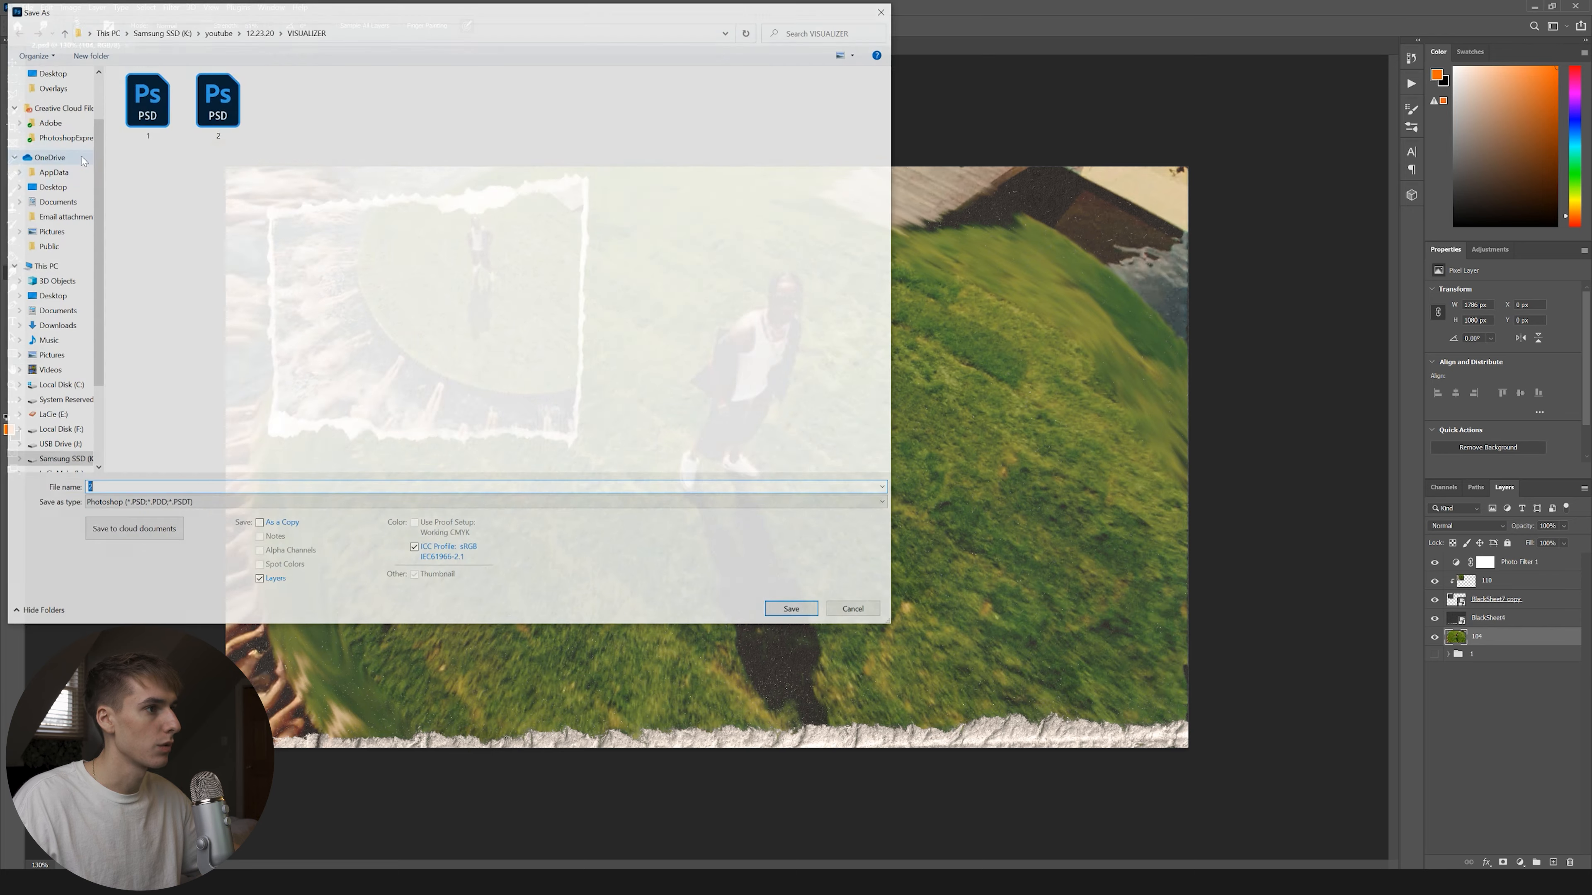
click(111, 504)
click(124, 610)
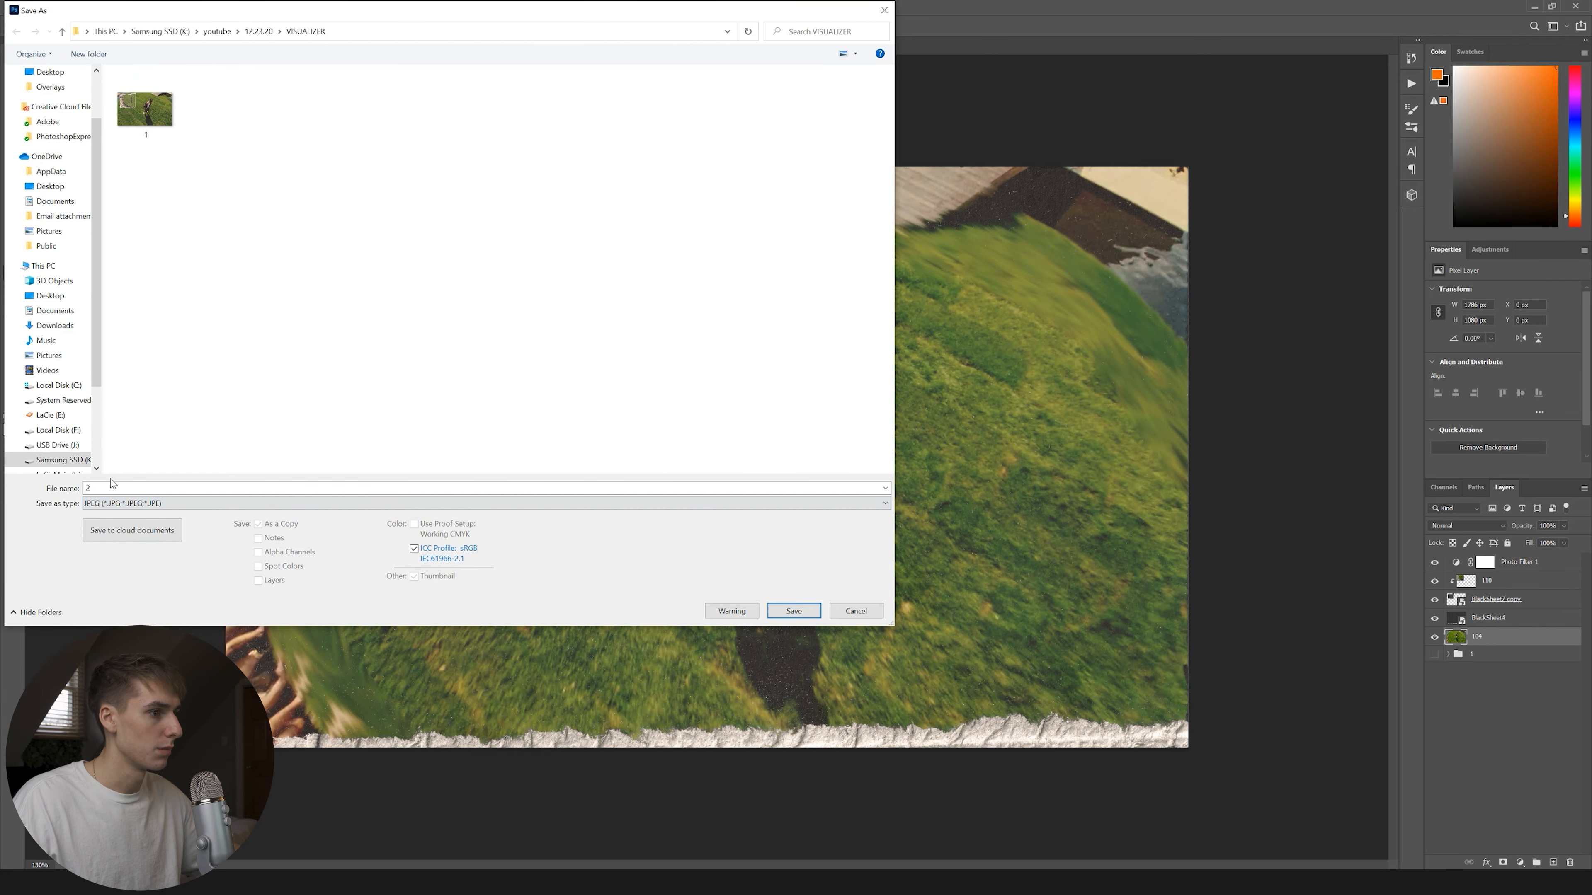
click(793, 611)
key(Return)
click(1536, 862)
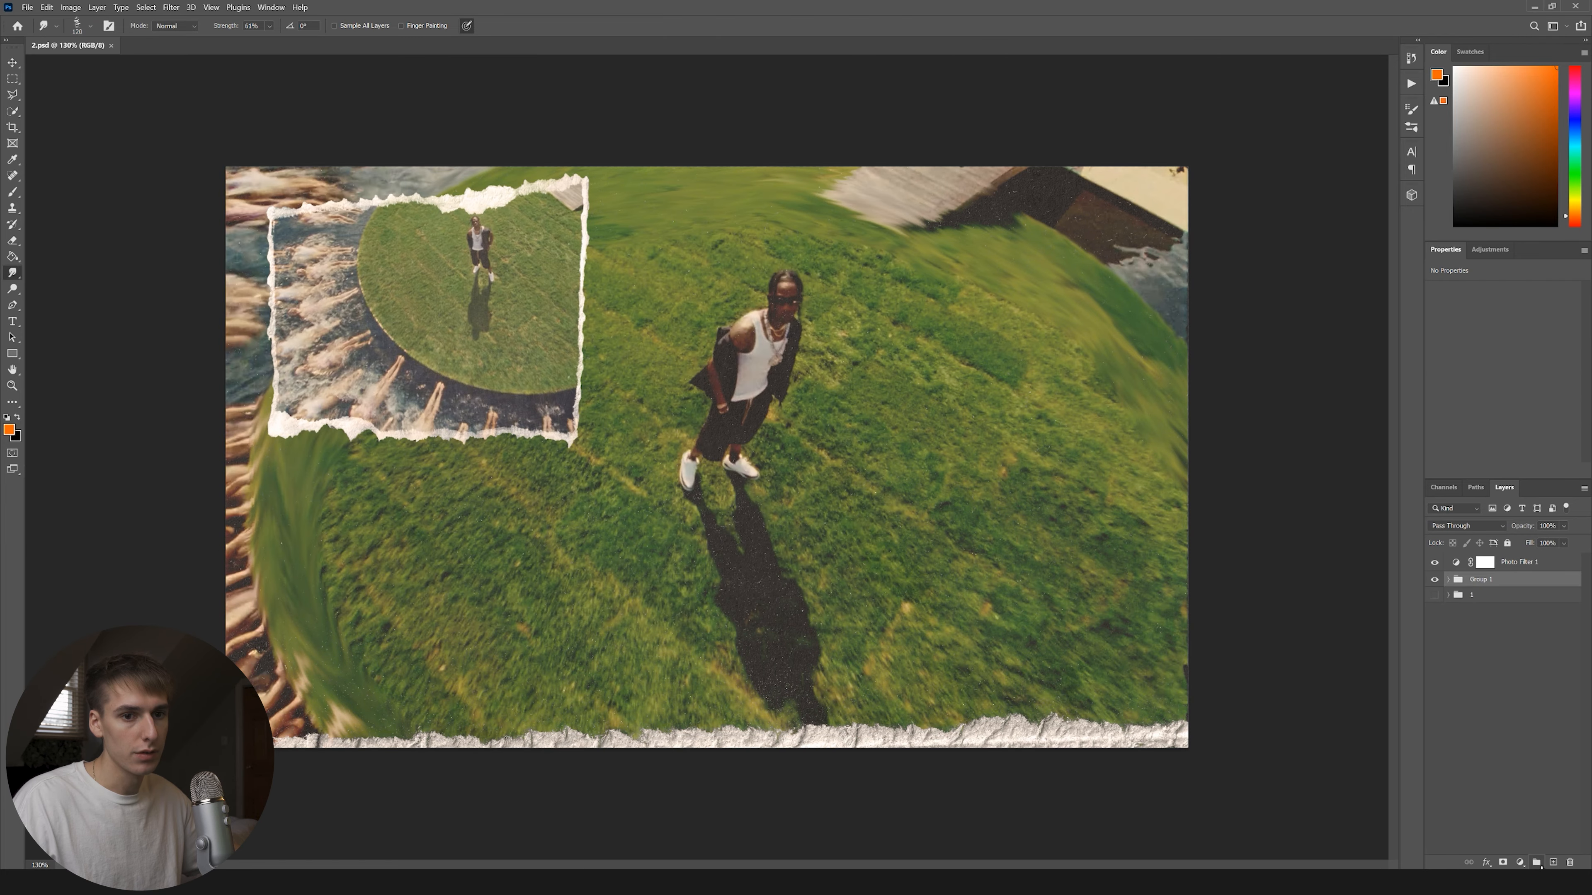
click(1463, 605)
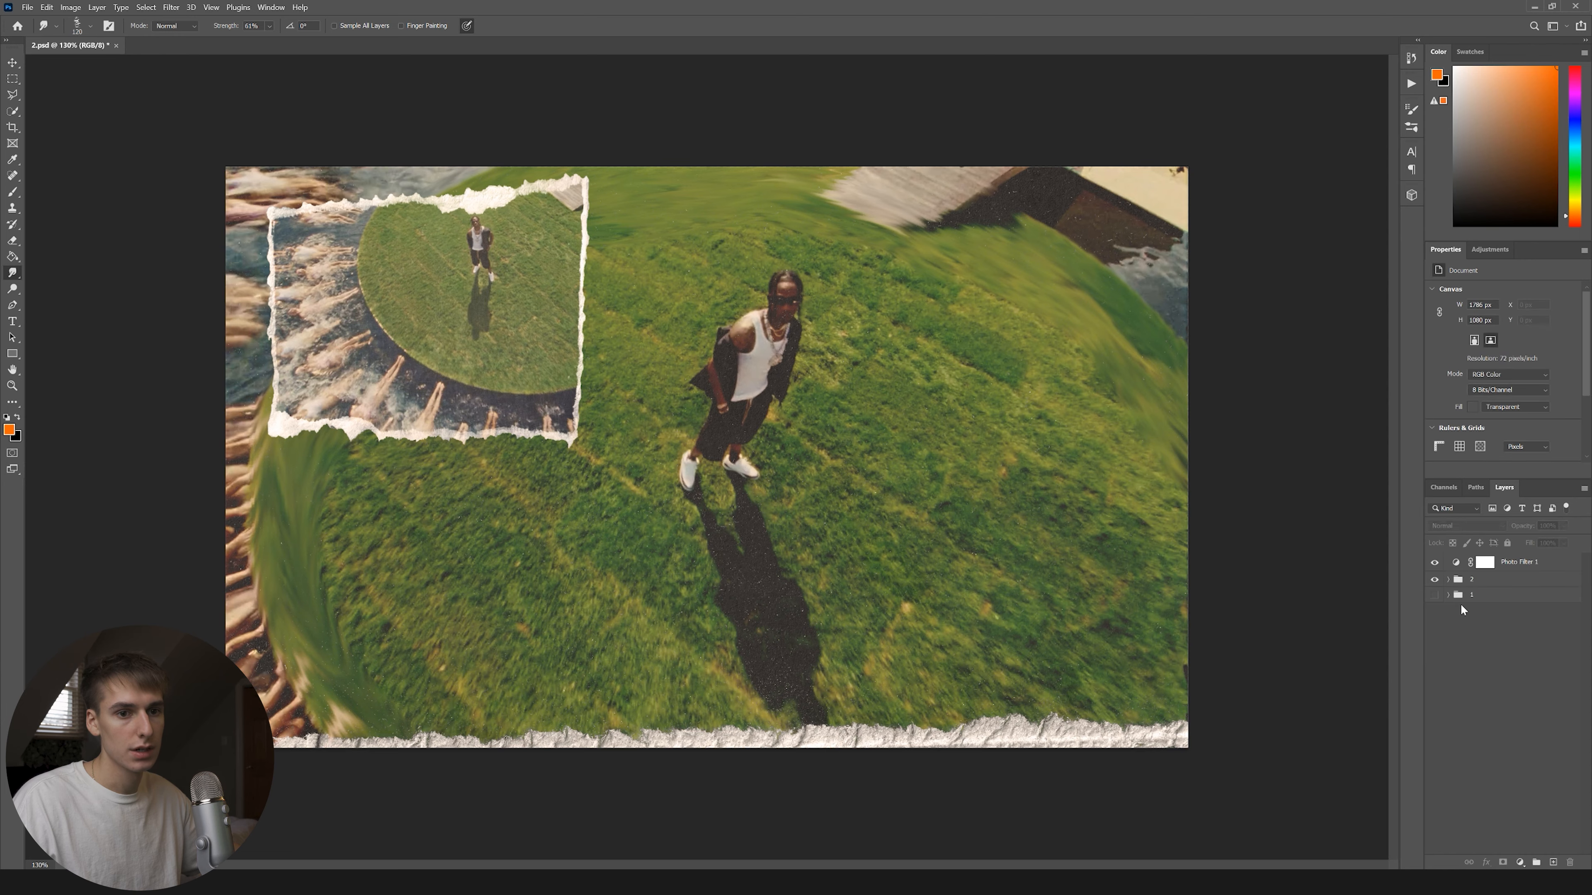
Hide group 2, cancel rasterizing, and move the new photo to the top-left.
click(1435, 579)
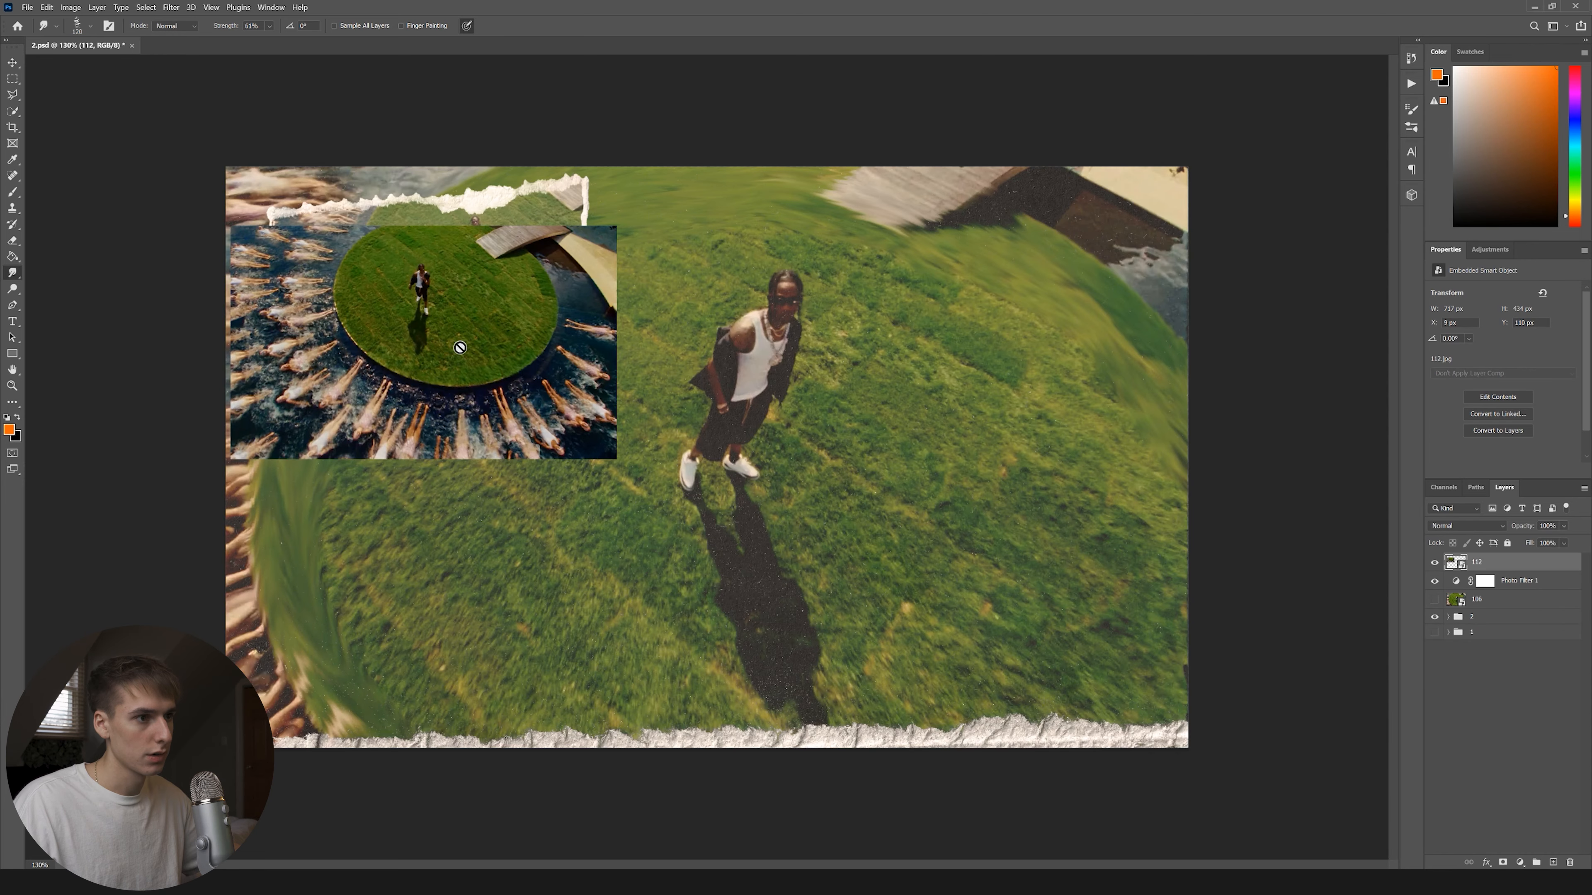
click(460, 347)
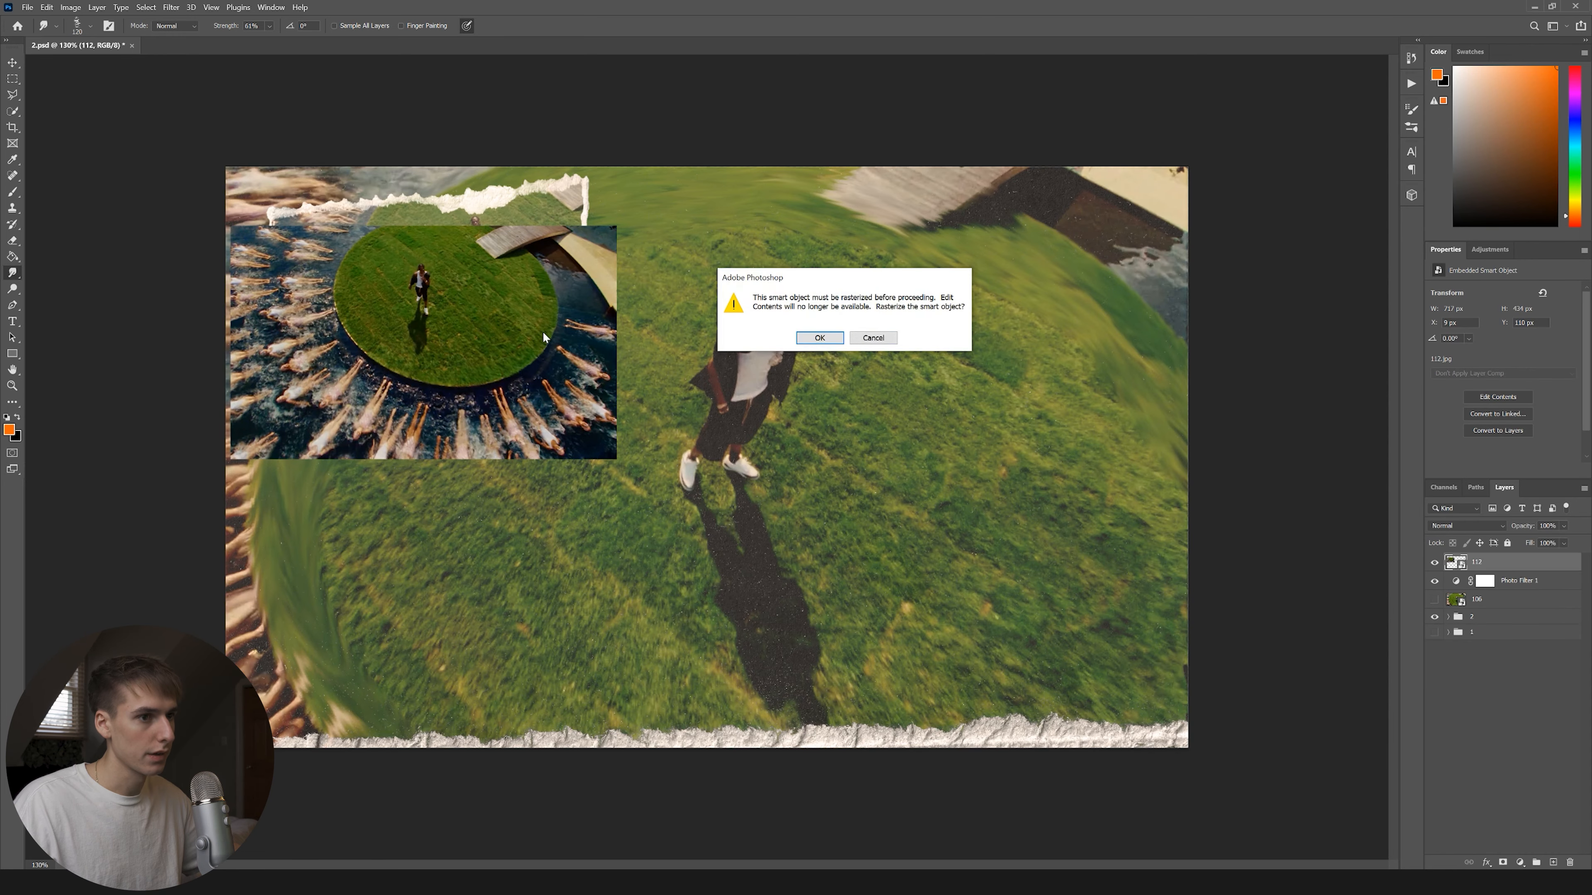
click(872, 337)
click(14, 64)
drag(409, 294, 578, 269)
Flip photo 112 vertically and horizontally, nudge it, and commit the transform.
click(290, 26)
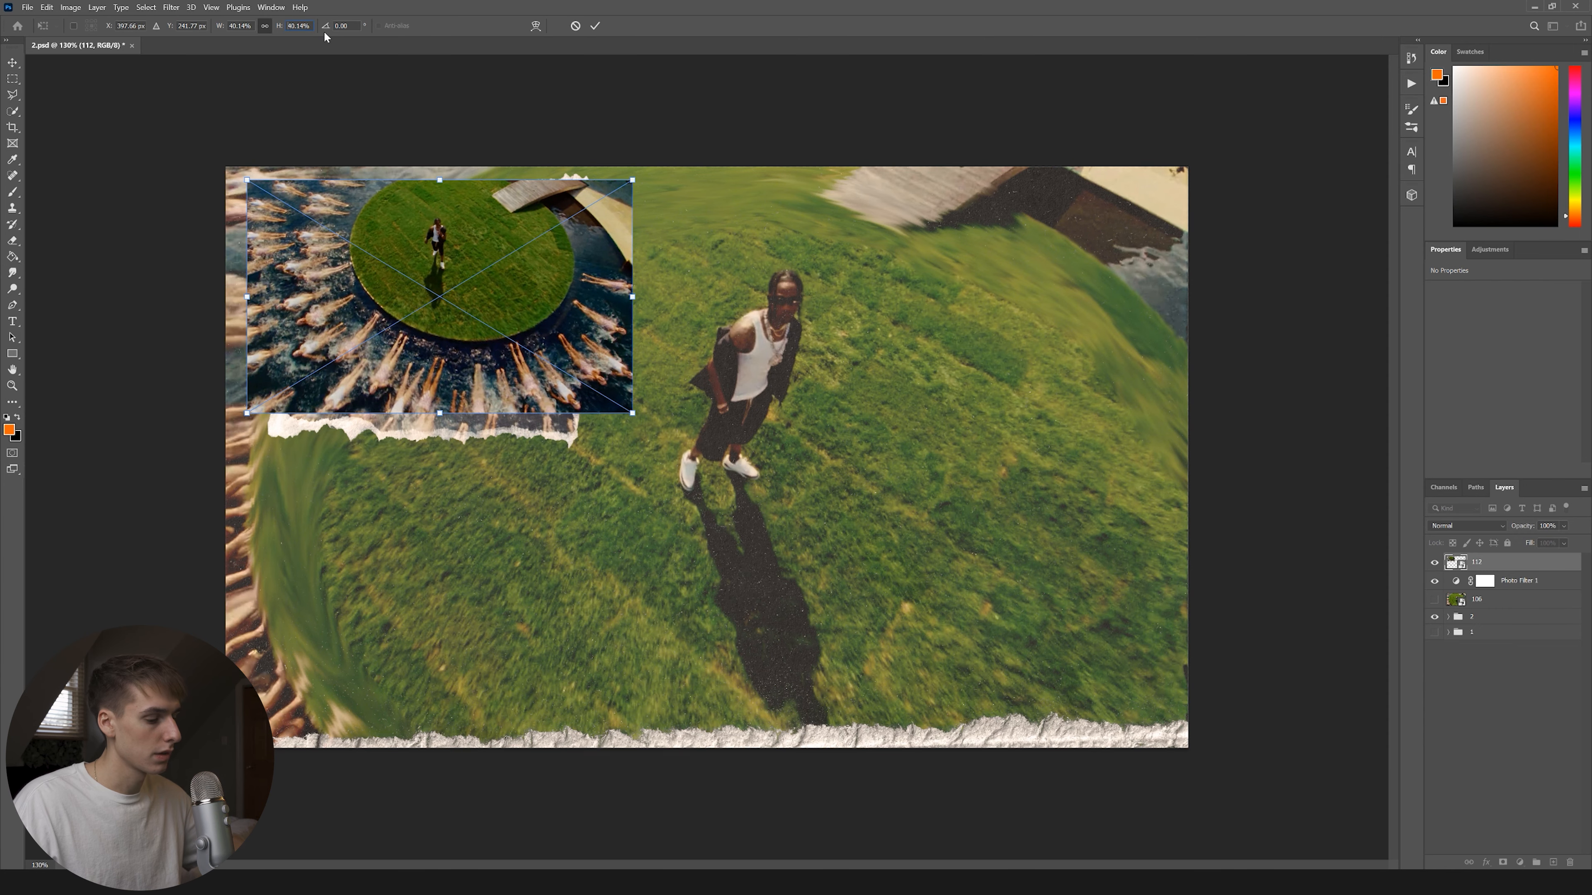
text(-)
click(232, 26)
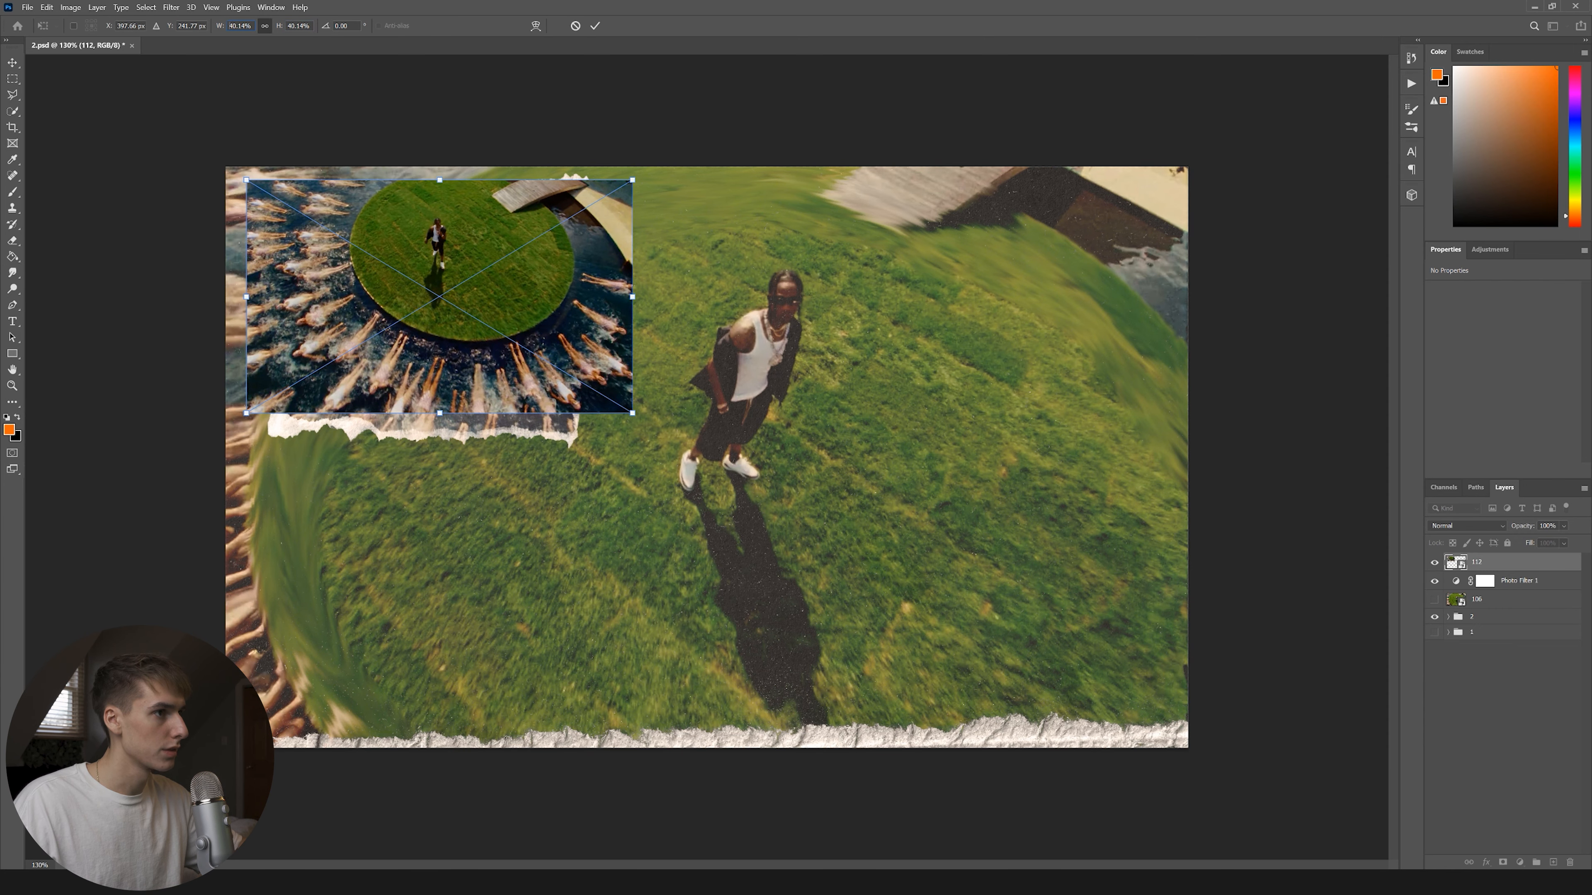
text(-)
key(Return)
drag(551, 249, 546, 253)
key(Return)
Rasterize photo 112 and delete a strip at the canvas's left edge.
key(m)
drag(225, 166, 332, 438)
key(Delete)
right_click(1517, 562)
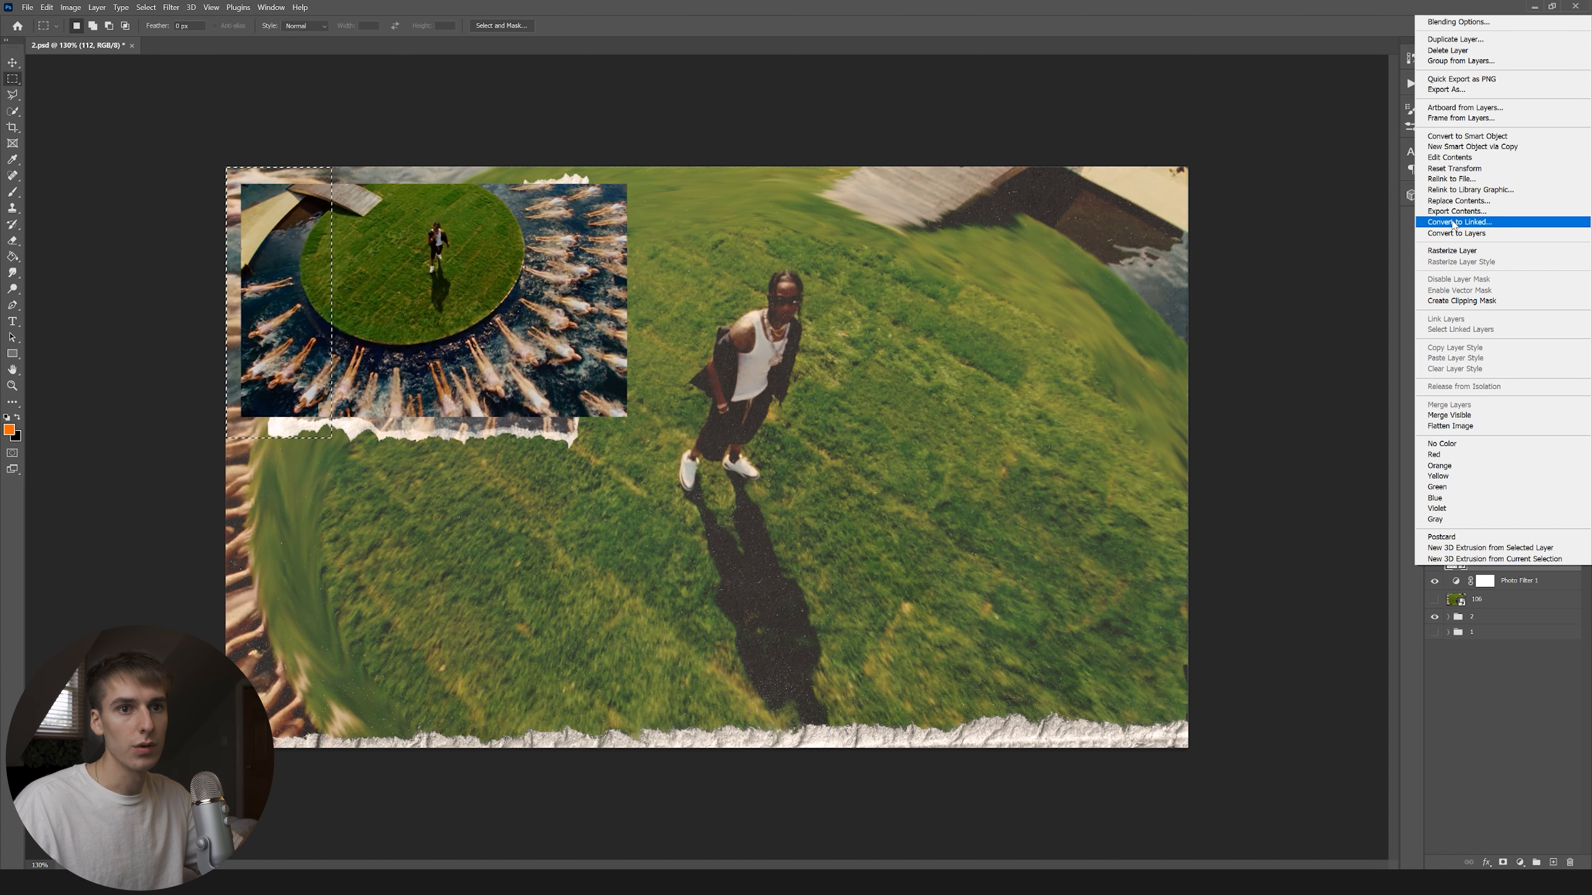
click(1454, 252)
key(Delete)
key(ctrl+d)
Move the cropped inset left and enlarge it from its right side.
key(v)
drag(485, 262, 426, 274)
drag(566, 307, 586, 306)
drag(587, 306, 590, 305)
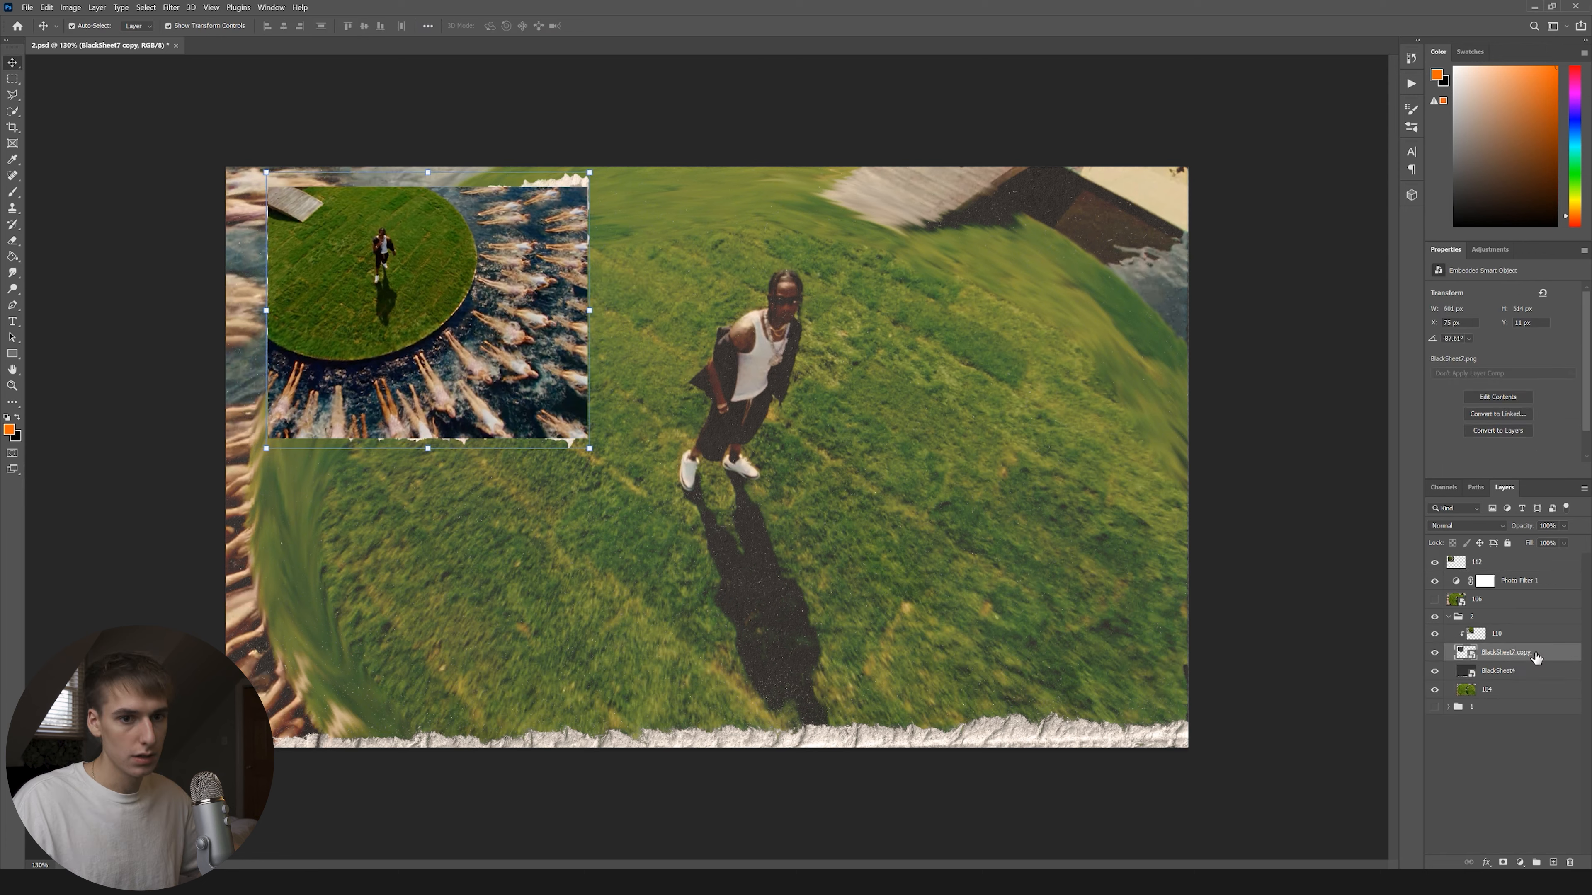
Duplicate the torn-paper frame above Photo Filter 1, hide group 2, and clip photo 112 into it.
key(ctrl+j)
drag(1533, 654, 1508, 592)
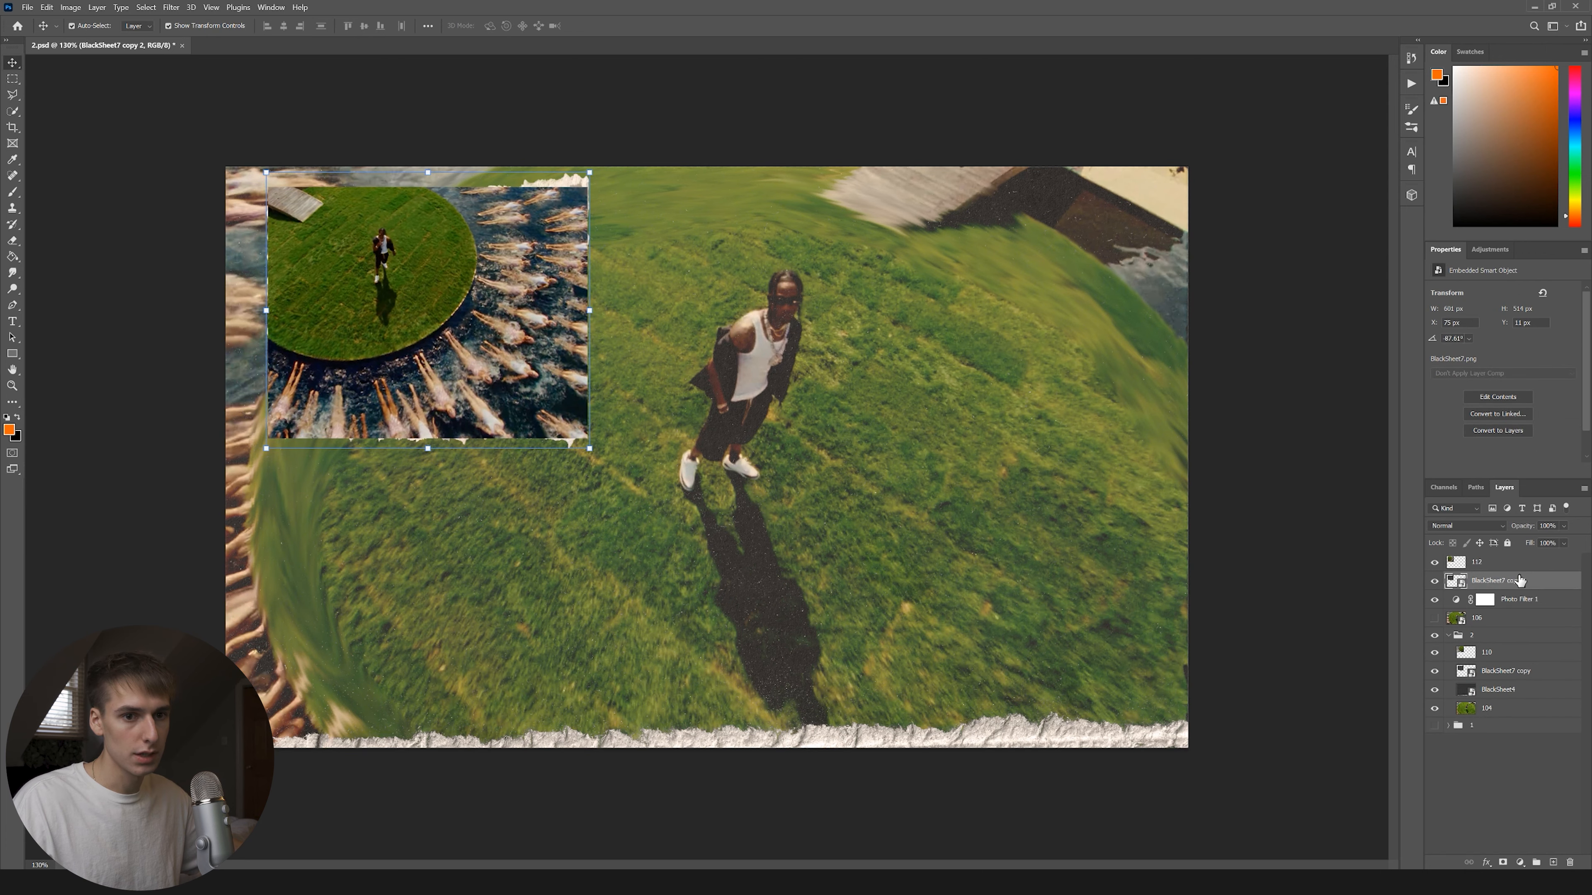
click(1447, 635)
click(1434, 635)
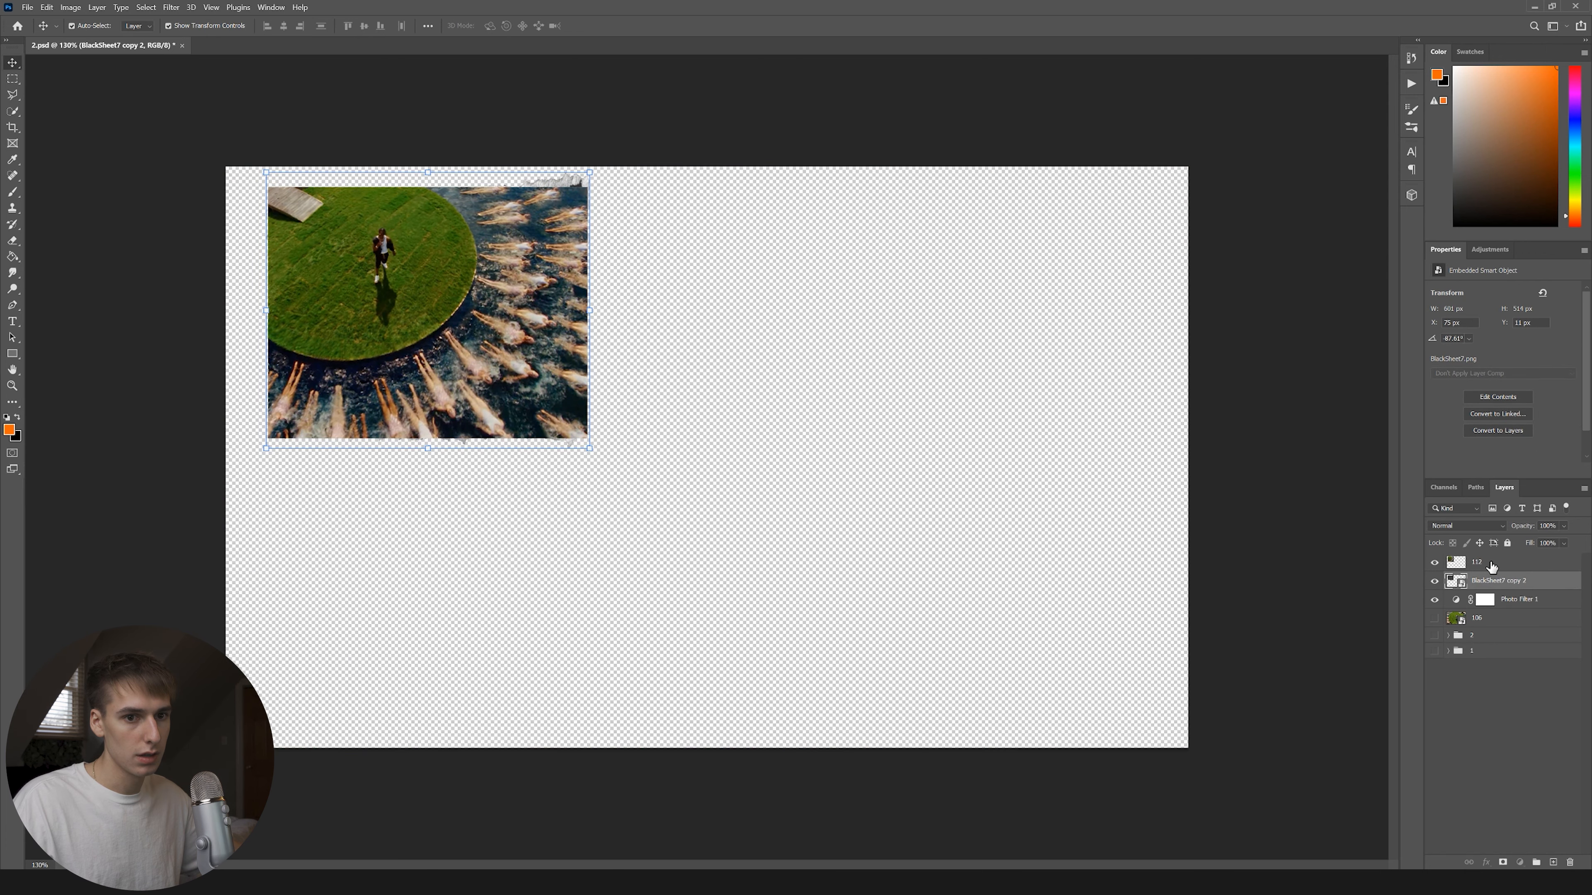
right_click(1482, 562)
click(1466, 265)
drag(572, 302, 556, 307)
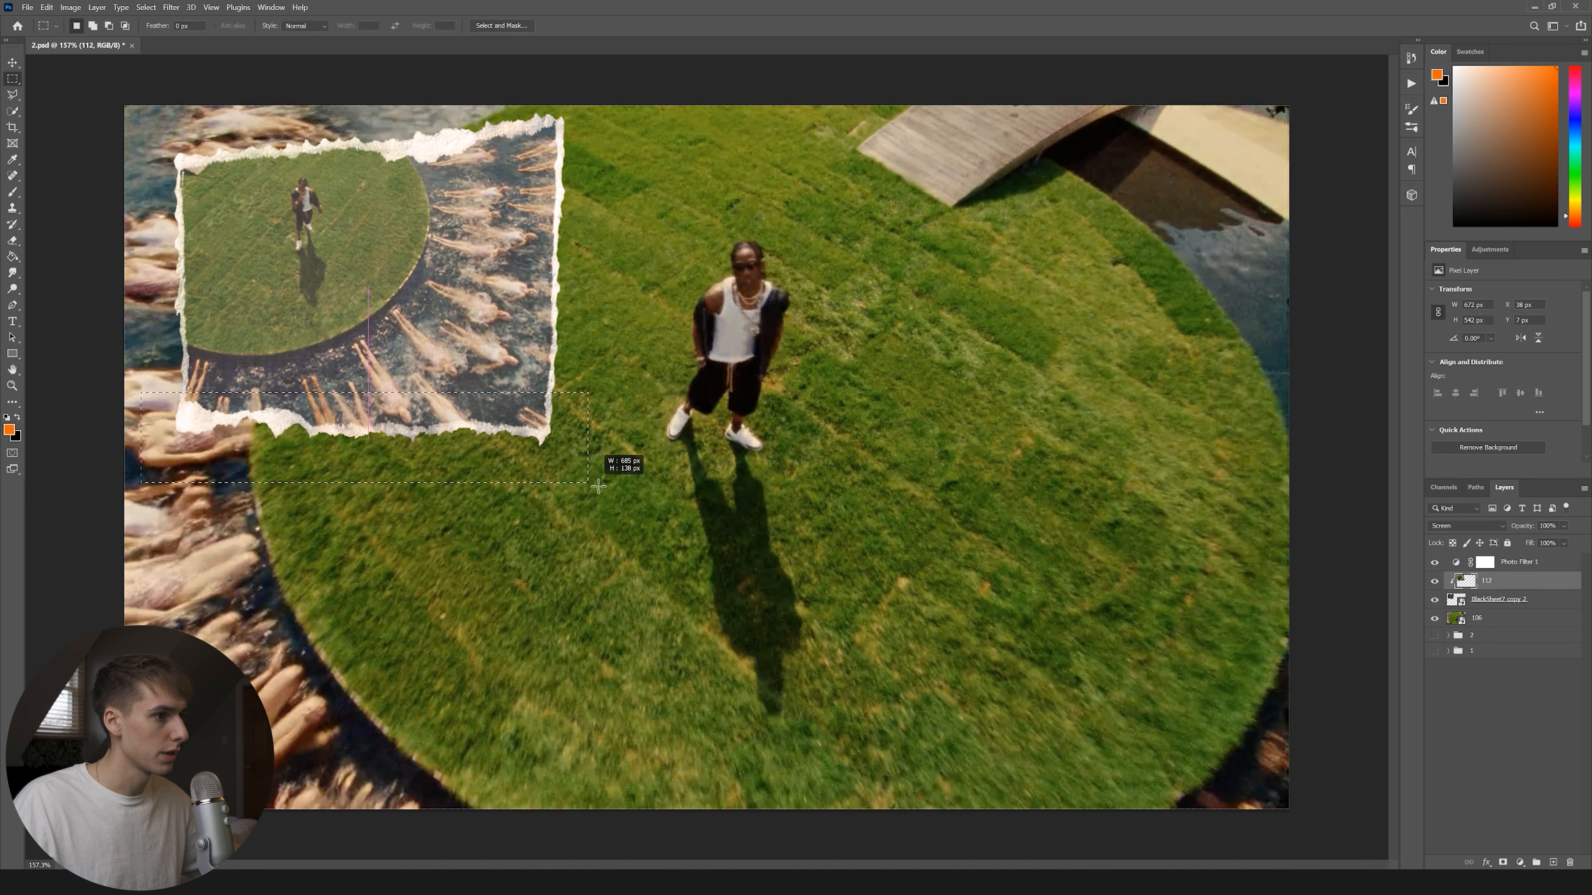
Try deleting a strip below the inset on BlackSheet7 copy 2, dismissing errors, and hide photo 112.
drag(599, 486, 624, 501)
click(1538, 603)
key(Delete)
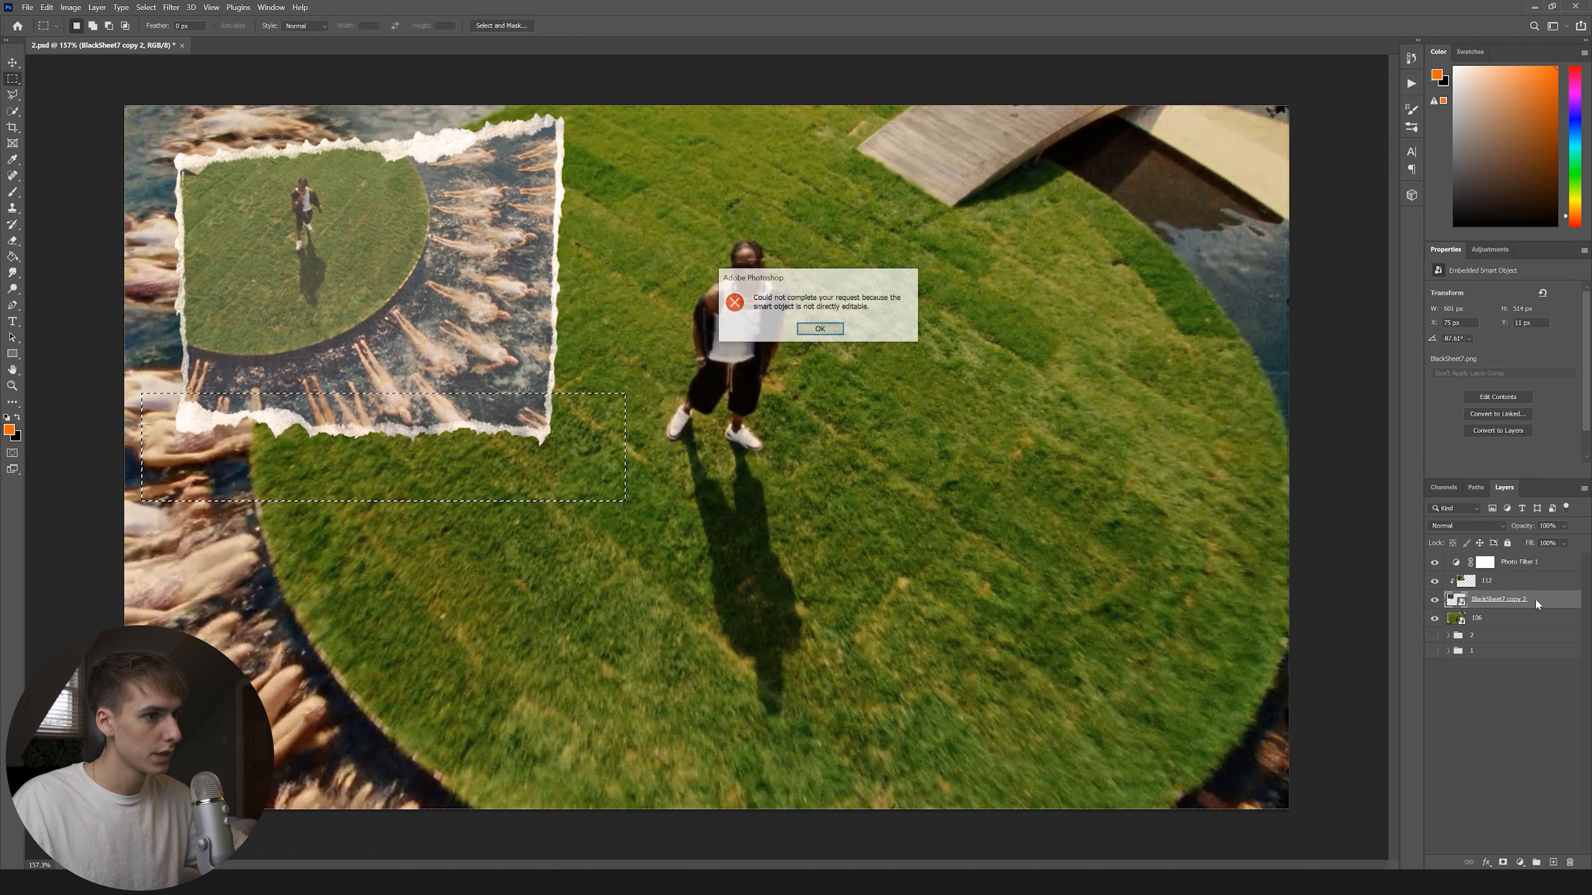
click(822, 329)
click(1434, 580)
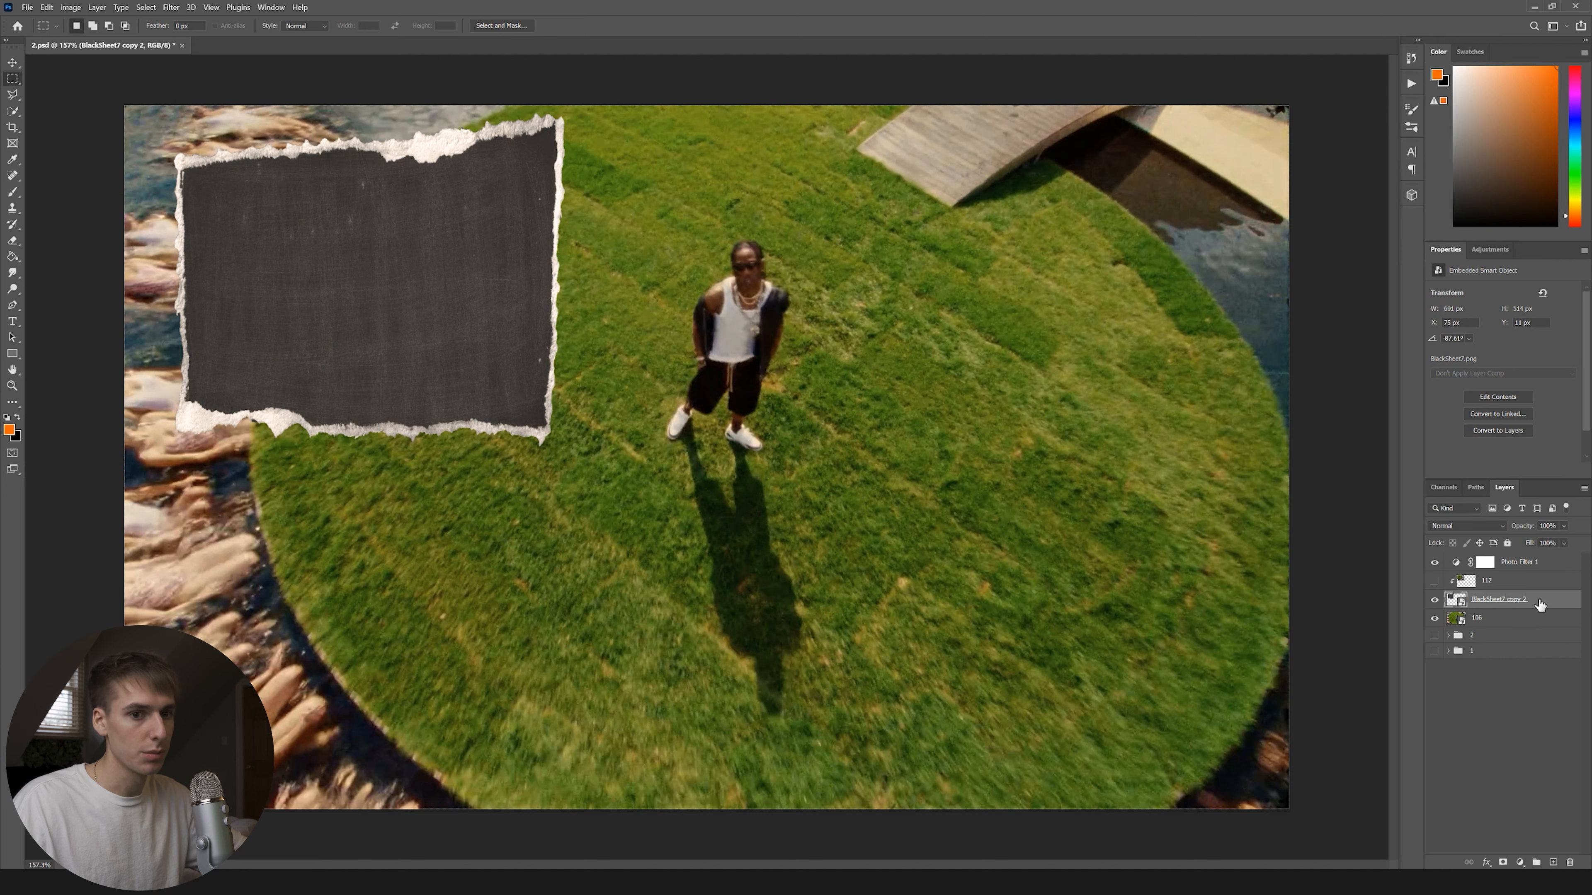
key(Delete)
click(813, 329)
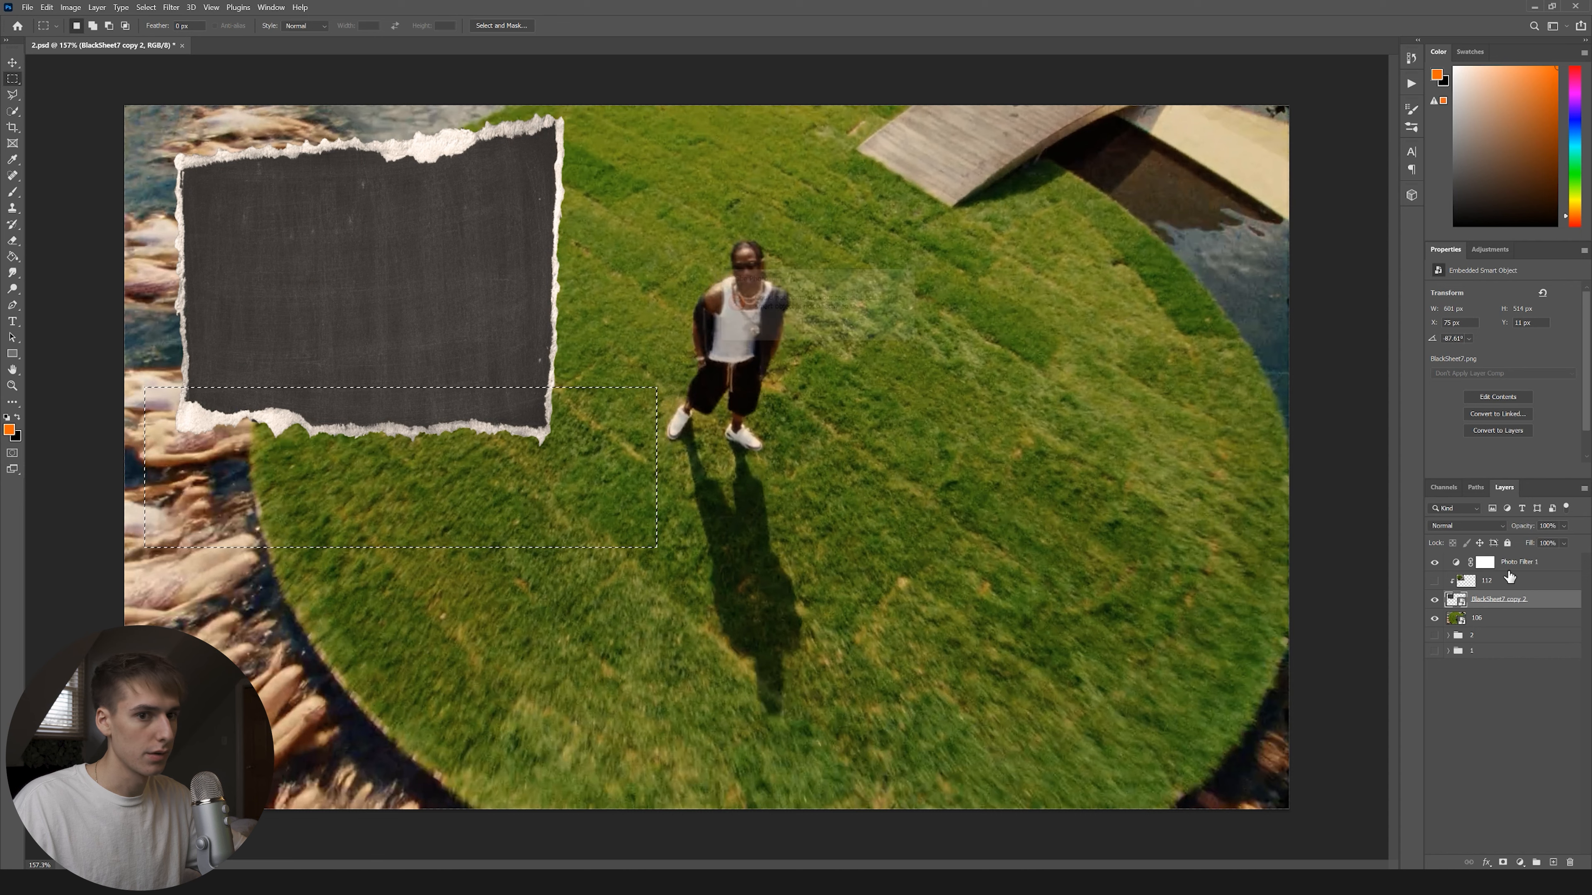
right_click(1550, 603)
Rasterize BlackSheet7 copy 2 and delete its selected strip.
click(1461, 289)
key(Delete)
key(ctrl+d)
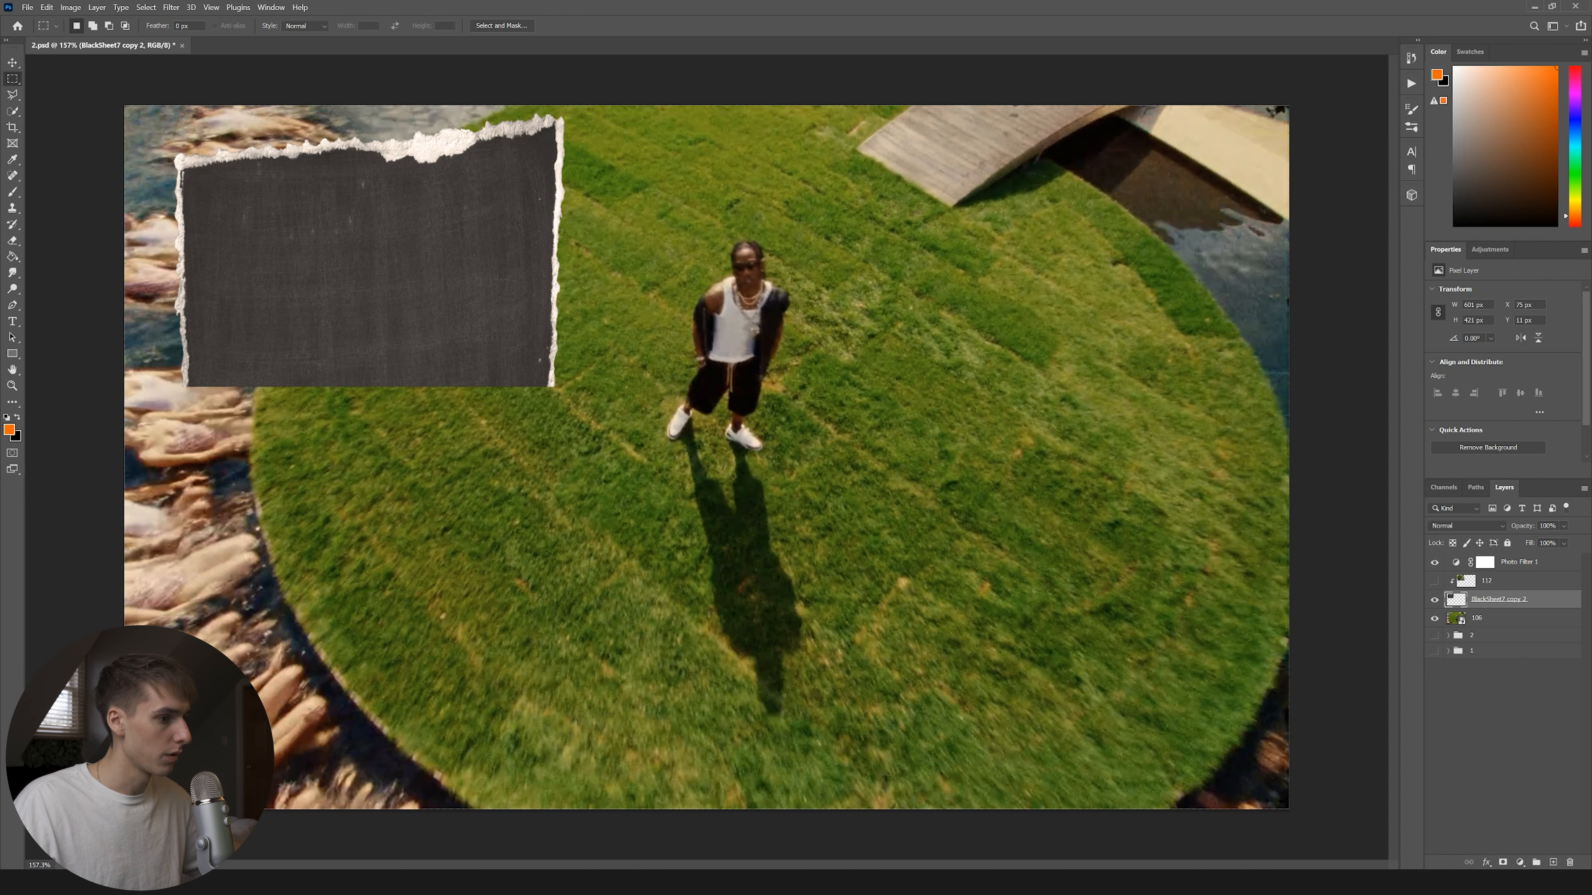
Place the Short8 torn paper from the Paper Rip folder and rotate it horizontal.
key(alt+Tab)
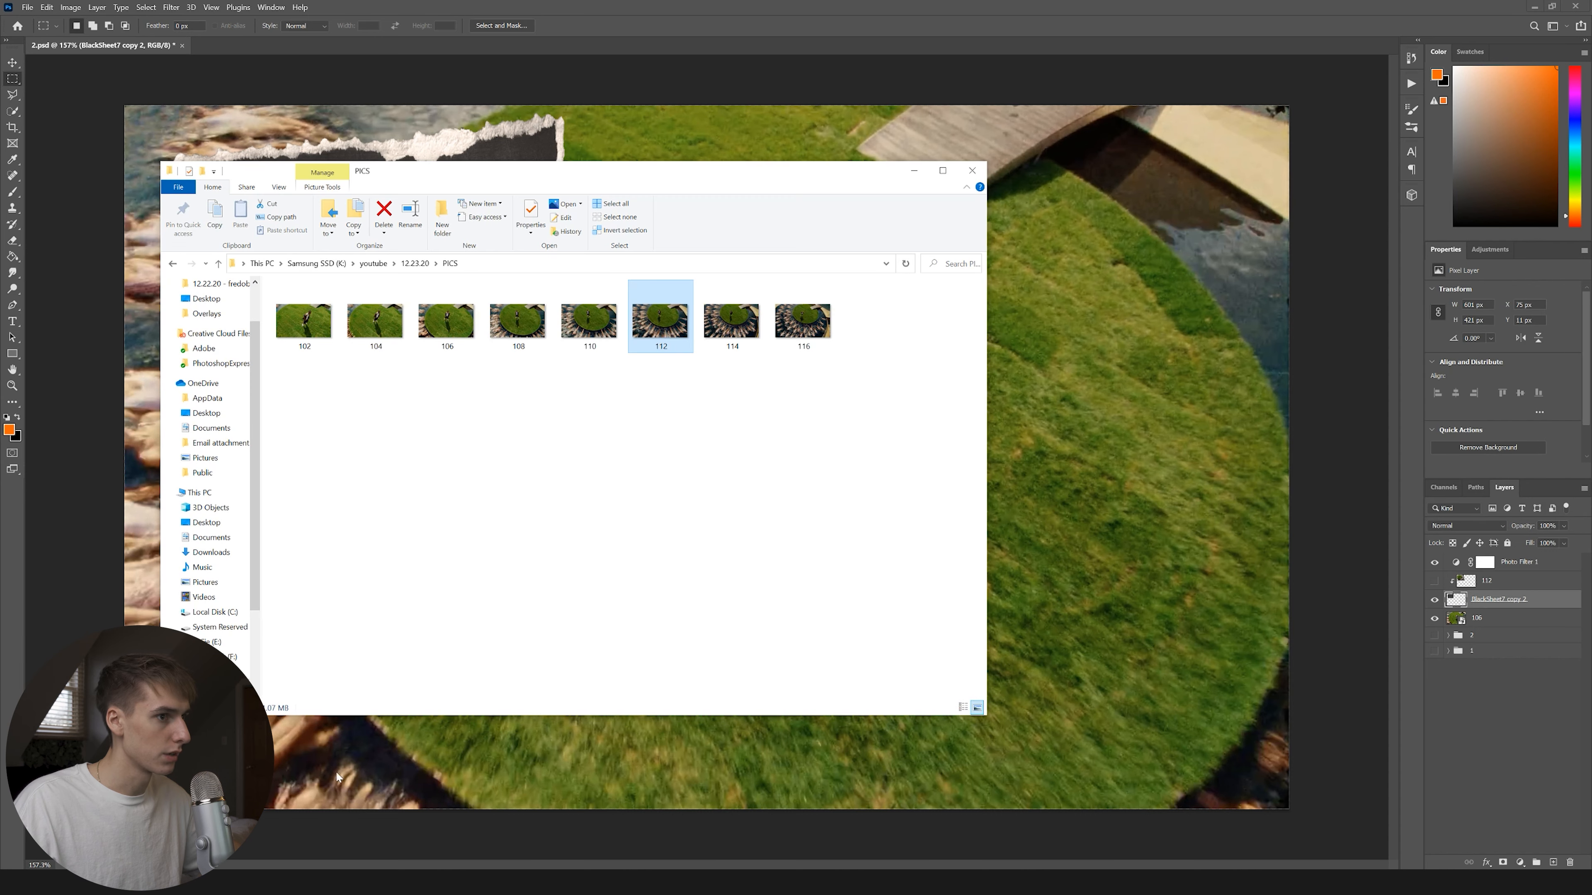
click(316, 264)
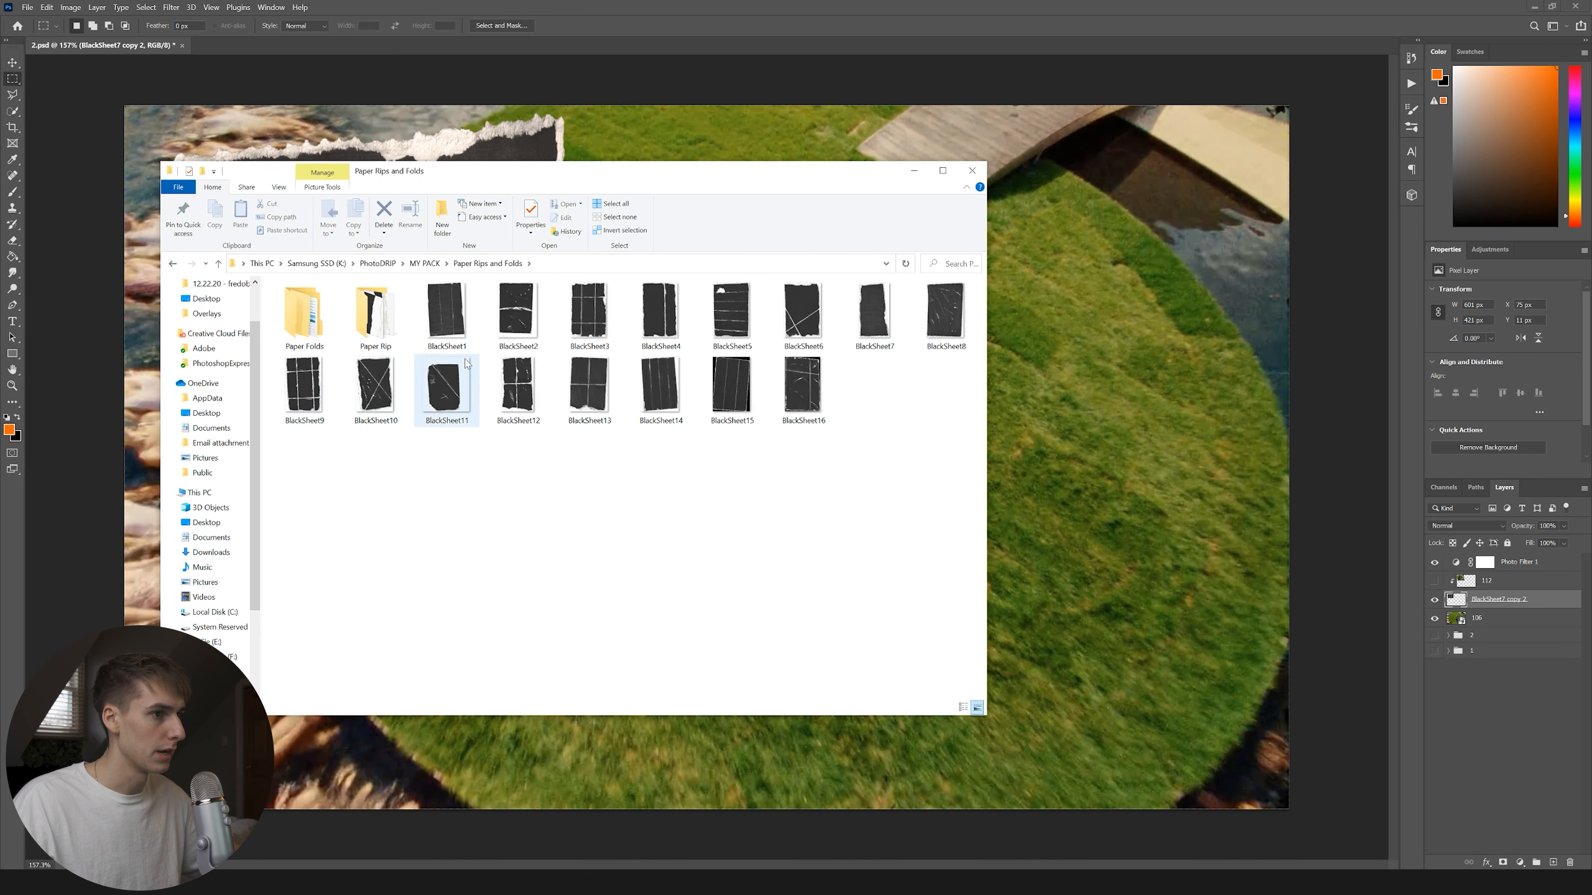
double_click(375, 313)
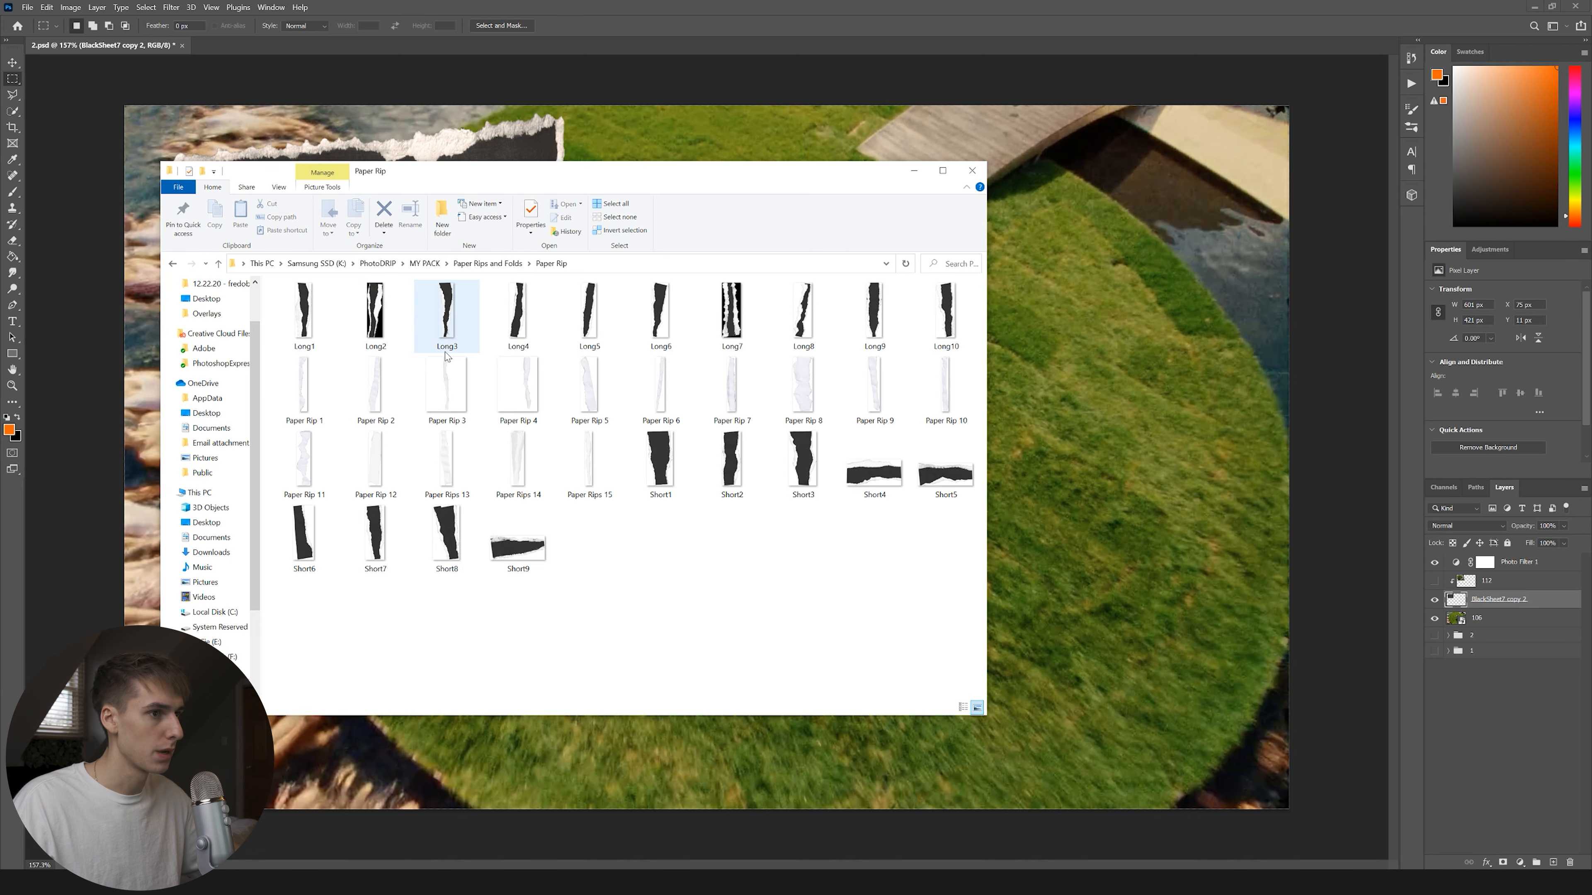
drag(466, 552, 865, 469)
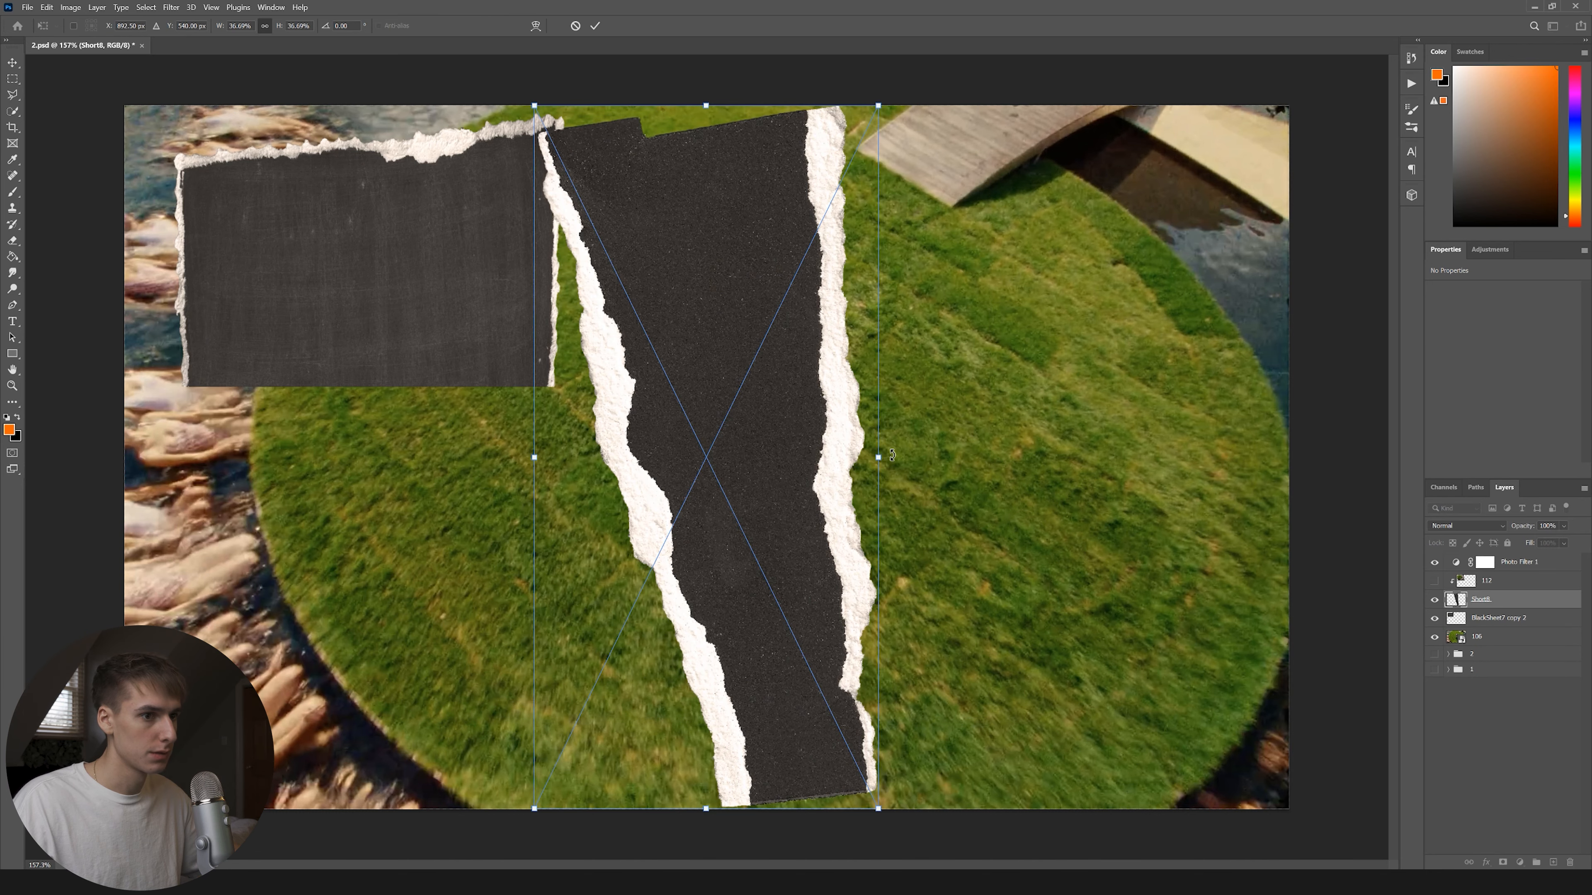
drag(893, 455, 890, 429)
Rasterize Short8 and erase its black interior with the Magic Eraser.
right_click(13, 241)
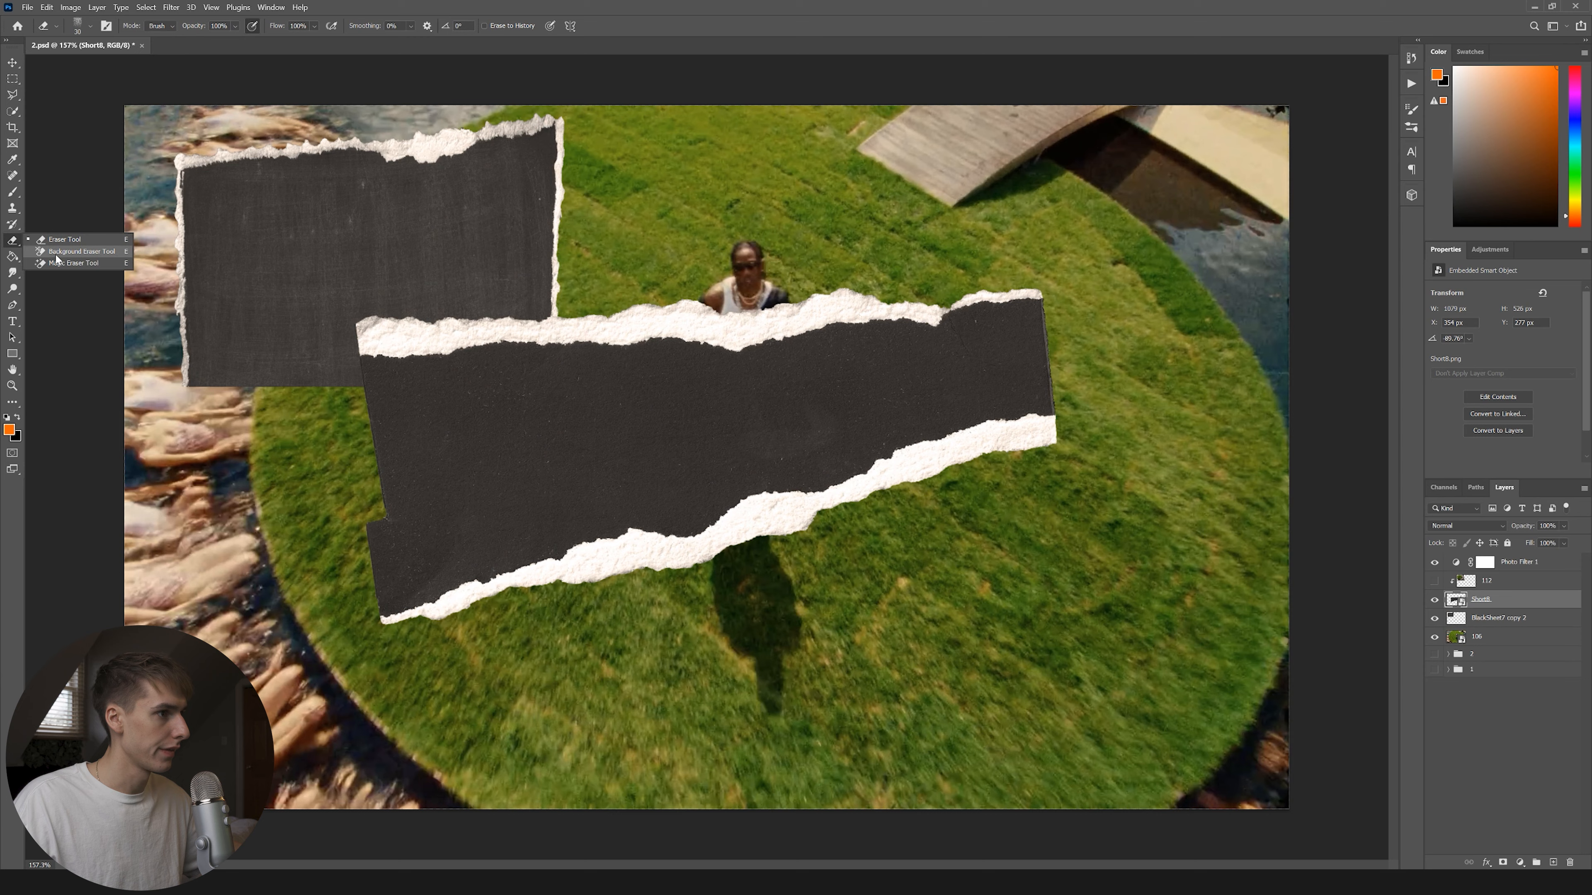
click(61, 267)
click(452, 458)
click(821, 337)
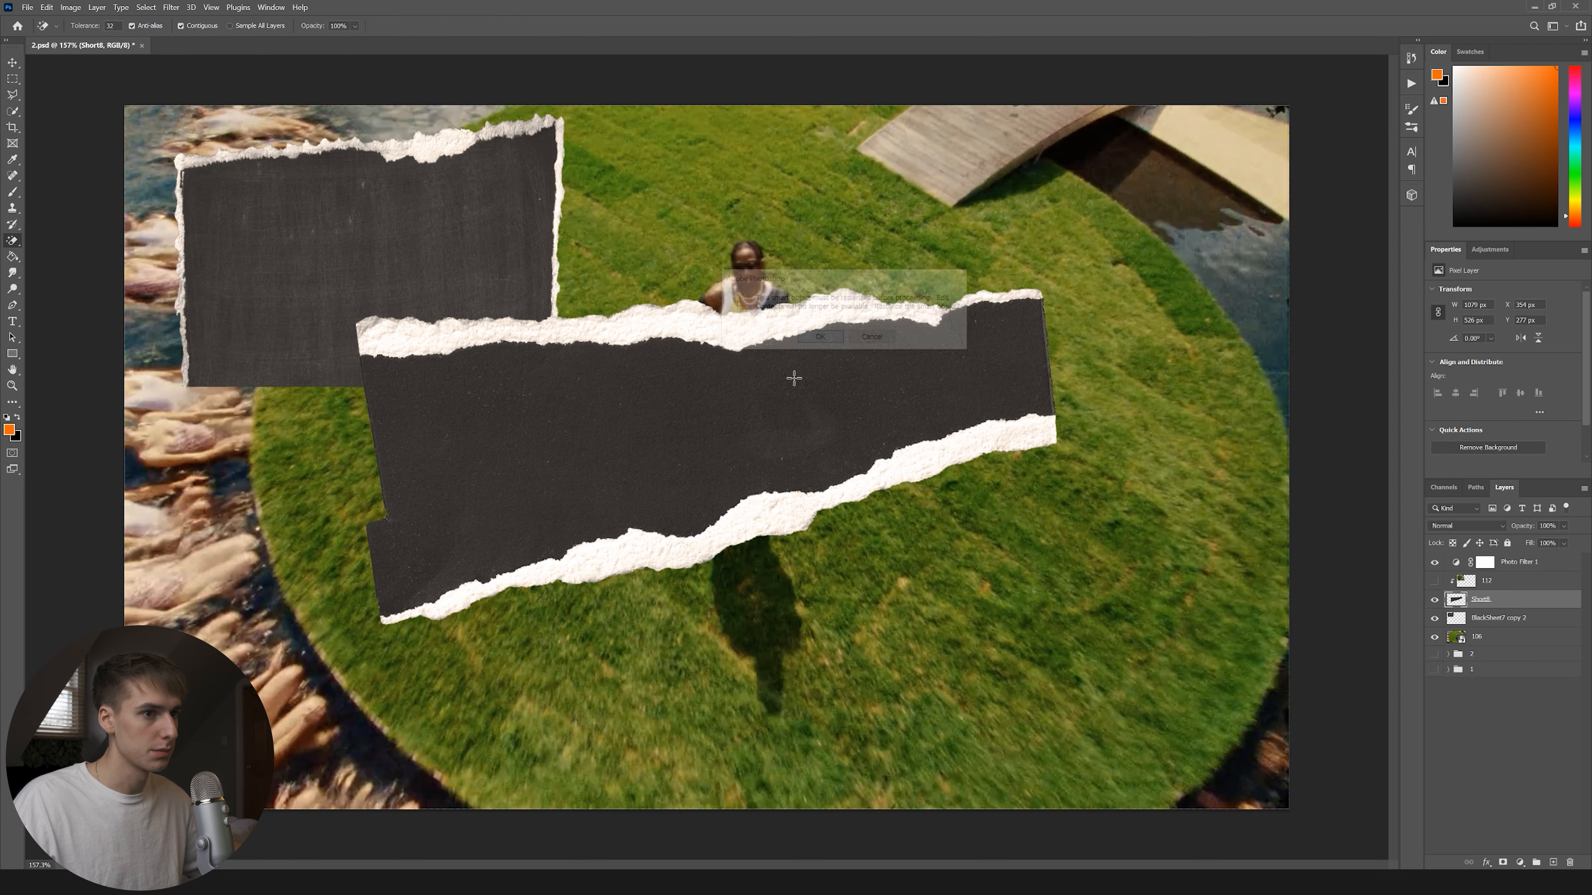
click(794, 378)
Select the small torn corner piece of the sheet and shift it right to line up.
key(m)
drag(1186, 384, 333, 702)
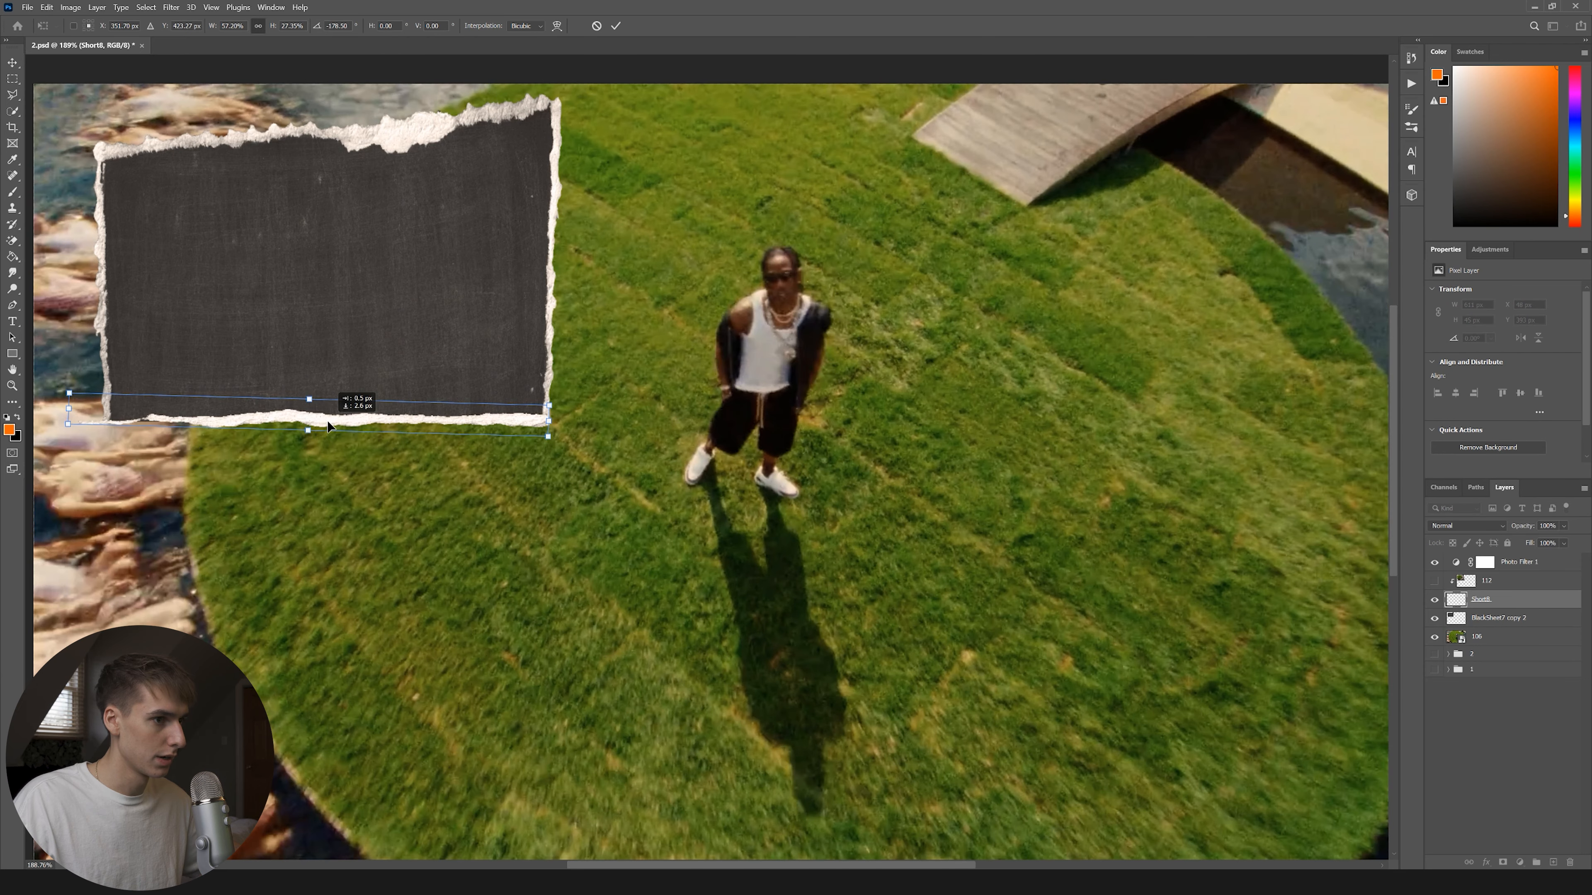
scroll(327, 421, up, 5)
drag(49, 376, 263, 503)
key(v)
drag(182, 442, 295, 441)
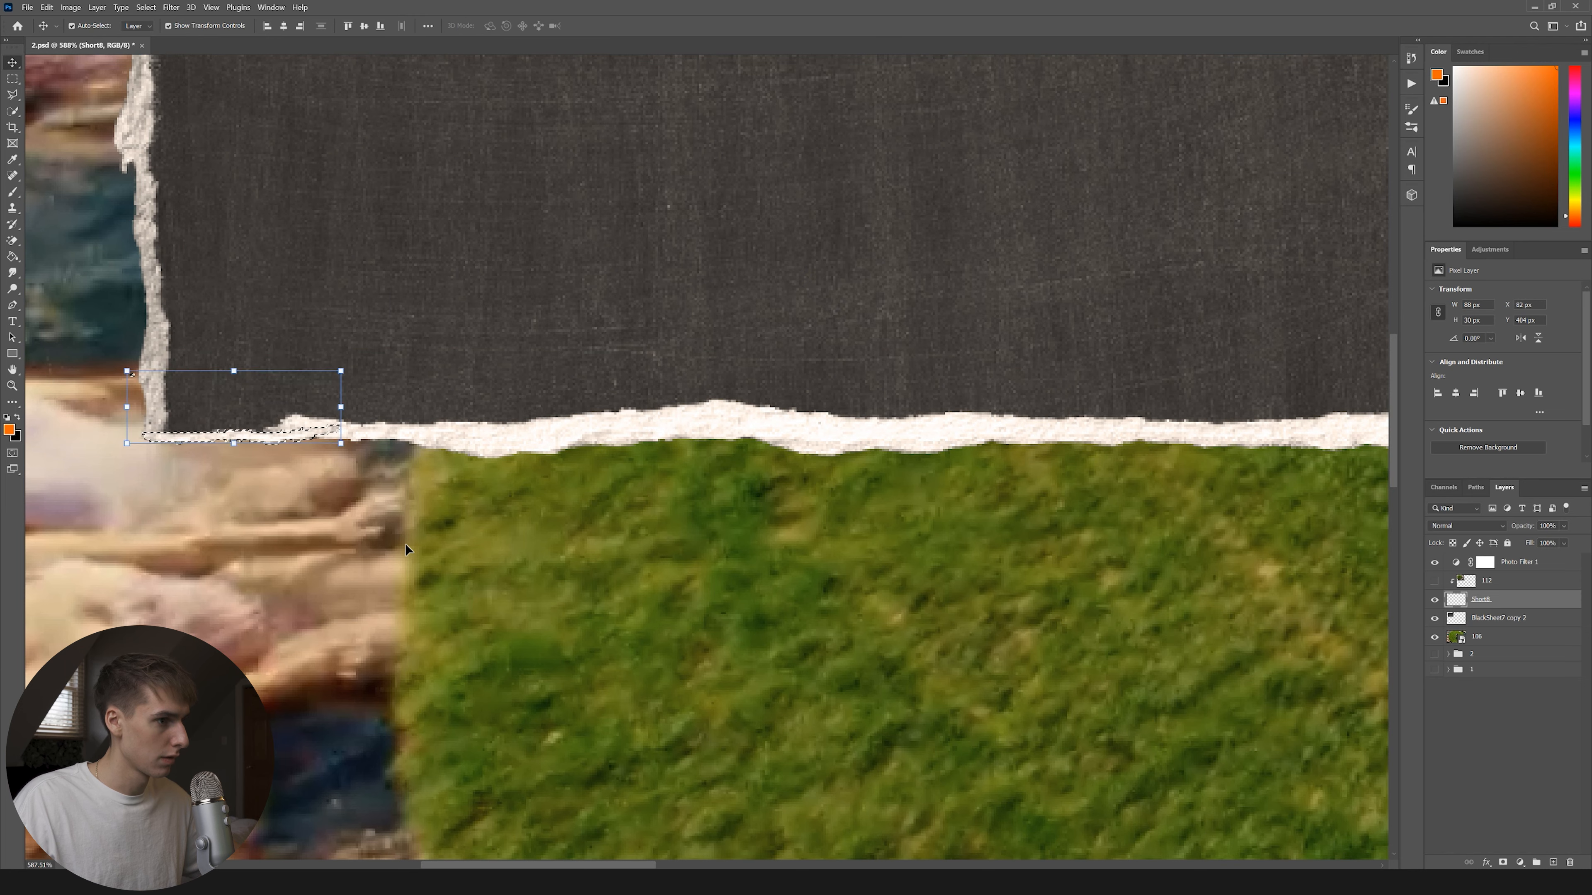
Move layer 112 above the paper frame, clip it inside, and reposition the photo.
click(406, 550)
key(ctrl+0)
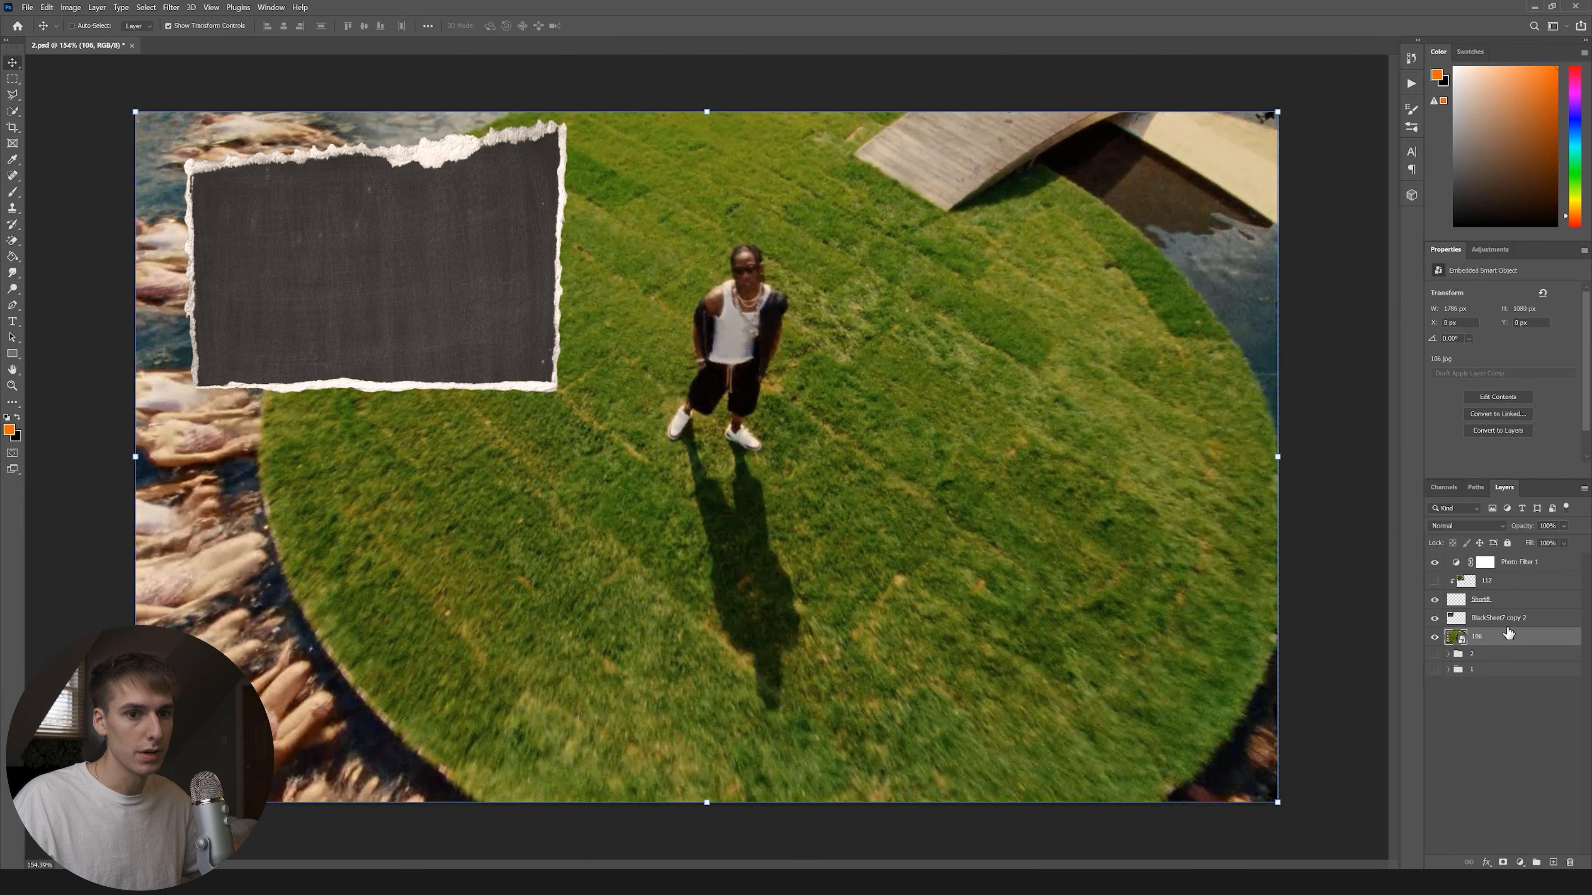
click(1517, 618)
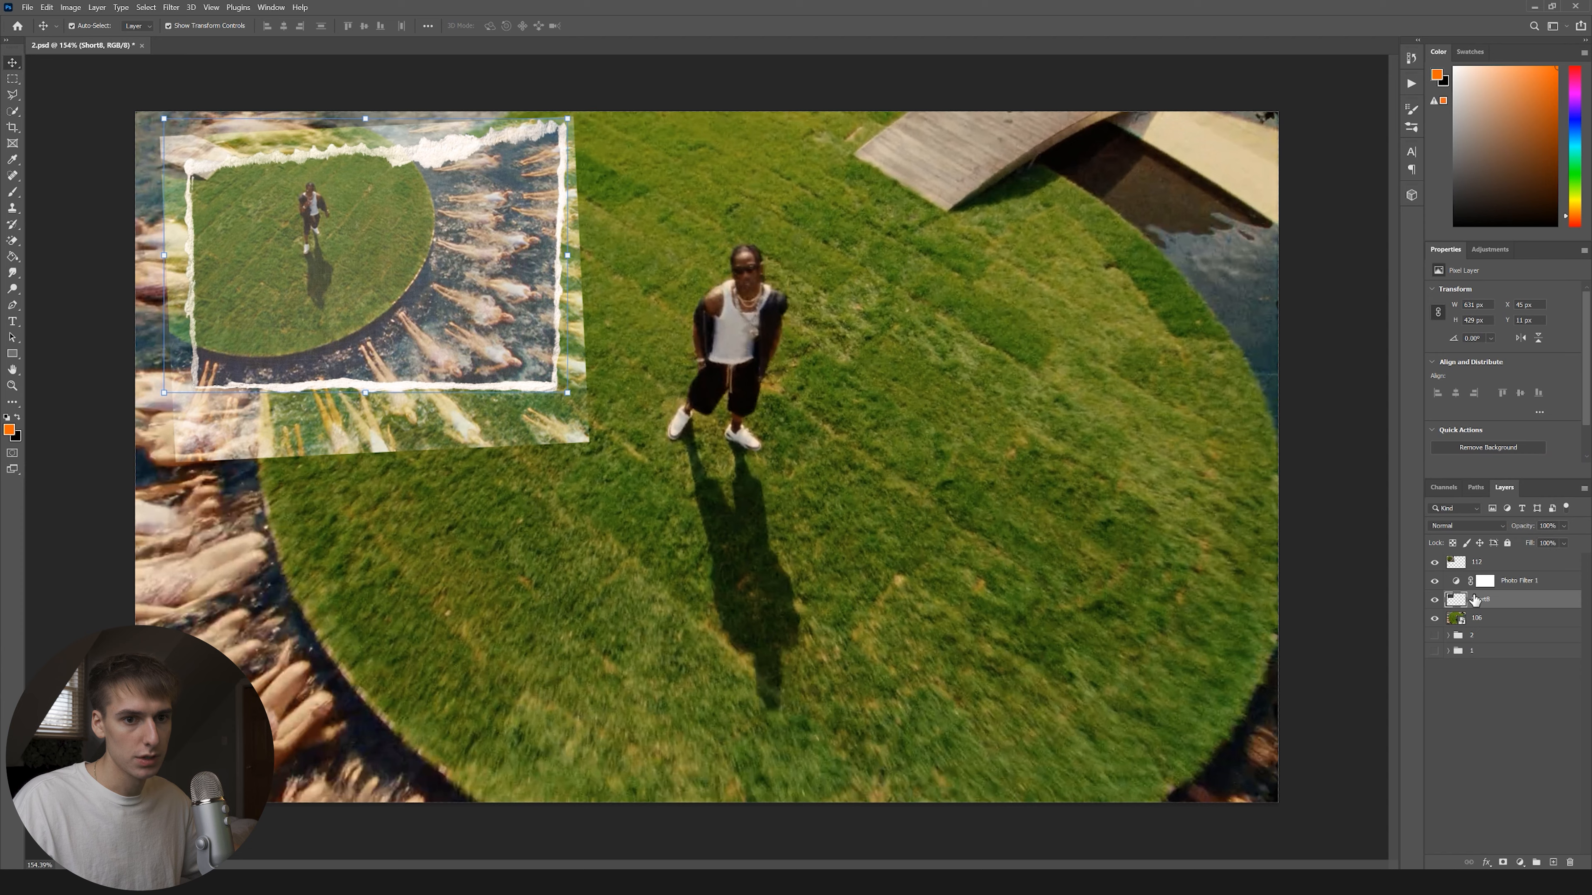
drag(1480, 561, 1483, 591)
alt+click(1495, 591)
scroll(313, 185, up, 1)
scroll(134, 375, down, 1)
drag(351, 247, 387, 260)
Rotate the framed photo and Short8 slightly counter-clockwise and nudge them left.
ctrl+click(1515, 603)
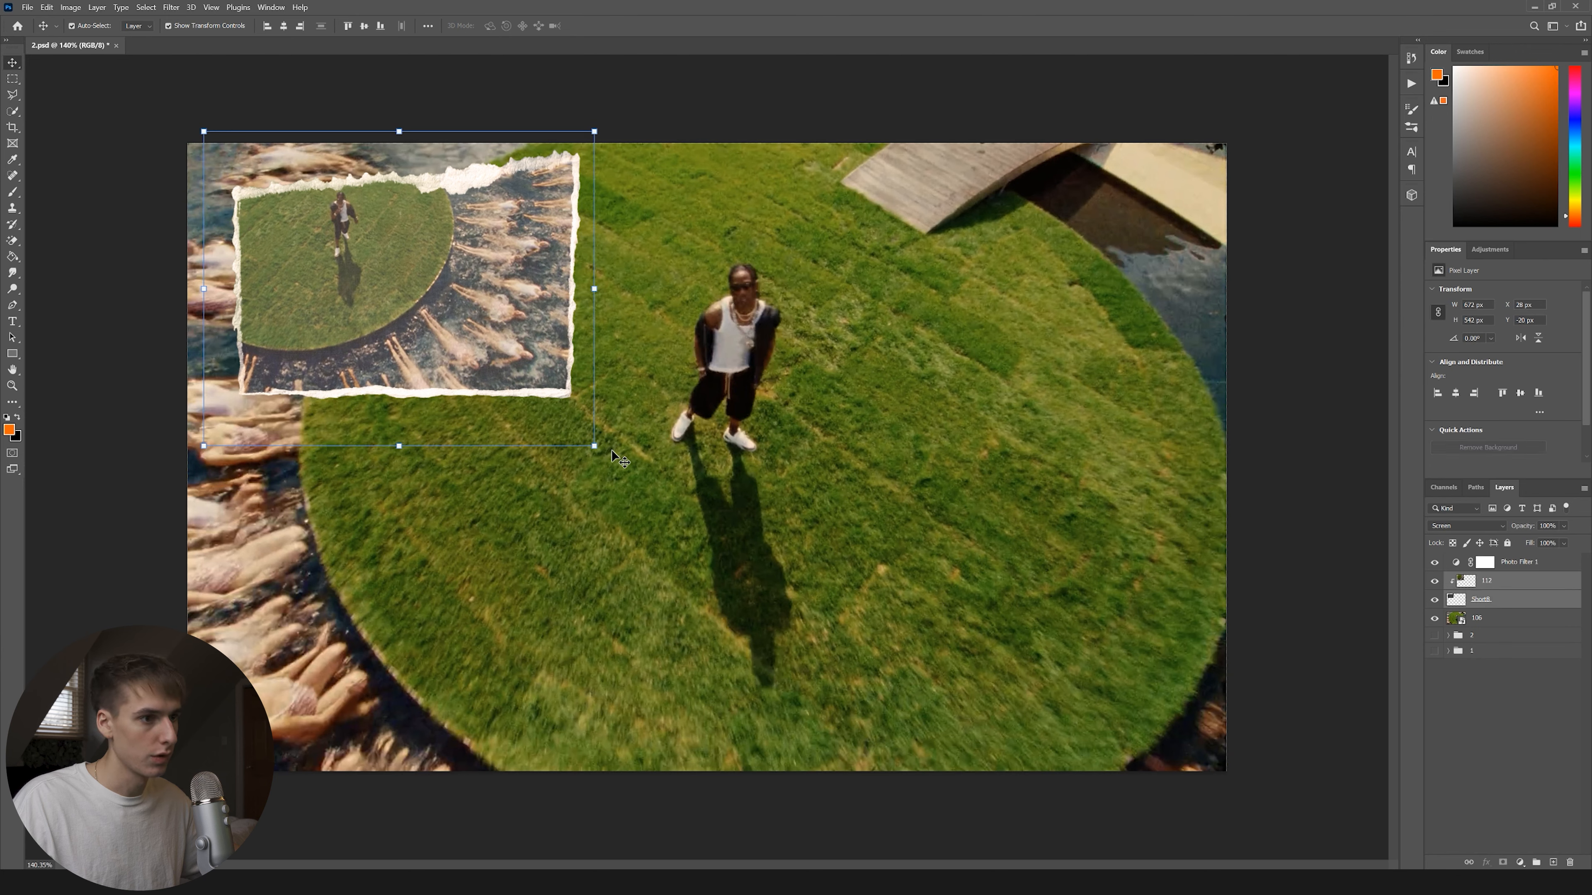
drag(600, 455, 611, 440)
drag(490, 343, 487, 357)
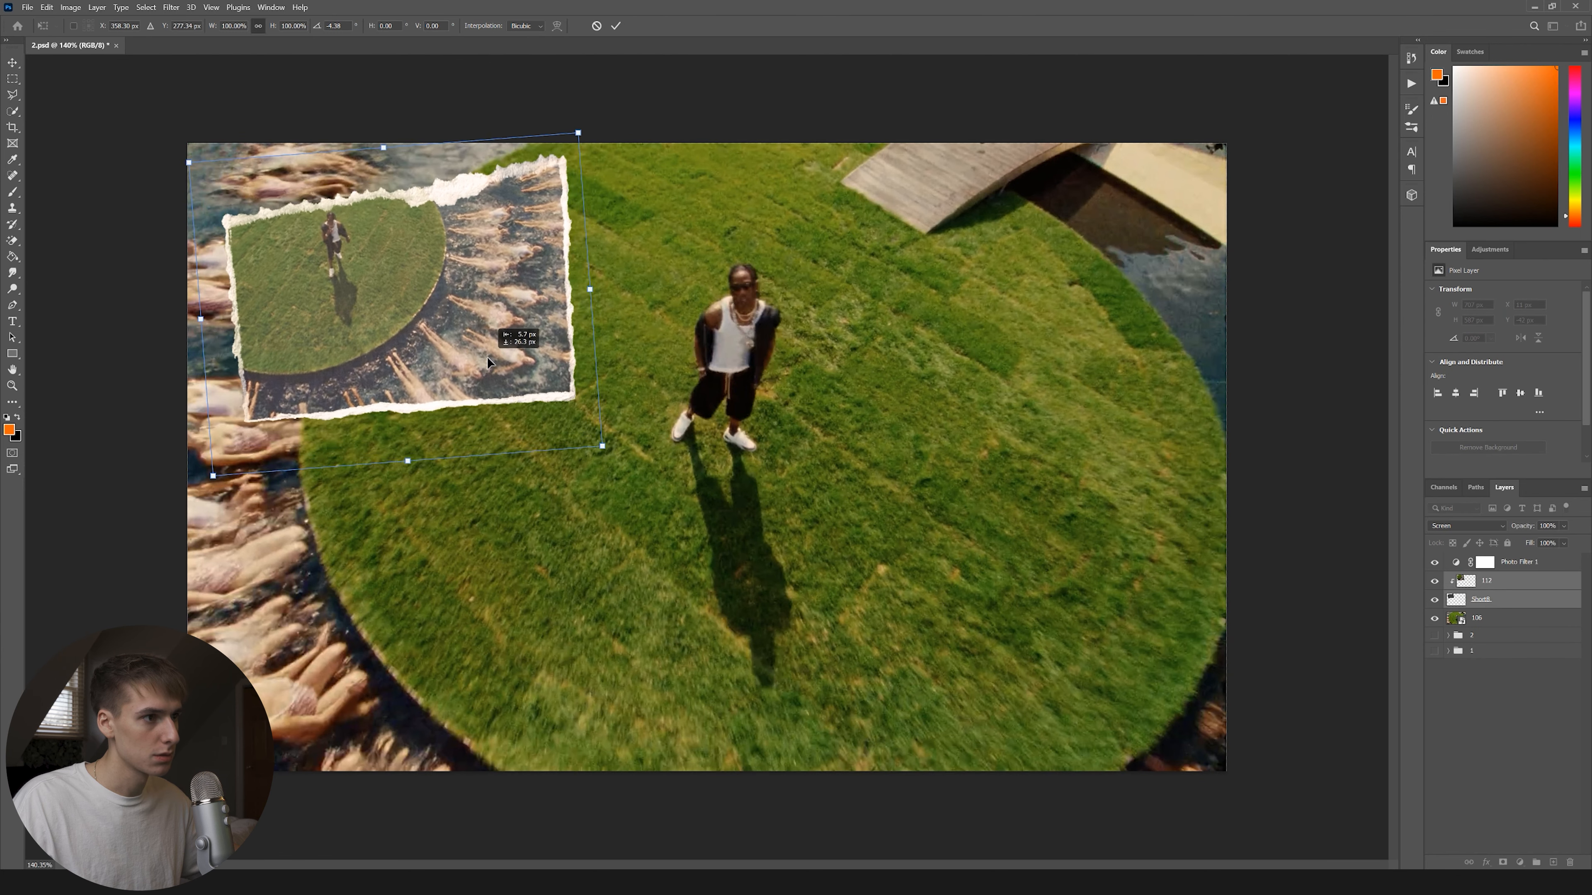
drag(488, 358, 470, 349)
click(1511, 624)
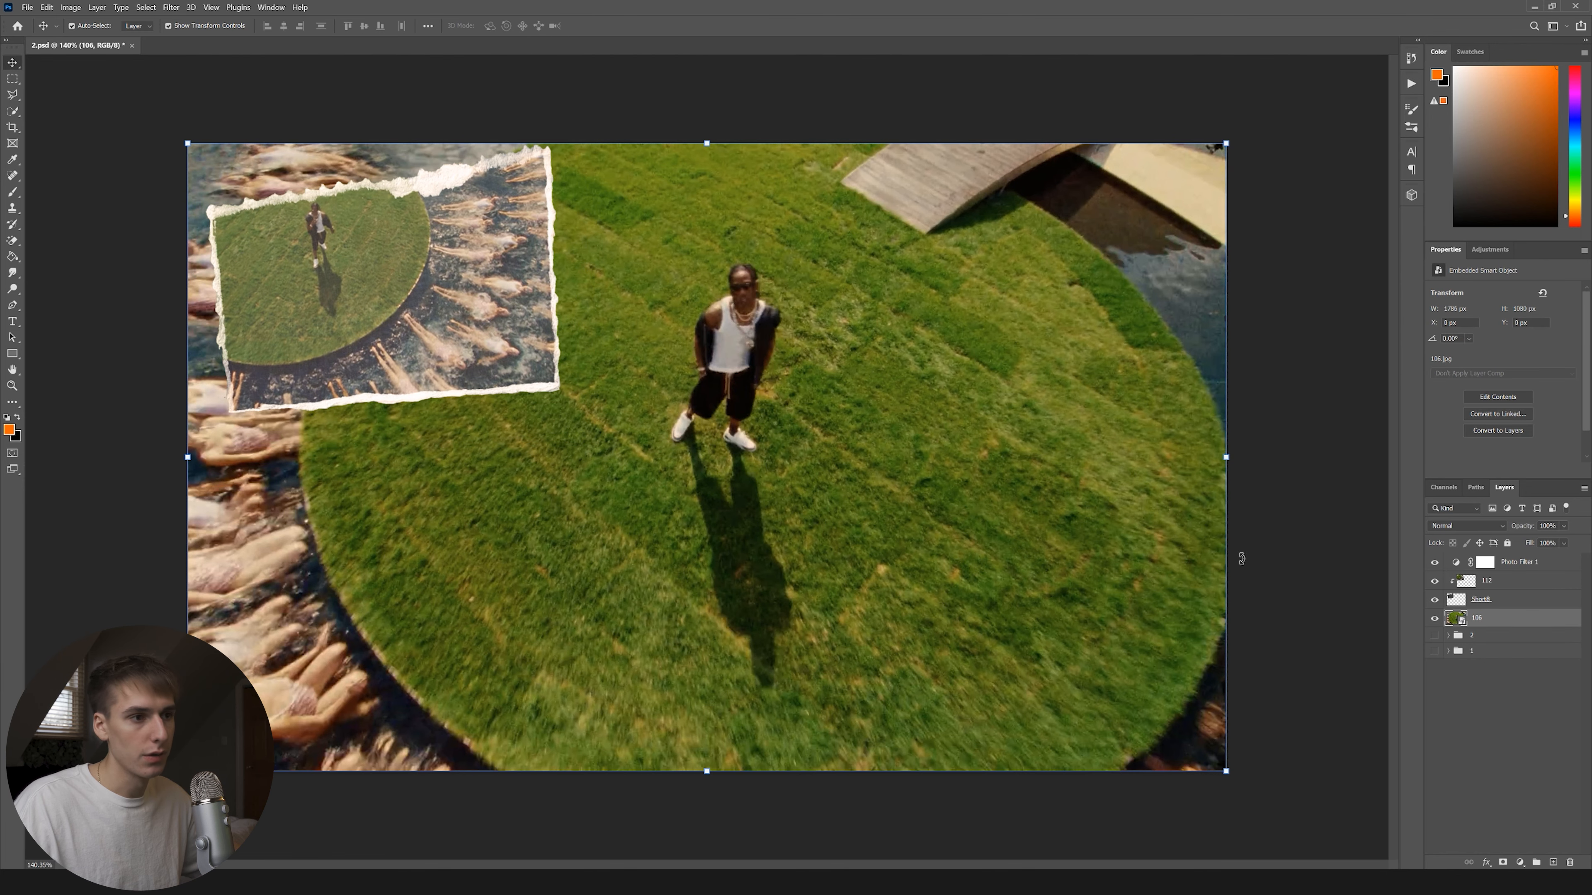
With the Bristle Smudge preset, smear the grass circle's right, lower-left, top and bottom edges.
key(b)
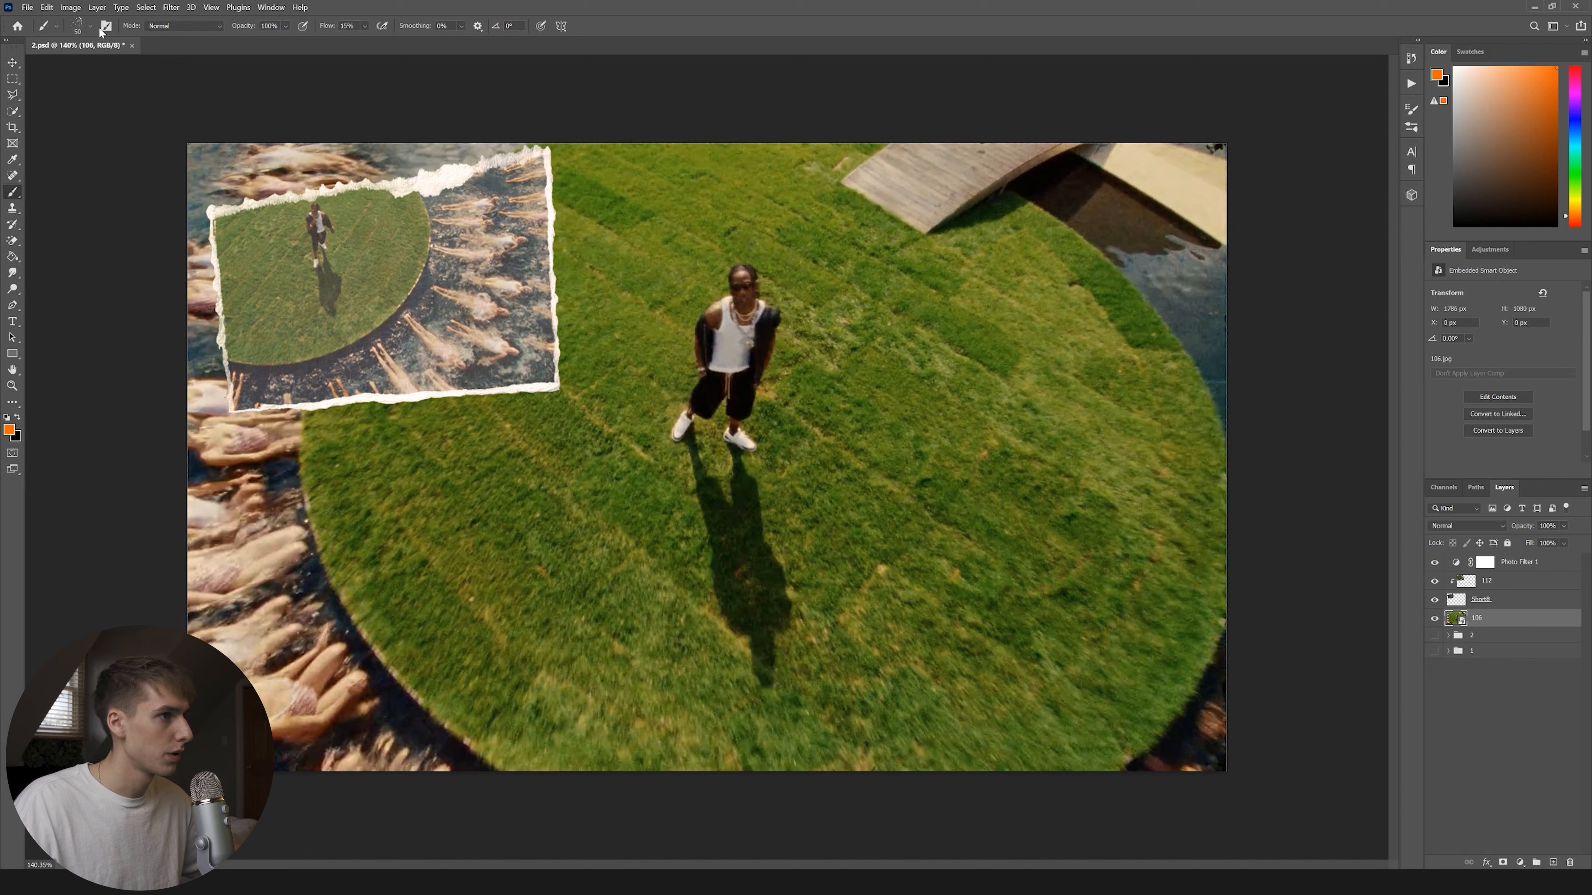
click(92, 33)
double_click(100, 351)
drag(1028, 213, 1058, 784)
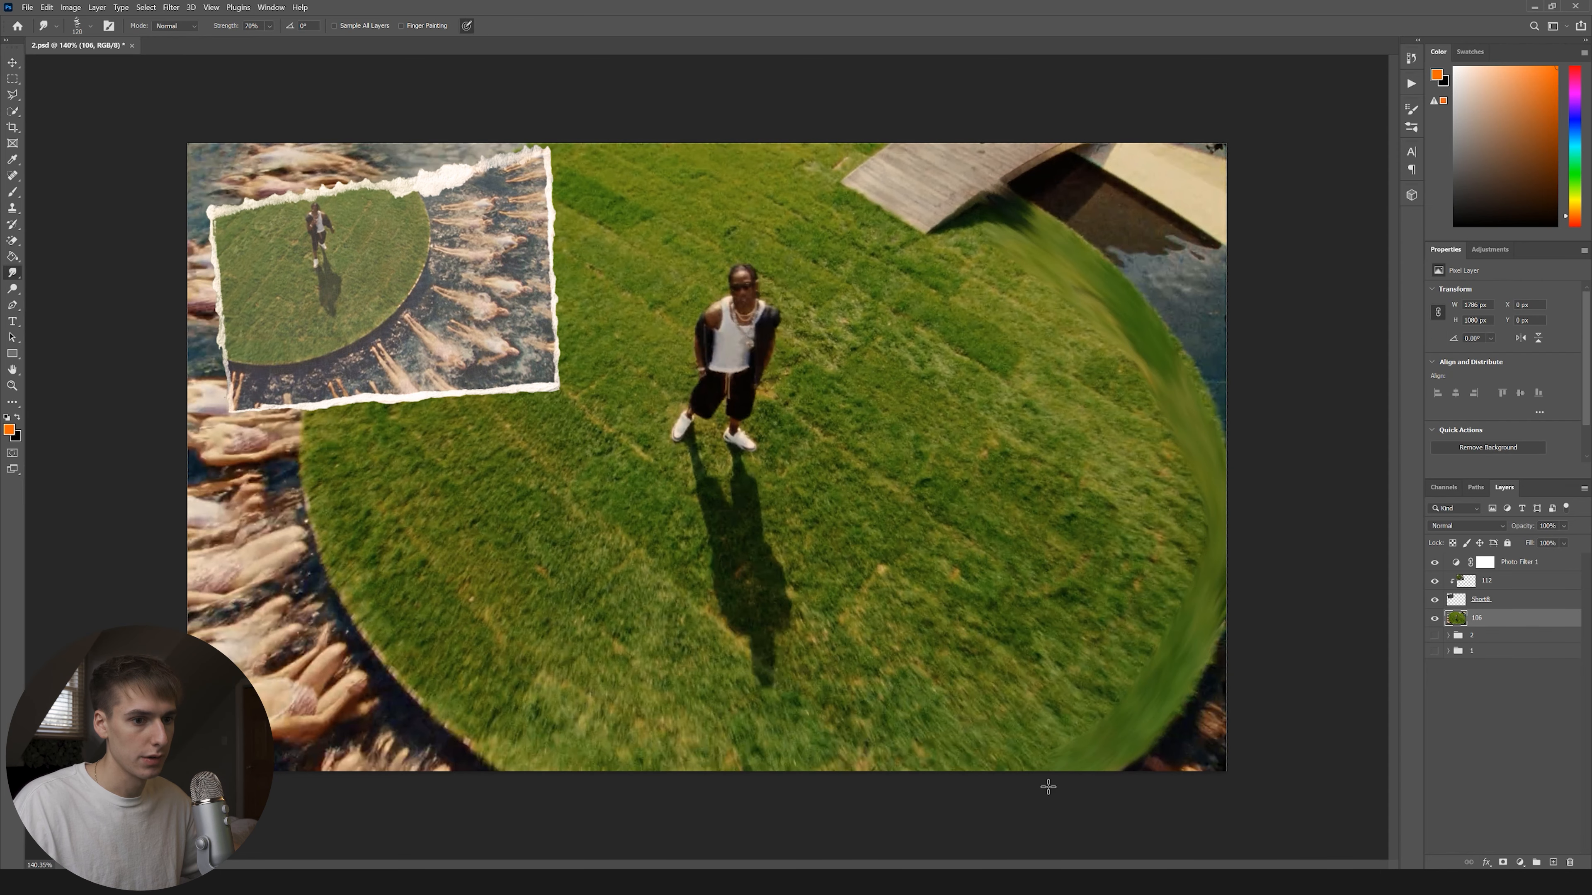
drag(495, 768, 374, 305)
drag(833, 148, 970, 240)
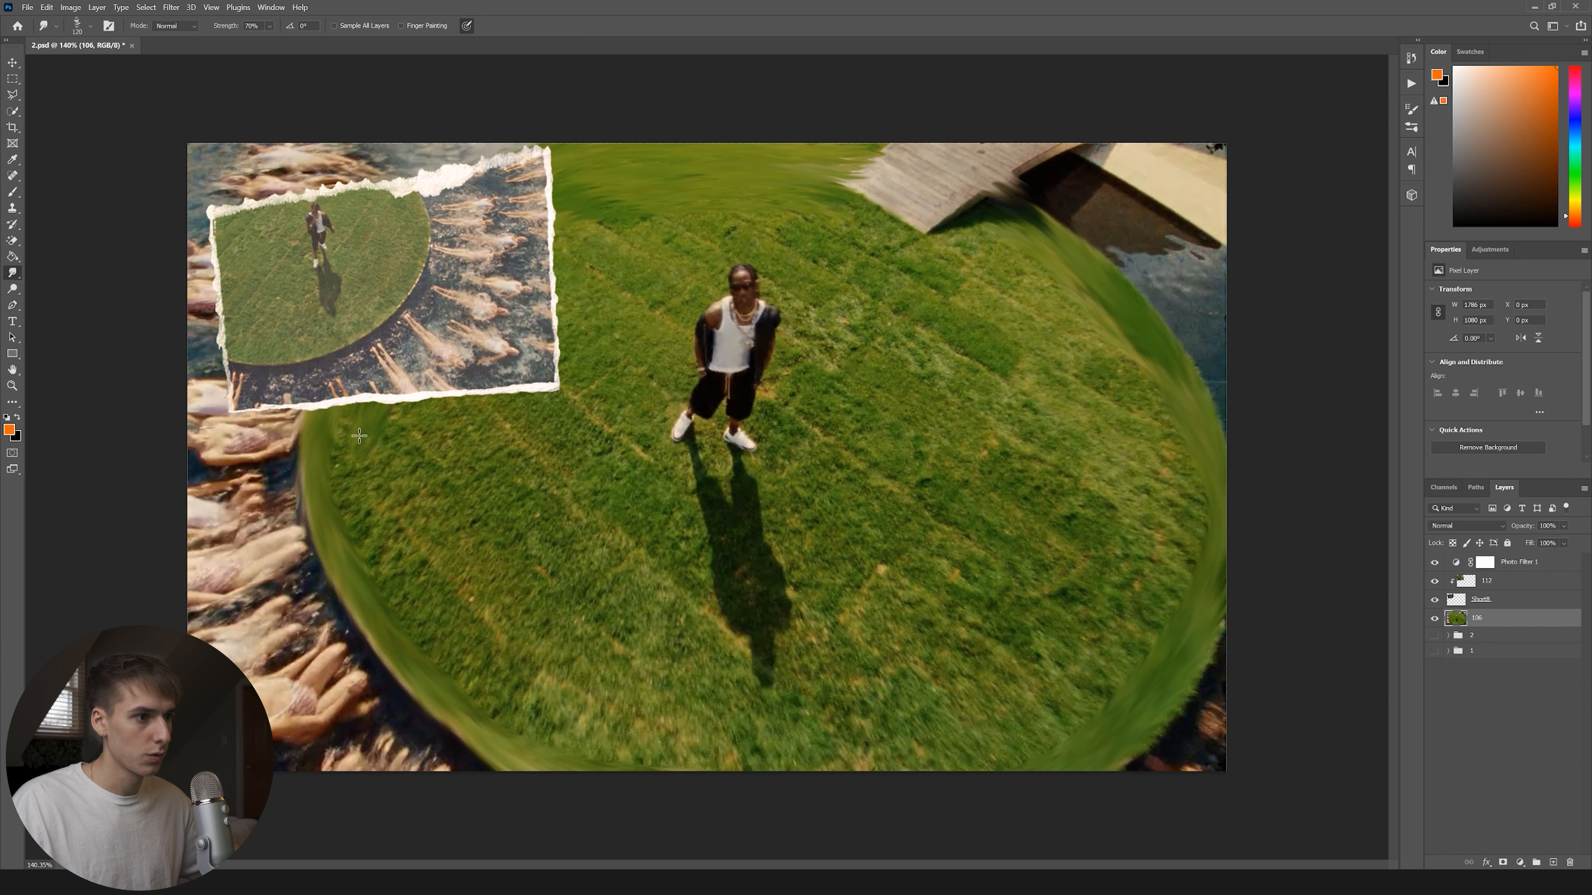
mouse_move(360, 526)
mouse_down()
mouse_move(446, 653)
mouse_move(614, 747)
mouse_move(701, 768)
mouse_move(961, 757)
mouse_move(1085, 710)
mouse_move(1125, 675)
mouse_move(1170, 585)
mouse_move(1190, 461)
mouse_move(1154, 388)
mouse_move(852, 208)
mouse_move(1059, 312)
mouse_move(1141, 444)
mouse_up()
Smudge along the bridge and lower grass edges, undoing one bad stroke, then switch to File Explorer.
mouse_move(842, 188)
mouse_down()
mouse_move(1022, 286)
mouse_move(1083, 335)
mouse_move(1147, 464)
mouse_up()
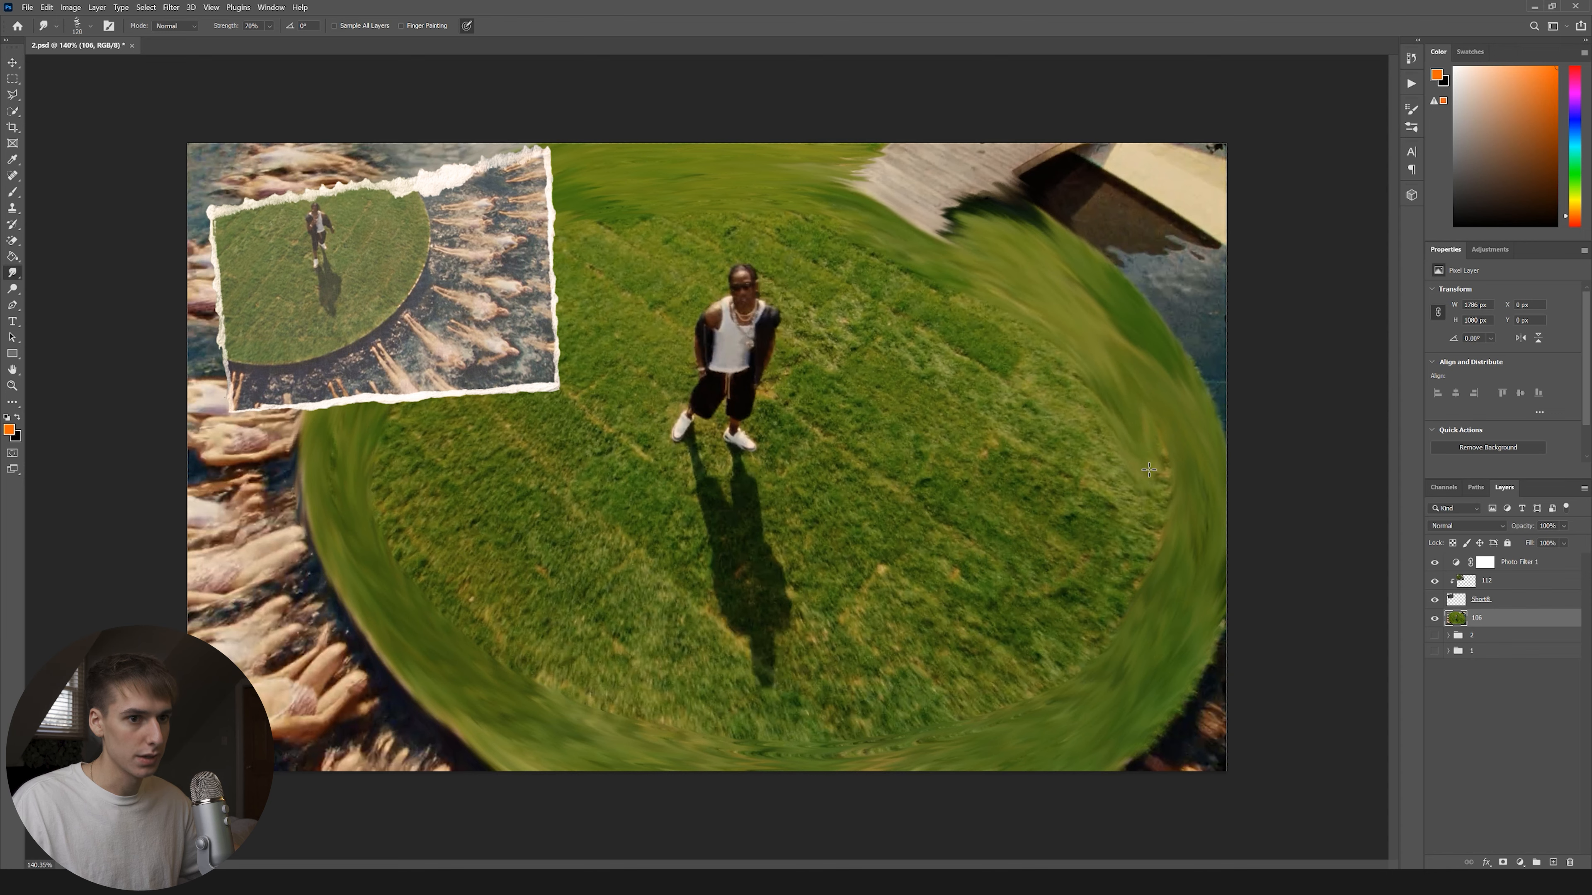
drag(1133, 565, 978, 687)
key(ctrl+z)
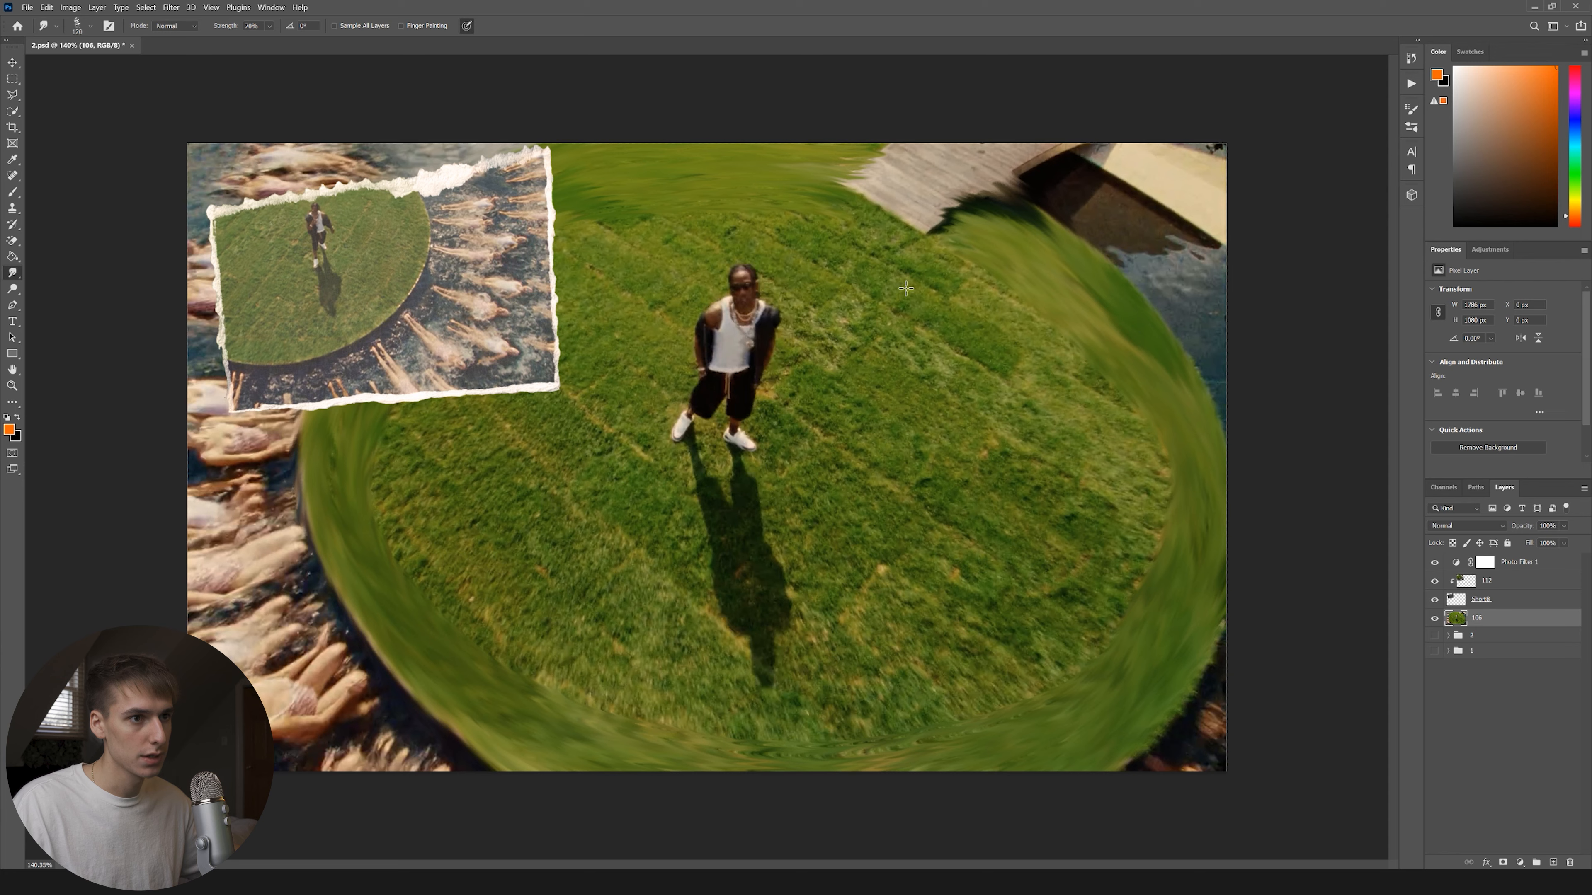
mouse_move(876, 222)
mouse_down()
mouse_move(1010, 298)
mouse_move(1106, 385)
mouse_up()
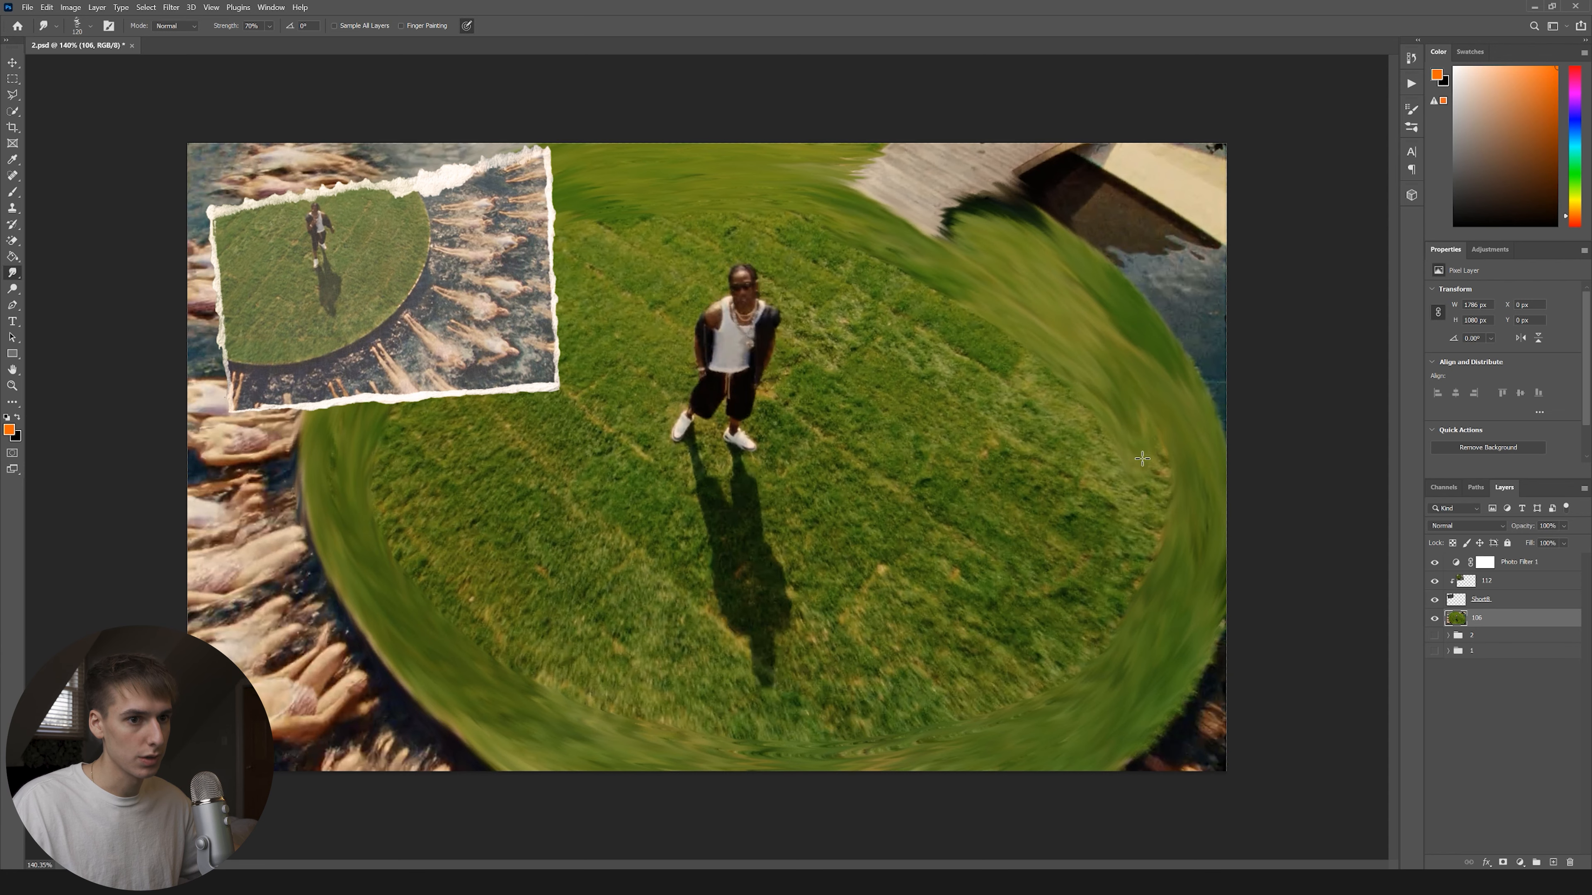
drag(1150, 517, 508, 649)
key(alt+Tab)
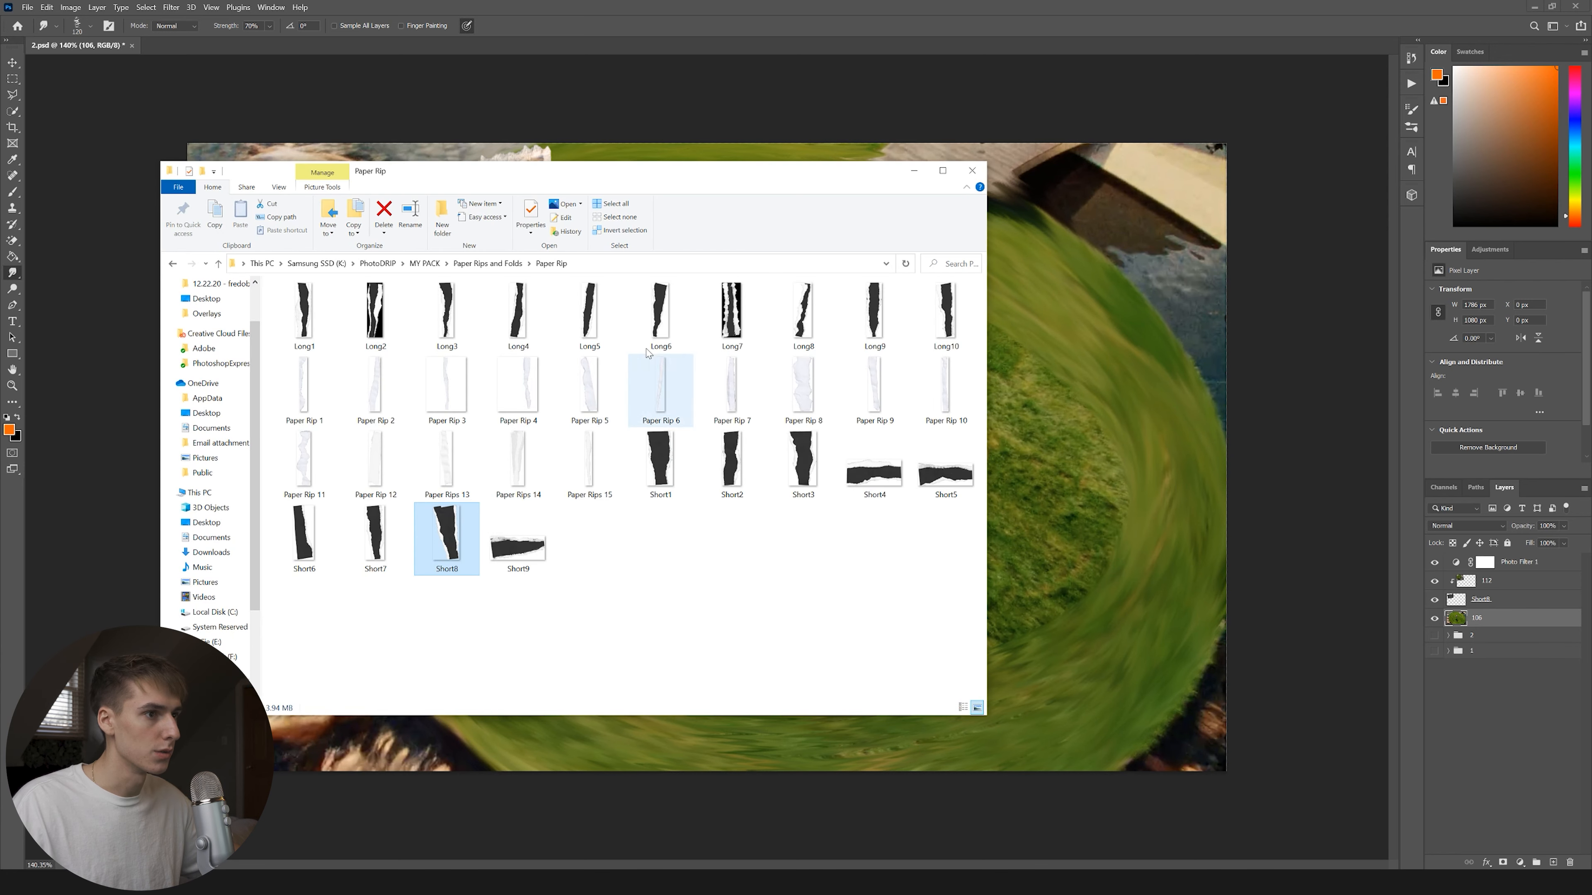
Place the Black Scratch14 texture and stretch it to cover the whole canvas.
click(488, 263)
drag(901, 465, 885, 465)
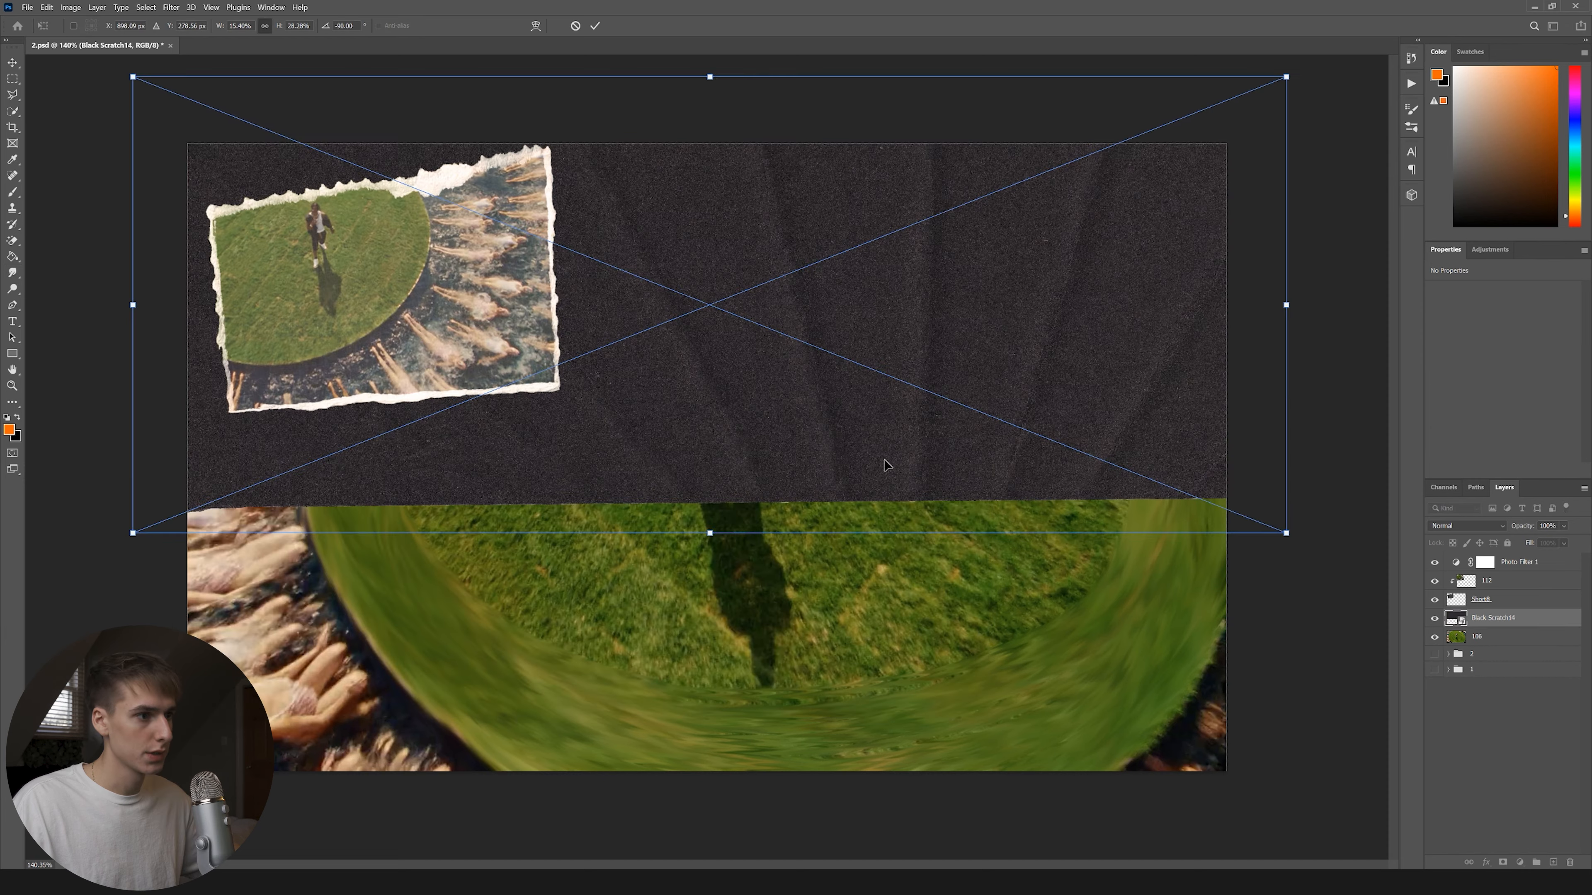
drag(693, 546, 694, 863)
key(Return)
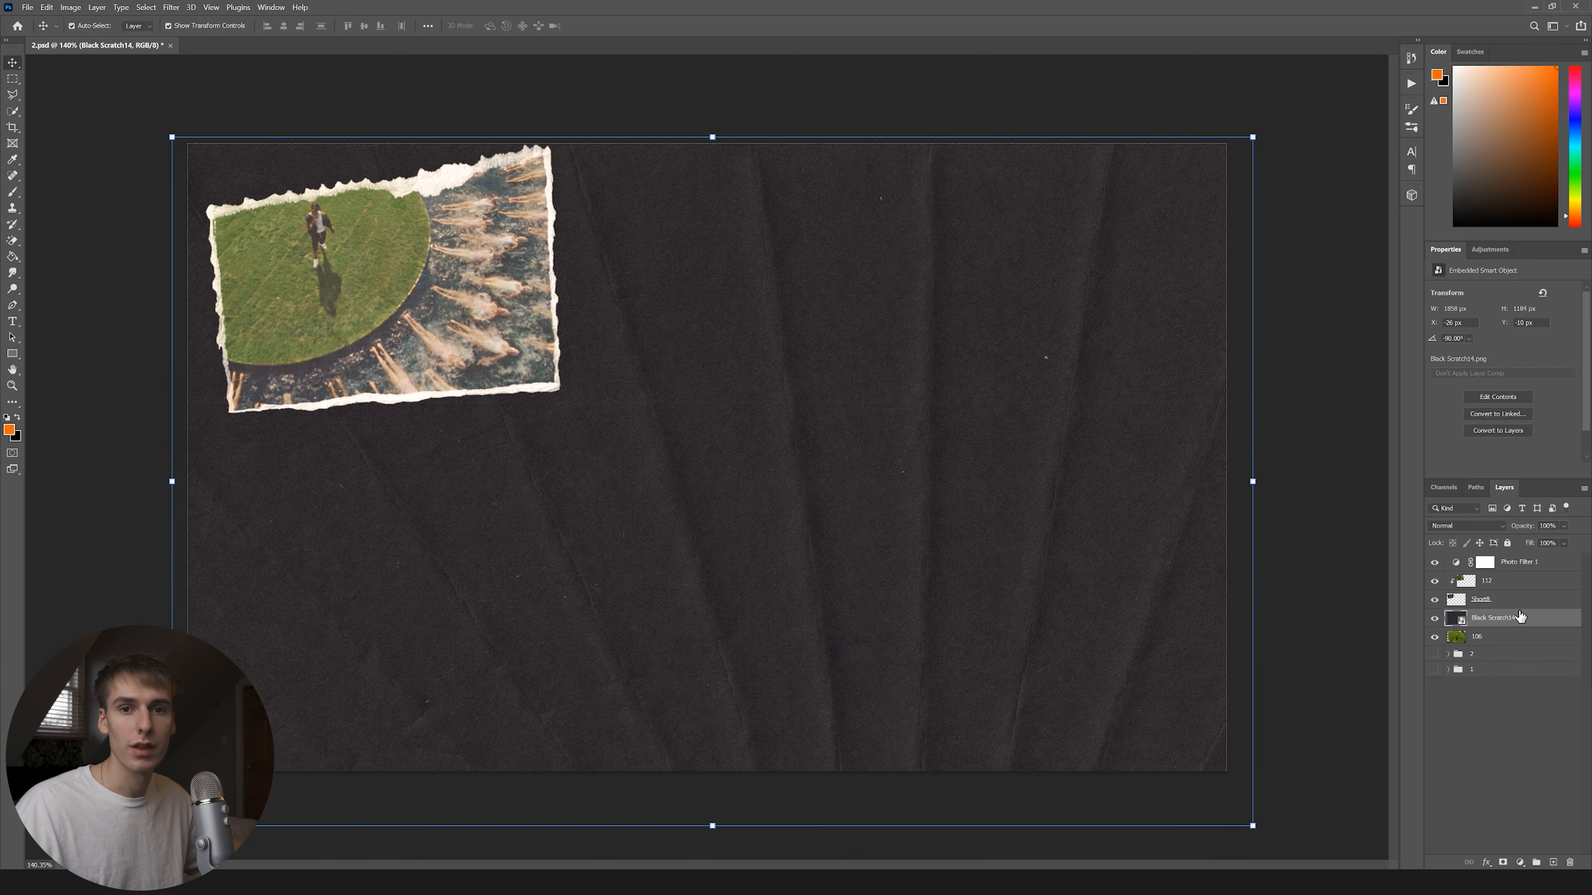
Set the texture layer to Lighten blend mode and return to the Premiere project.
right_click(1504, 634)
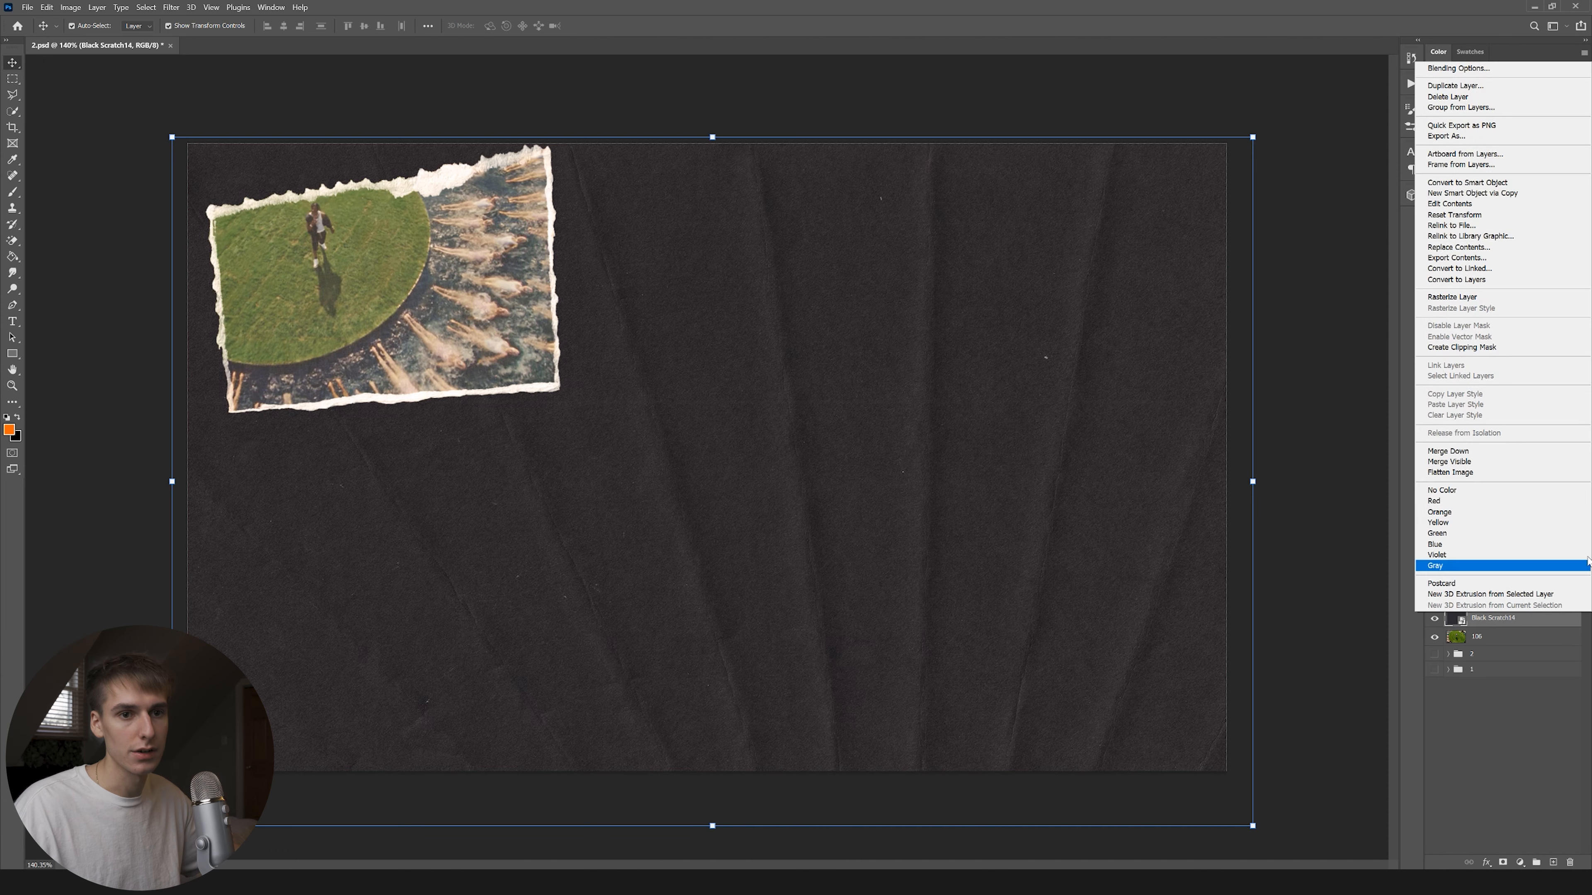
click(1466, 526)
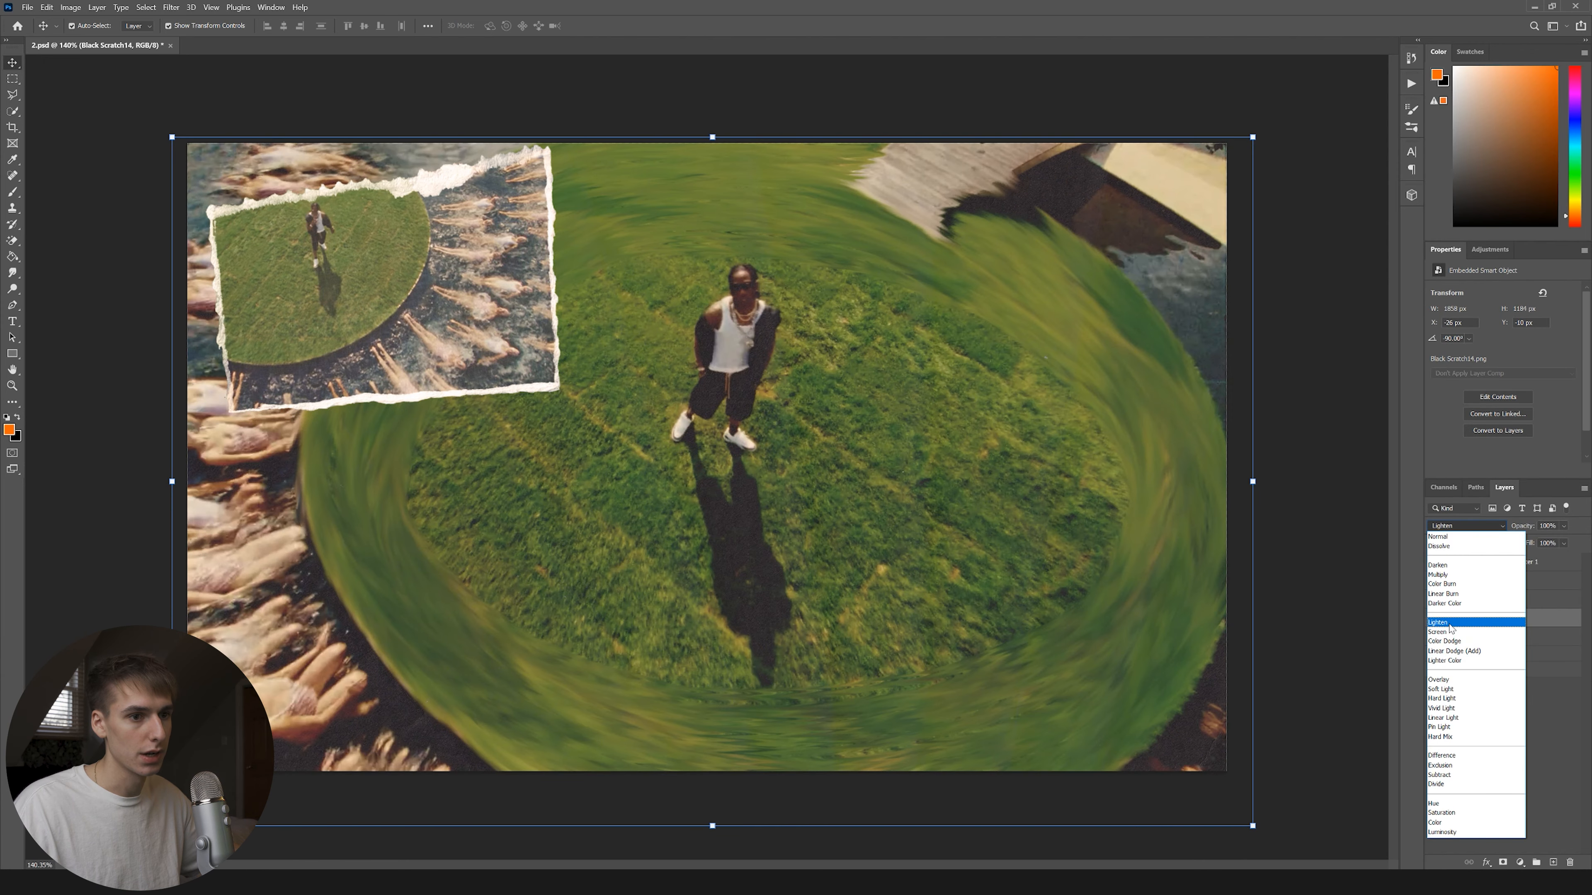
click(1449, 624)
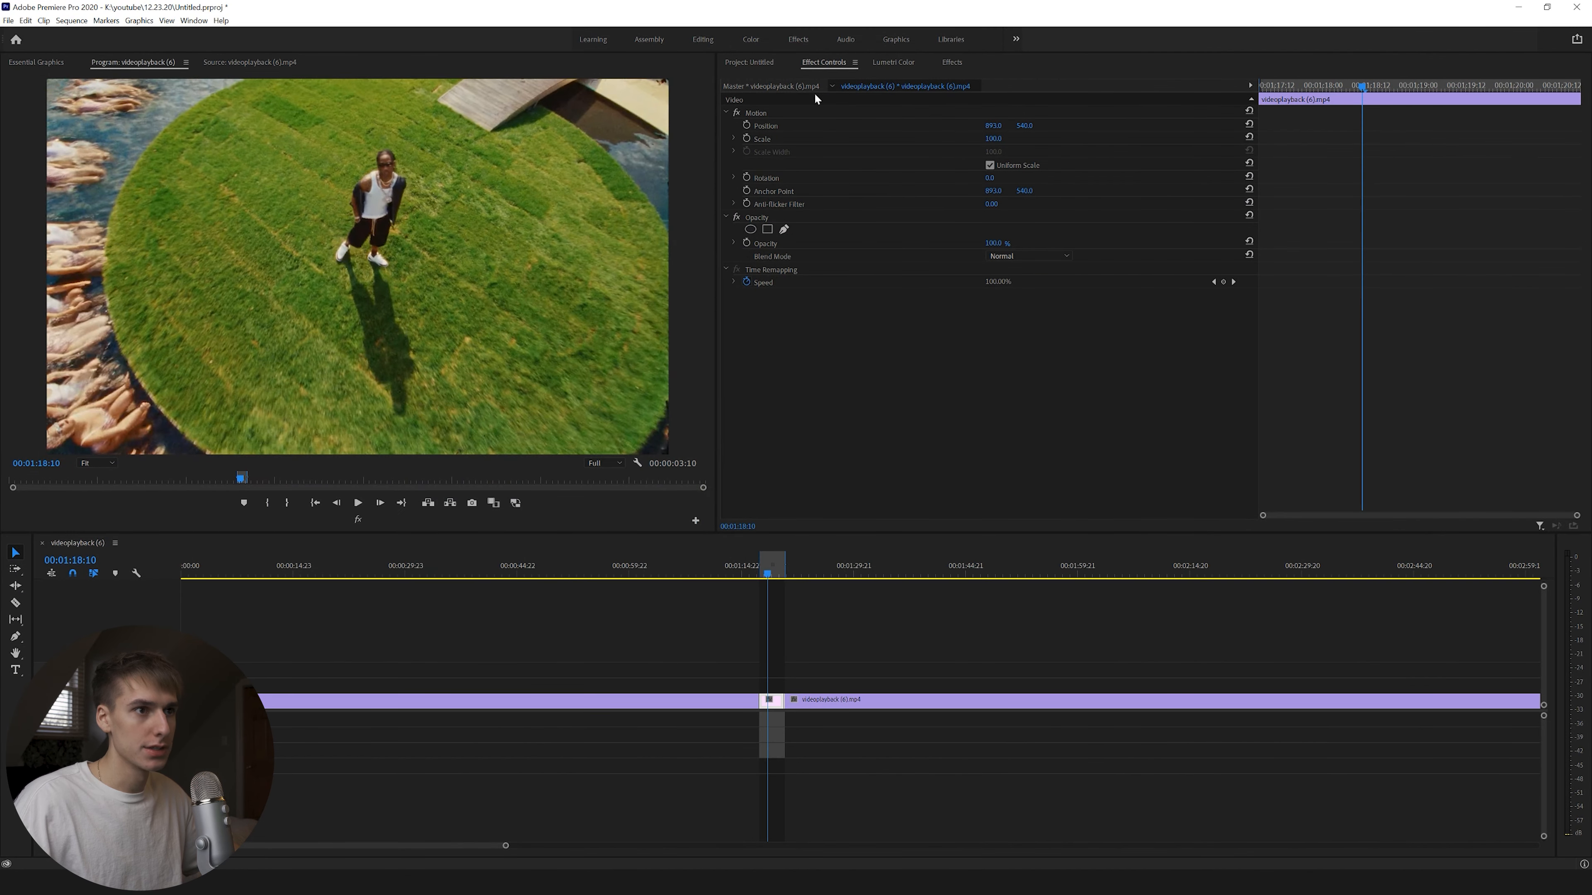
click(761, 62)
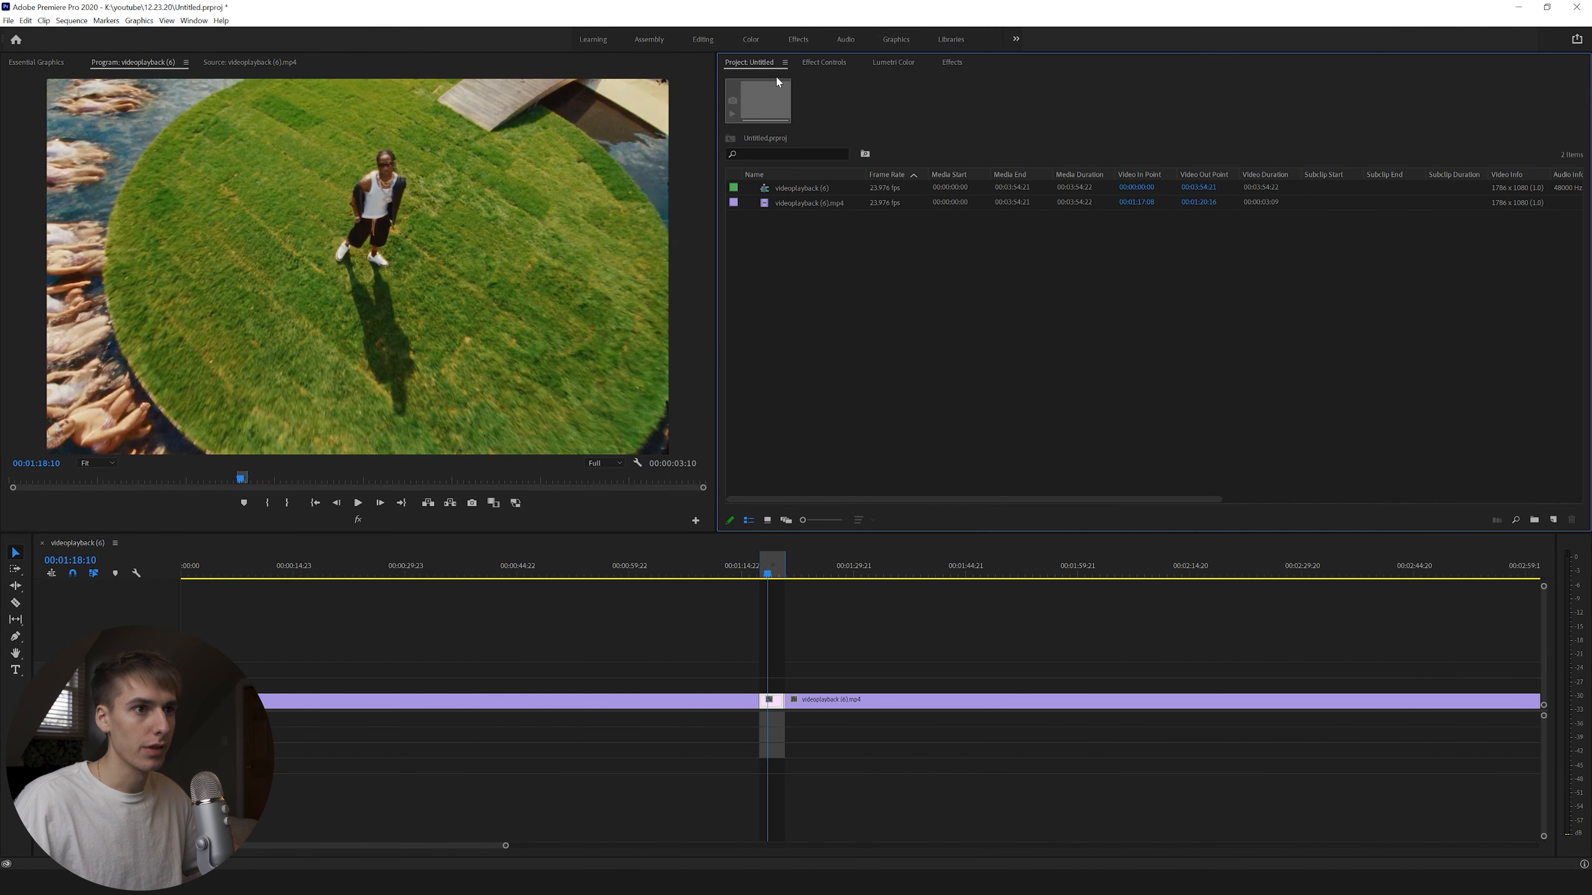
Import 1.jpg, 2.jpg and 3.jpg from the Samsung SSD drive into the project.
double_click(881, 260)
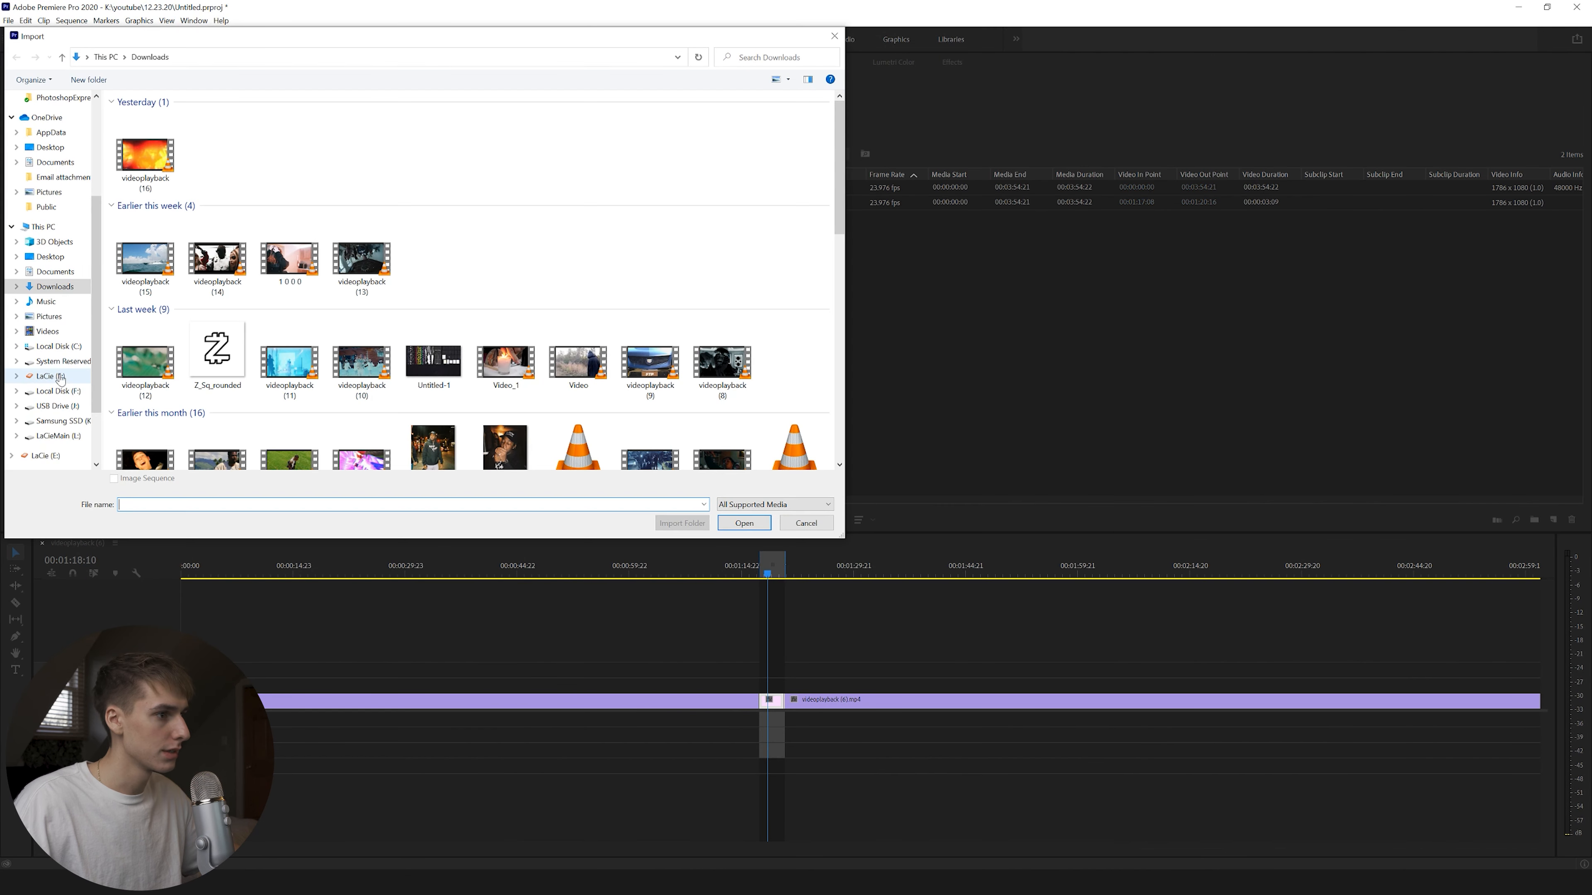
click(60, 421)
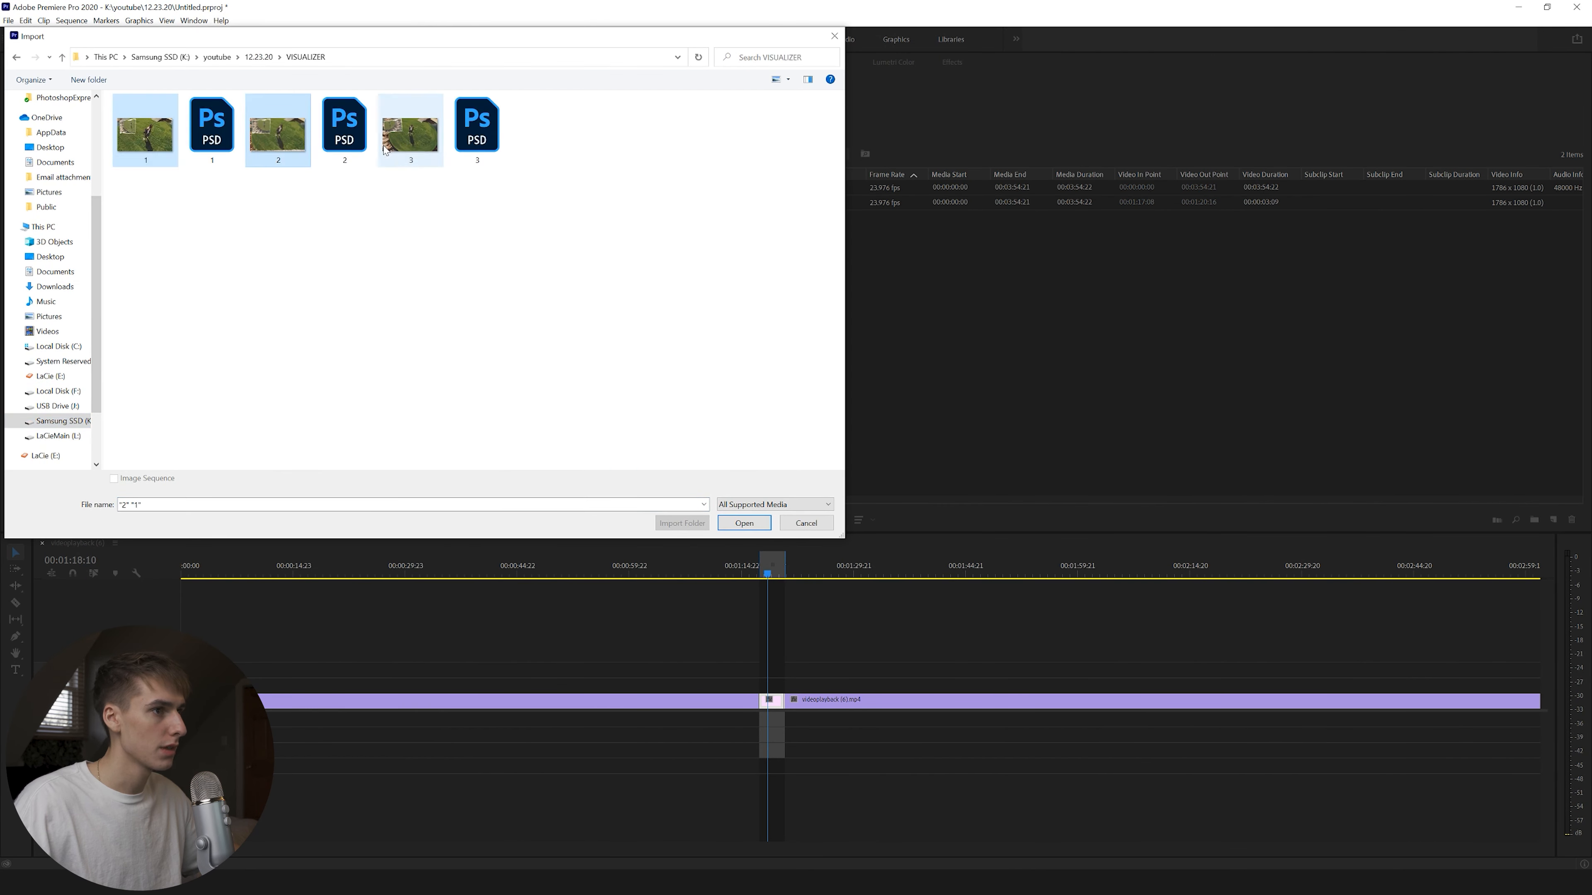
ctrl+click(413, 130)
click(744, 523)
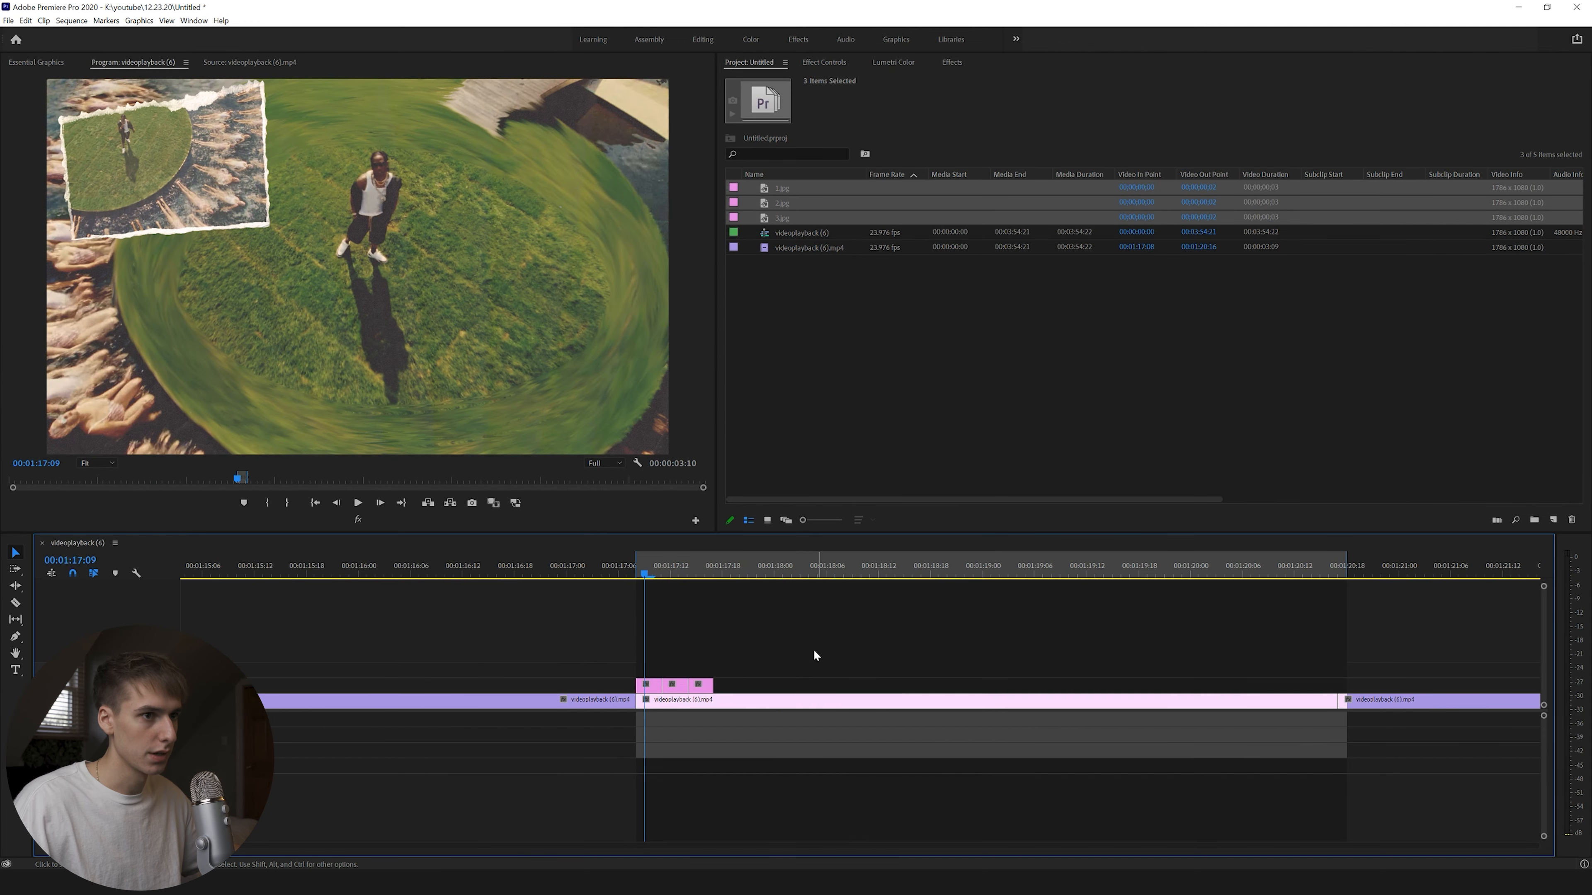
Drag the three stills onto track V3 above the video clip.
mouse_move(705, 690)
mouse_down()
mouse_move(653, 669)
mouse_move(704, 671)
mouse_up()
drag(683, 572, 692, 571)
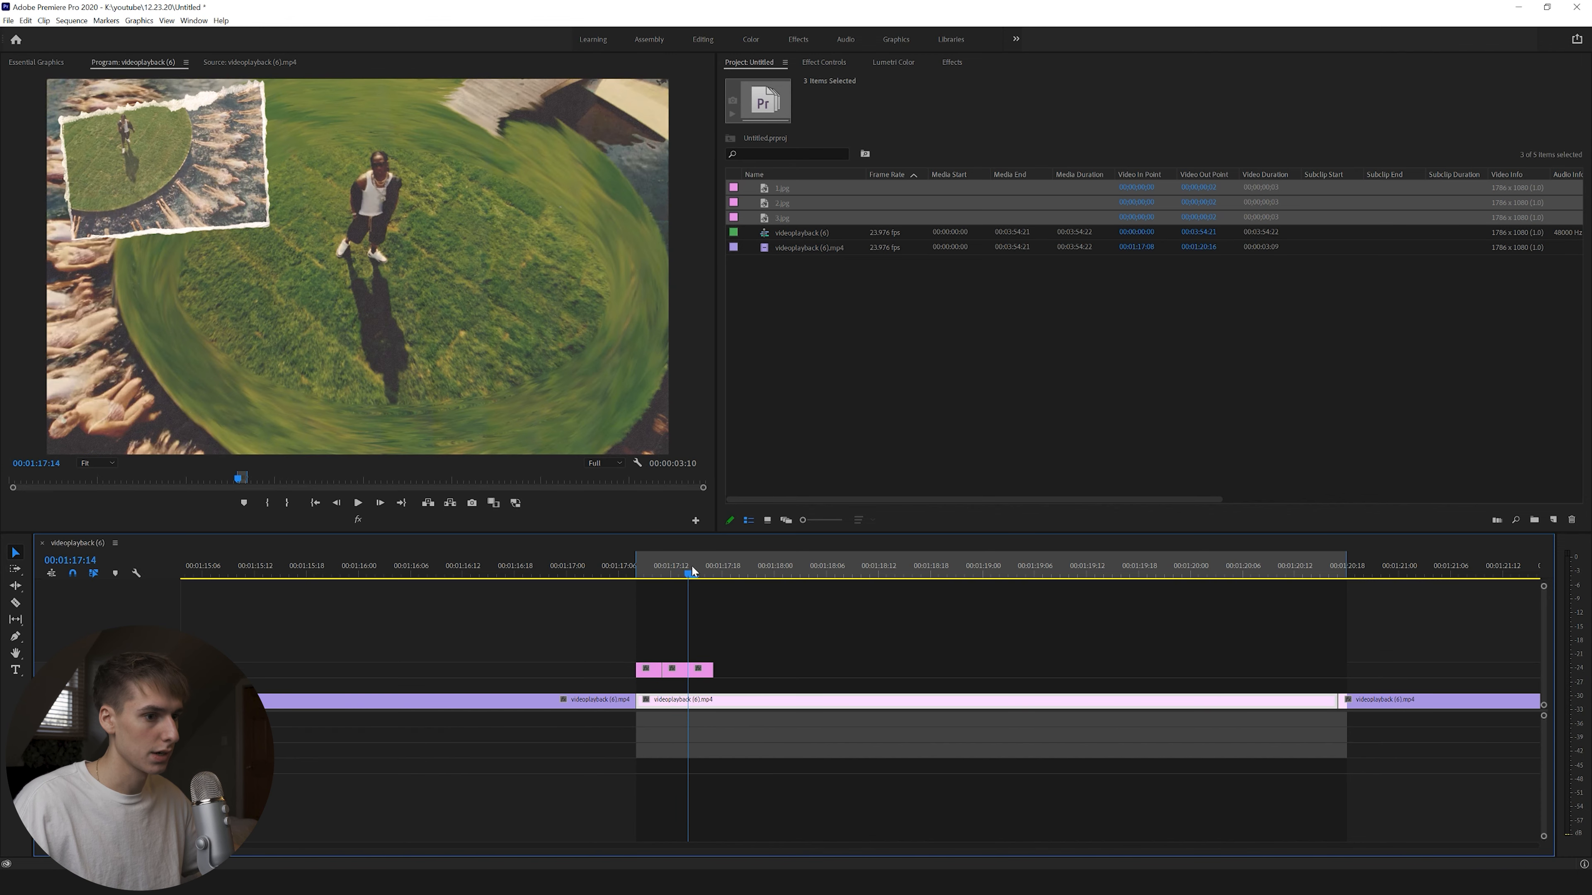
drag(808, 636, 716, 677)
key(ctrl+z)
drag(884, 671, 879, 671)
mouse_move(675, 670)
mouse_down()
mouse_move(761, 669)
mouse_move(687, 673)
mouse_up()
Trim 1.jpg, butt 2.jpg and 3.jpg against it, and scrub through the sequence.
drag(761, 671, 702, 671)
mouse_move(874, 672)
mouse_down()
mouse_move(752, 673)
mouse_move(870, 671)
mouse_up()
click(788, 564)
mouse_move(788, 566)
mouse_down()
mouse_move(663, 568)
mouse_move(835, 568)
mouse_move(638, 573)
mouse_move(767, 568)
mouse_up()
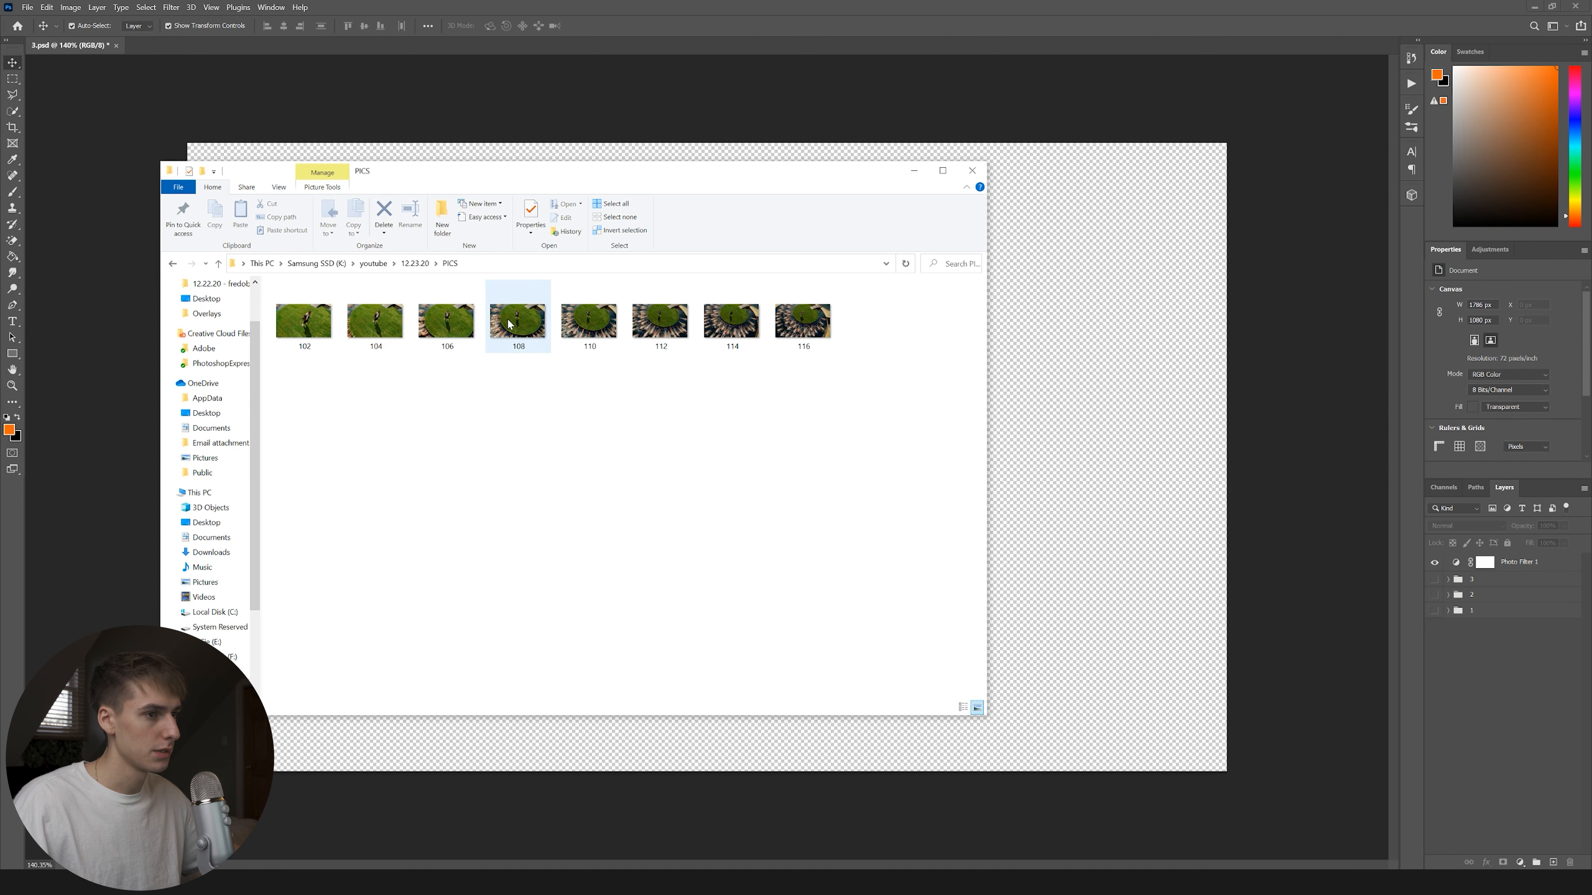
Place picture 108 on the canvas and rotate a white paper 90° over the top-left inset.
click(532, 323)
drag(533, 323, 1087, 412)
key(alt+Tab)
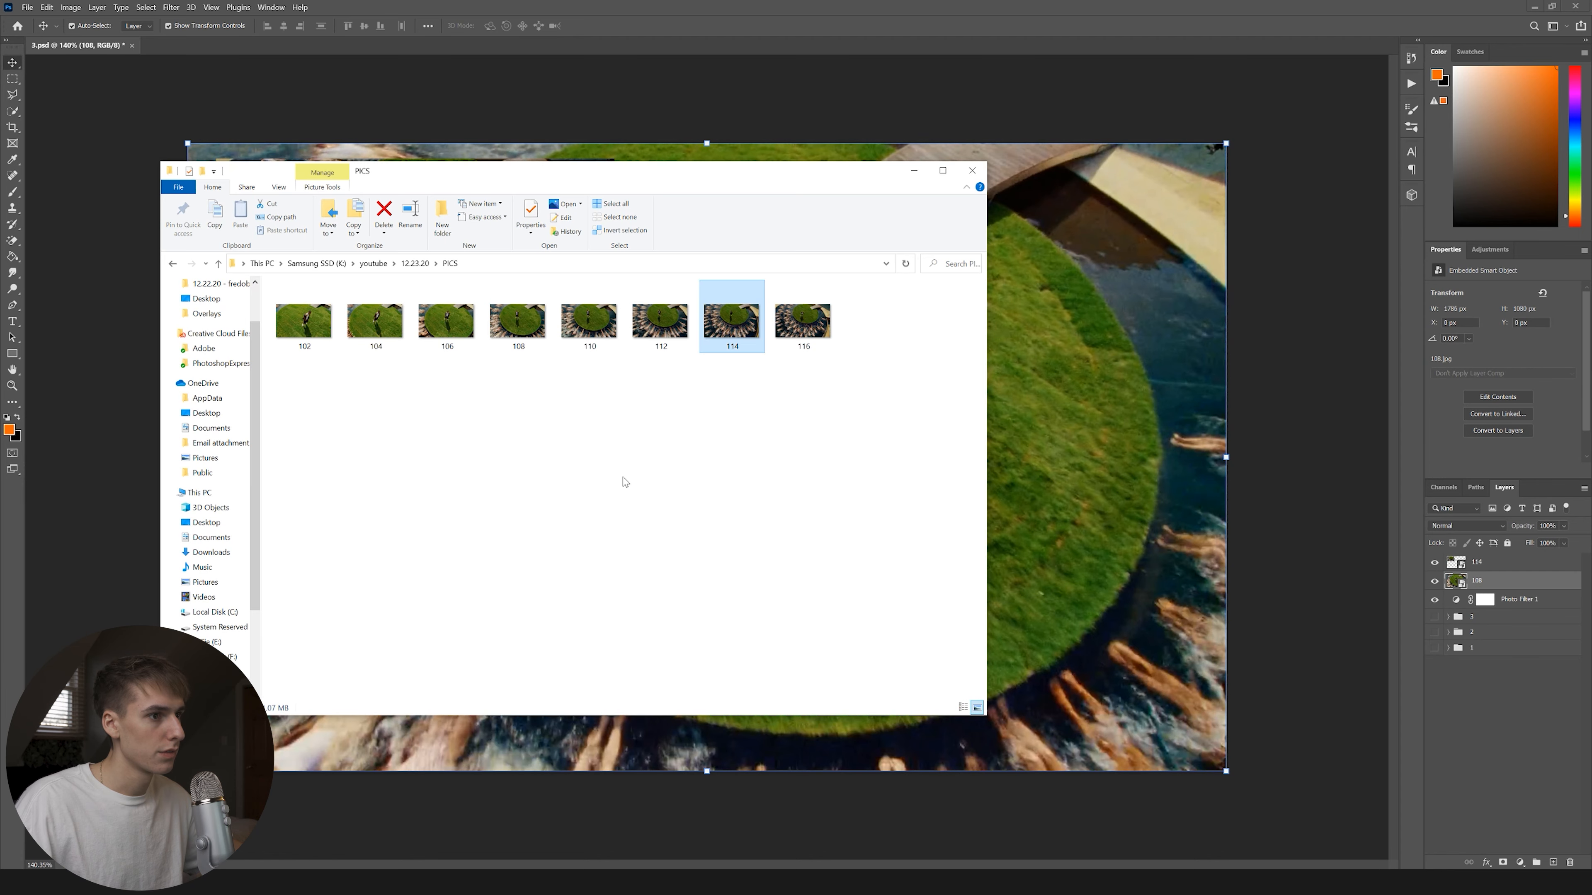
click(365, 268)
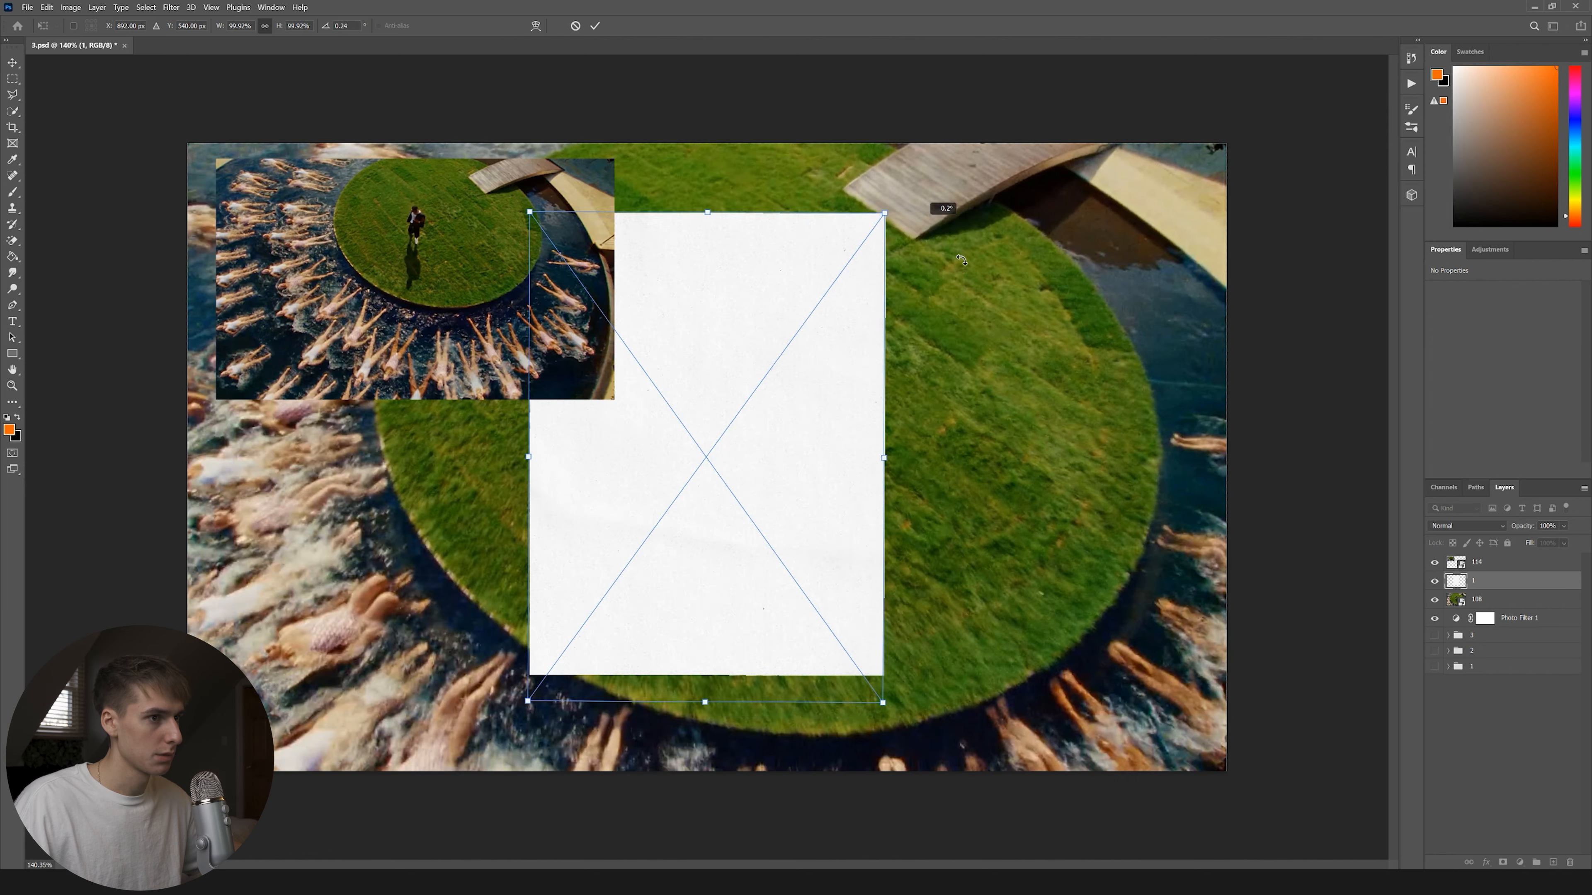
drag(961, 259, 617, 405)
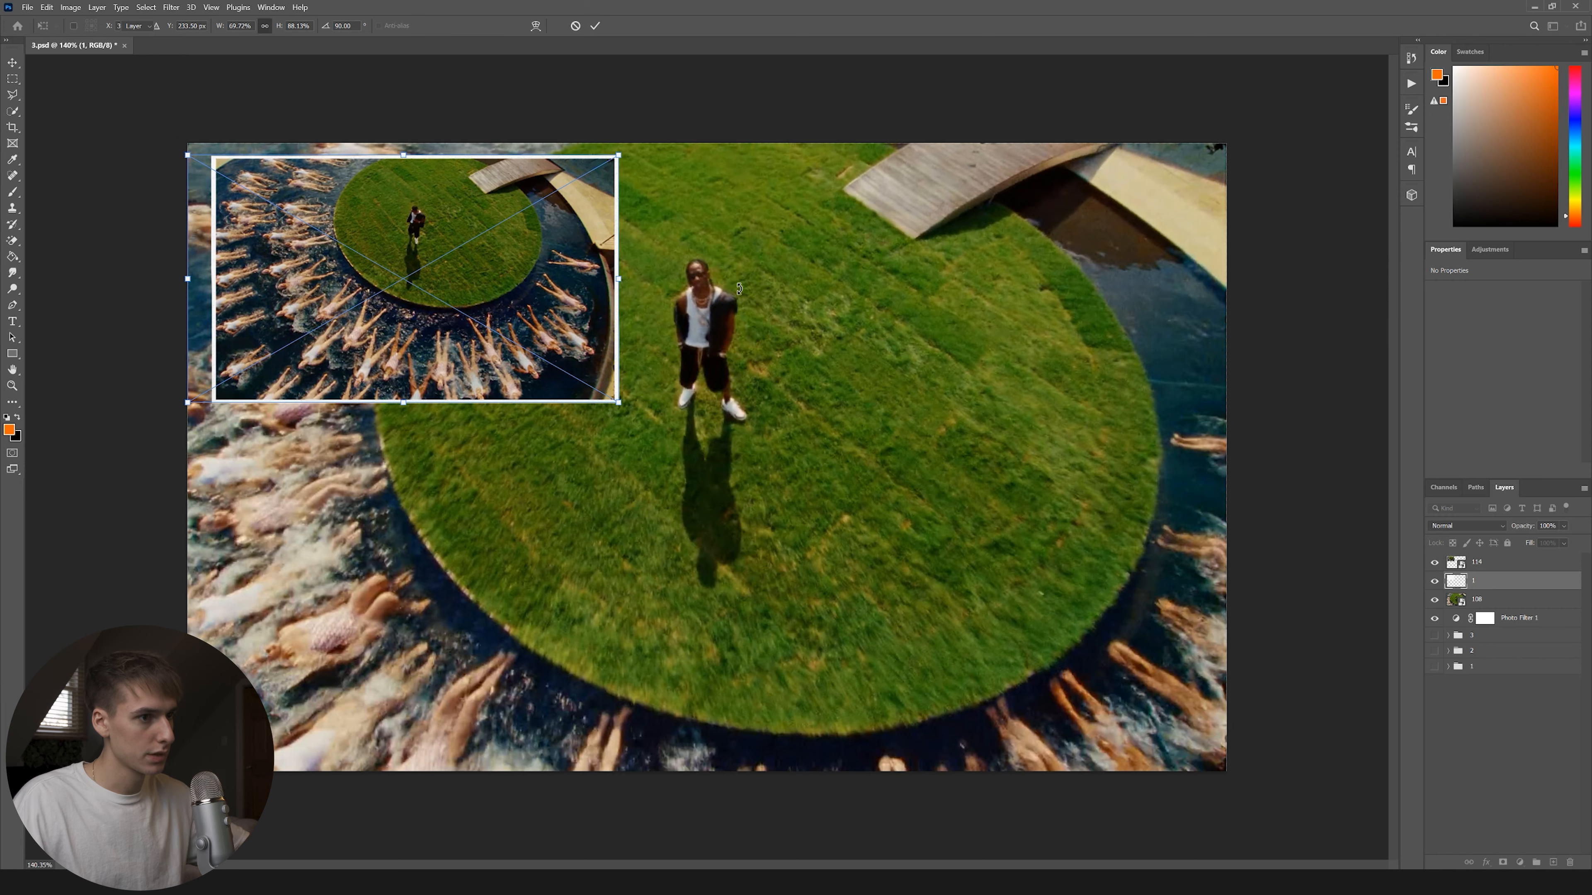
click(708, 227)
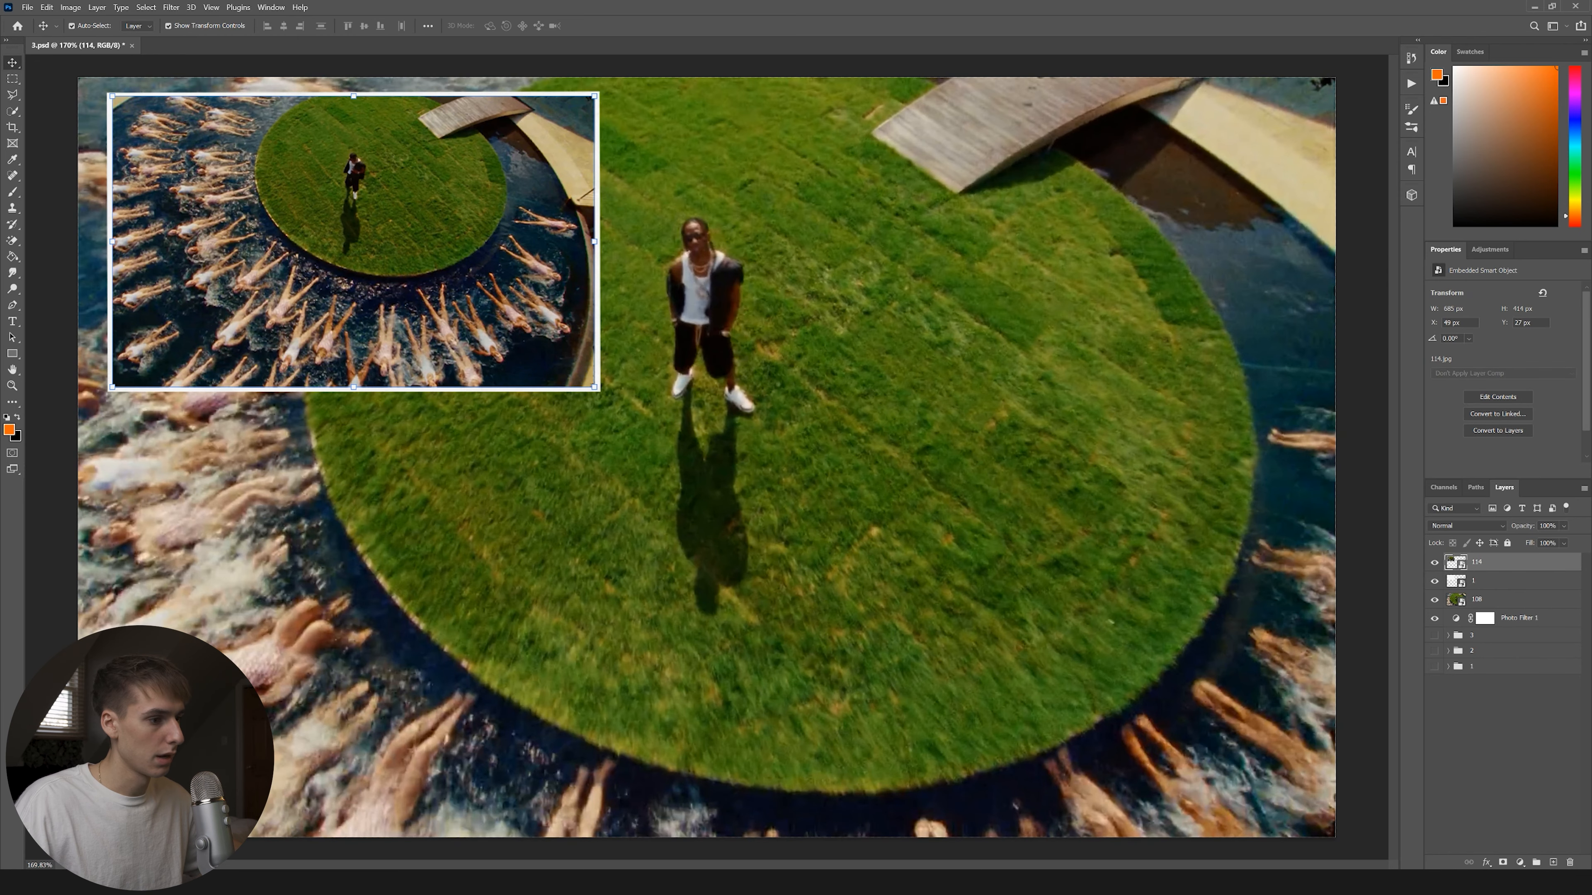
Place Black Scratch5 turned sideways, scaled over the inset, and blended in Screen mode.
key(alt+Tab)
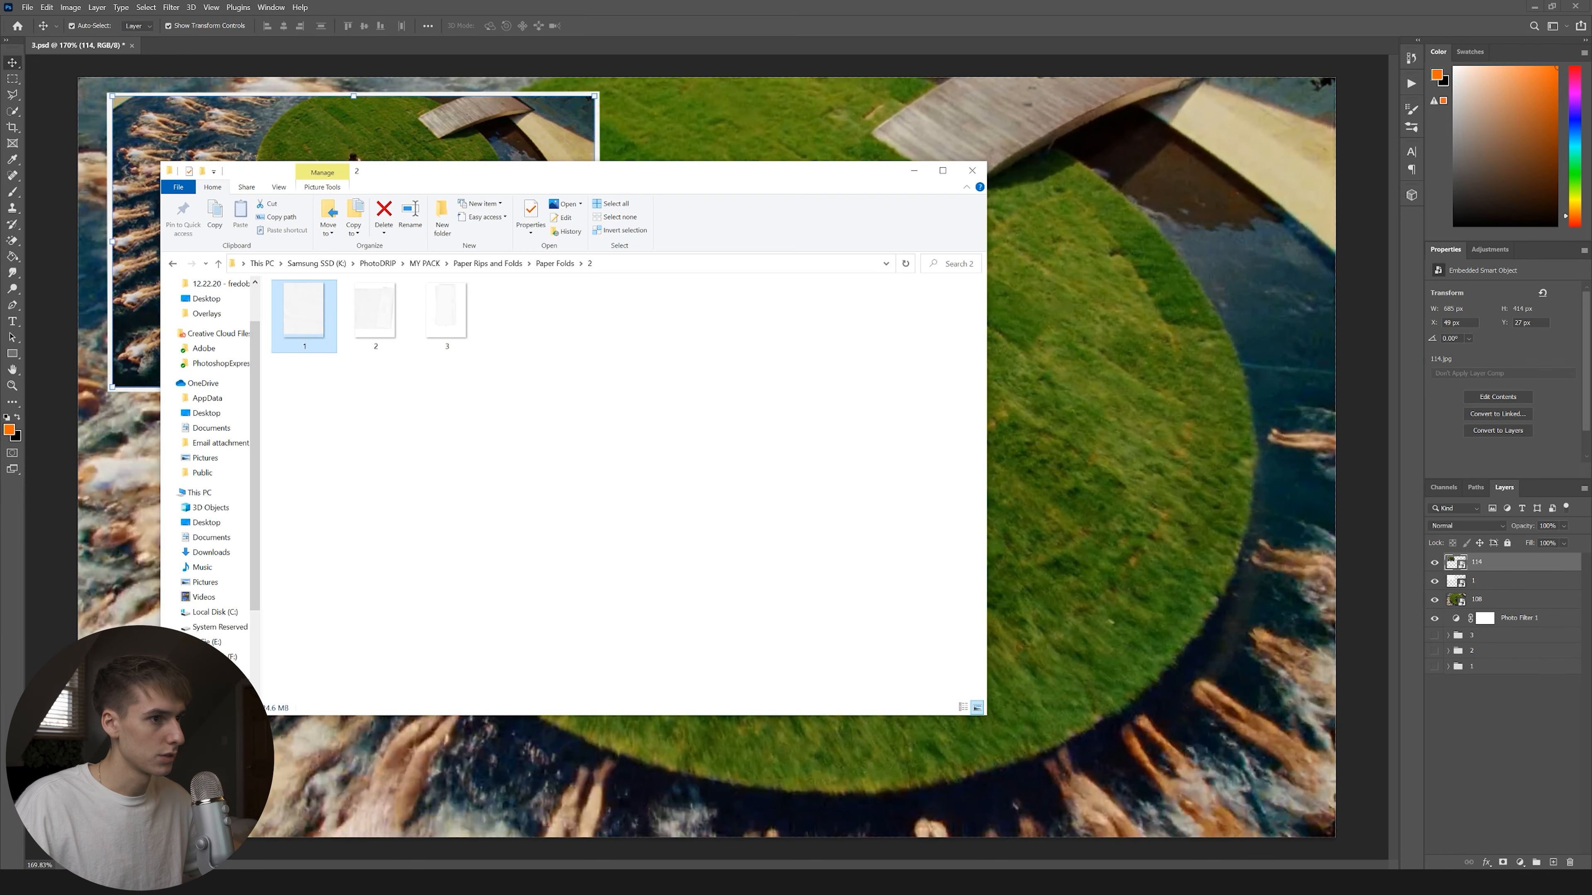
click(325, 148)
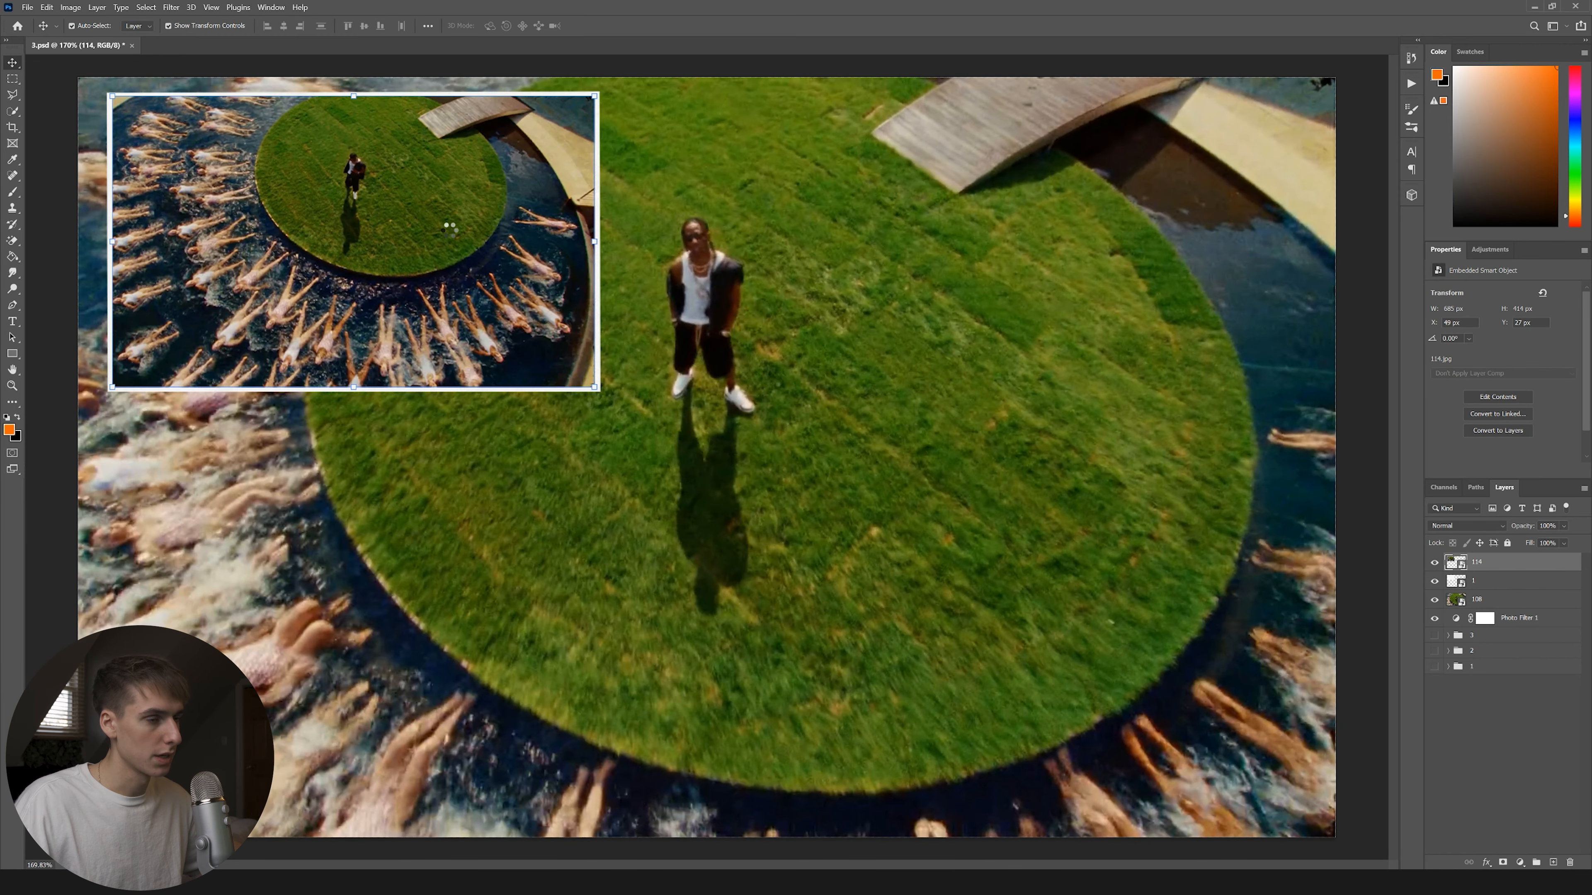
drag(1005, 210, 595, 334)
drag(817, 439, 531, 249)
drag(817, 556, 620, 390)
key(Return)
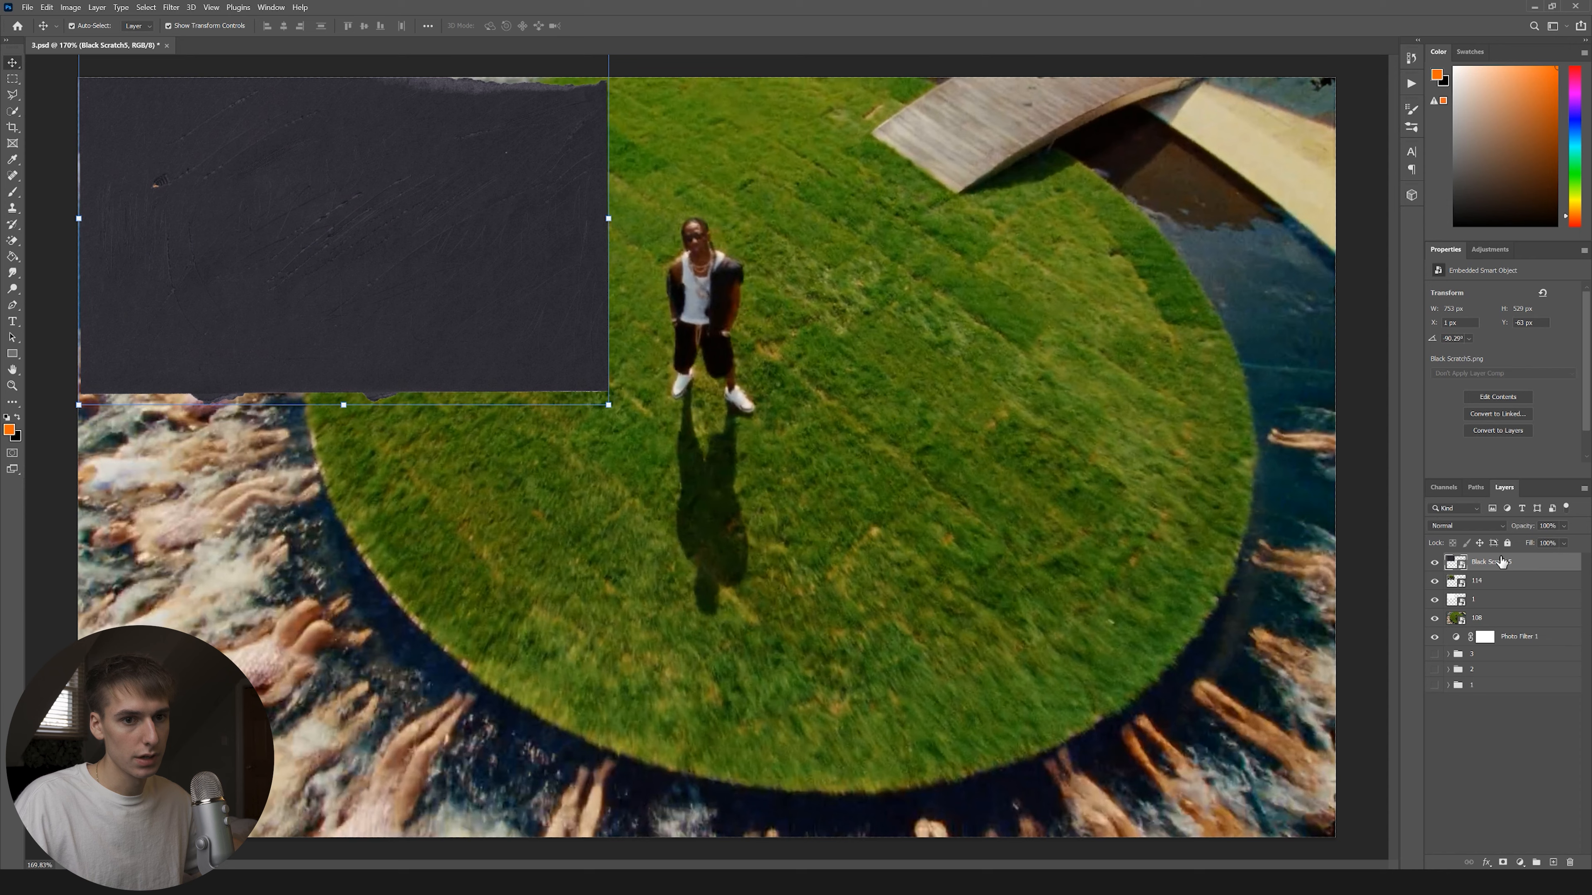
click(1466, 525)
click(1454, 637)
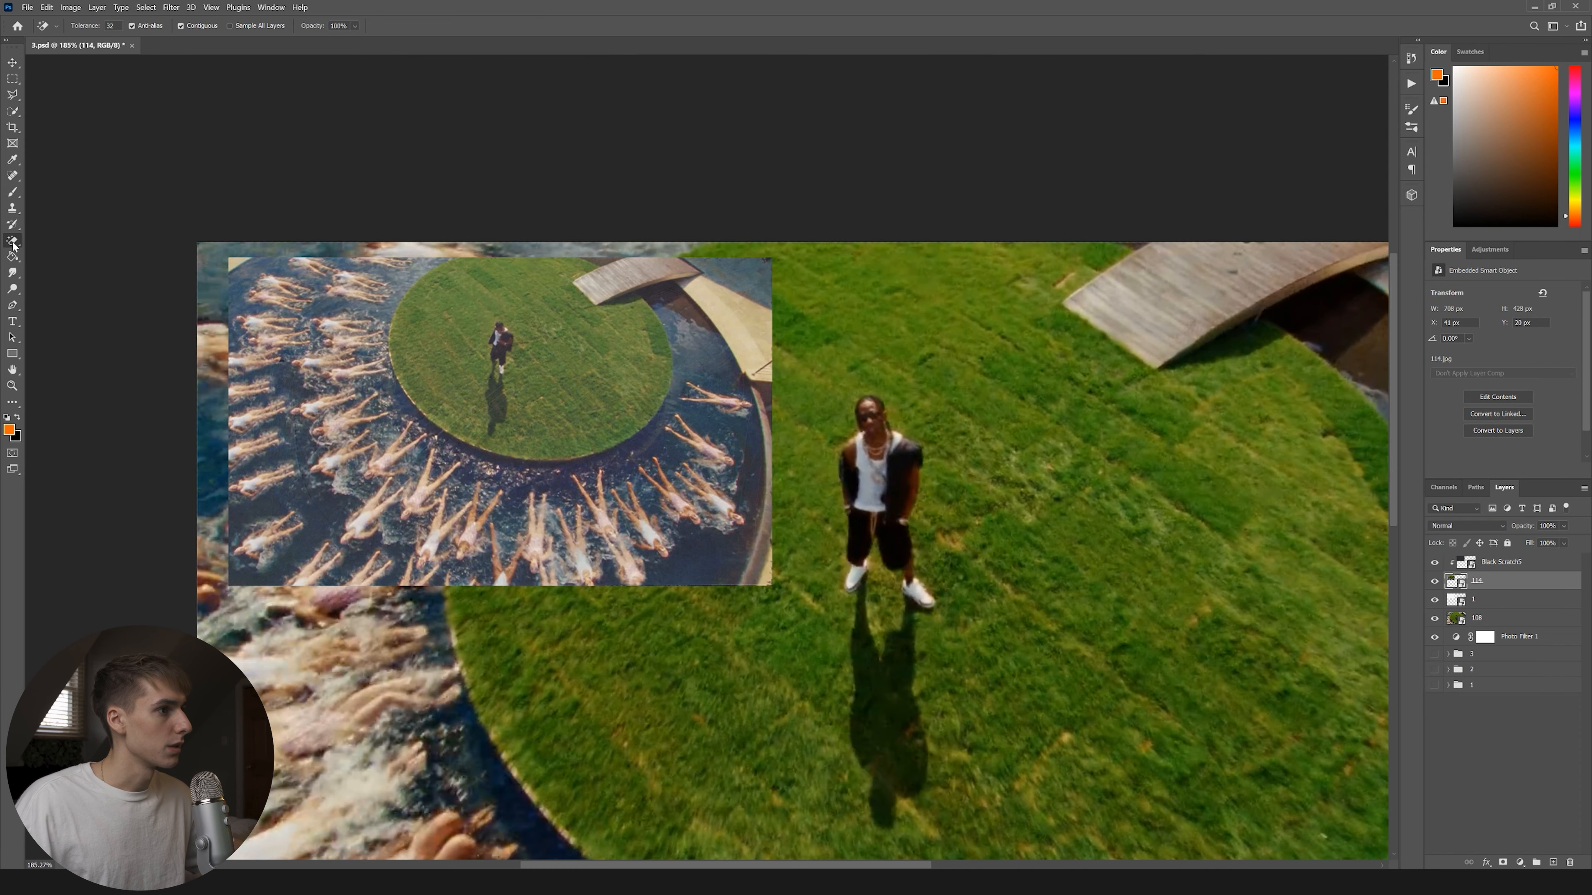
Switch to the Eraser tool and collapse the Paintbox brush folder.
right_click(13, 240)
click(69, 240)
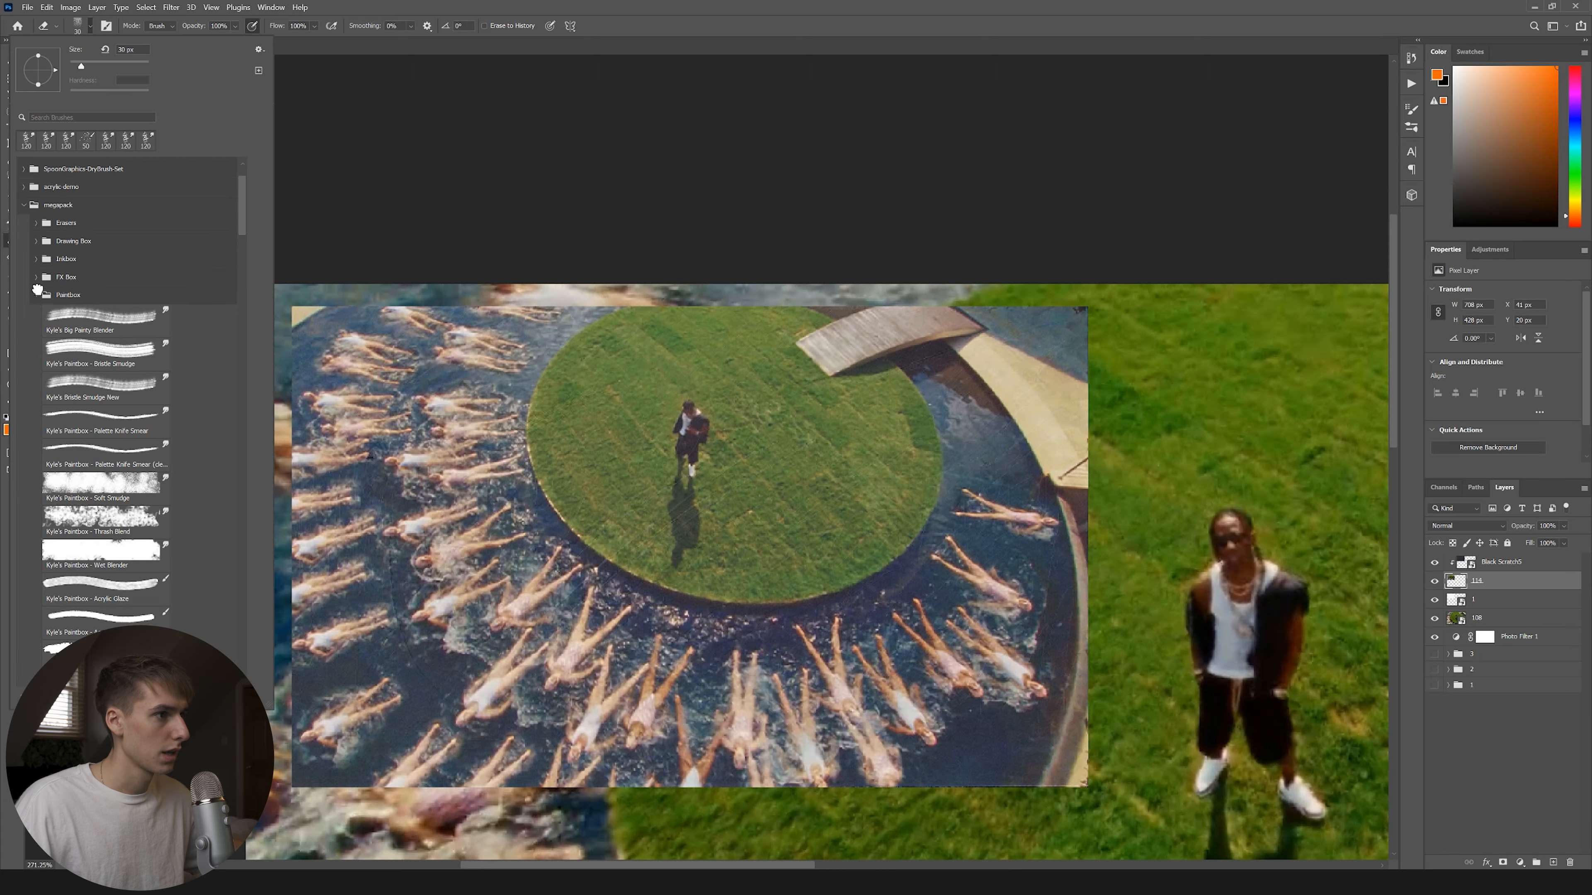
click(38, 295)
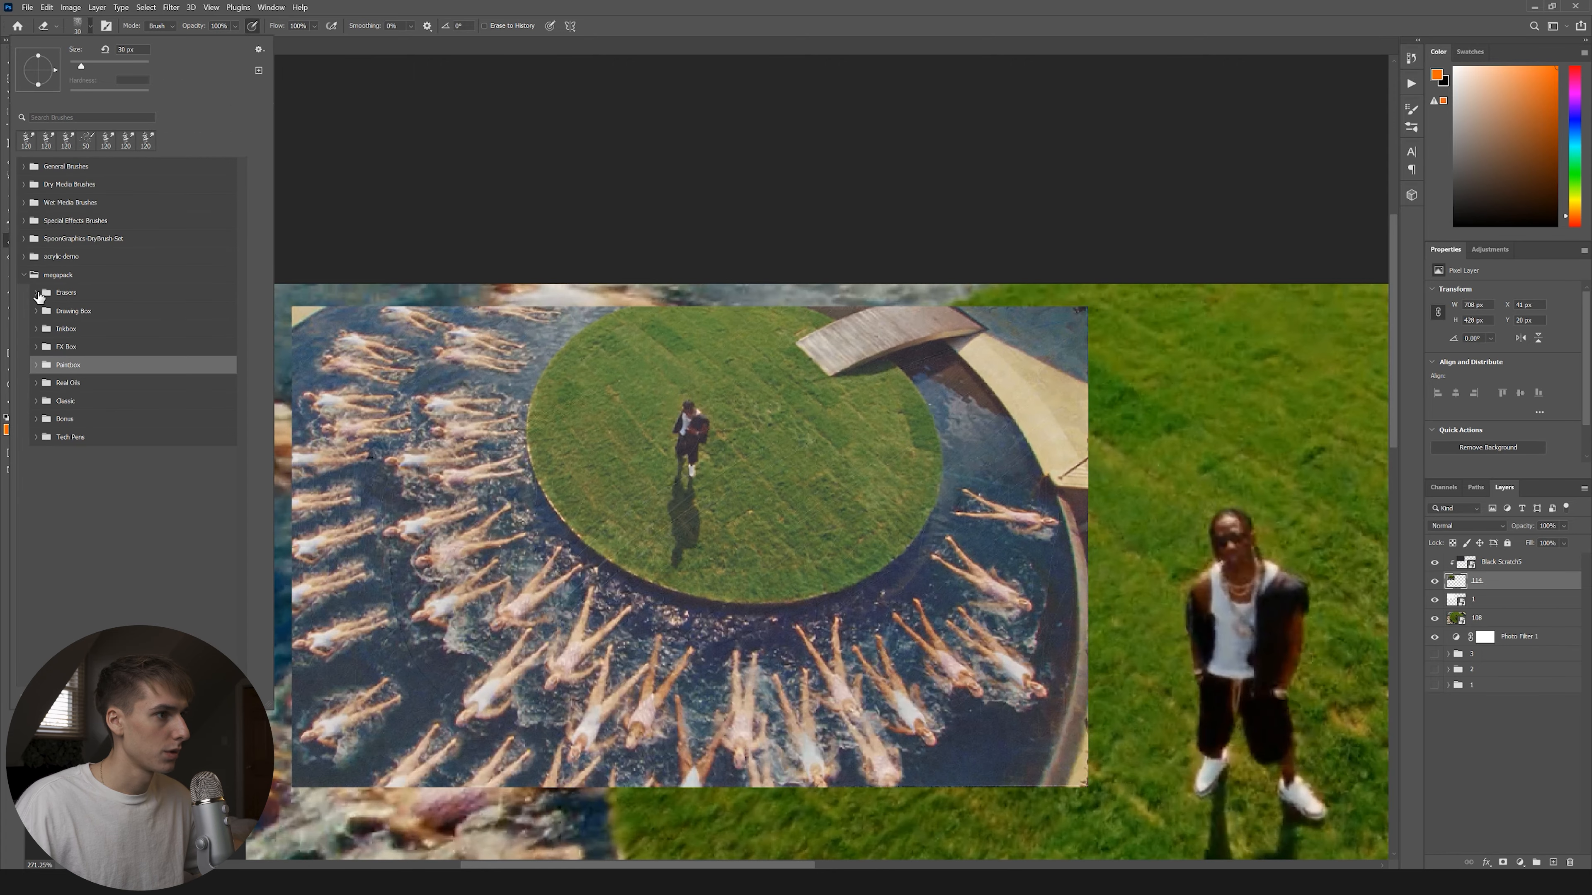
Clip layer 114 and rough up its top-right corner with the Natural Edge eraser.
click(37, 293)
click(160, 447)
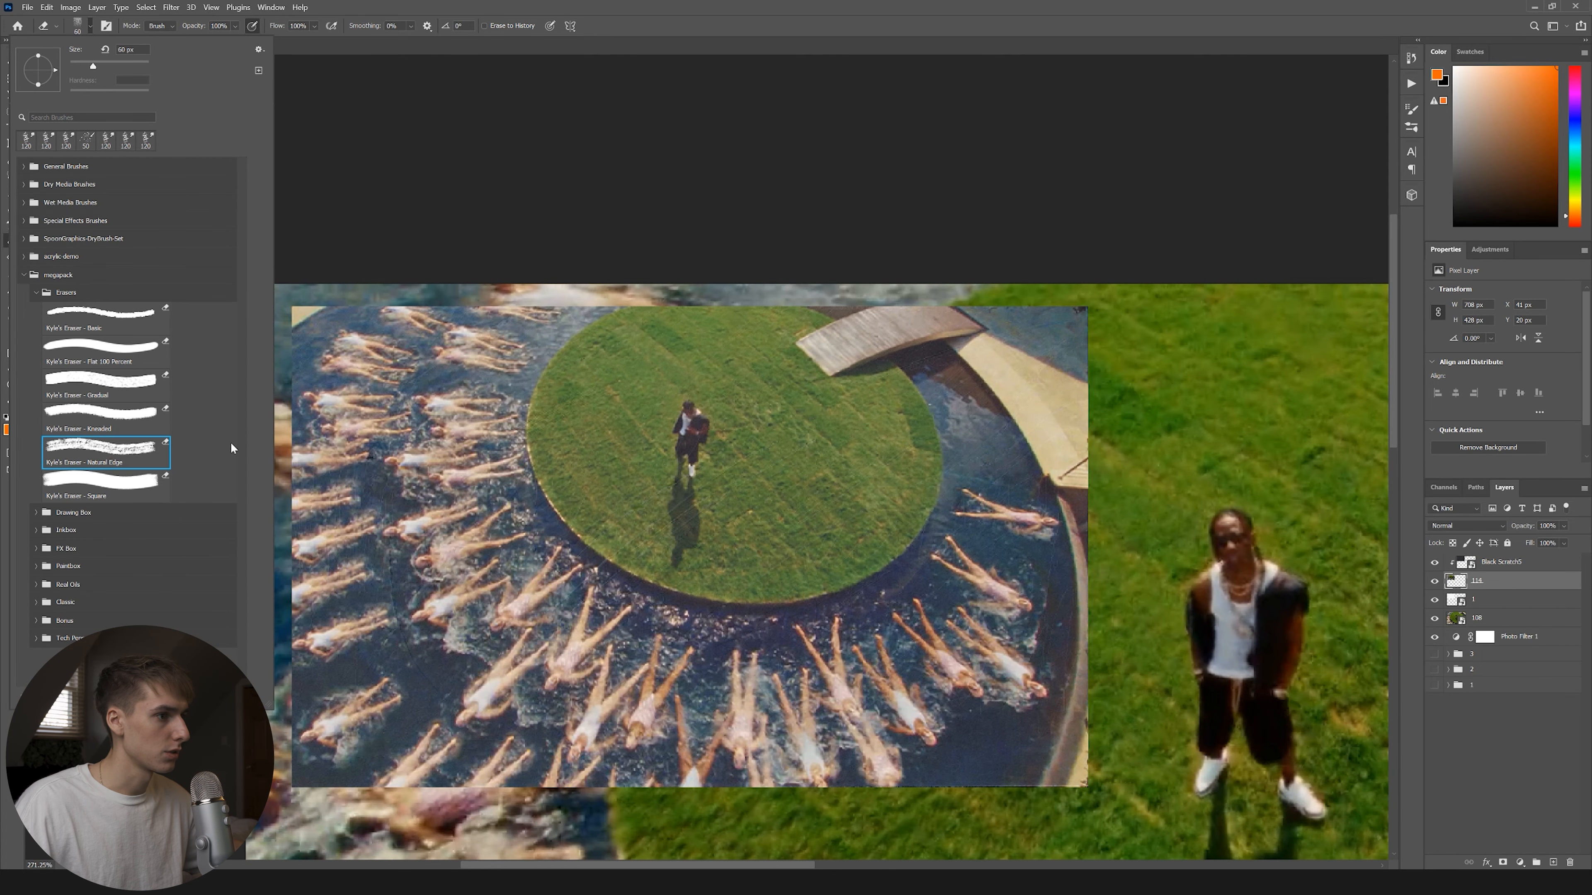
right_click(1504, 581)
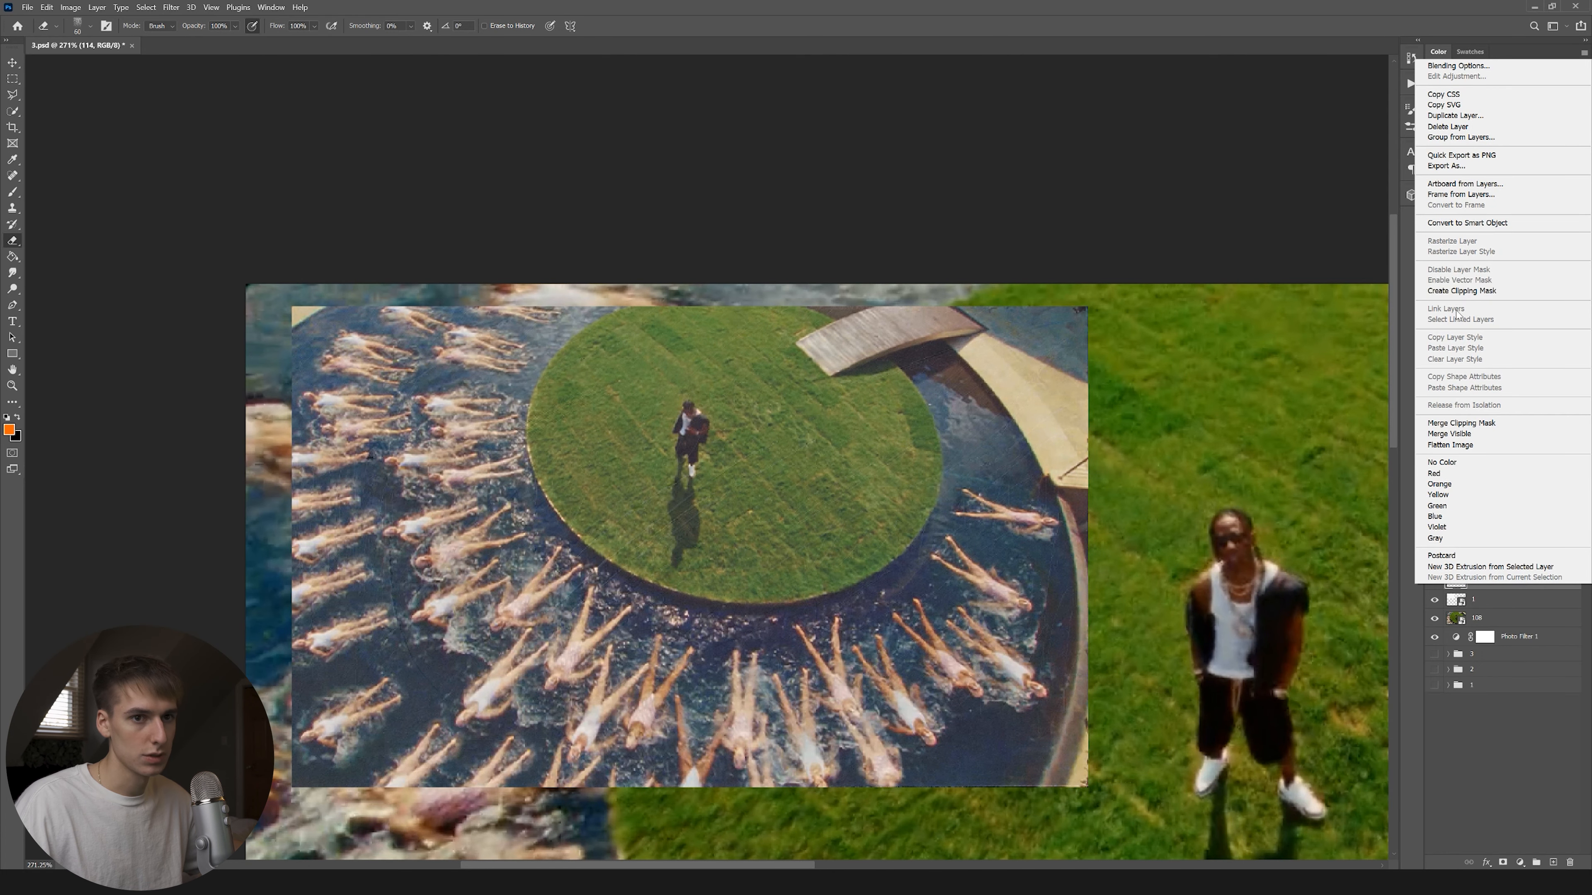
click(1454, 296)
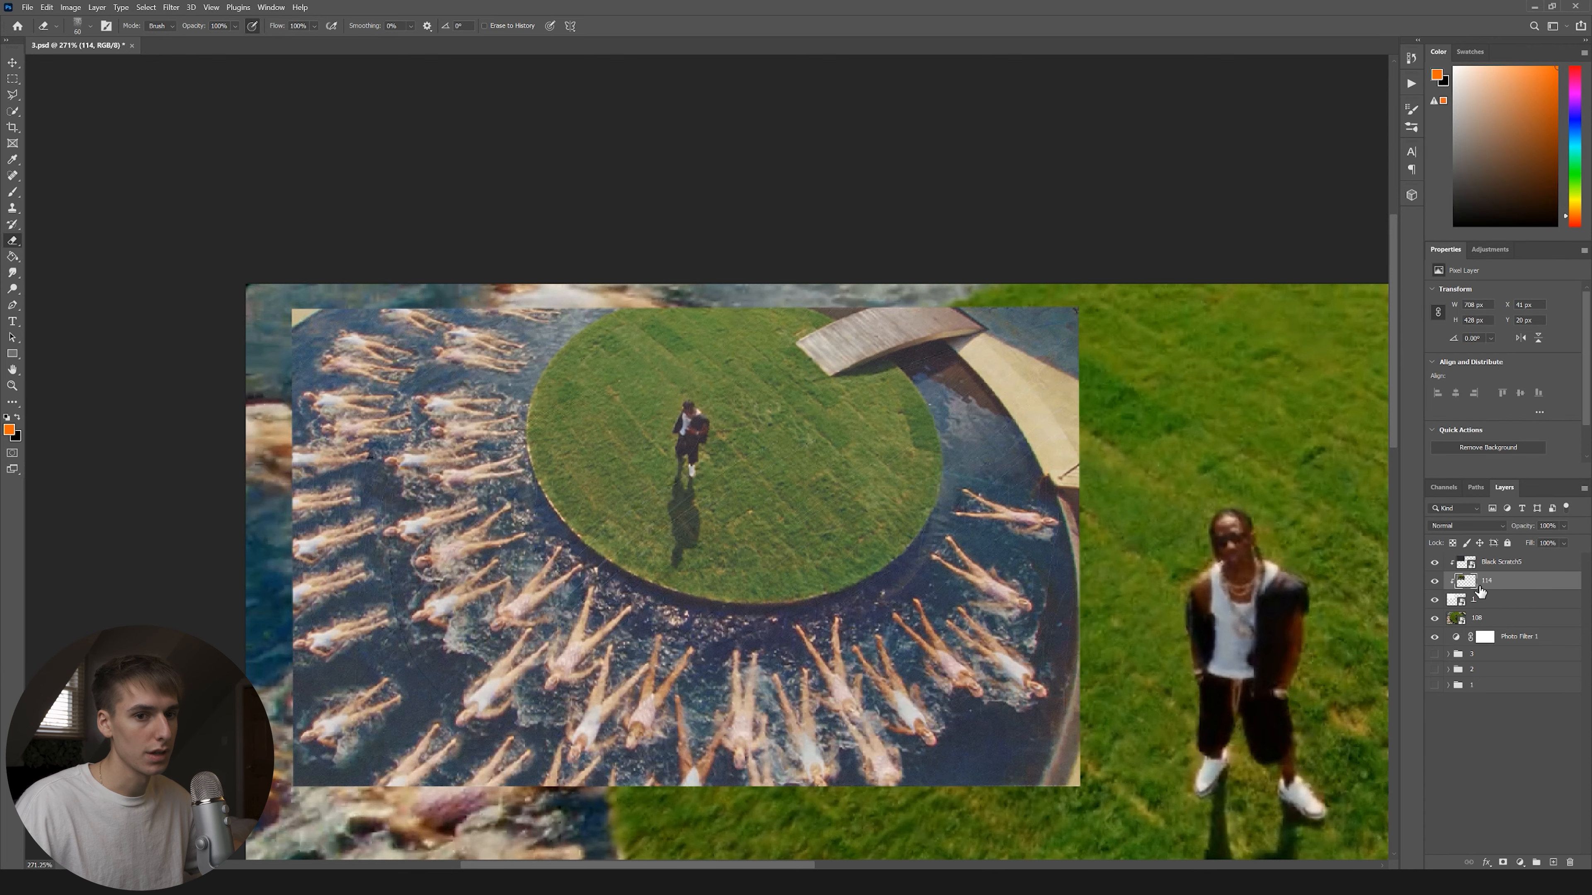
scroll(1096, 344, up, 4)
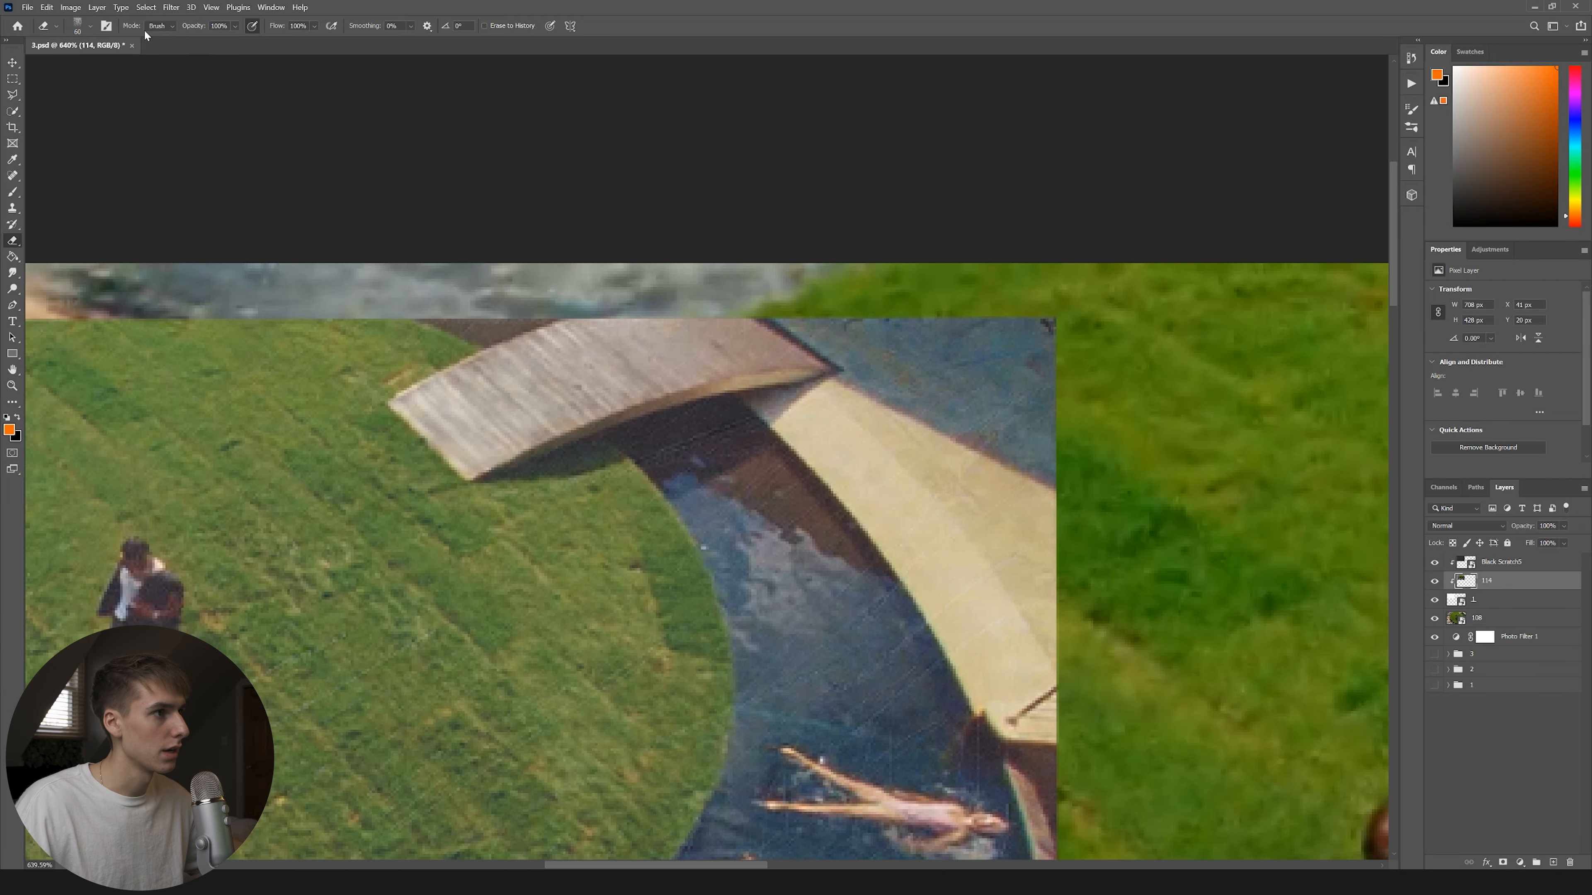
key(bracketleft)
key(bracketleft)
key(bracketleft)
key(bracketleft)
key(bracketleft)
key(bracketleft)
key(bracketleft)
key(bracketleft)
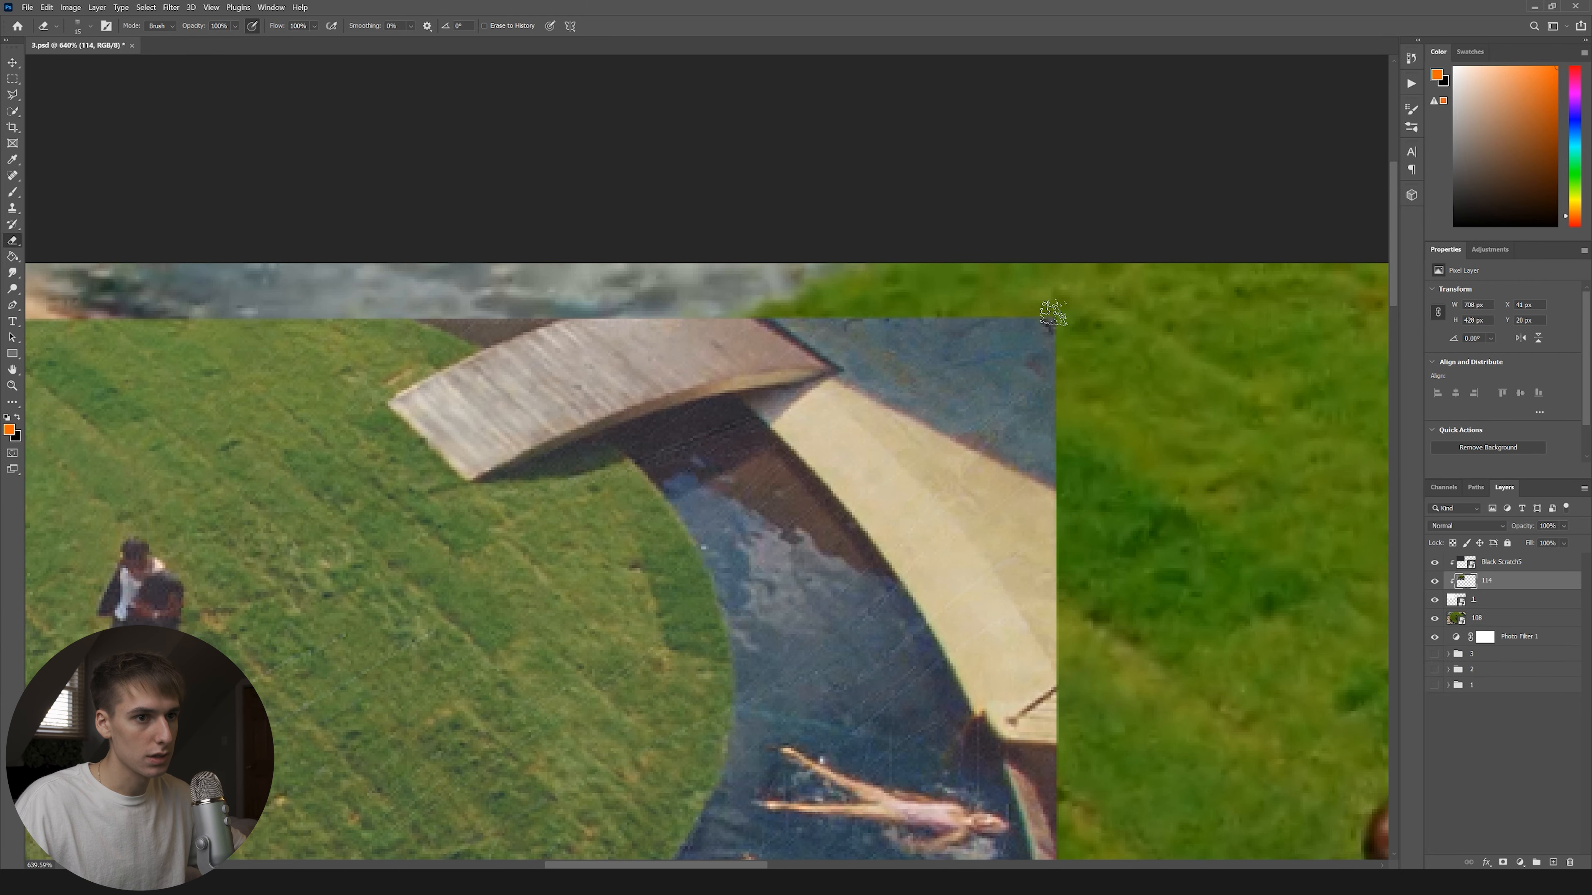
mouse_move(1050, 313)
mouse_down()
mouse_move(984, 314)
mouse_move(1047, 323)
mouse_move(1066, 344)
mouse_move(1072, 483)
mouse_up()
Select the inset's three layers, hide layer 108, and nudge the inset slightly left.
key(ctrl+0)
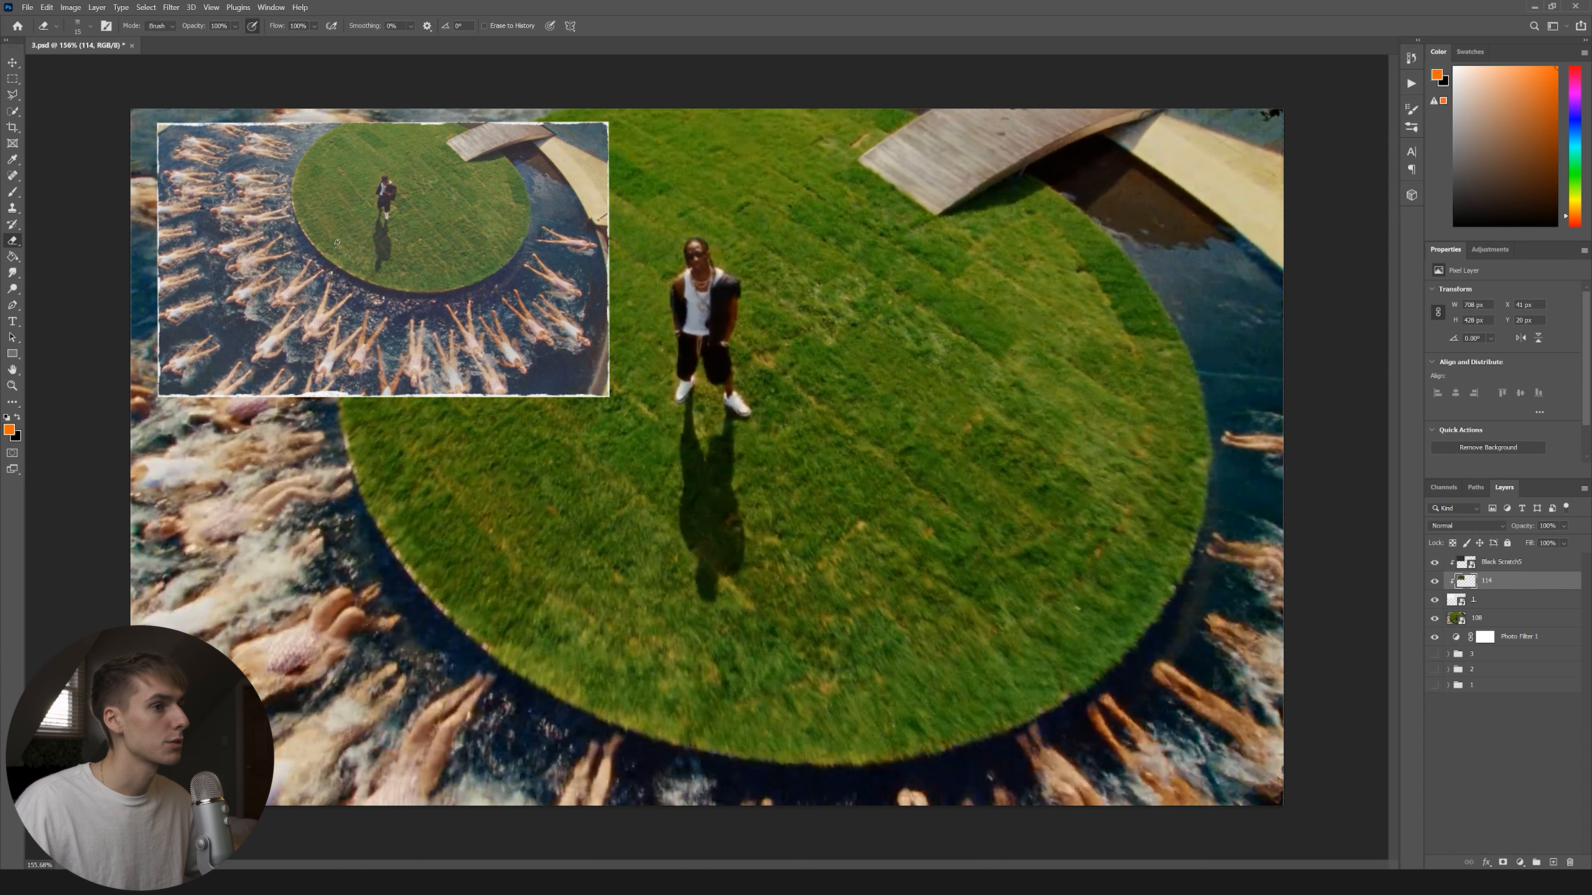
click(1512, 601)
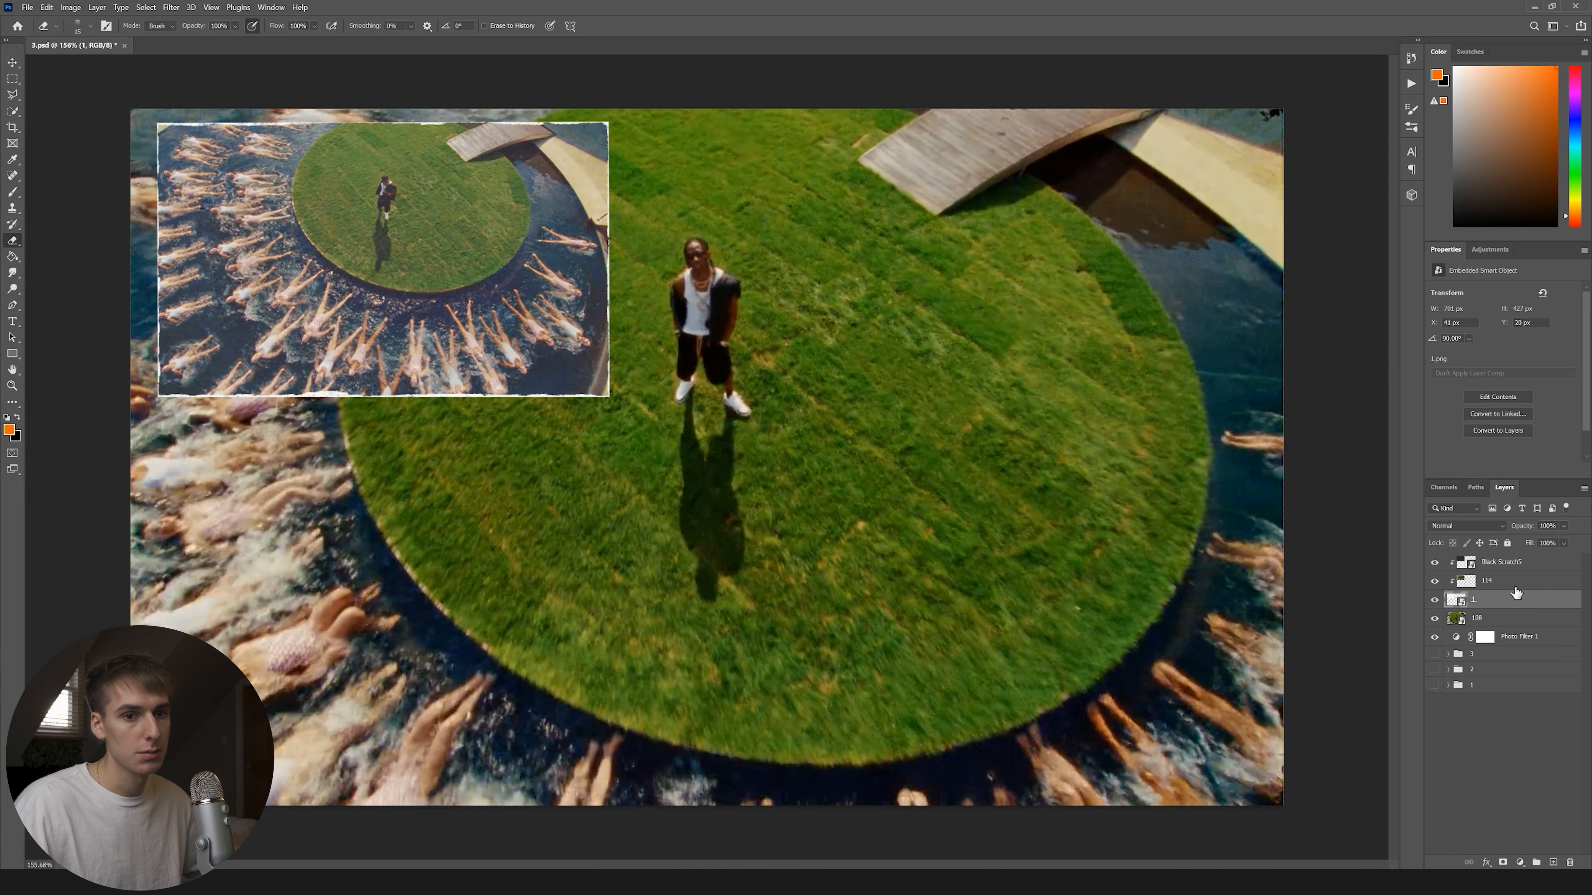
shift+click(1524, 565)
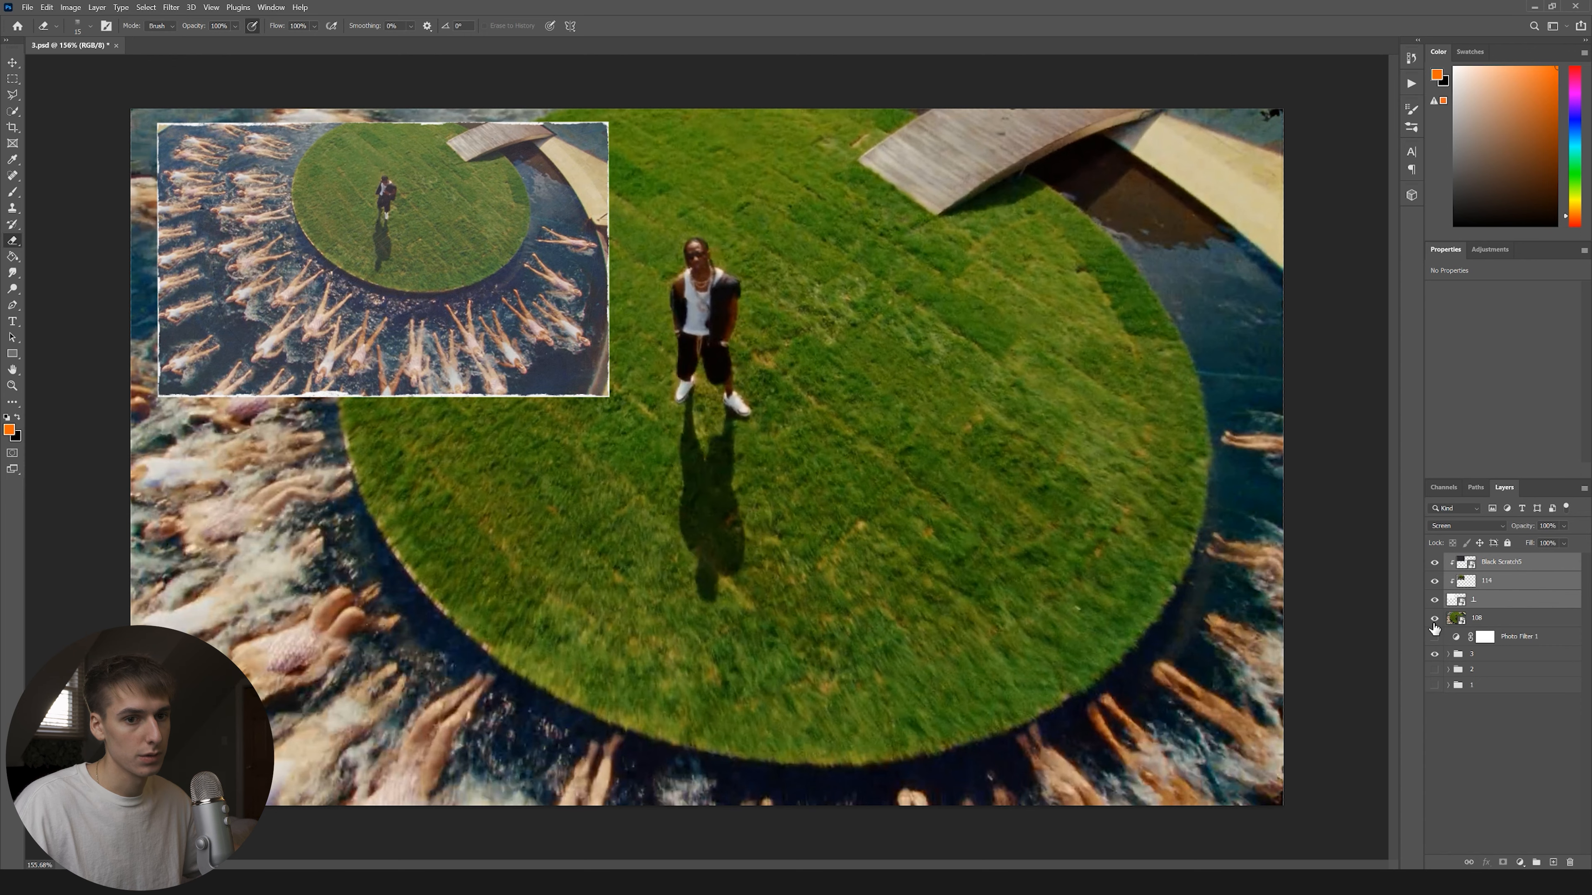
click(1433, 619)
key(v)
drag(436, 260, 431, 261)
Hide and collapse group 3, then turn layer 108 back on and select it.
click(628, 237)
click(534, 246)
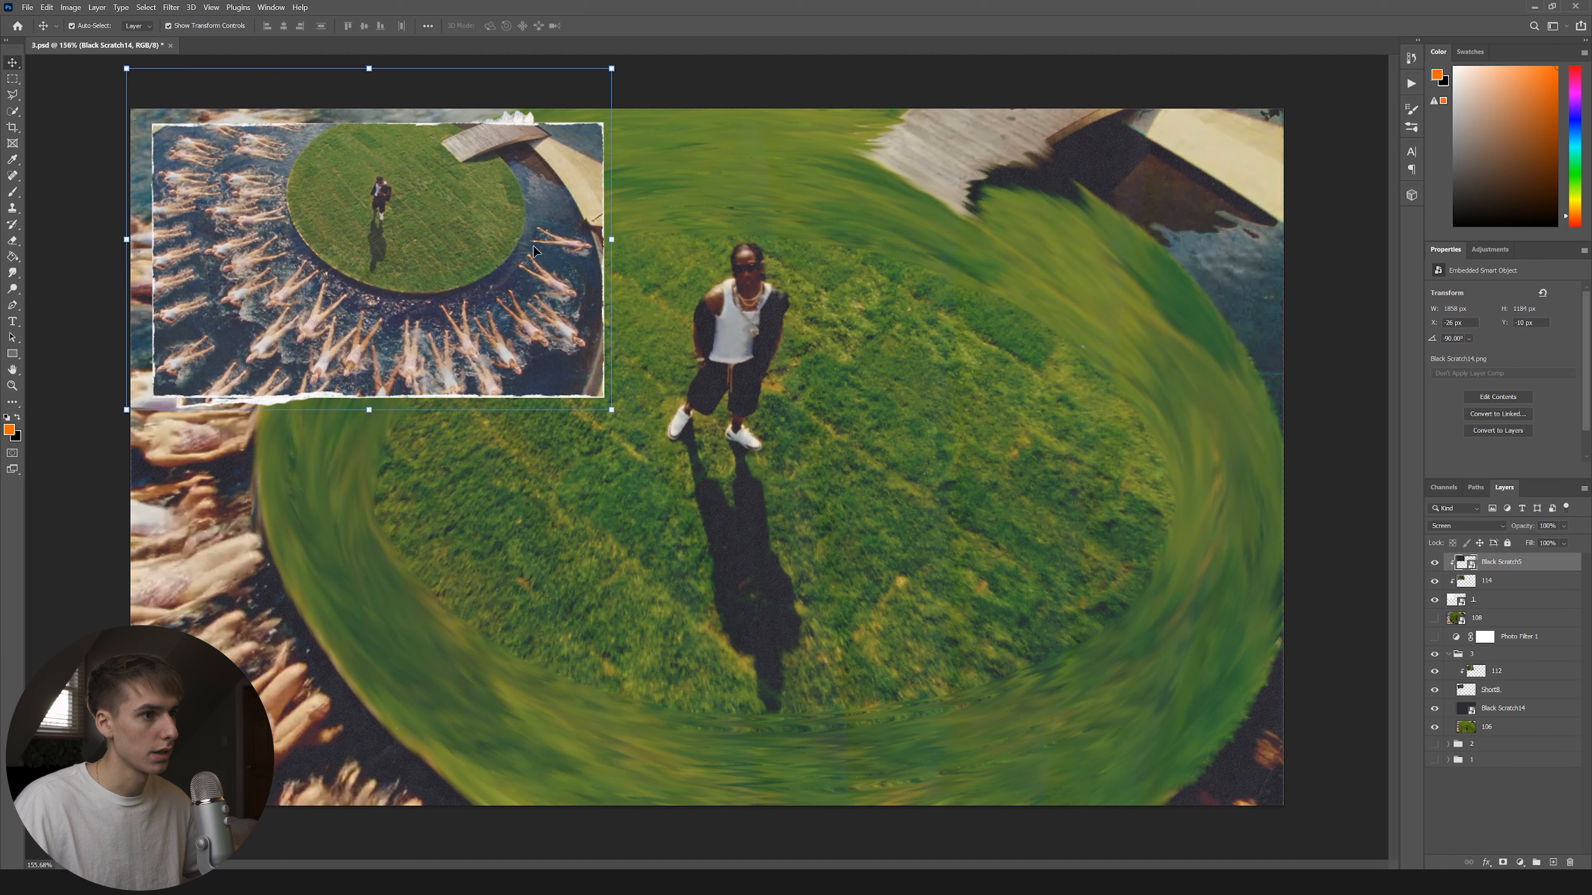
click(1435, 654)
click(1453, 654)
click(1449, 654)
click(1435, 619)
click(1056, 569)
Place Black Scratch7 over the background, rotated a quarter turn to landscape.
key(alt+Tab)
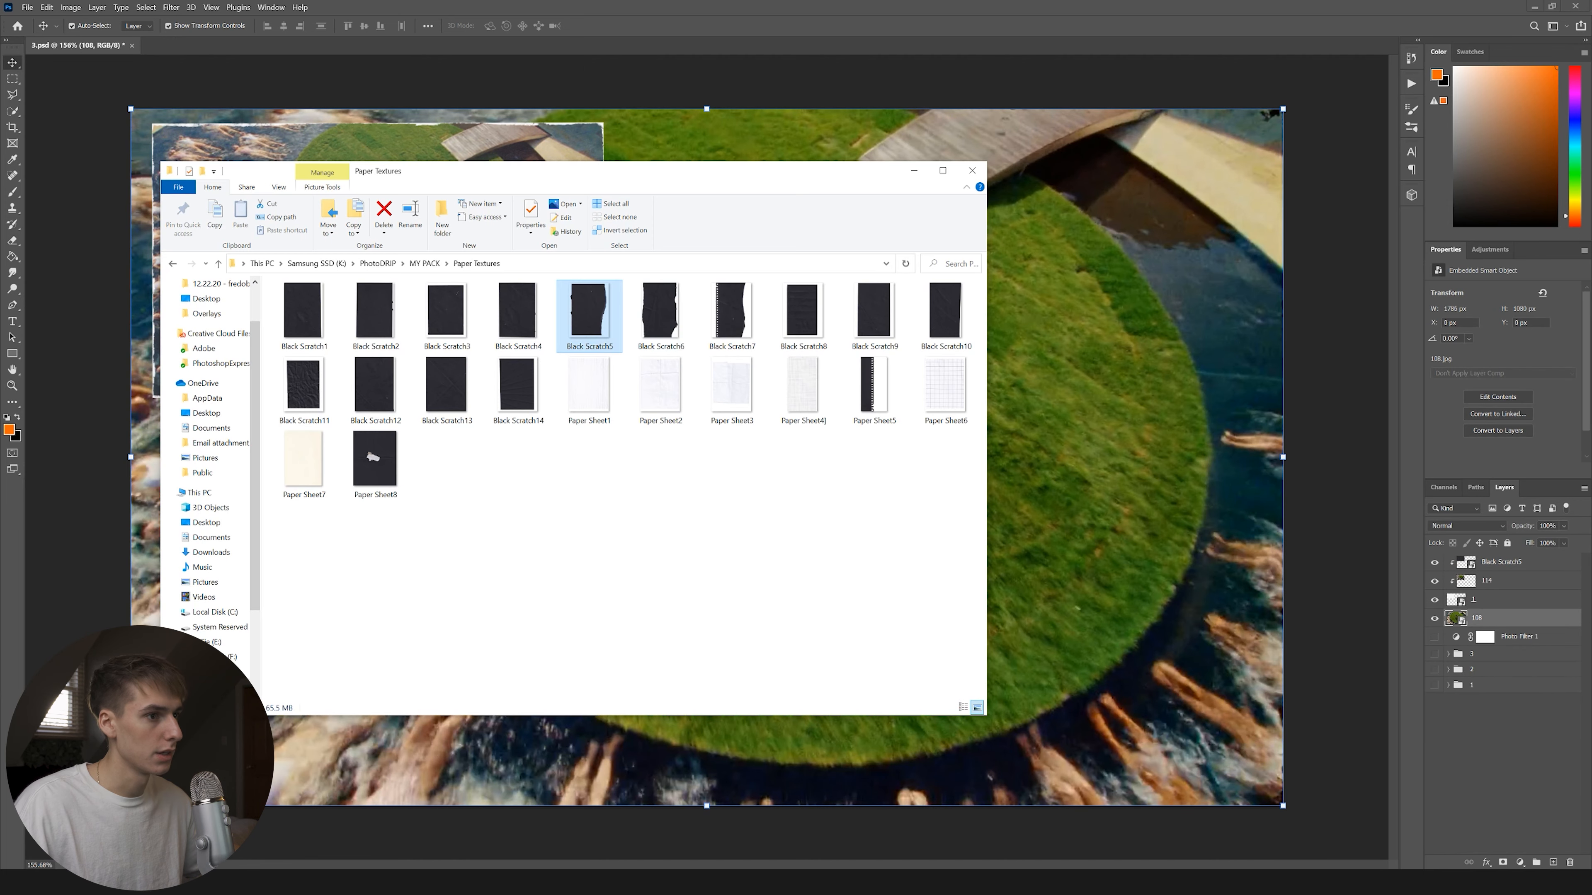
drag(729, 335, 973, 543)
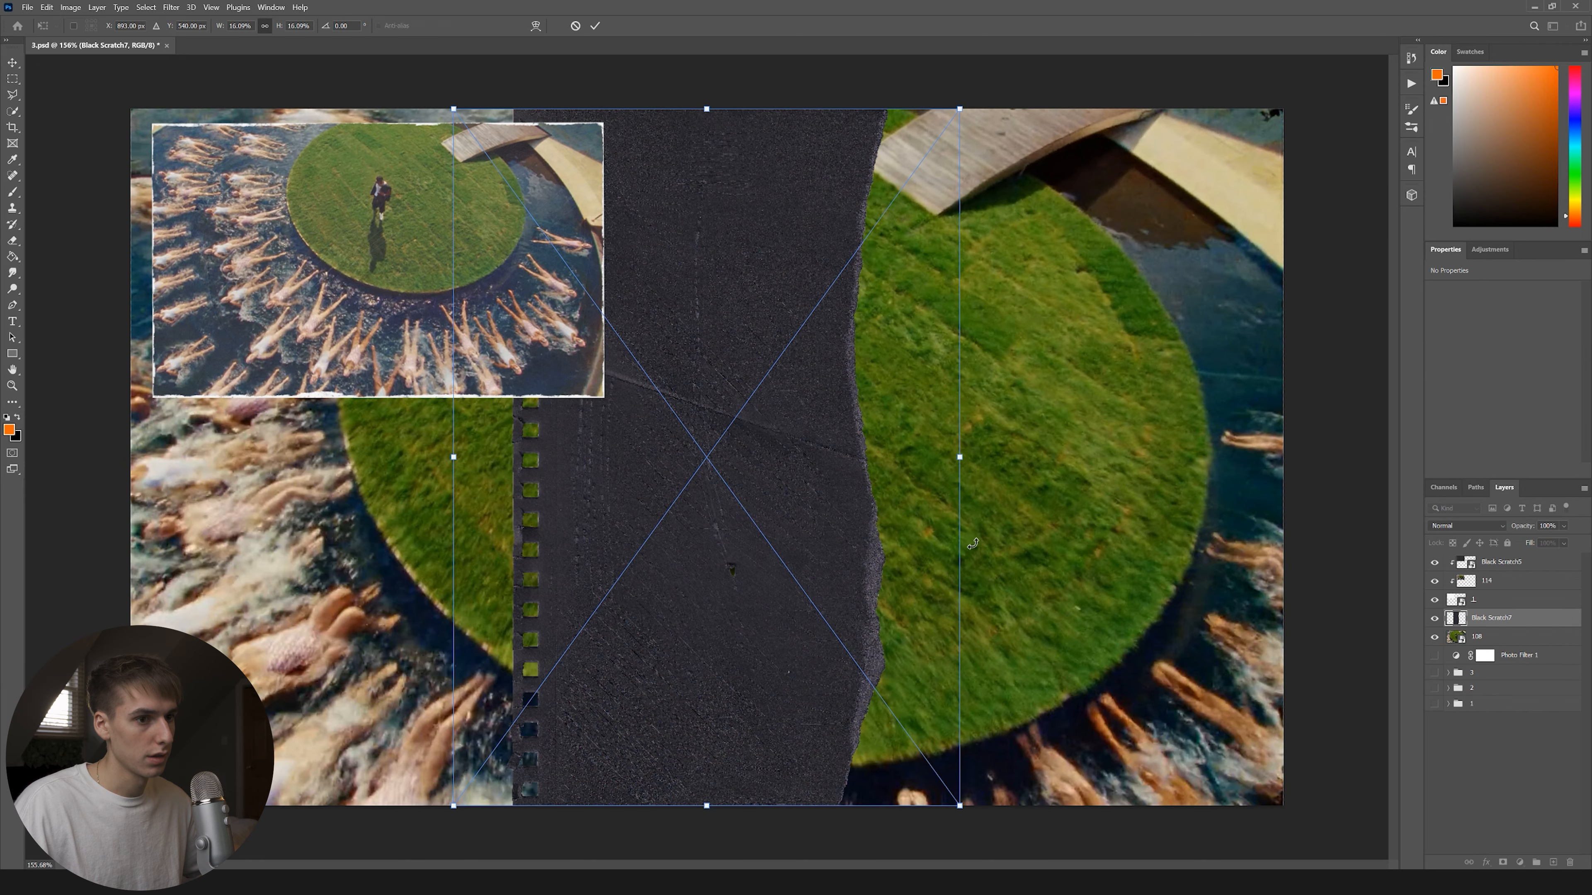
drag(986, 458, 708, 189)
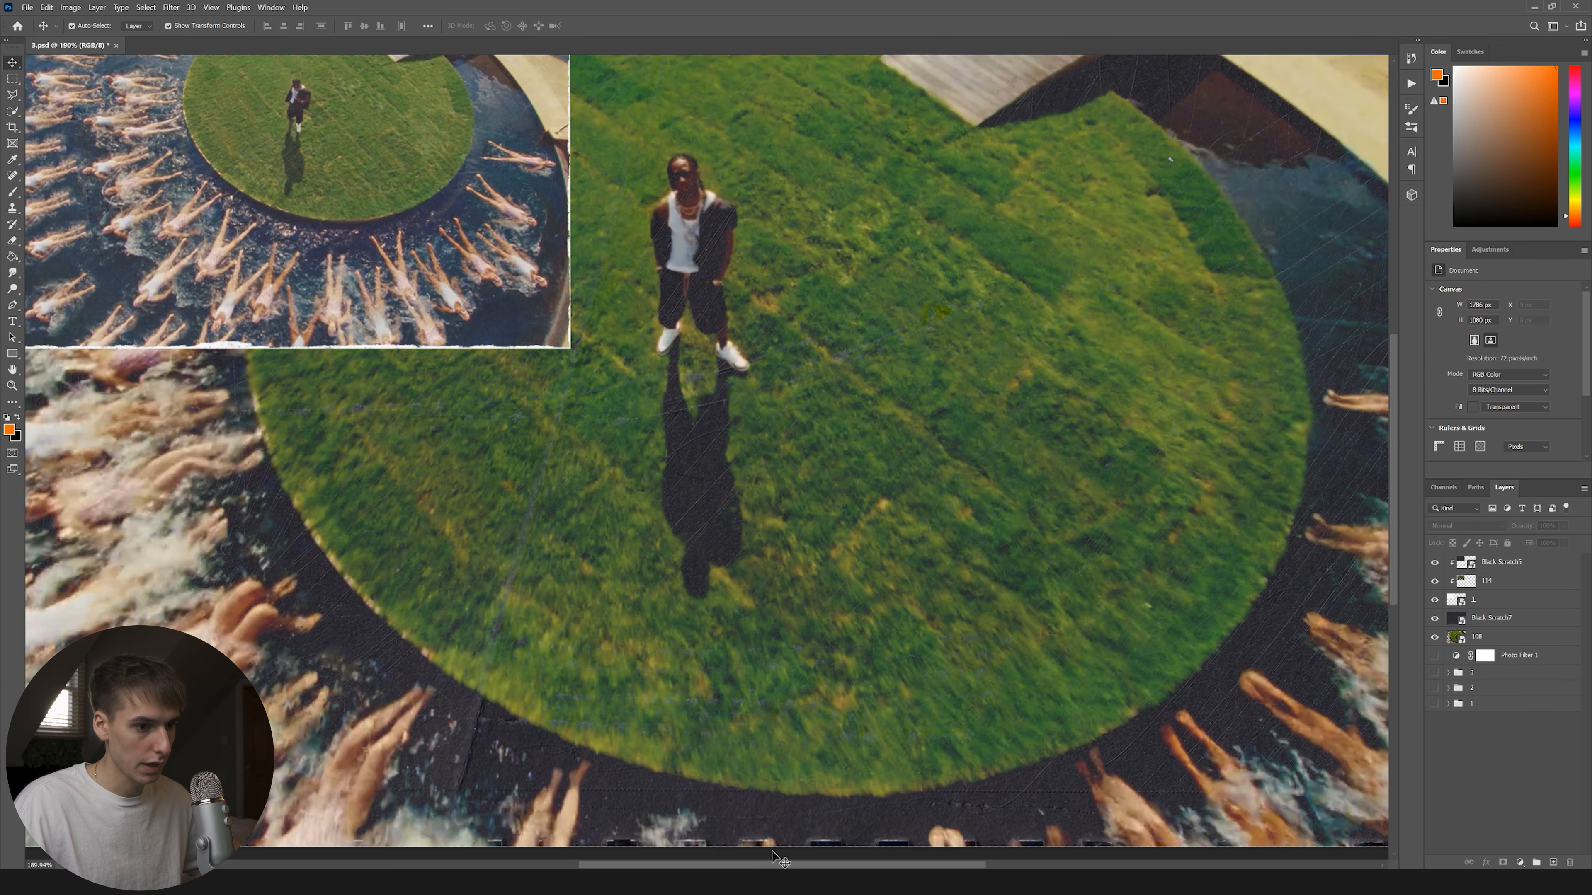
scroll(777, 850, down, 3)
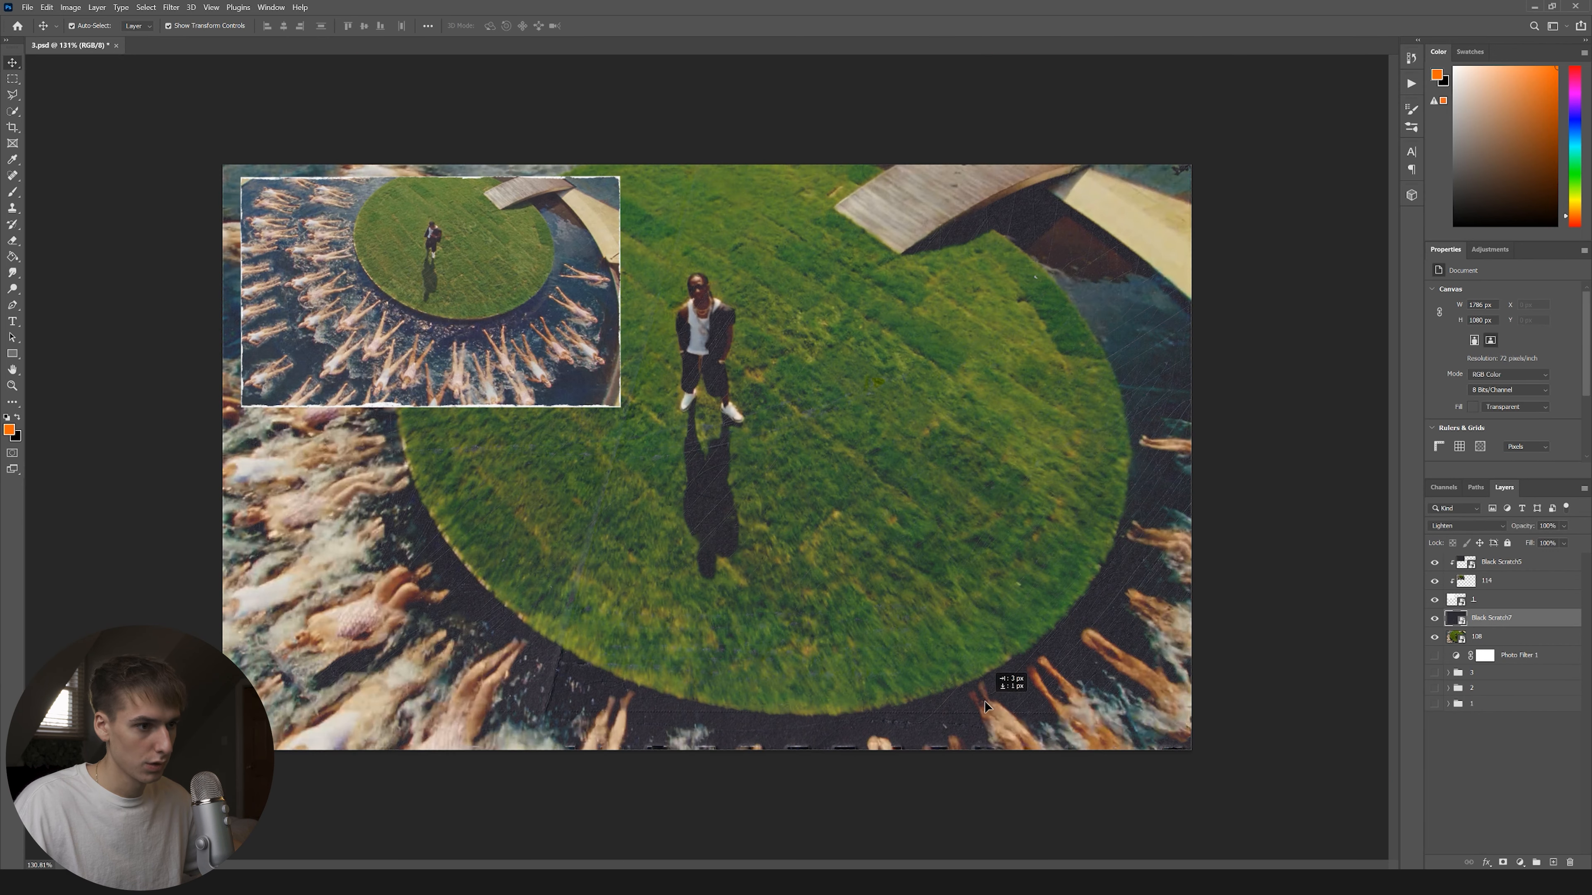
click(1341, 670)
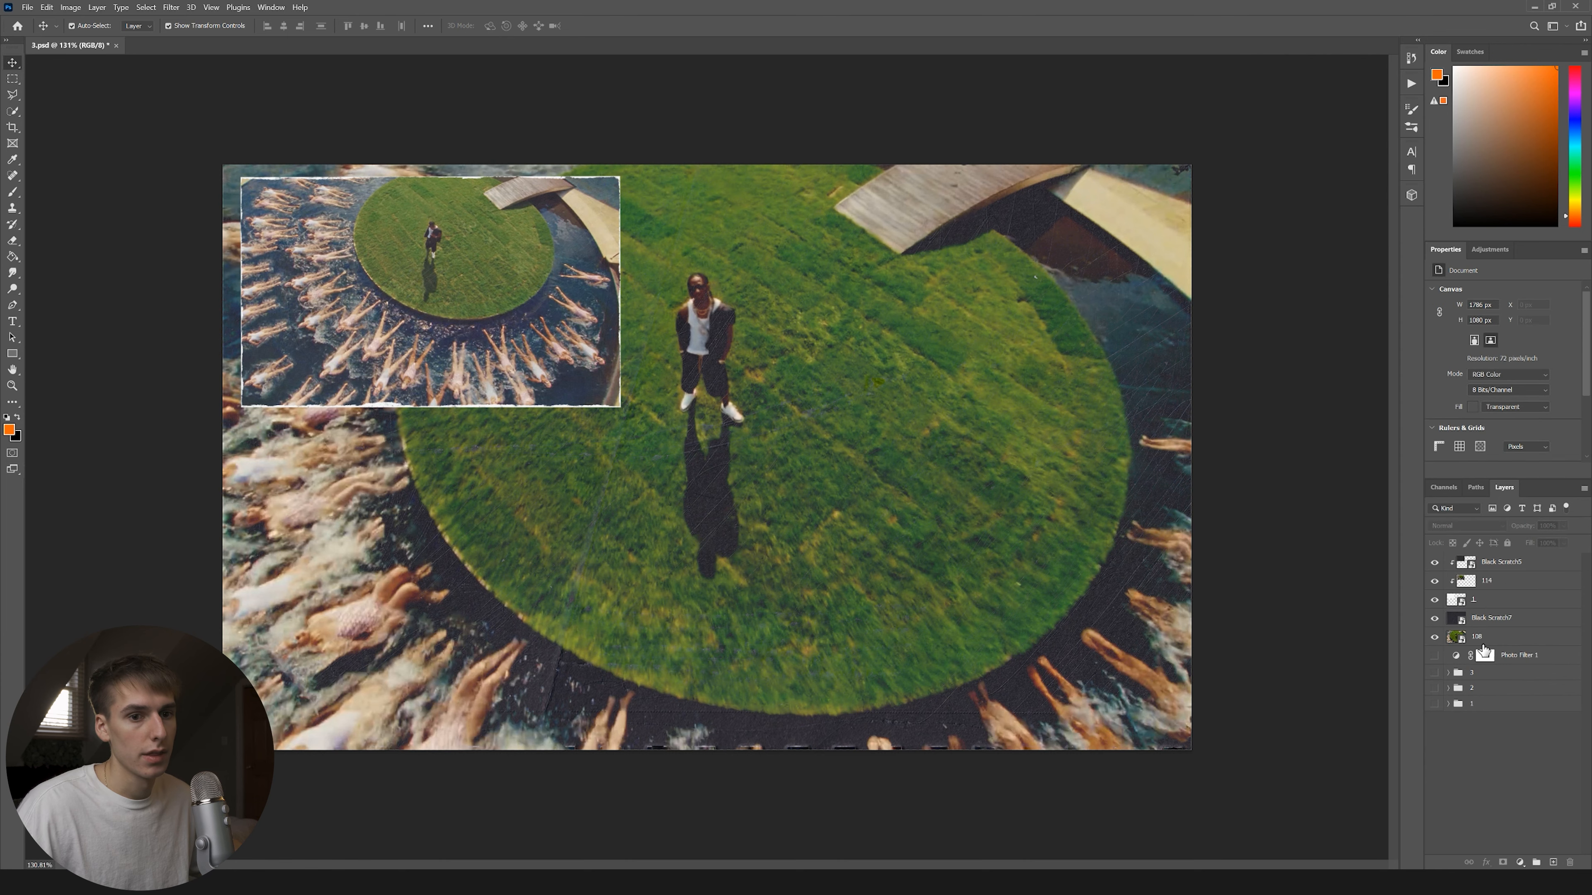
Move Photo Filter 1 to the top of the stack and switch to Drawing Box brushes.
click(1488, 639)
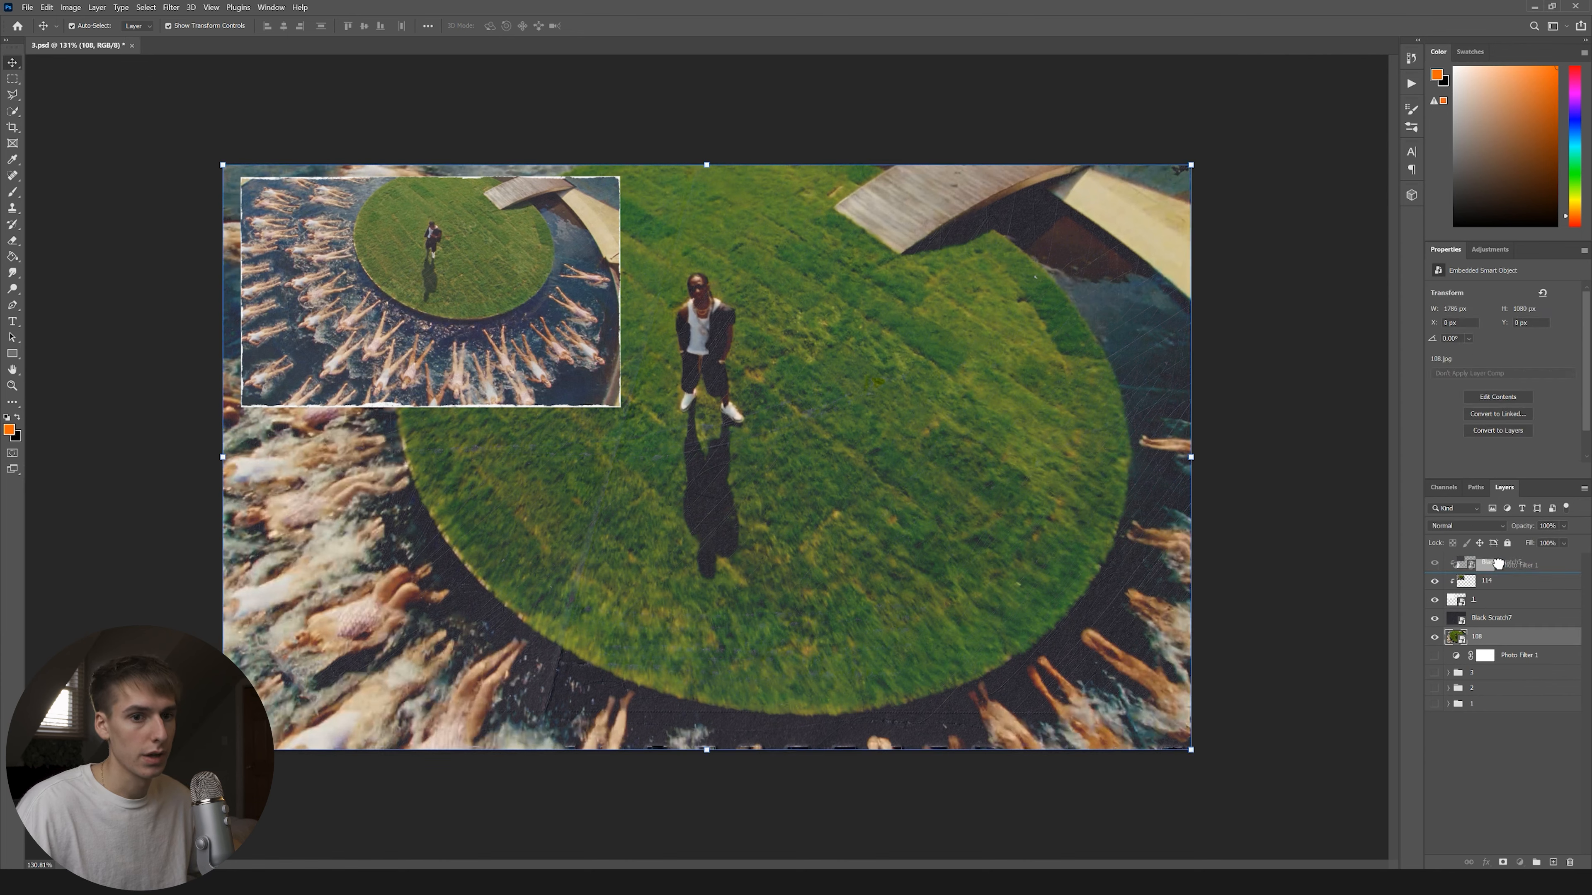
drag(1497, 566, 1498, 562)
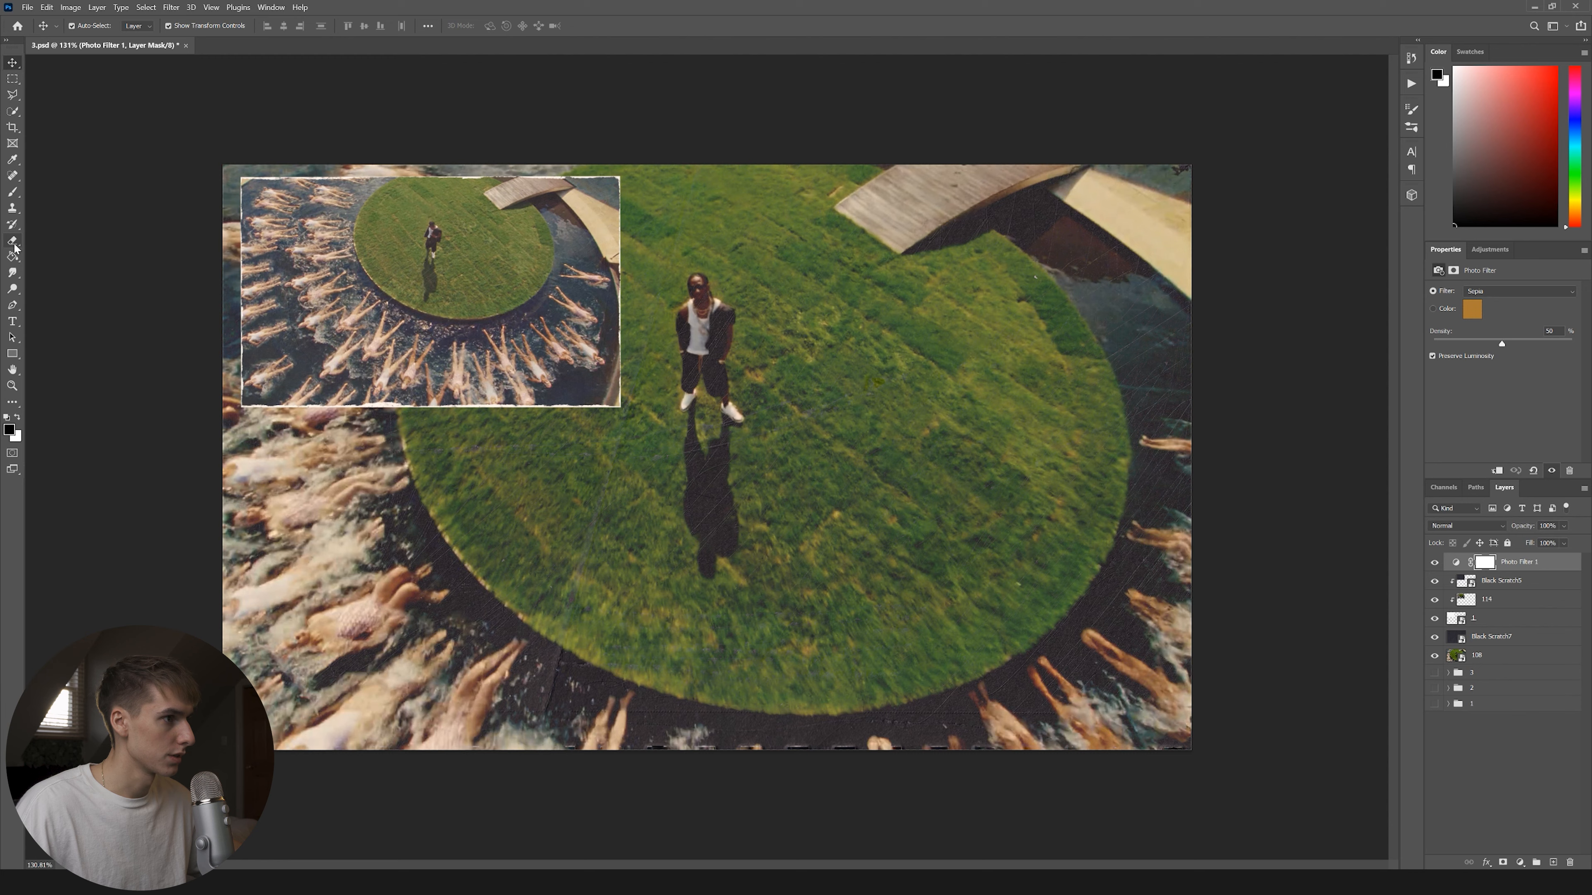
click(17, 192)
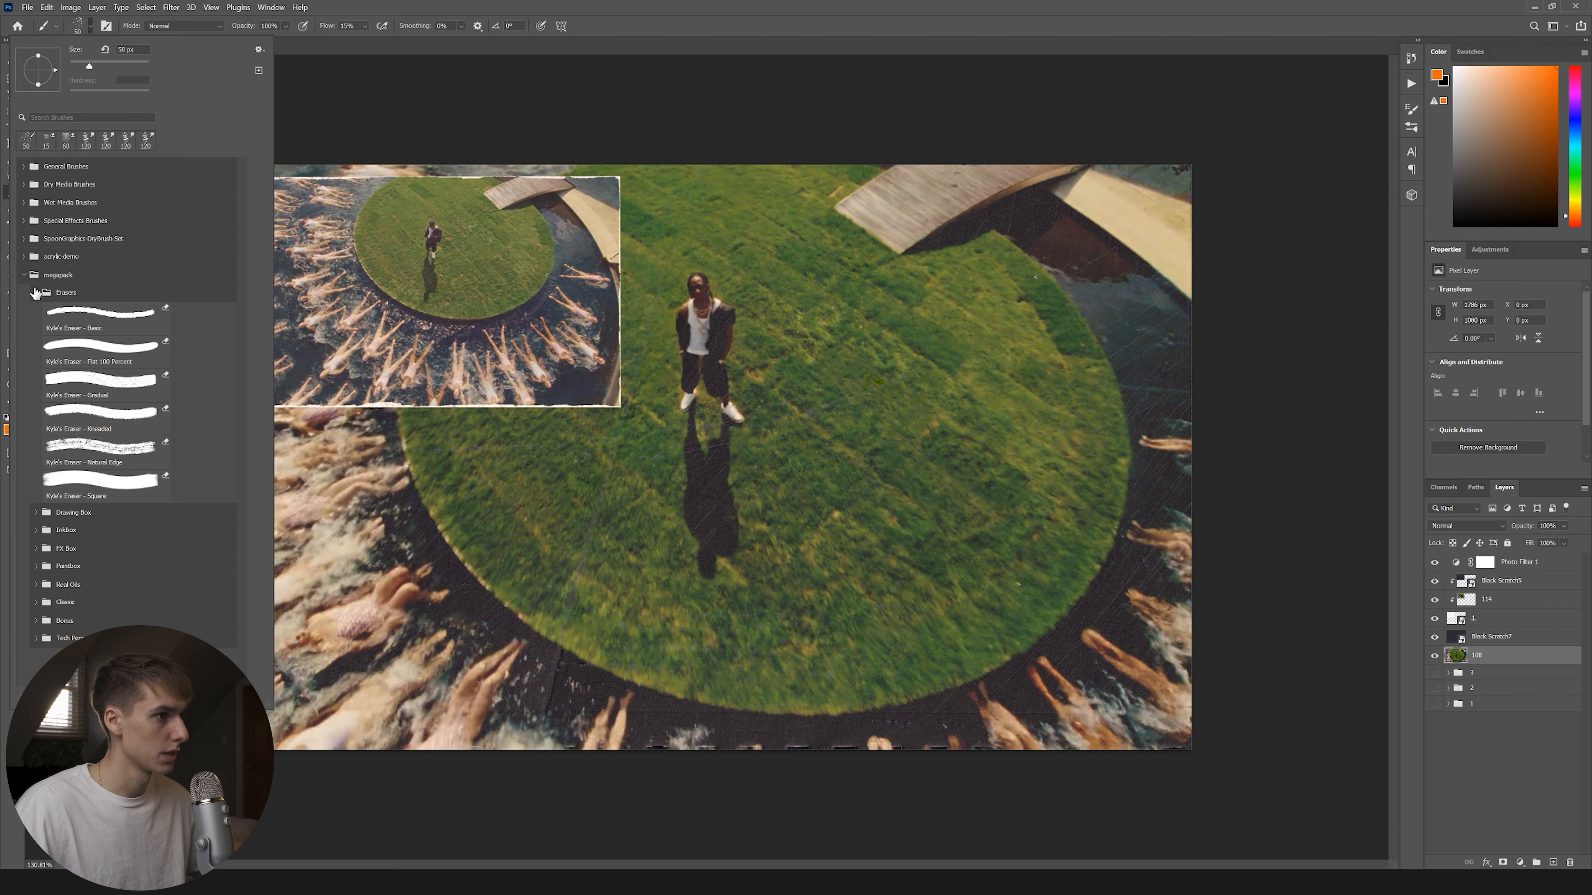
click(36, 293)
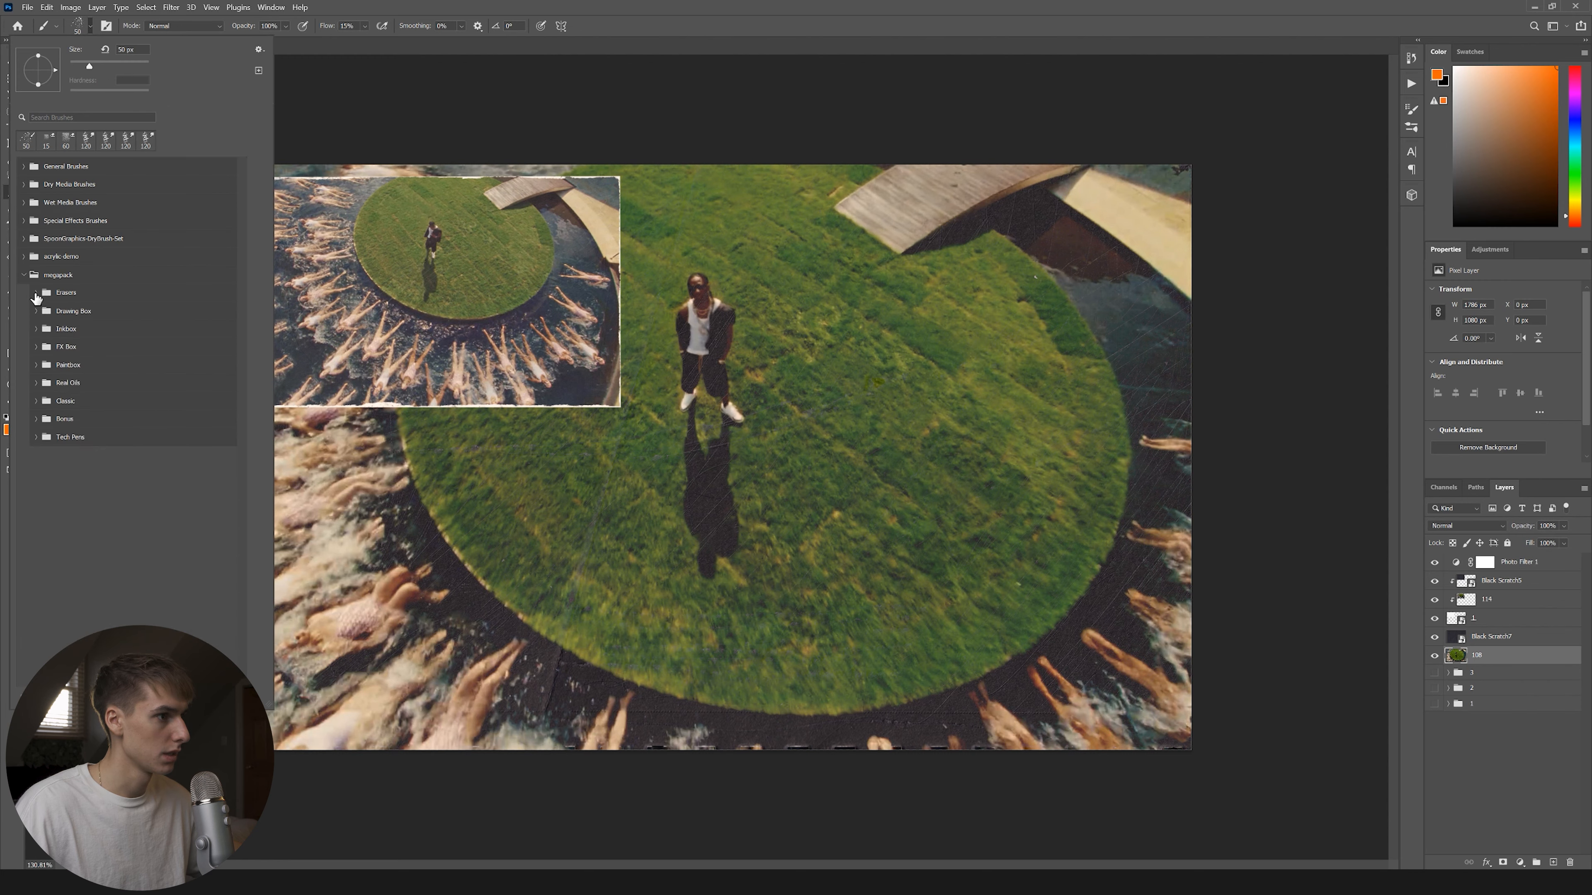
click(34, 314)
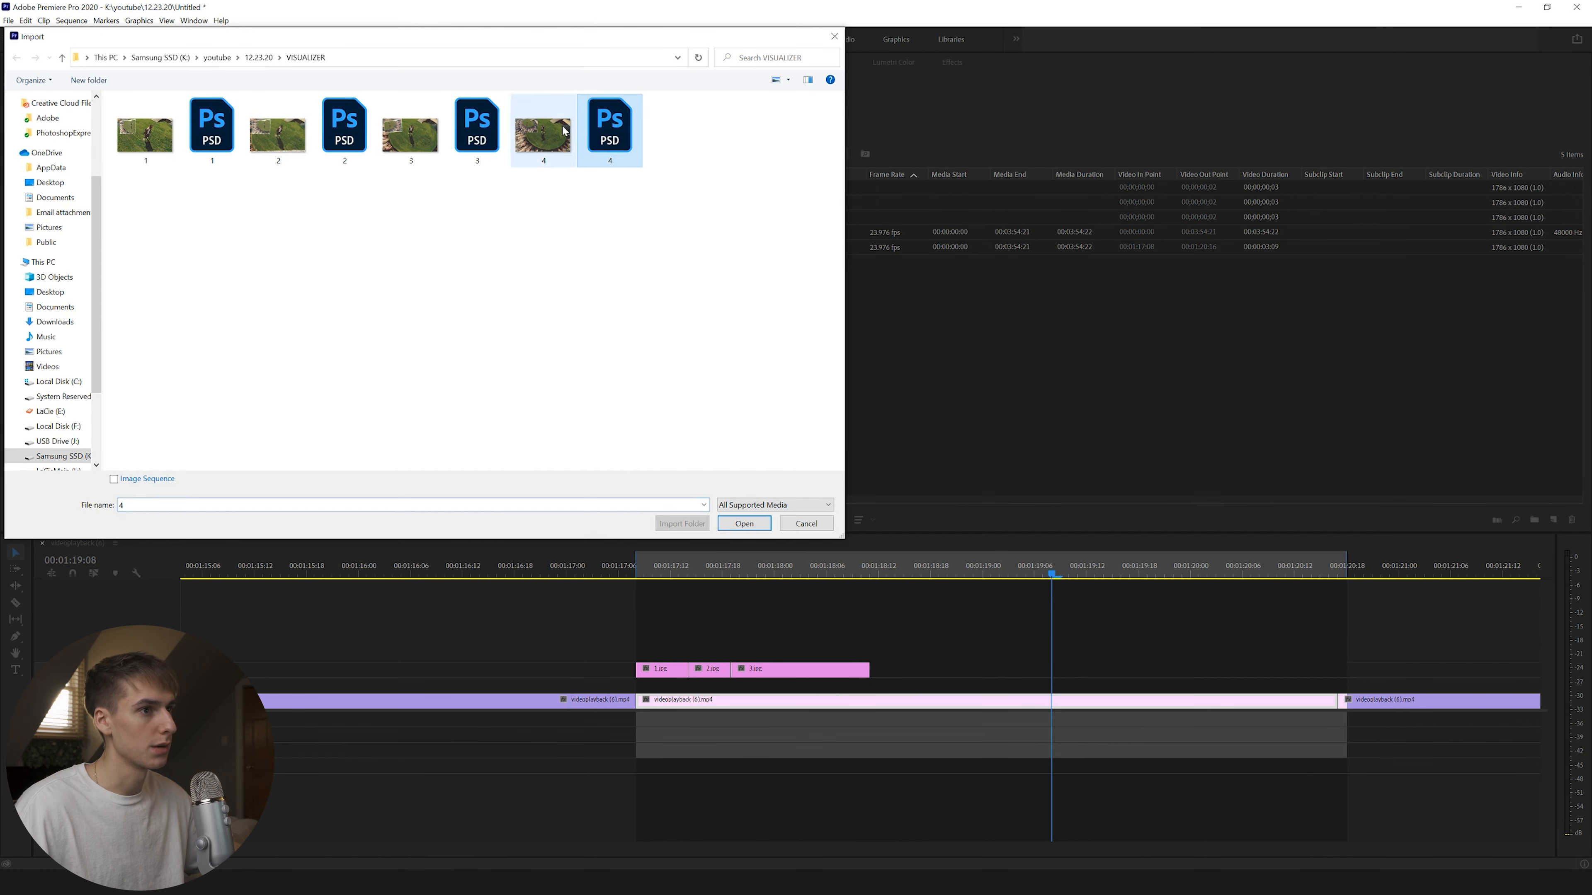
Import 4.jpg, scrub the timeline to review the stills, and select all collage layers.
double_click(541, 129)
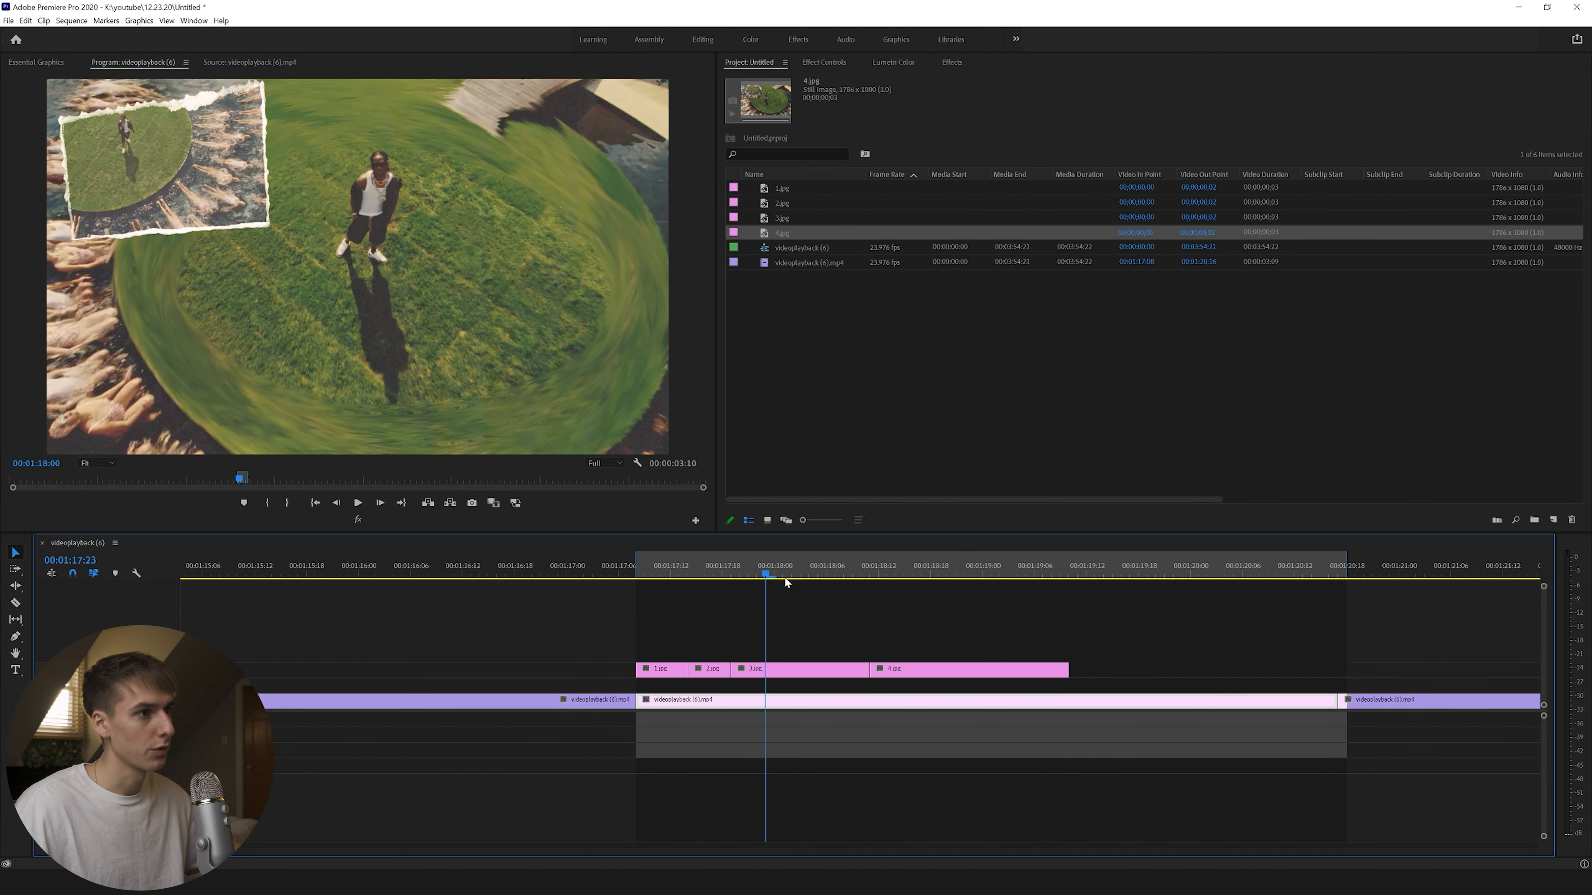
drag(786, 583, 1001, 609)
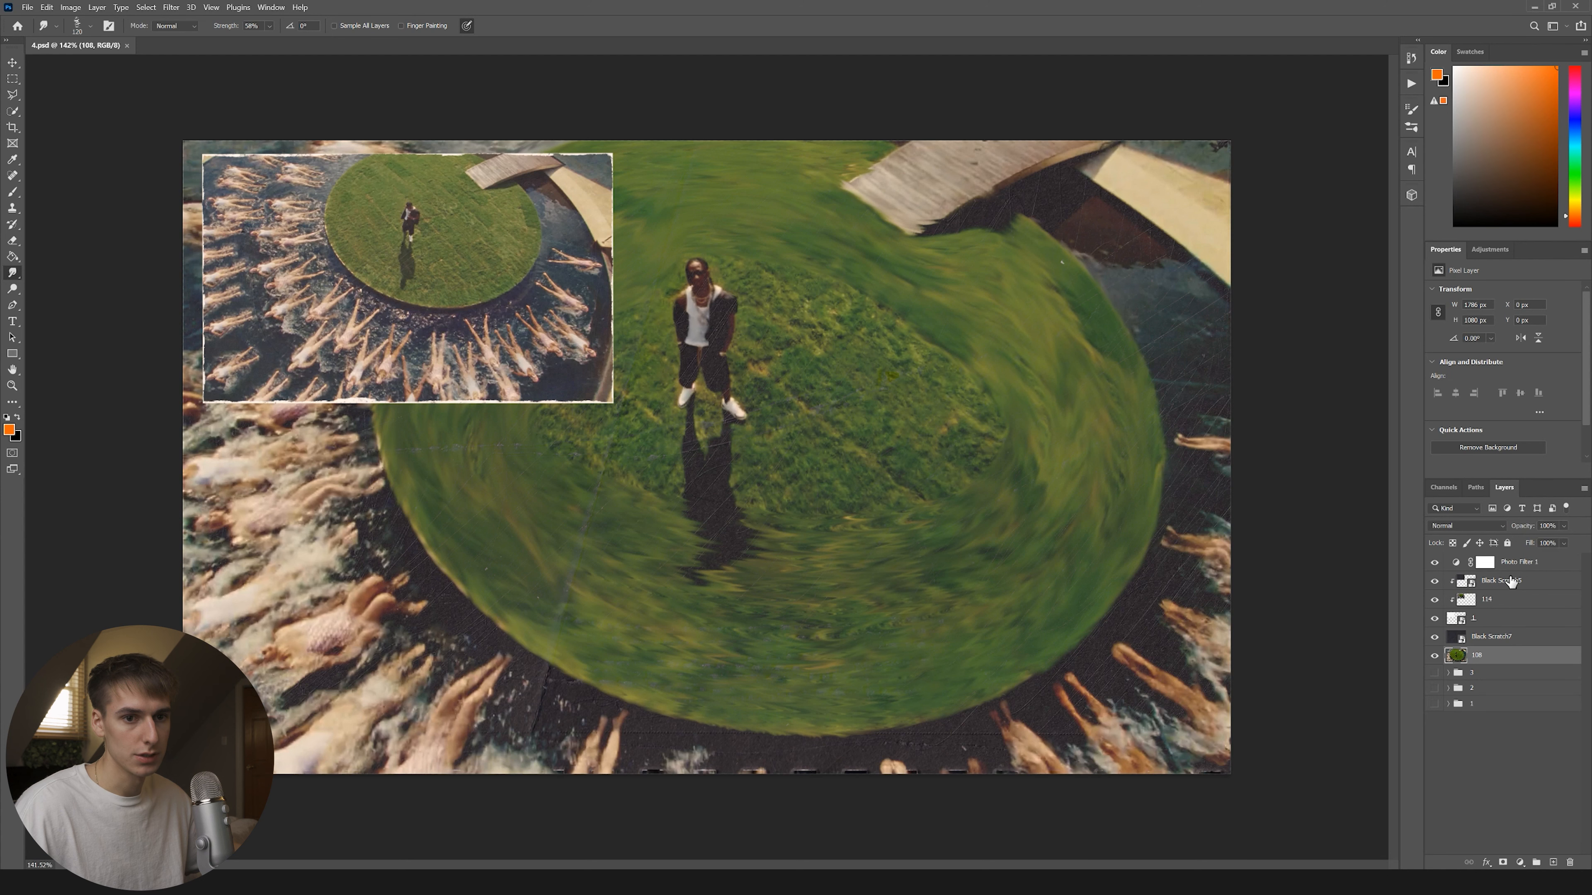
shift+click(1511, 582)
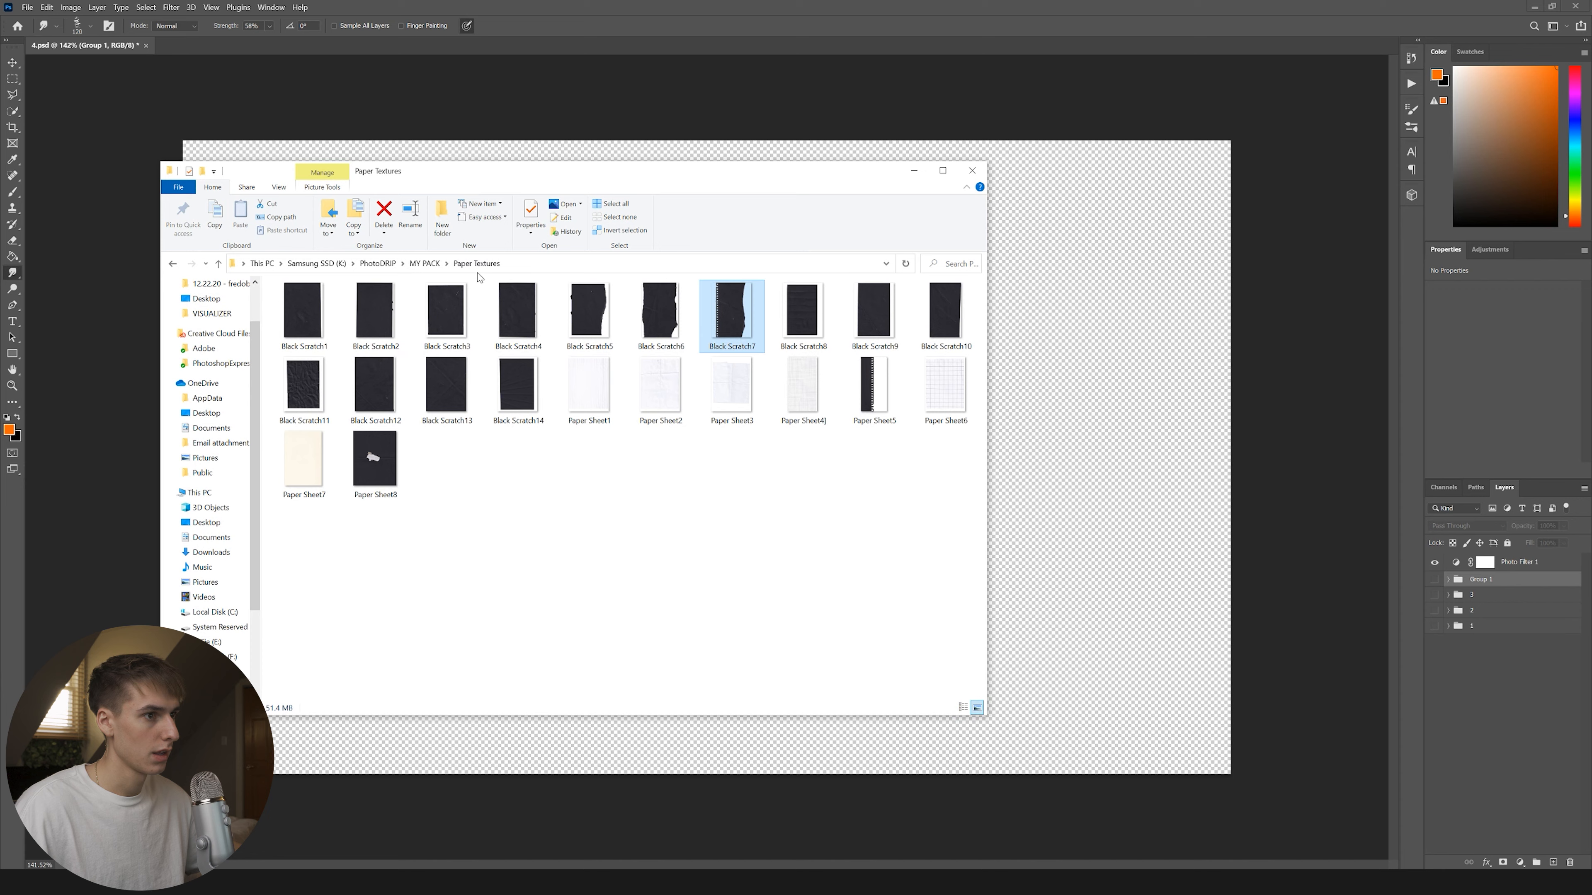
Group the old layers, hide layer 110, and enlarge photo 116 to 701×426 px upper-left.
click(378, 263)
double_click(320, 465)
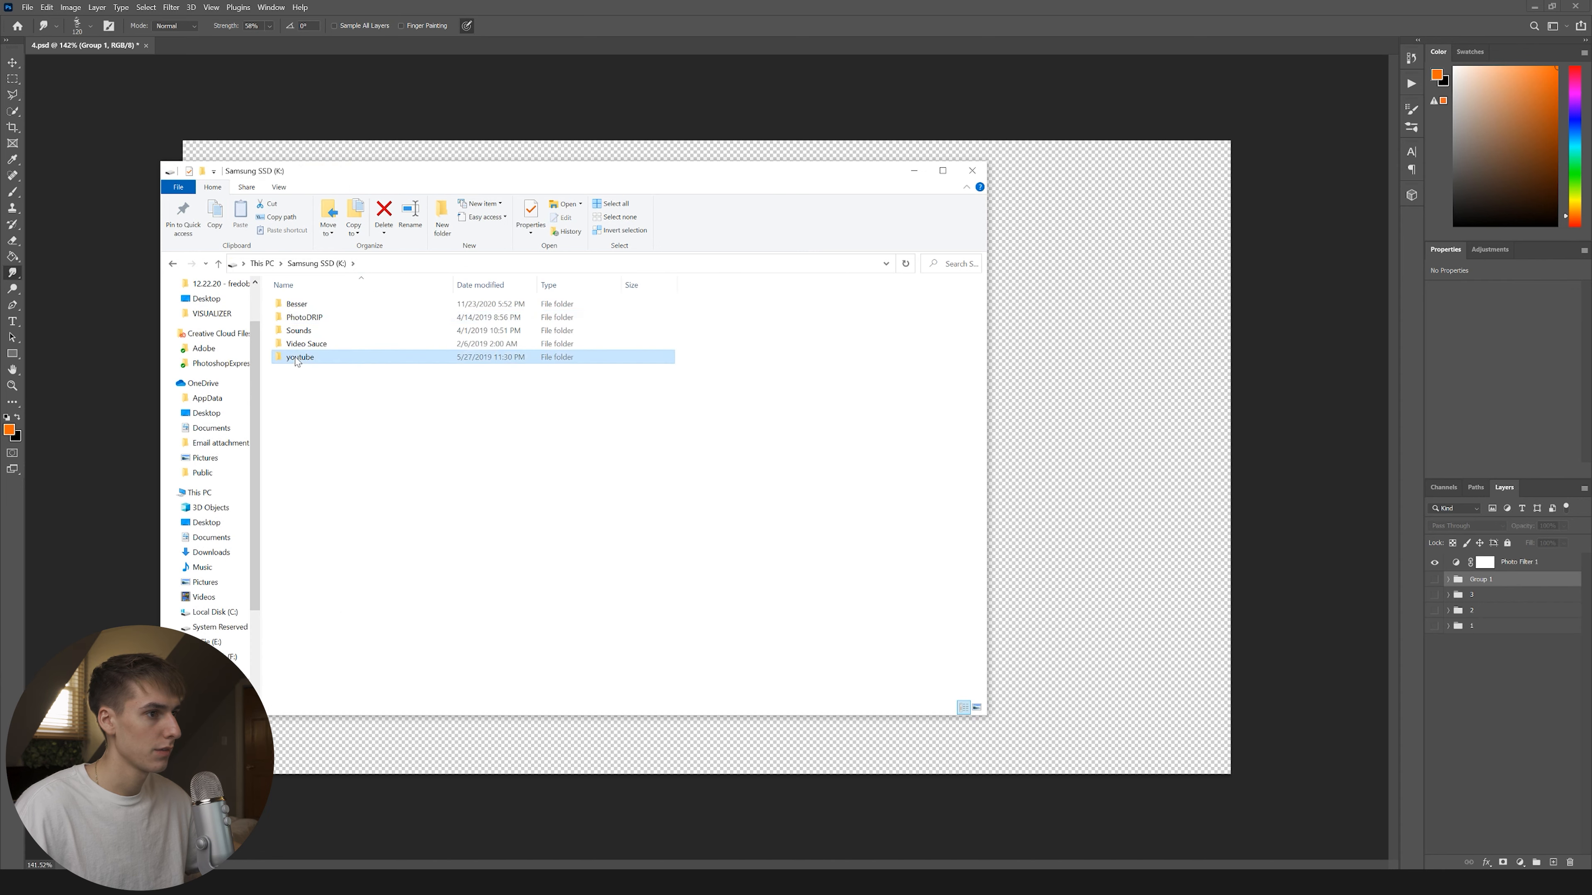
double_click(283, 342)
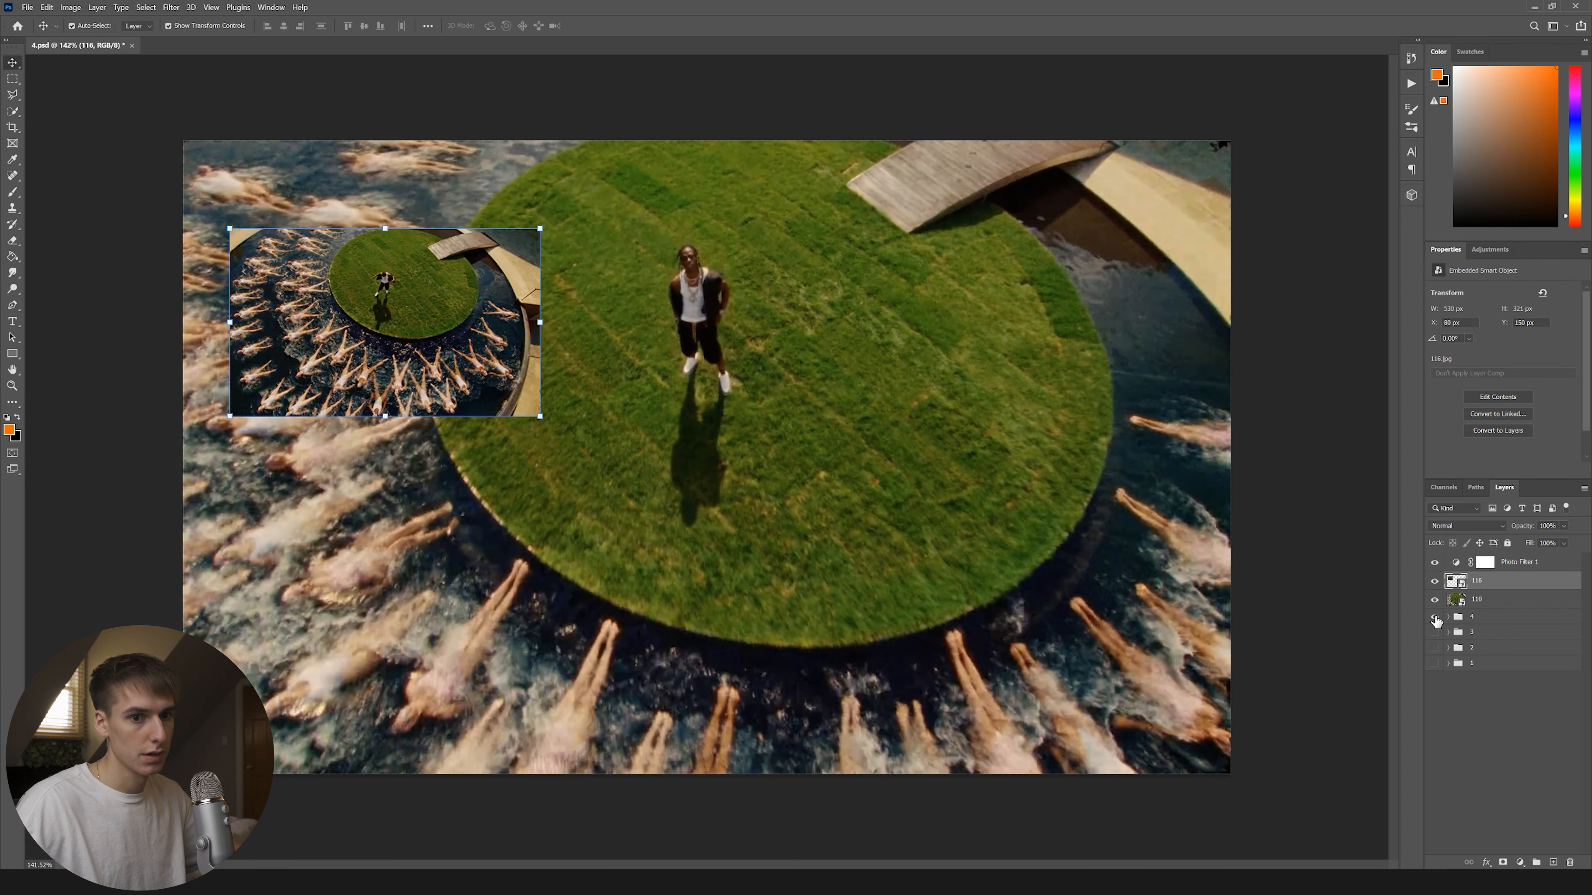
click(1434, 599)
drag(505, 360, 476, 285)
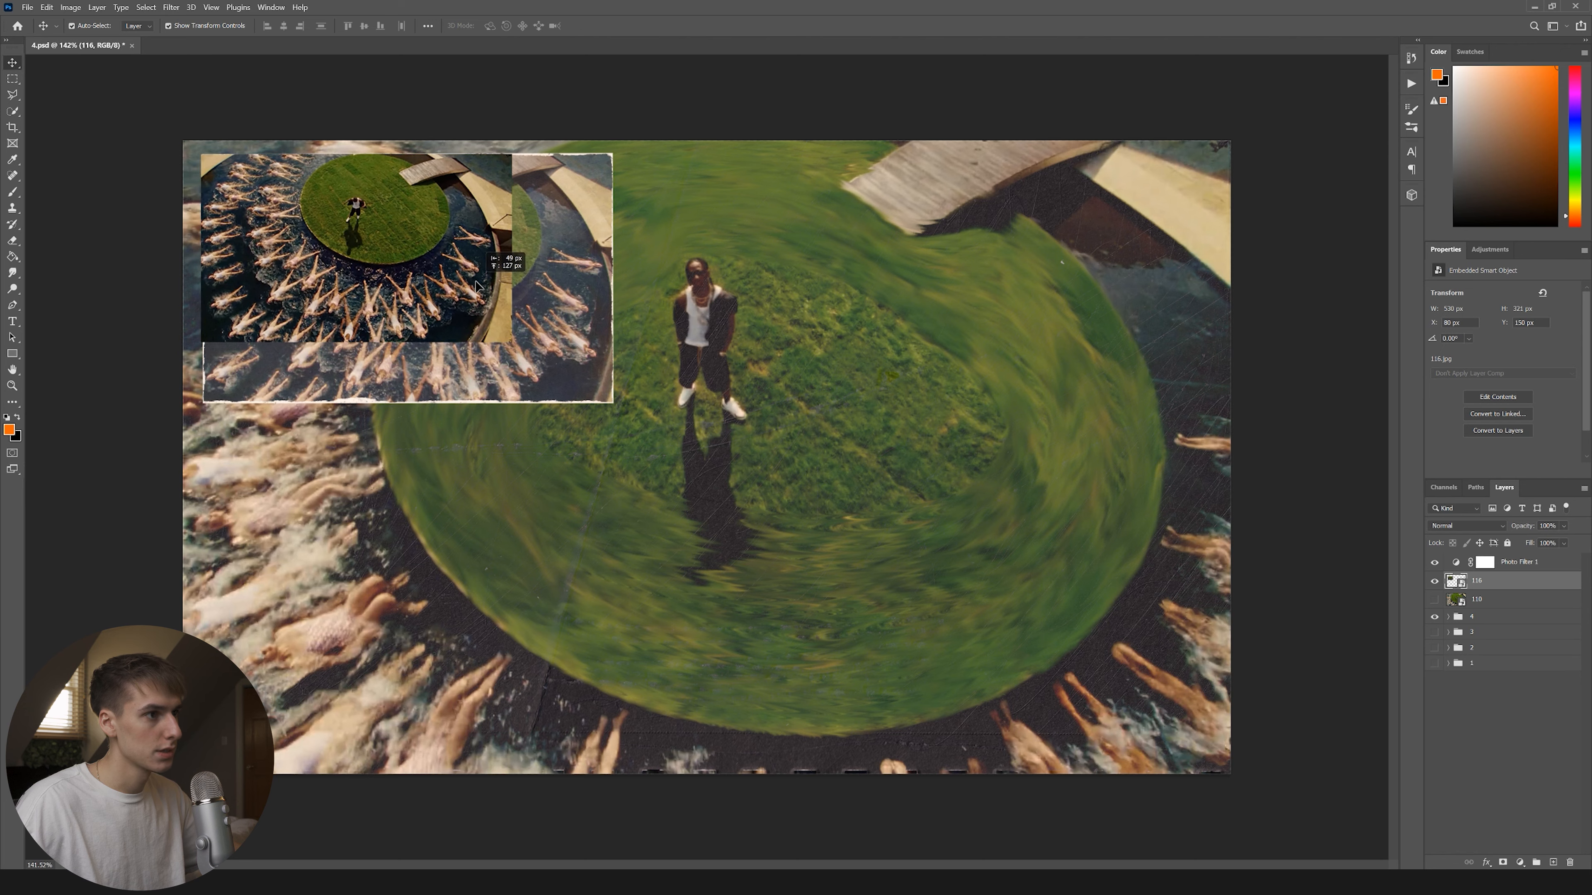
drag(512, 343, 614, 402)
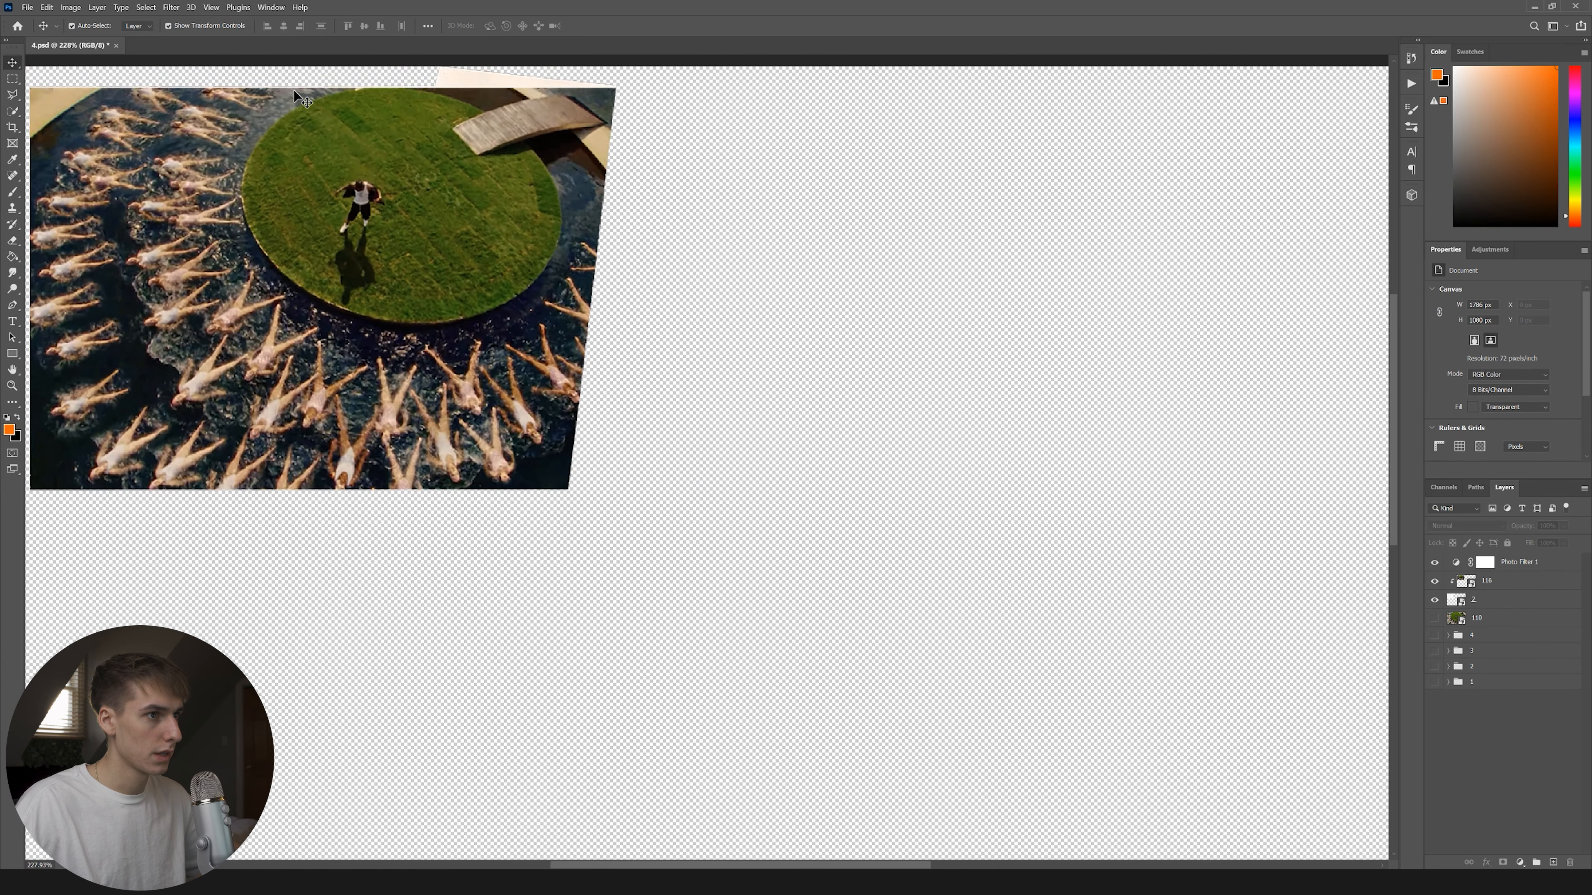
Fade layer 116 to 39% opacity.
click(1486, 581)
click(1562, 526)
drag(1552, 541, 1548, 543)
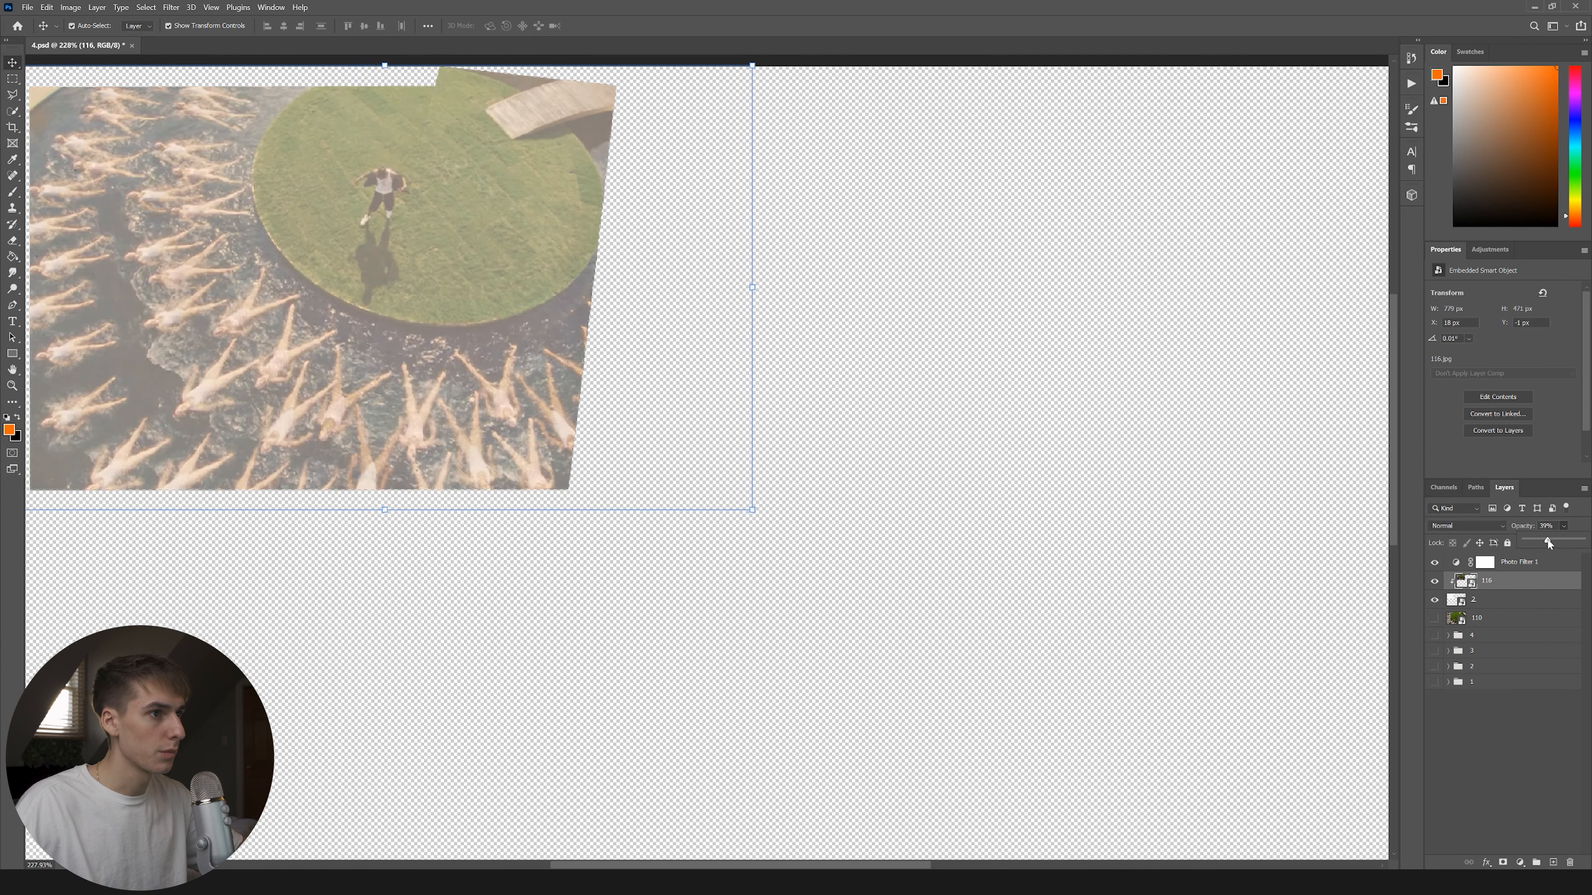
Lasso a slanted strip of the photo and copy it onto a new Layer 1.
key(l)
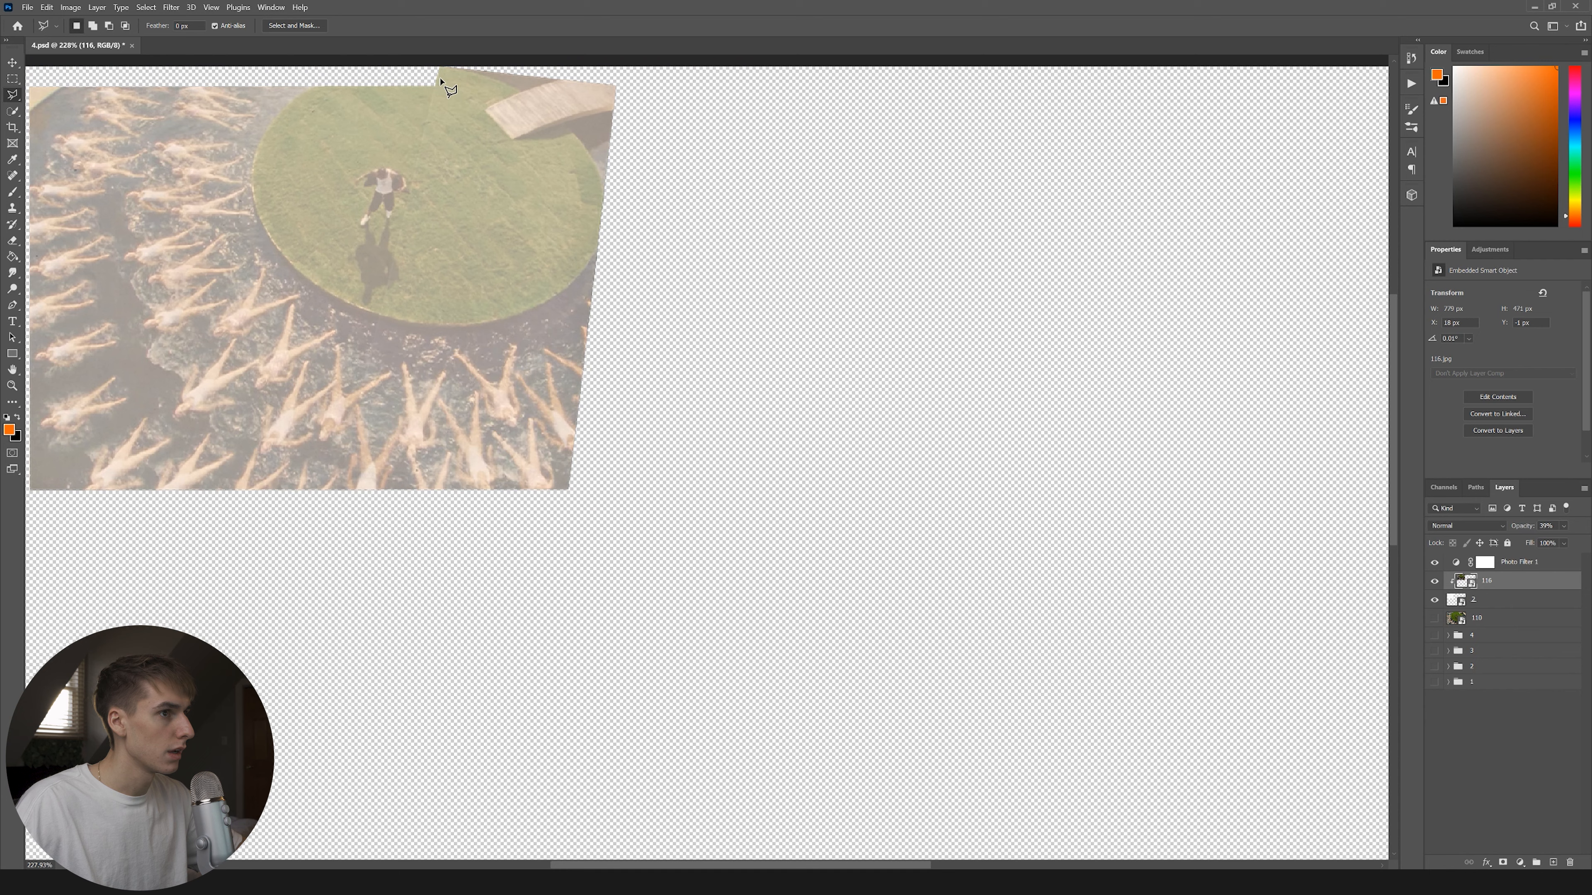
scroll(446, 110, up, 1)
click(441, 86)
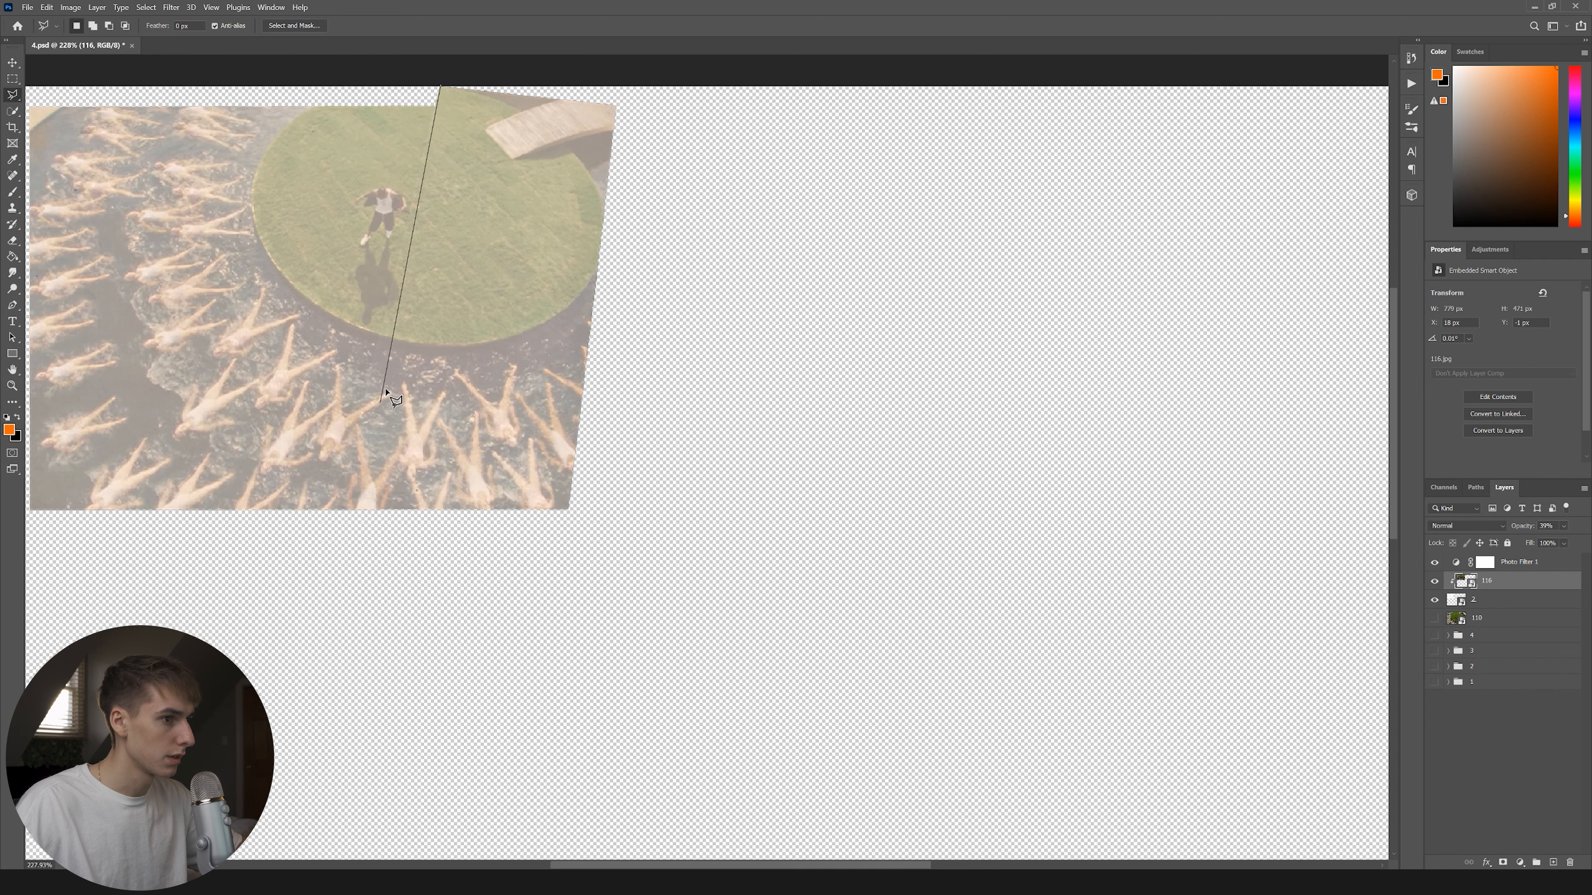
click(326, 562)
click(607, 587)
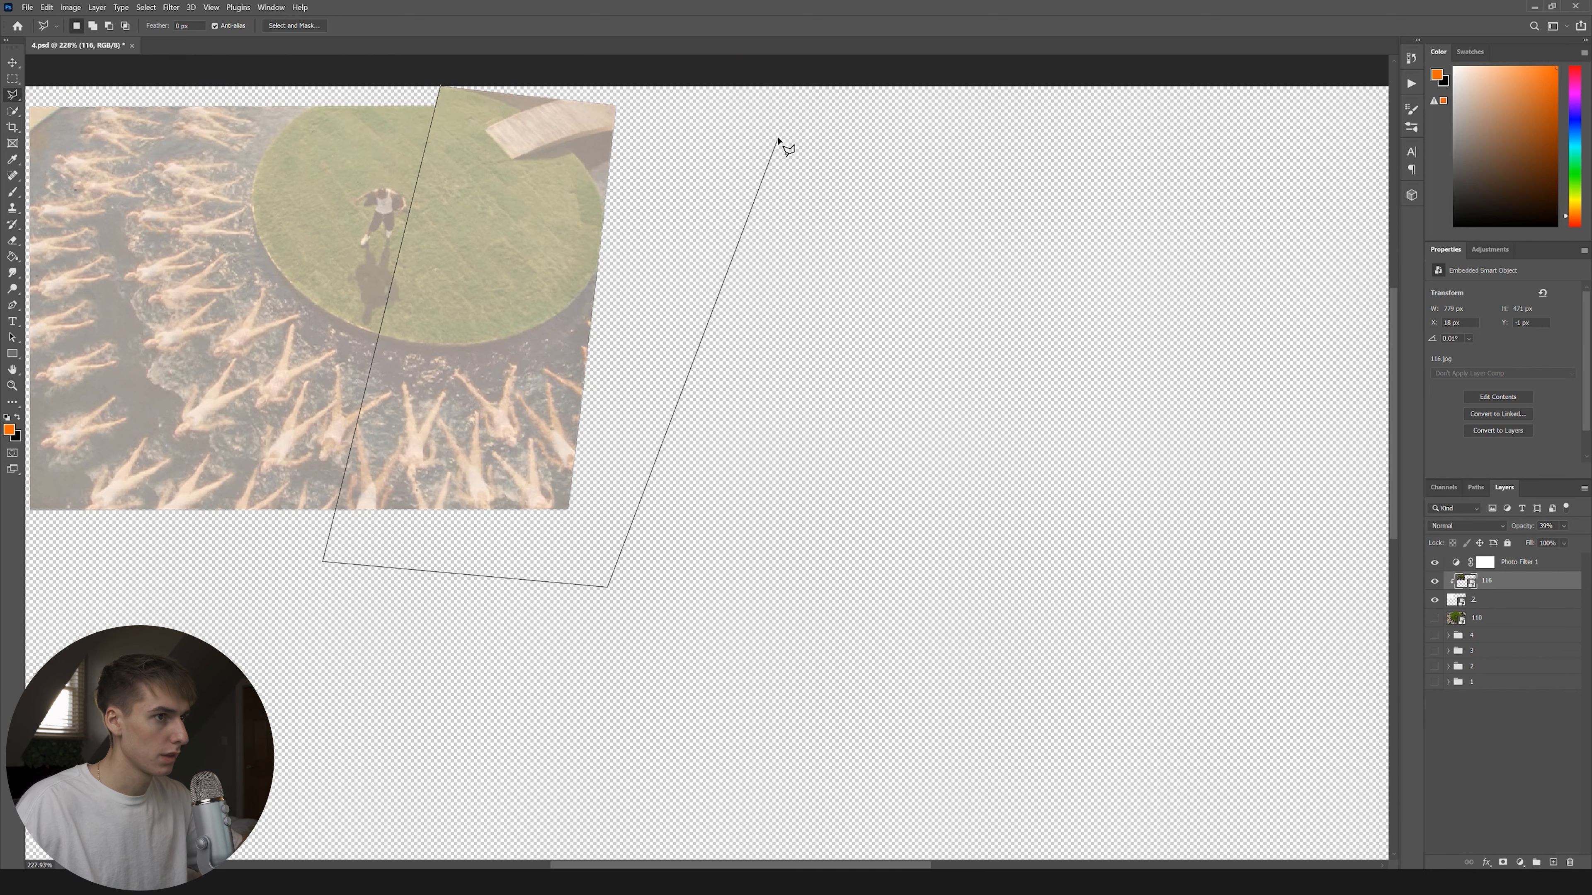
click(777, 138)
click(652, 73)
click(440, 86)
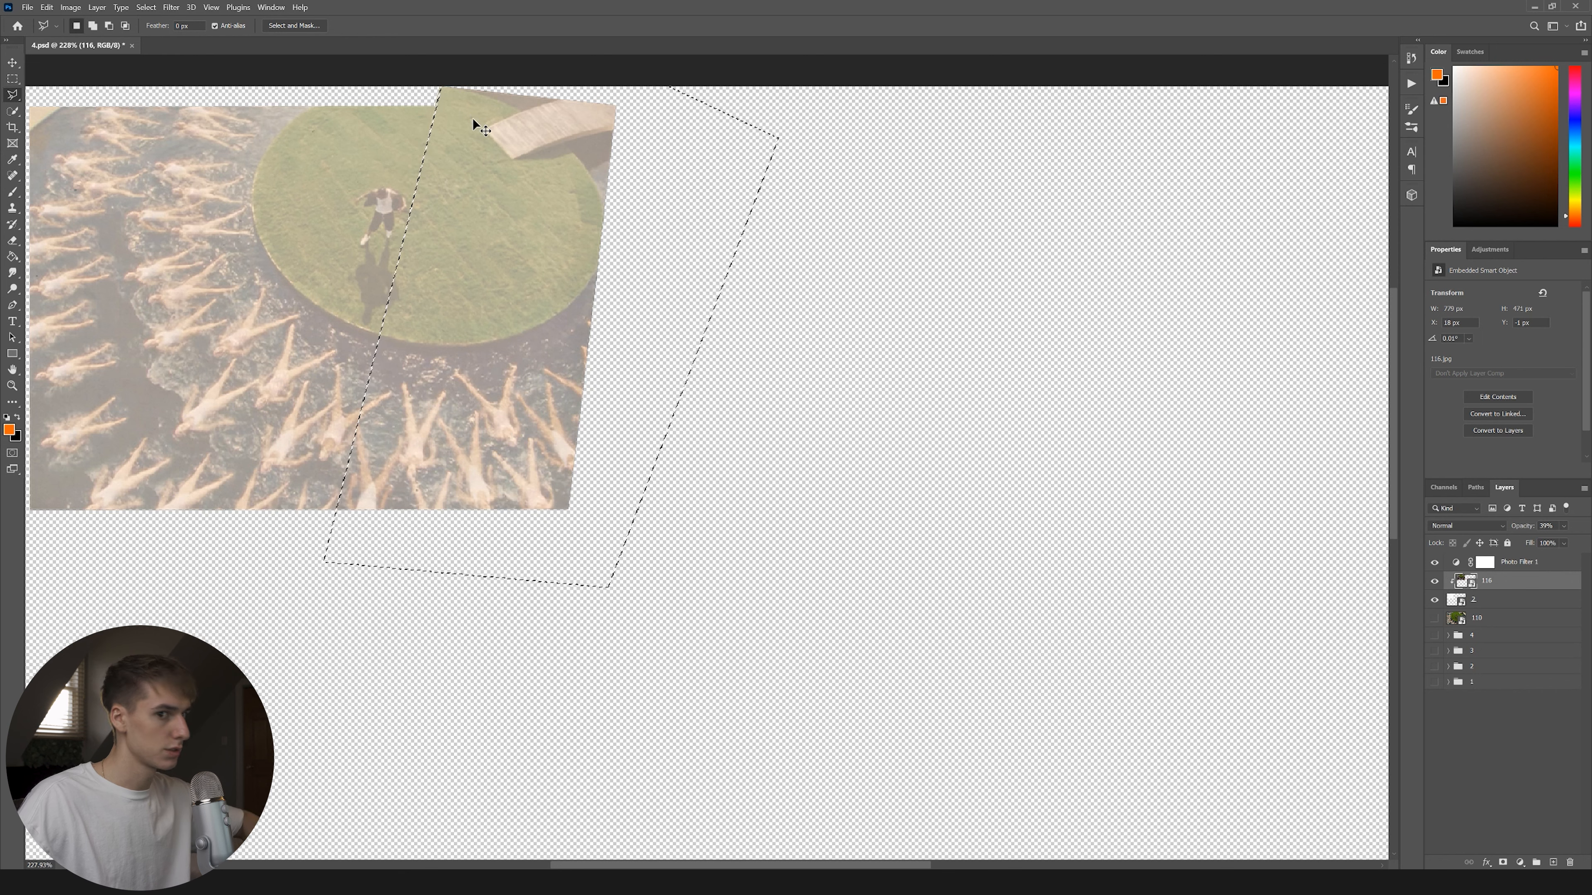
key(ctrl+j)
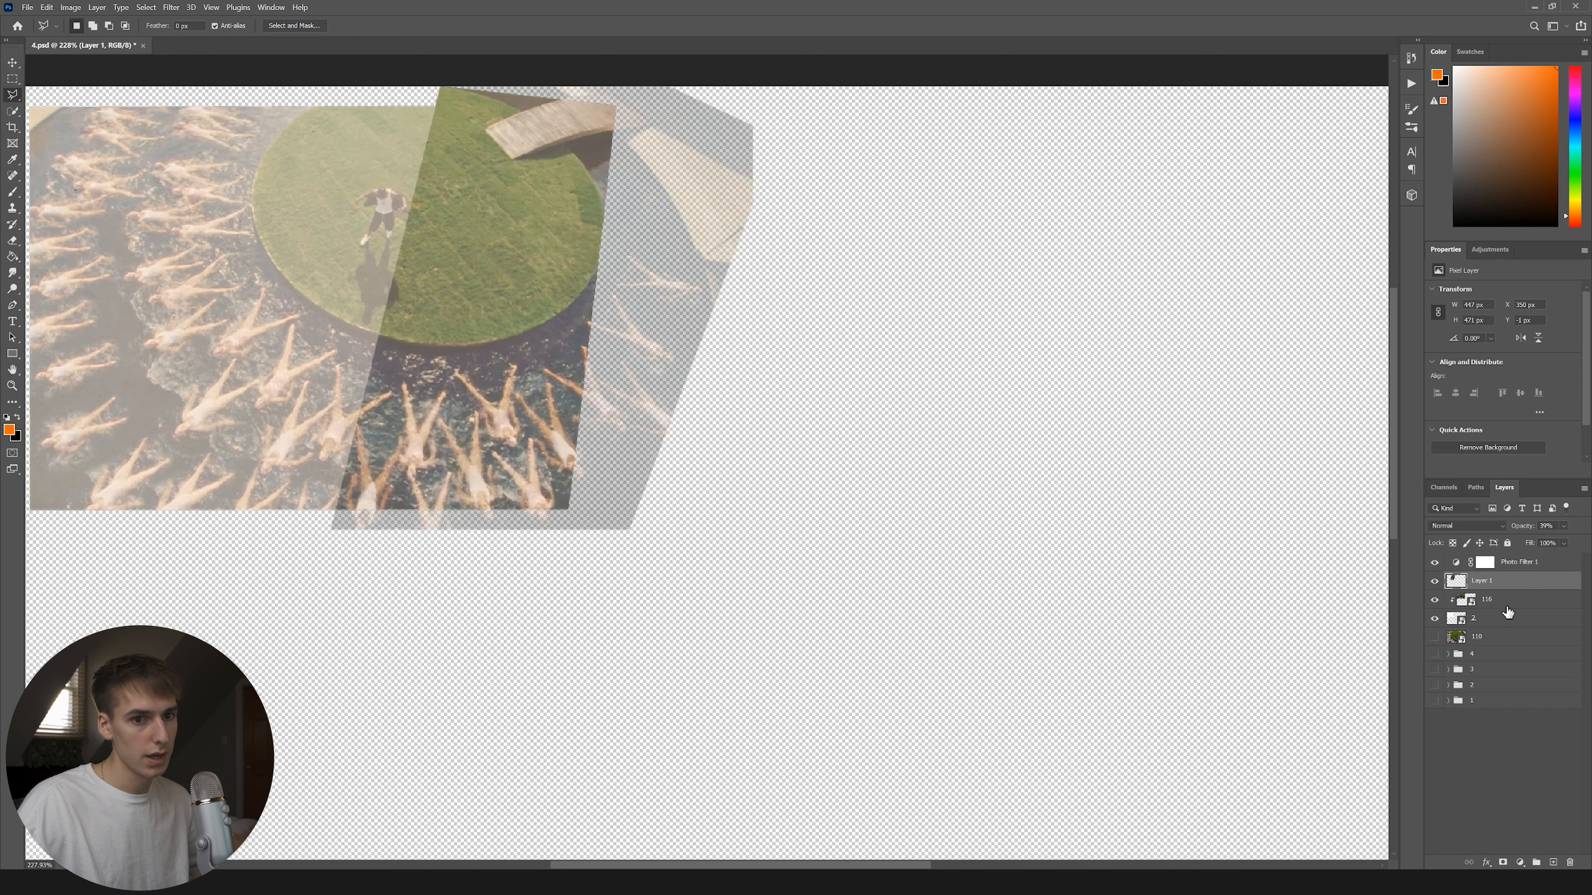
Load Layer 1's outline on the 116 photo and rasterize the 116 layer.
click(1508, 612)
ctrl+click(1456, 582)
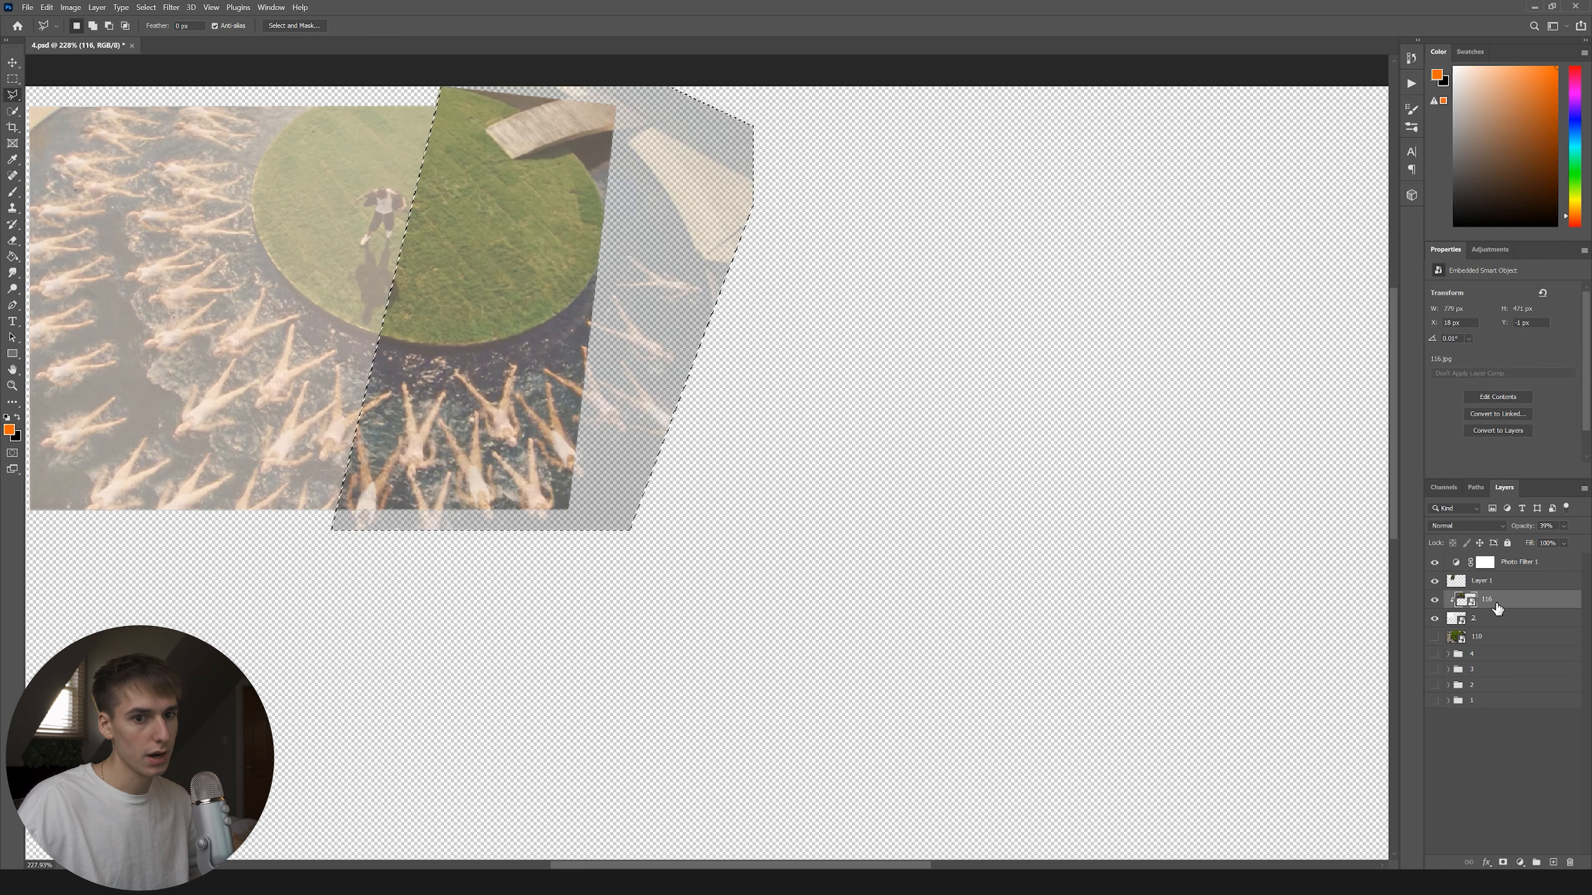
key(Delete)
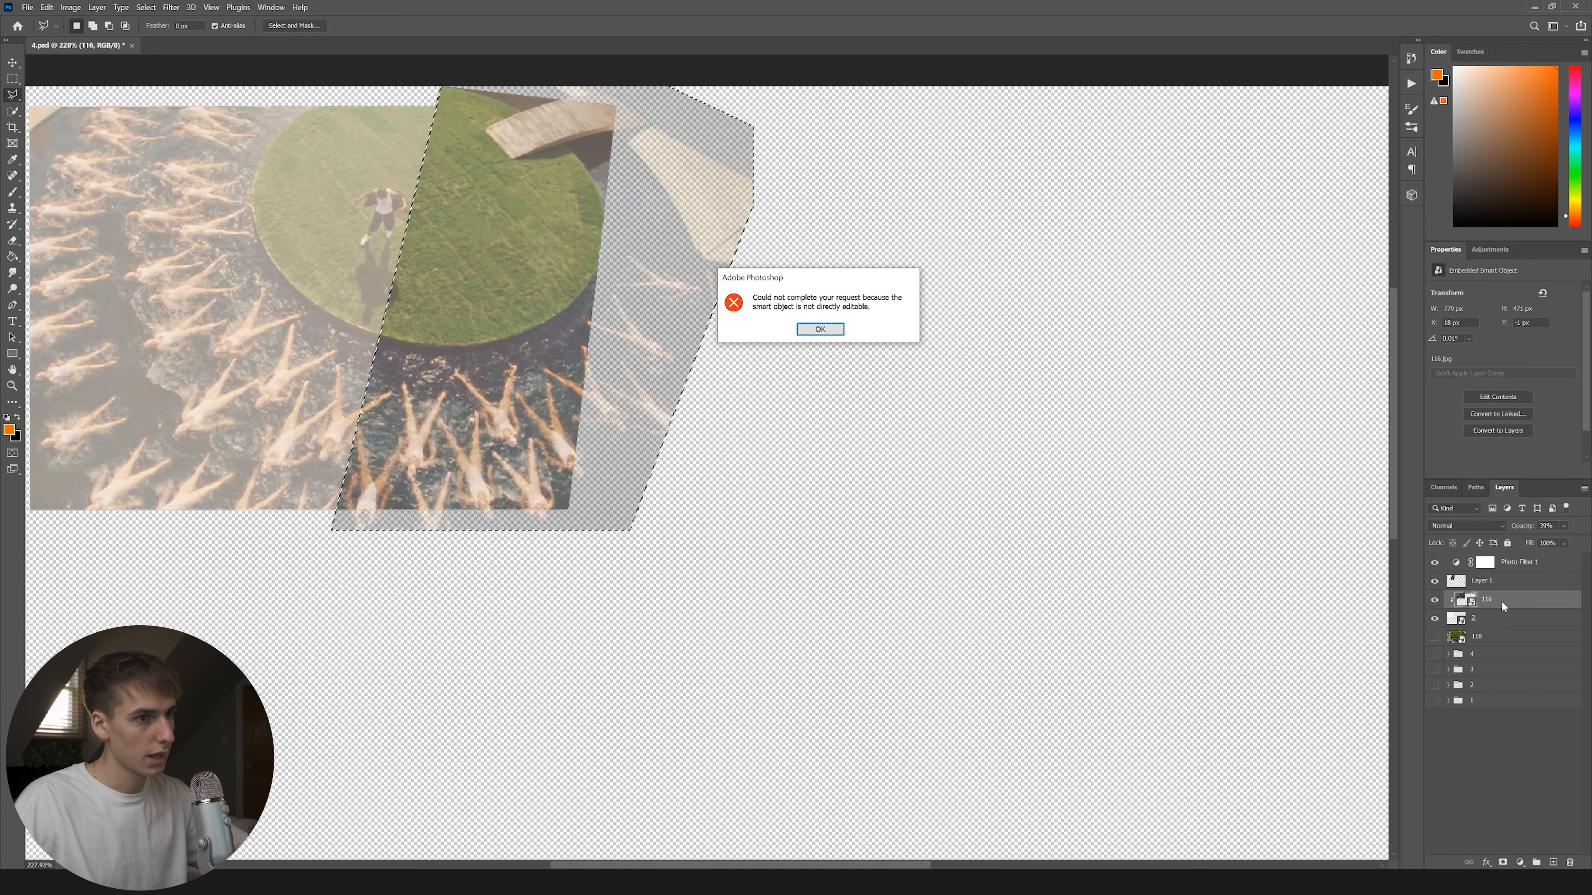
key(Return)
right_click(1502, 600)
click(1461, 283)
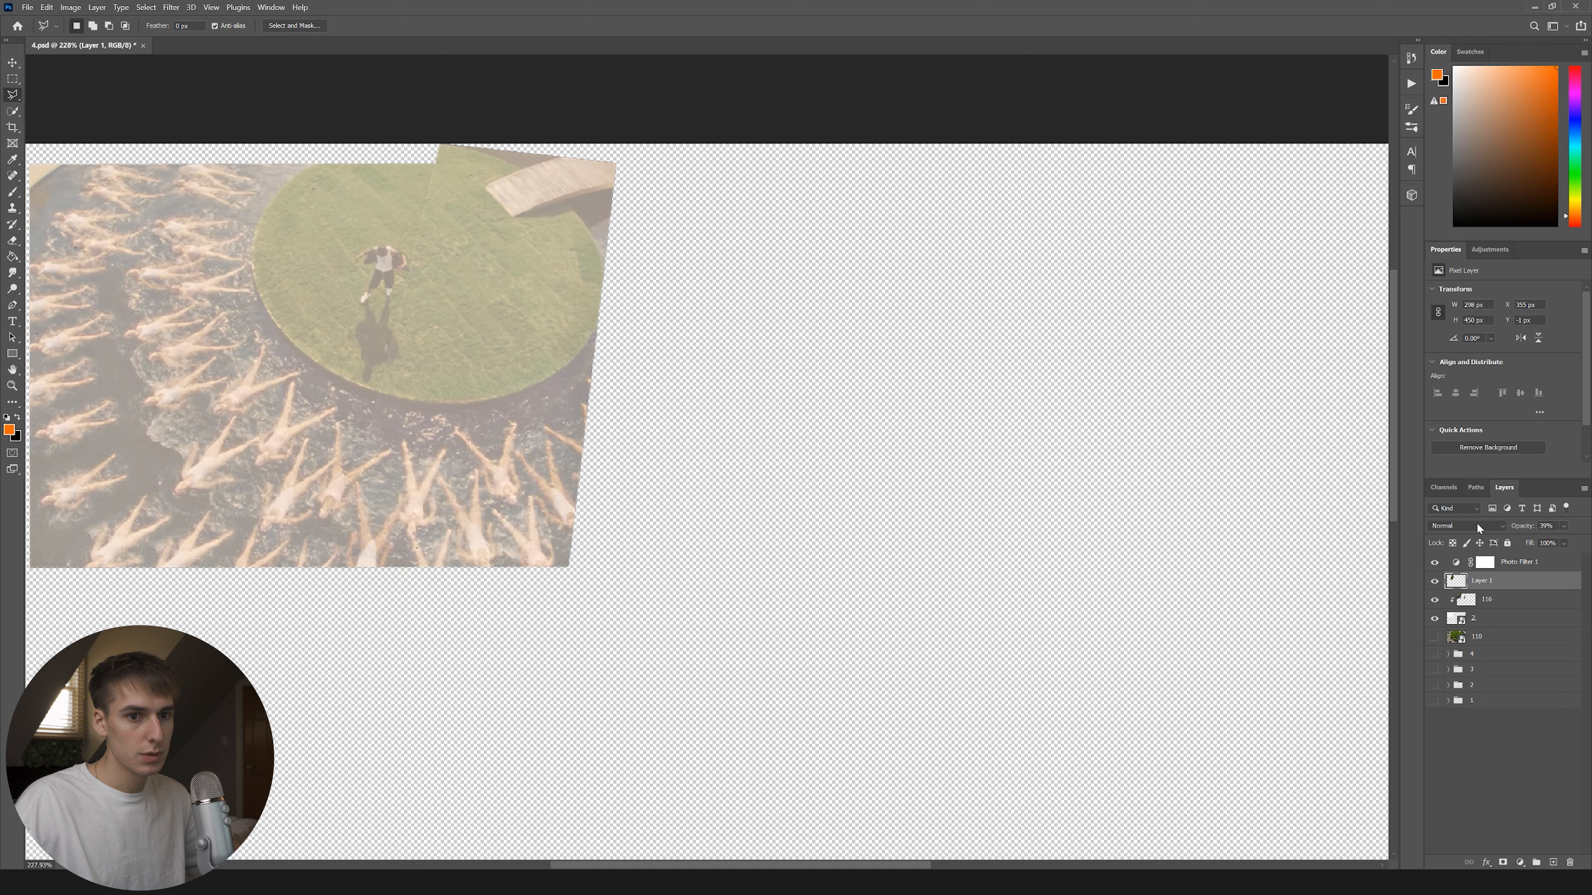
Set Layer 1 to 100% opacity with Overlay blending.
click(1477, 526)
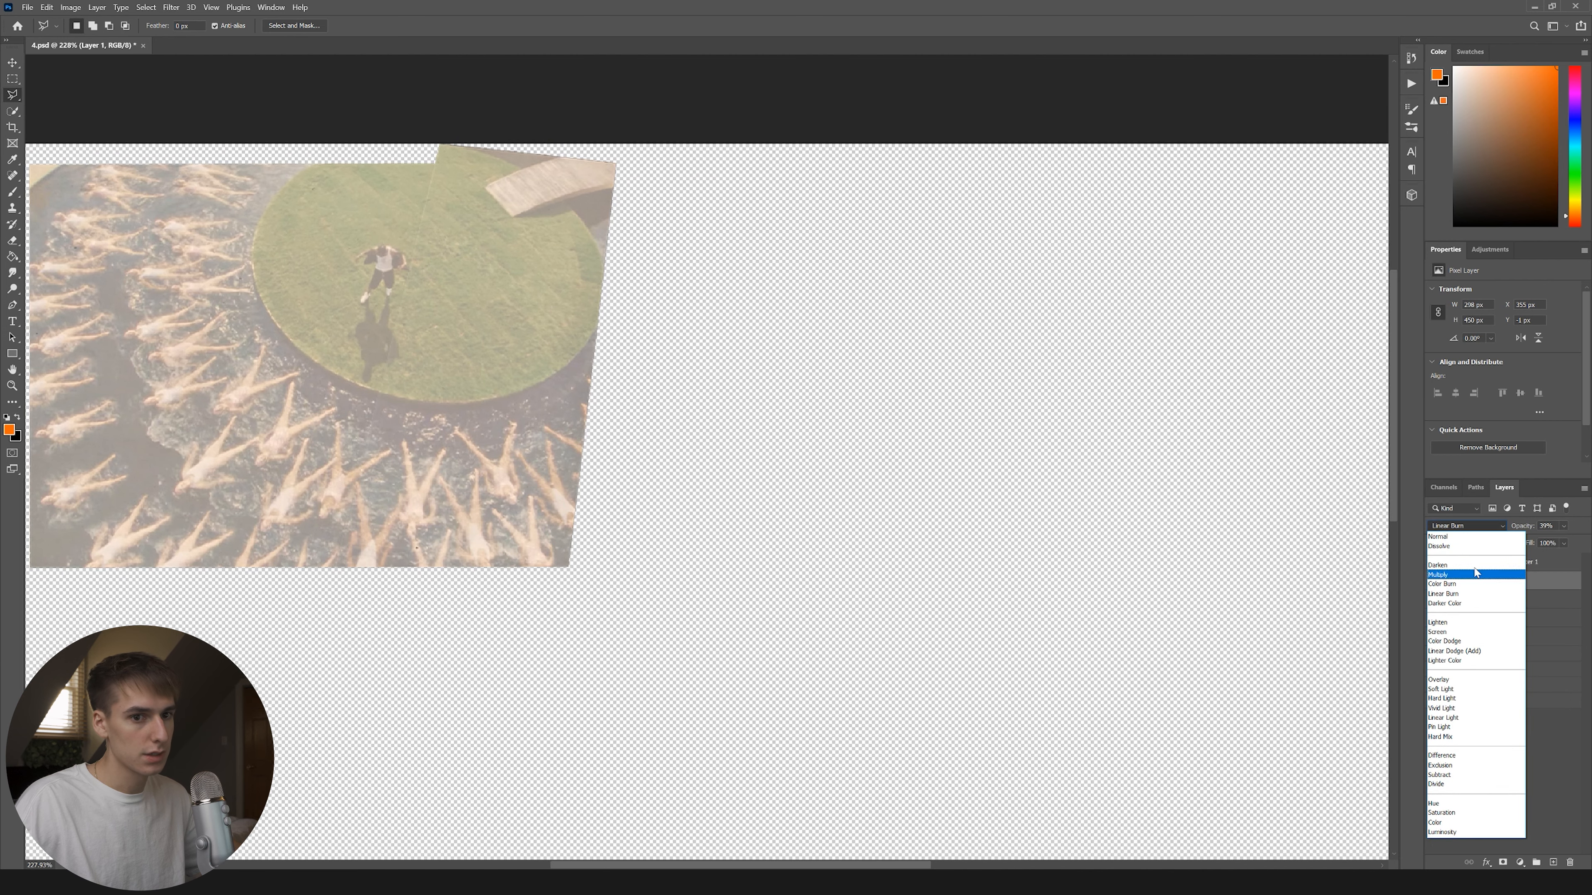
key(Escape)
drag(1561, 541, 1586, 541)
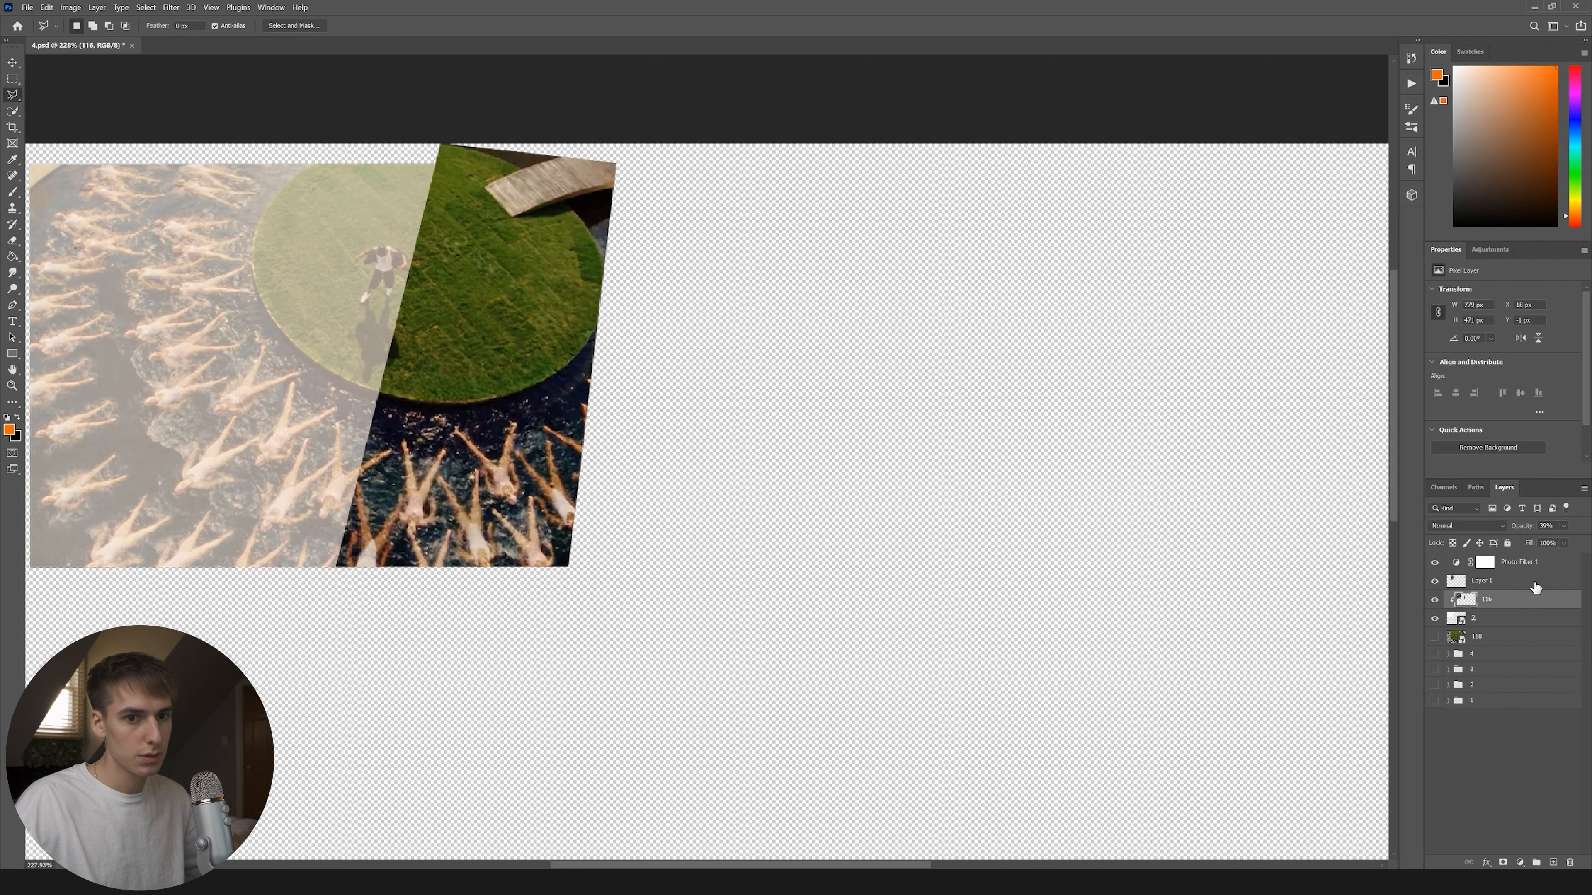
click(1467, 526)
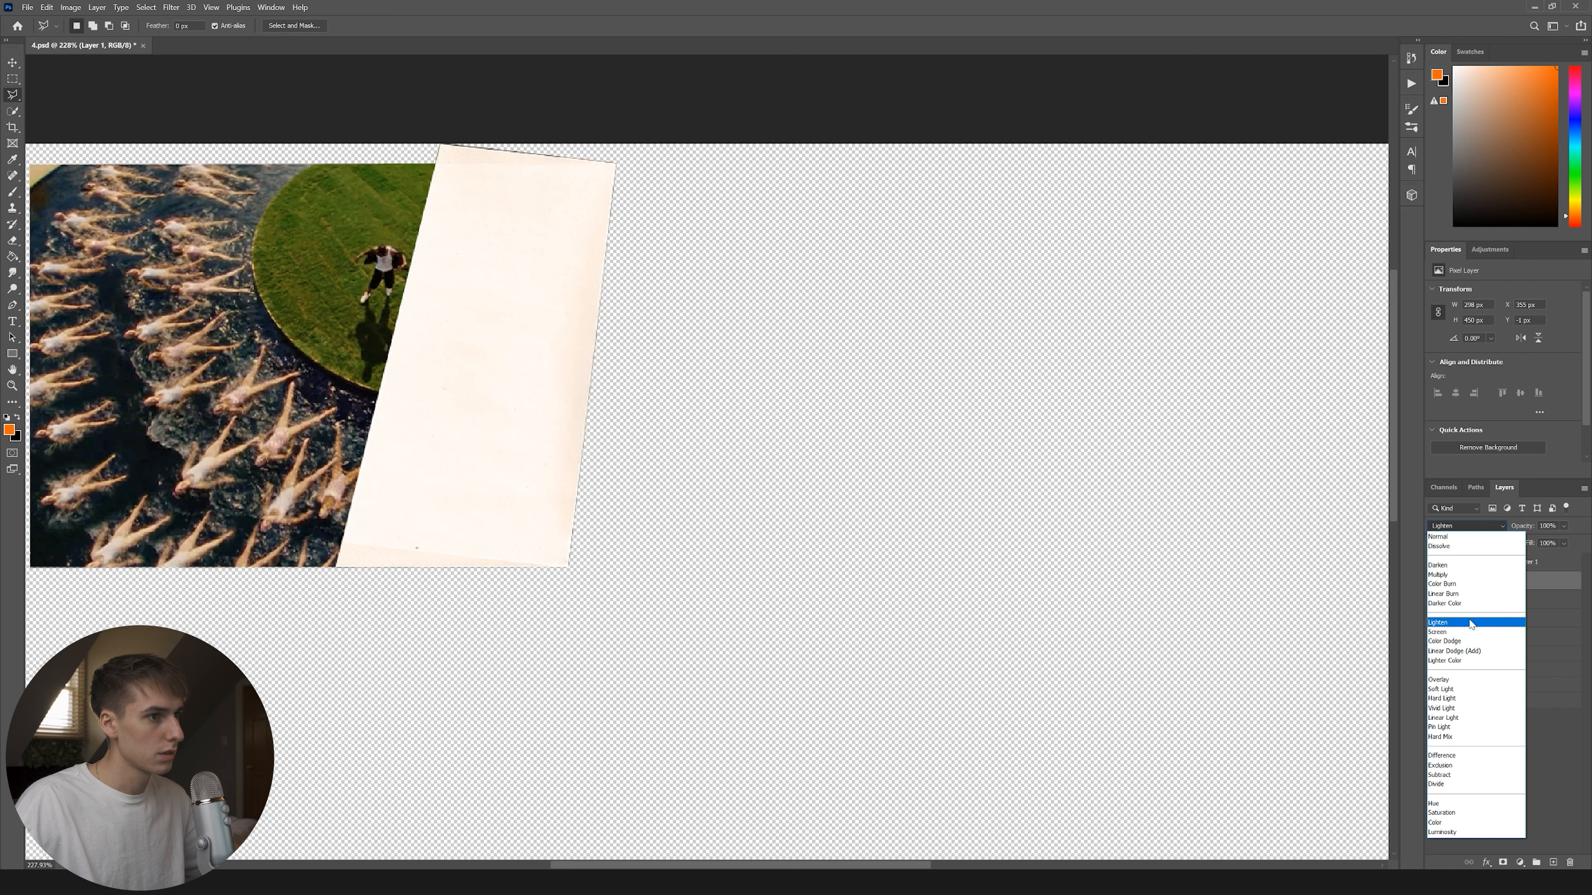
click(1469, 683)
click(1481, 749)
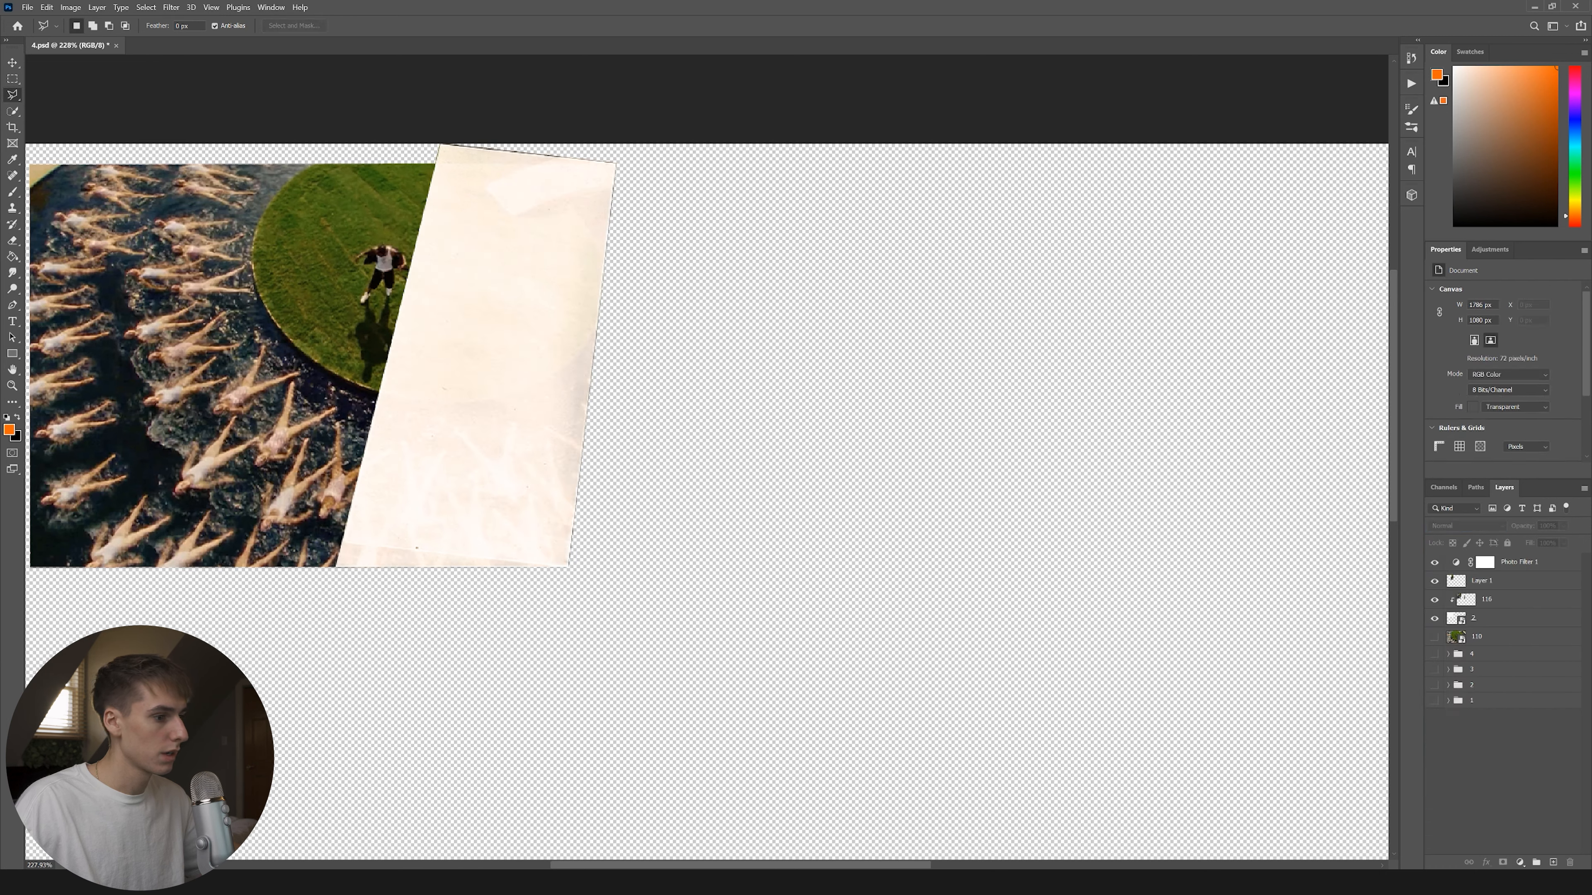
key(alt+Tab)
Browse from Paper Rips and Folds through MY PACK into the Paper Textures folder.
click(487, 263)
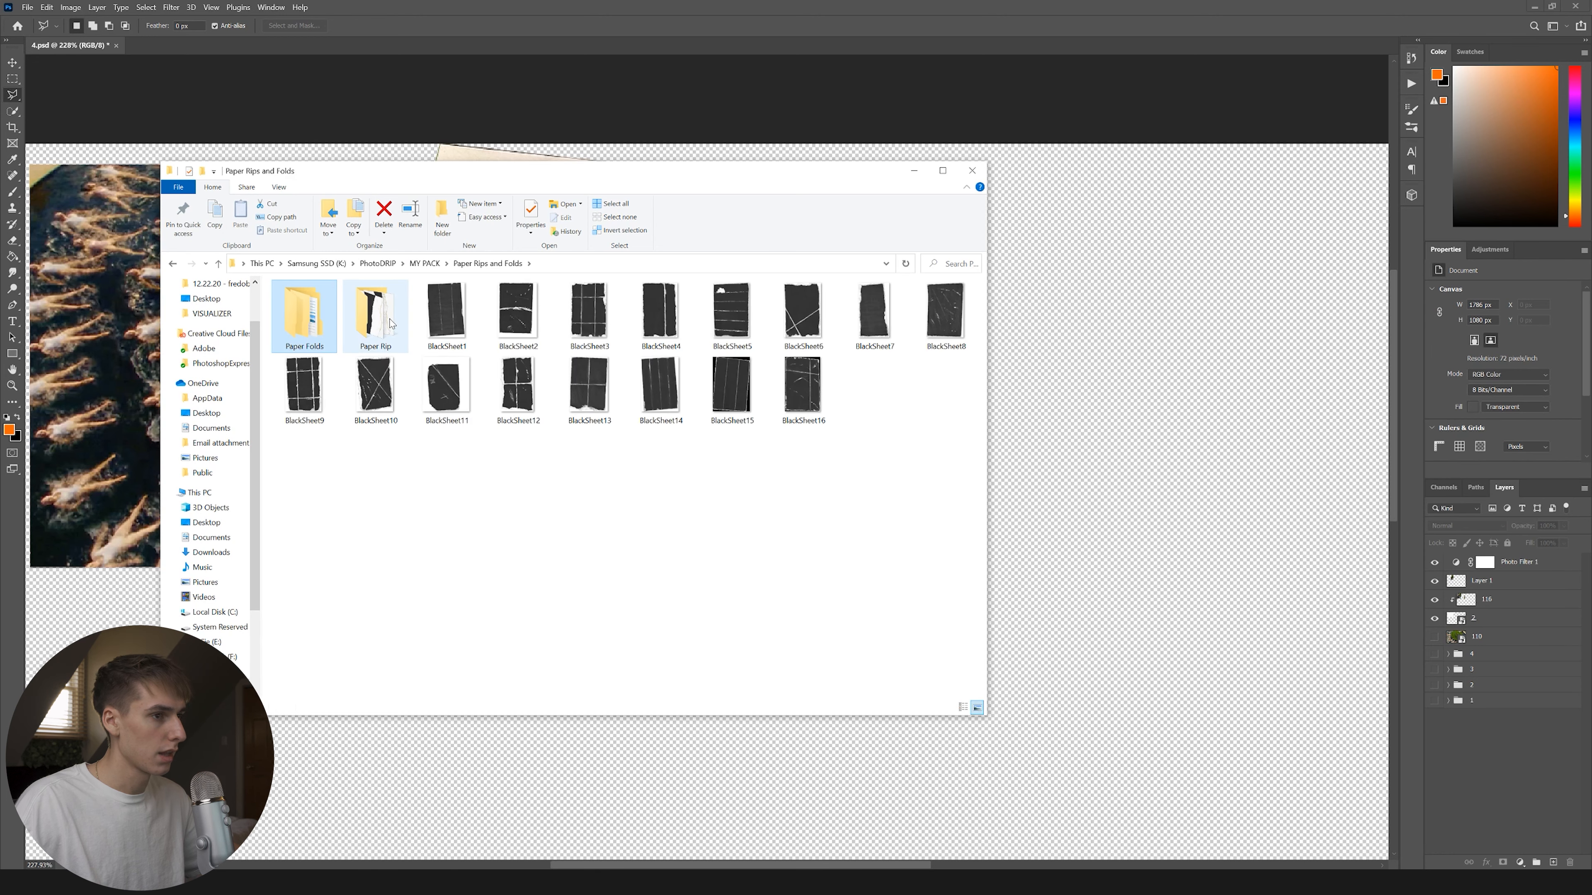
double_click(390, 323)
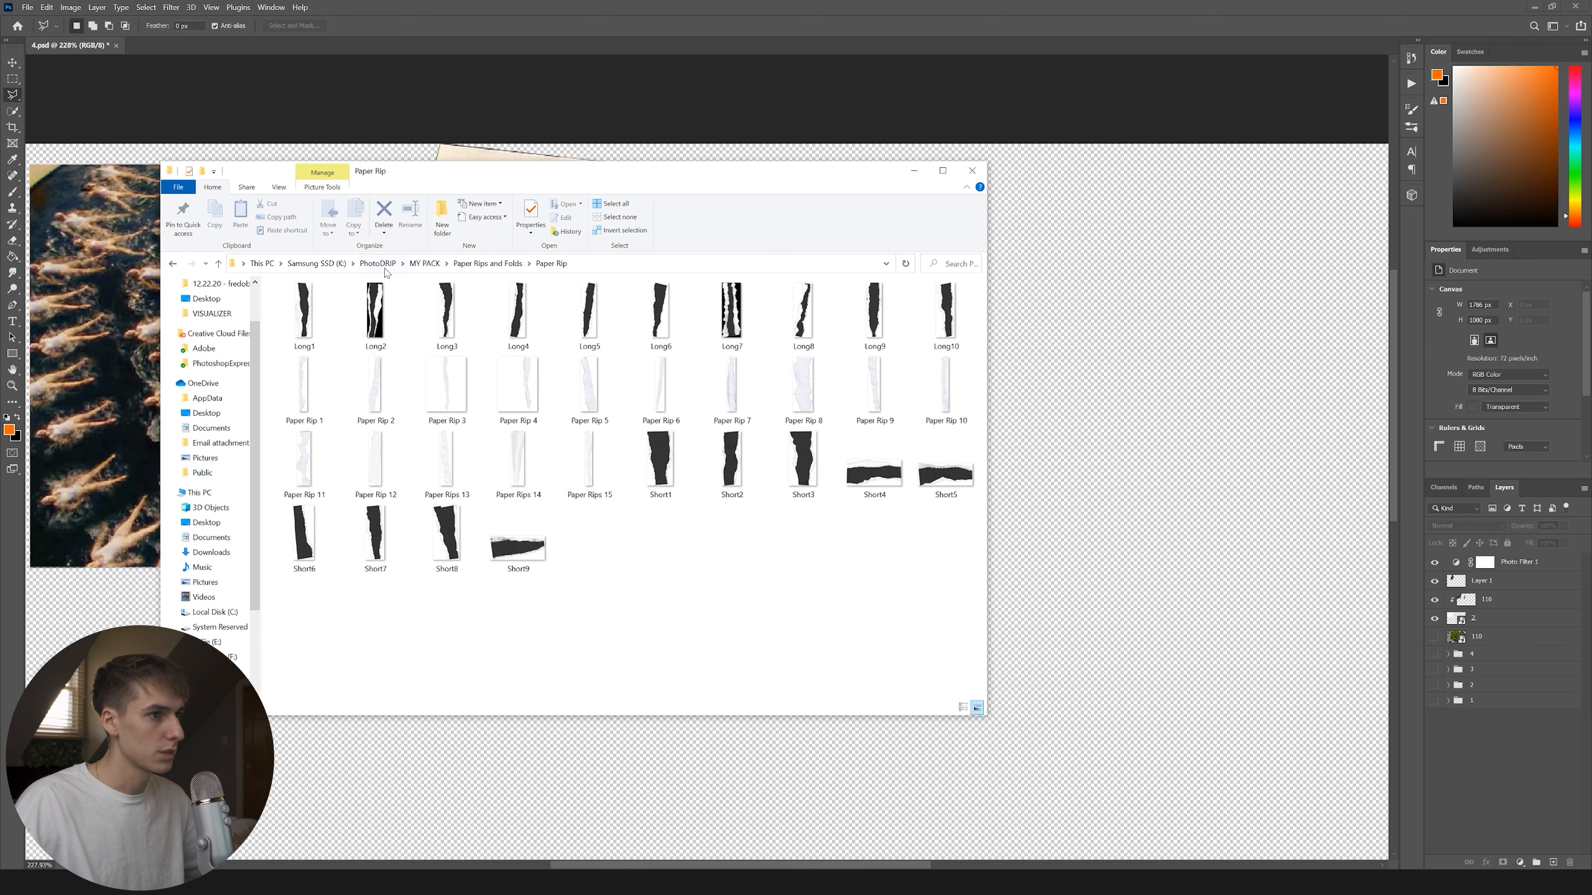
click(423, 267)
double_click(445, 332)
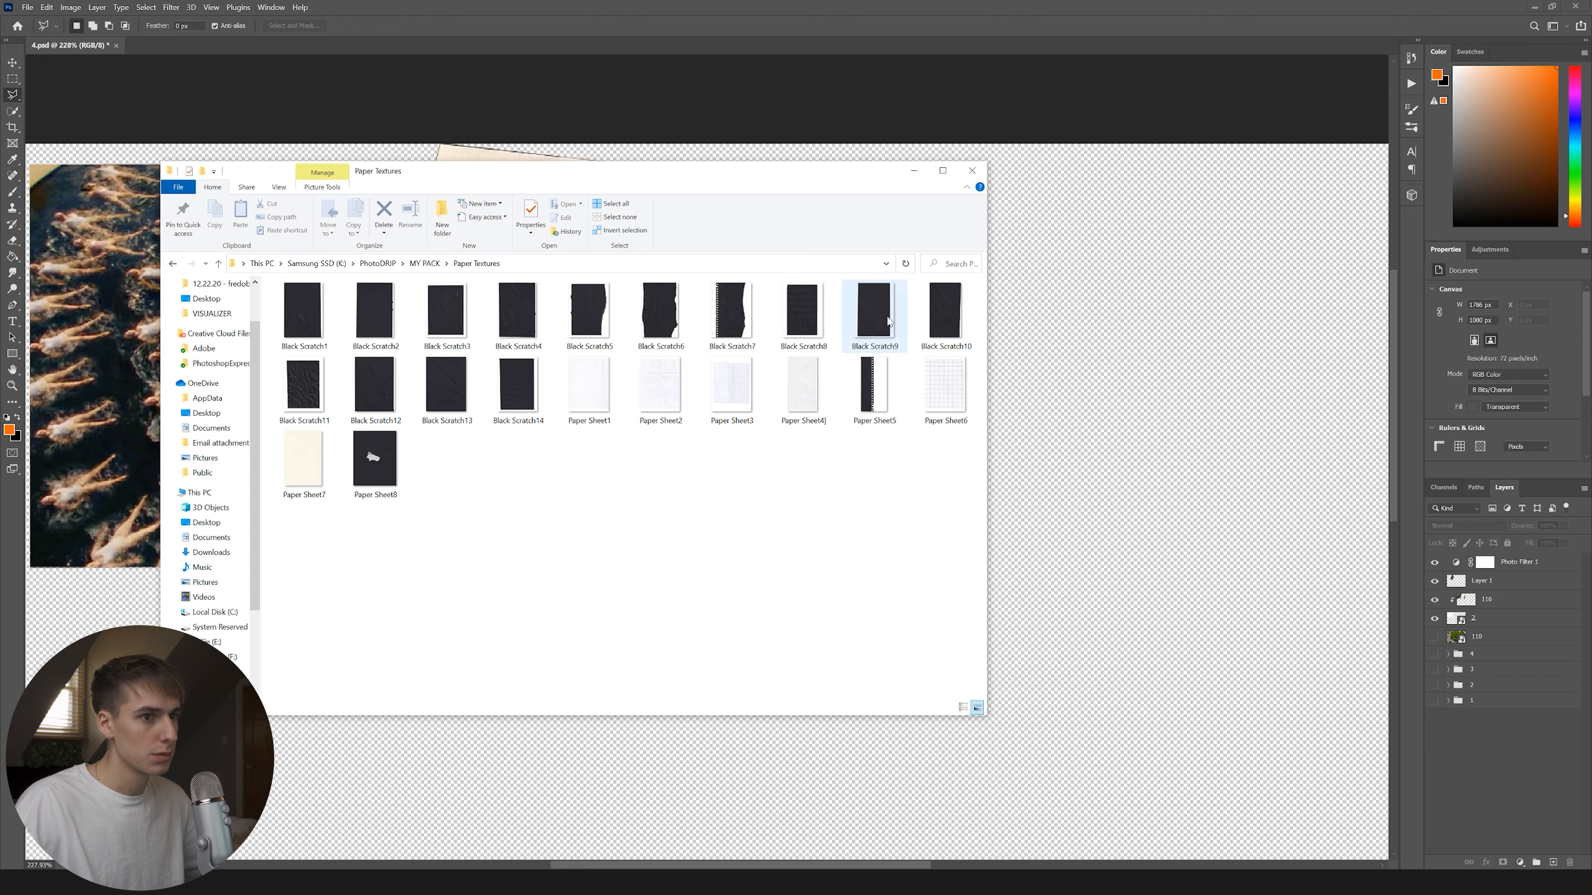
key(alt+Tab)
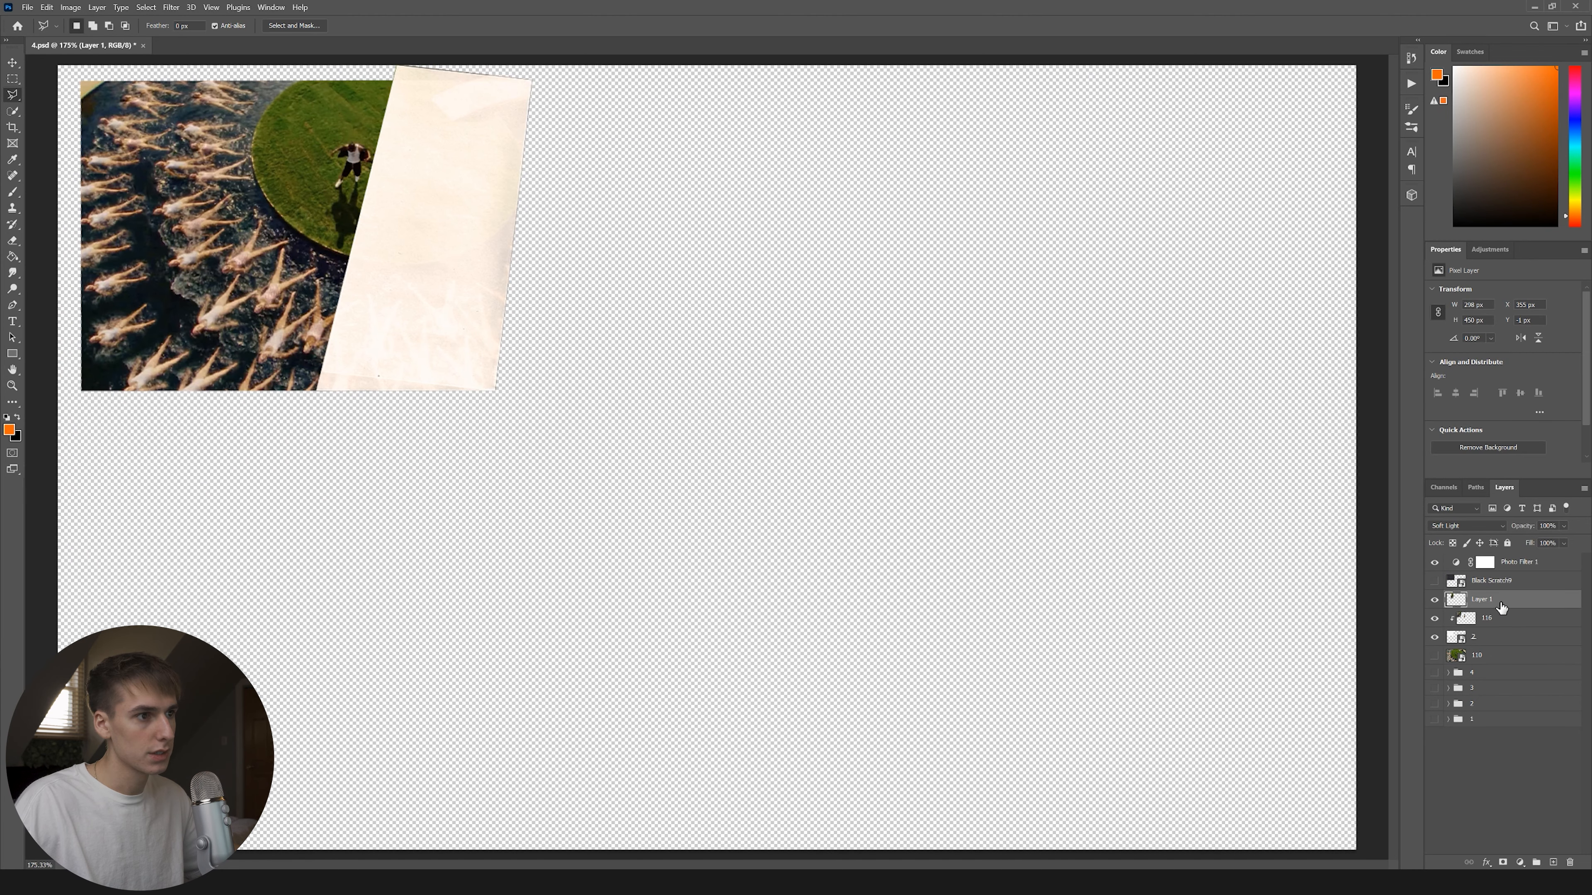
Add a drop shadow to Layer 1 with angle -174, size 0 px and 23% opacity.
right_click(1501, 608)
click(1454, 84)
click(1056, 663)
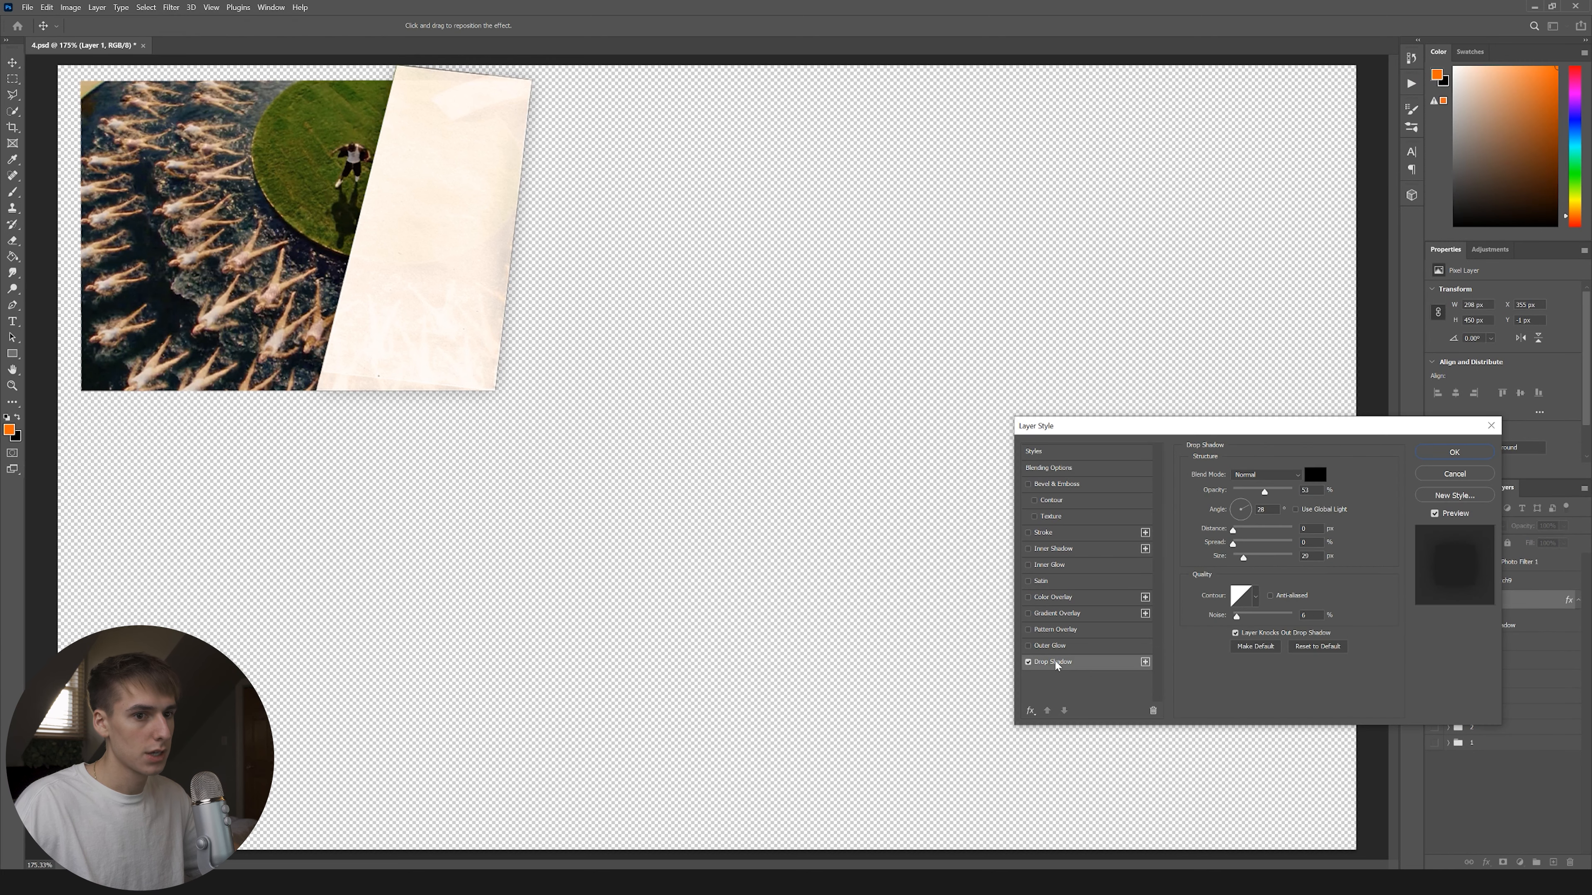
click(1238, 514)
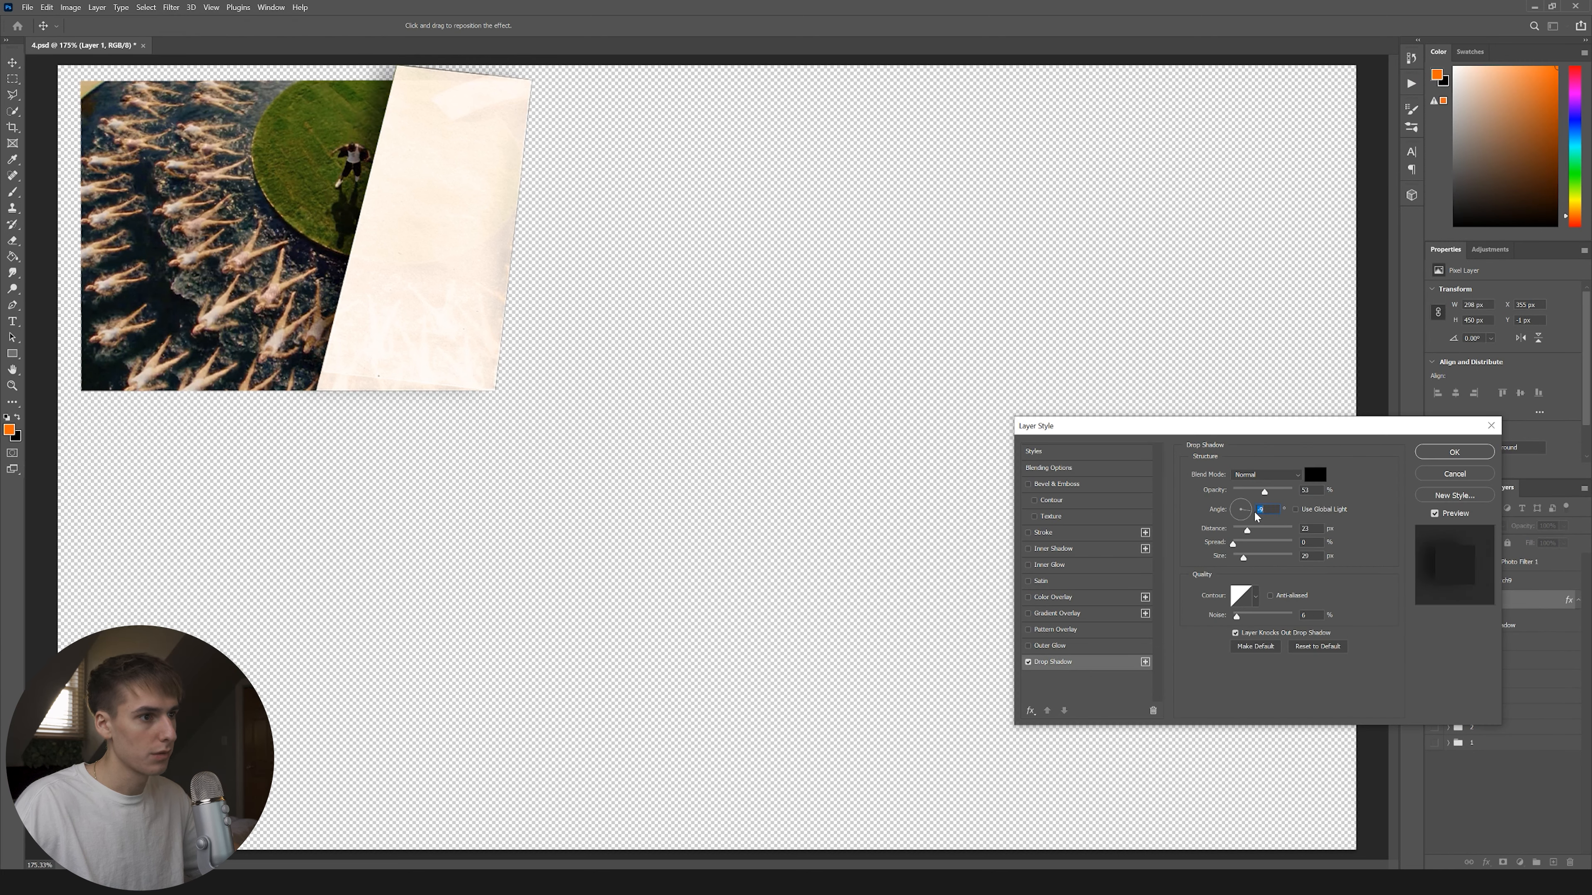
mouse_move(1243, 558)
mouse_down()
mouse_move(1234, 530)
mouse_move(1242, 559)
mouse_up()
click(1247, 492)
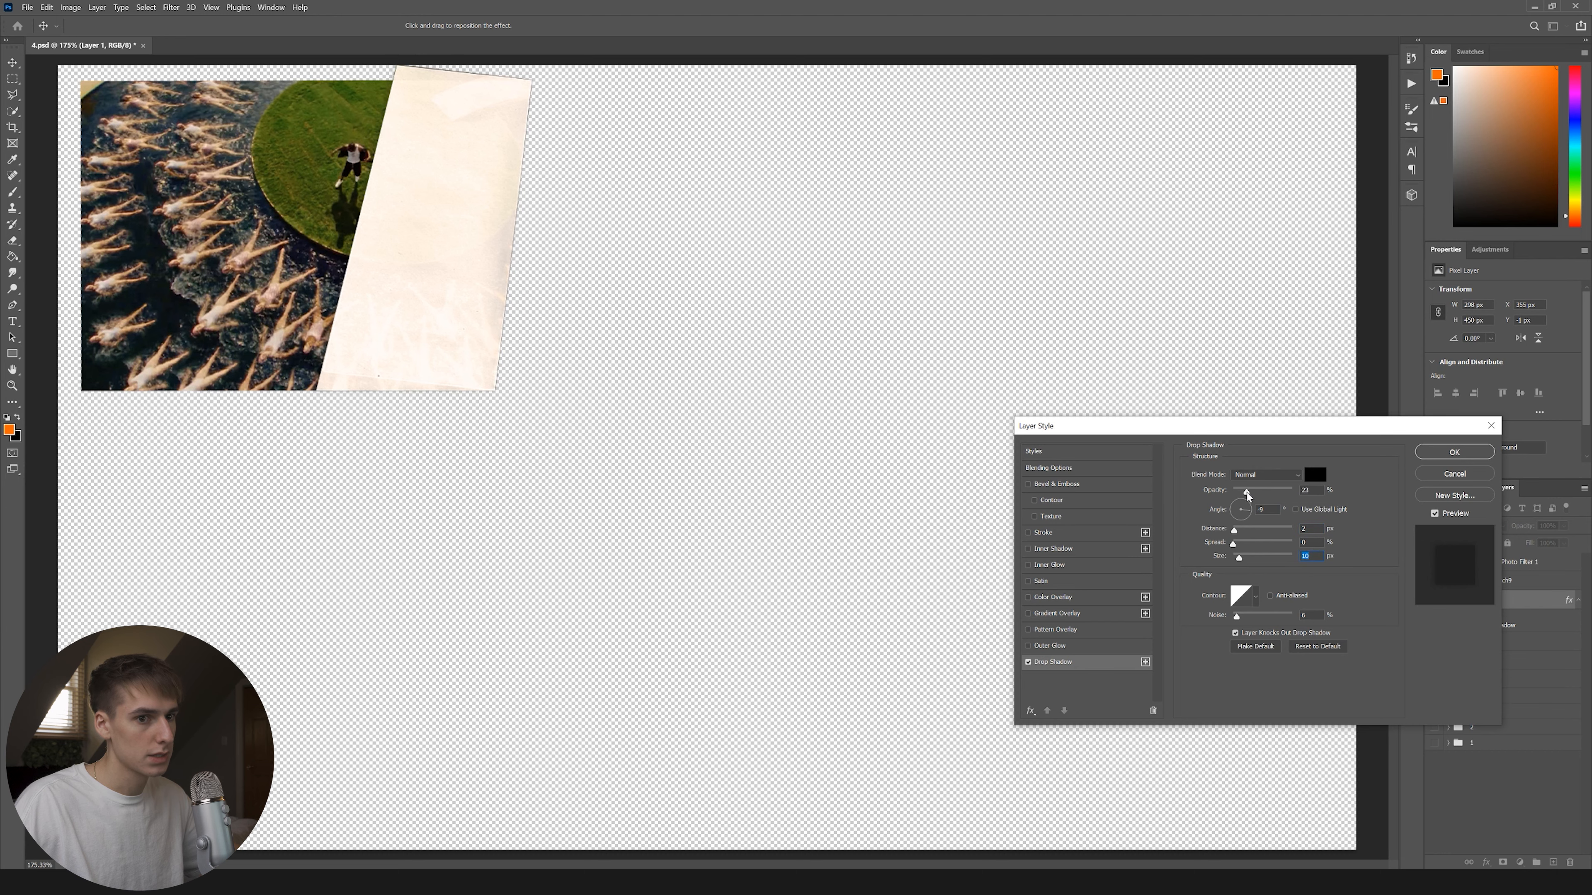
key(Return)
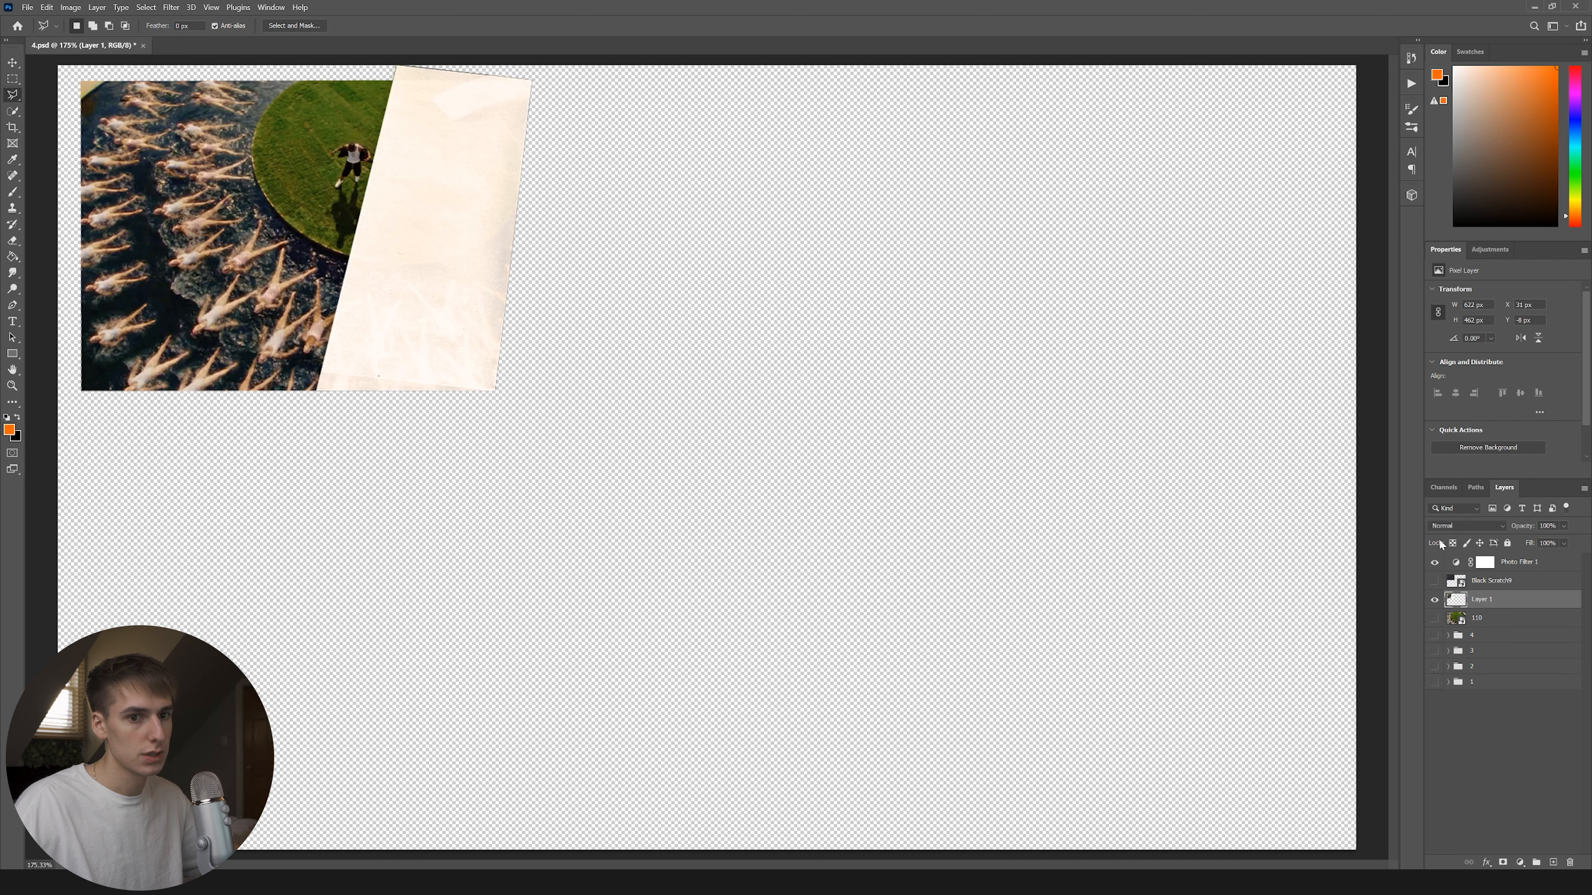
Show Black Scratch9, clip it to Layer 1, and blend it in Screen mode.
click(1434, 581)
right_click(1491, 580)
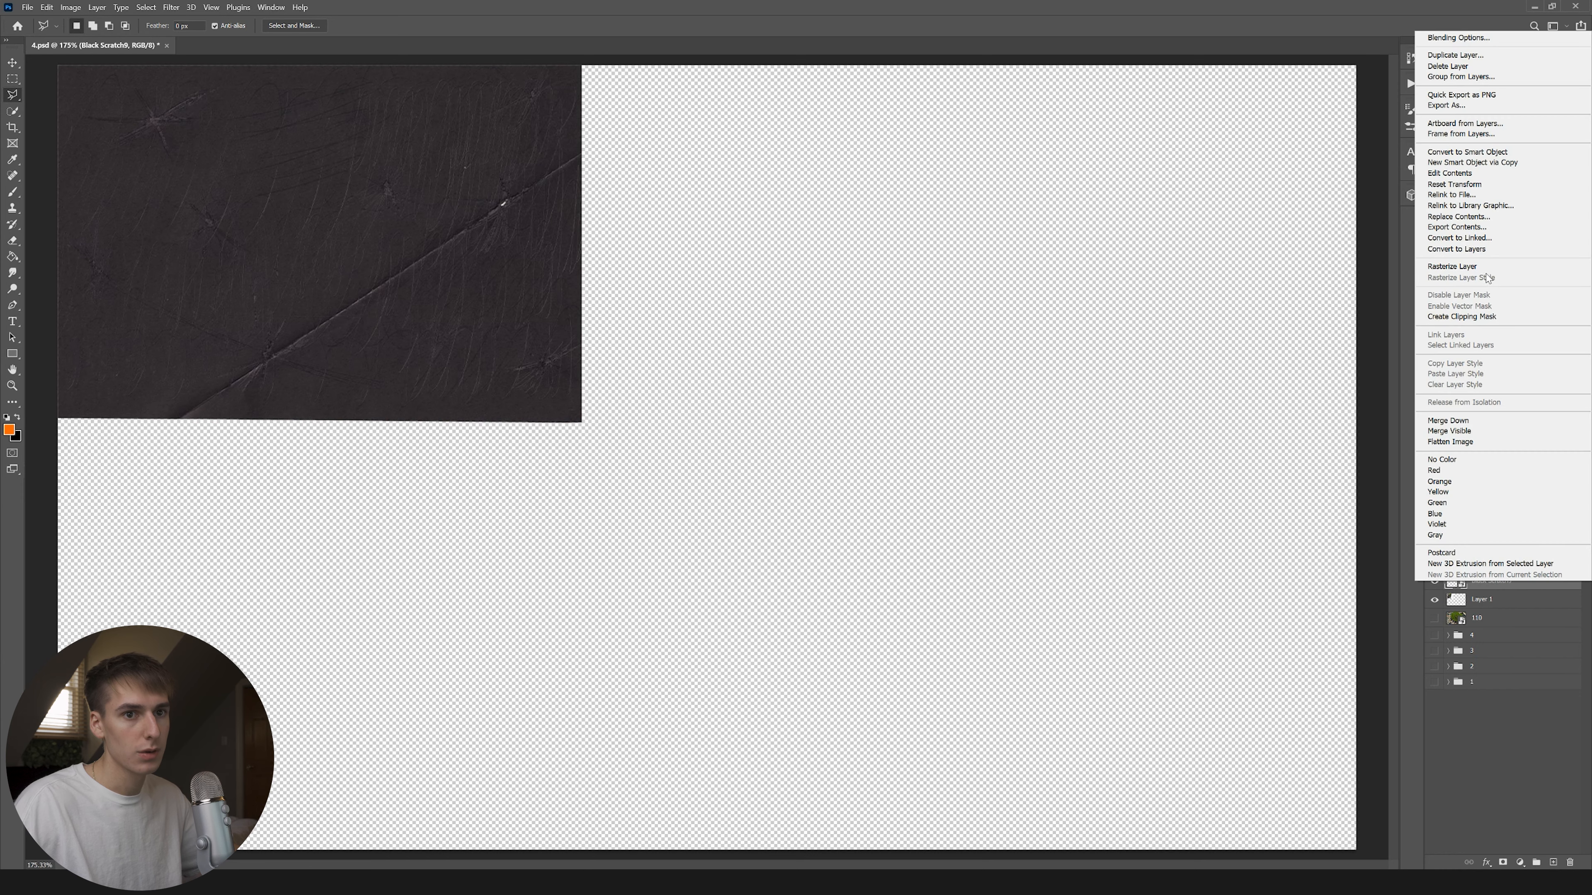
click(1498, 313)
click(1467, 526)
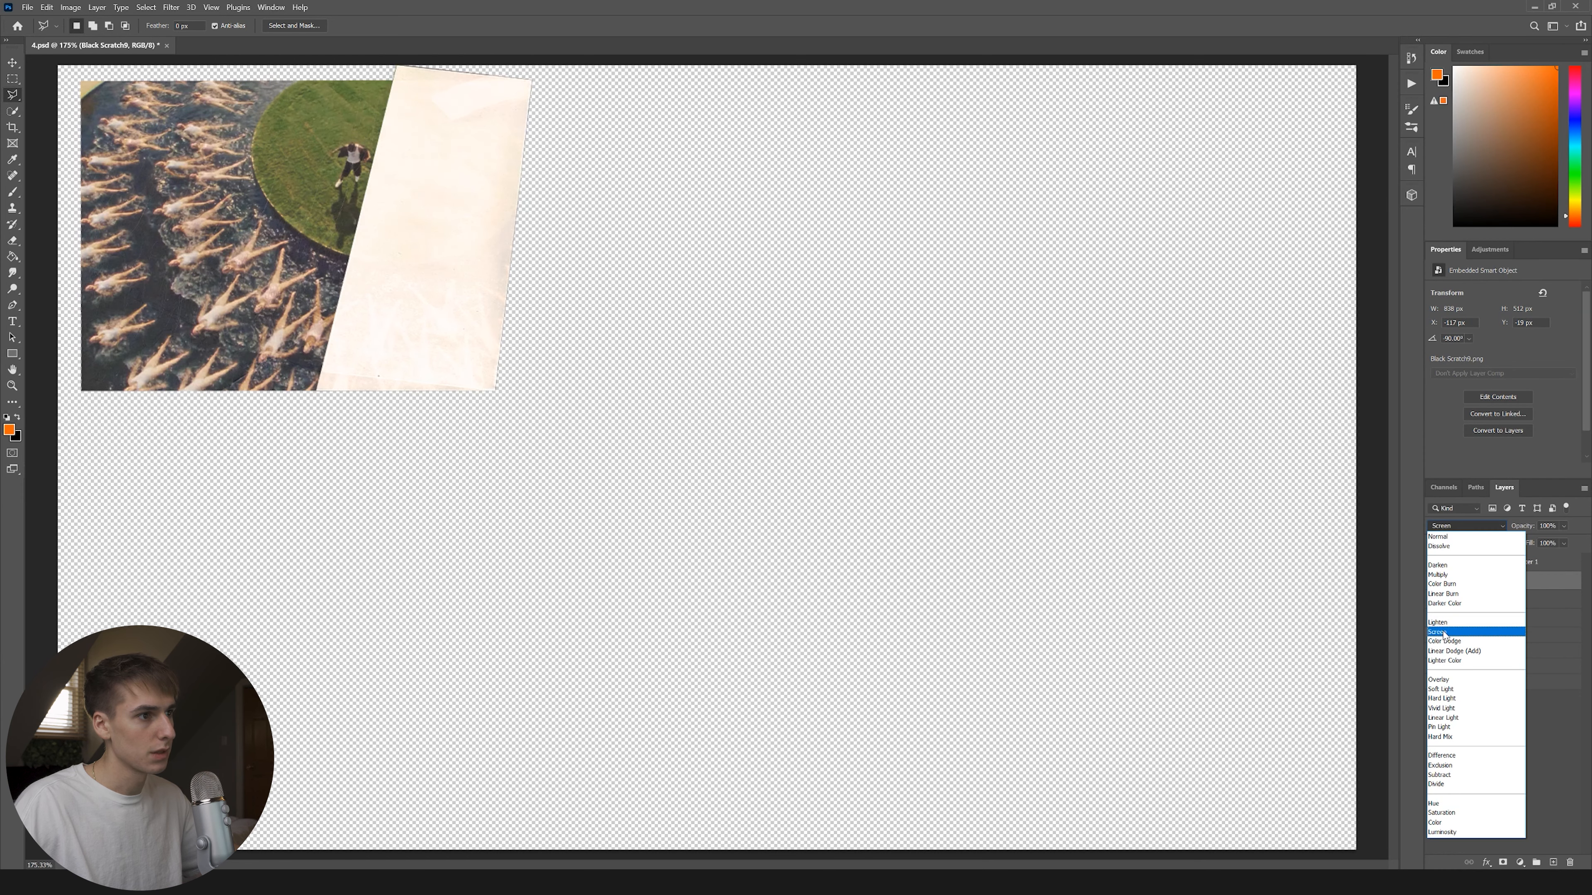
click(1444, 633)
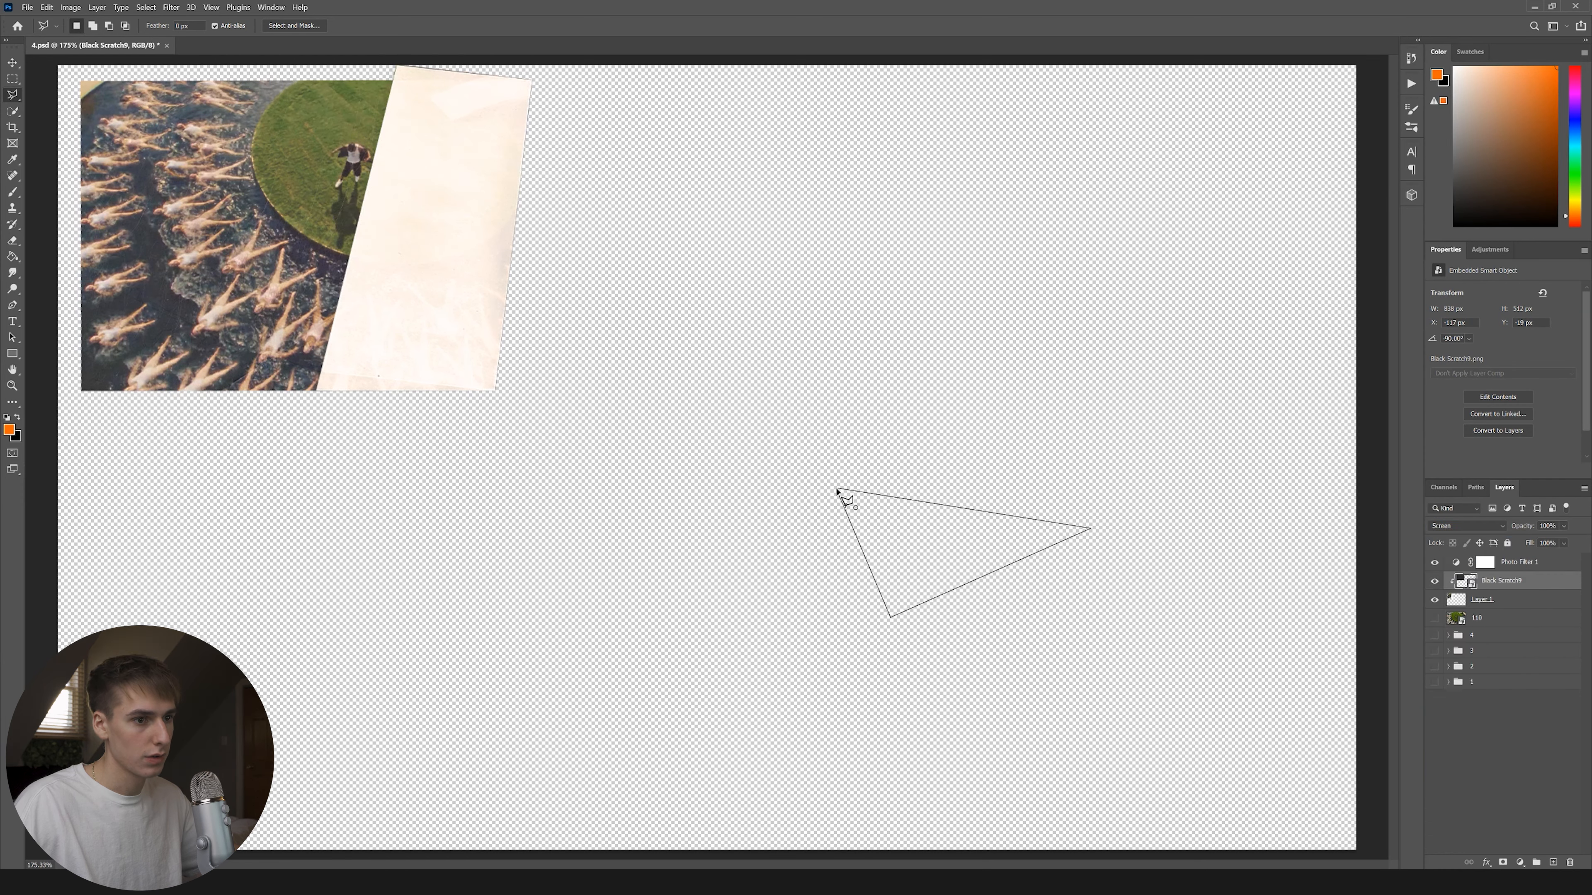
Toggle layer 110 and group 4 to check the result, leaving layer 110 visible.
click(1434, 618)
click(1434, 619)
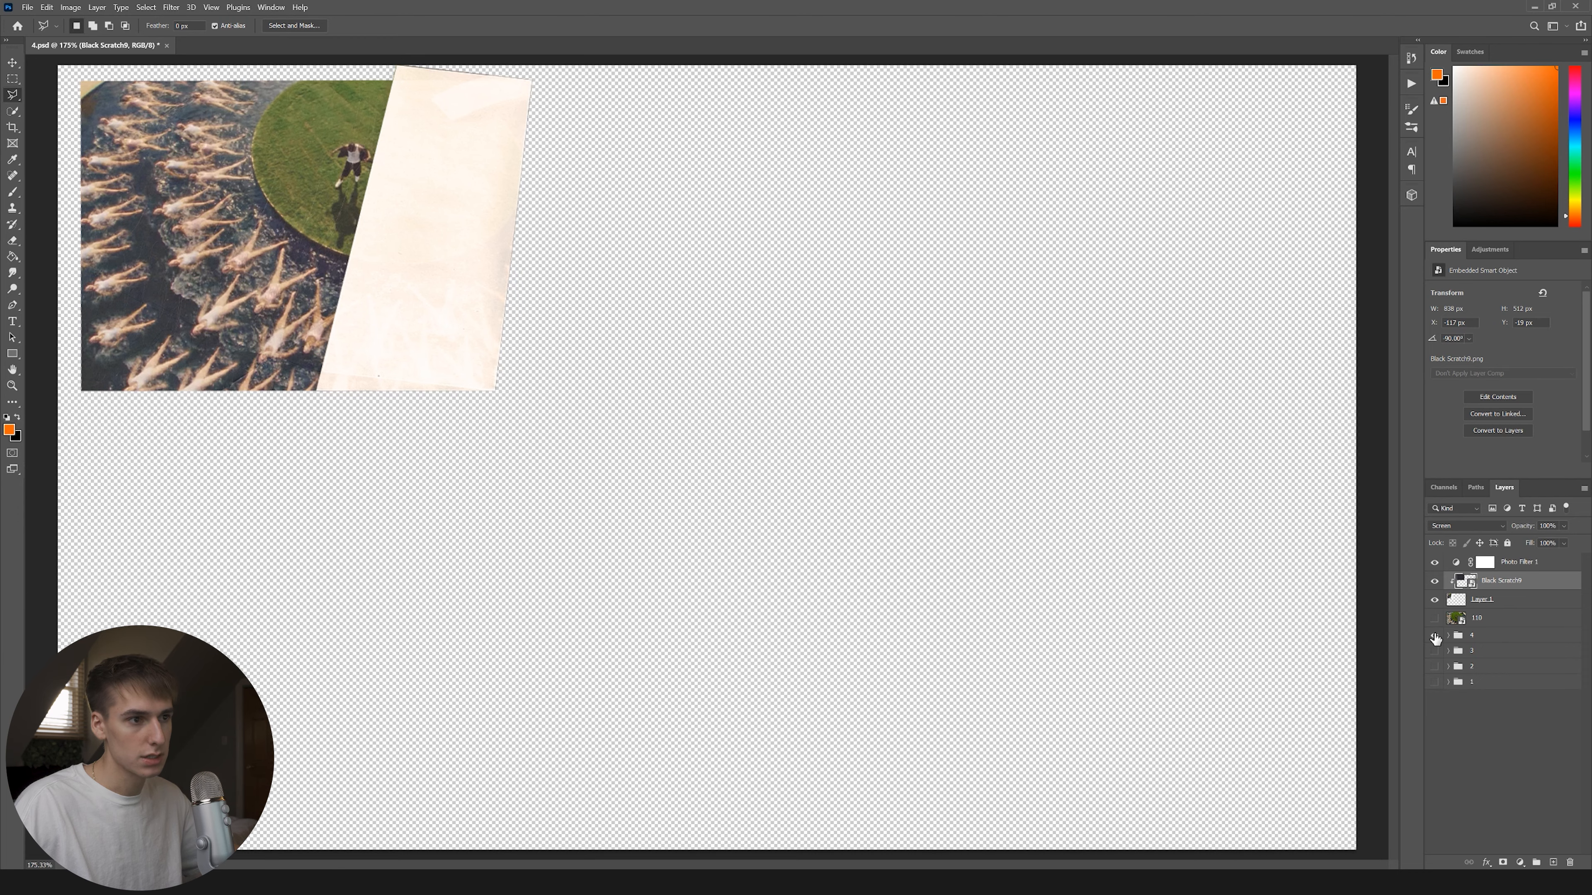
click(1435, 635)
click(1447, 635)
click(1470, 647)
click(1435, 636)
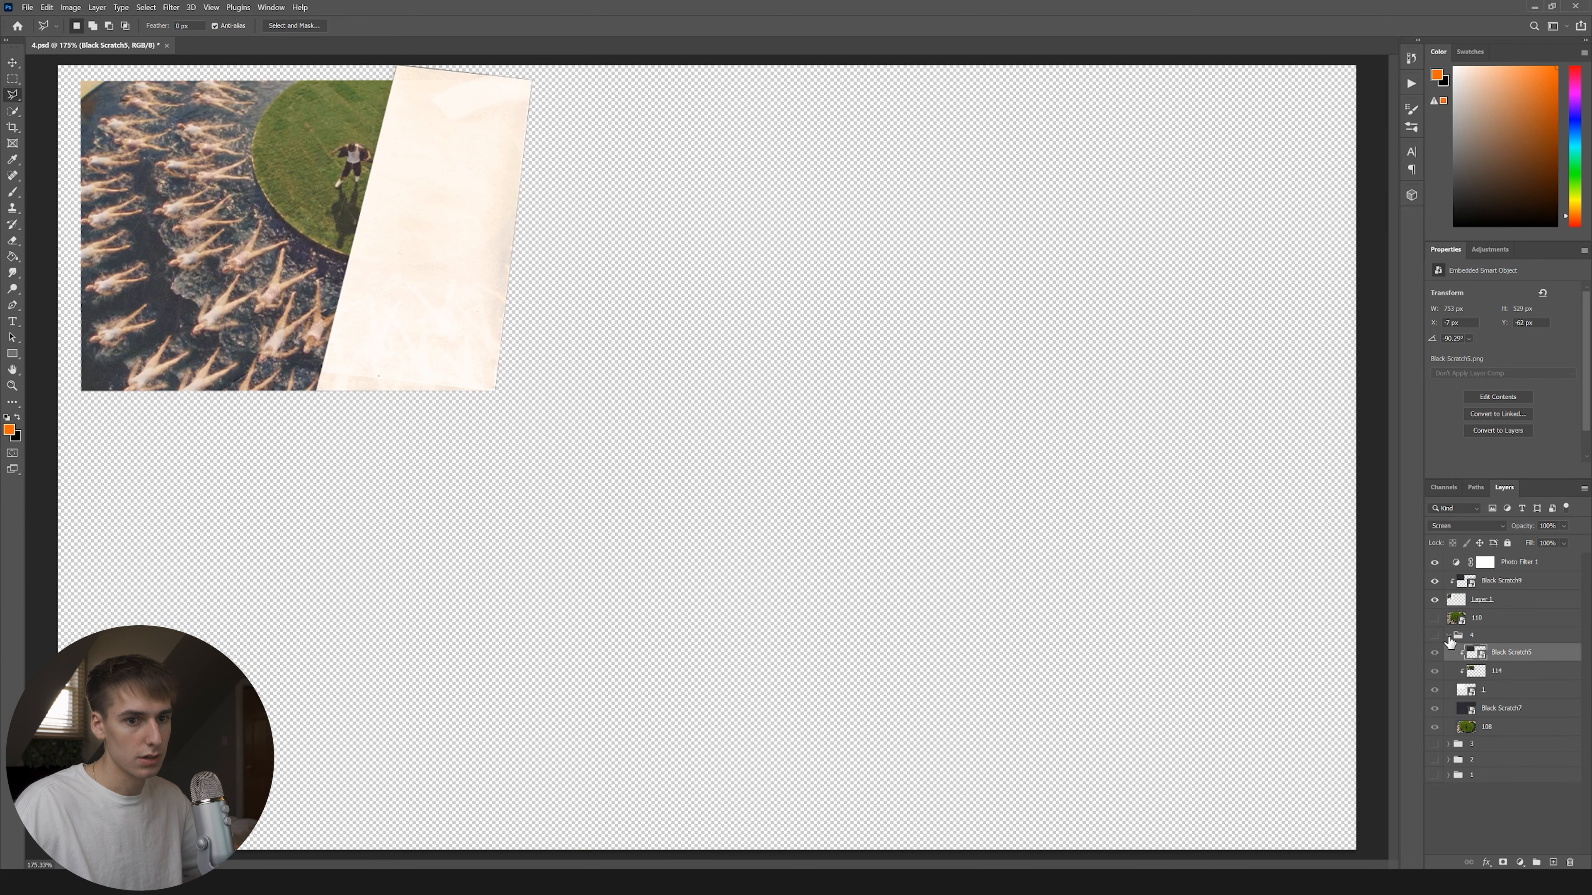
click(1449, 636)
click(1492, 581)
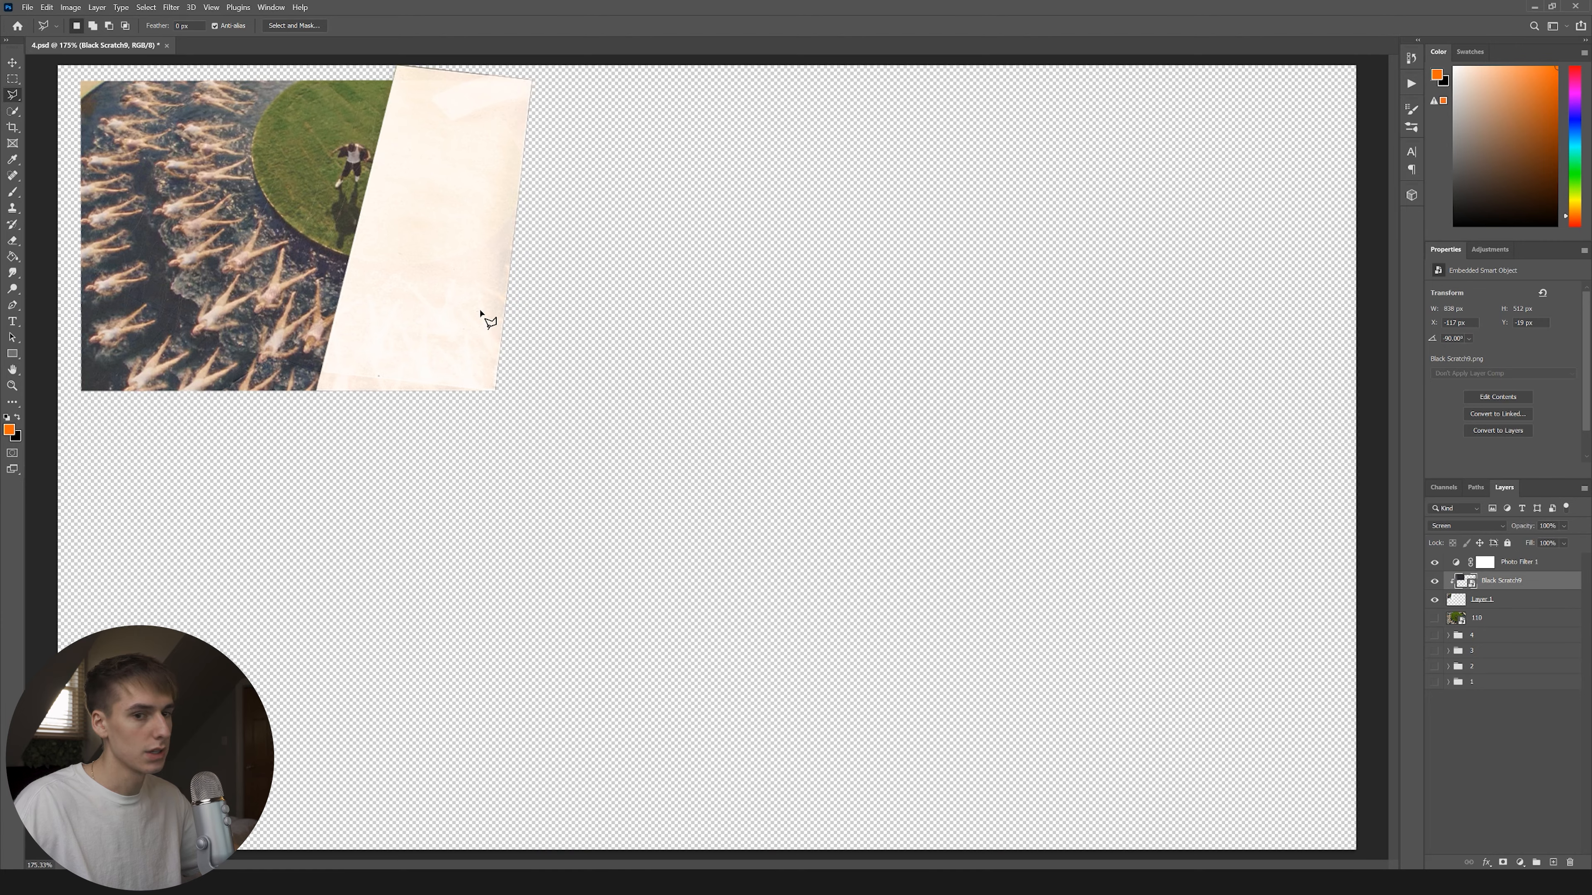
click(1434, 619)
scroll(66, 78, up, 3)
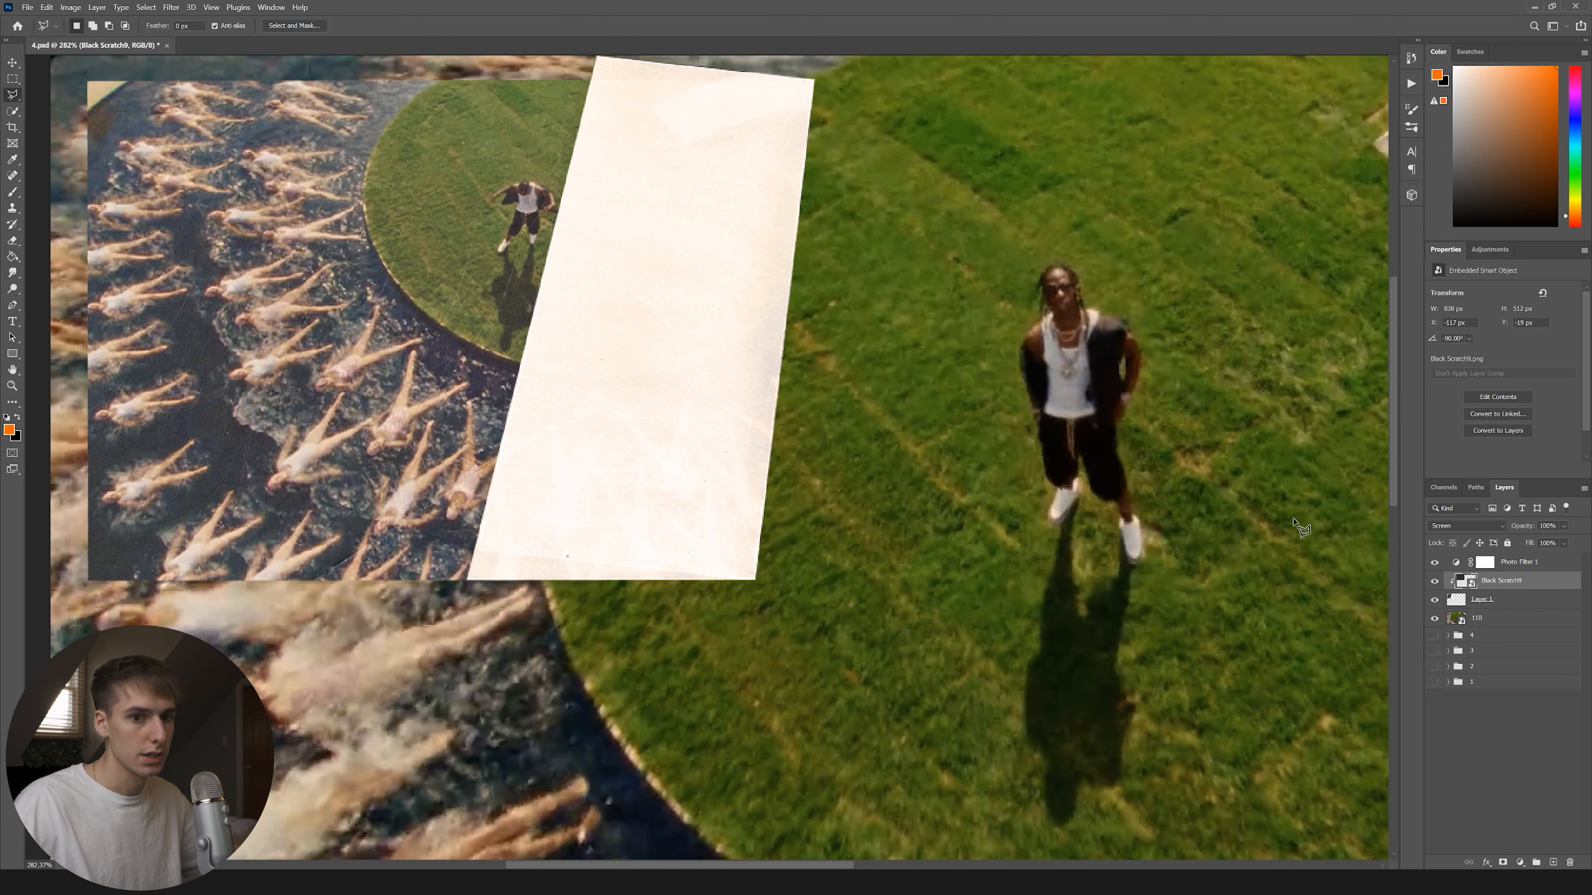
Drag the Paper Sheet1 texture from the Paper Textures folder into the collage.
click(1491, 599)
click(1449, 636)
click(1448, 636)
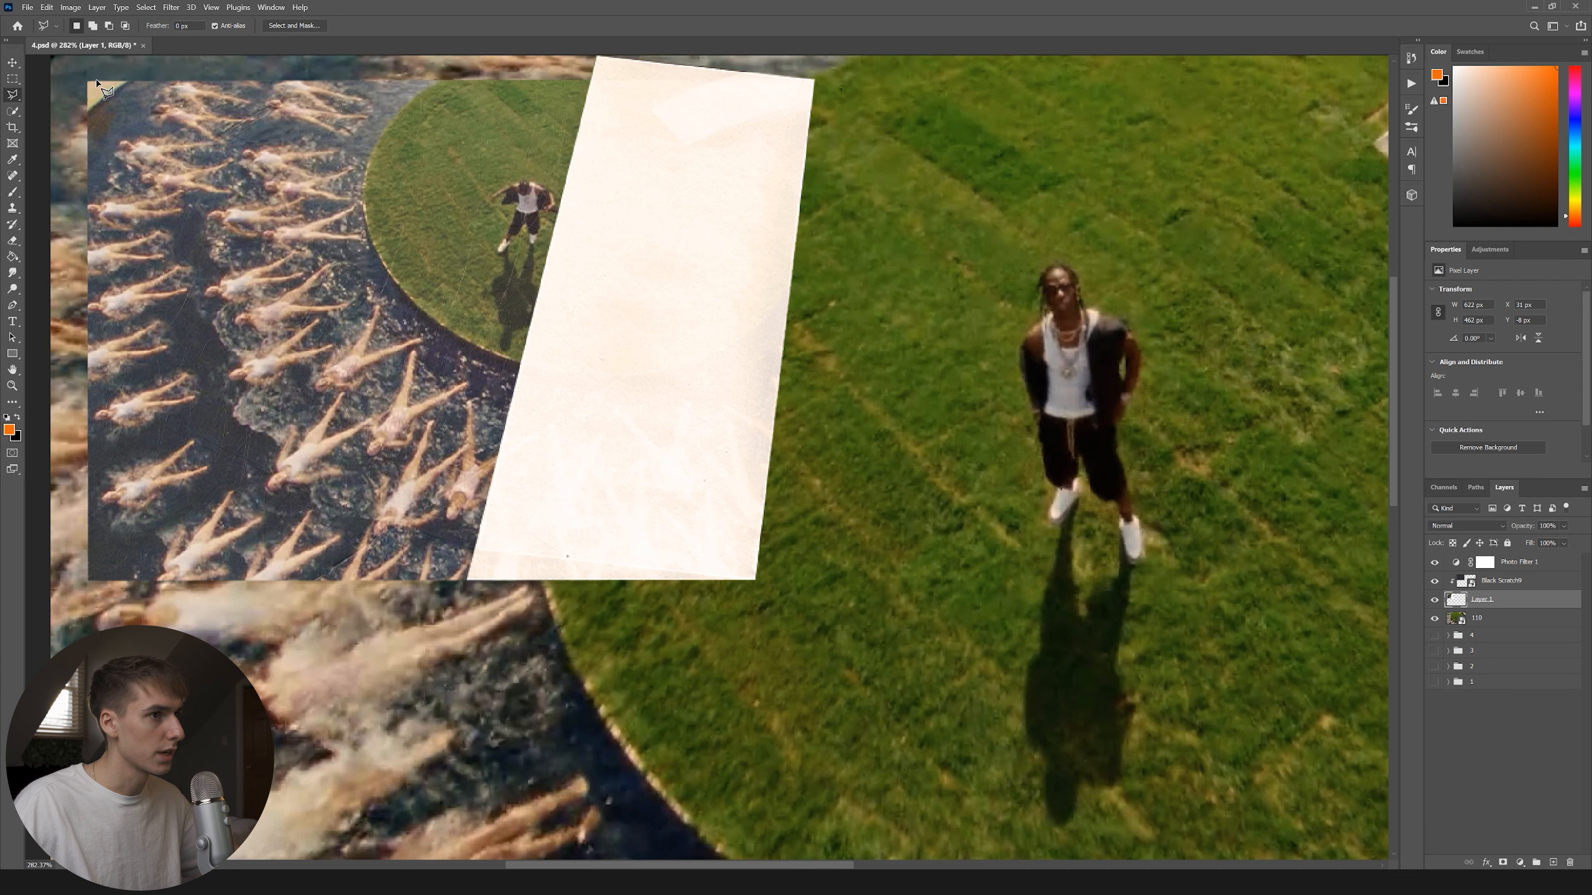
key(alt+Tab)
drag(589, 386, 541, 322)
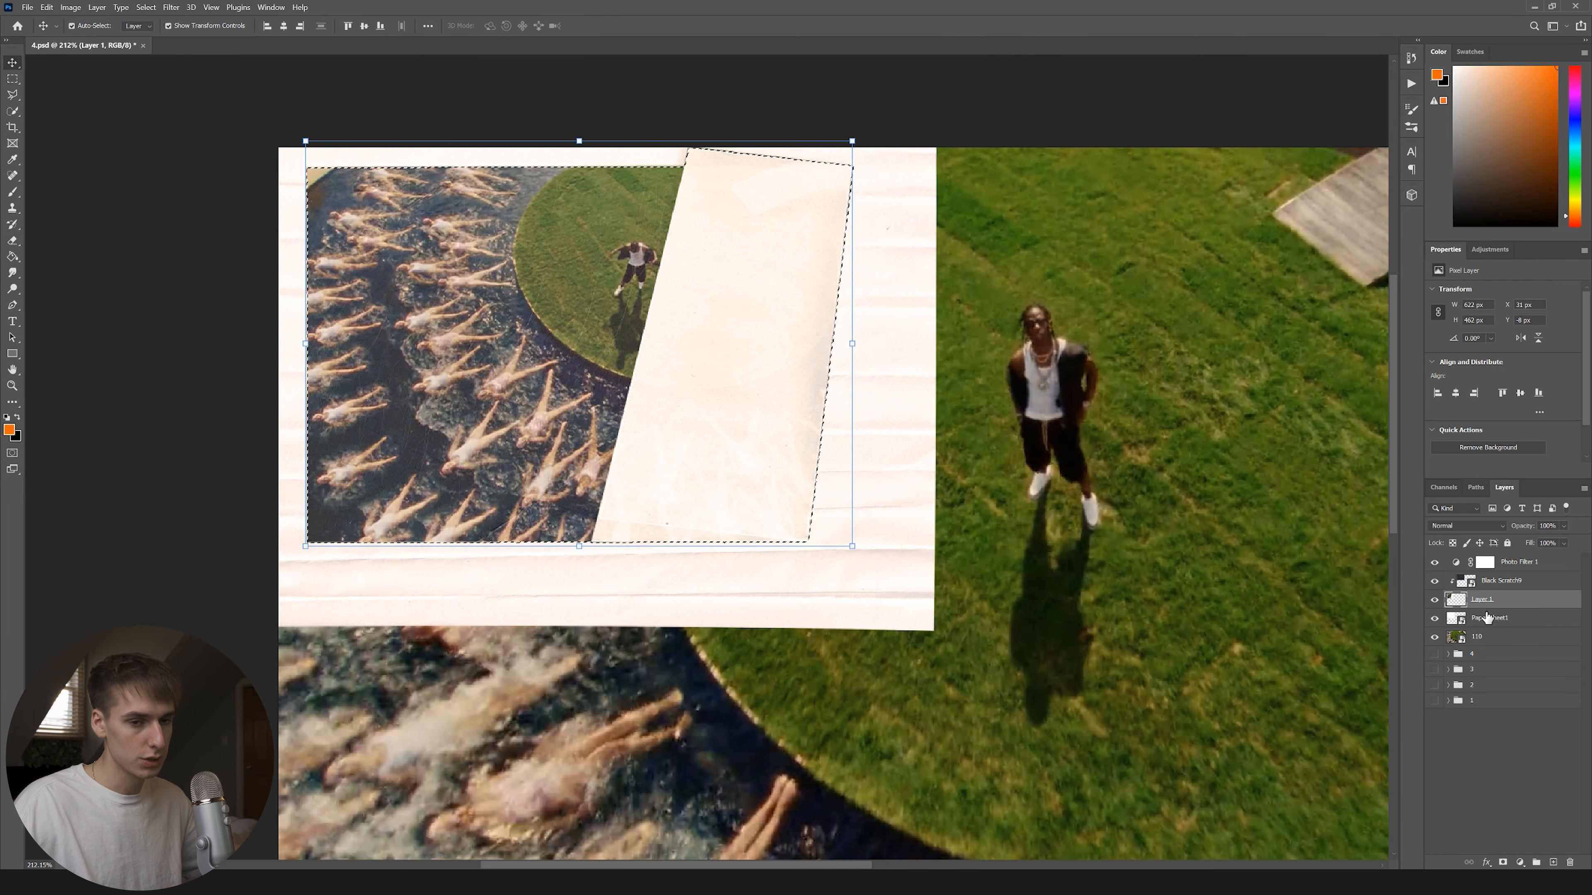
Rasterize Paper Sheet1 and delete the paper outside the inset selection, then deselect.
click(1483, 622)
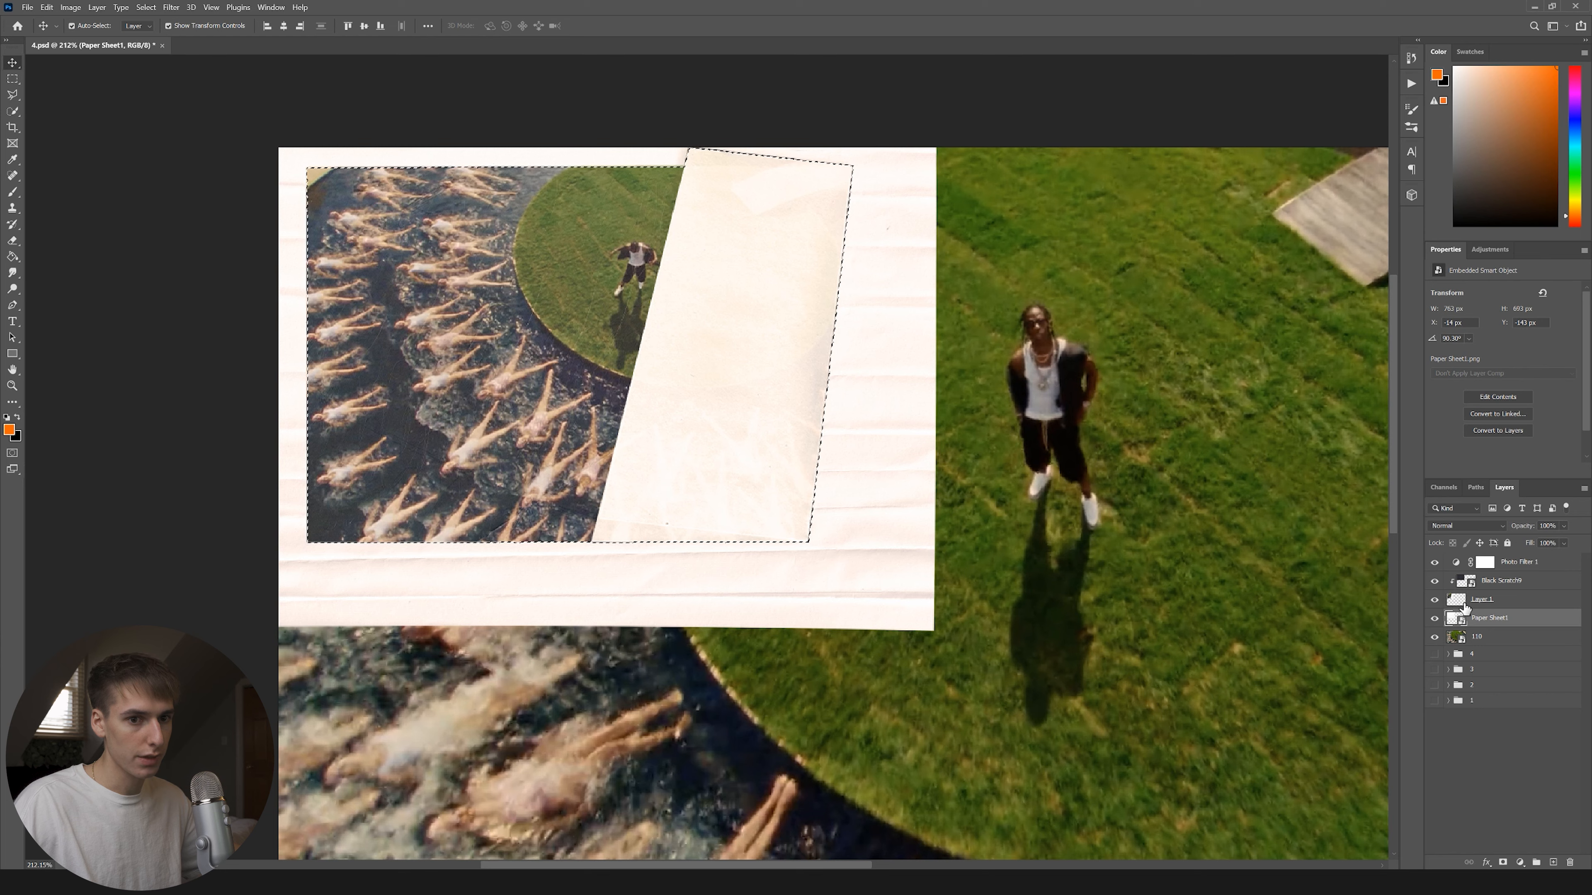
right_click(1483, 623)
click(1476, 306)
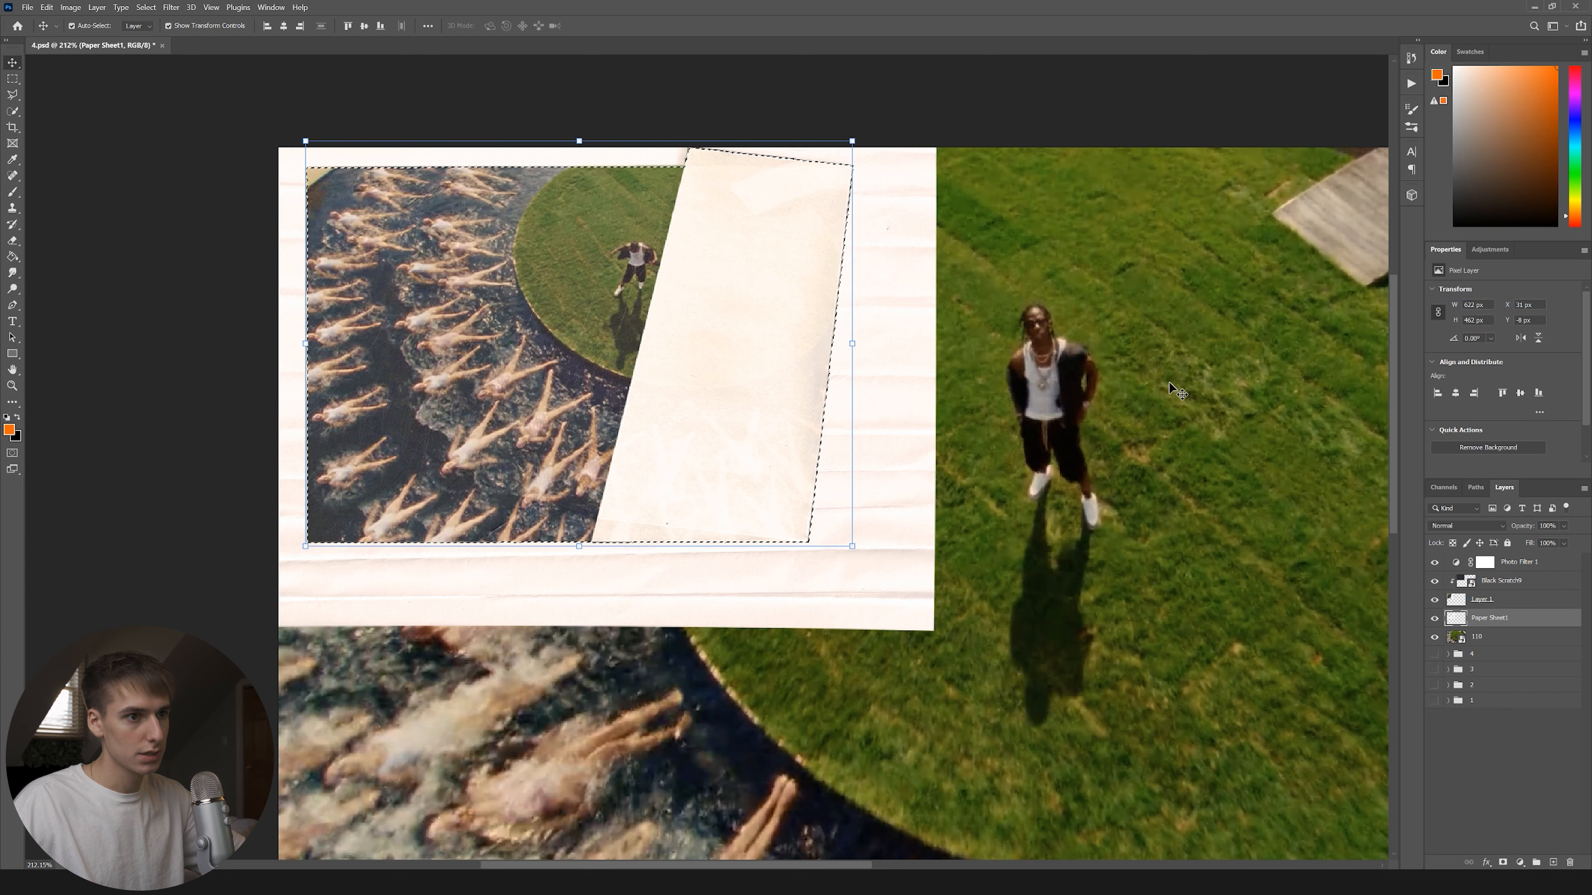
key(ctrl+shift+i)
key(Delete)
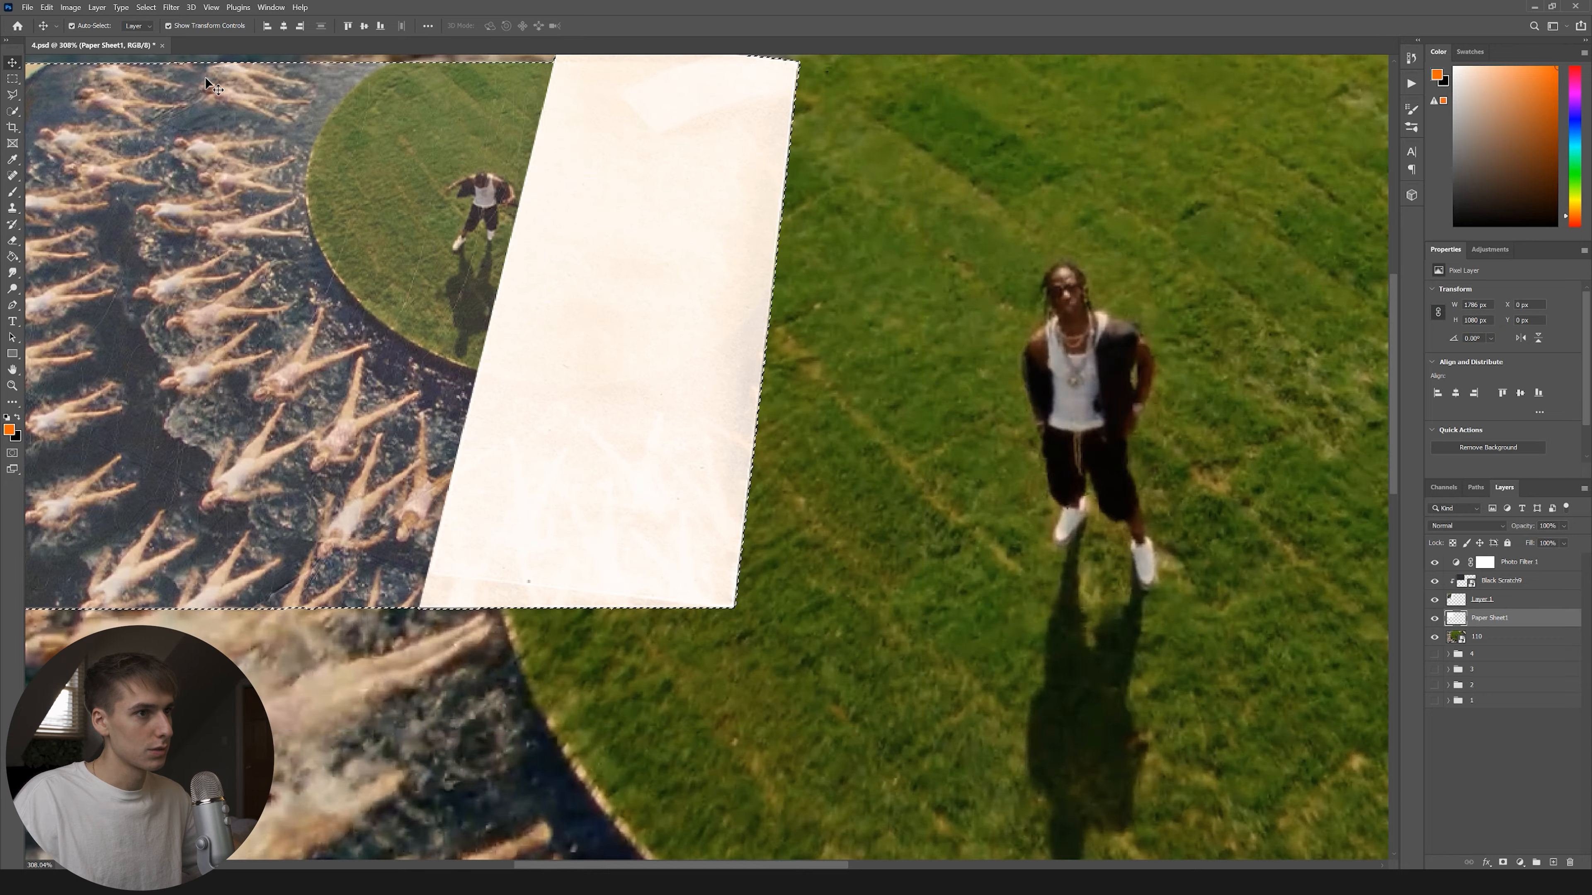
key(ctrl+d)
Hide and restore the swimmers photo to check the paper backing, then pick the Eraser tool.
scroll(652, 226, down, 3)
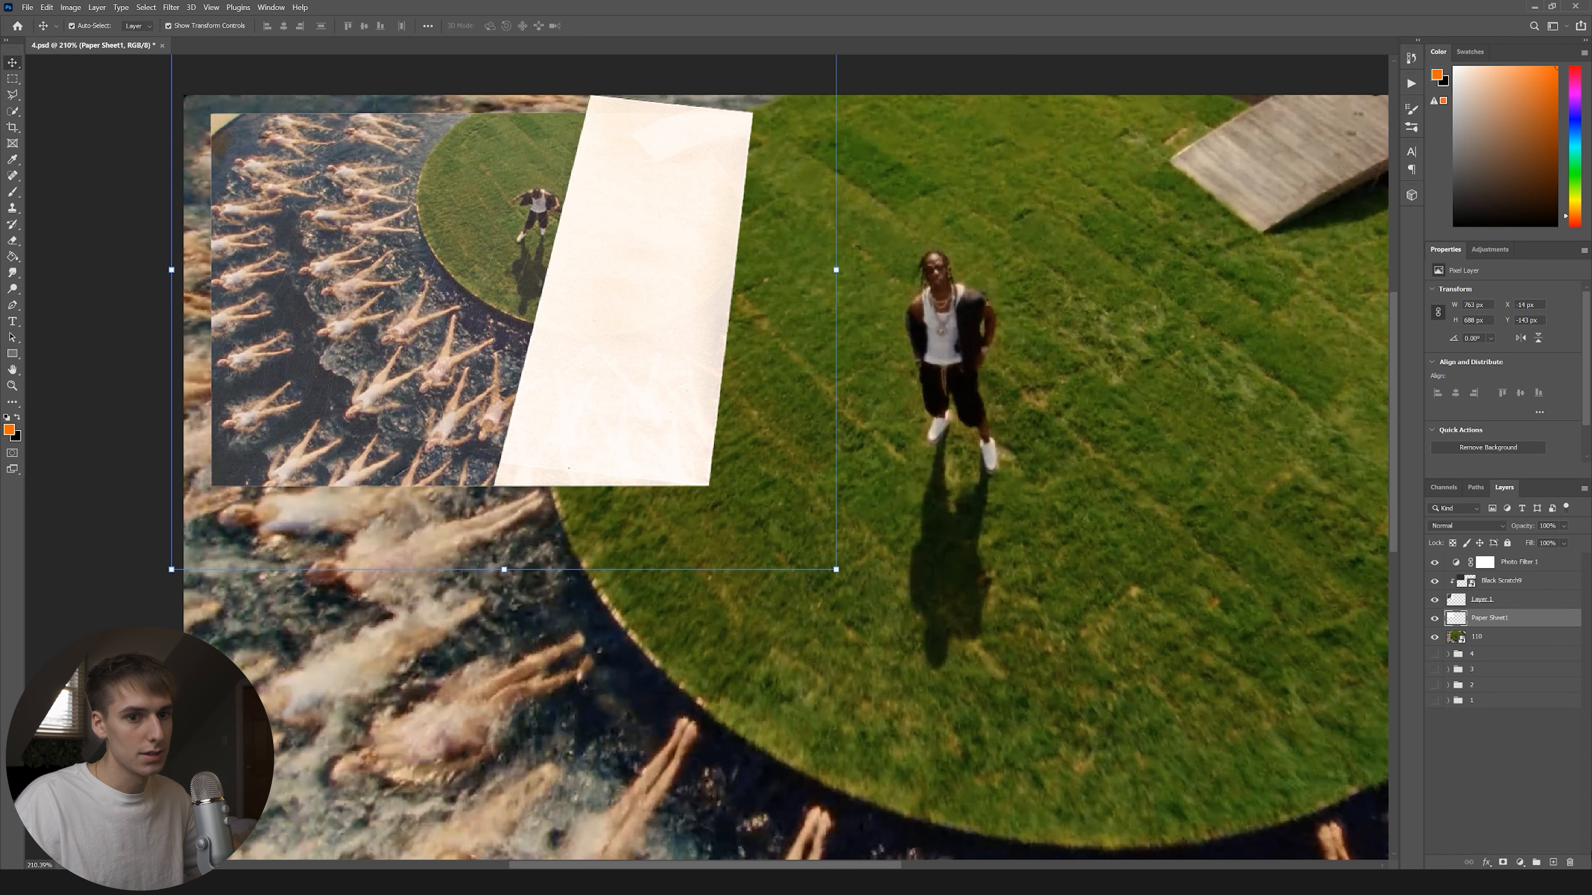
click(1434, 600)
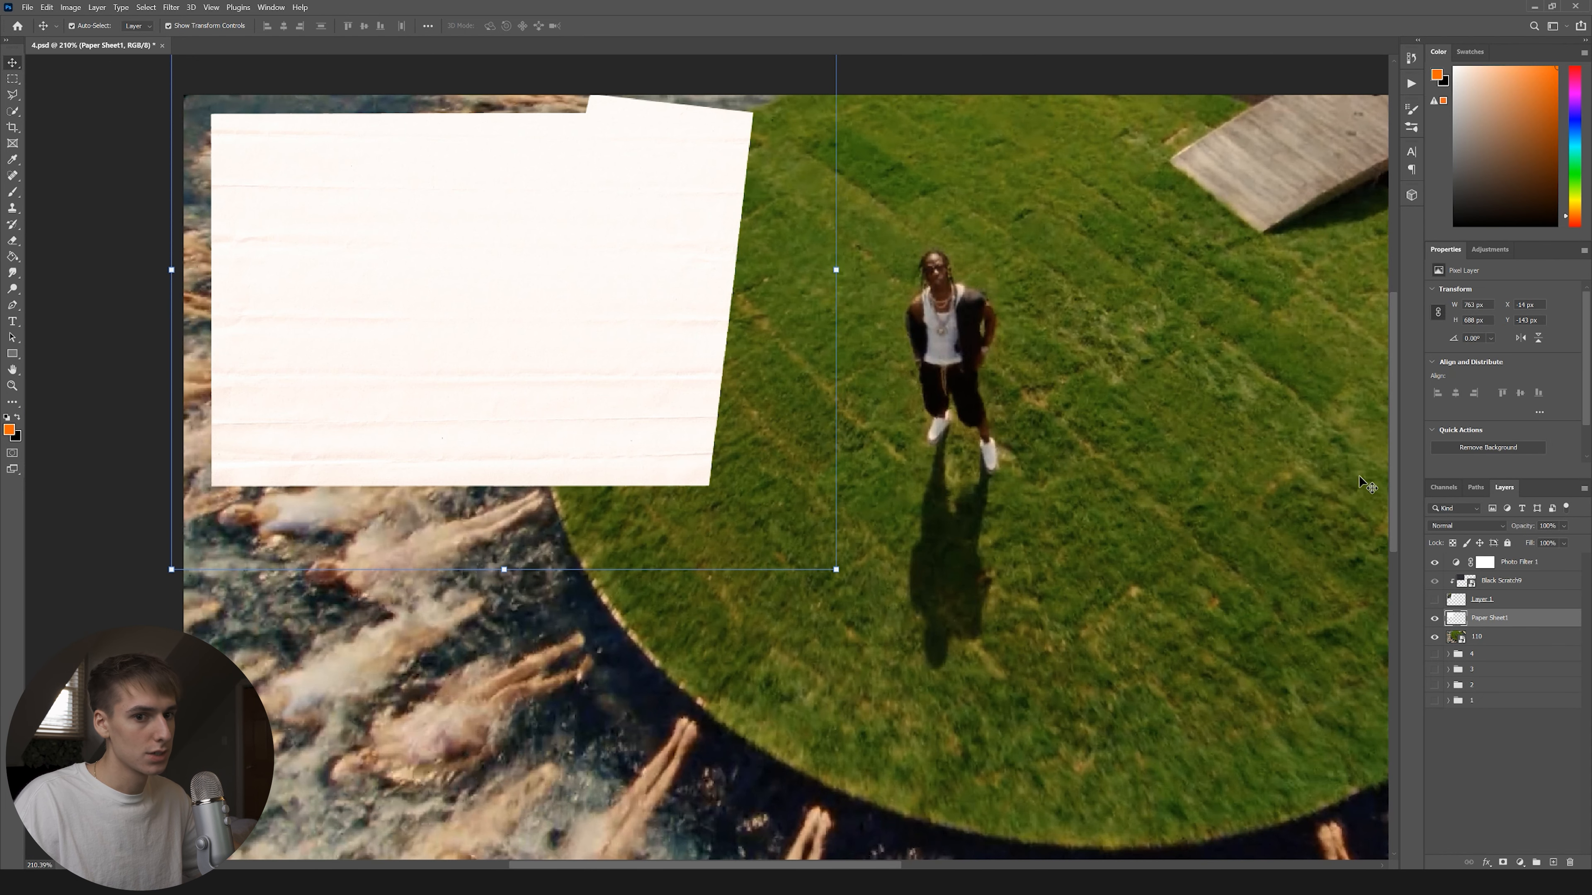
key(ctrl+z)
click(20, 242)
scroll(437, 471, up, 5)
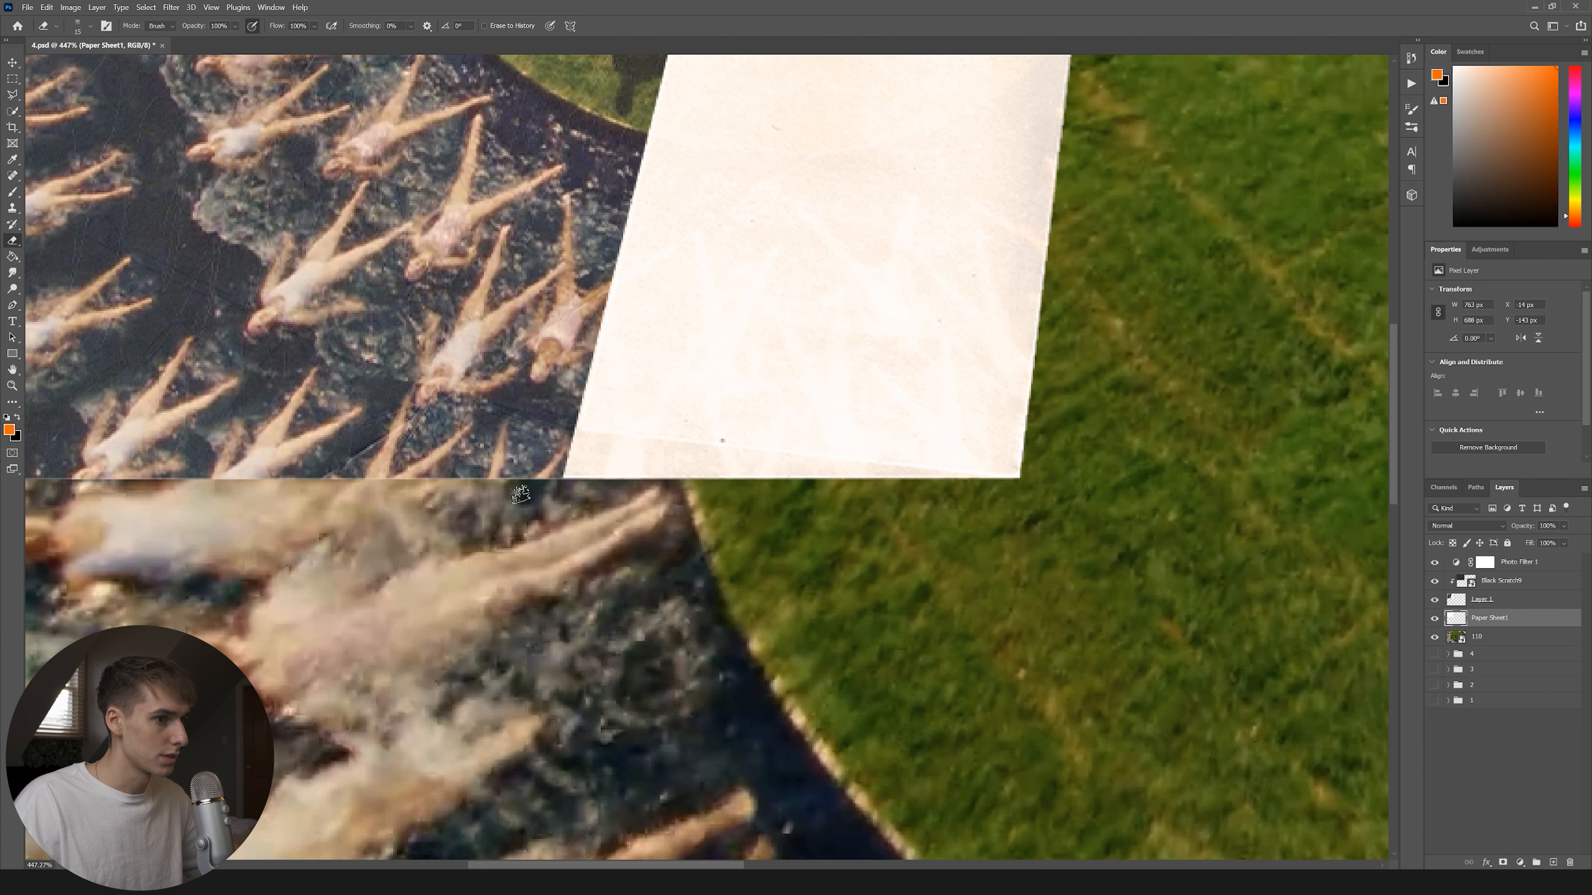
Erase Layer 1's bottom and left edges to reveal ragged white paper, then fit the image.
click(1539, 601)
scroll(574, 483, left, 5)
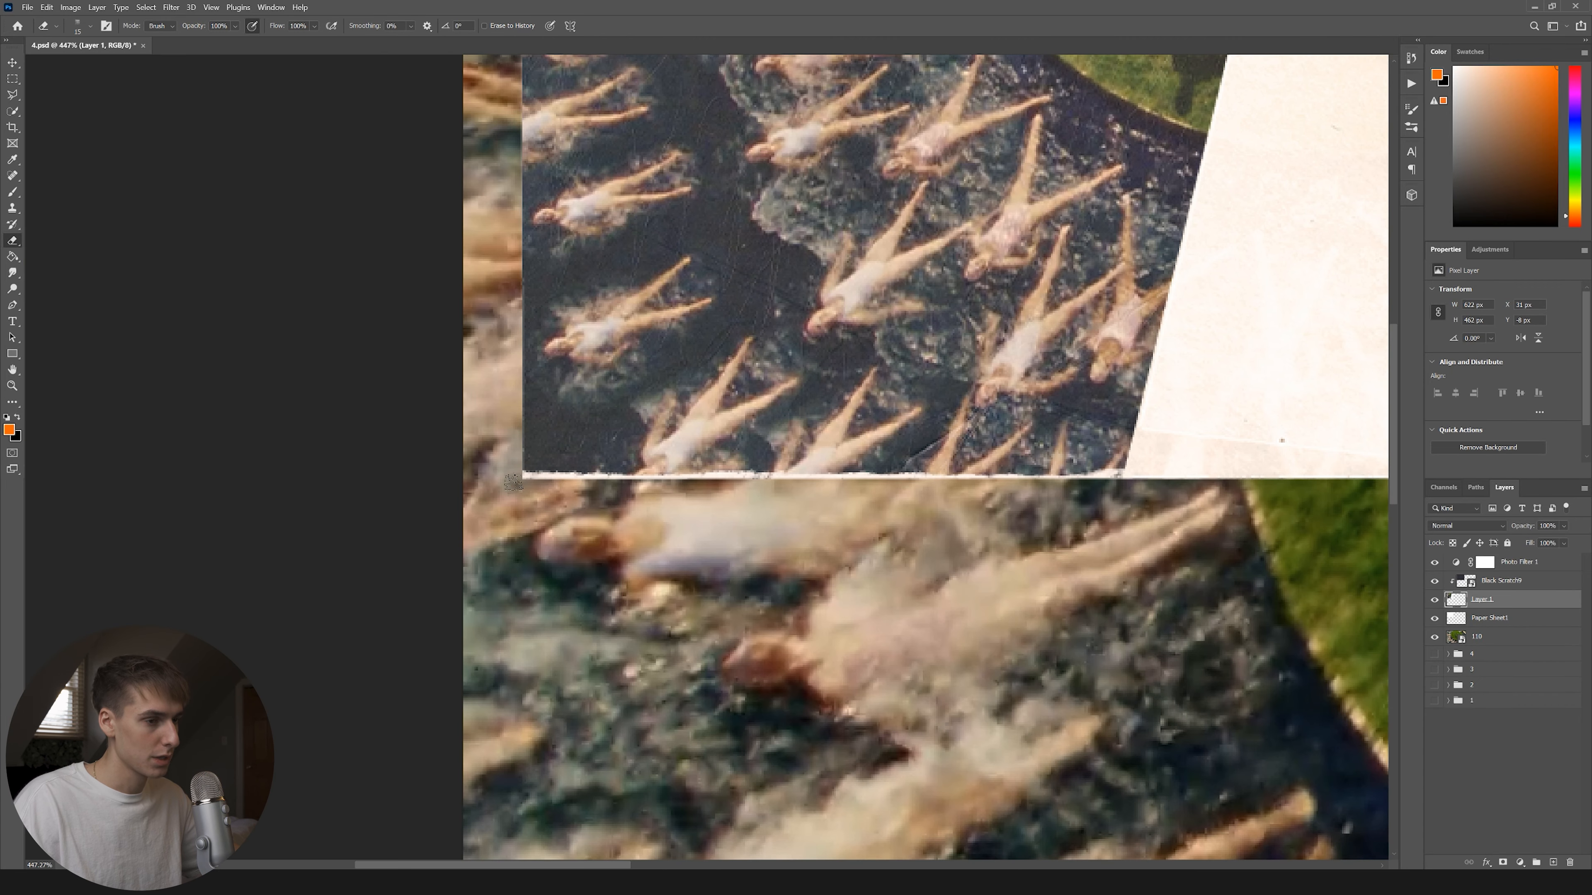
drag(513, 473, 508, 188)
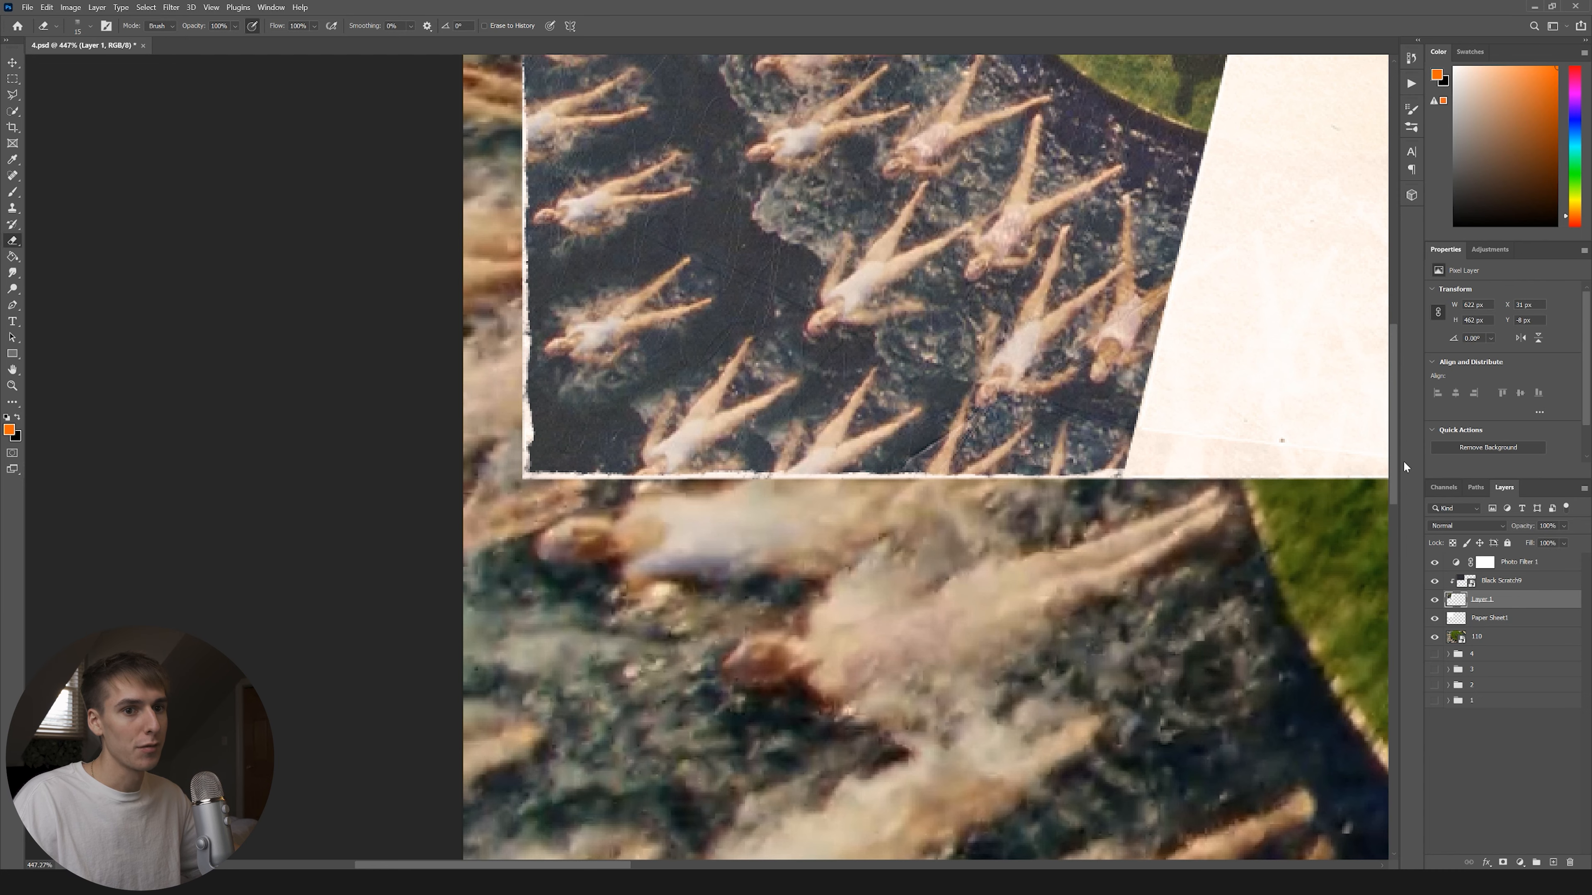
drag(1395, 442, 1394, 325)
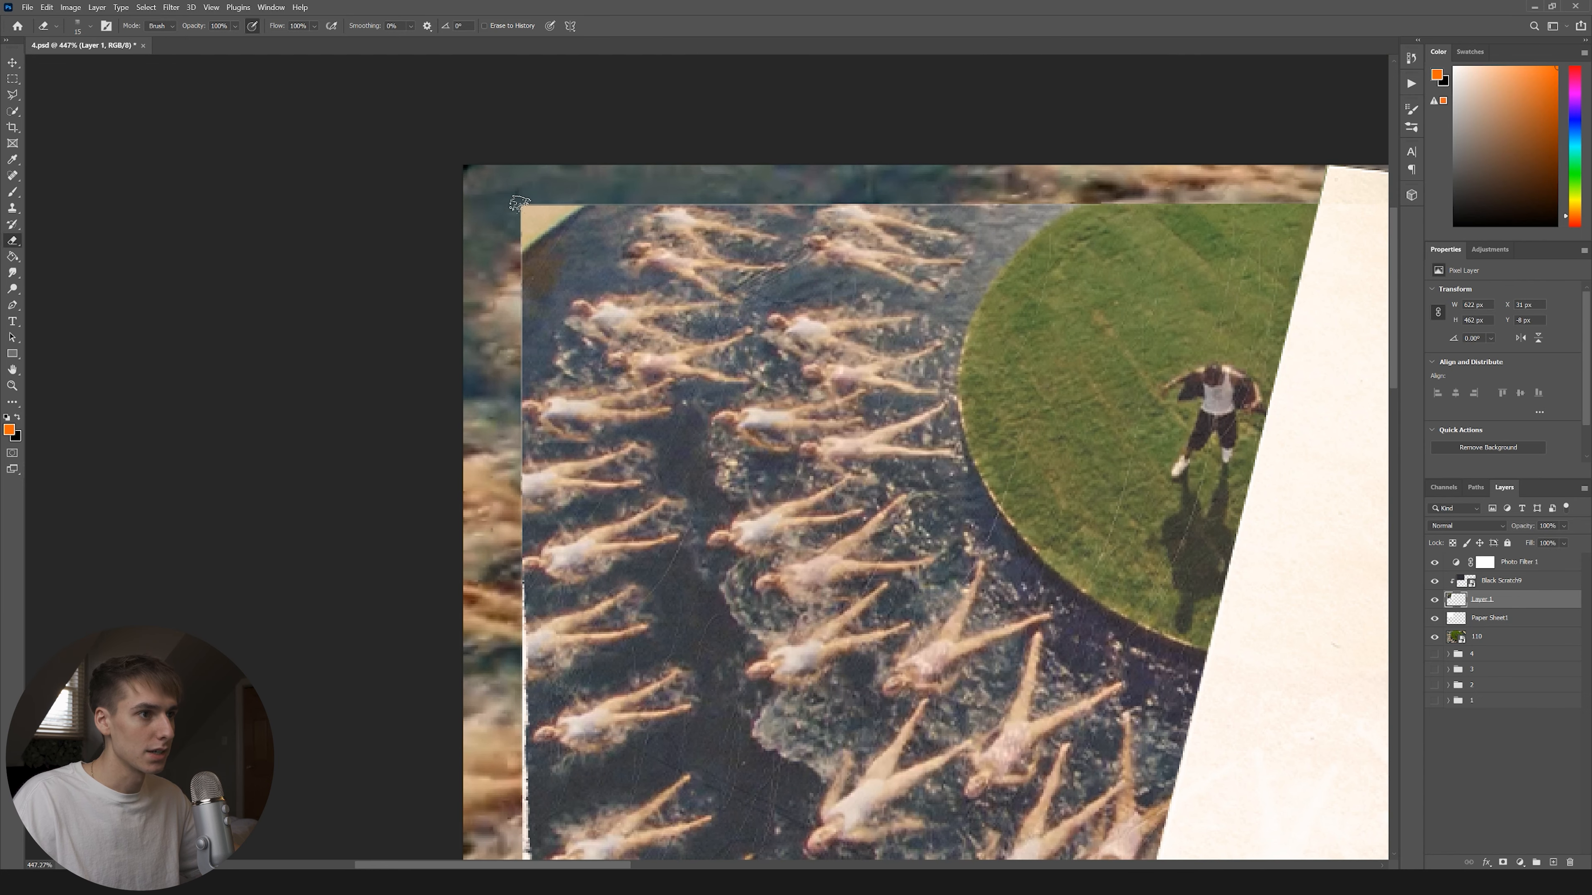
drag(514, 393, 514, 251)
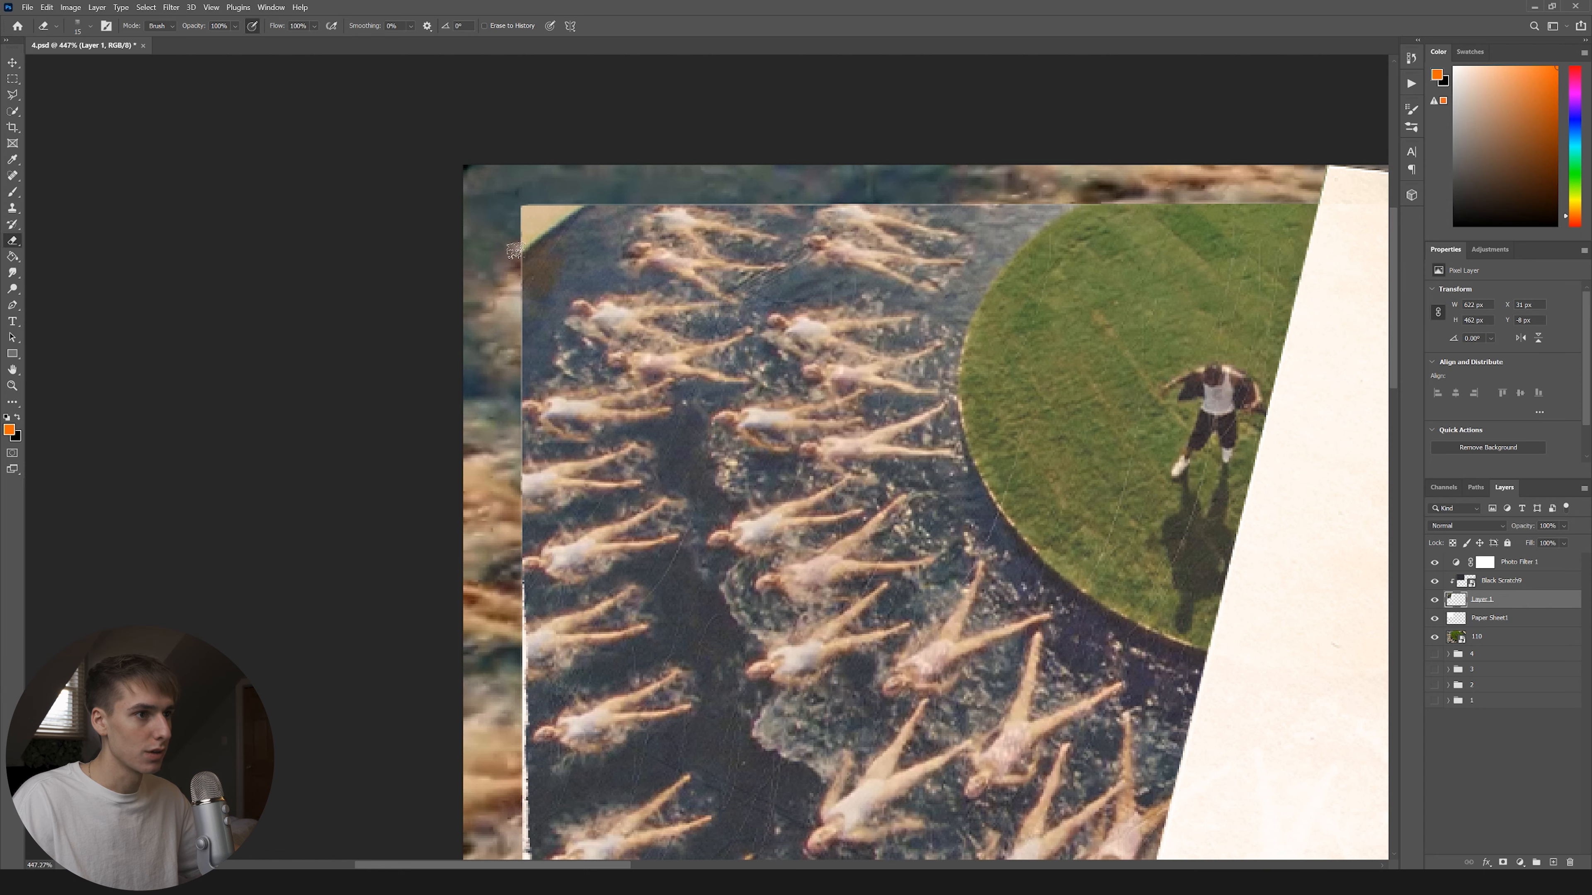
key(ctrl+0)
click(1517, 637)
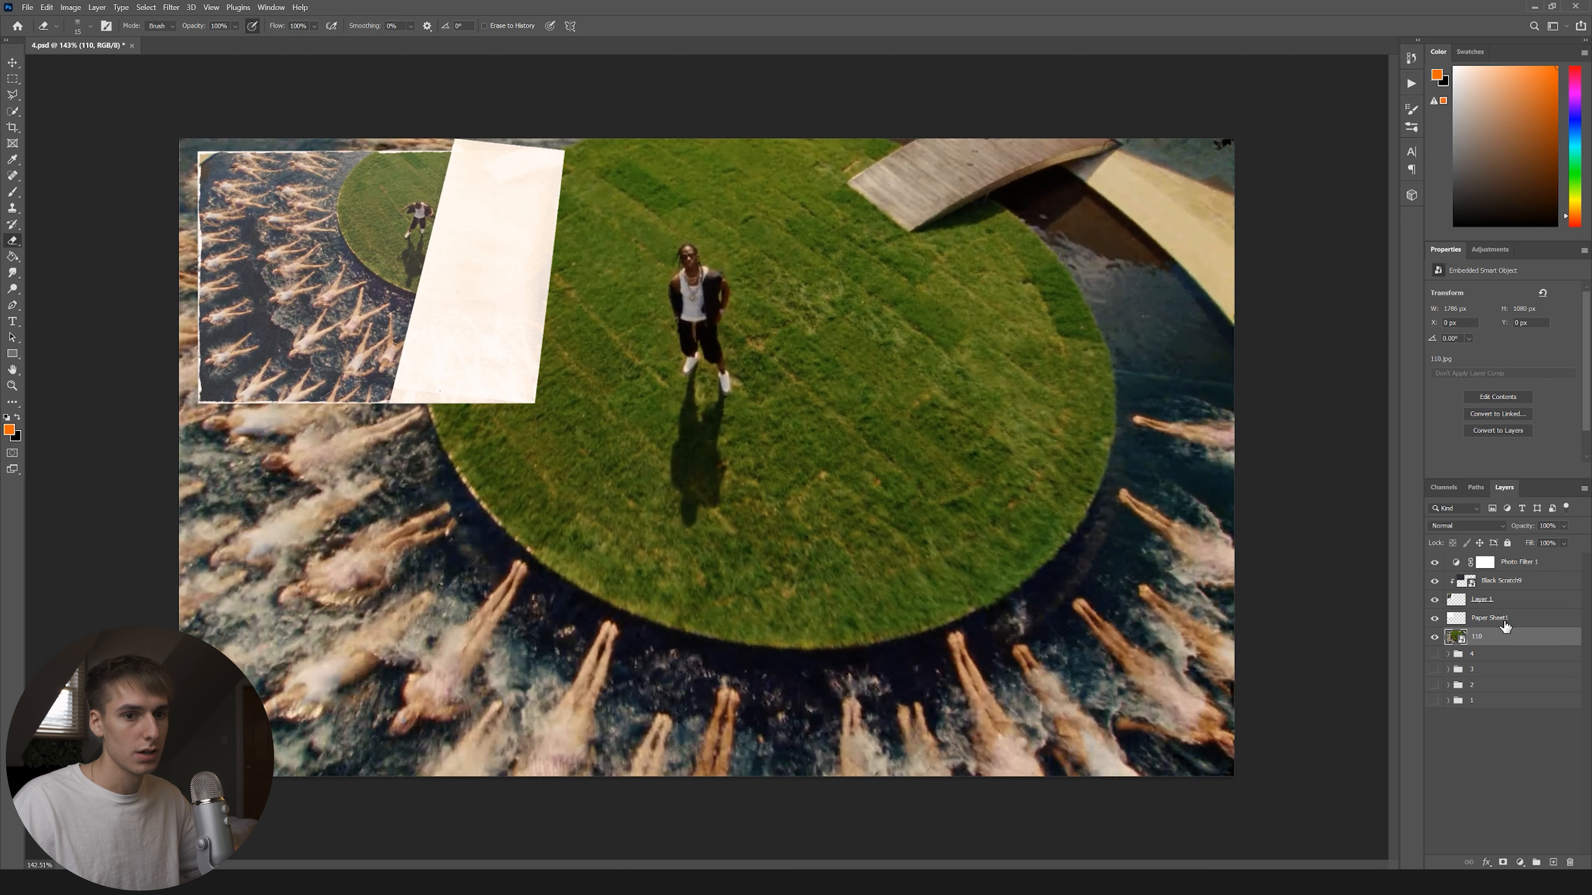
Save the collage under a new name and bring up the PICS image folder.
key(alt+Tab)
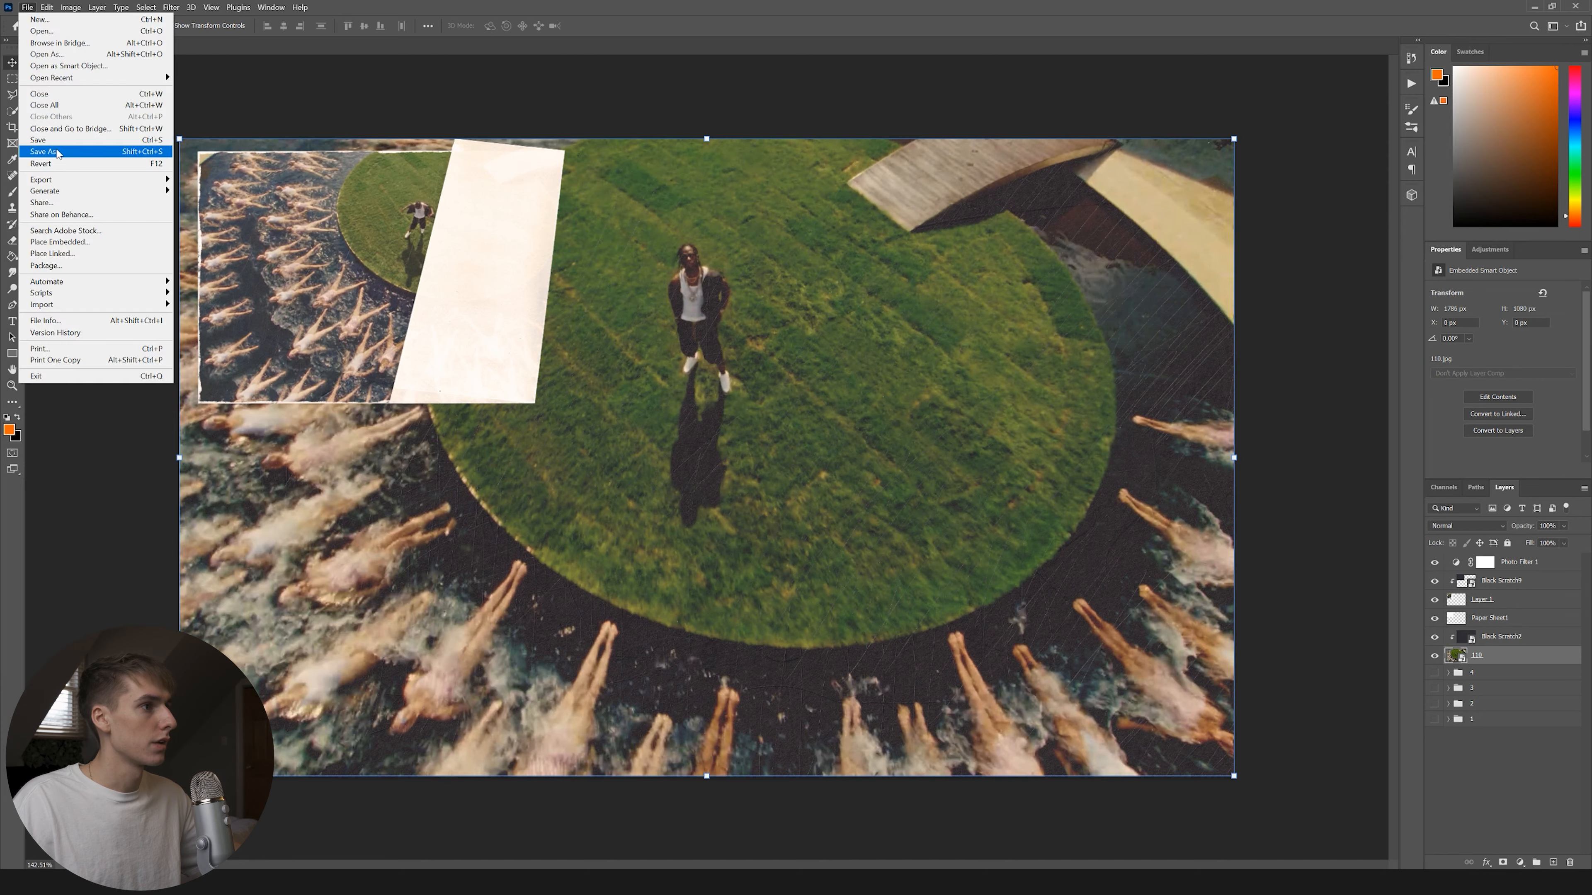
click(63, 151)
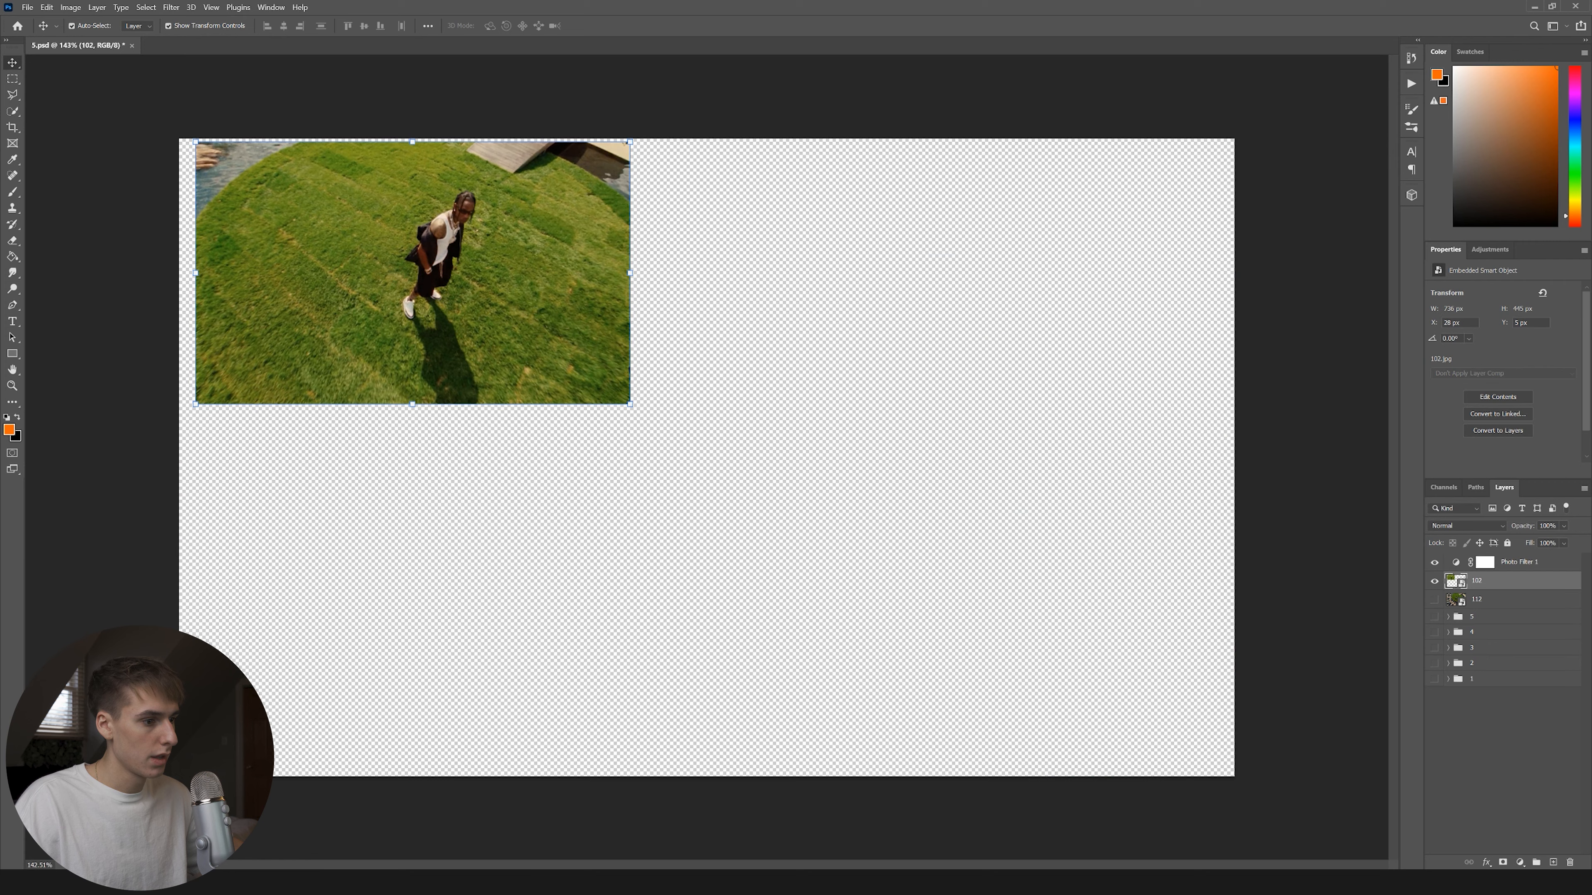
key(alt+Tab)
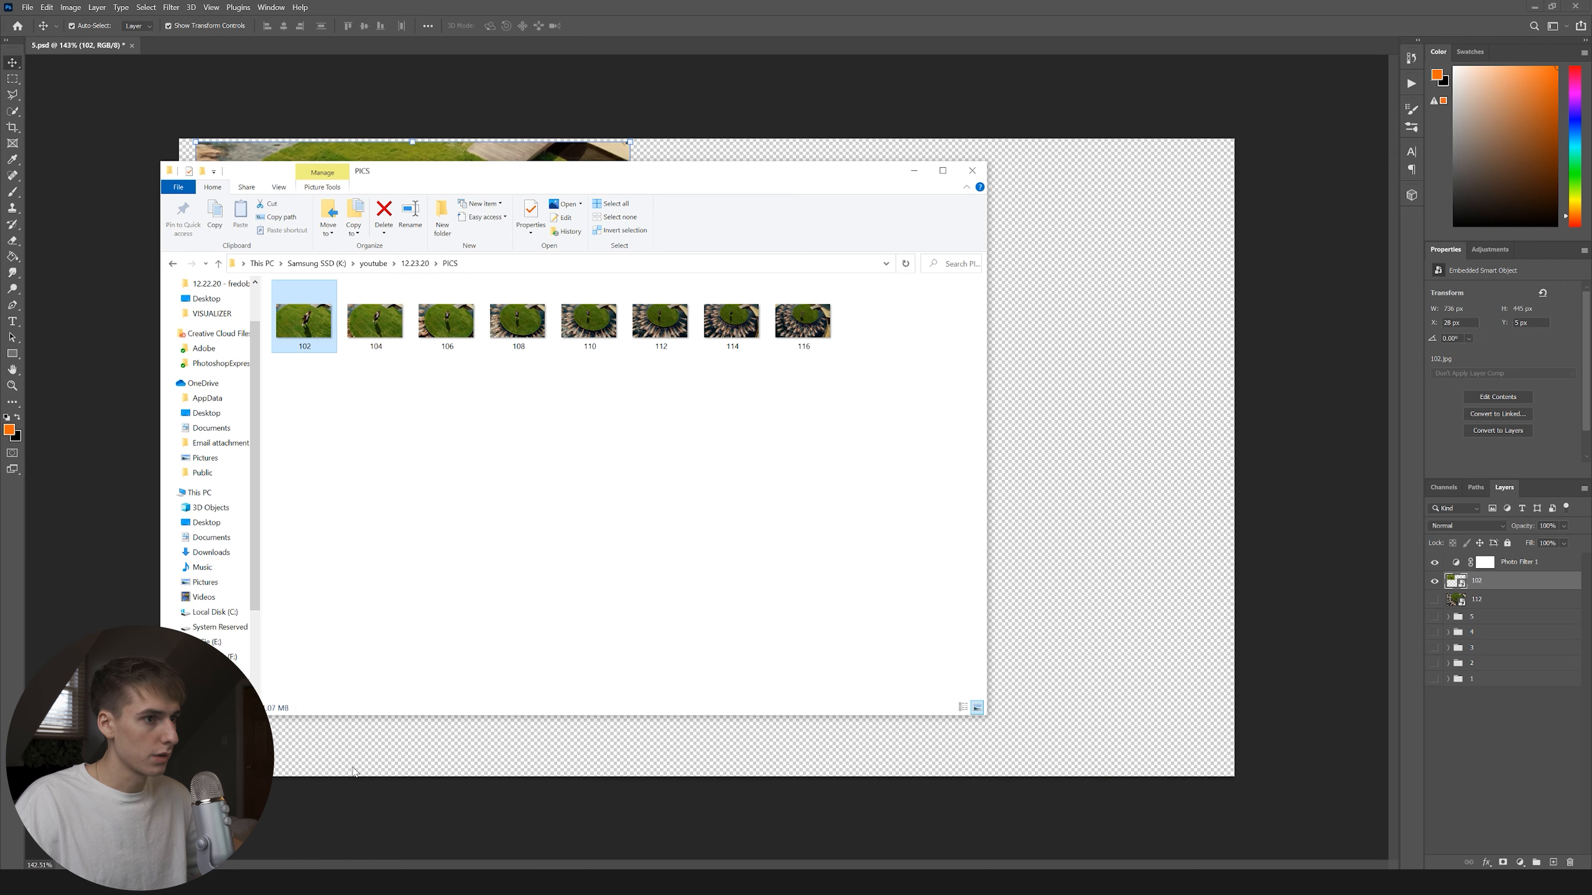
Lower layer 102's opacity and copy a Polygonal Lasso selection of its top strip to a new layer.
click(373, 263)
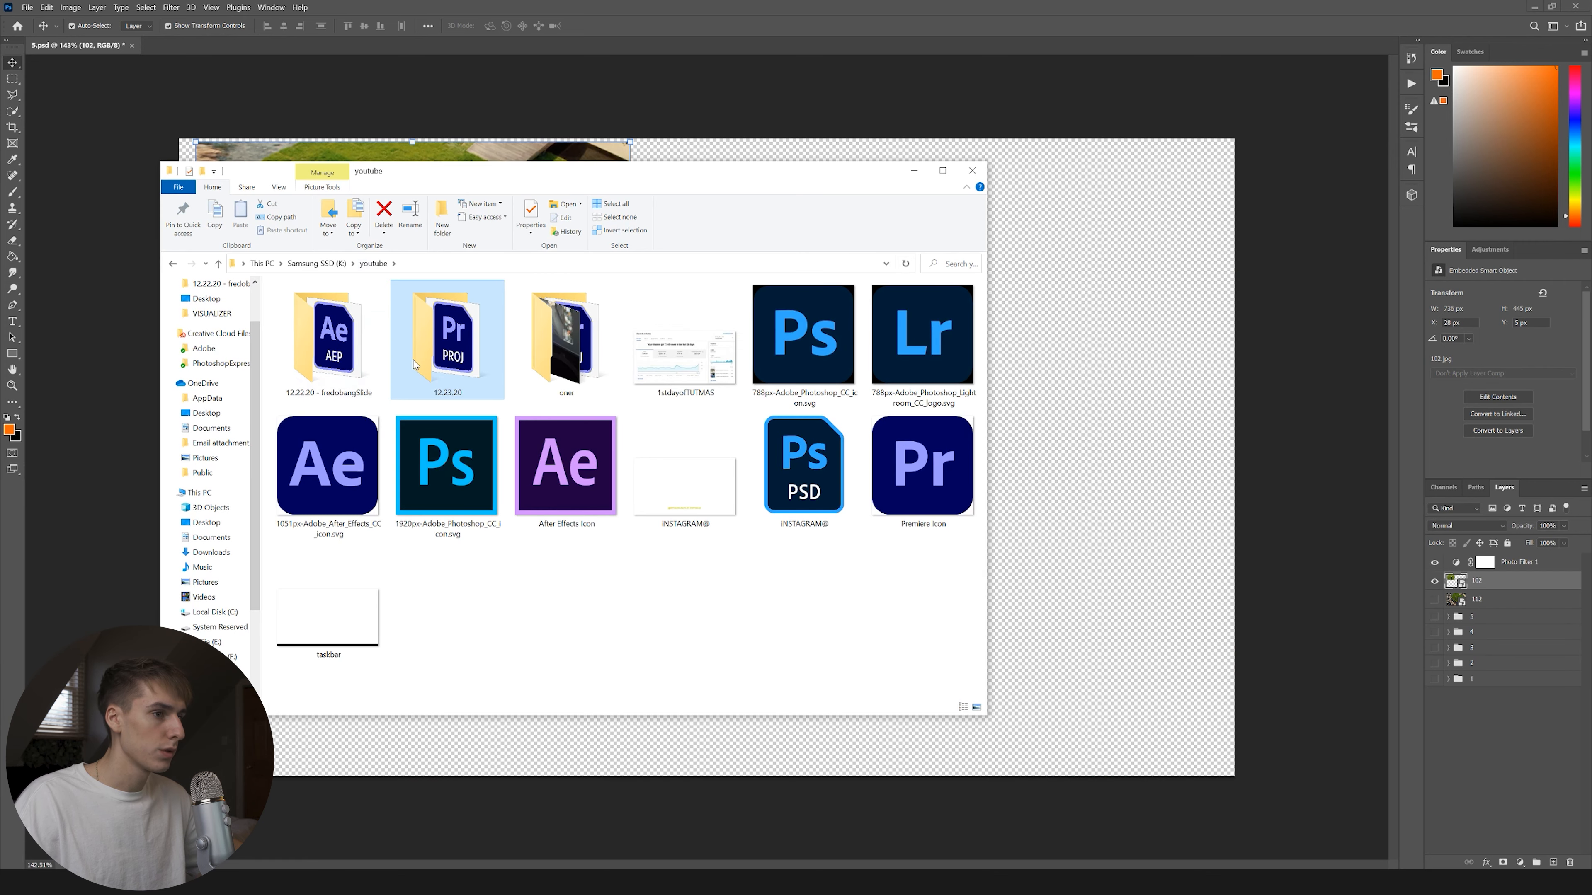
click(318, 264)
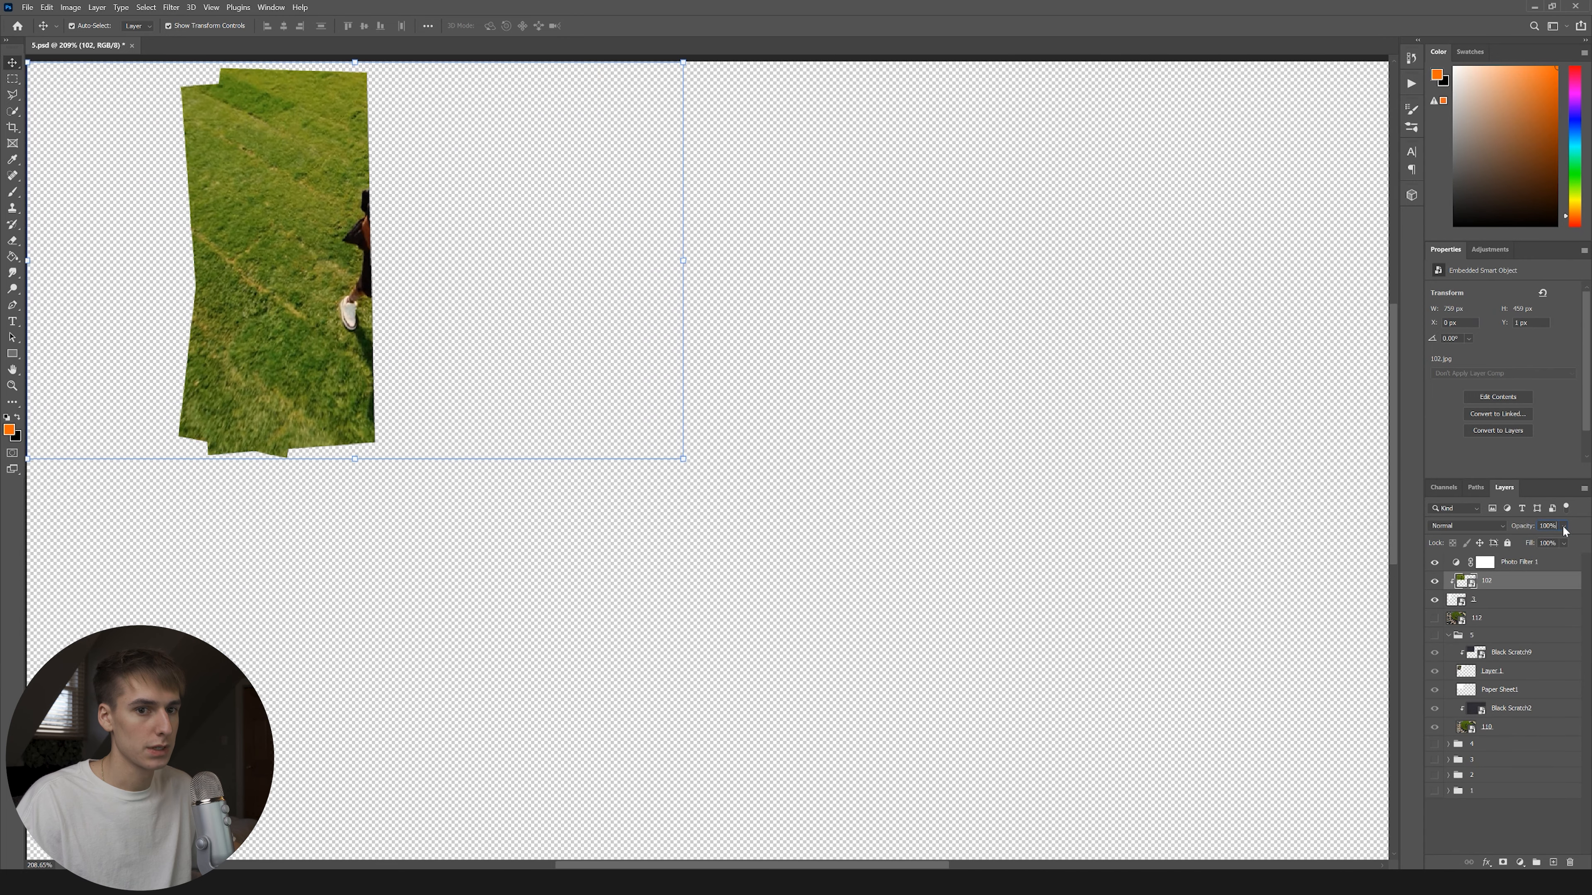
drag(1549, 545, 1560, 545)
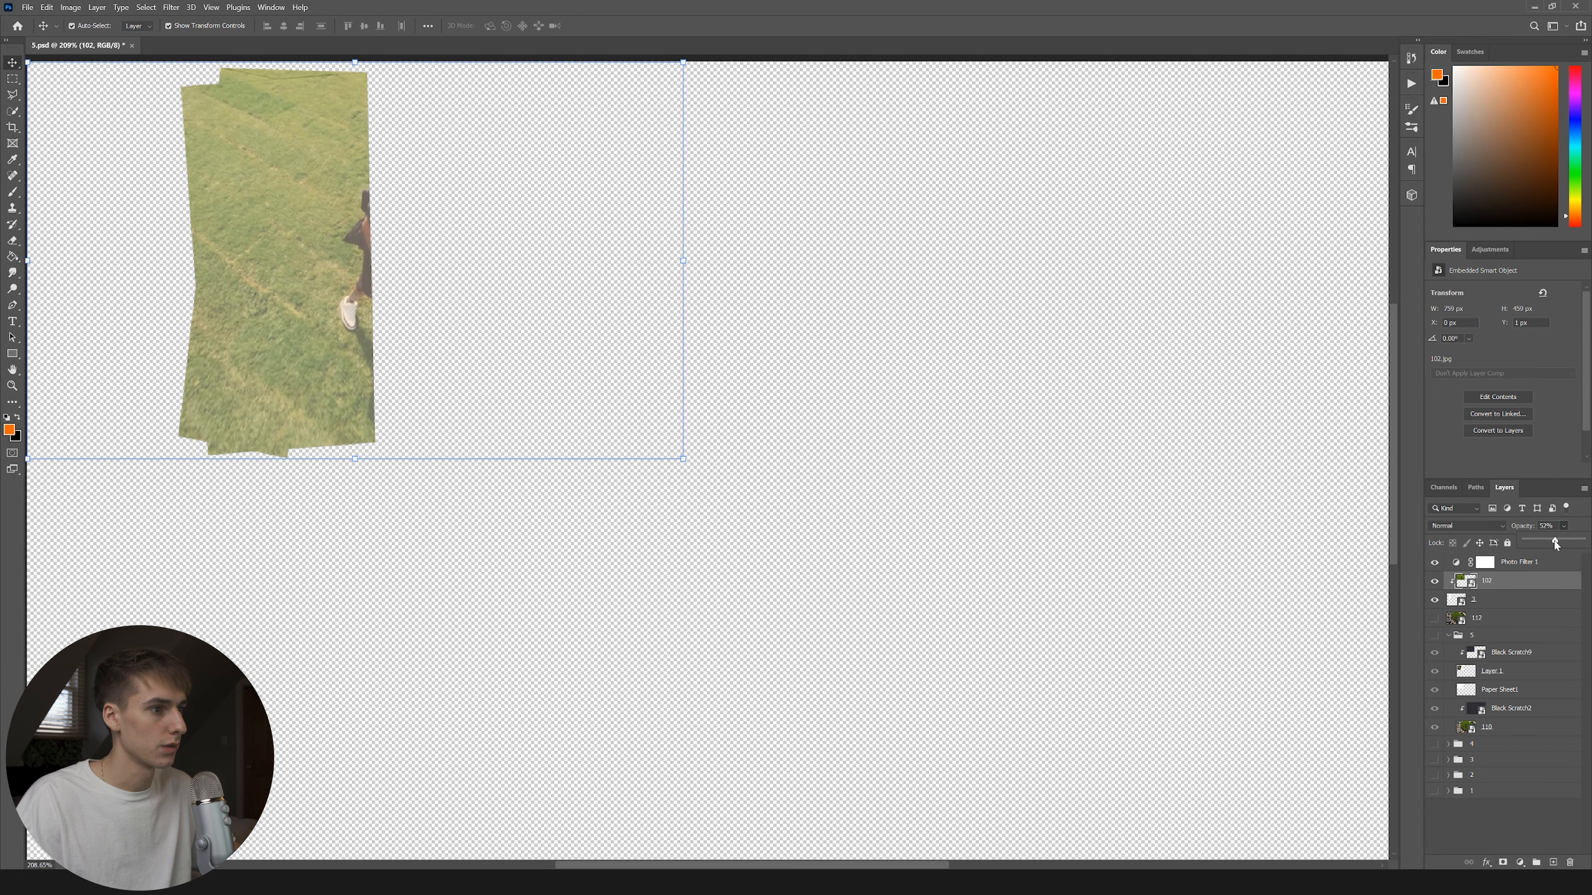
click(11, 94)
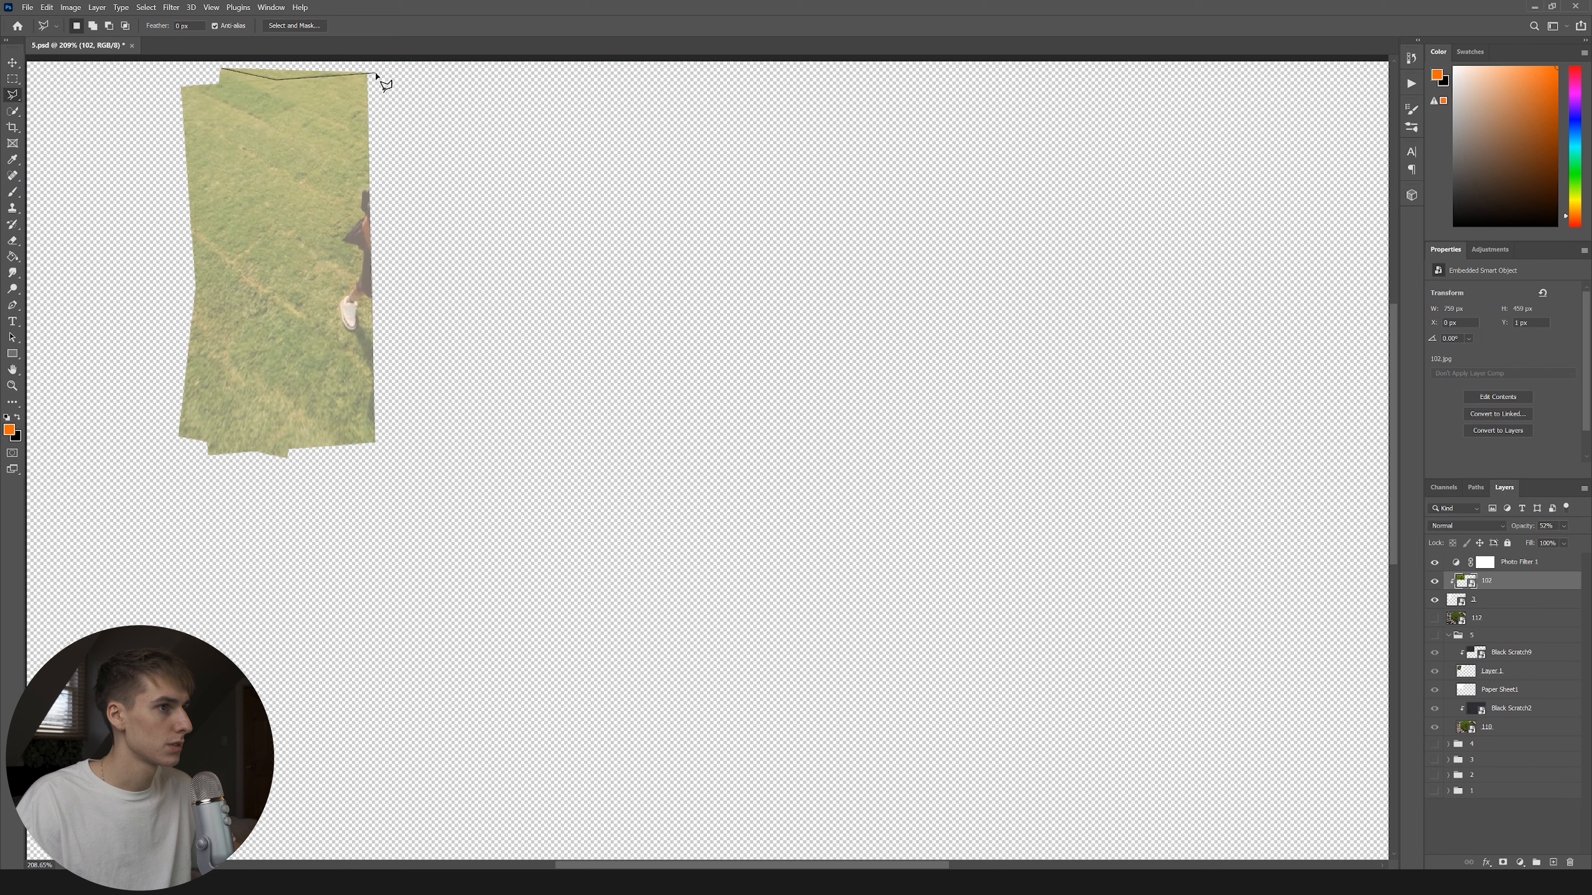
key(ctrl+j)
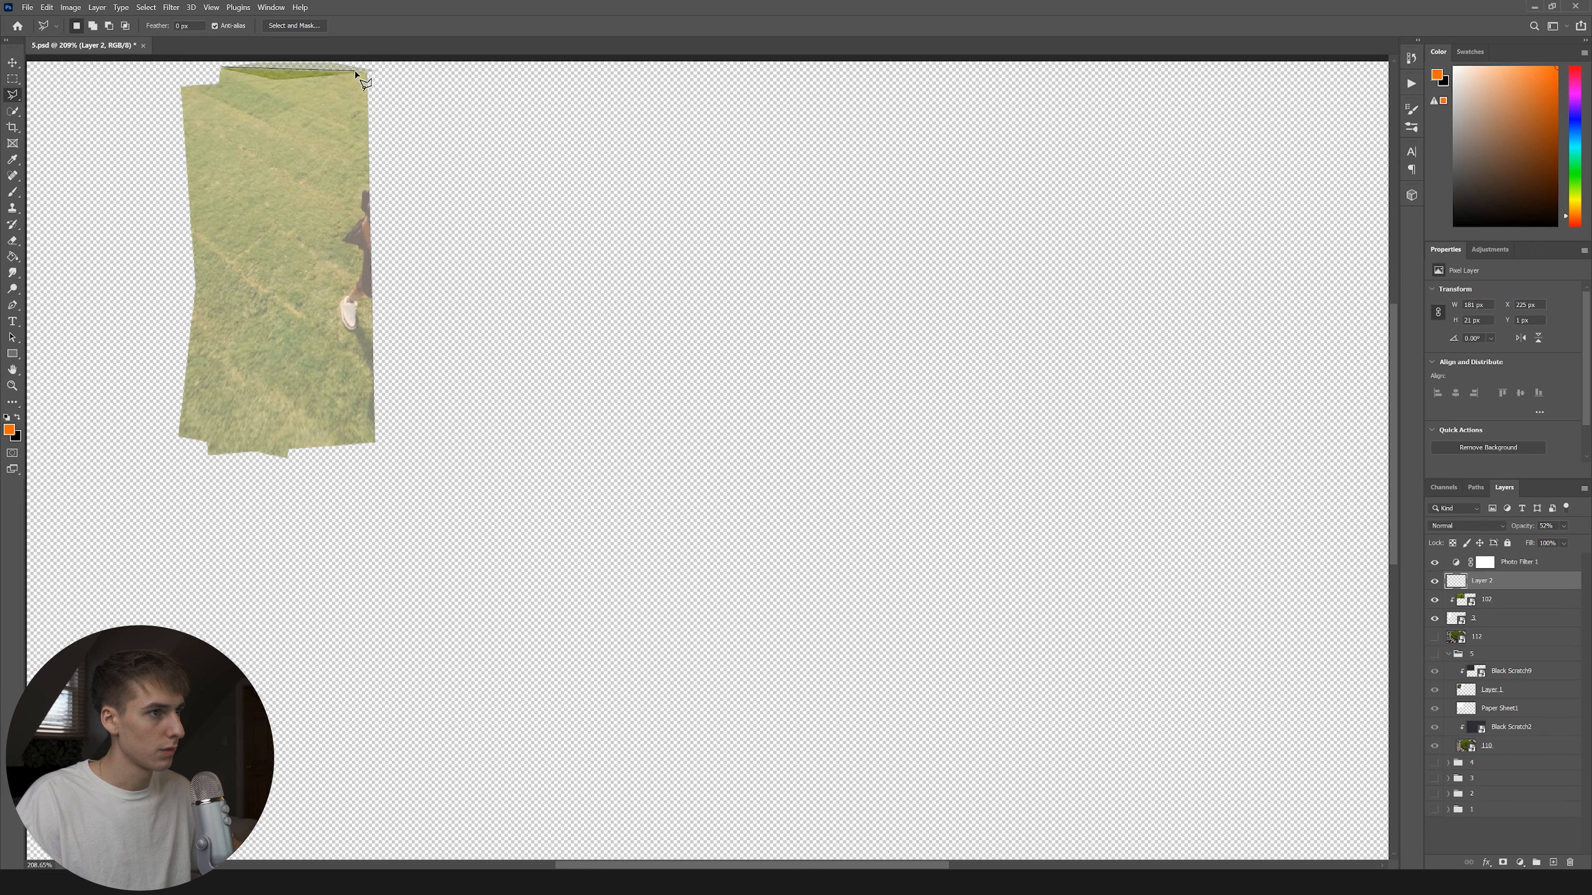
Change the blend mode of the 102 grass strip layer and bring up the Paper Rip folder.
scroll(405, 81, up, 3)
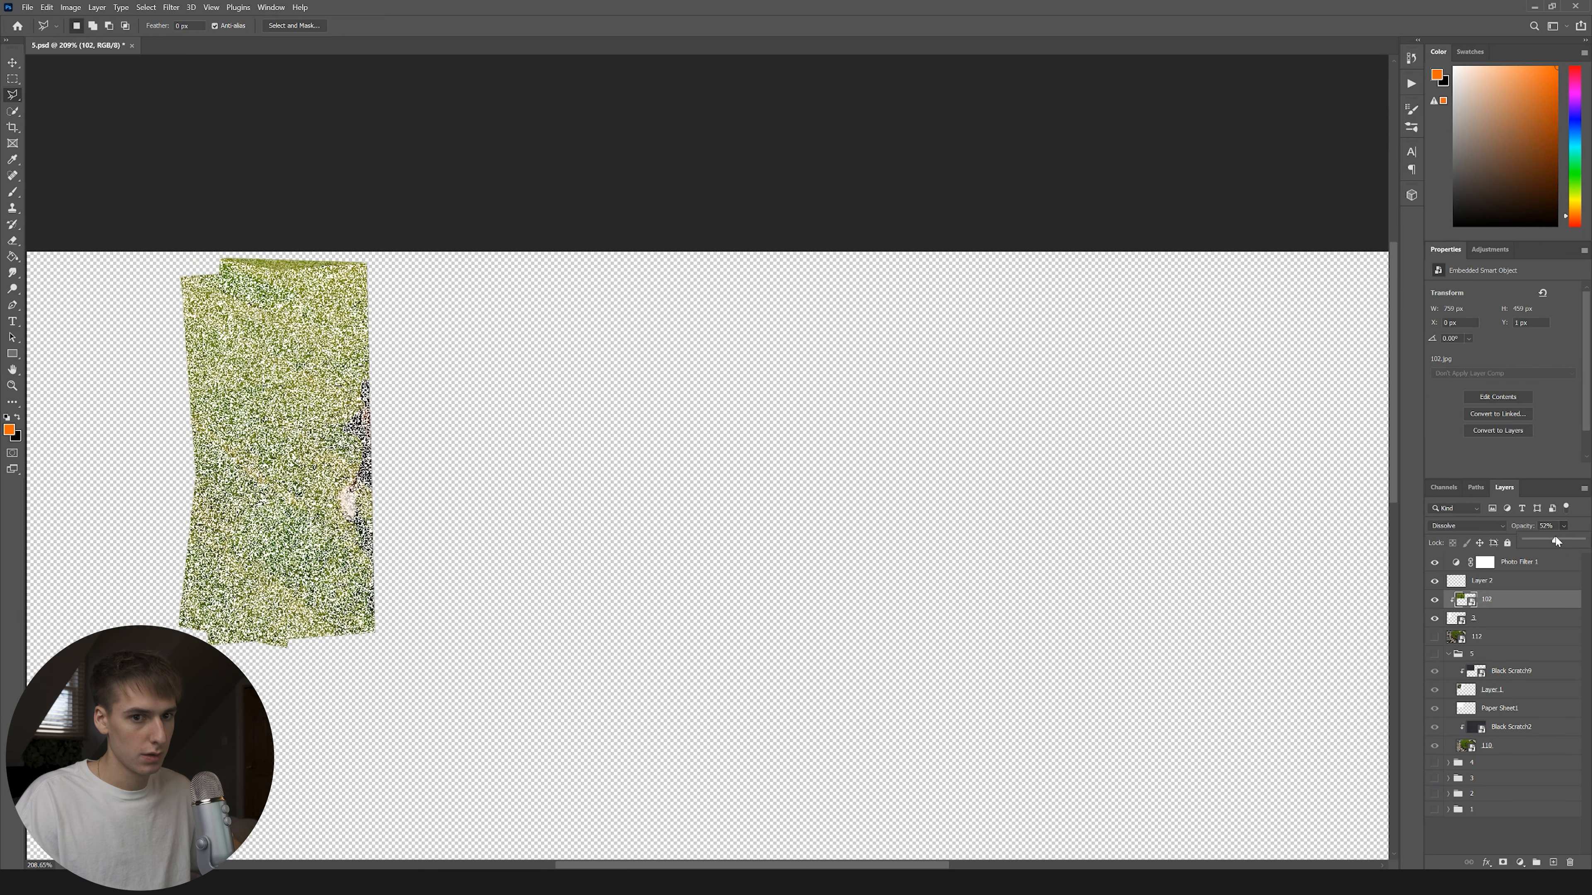
click(1496, 620)
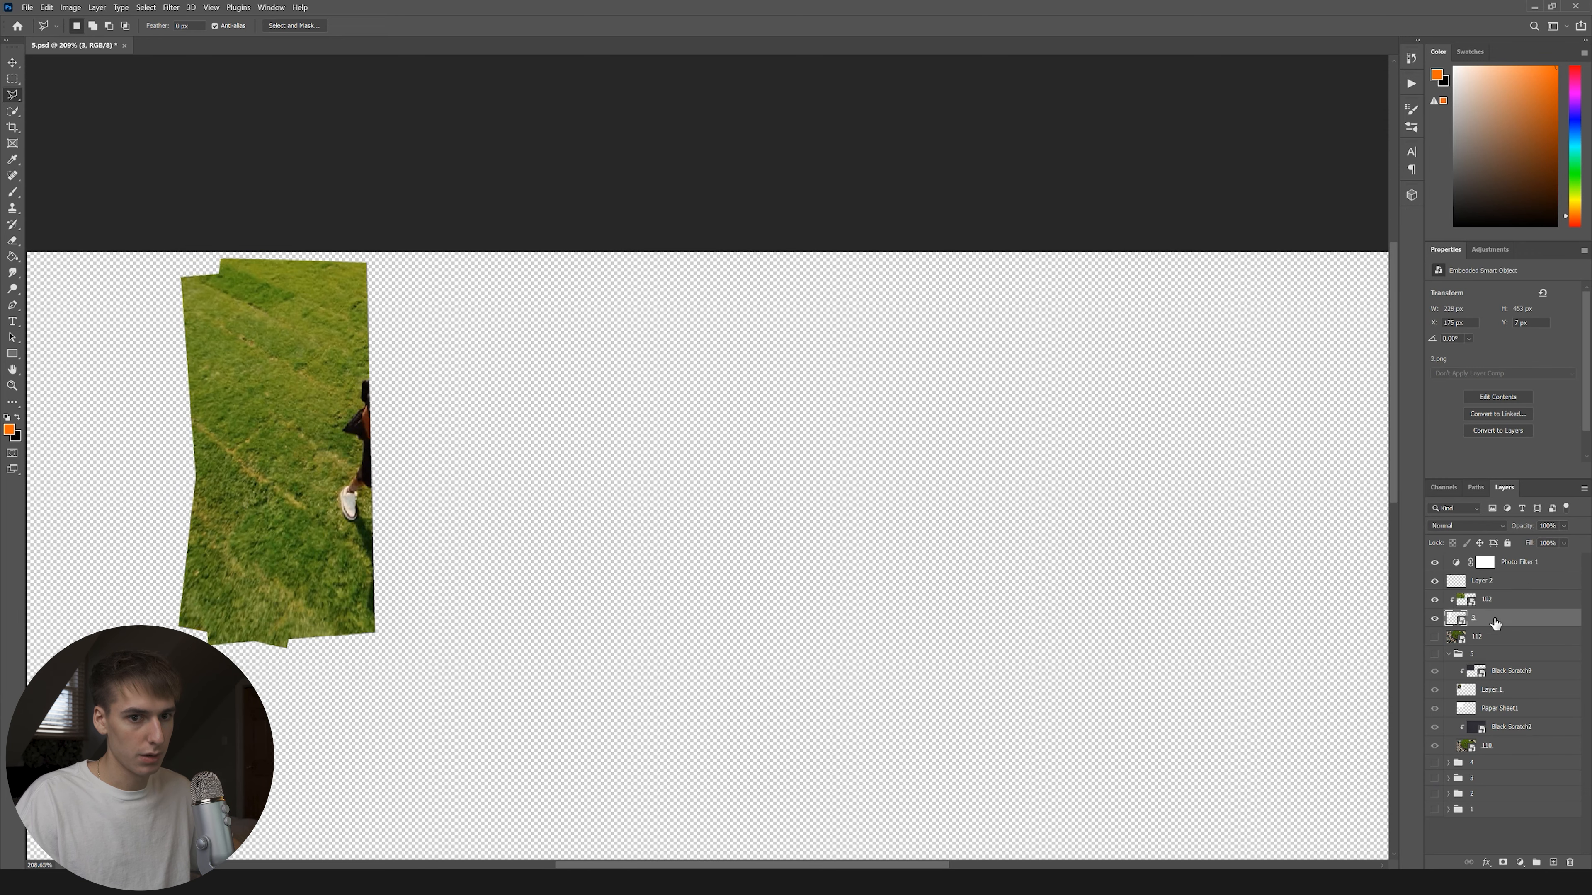
click(1492, 599)
click(1467, 526)
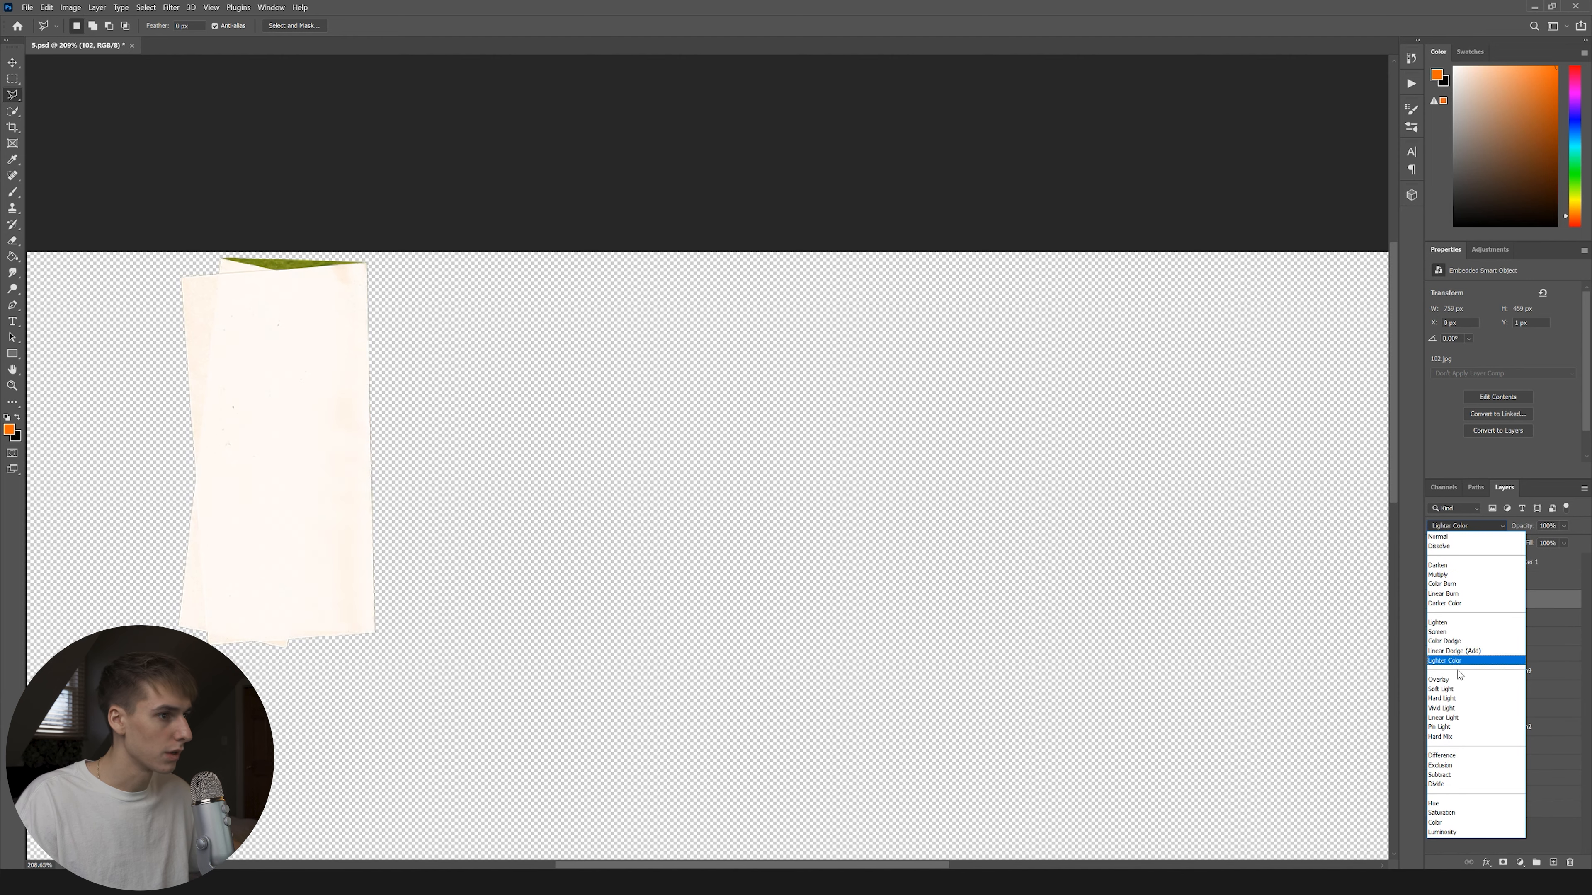
click(1461, 691)
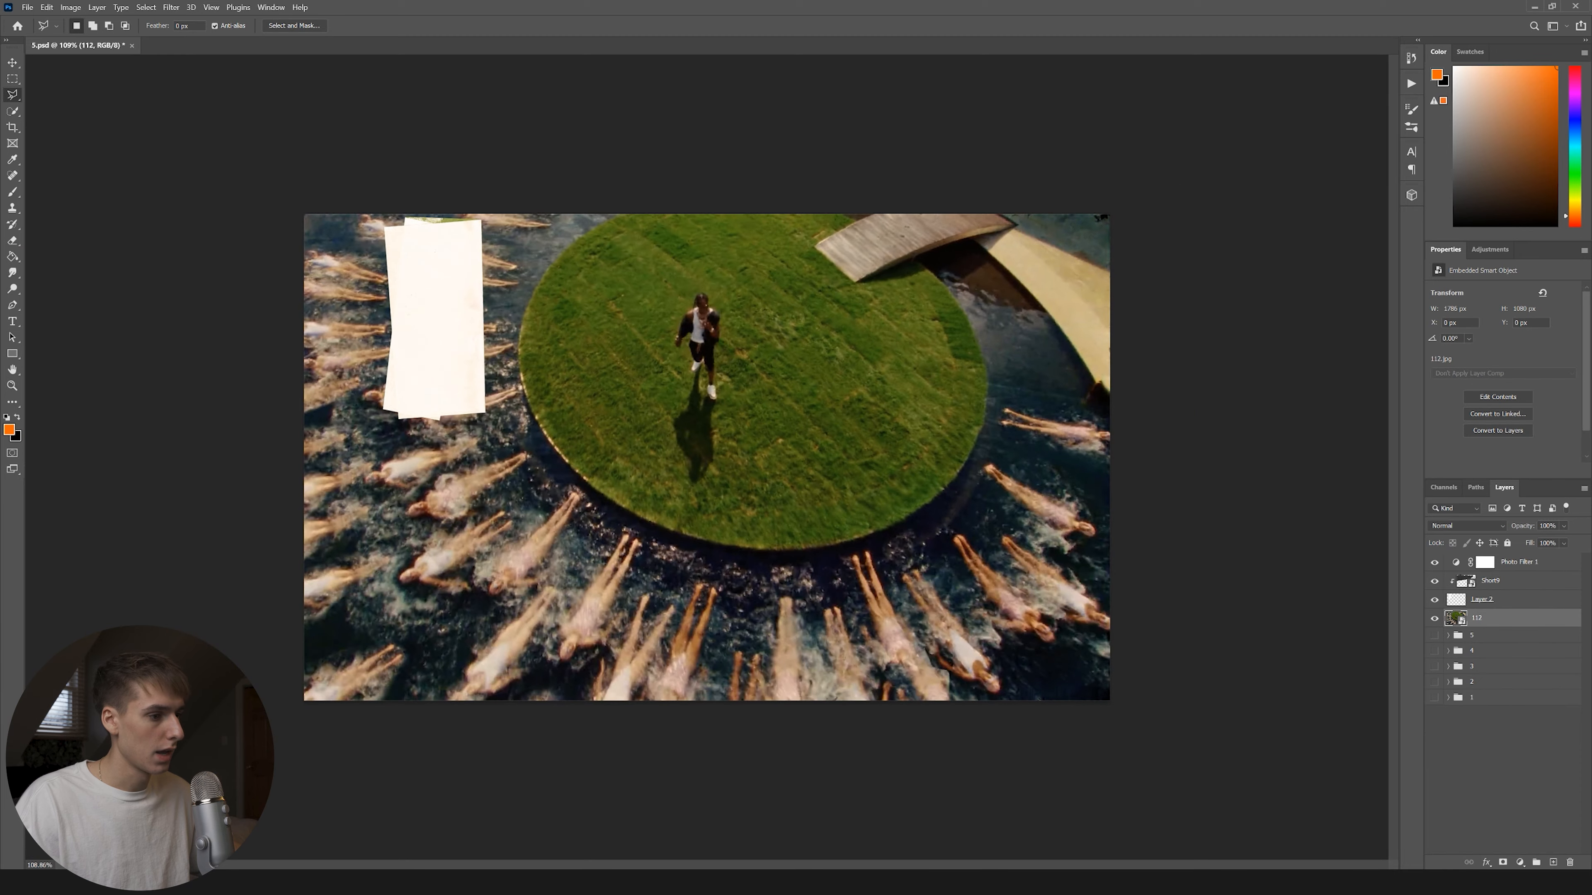
key(alt+Tab)
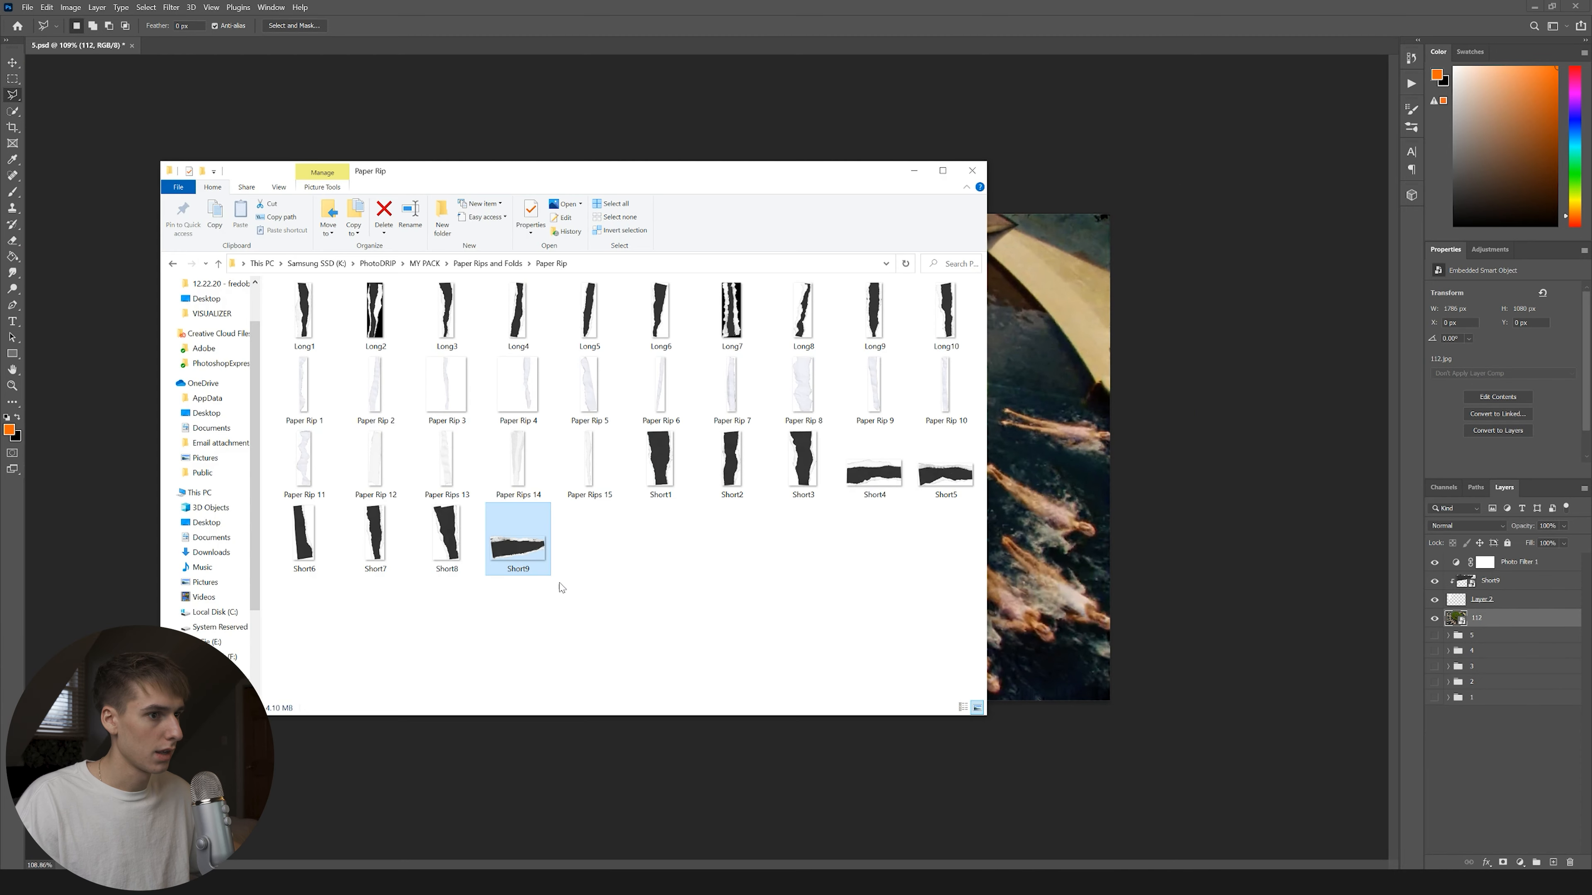
Place Black Scratch14 into the collage and toggle layer and group visibility to compare collages 4 and 5.
click(488, 264)
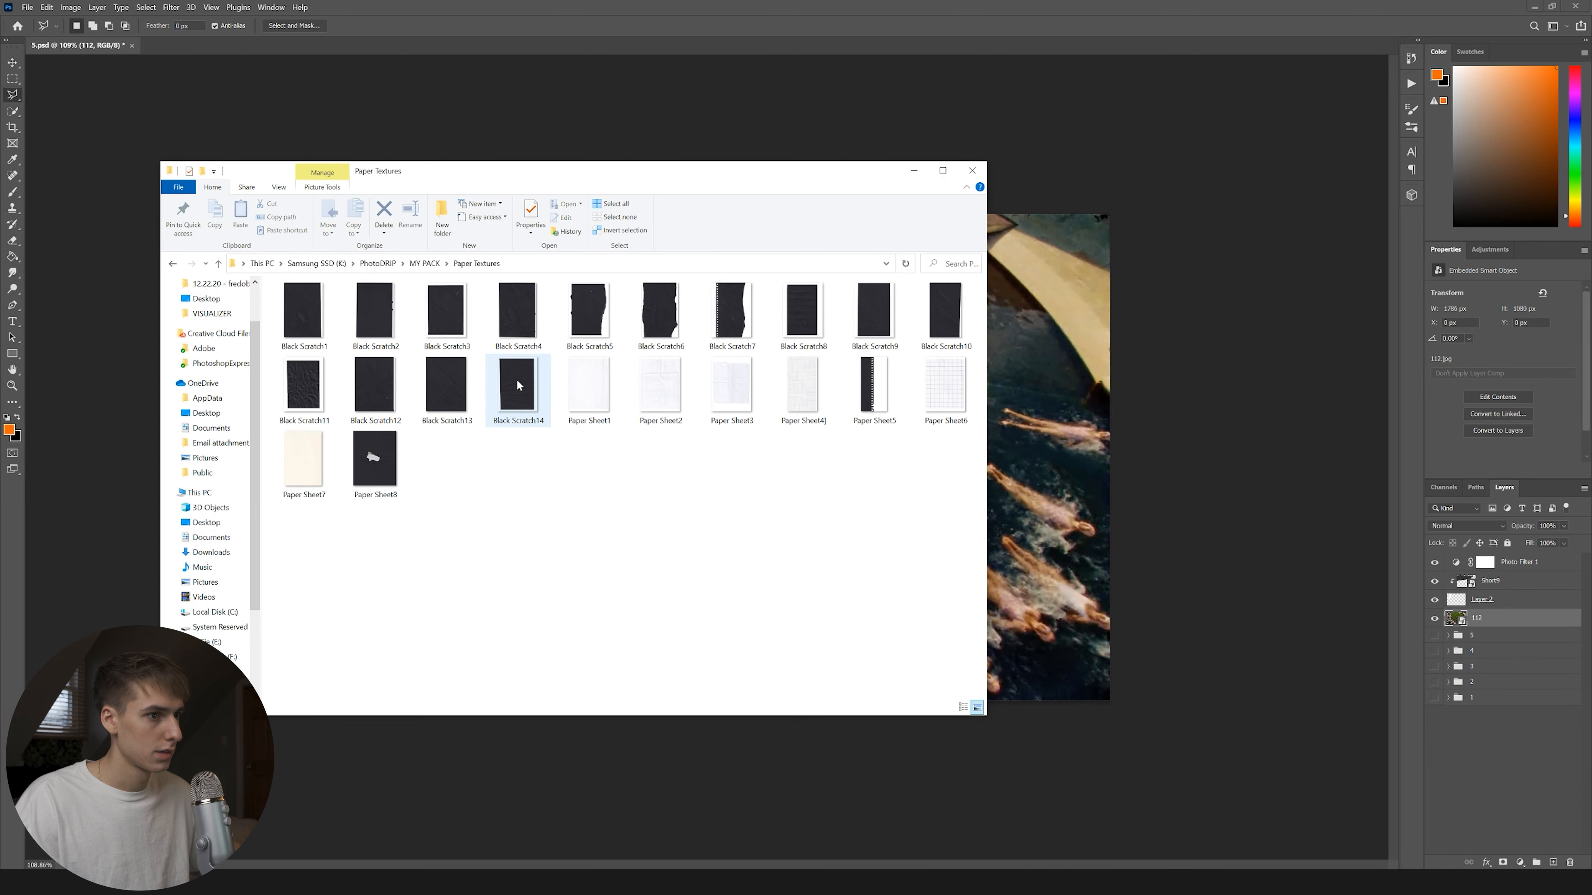
drag(516, 383, 118, 370)
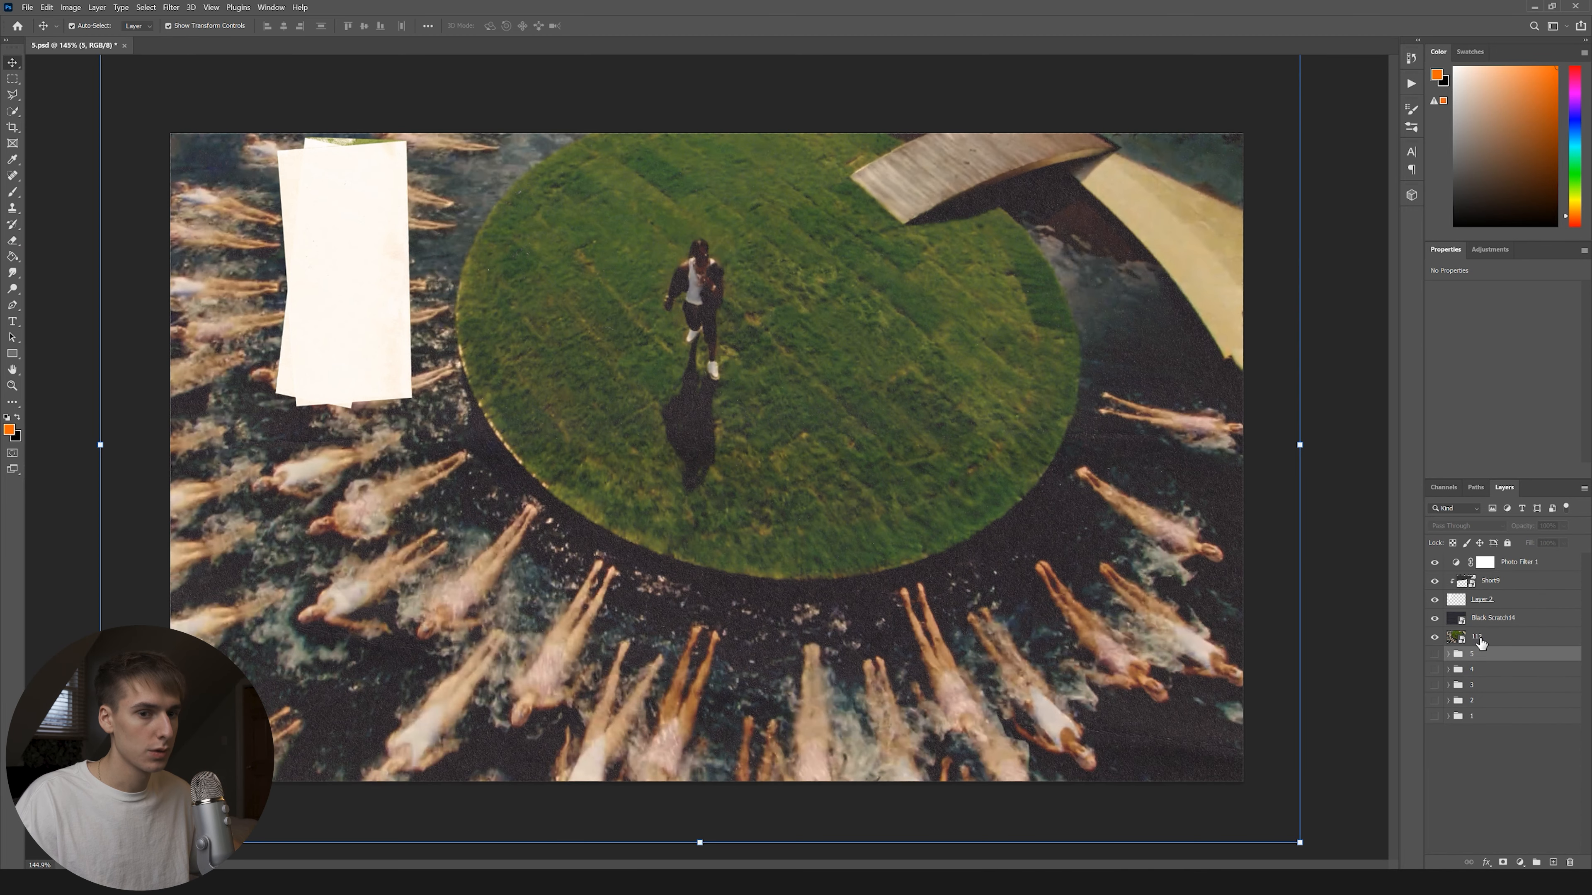
click(1435, 637)
alt+click(1435, 601)
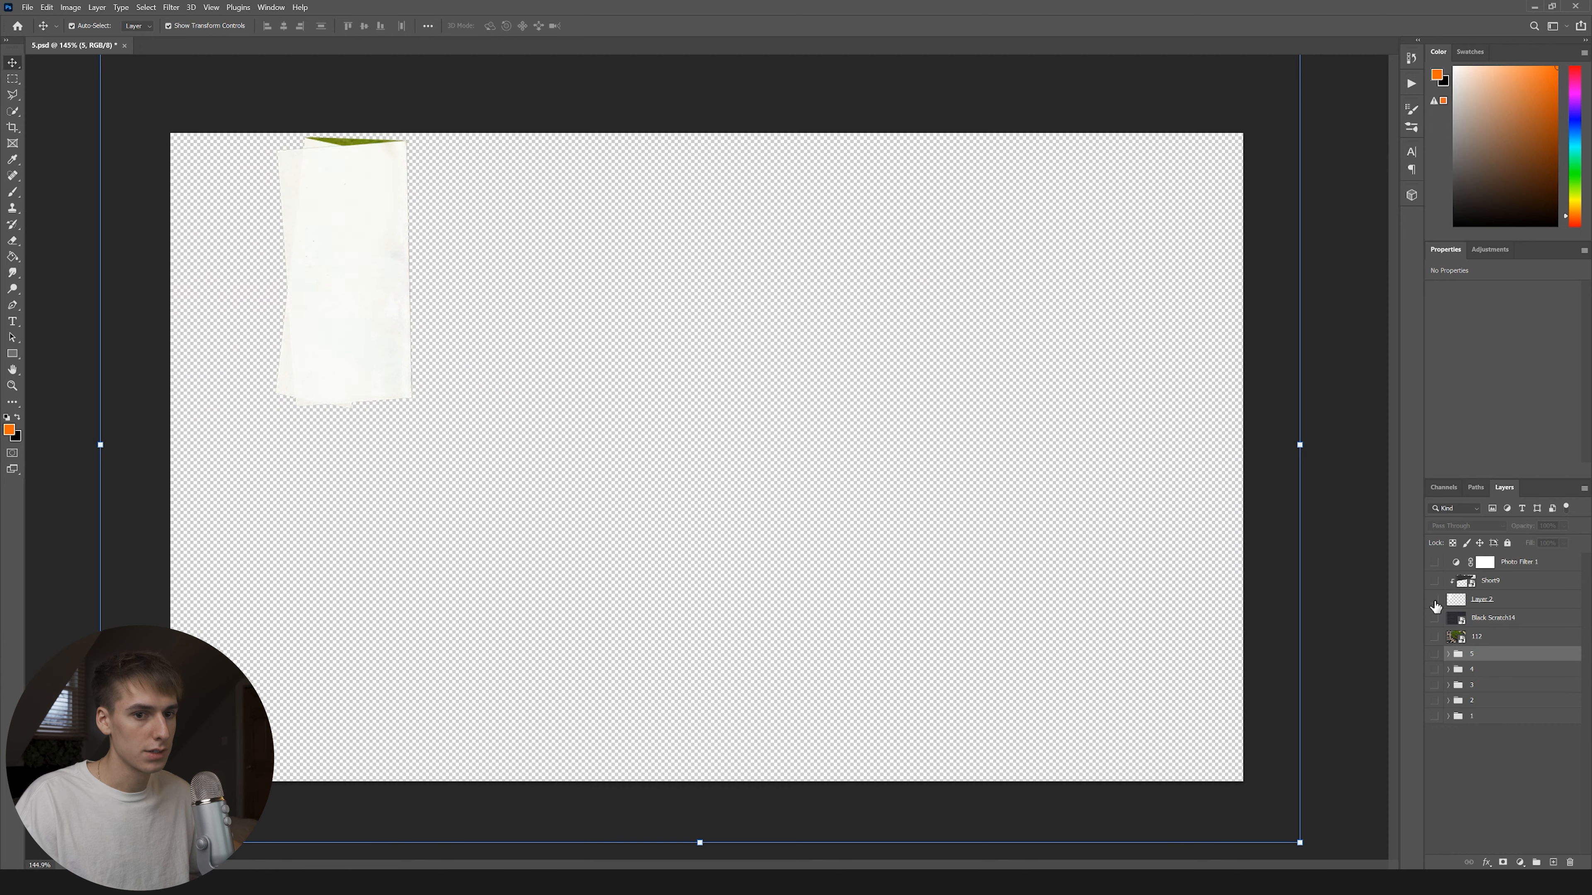
click(1434, 603)
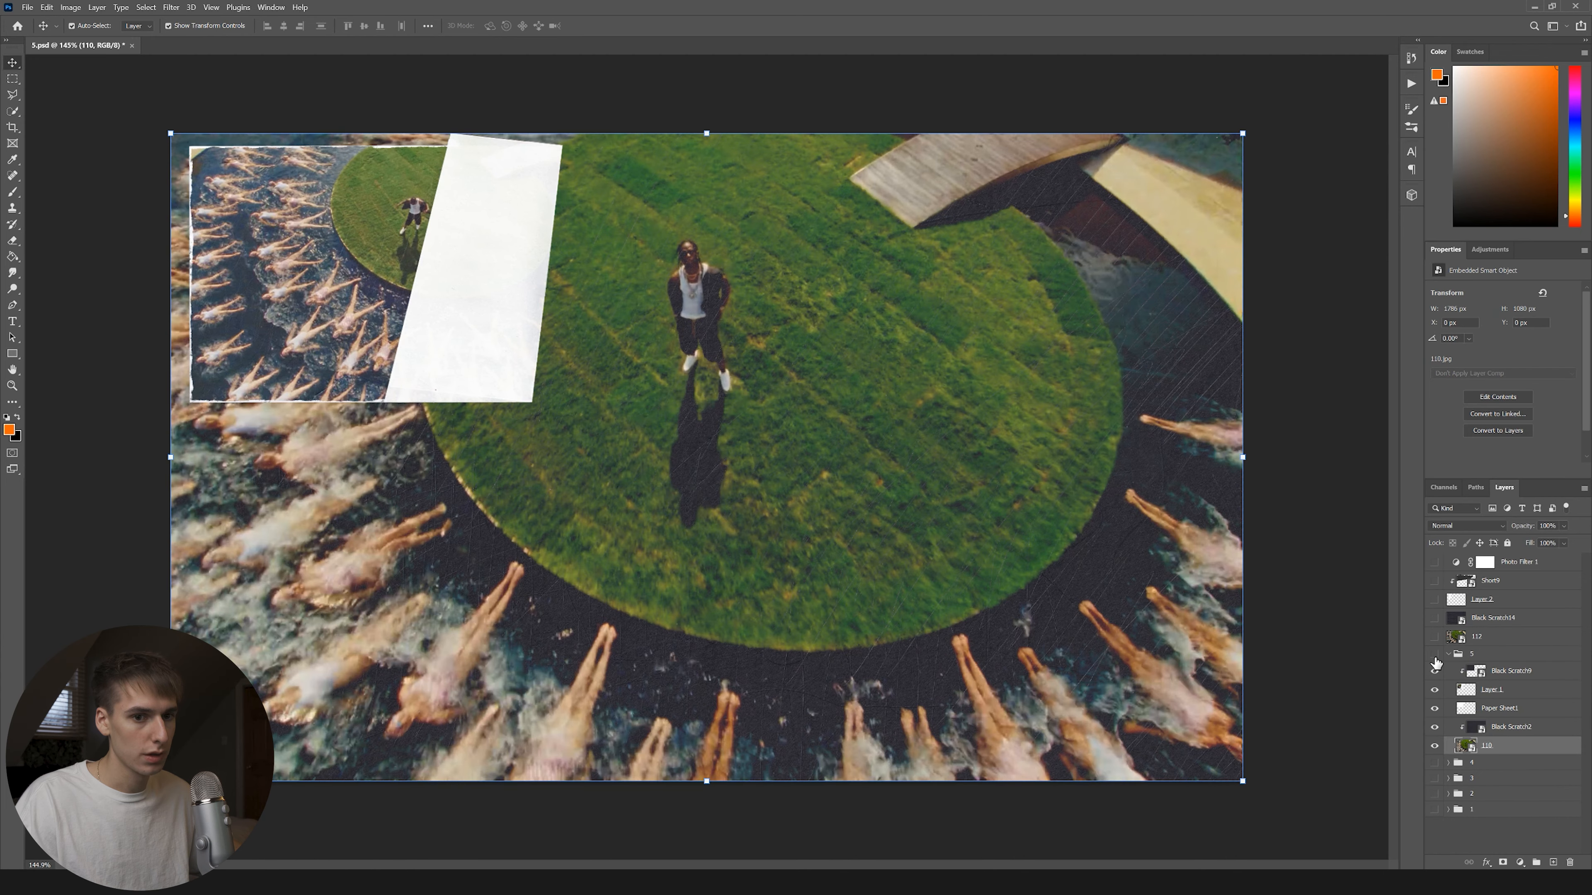
click(1435, 656)
click(1435, 763)
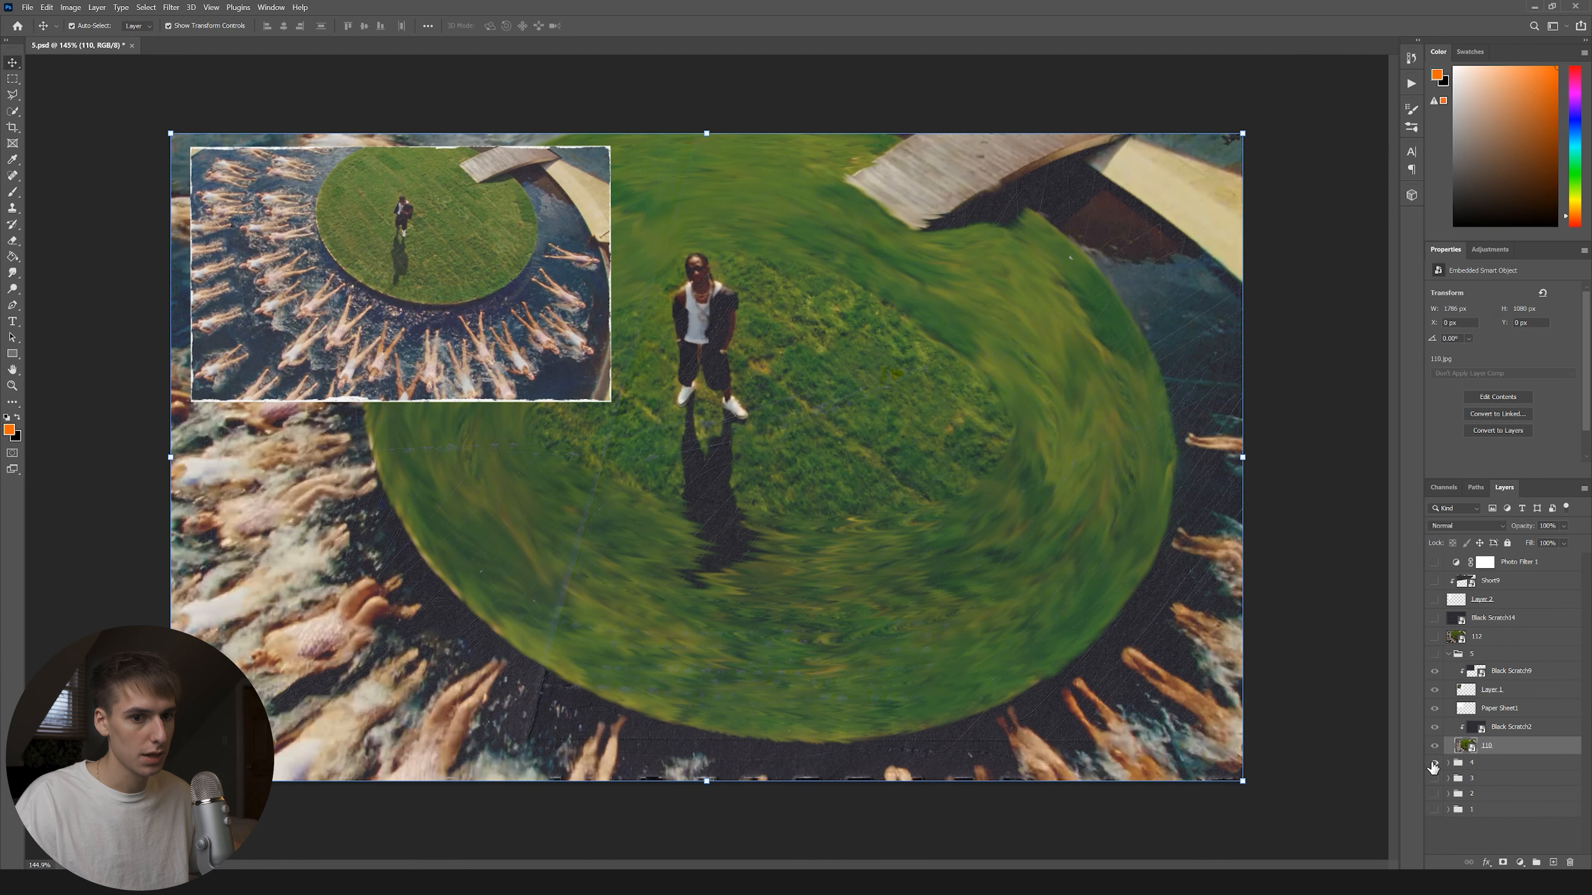
click(1435, 764)
click(1435, 654)
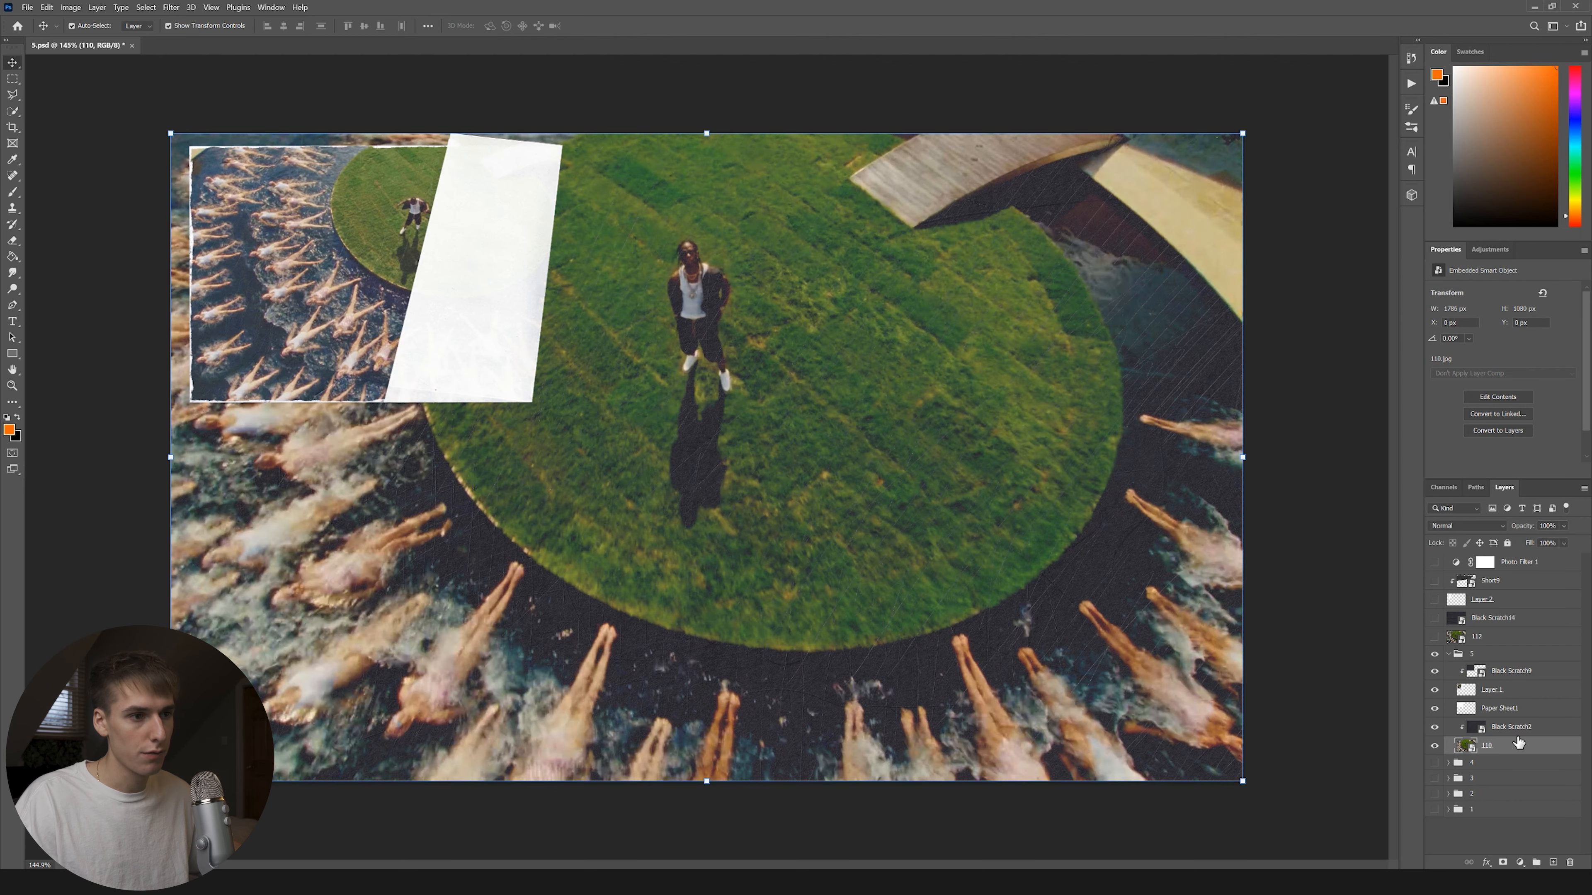
Pick the Smudge tool, save the document as 5, and select layer 112.
click(13, 193)
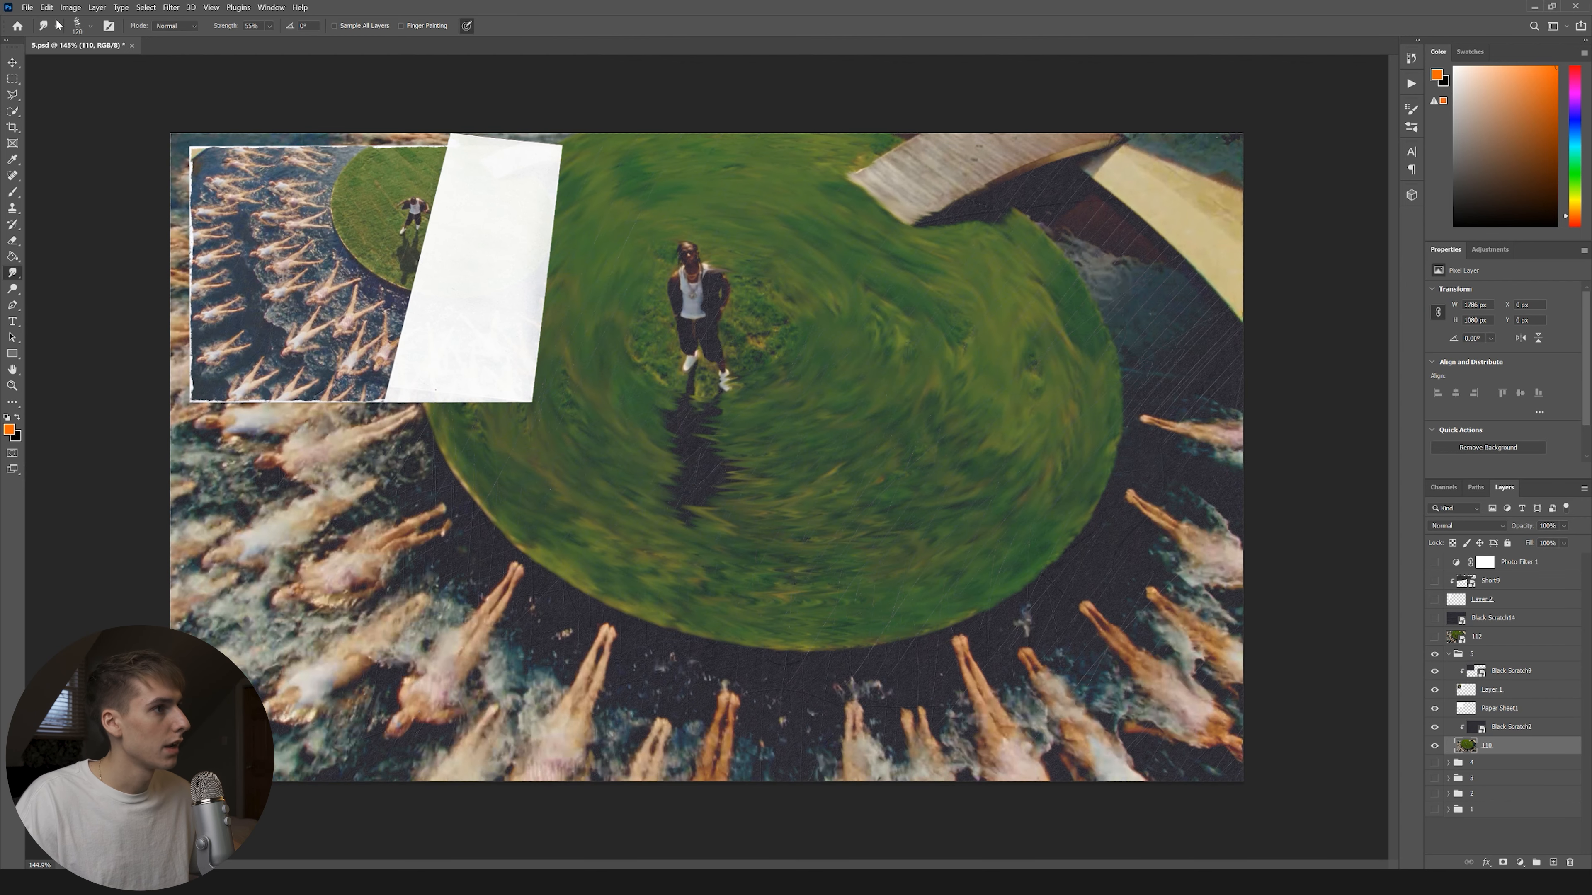
click(27, 7)
click(44, 151)
key(Return)
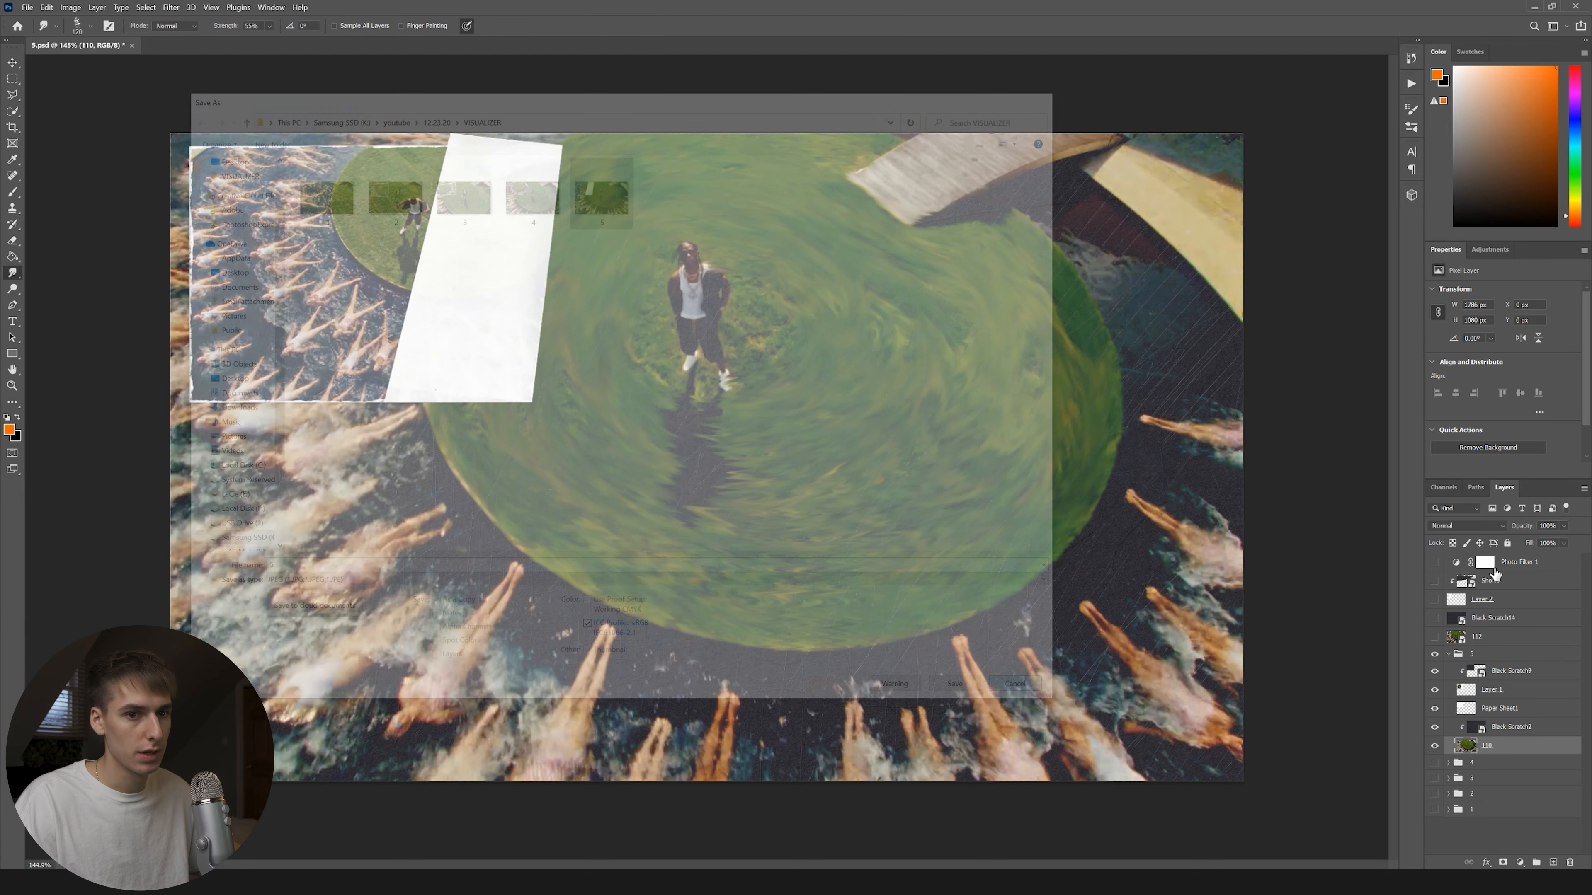
click(27, 7)
click(44, 151)
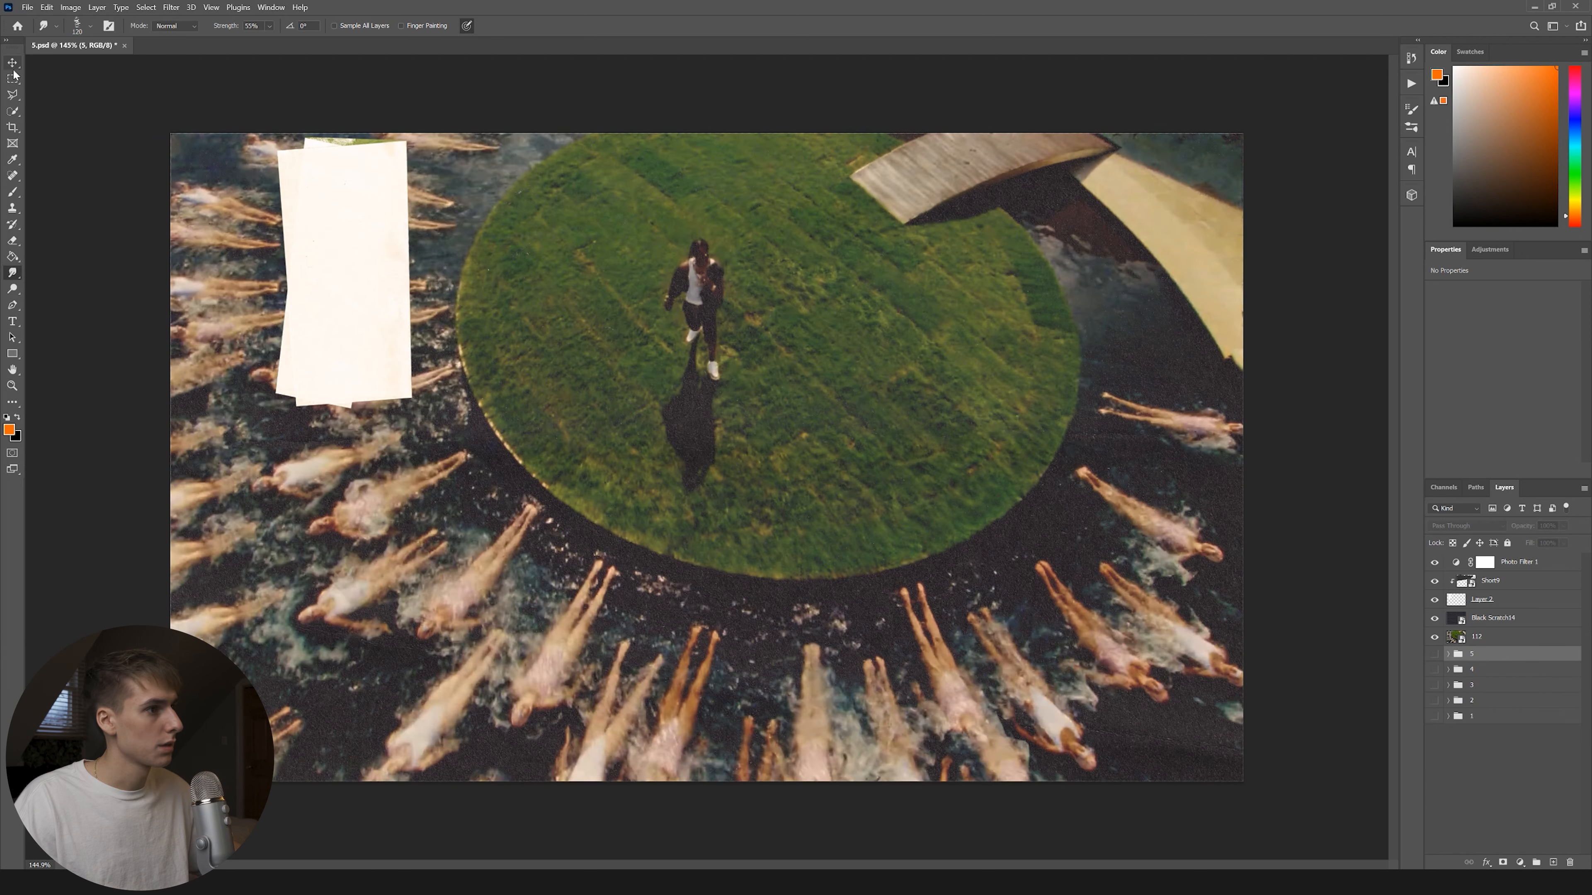
click(767, 229)
click(812, 330)
click(1504, 636)
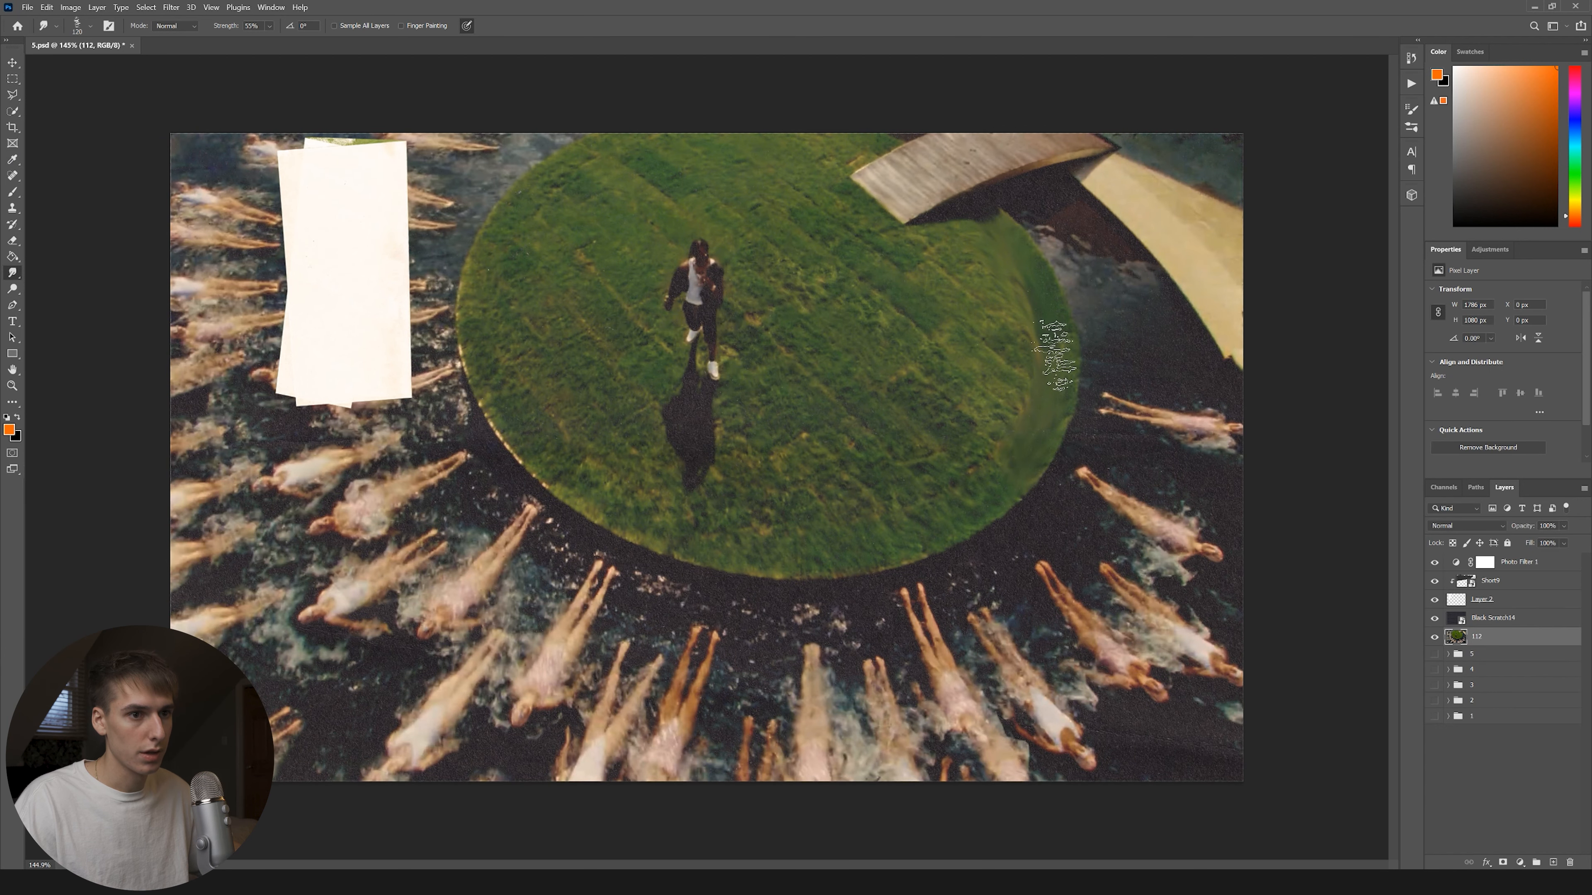
Smudge the grass circle on layer 112 into a swirl and save the collage as 6.
mouse_move(1053, 355)
mouse_down()
mouse_move(1037, 451)
mouse_move(884, 537)
mouse_move(723, 541)
mouse_move(543, 462)
mouse_move(493, 377)
mouse_move(487, 300)
mouse_move(680, 148)
mouse_move(844, 143)
mouse_move(873, 144)
mouse_move(966, 246)
mouse_move(762, 185)
mouse_move(643, 202)
mouse_move(565, 233)
mouse_move(524, 285)
mouse_move(516, 343)
mouse_move(540, 402)
mouse_move(606, 459)
mouse_move(798, 504)
mouse_move(921, 492)
mouse_move(982, 445)
mouse_move(1008, 369)
mouse_move(960, 277)
mouse_move(937, 284)
mouse_move(973, 369)
mouse_move(901, 444)
mouse_move(766, 470)
mouse_move(631, 436)
mouse_move(563, 354)
mouse_move(912, 285)
mouse_move(925, 343)
mouse_move(897, 390)
mouse_move(622, 391)
mouse_move(723, 414)
mouse_move(786, 400)
mouse_move(828, 367)
mouse_move(832, 315)
mouse_move(781, 366)
mouse_move(669, 382)
mouse_move(637, 320)
mouse_move(605, 339)
mouse_up()
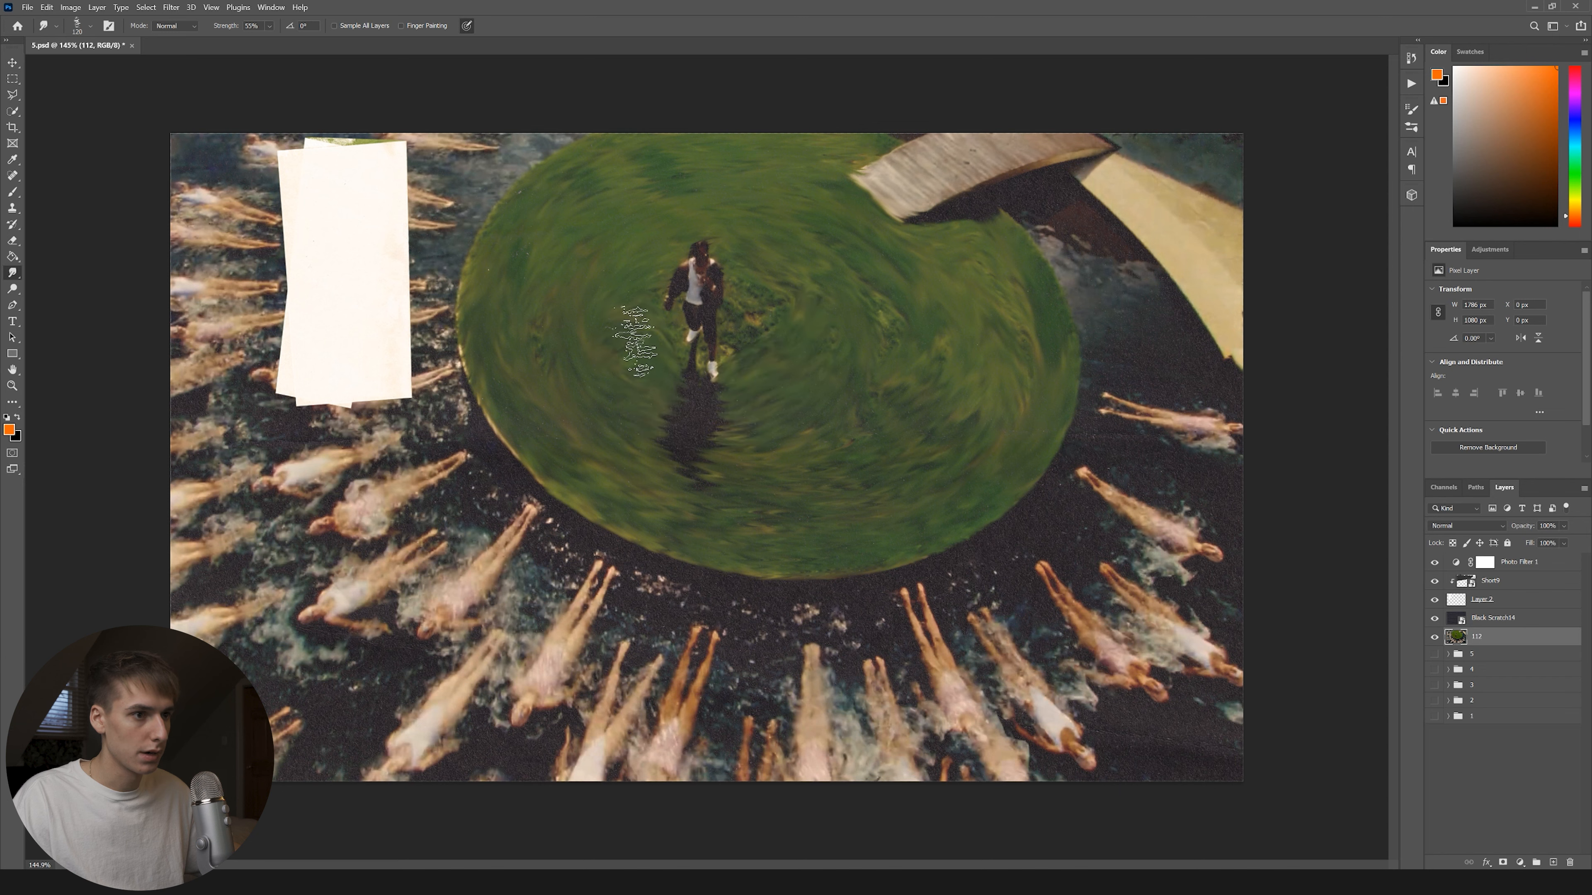
click(26, 7)
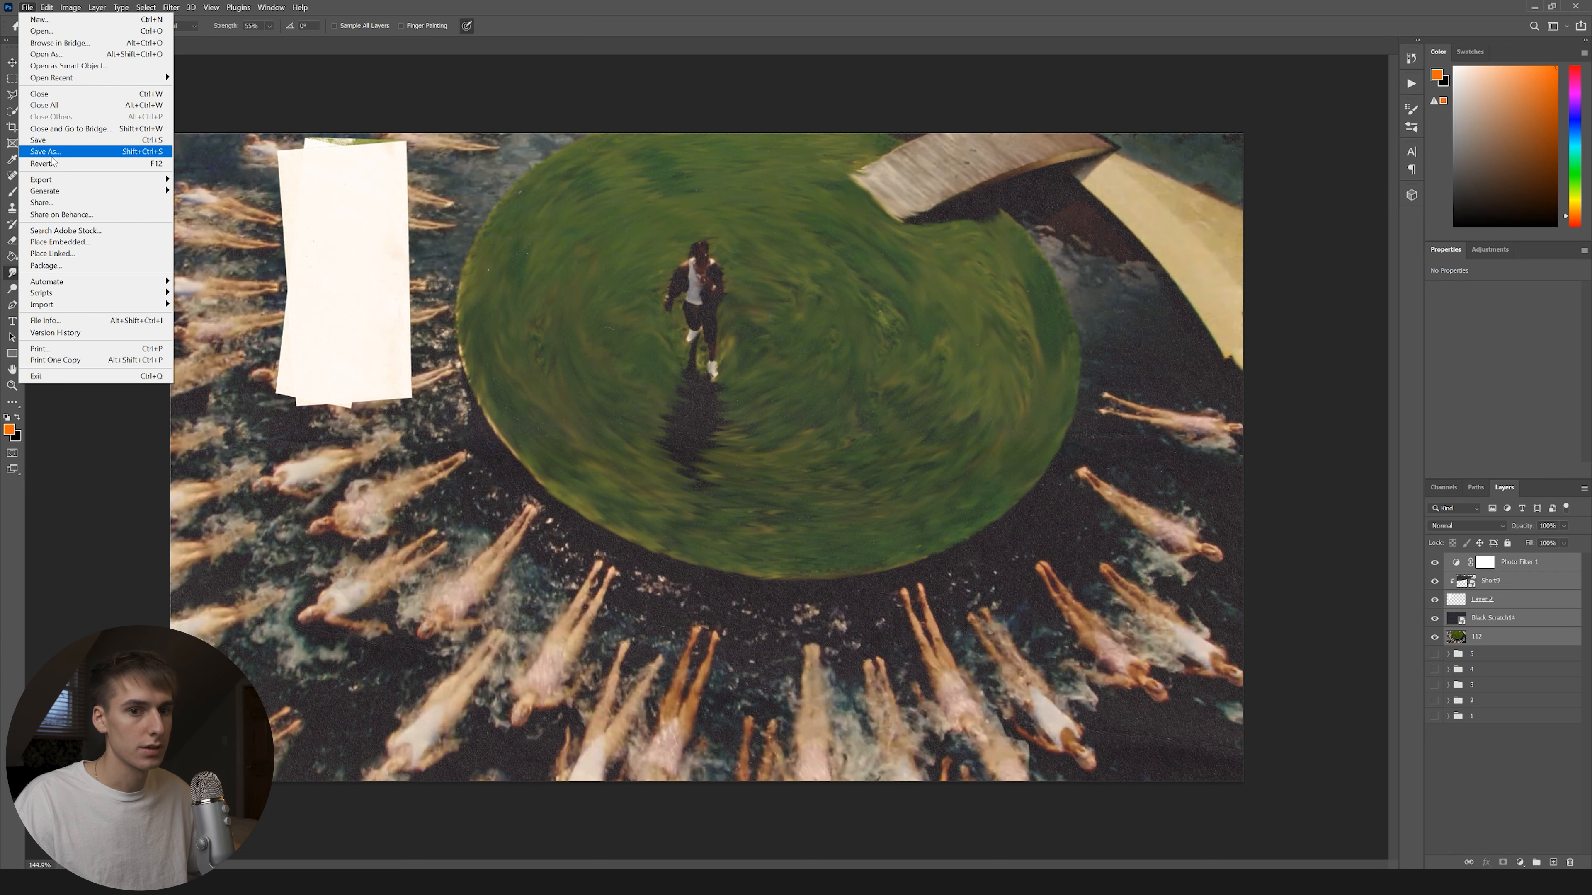
click(52, 154)
text(6)
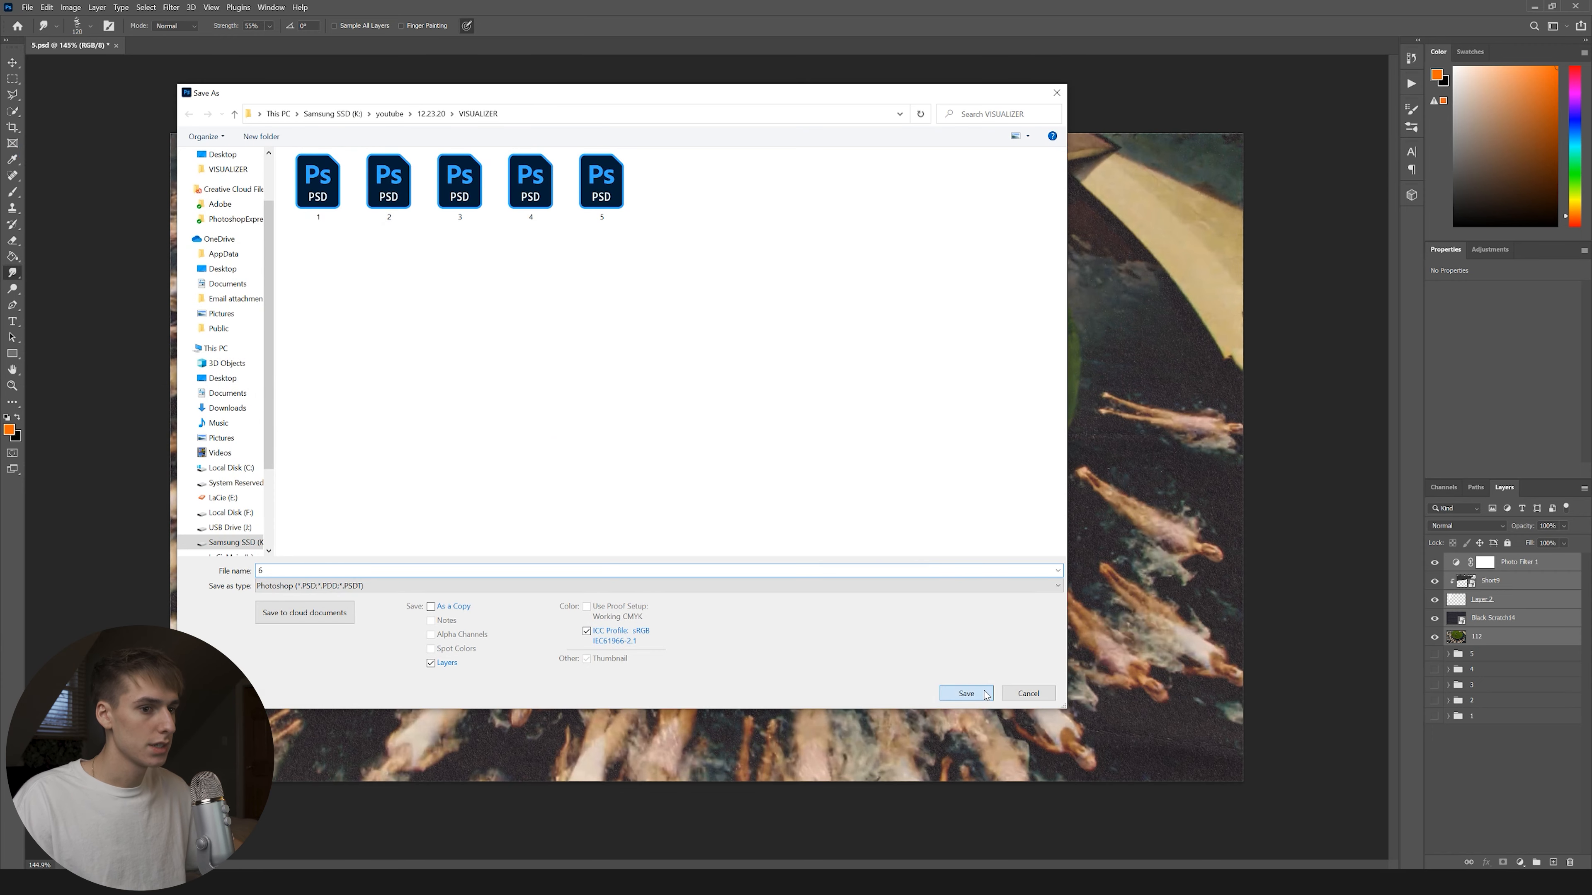
click(966, 693)
key(Return)
click(27, 7)
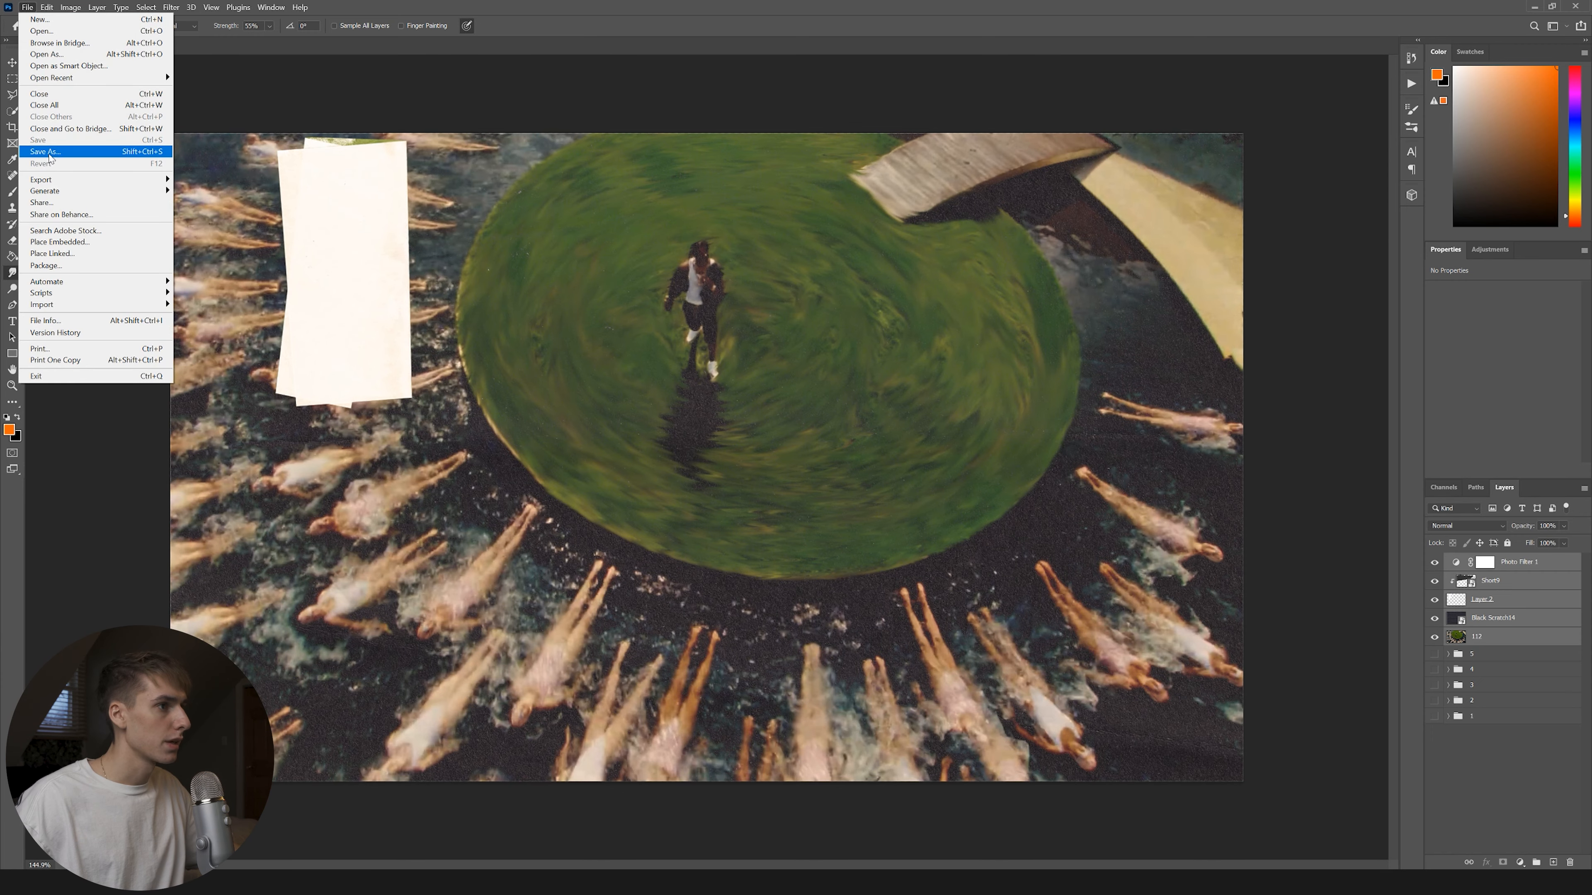
Import 5.jpg and 6.jpg into Premiere, place them after 4.jpg, and play the sequence.
click(49, 154)
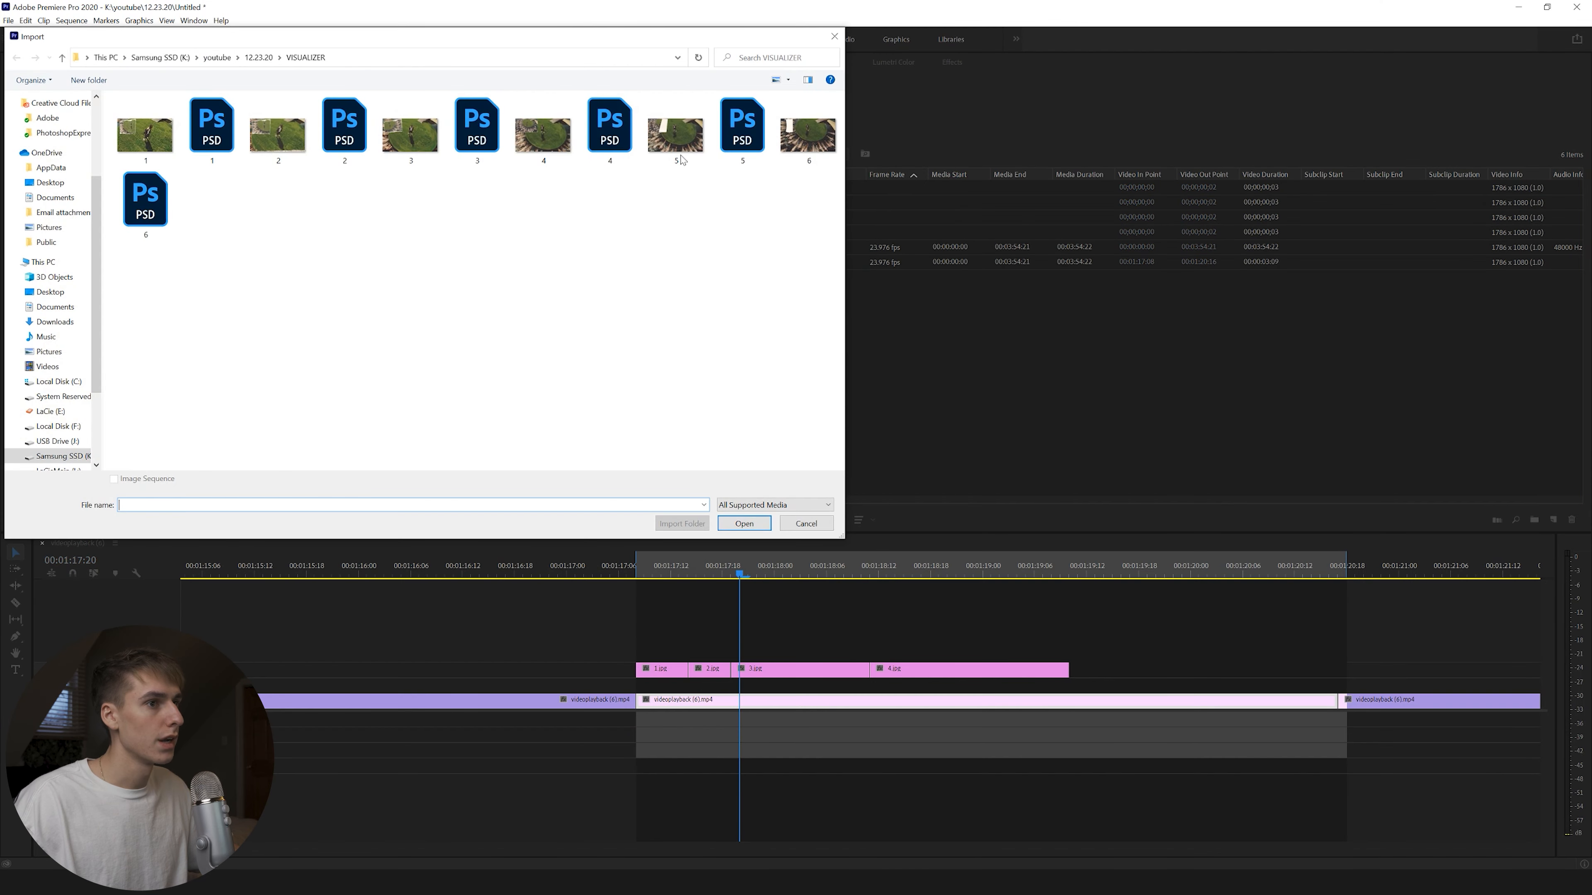
click(682, 160)
ctrl+click(814, 151)
click(745, 524)
drag(782, 255, 1098, 679)
key(space)
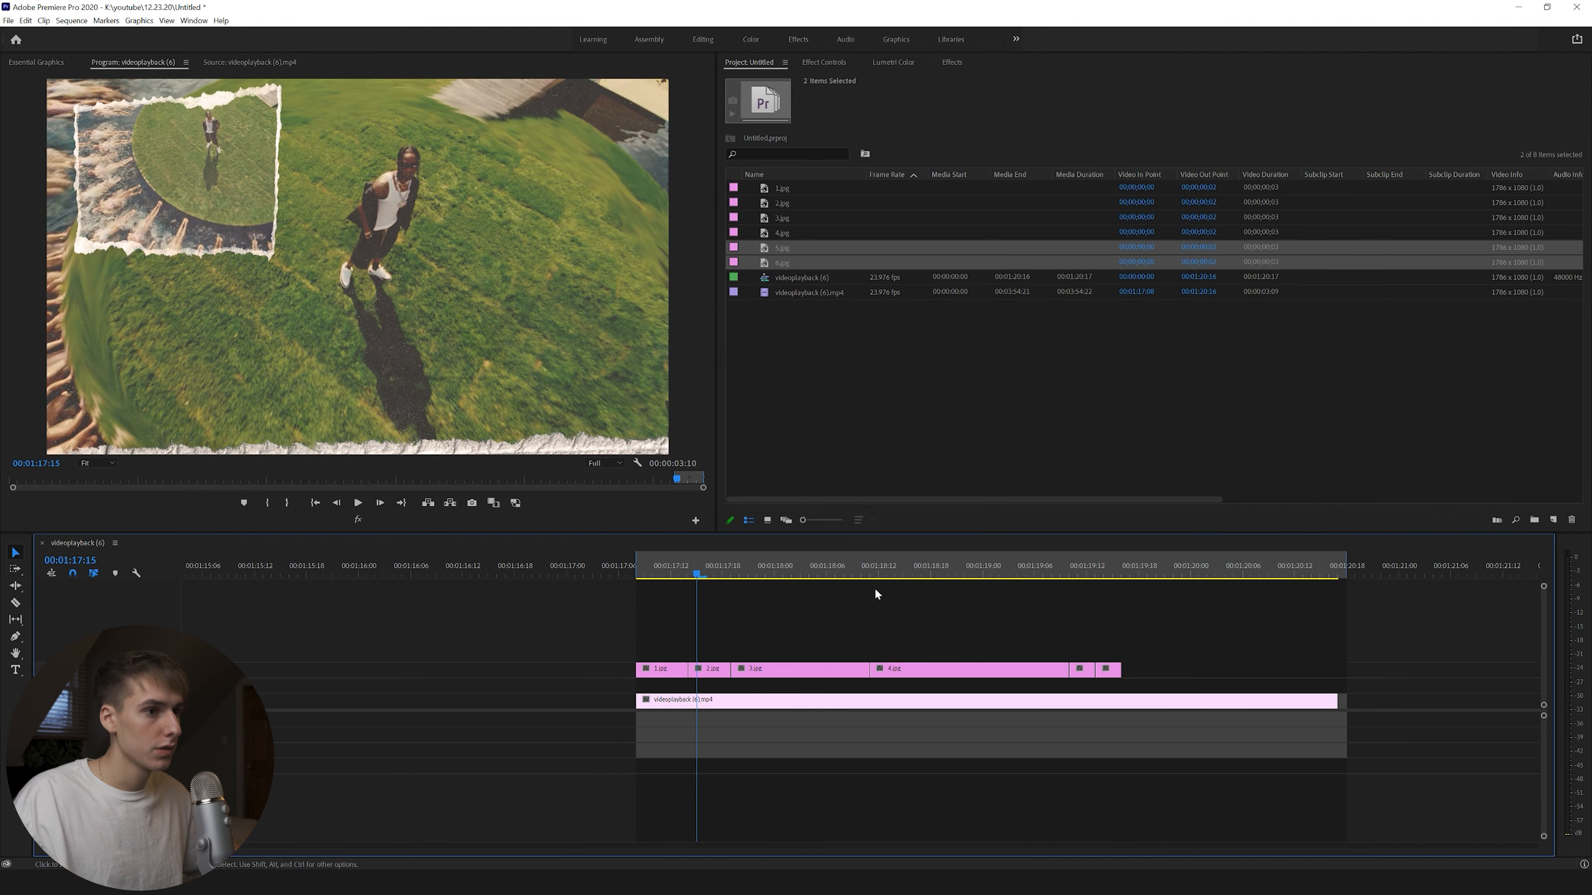
Butt 4.jpg against 3.jpg, split the drone clip at 00:01:19:16, and apply Echo to it.
drag(702, 565, 644, 575)
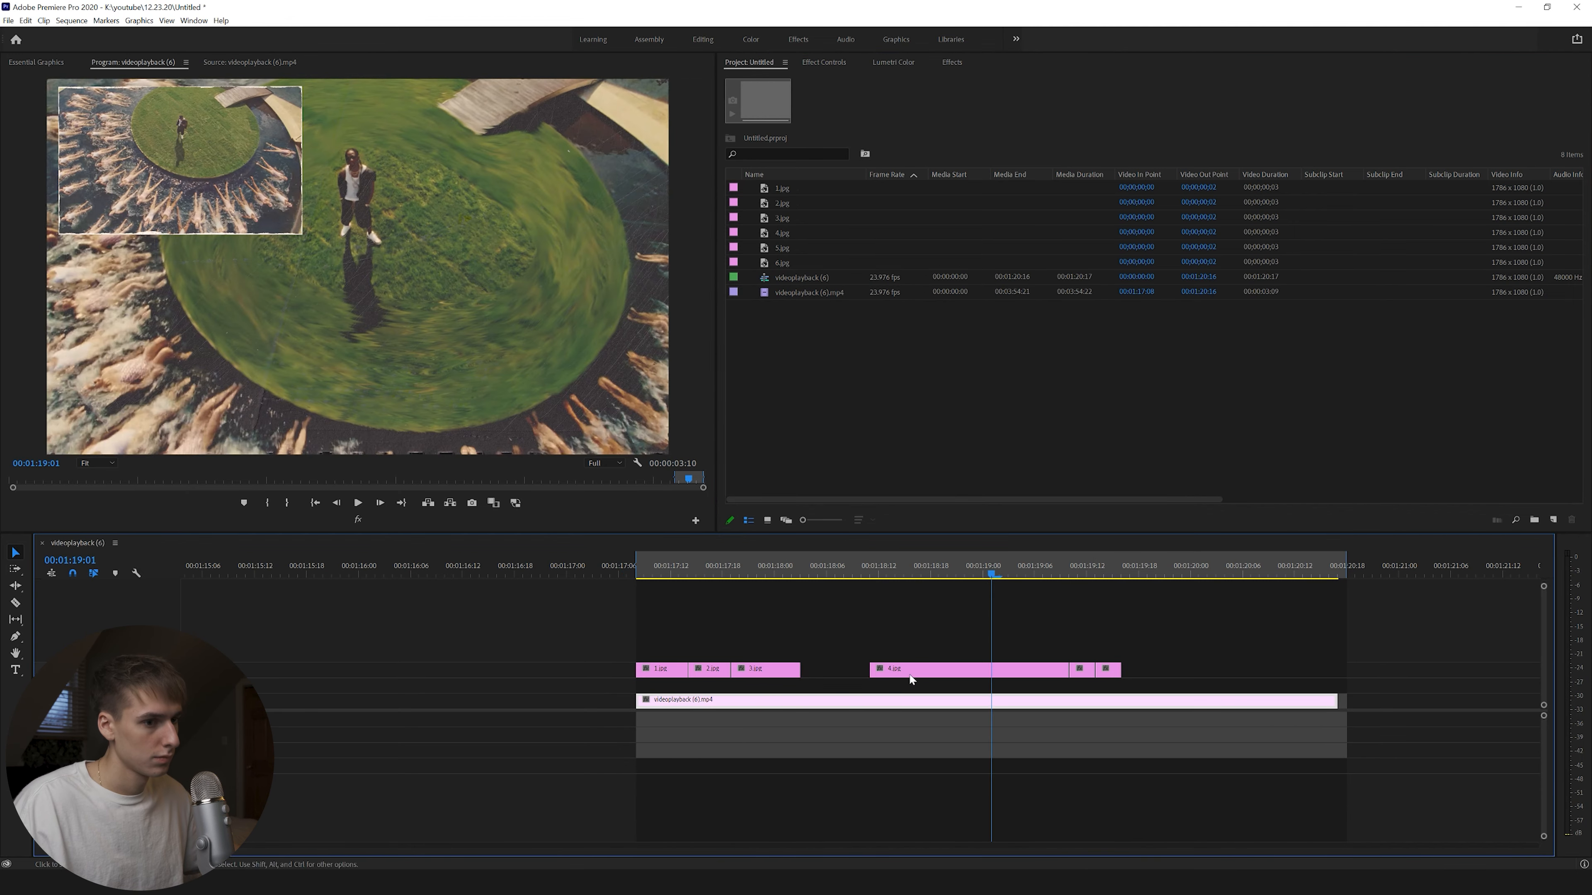
drag(910, 677, 840, 677)
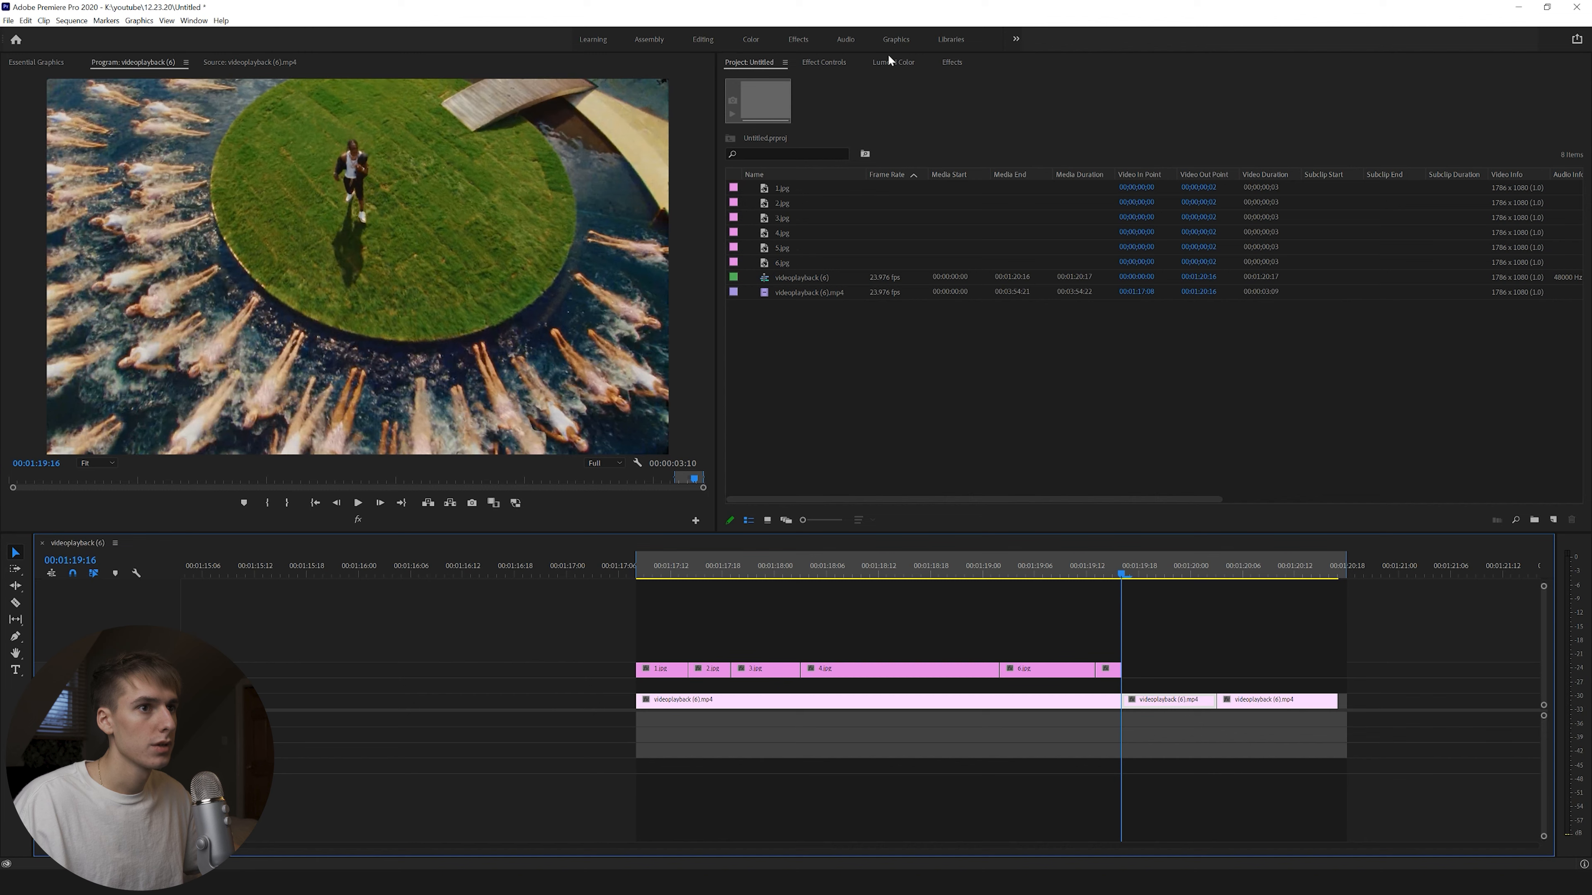
click(890, 62)
click(824, 61)
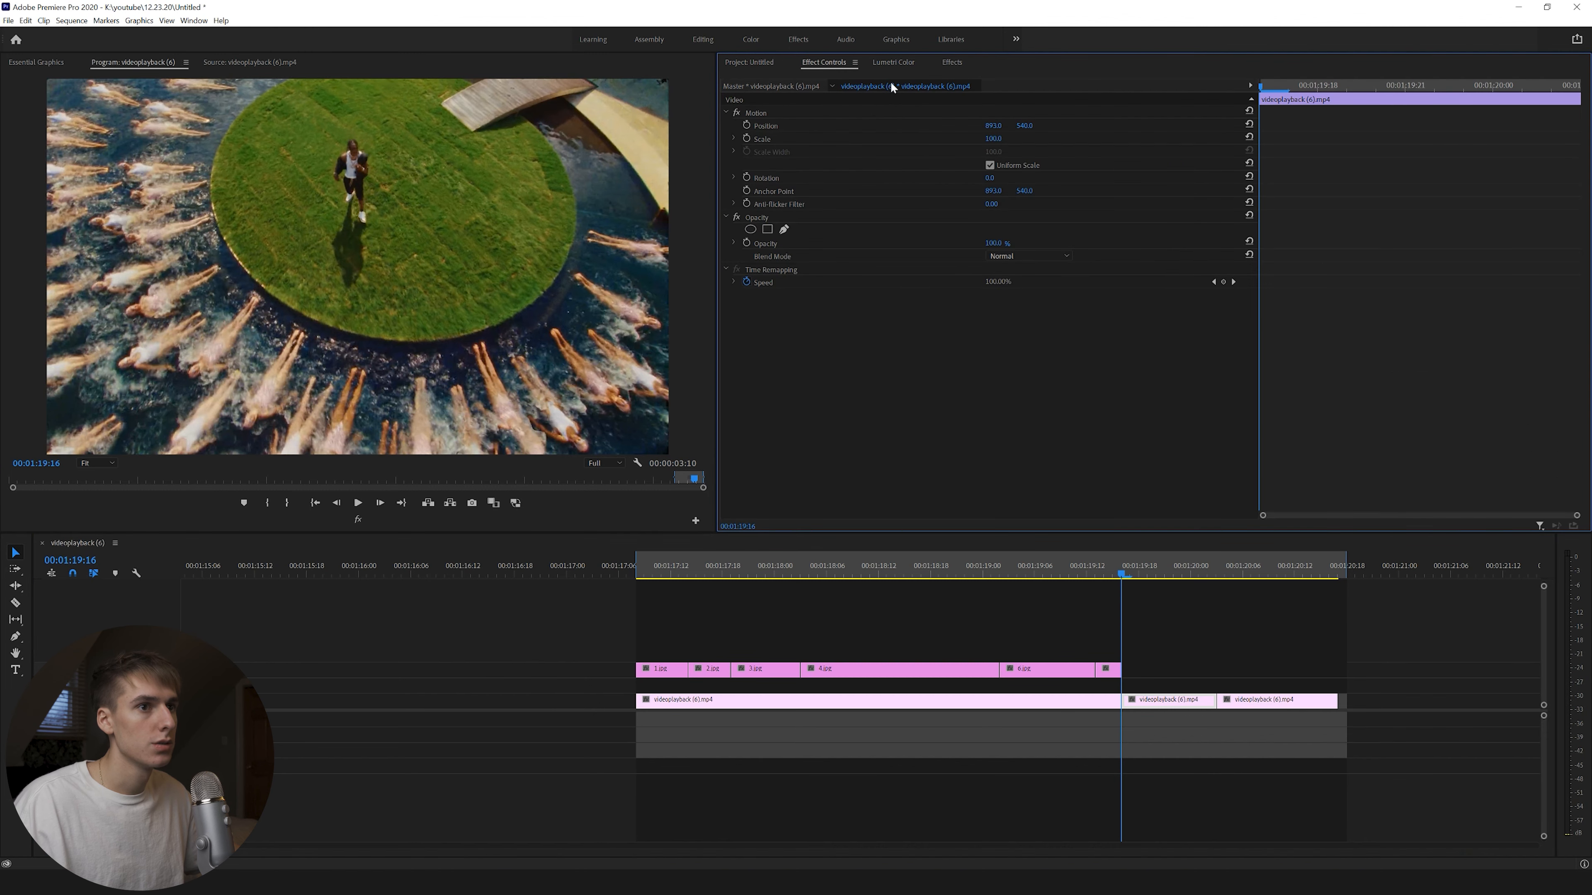
click(951, 61)
click(757, 218)
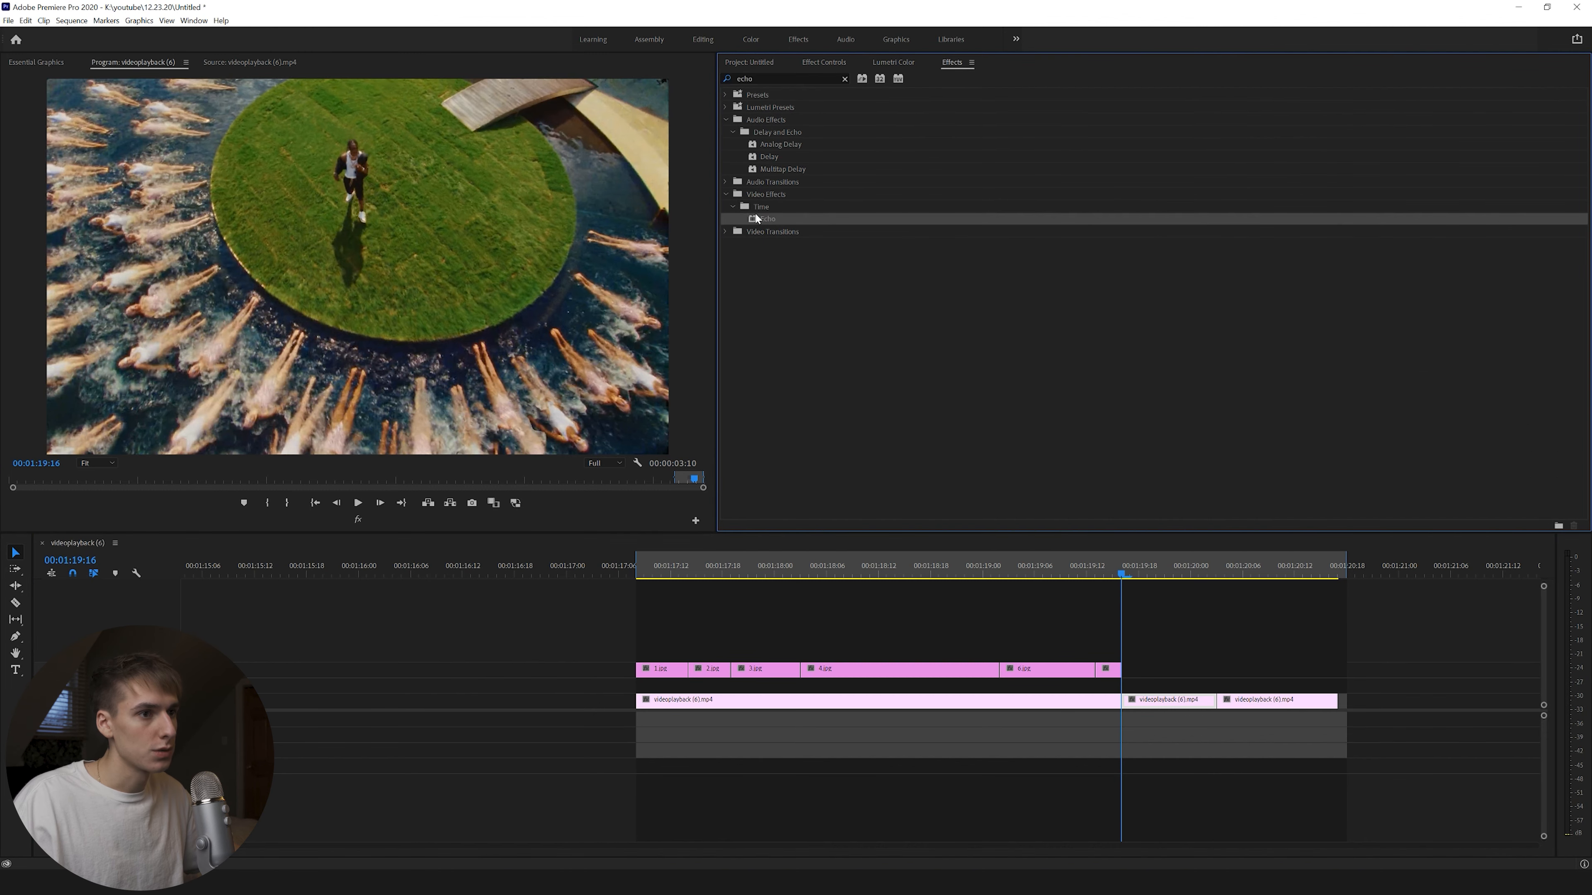
drag(1152, 702, 1152, 702)
drag(1126, 569, 1142, 569)
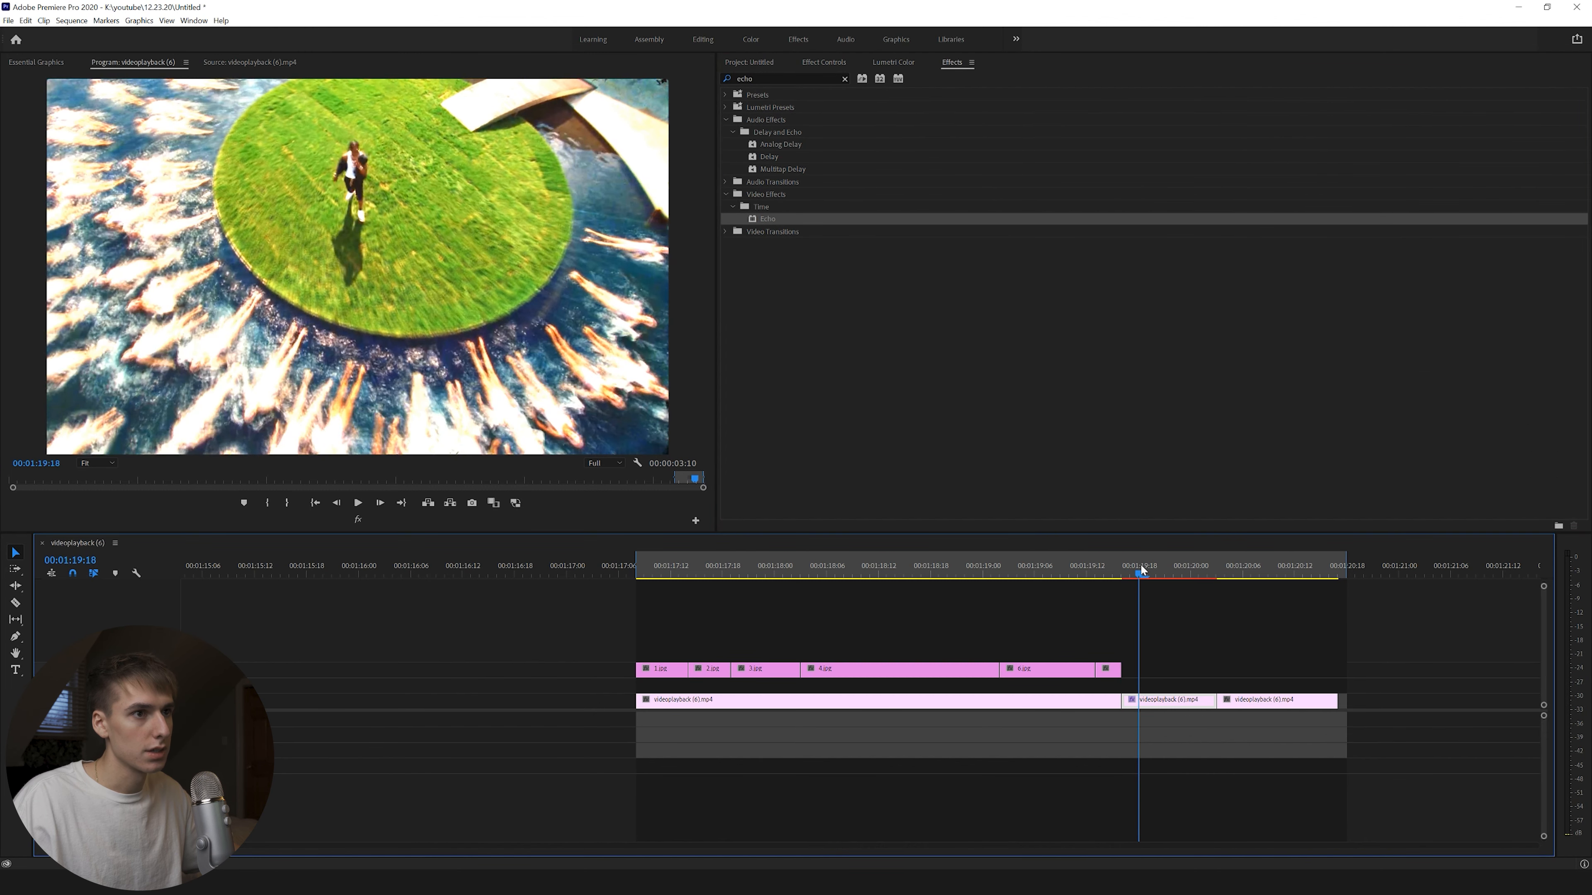
Set the Echo operator to Screen with 3 echoes.
click(812, 69)
click(1028, 373)
click(1015, 427)
drag(988, 335, 989, 335)
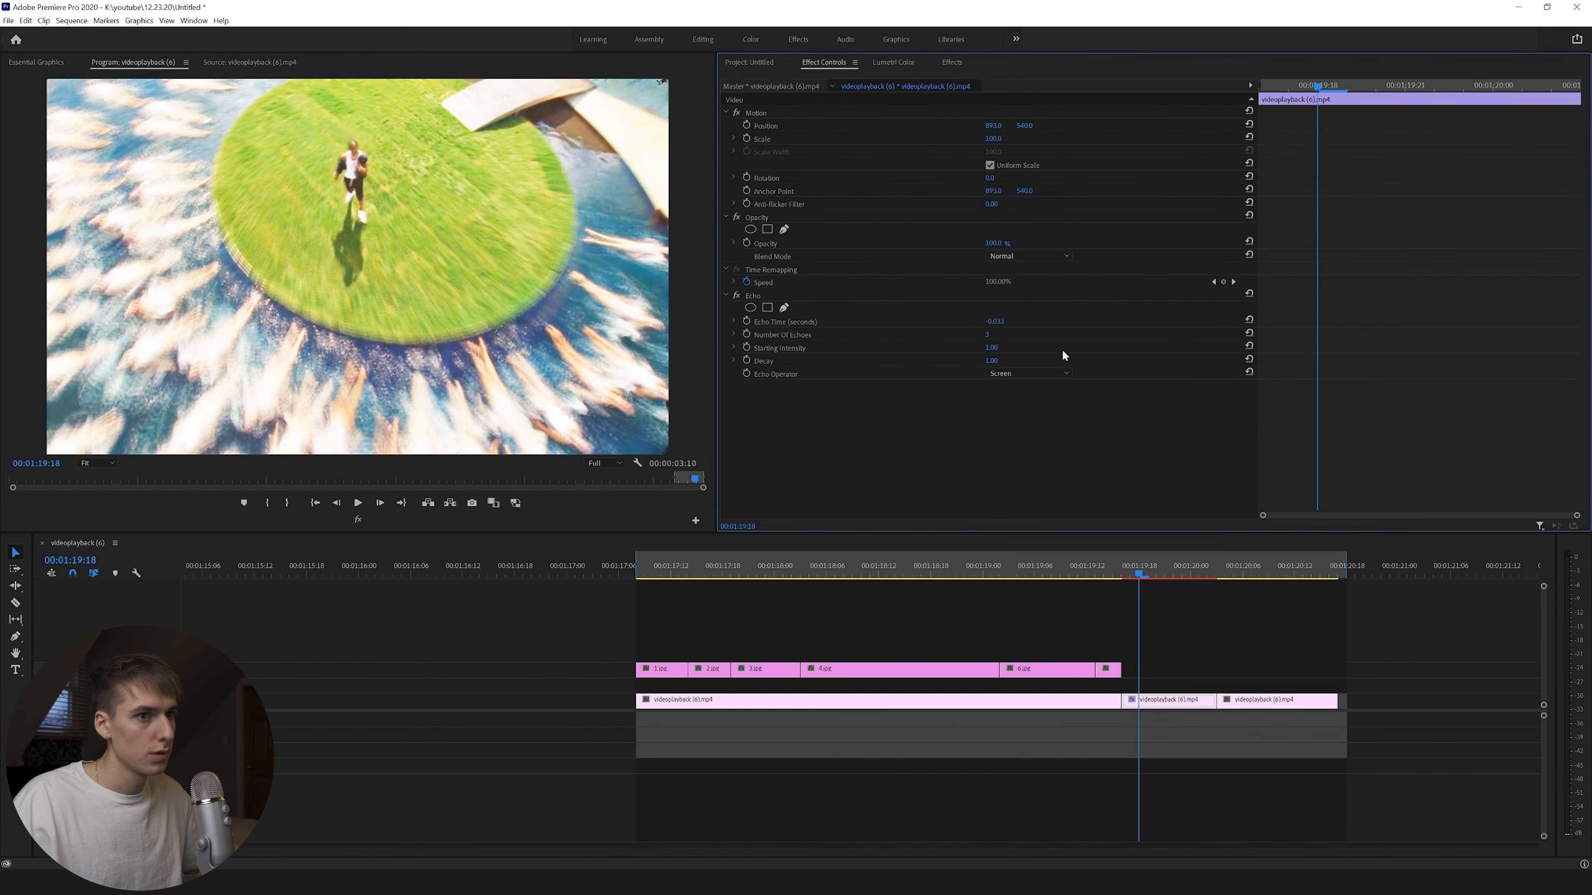
Adjust Lumetri Color: highlights -44.5, lower whites and exposure, saturation 93.4.
click(893, 62)
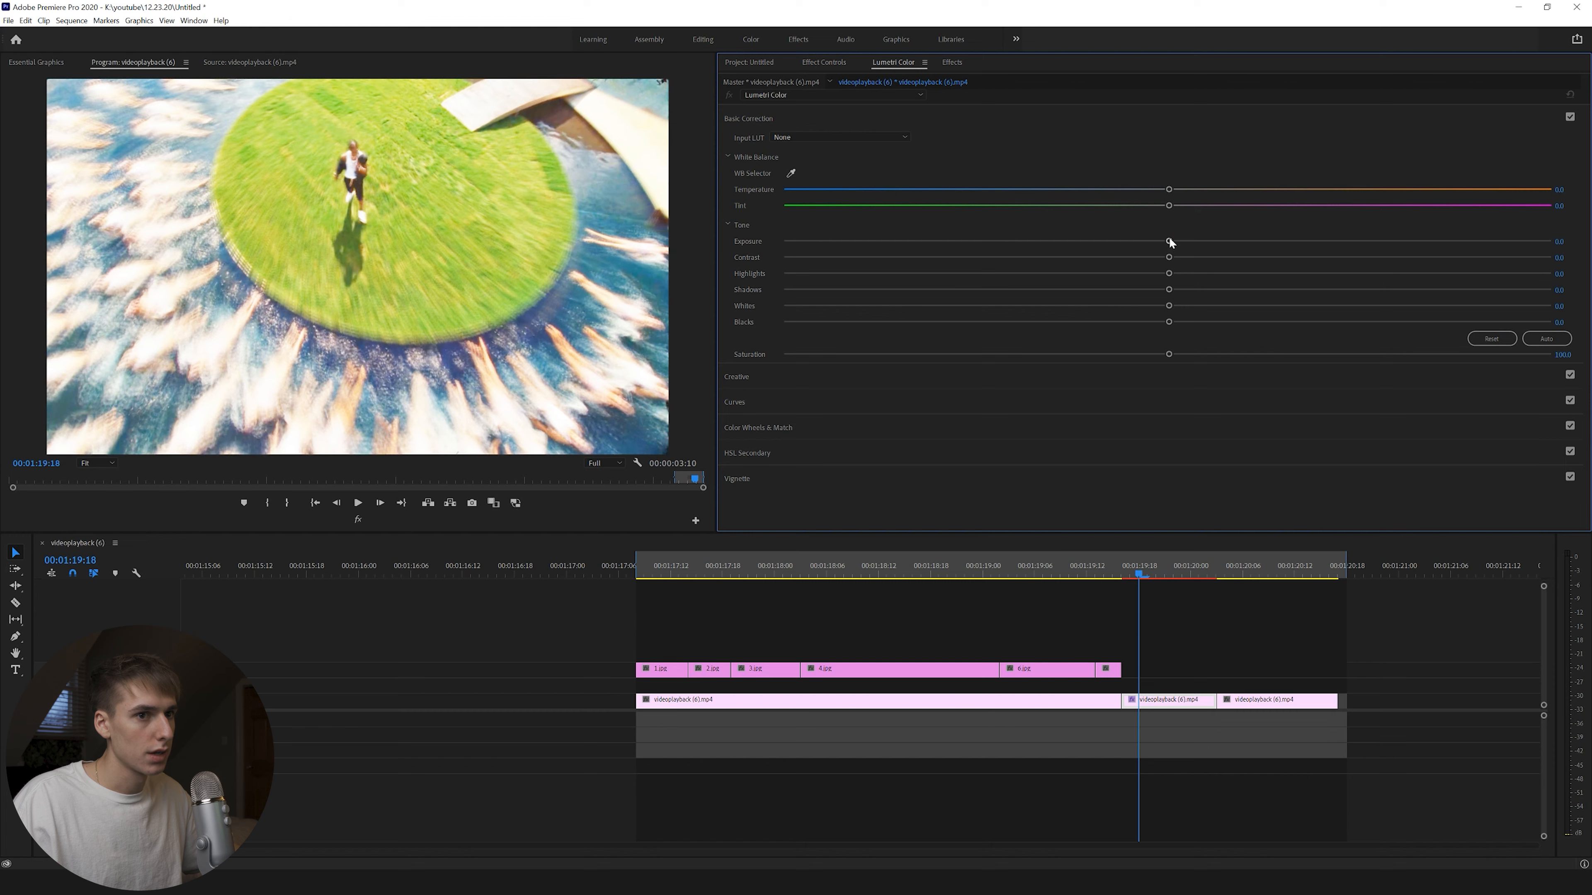
drag(1169, 273, 997, 275)
drag(1158, 307, 1051, 308)
drag(1169, 242, 1105, 243)
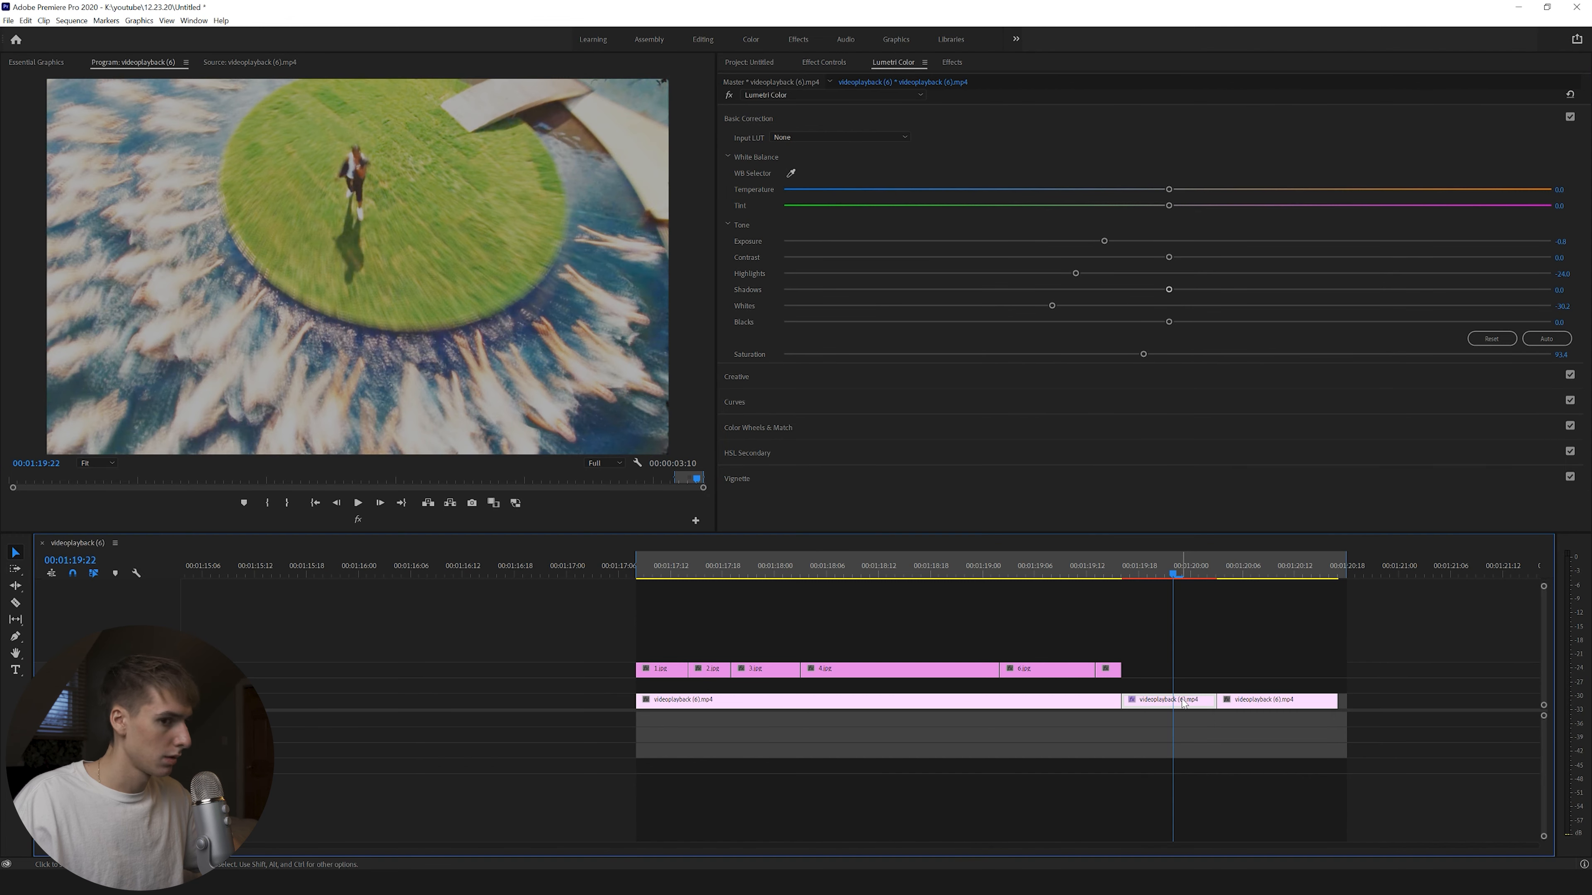
Copy the drone clip onto the track above and remove its effects from the copy.
drag(1183, 702, 1170, 695)
click(815, 61)
click(763, 296)
key(Delete)
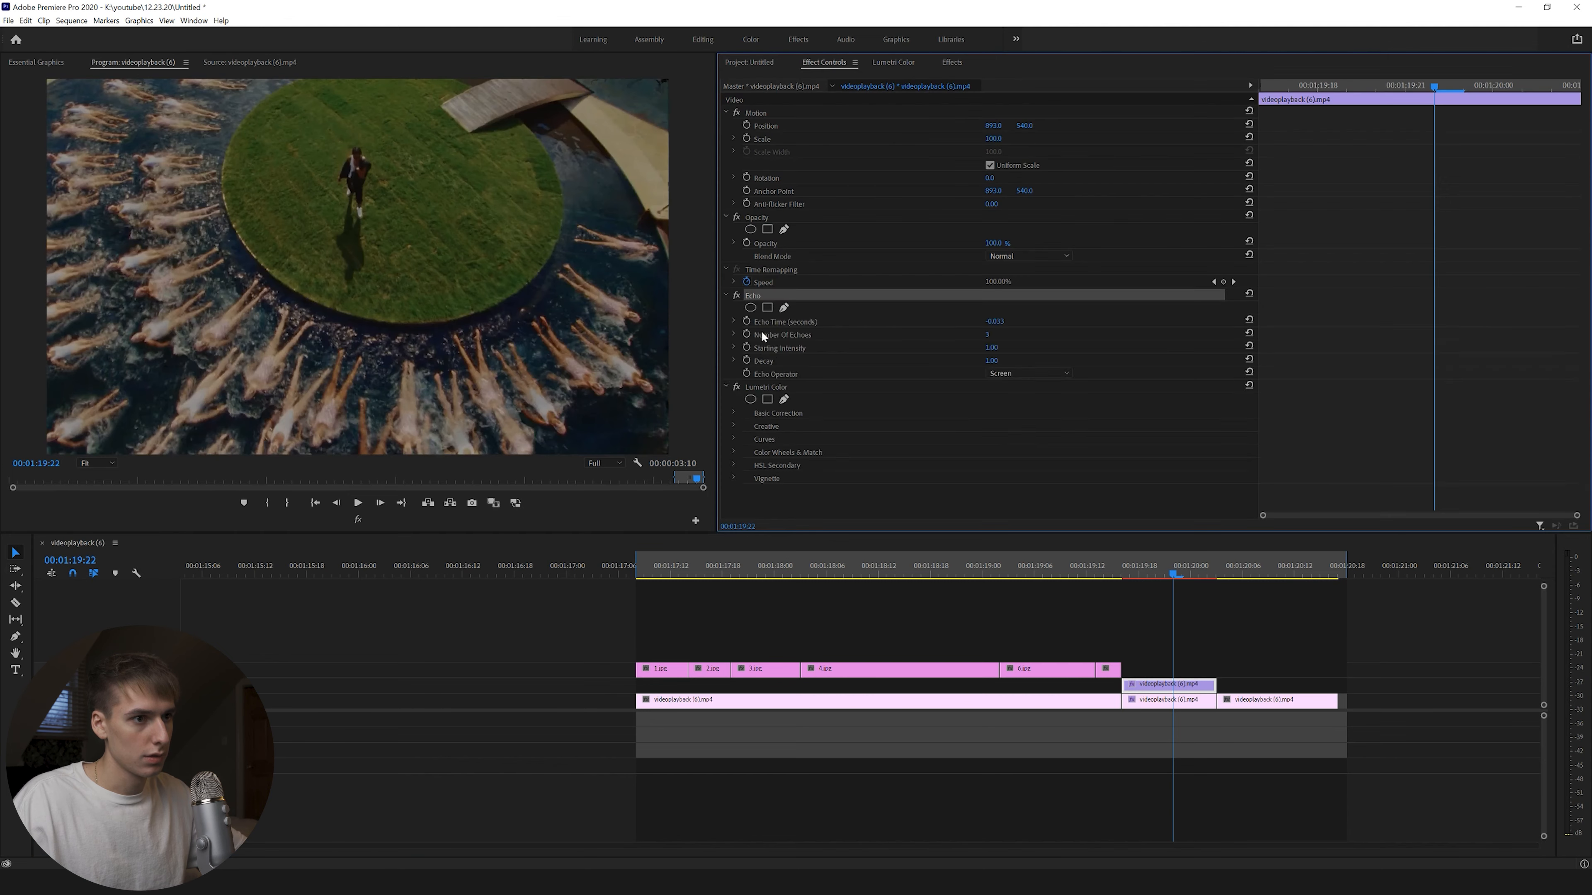
click(764, 297)
key(Delete)
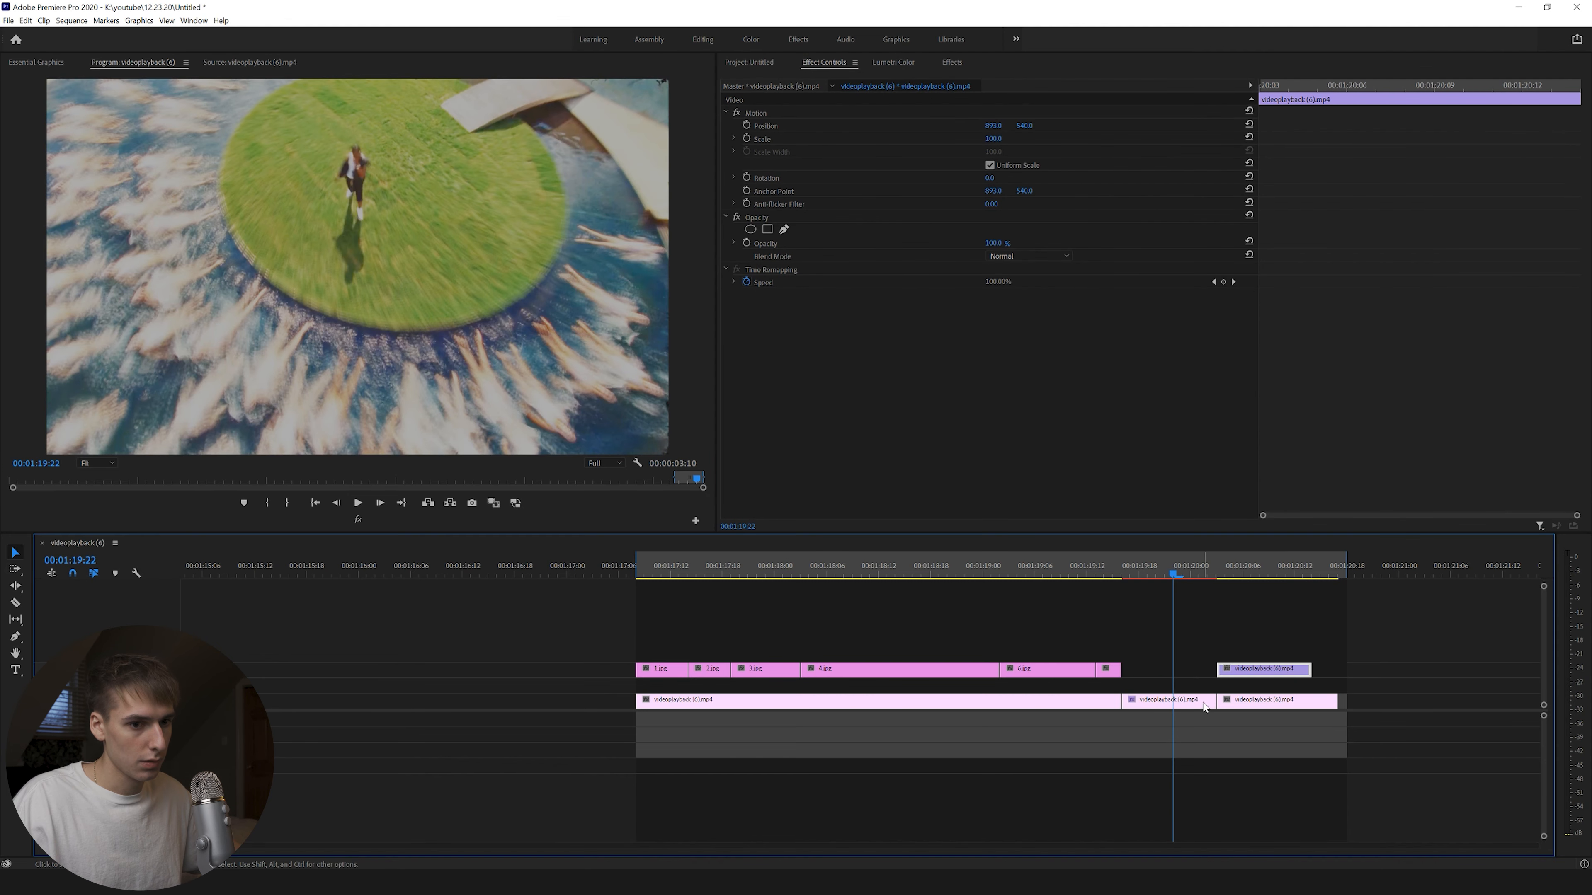
Trim the lower drone clip, move the short echo clip up a track, and delete leftover pieces.
drag(1213, 701, 1146, 701)
key(v)
drag(1260, 669, 1161, 672)
click(1240, 702)
key(Delete)
click(1108, 703)
key(Delete)
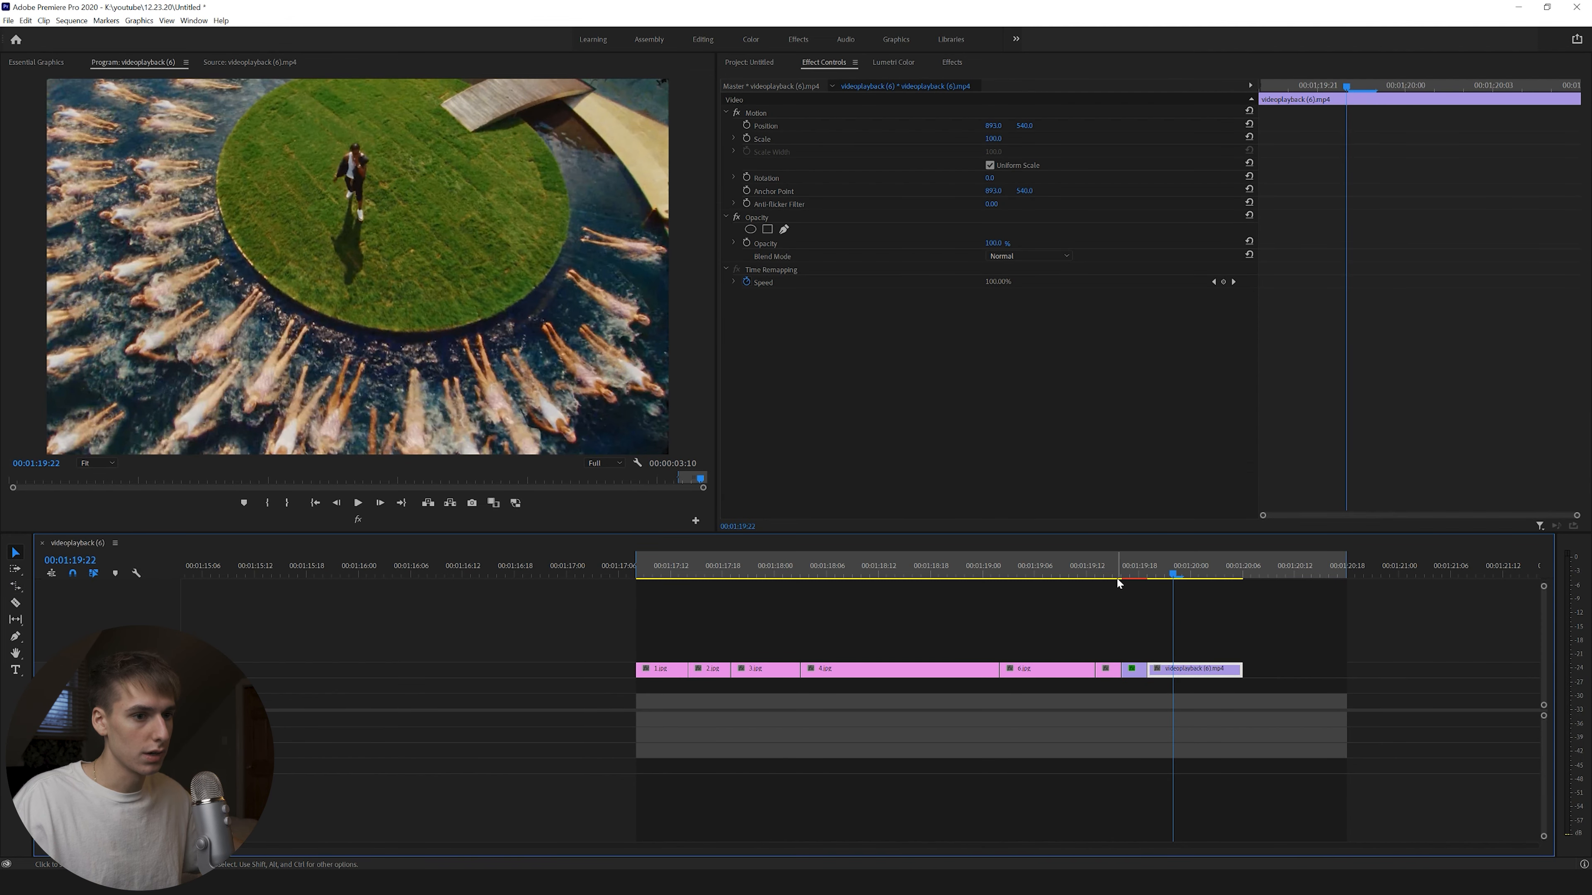
Render previews from In to Out and select the collage clips.
click(72, 20)
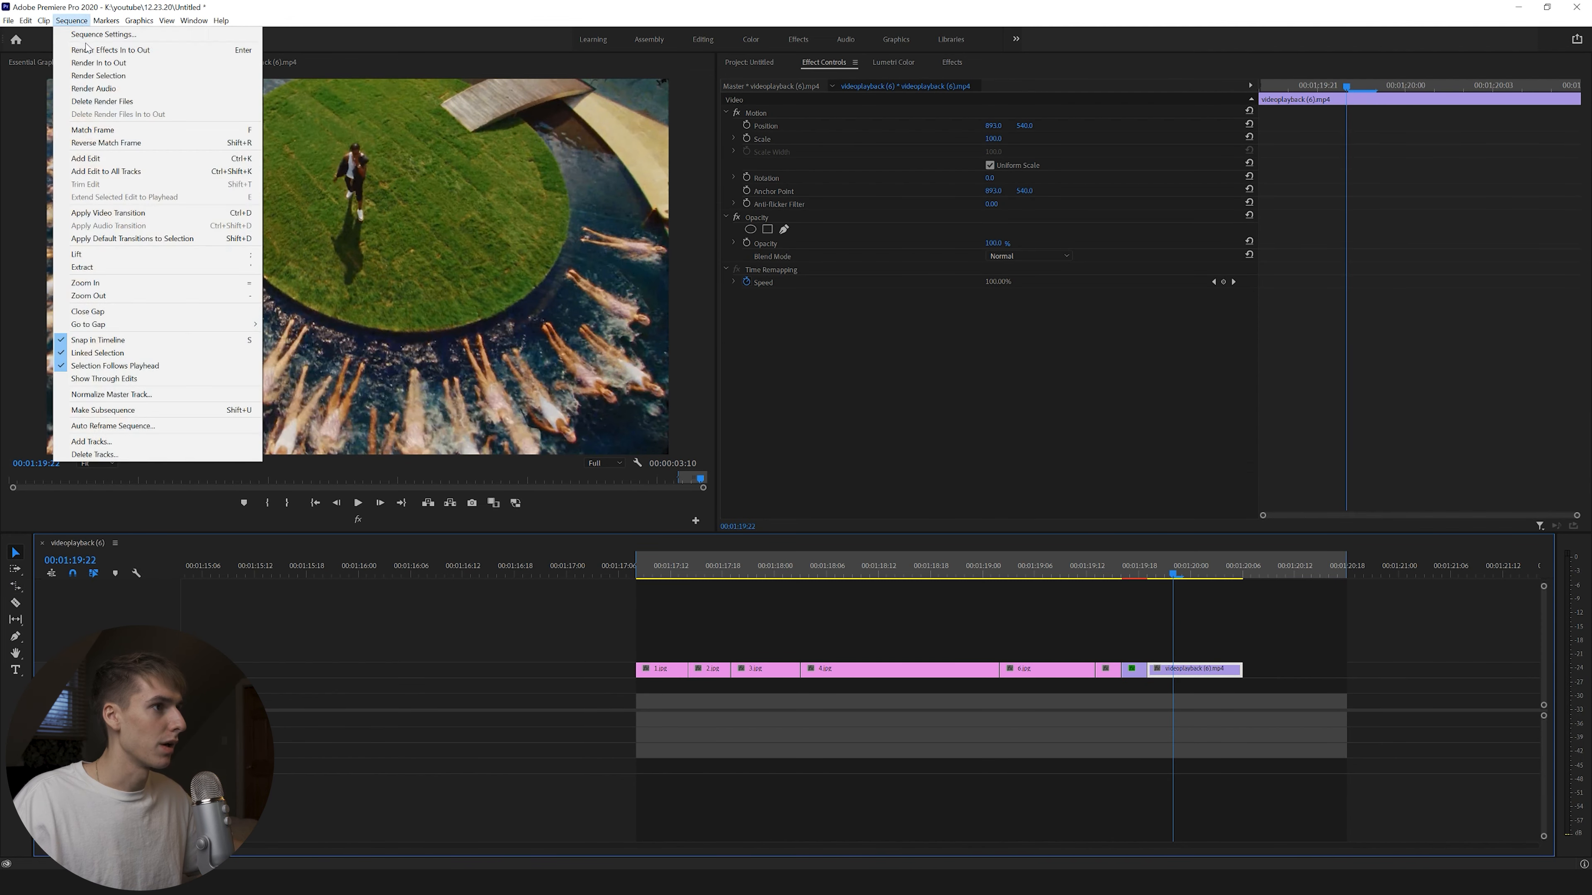
click(88, 65)
drag(1286, 641, 1252, 673)
Browse to Video Sauce > PUNCH HOLE TRANSITIONS > Overlays and drag FRAME_difference into the project.
key(alt+Tab)
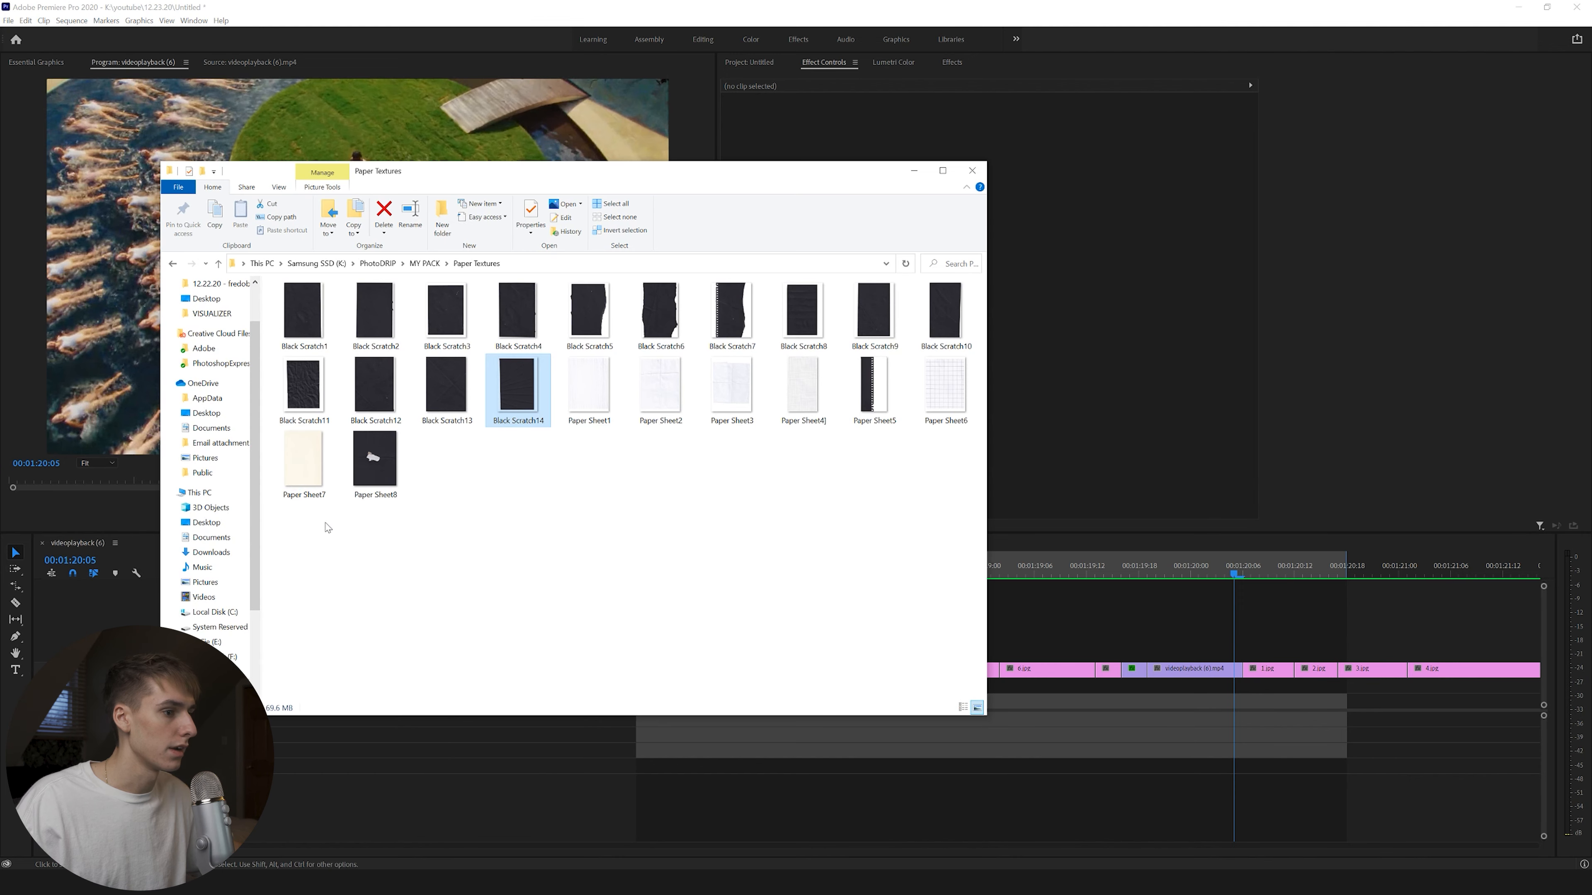
key(alt+Left)
key(alt+Left)
double_click(322, 345)
double_click(350, 332)
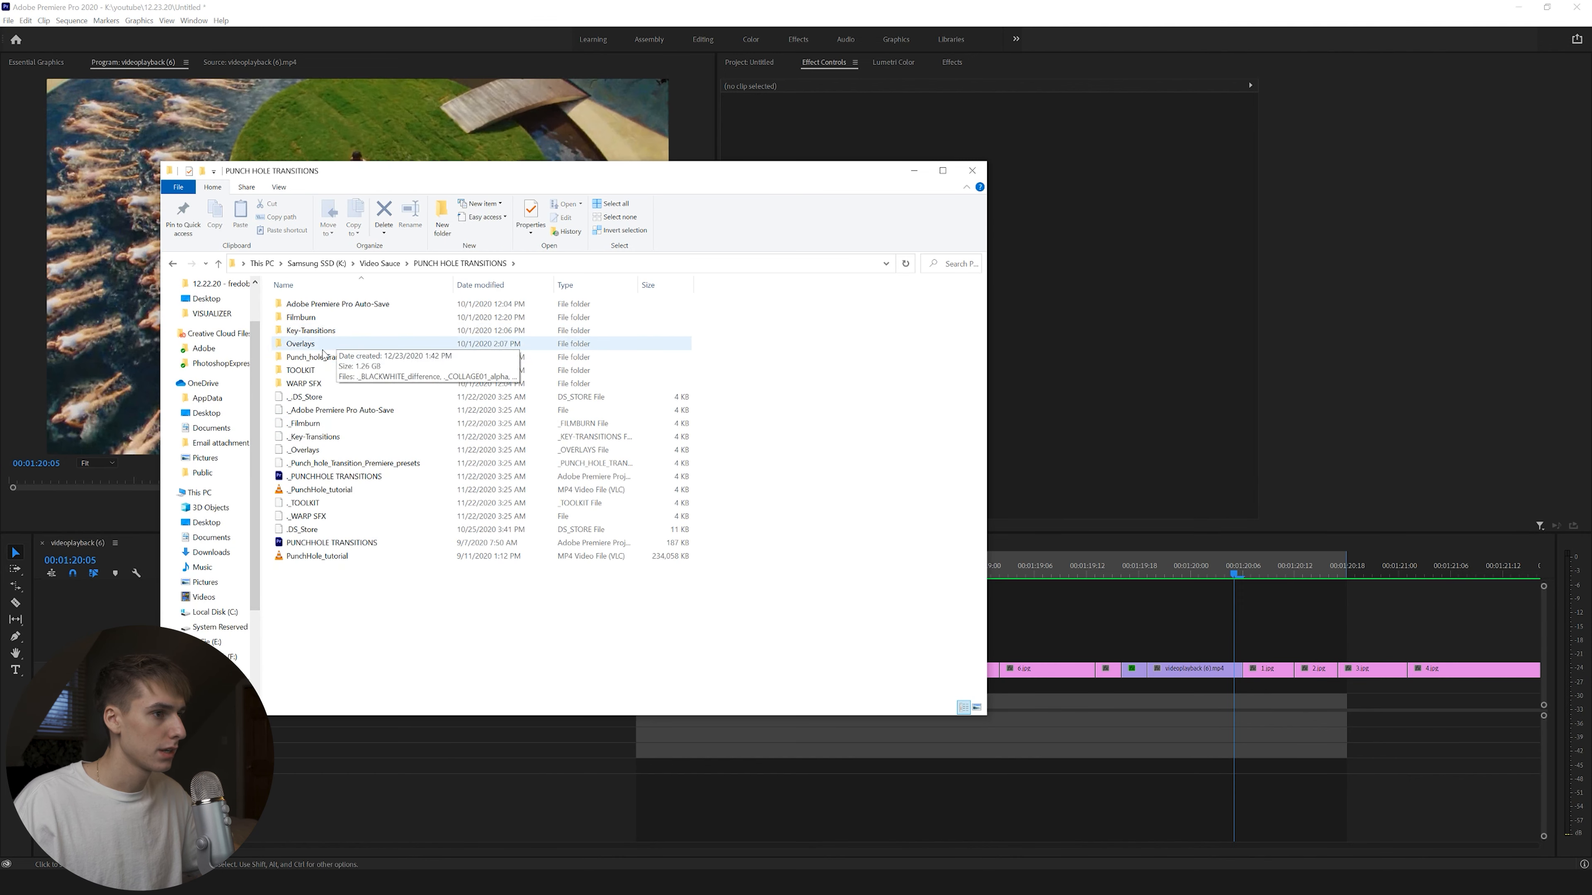
double_click(351, 344)
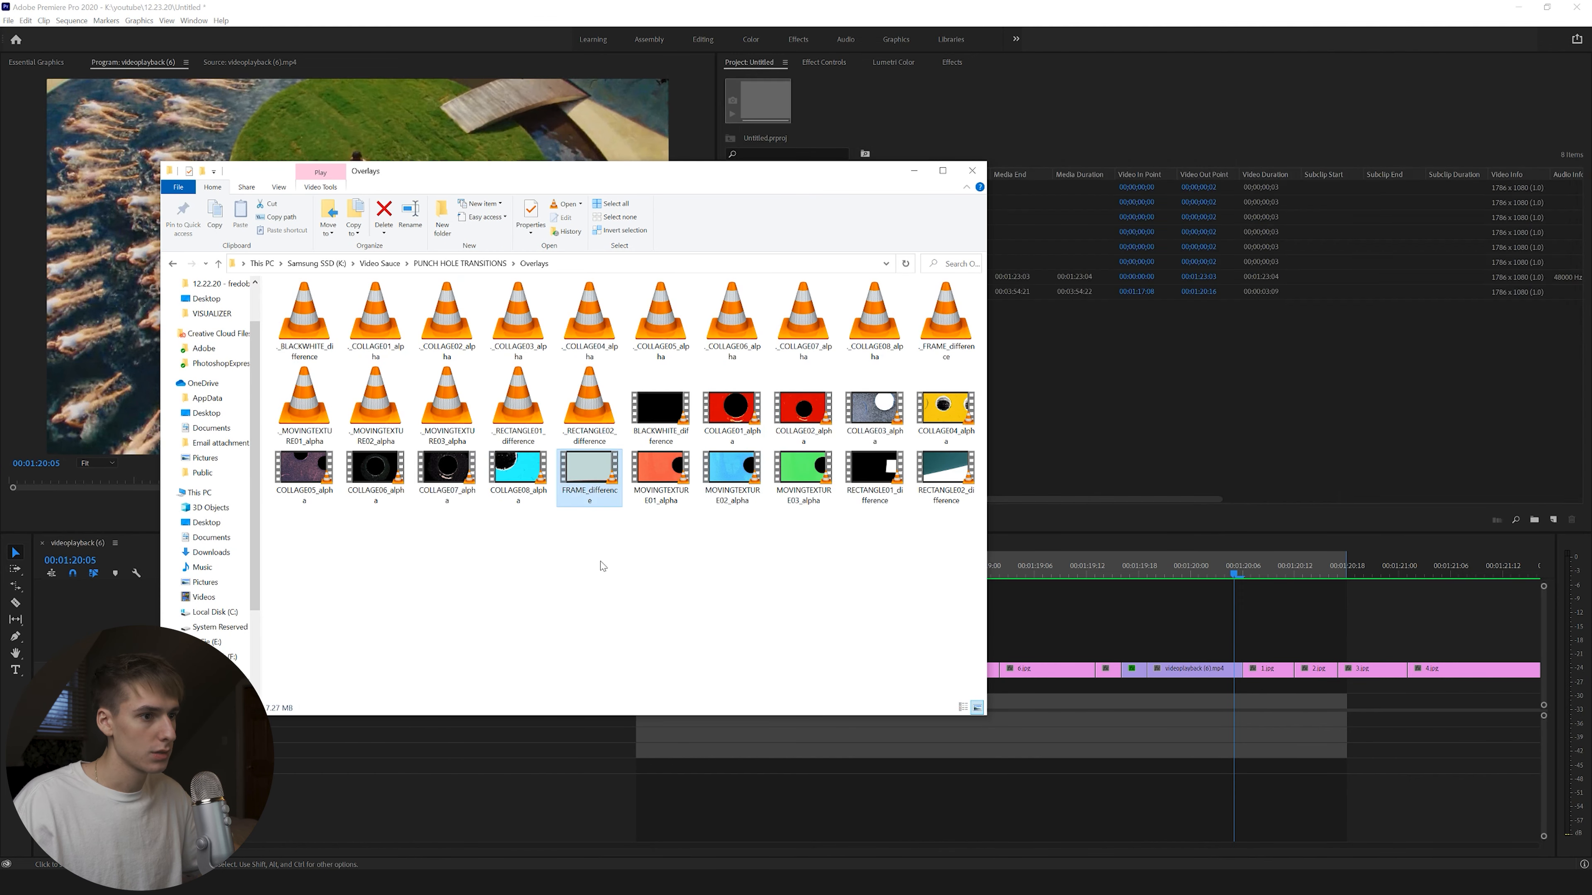
drag(589, 471, 1187, 402)
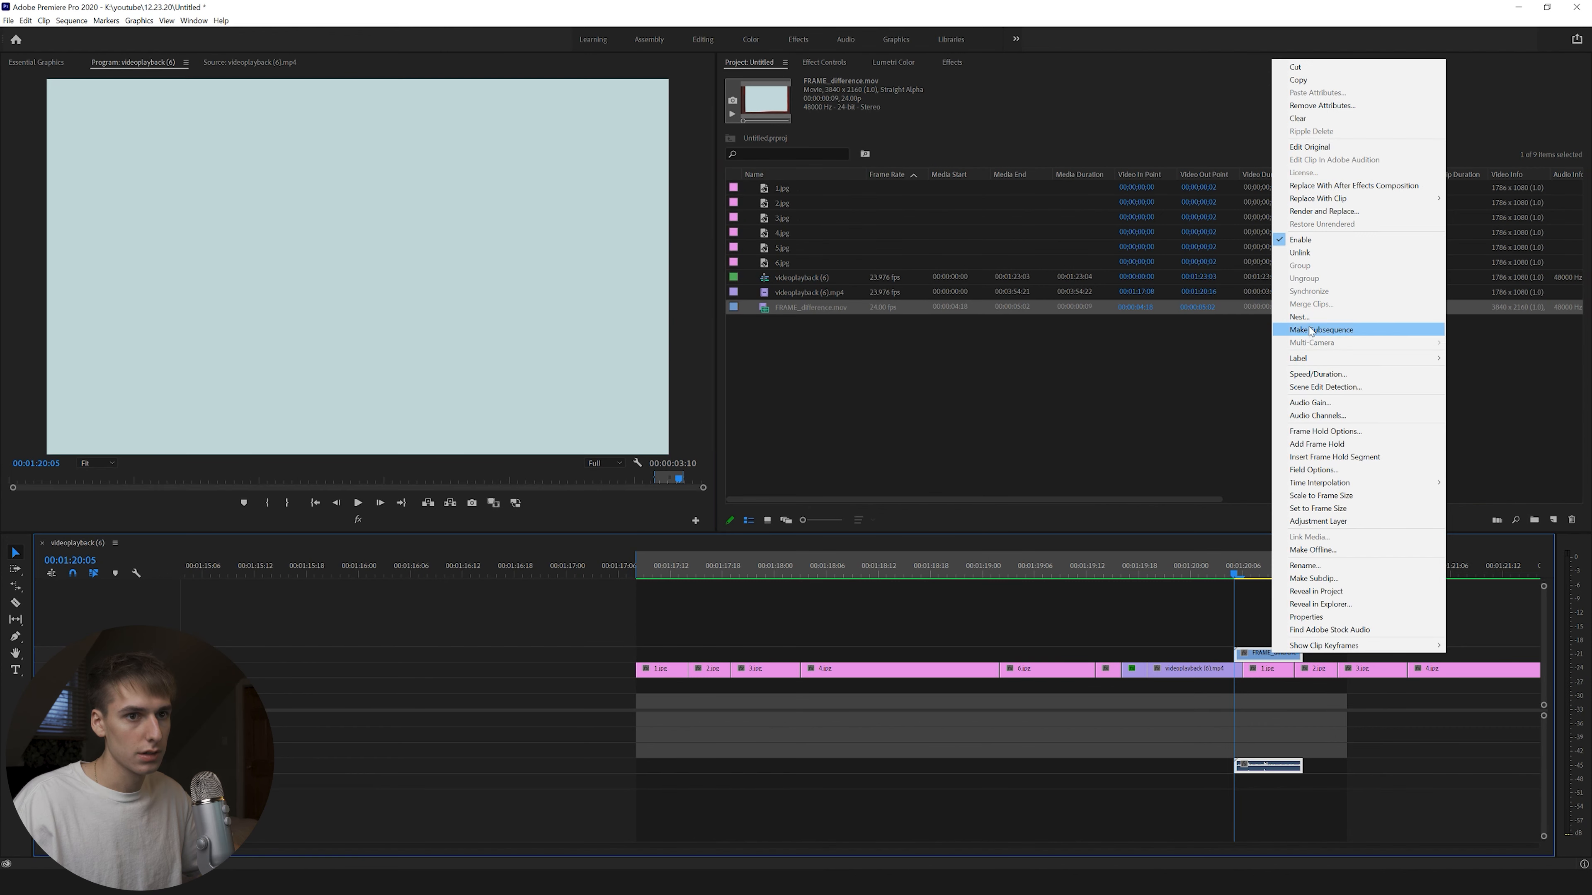
Unlink the FRAME_difference overlay's audio and delete it.
click(1301, 254)
click(1266, 769)
key(Delete)
click(1267, 570)
drag(1278, 572, 1253, 573)
Set the overlay's blend mode to Difference.
click(1261, 654)
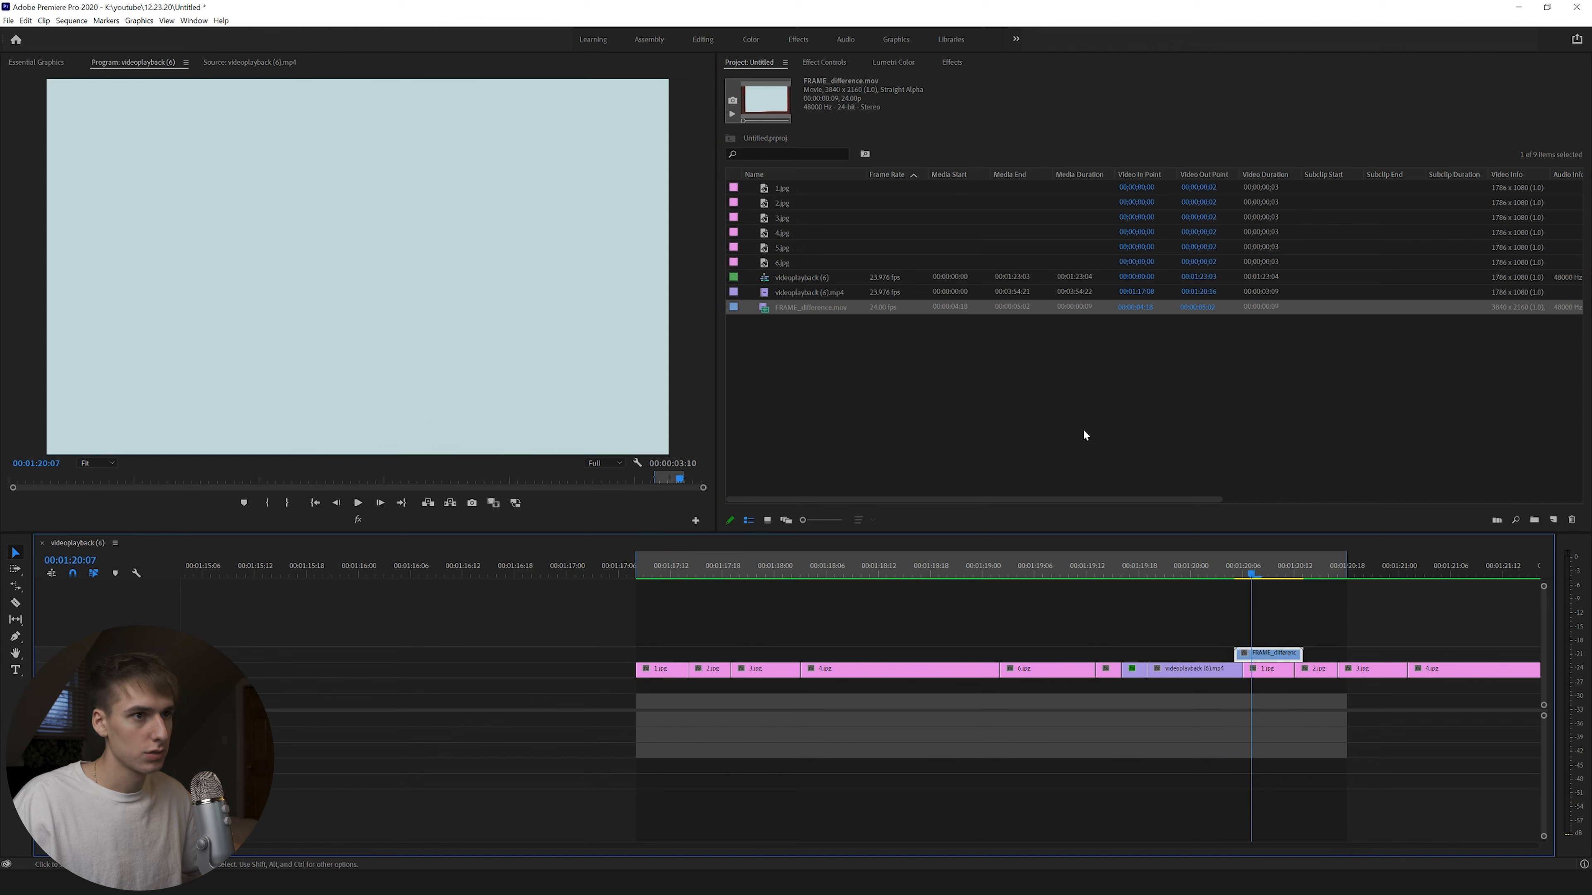
click(825, 62)
click(1006, 259)
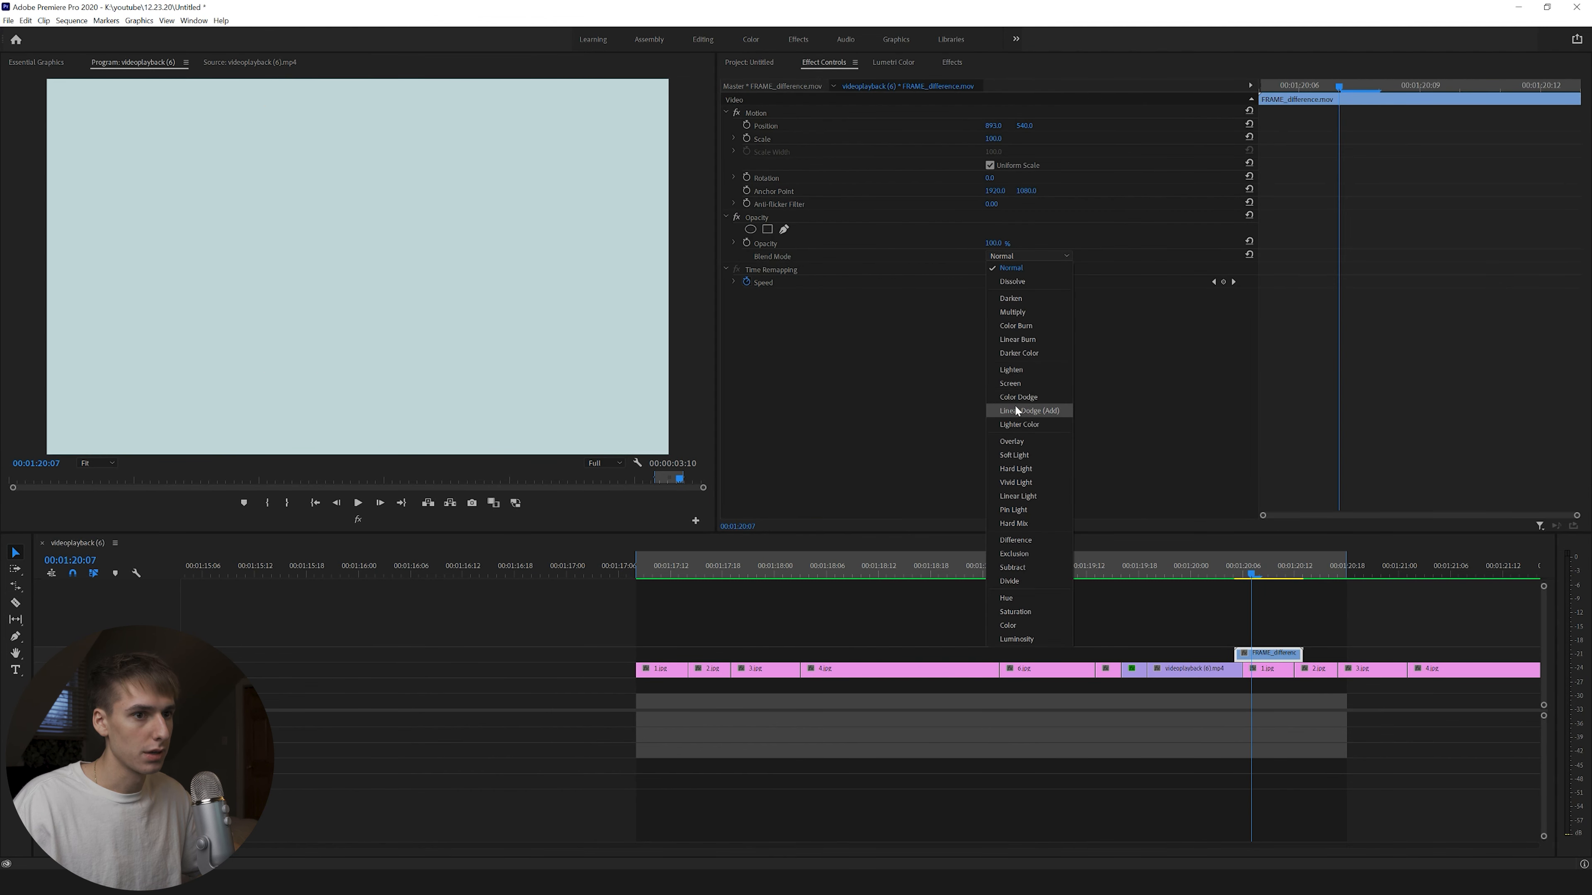
click(1012, 542)
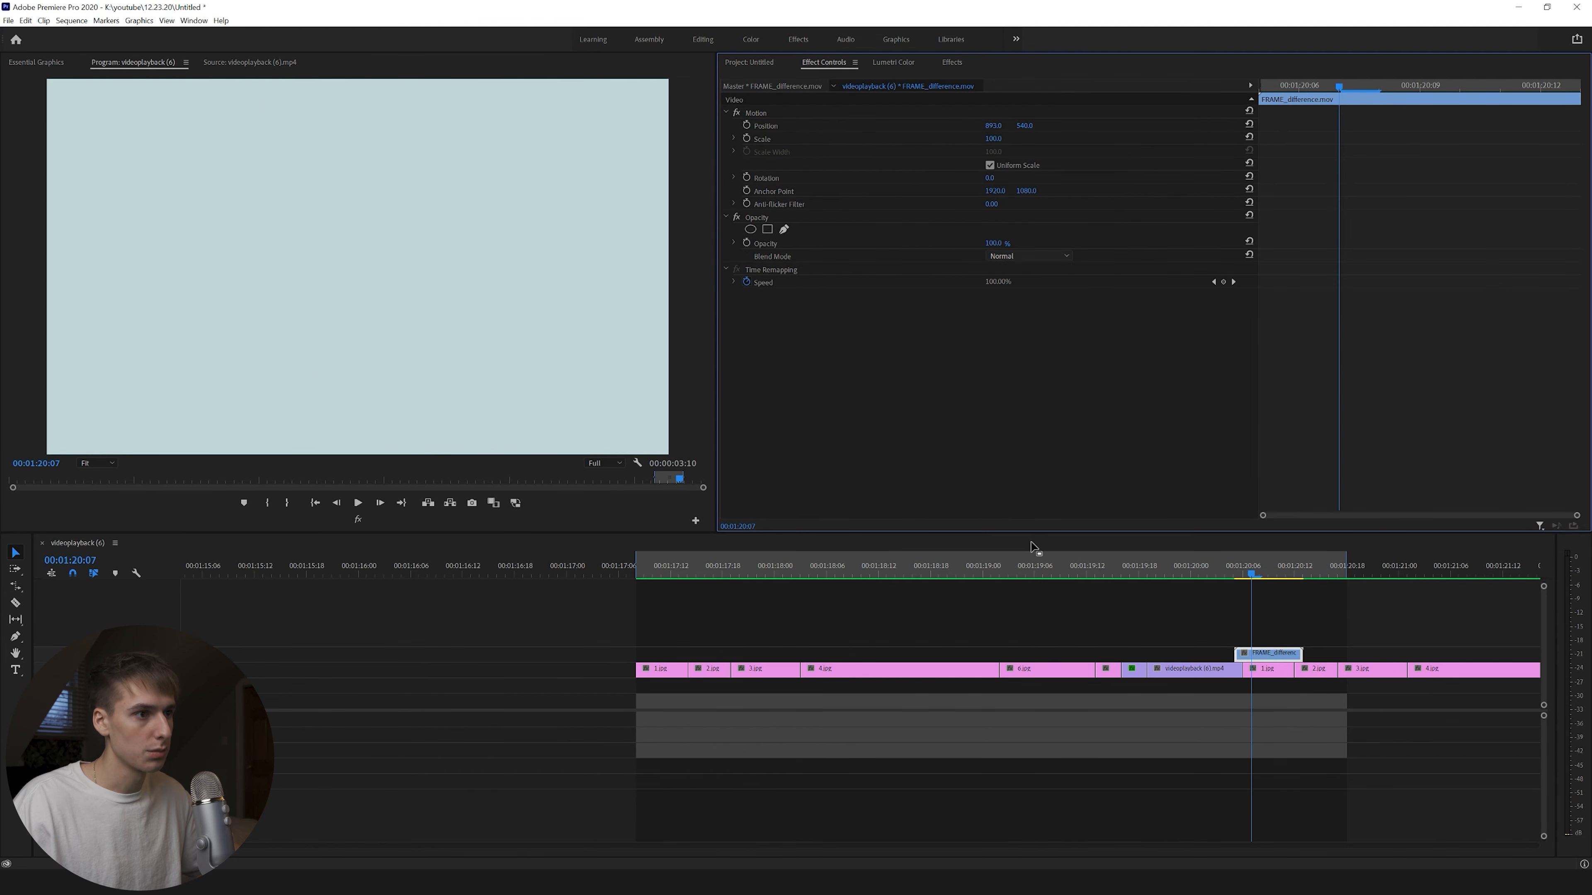
click(1261, 573)
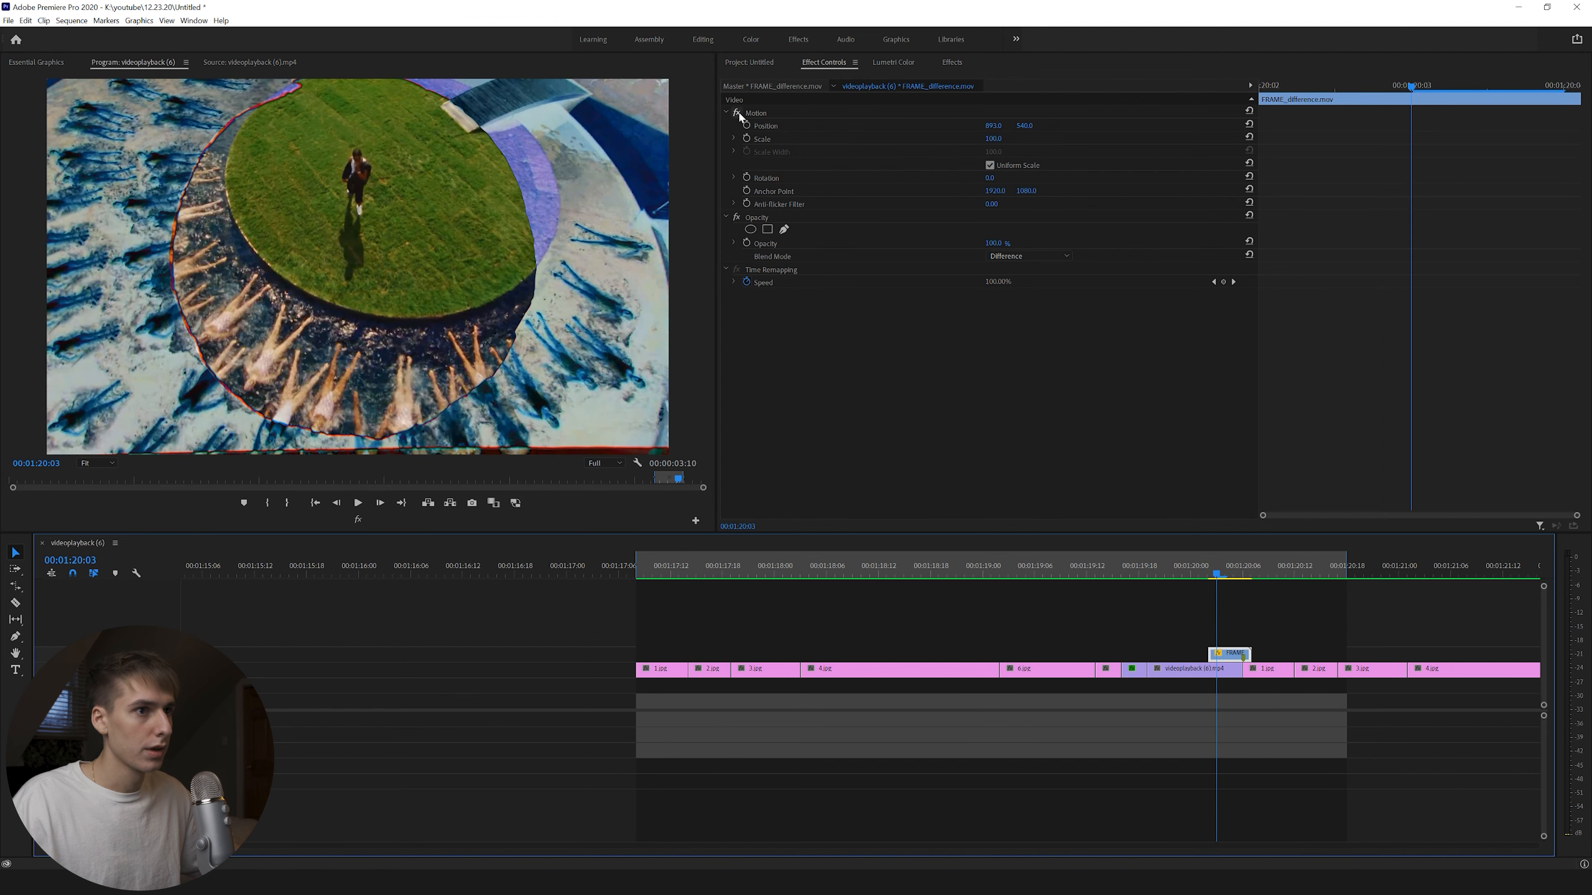
Reposition the overlay, scale it non-uniformly to 68% height and 89% width, and rotate it -6°.
click(755, 113)
drag(445, 252, 504, 151)
click(990, 165)
drag(991, 138, 970, 139)
drag(407, 130, 408, 178)
drag(549, 247, 532, 242)
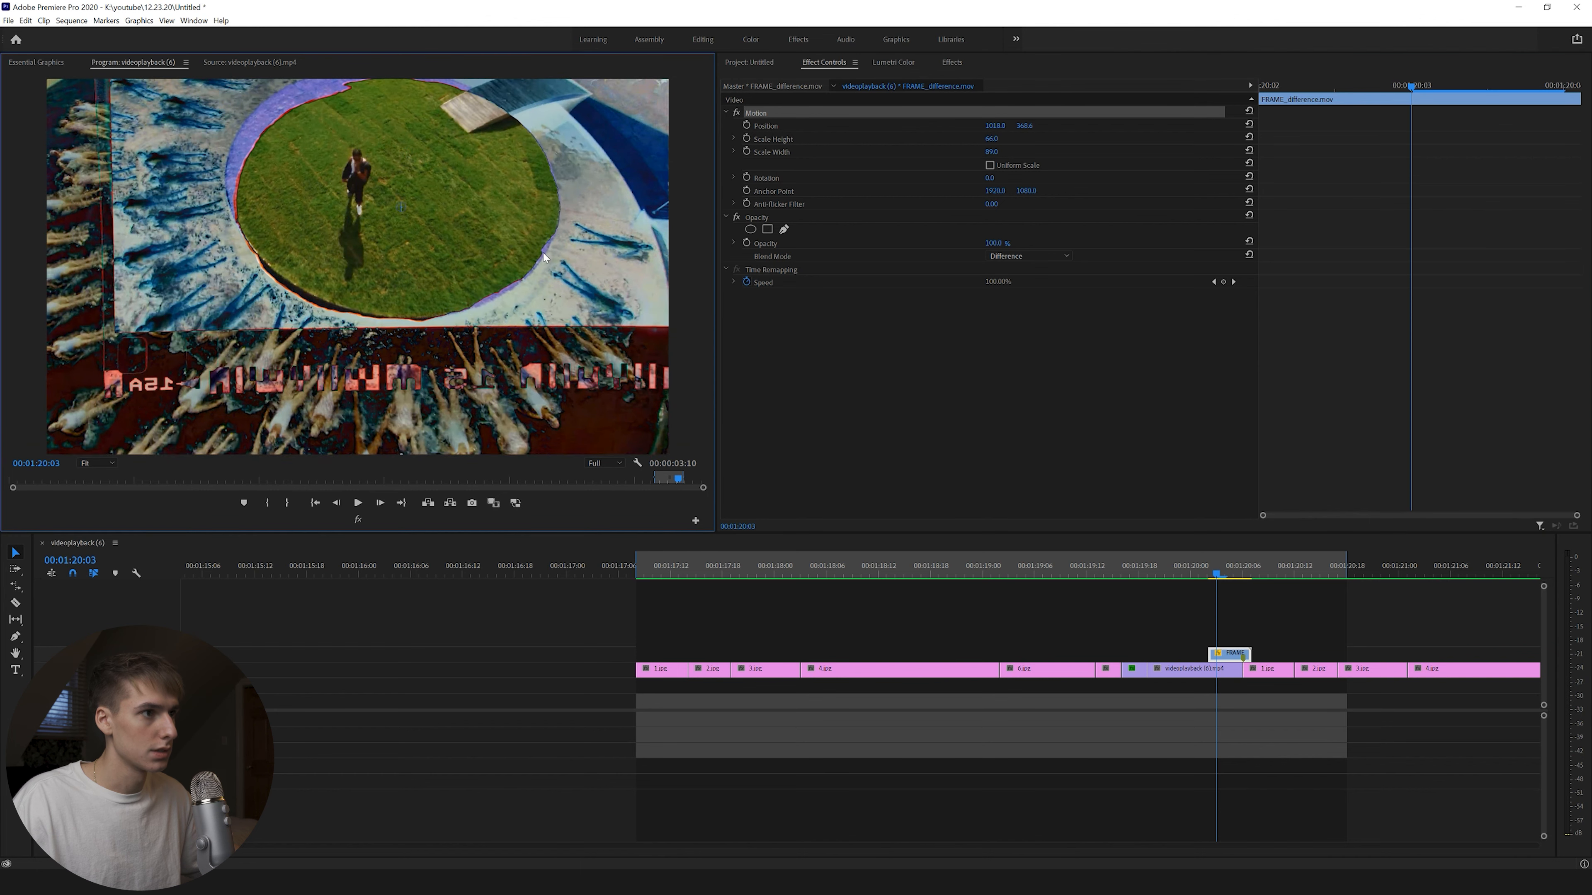
mouse_move(986, 154)
mouse_down()
mouse_move(1003, 138)
mouse_move(1014, 178)
mouse_move(976, 180)
mouse_up()
click(989, 178)
drag(527, 226, 533, 233)
drag(991, 152, 994, 178)
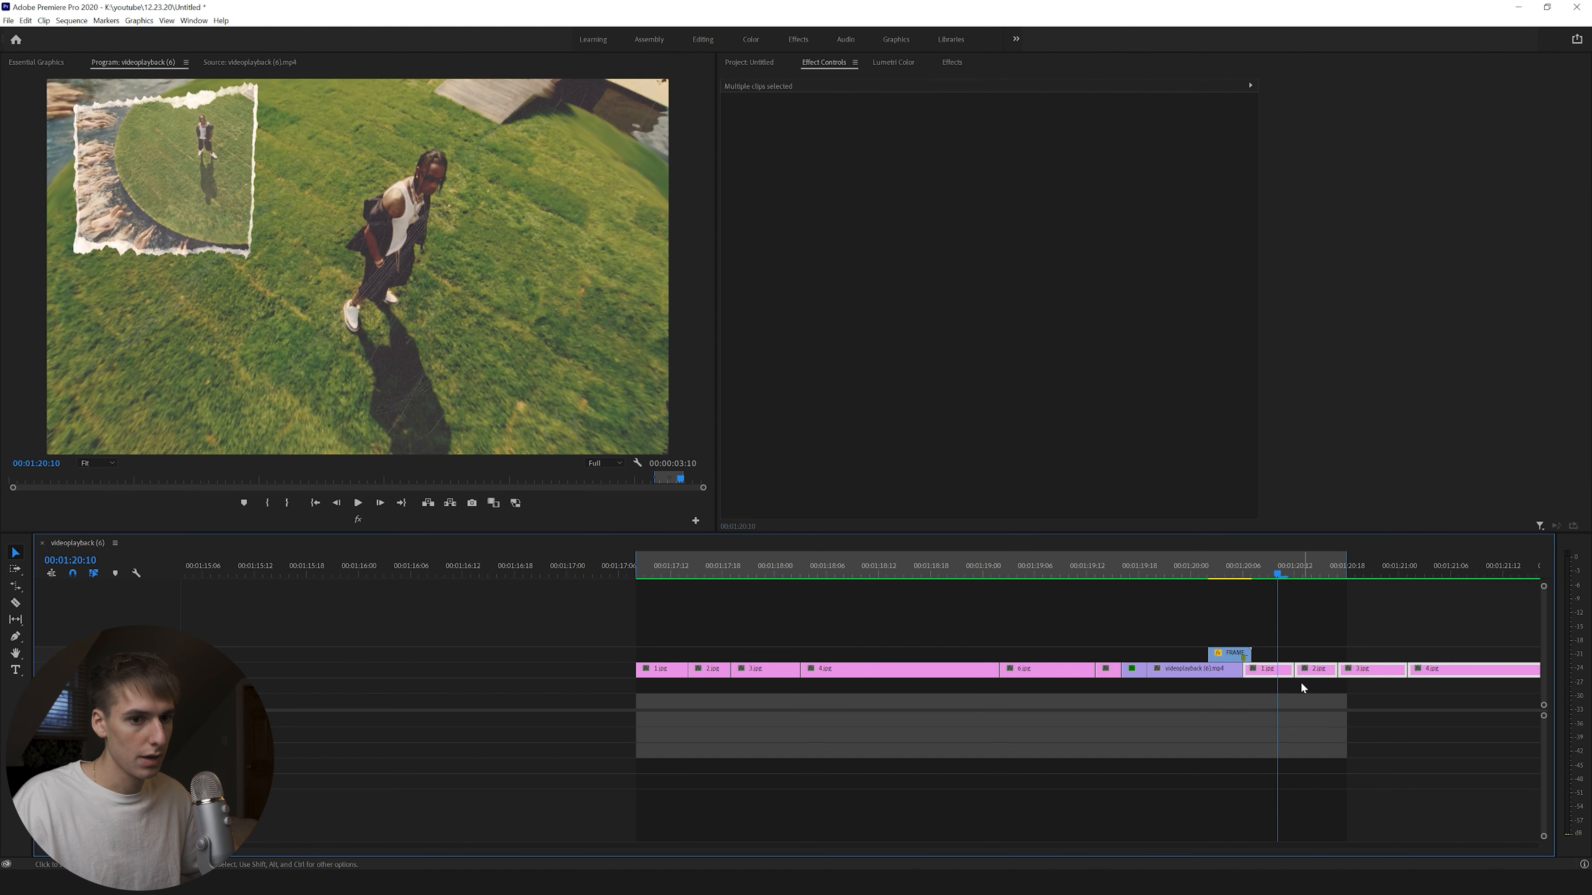
Shift later clips 12 frames, duplicate the drone clip below the overlay, and cut it at 1:20:18.
drag(1274, 676, 1381, 676)
click(1174, 671)
drag(1174, 671, 1174, 702)
drag(1150, 703, 1260, 704)
key(c)
click(1346, 705)
key(v)
click(1371, 705)
key(Delete)
click(1328, 704)
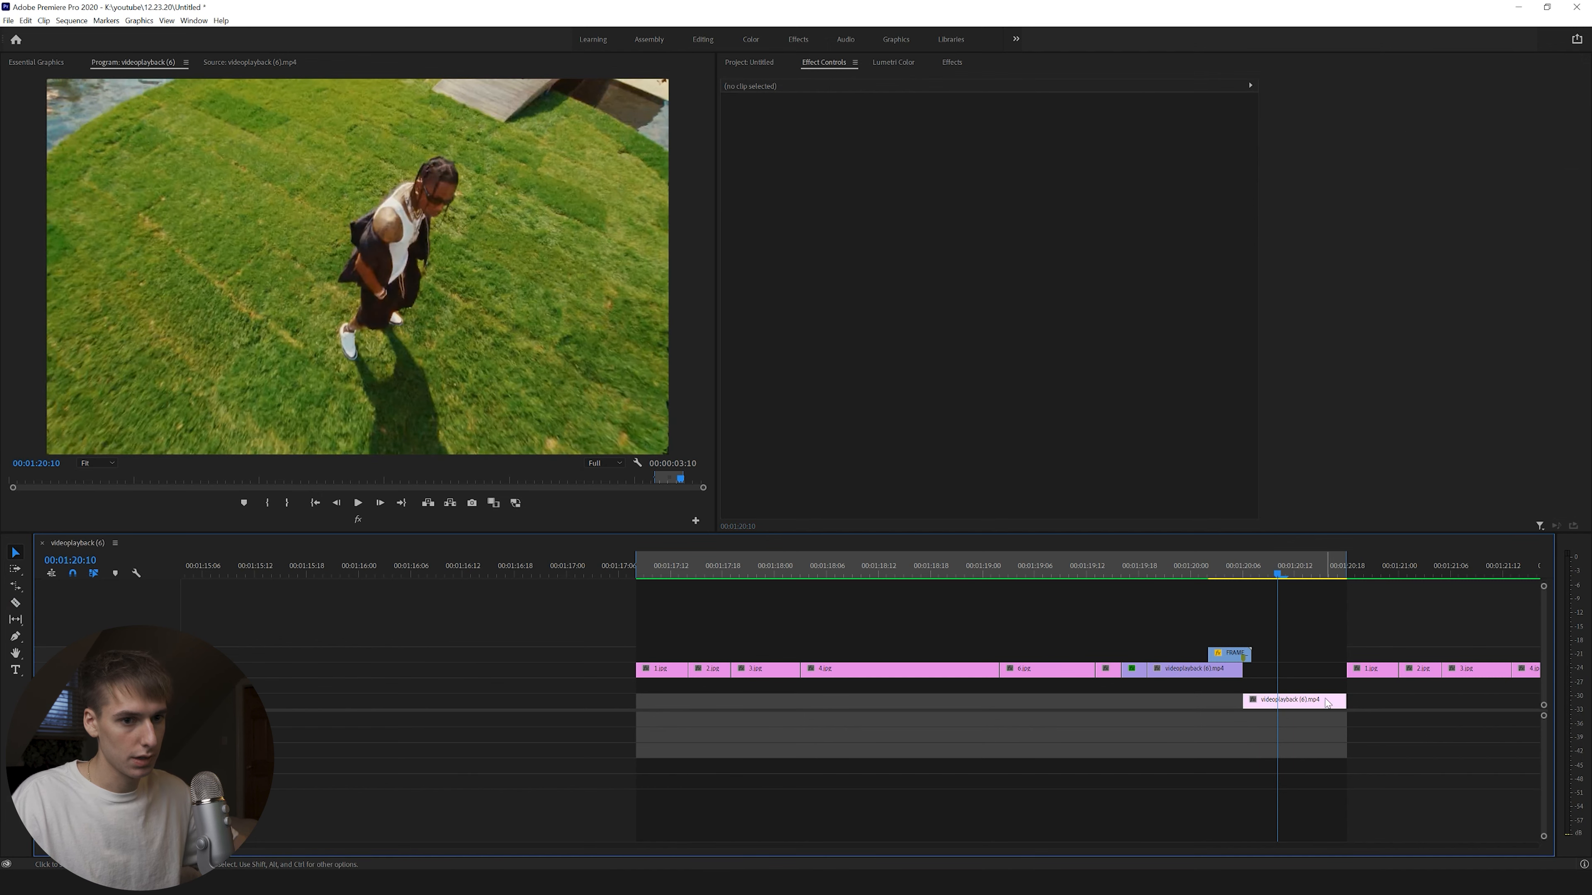
Ripple-trim 5 frames off the lower clip's start, shorten 4.jpg by 11 frames, and close its gap.
mouse_move(1267, 573)
mouse_down()
mouse_move(1240, 575)
mouse_move(1260, 580)
mouse_up()
key(b)
drag(1245, 699, 1277, 701)
click(1228, 575)
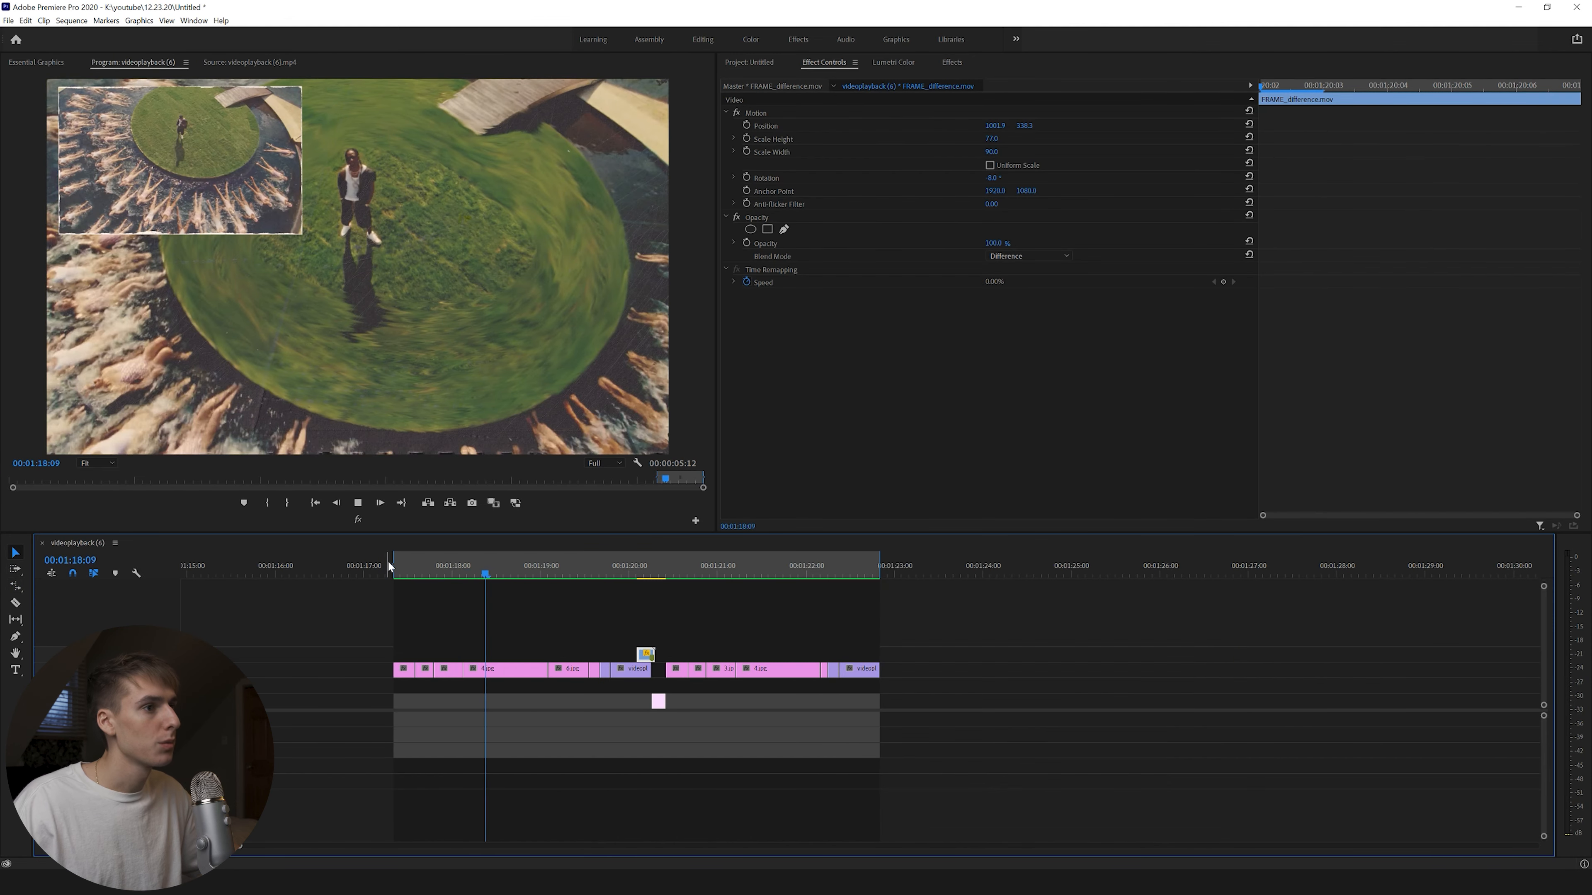
mouse_move(547, 668)
mouse_down()
mouse_move(500, 673)
mouse_move(517, 672)
mouse_up()
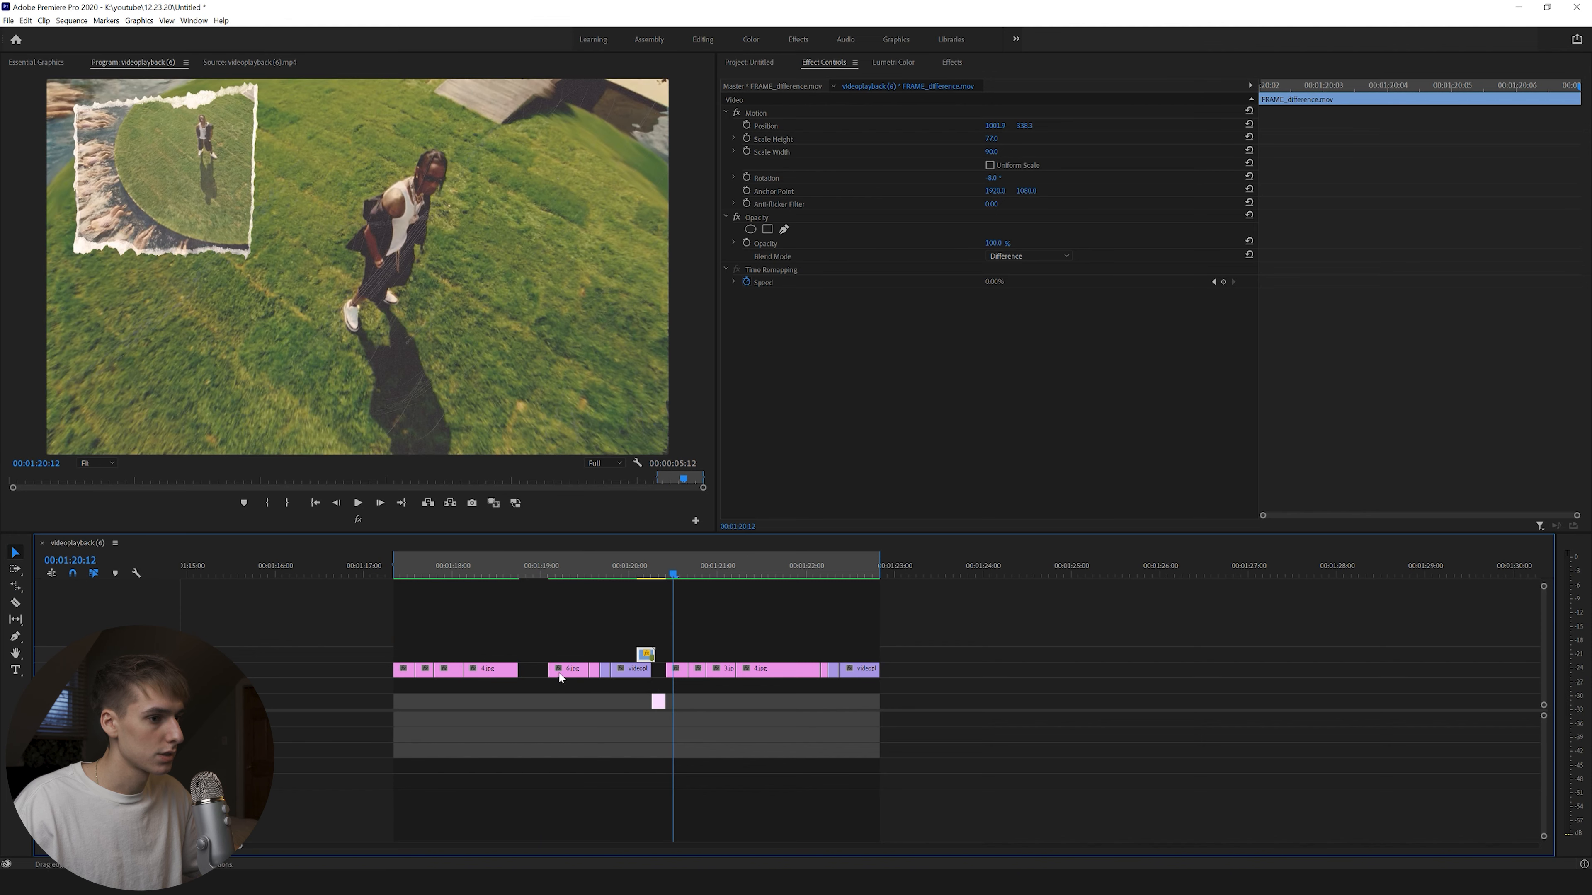
click(534, 673)
key(Delete)
Play from 1:18:12, move 4.jpg 7 frames earlier, and swap the small clips after 3.jpg.
click(493, 571)
key(space)
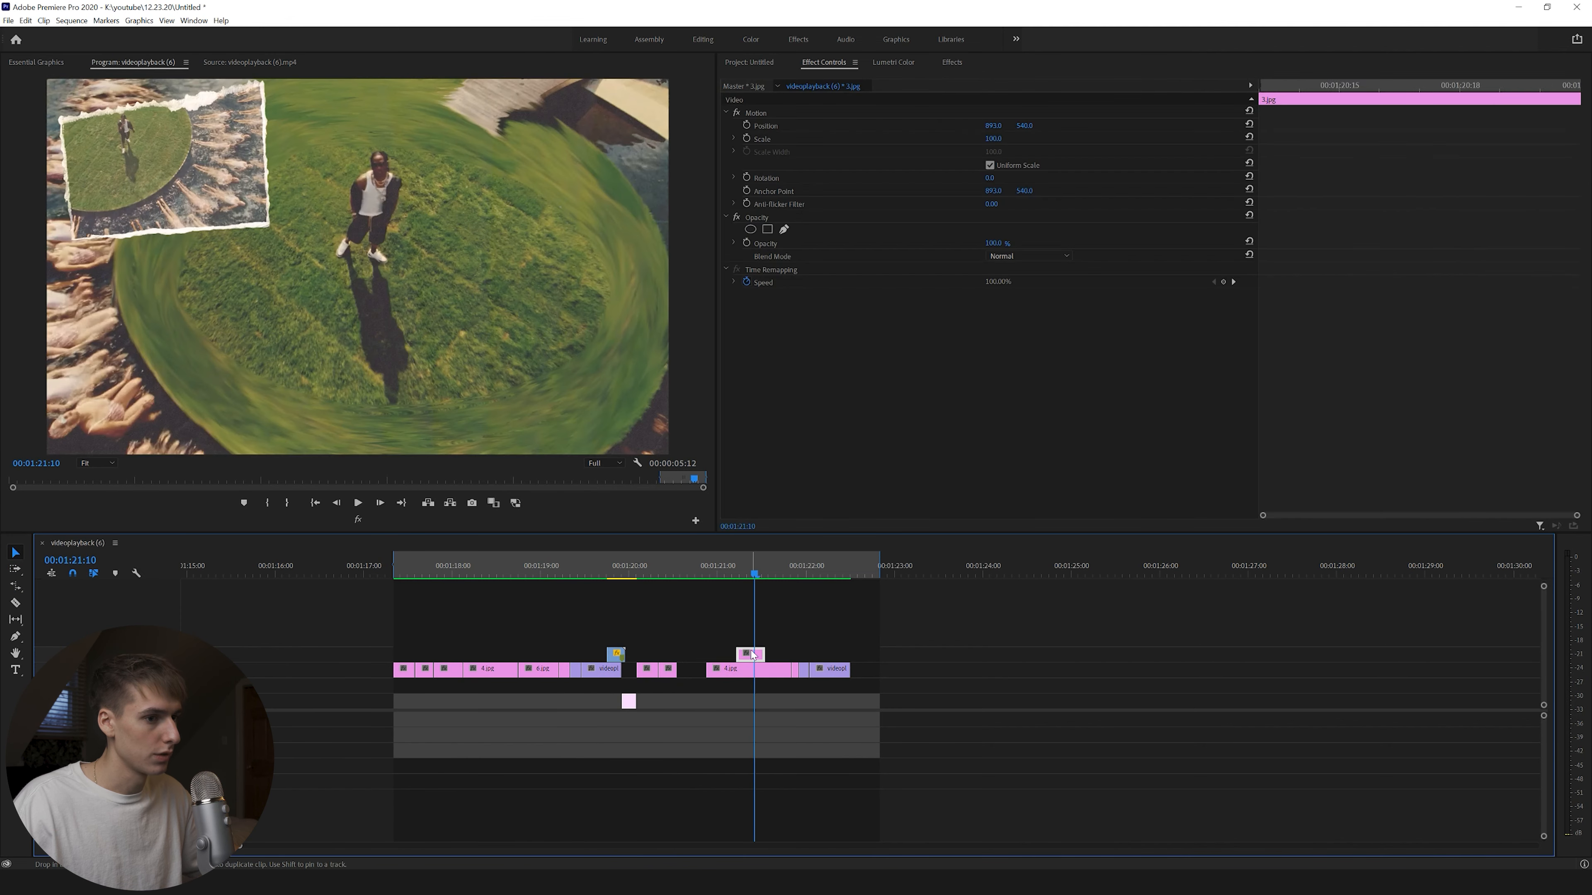
drag(727, 673, 807, 656)
mouse_move(803, 670)
mouse_down()
mouse_move(798, 640)
mouse_move(805, 670)
mouse_up()
click(383, 575)
key(space)
drag(798, 641, 725, 670)
Shorten 4.jpg further, close the gap after it, and replay the tightened sequence.
click(725, 575)
click(628, 701)
click(632, 575)
click(408, 575)
key(space)
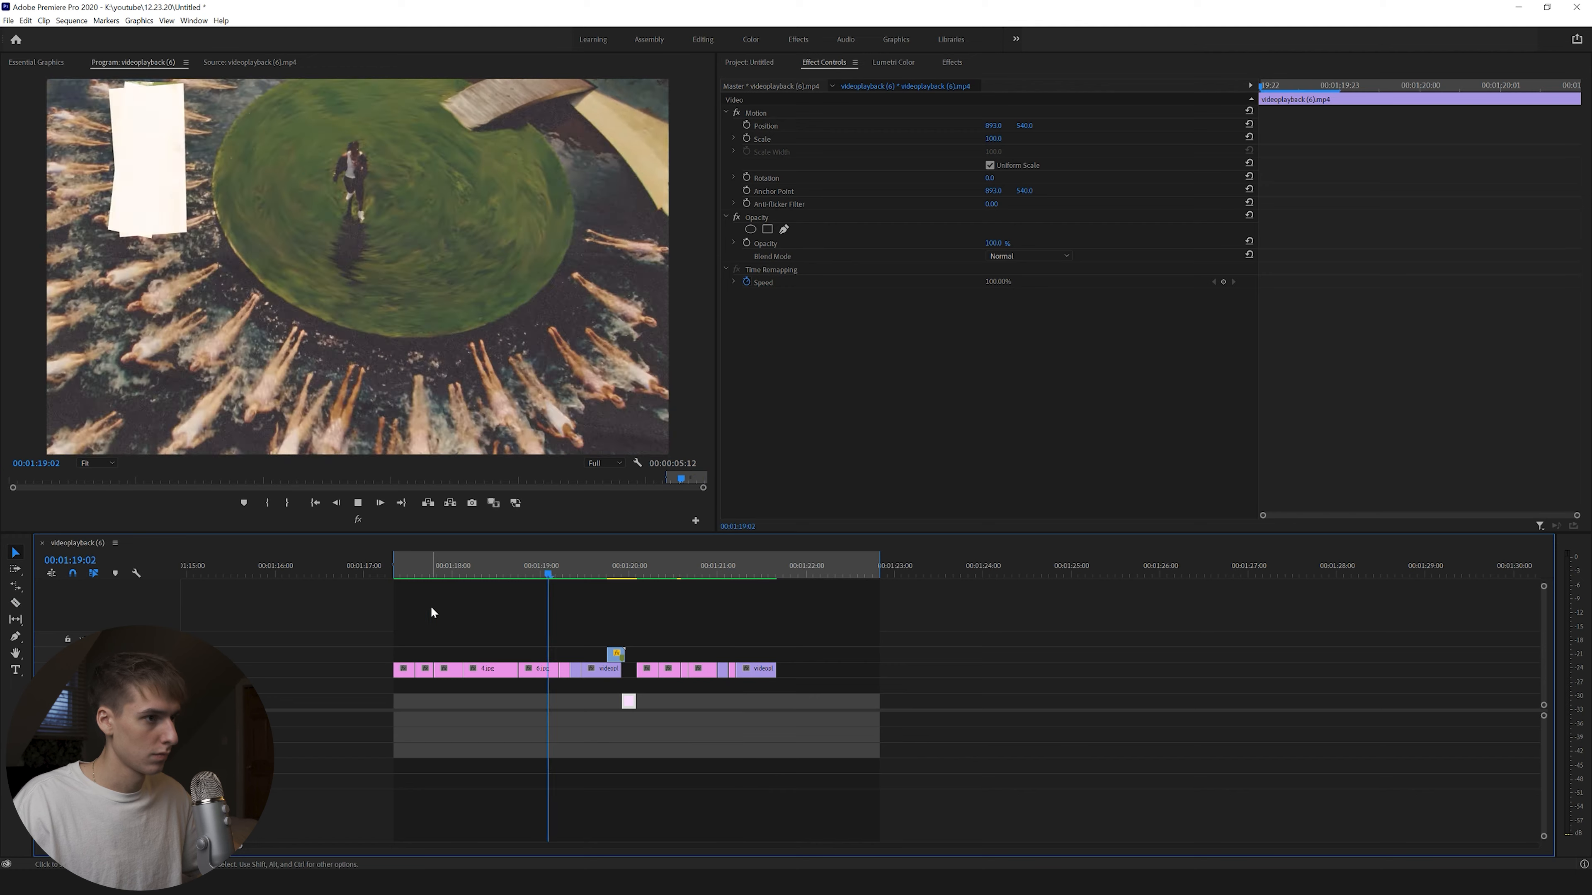
Search the effects for 'inver' and apply Invert to the 4.jpg still.
click(513, 575)
click(513, 669)
click(895, 63)
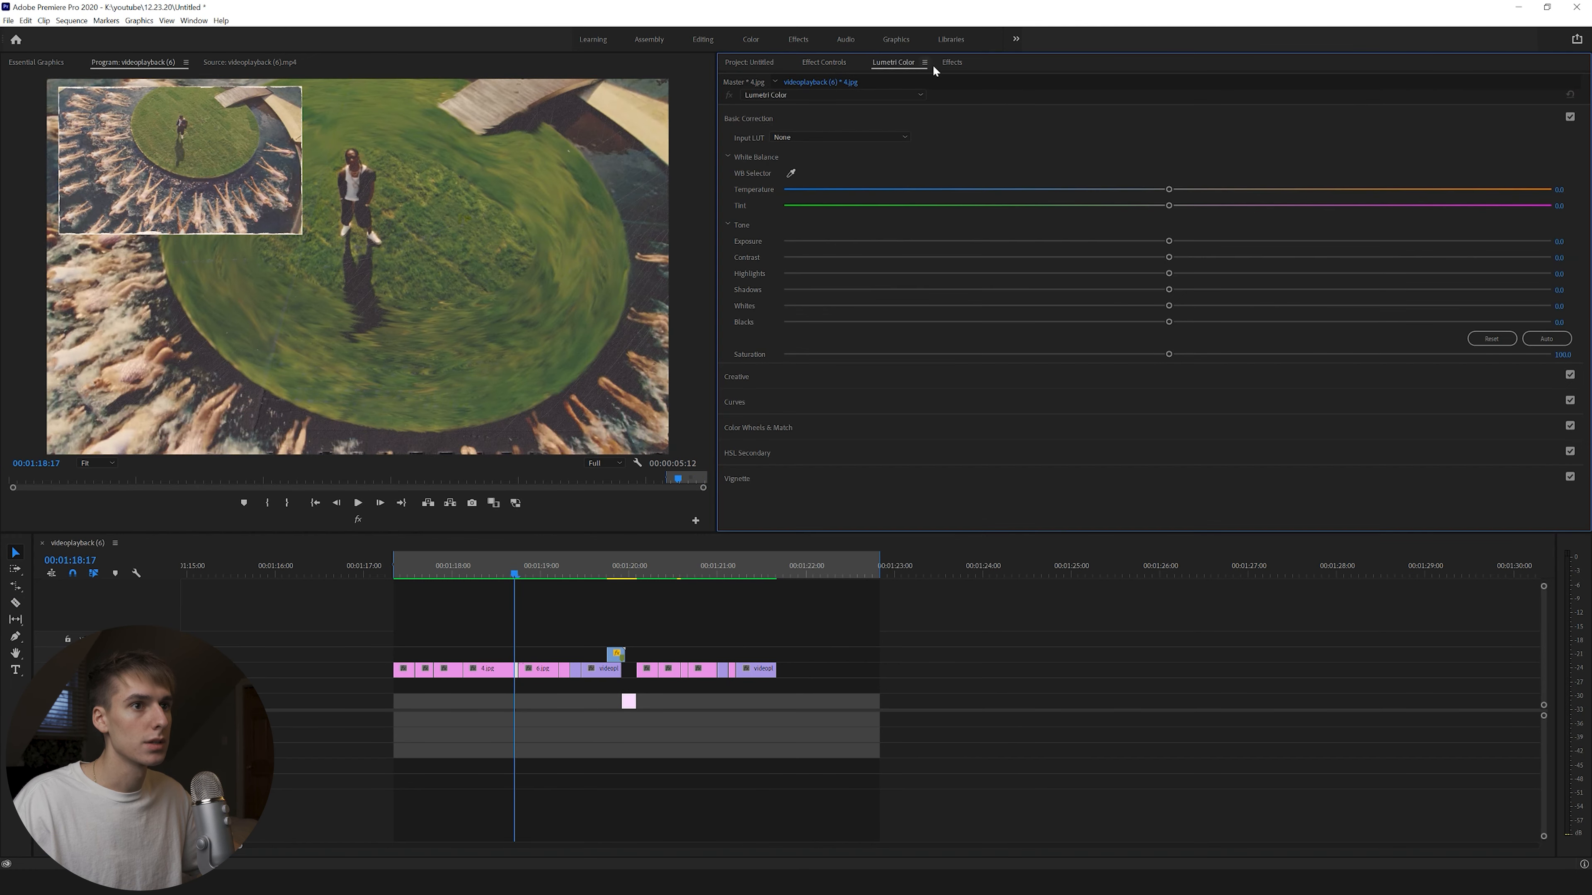
click(940, 63)
click(780, 82)
text(inver)
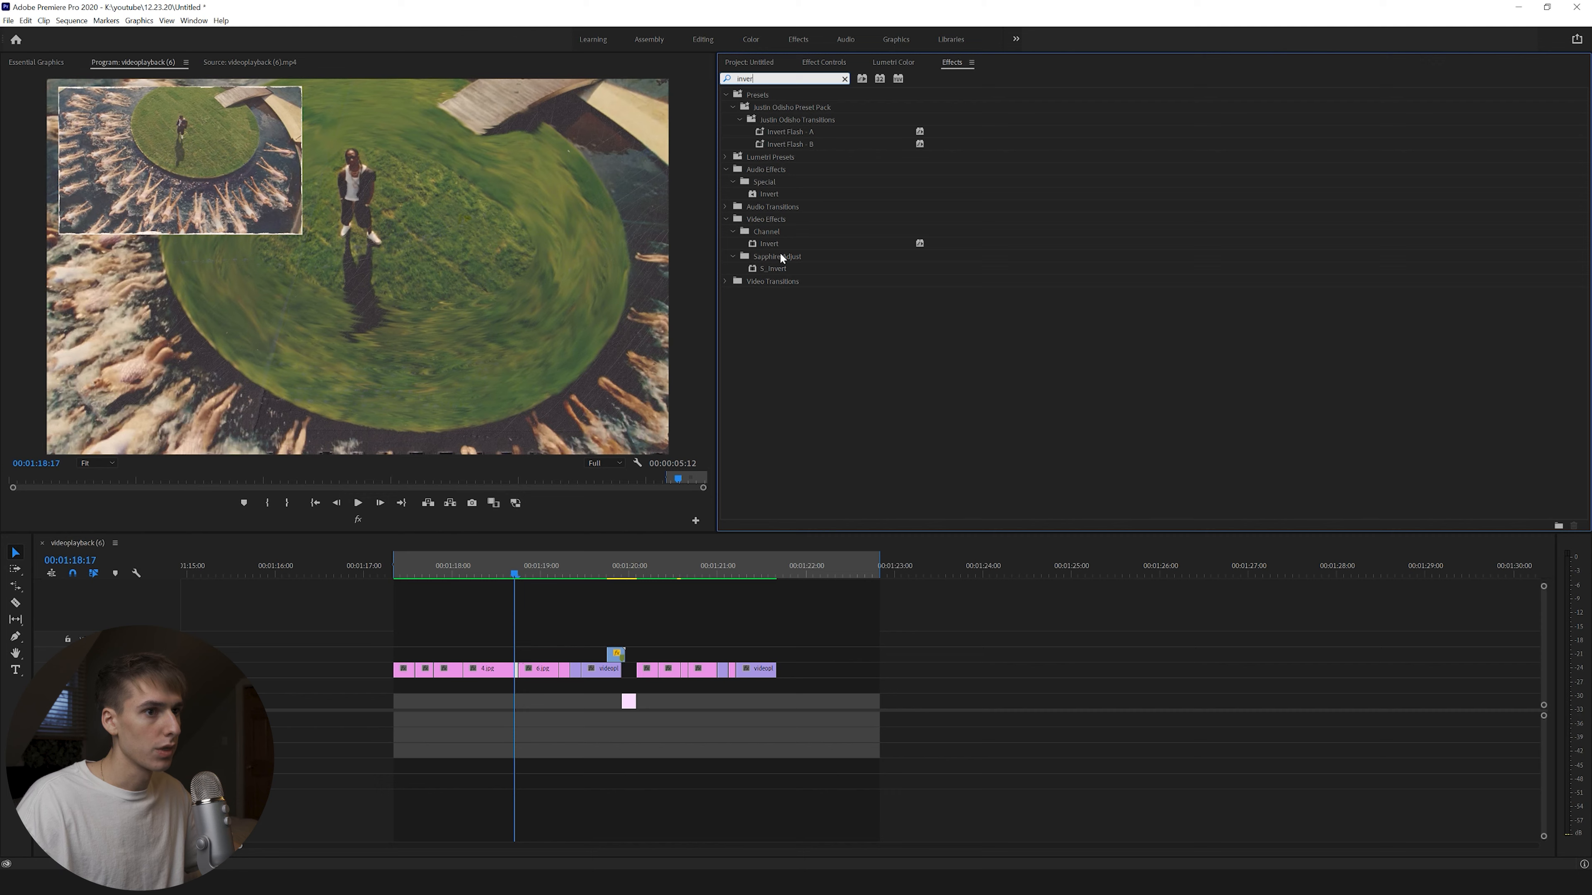
drag(769, 244, 519, 672)
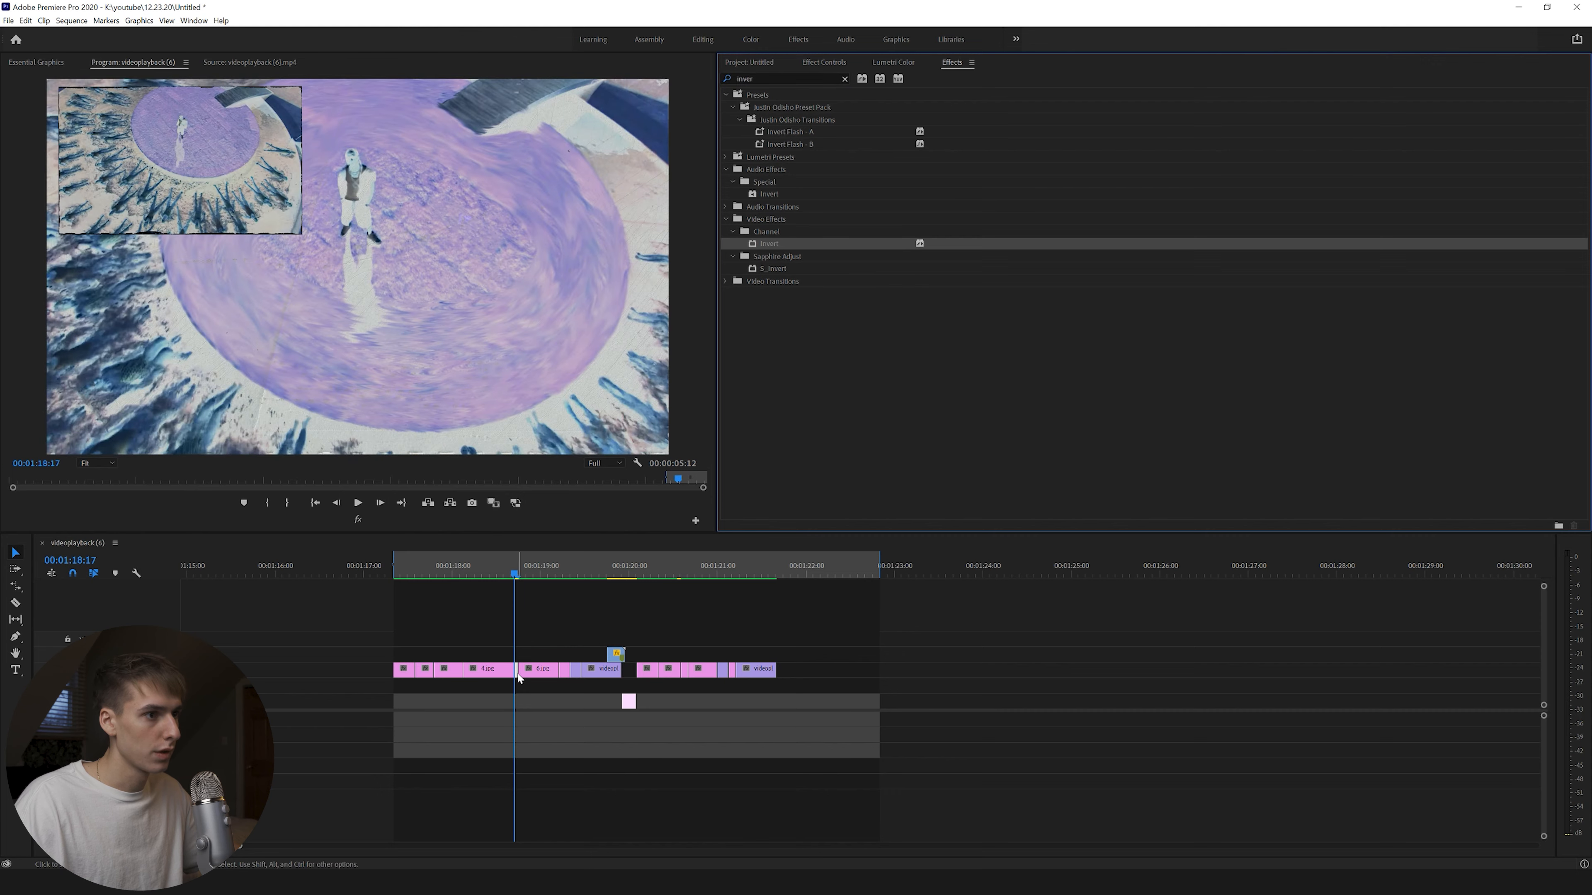
Trim 2.jpg, shift the clips from 3.jpg onward left to close the gap, and replay the sequence.
drag(426, 670, 410, 670)
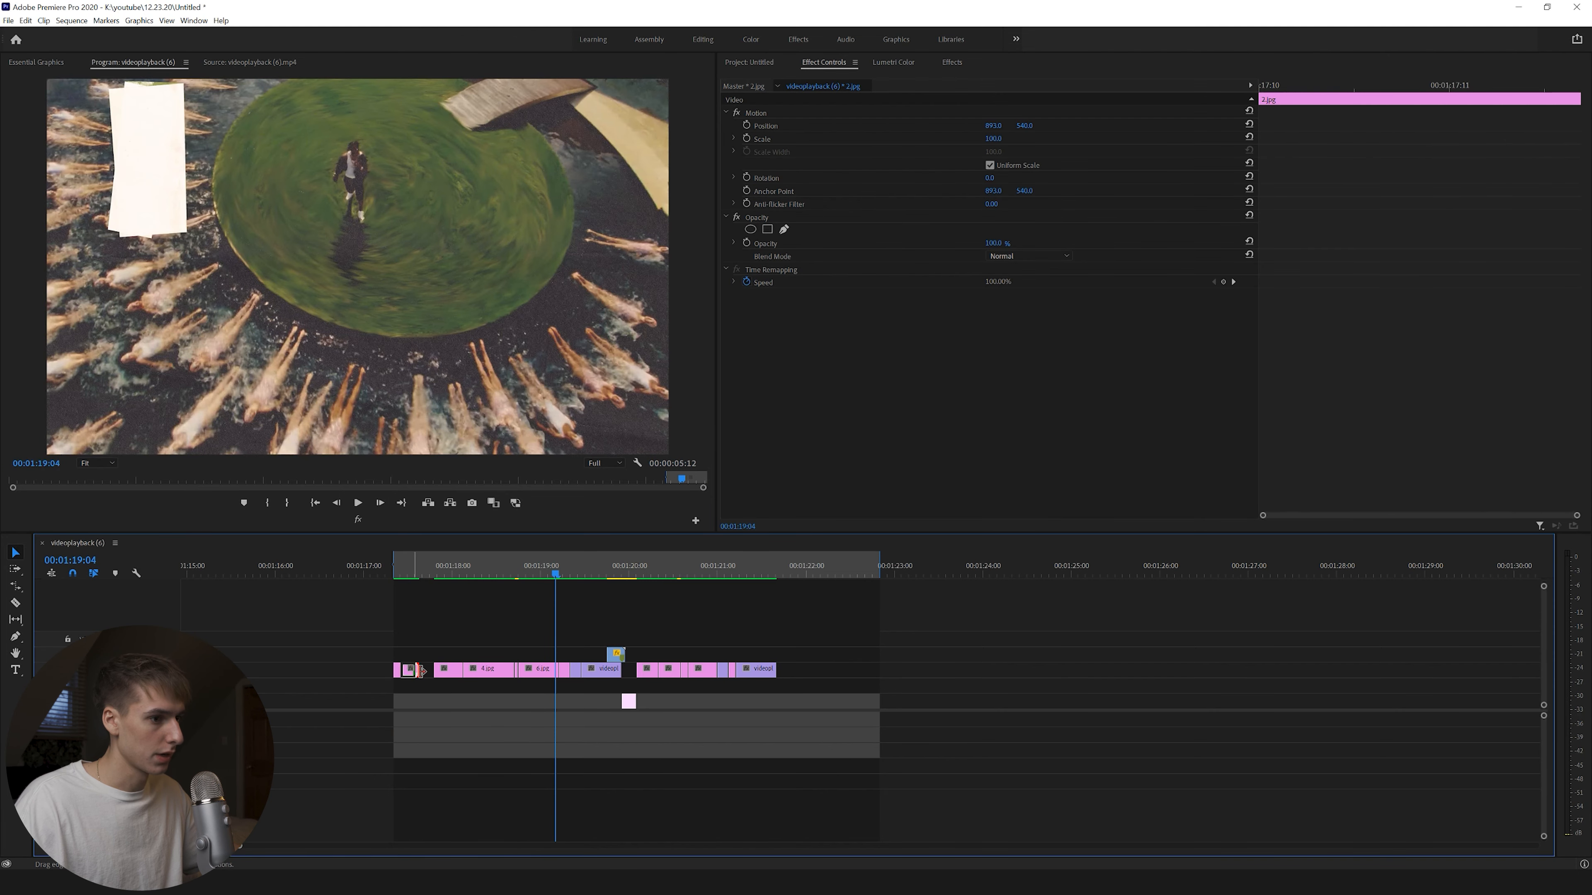
click(442, 674)
key(a)
drag(443, 674, 424, 674)
click(391, 567)
key(space)
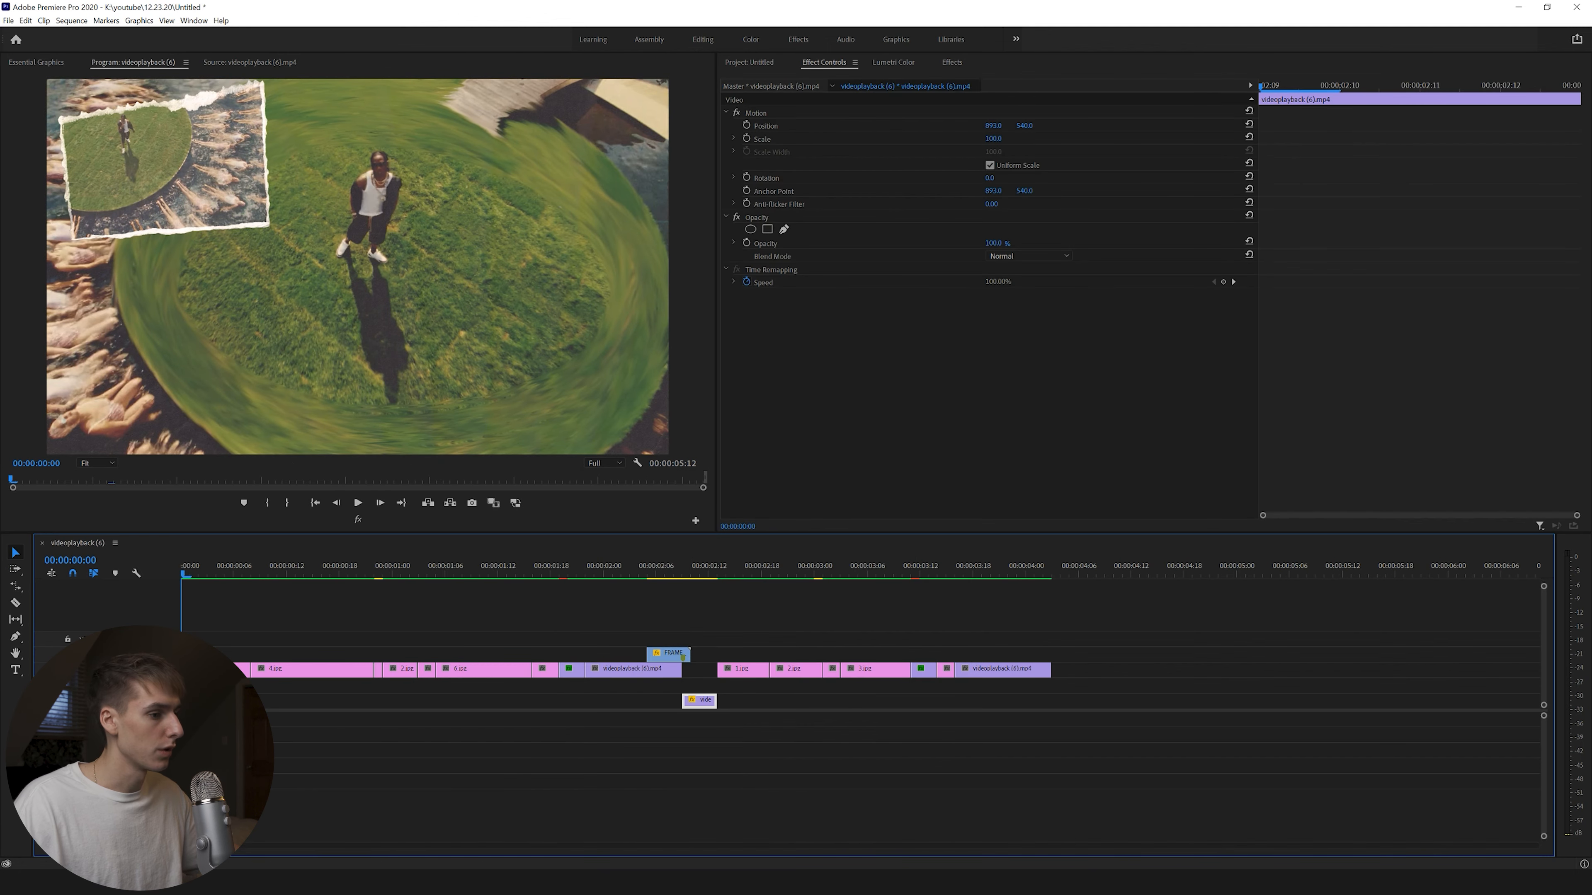
click(341, 883)
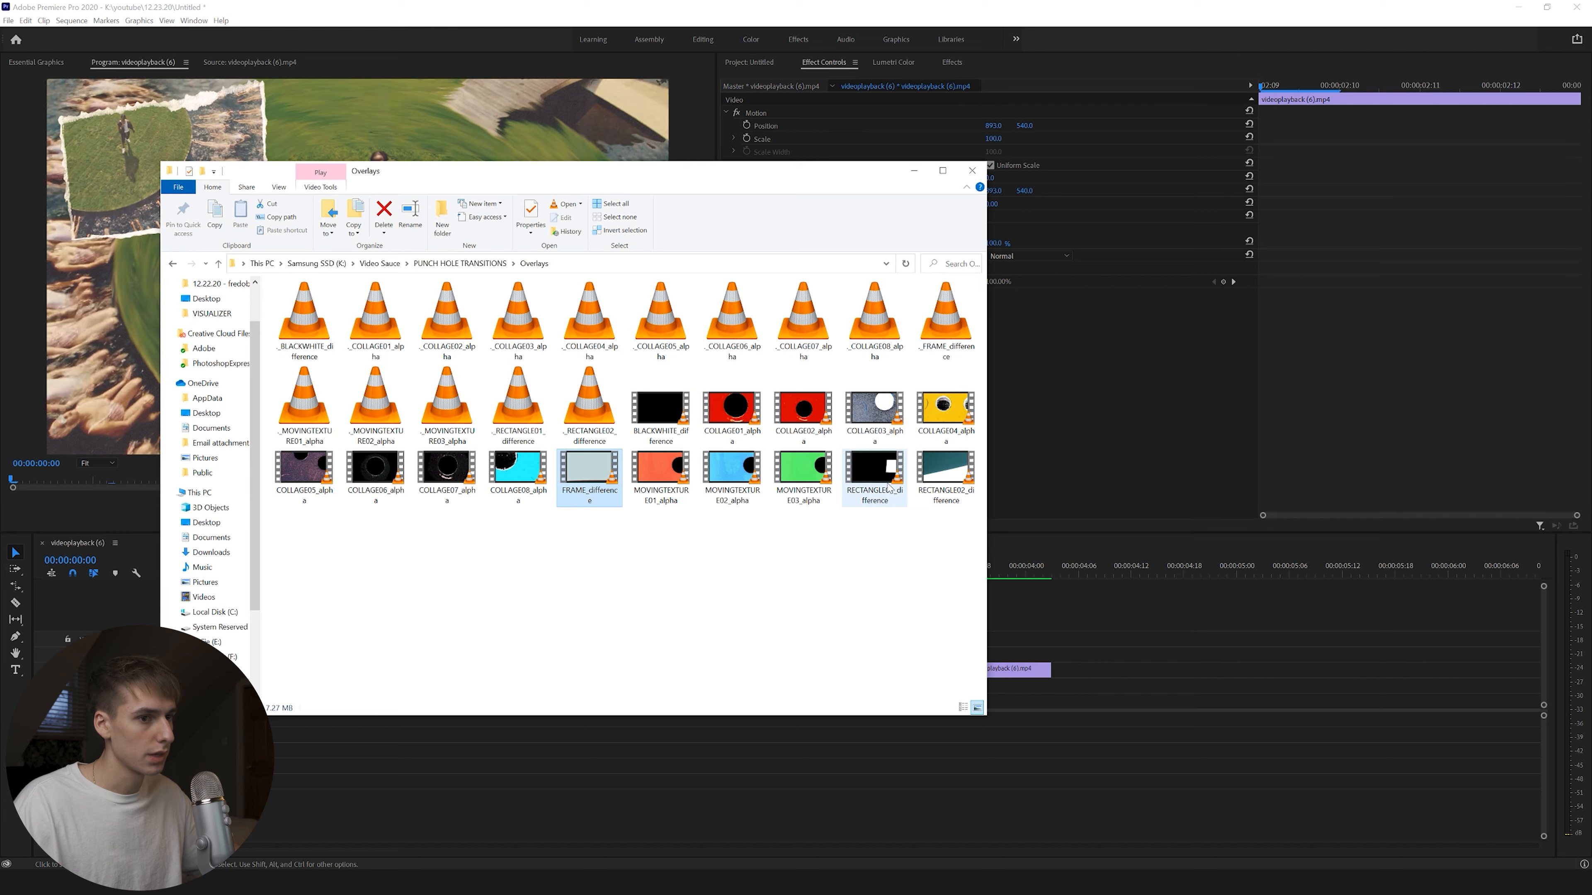
Import RECTANGLE01_difference, place it above the opening clips, unlink it, and set Difference blend.
drag(889, 485, 1175, 396)
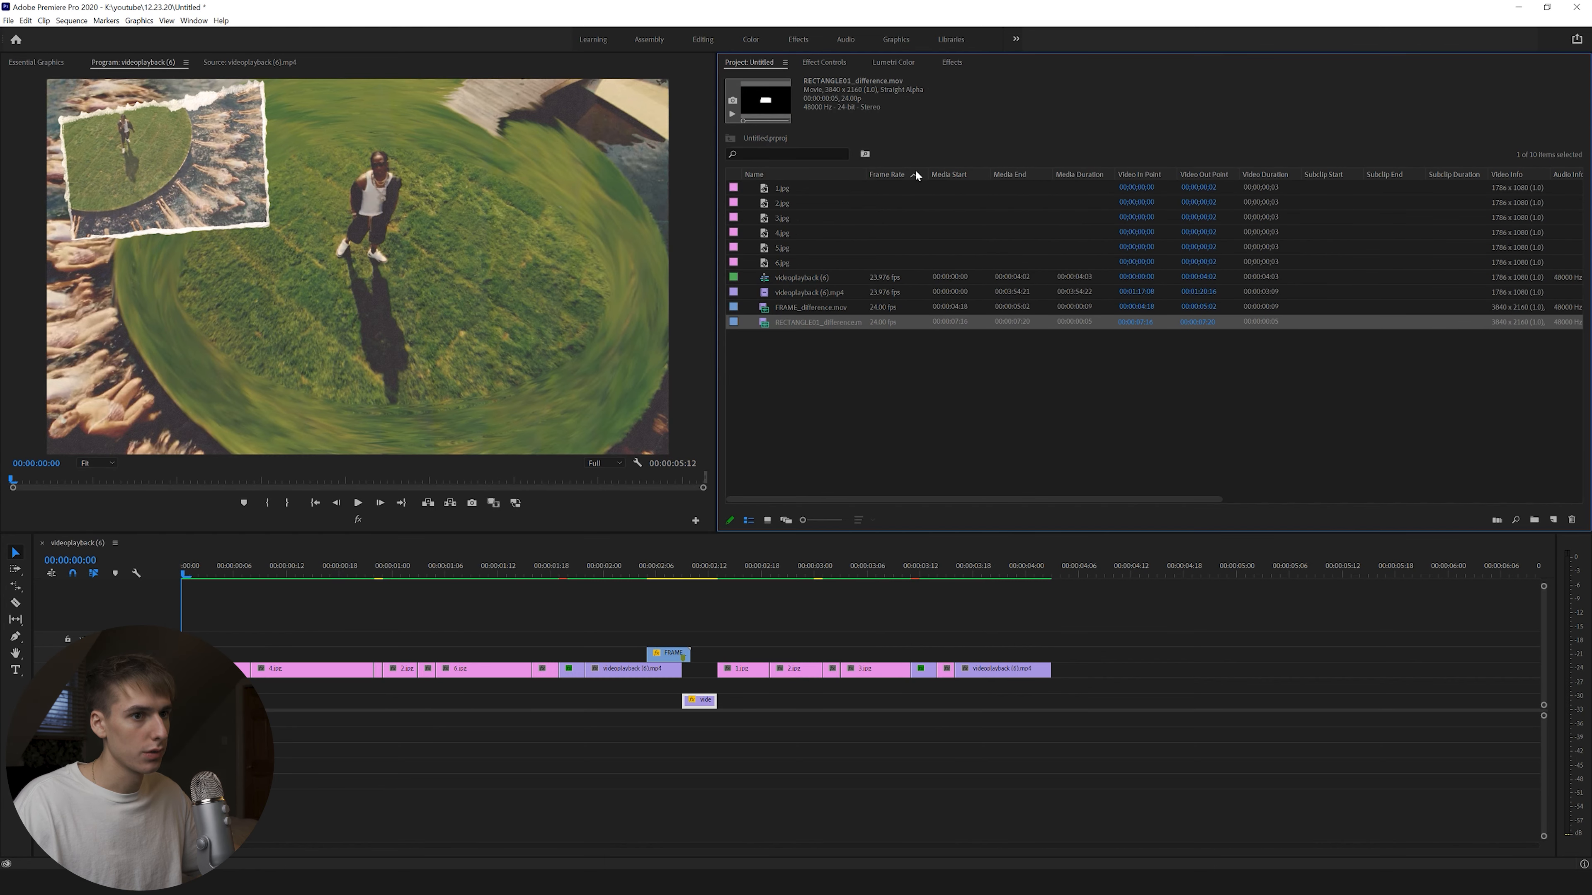
drag(305, 583, 249, 640)
right_click(250, 640)
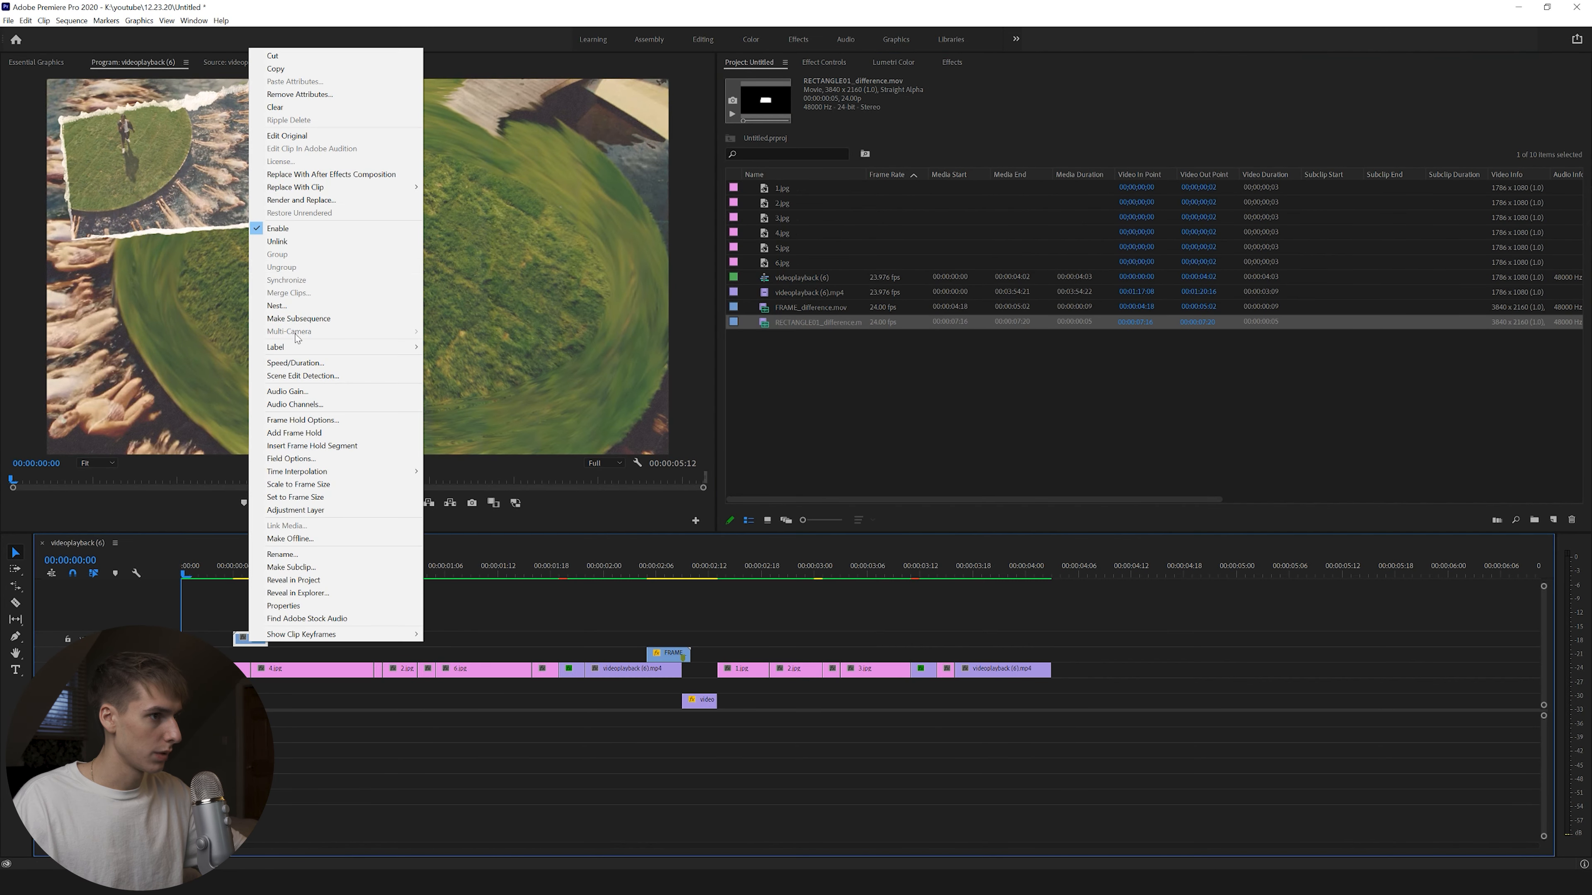
click(295, 244)
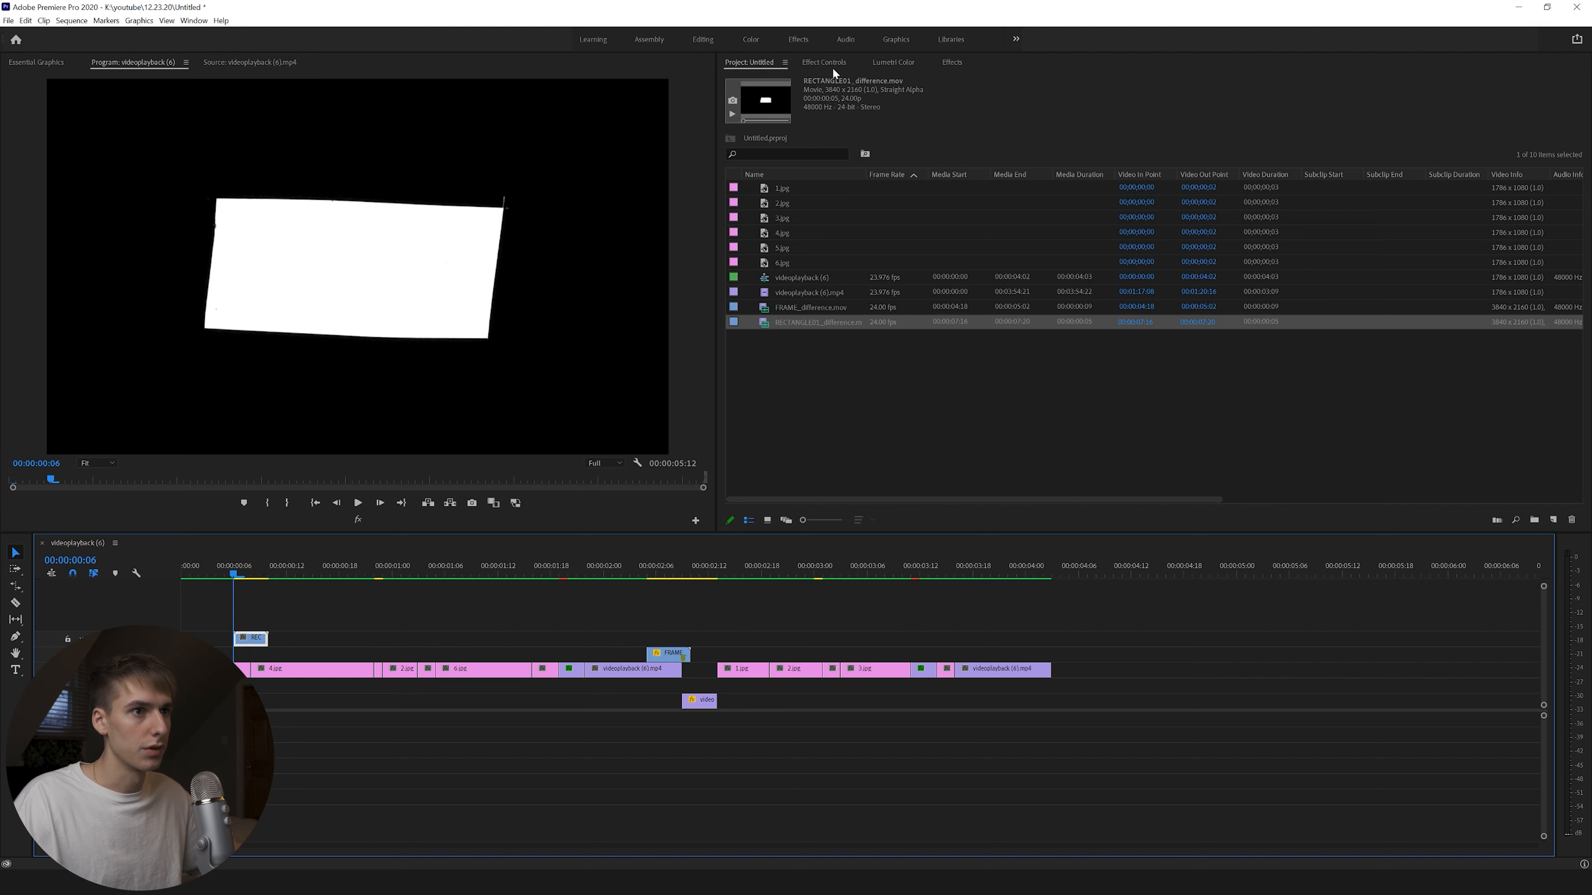
click(818, 63)
click(1027, 256)
click(1009, 540)
Stretch the RECTANGLE01 overlay to last longer and play back the opening from the start.
drag(233, 571, 331, 572)
key(b)
drag(326, 640, 452, 639)
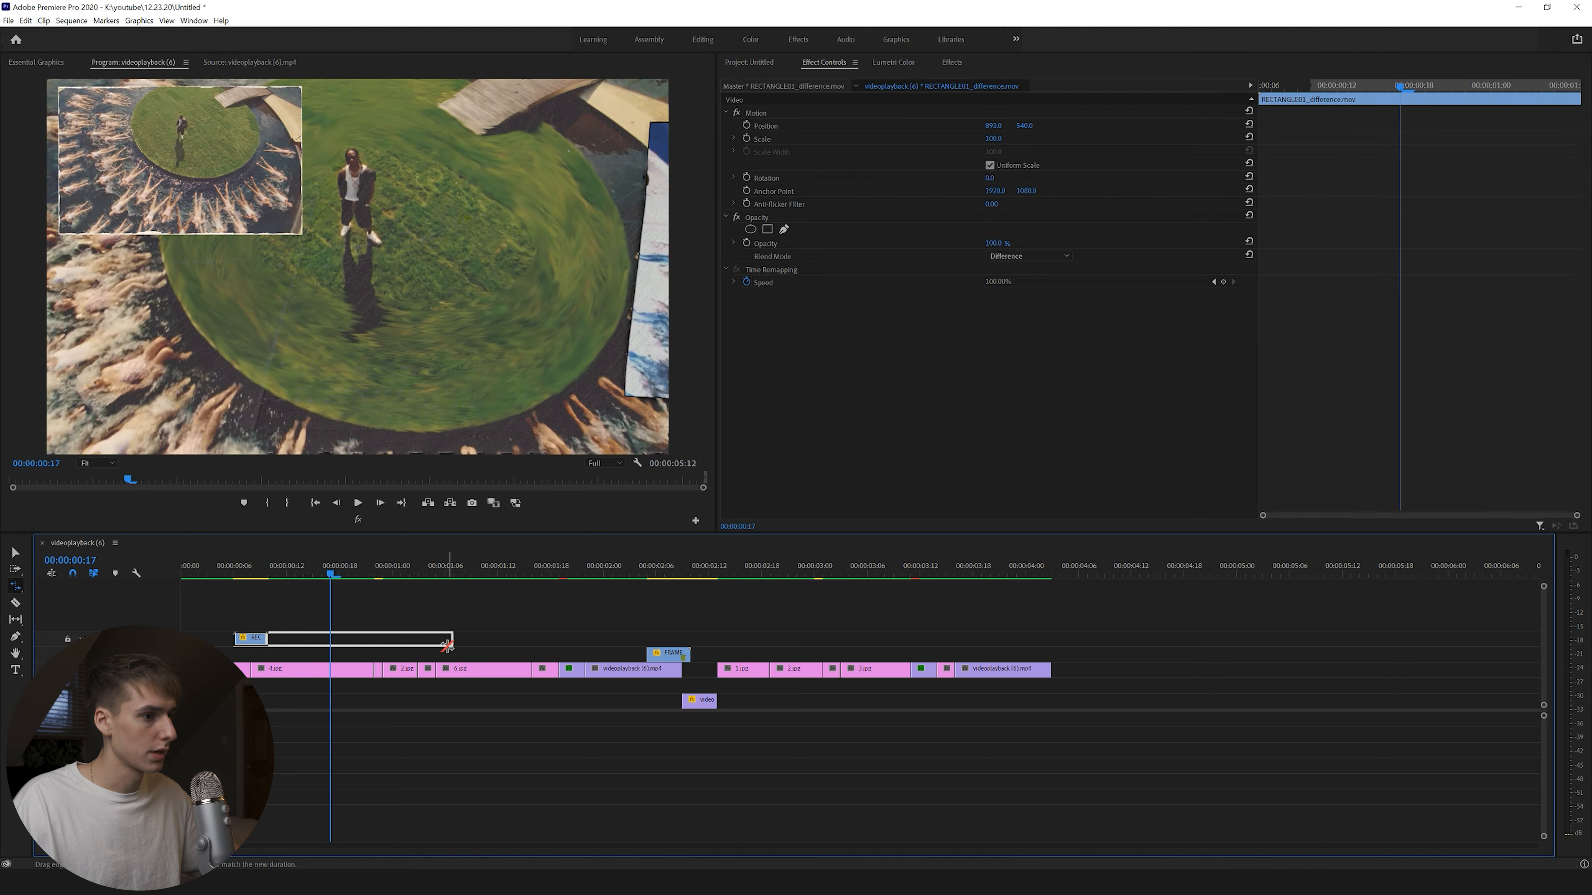
key(Home)
key(space)
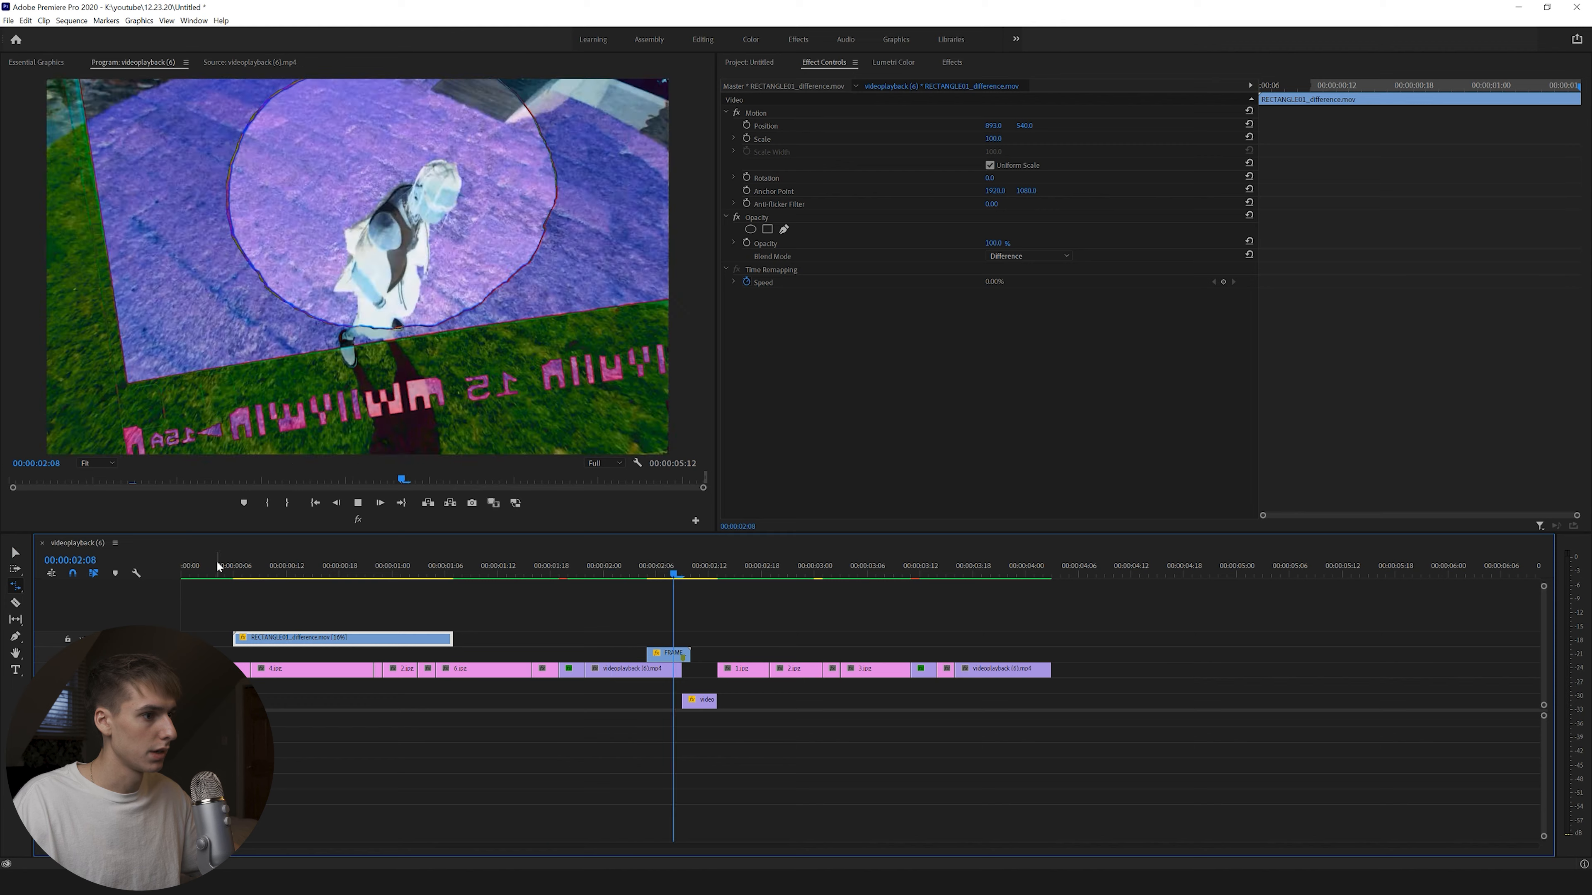
drag(217, 565, 171, 564)
key(space)
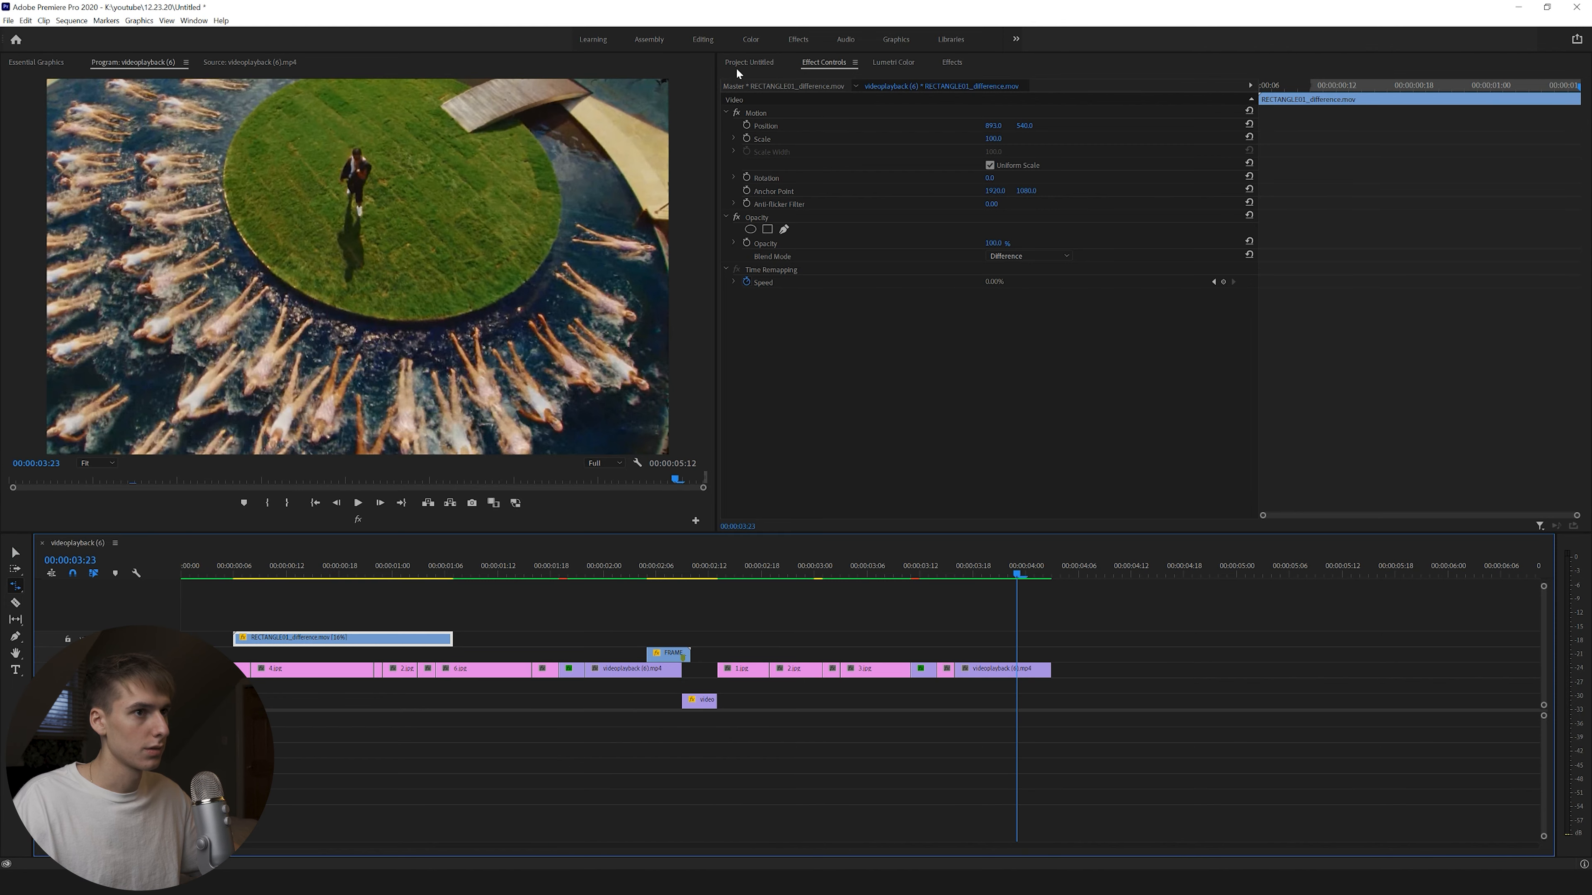
click(740, 64)
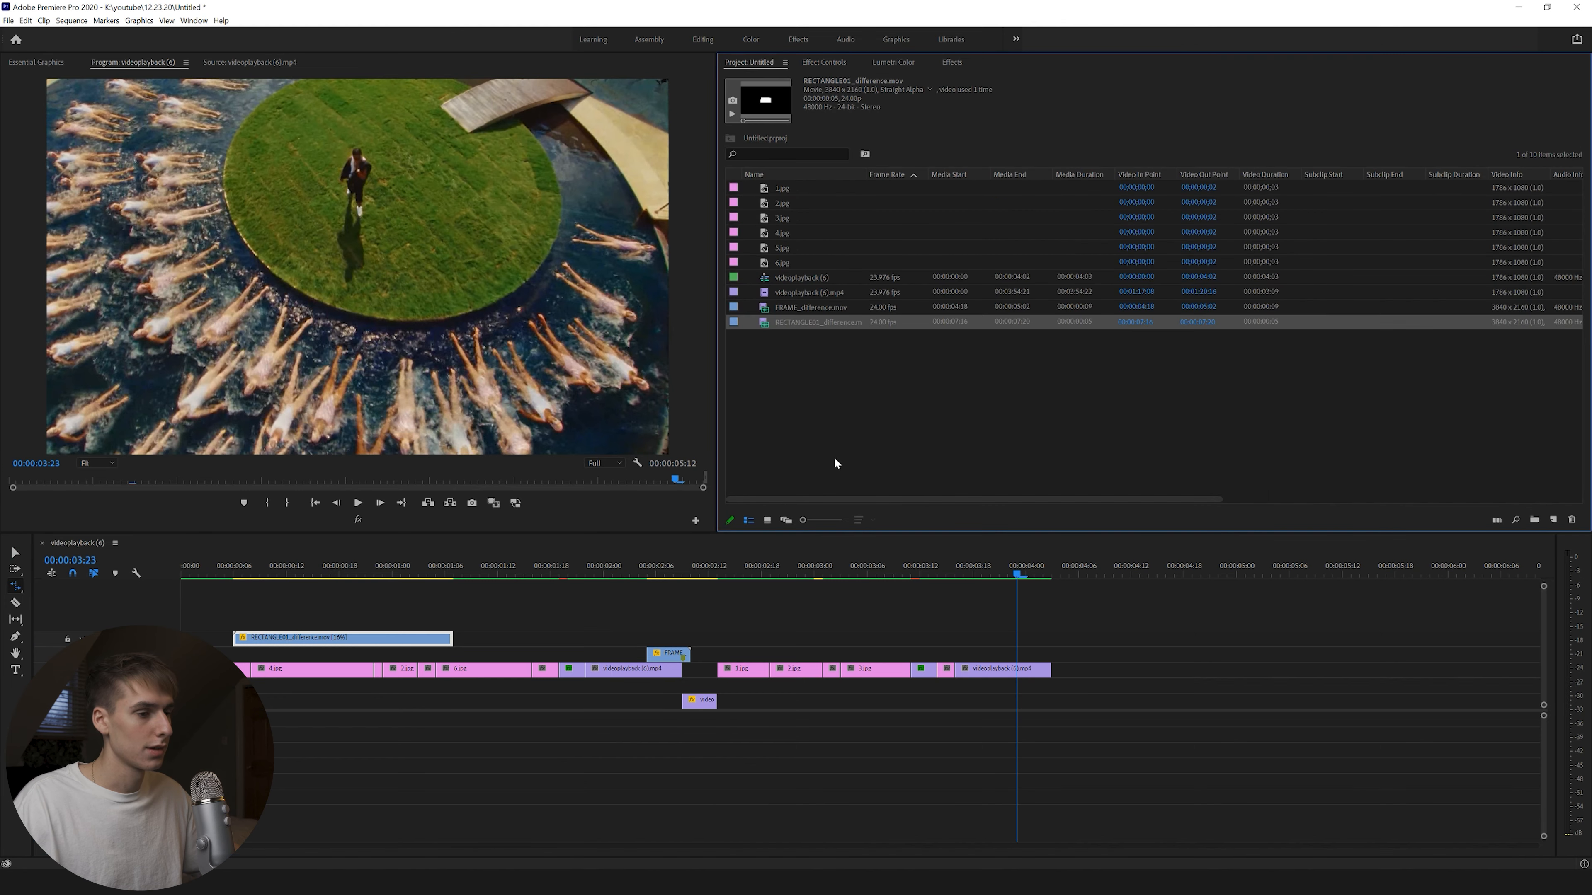
click(837, 883)
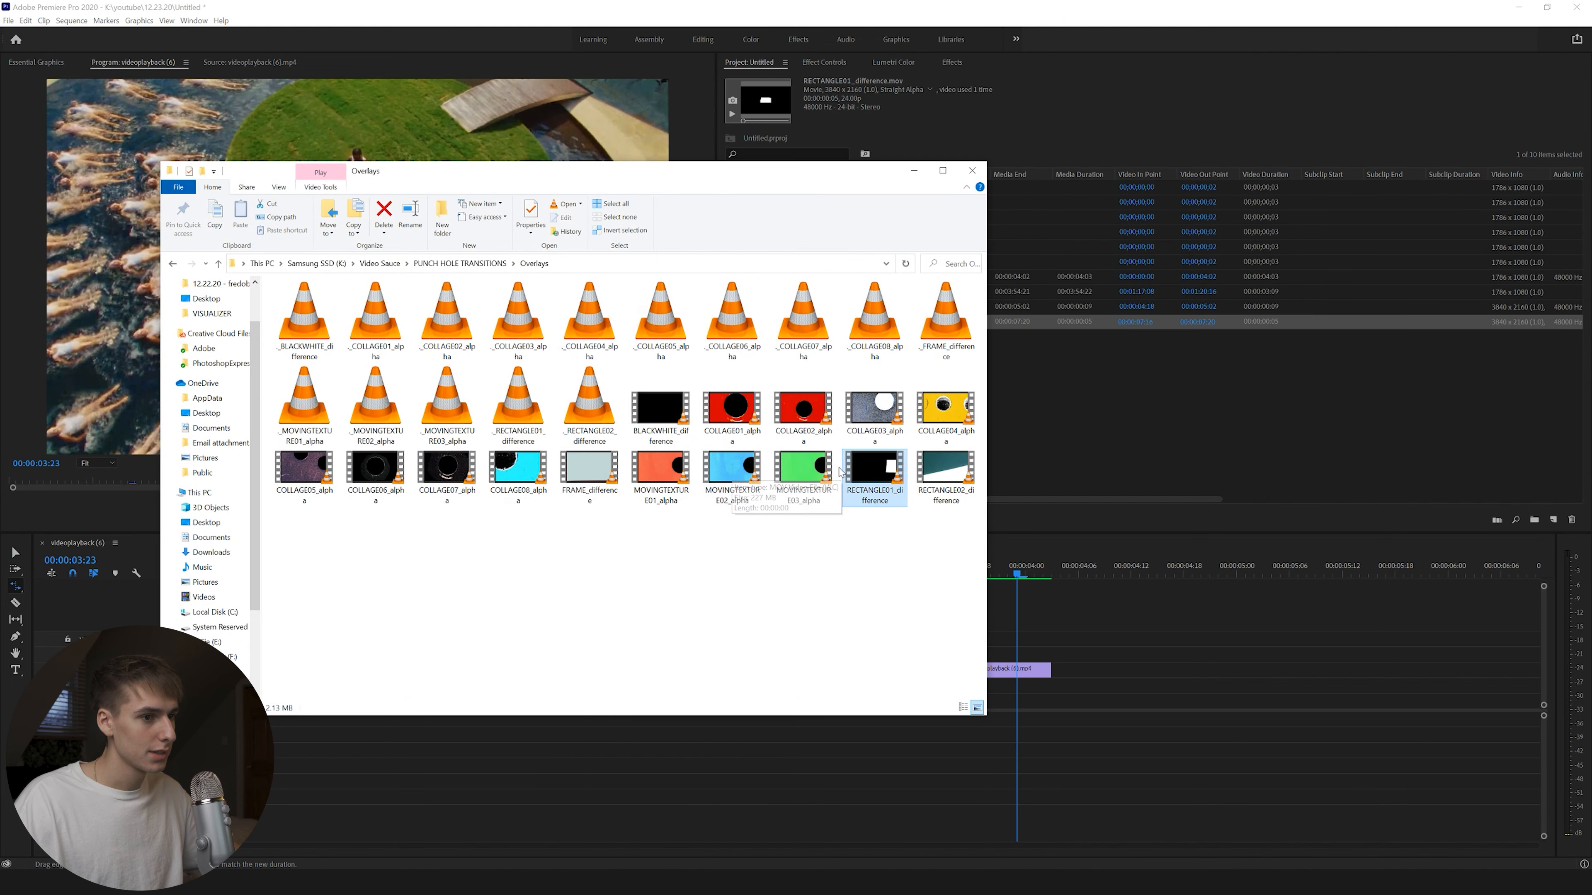
Import BLACKWHITE_difference onto the timeline and set its blend mode to Difference.
drag(660, 407, 1103, 394)
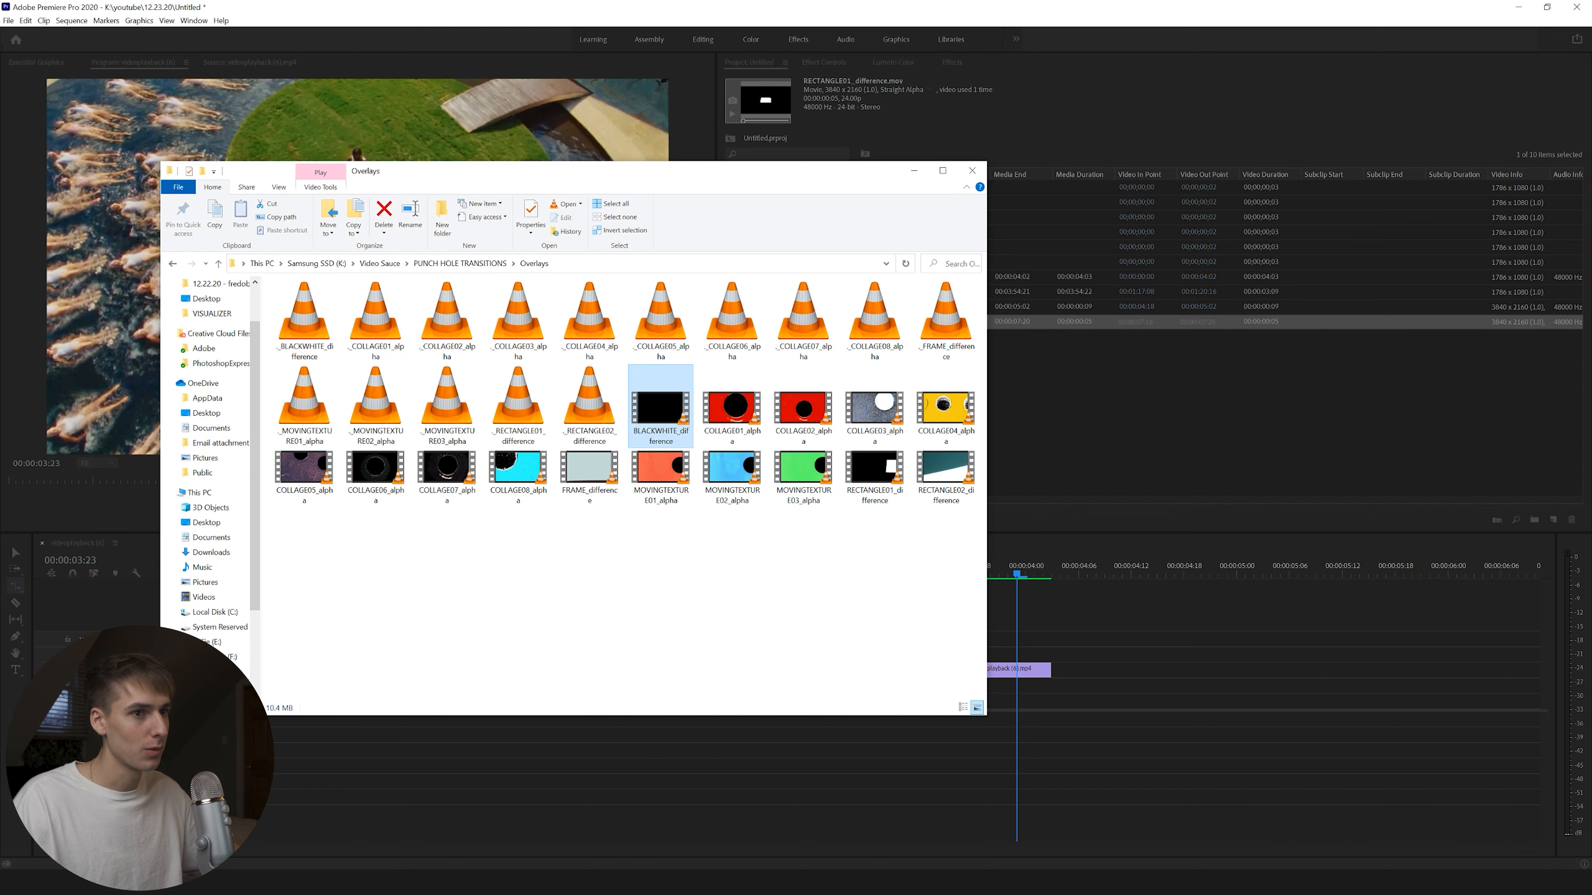
click(914, 171)
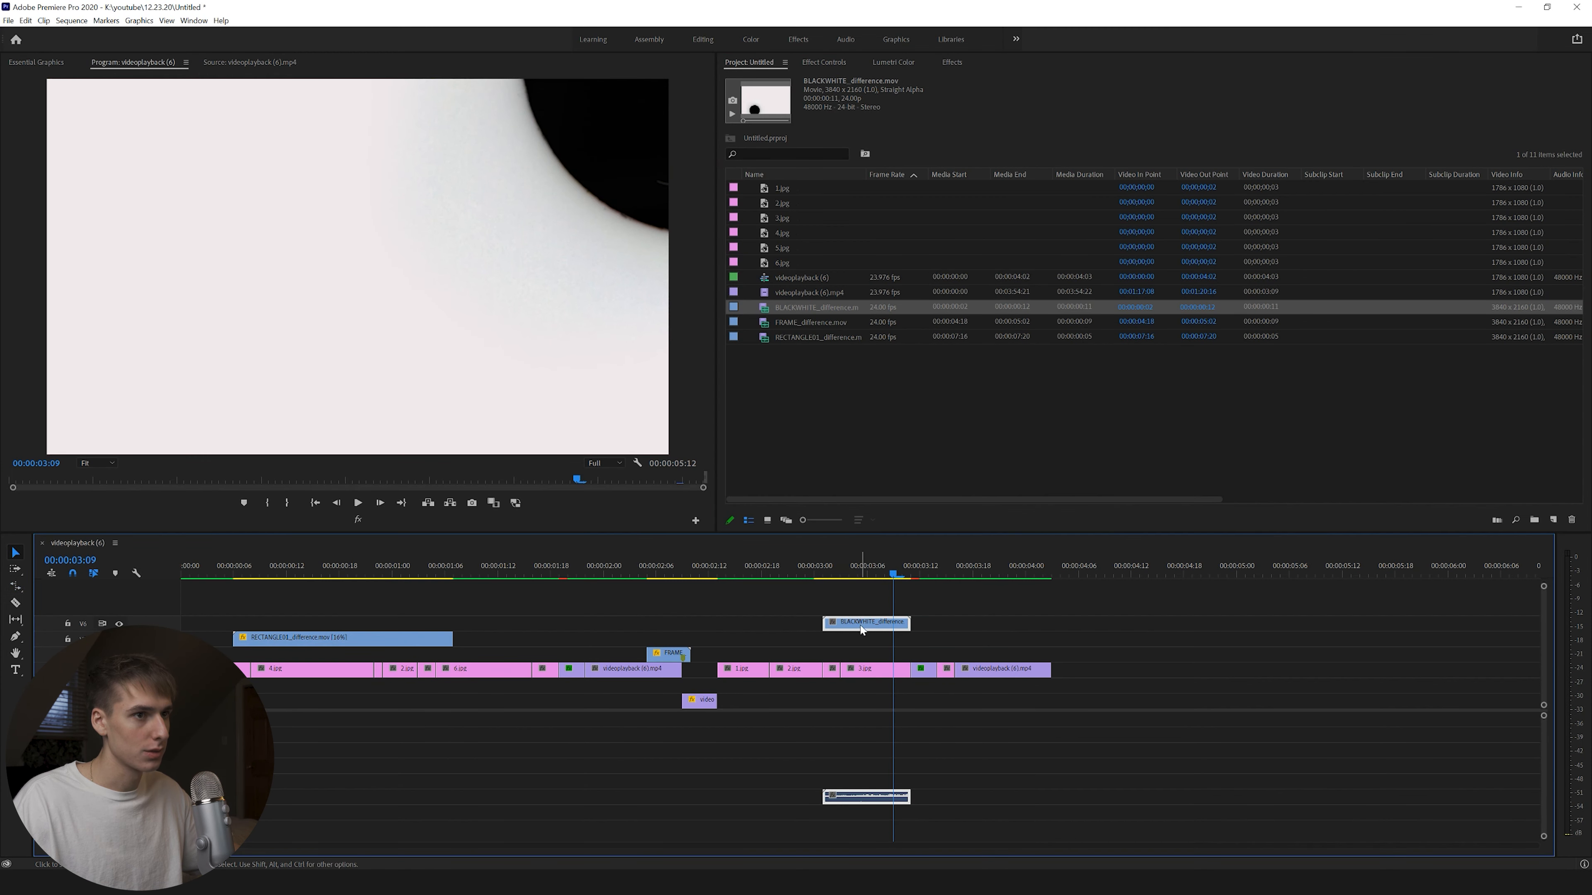
click(837, 60)
click(1028, 255)
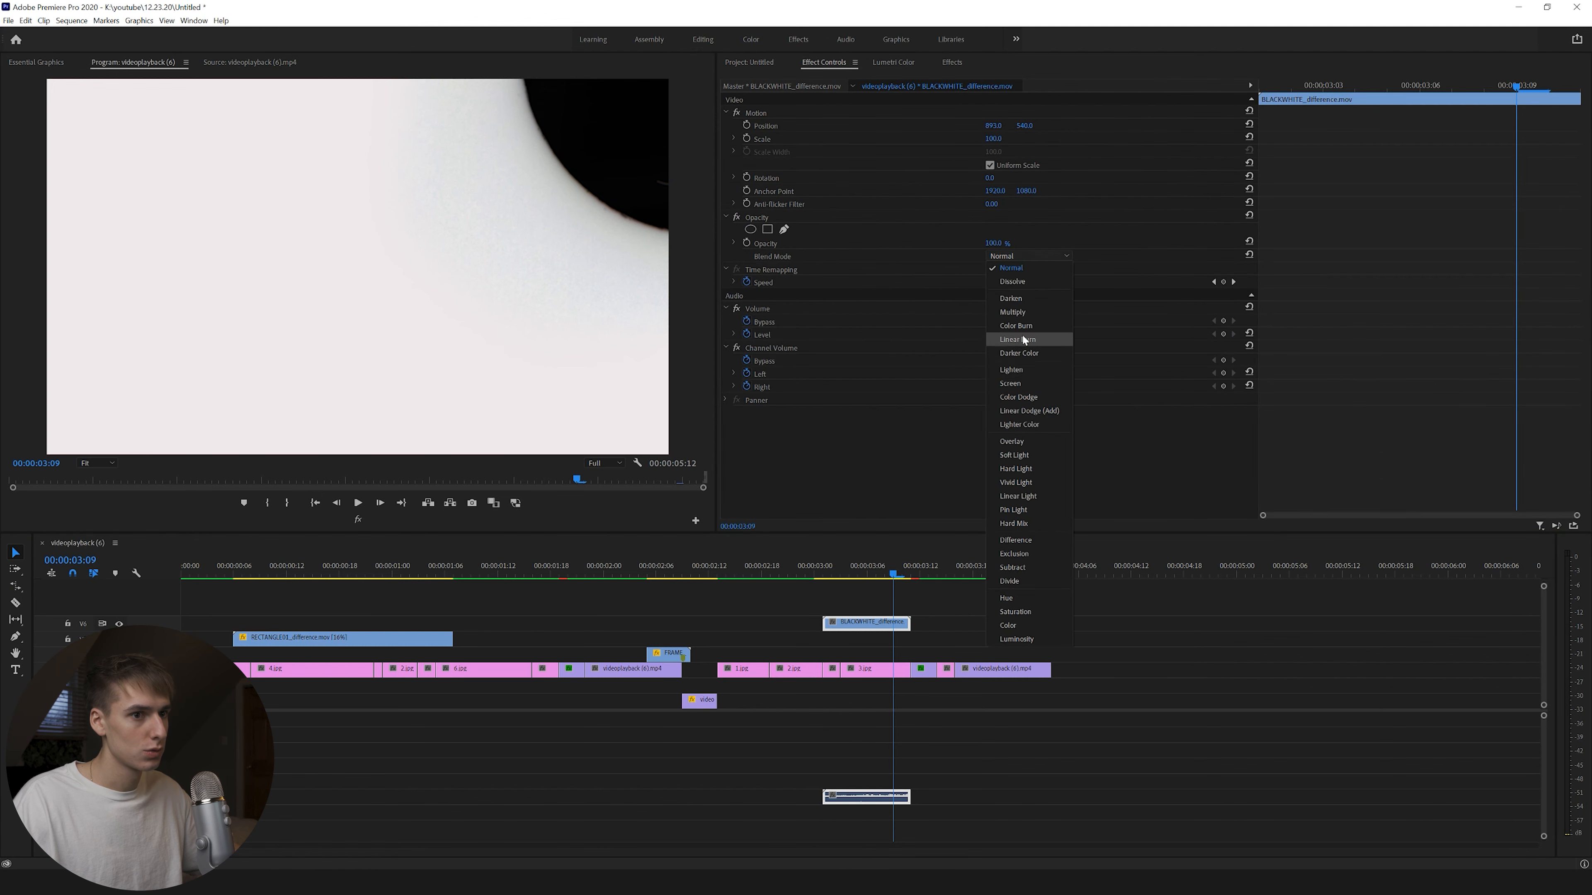
click(1022, 335)
Unlink and remove the BLACKWHITE overlay's audio, then move to the end of the last clip.
right_click(855, 800)
click(890, 399)
key(Delete)
key(ctrl+z)
drag(972, 566, 1049, 563)
Mark the Out point at 00:00:04:03, render In to Out, and play the rendered sequence.
key(o)
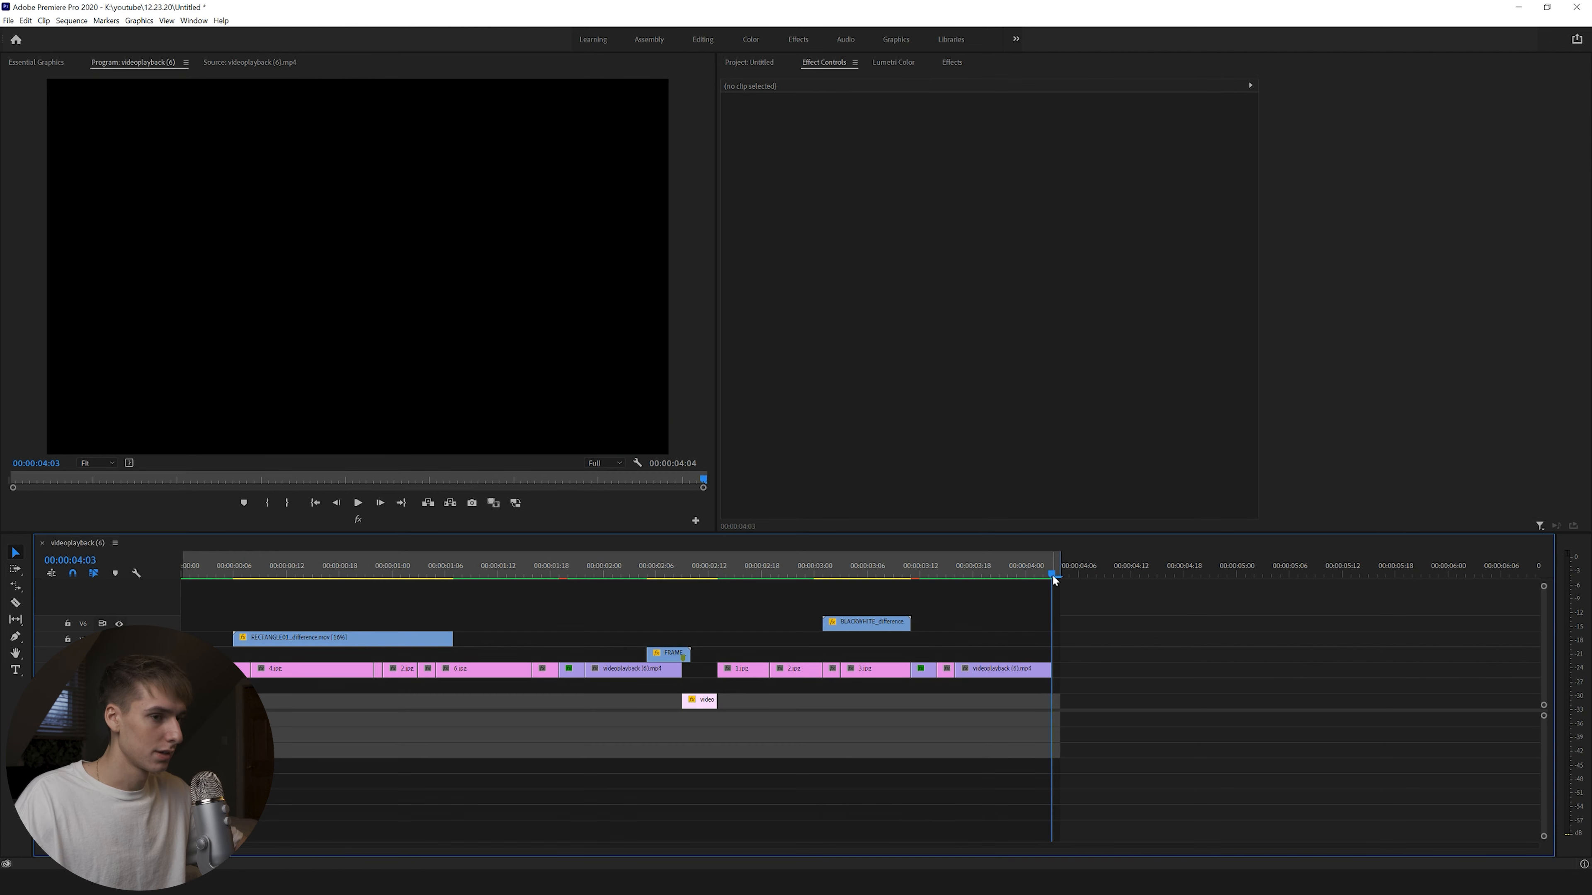
click(74, 23)
click(83, 56)
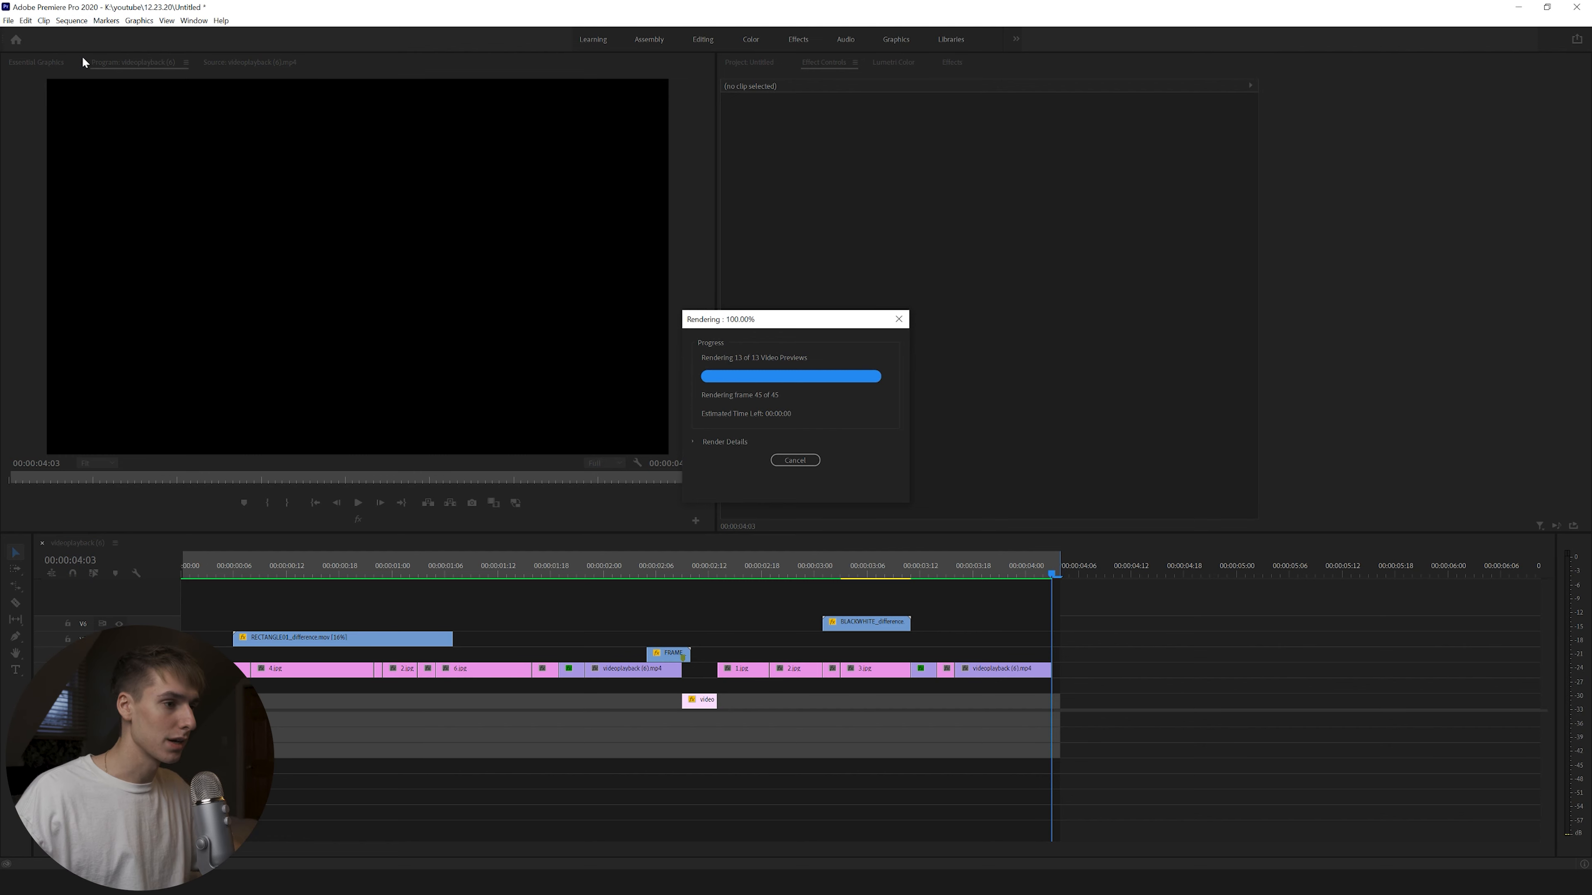
key(space)
click(324, 569)
key(space)
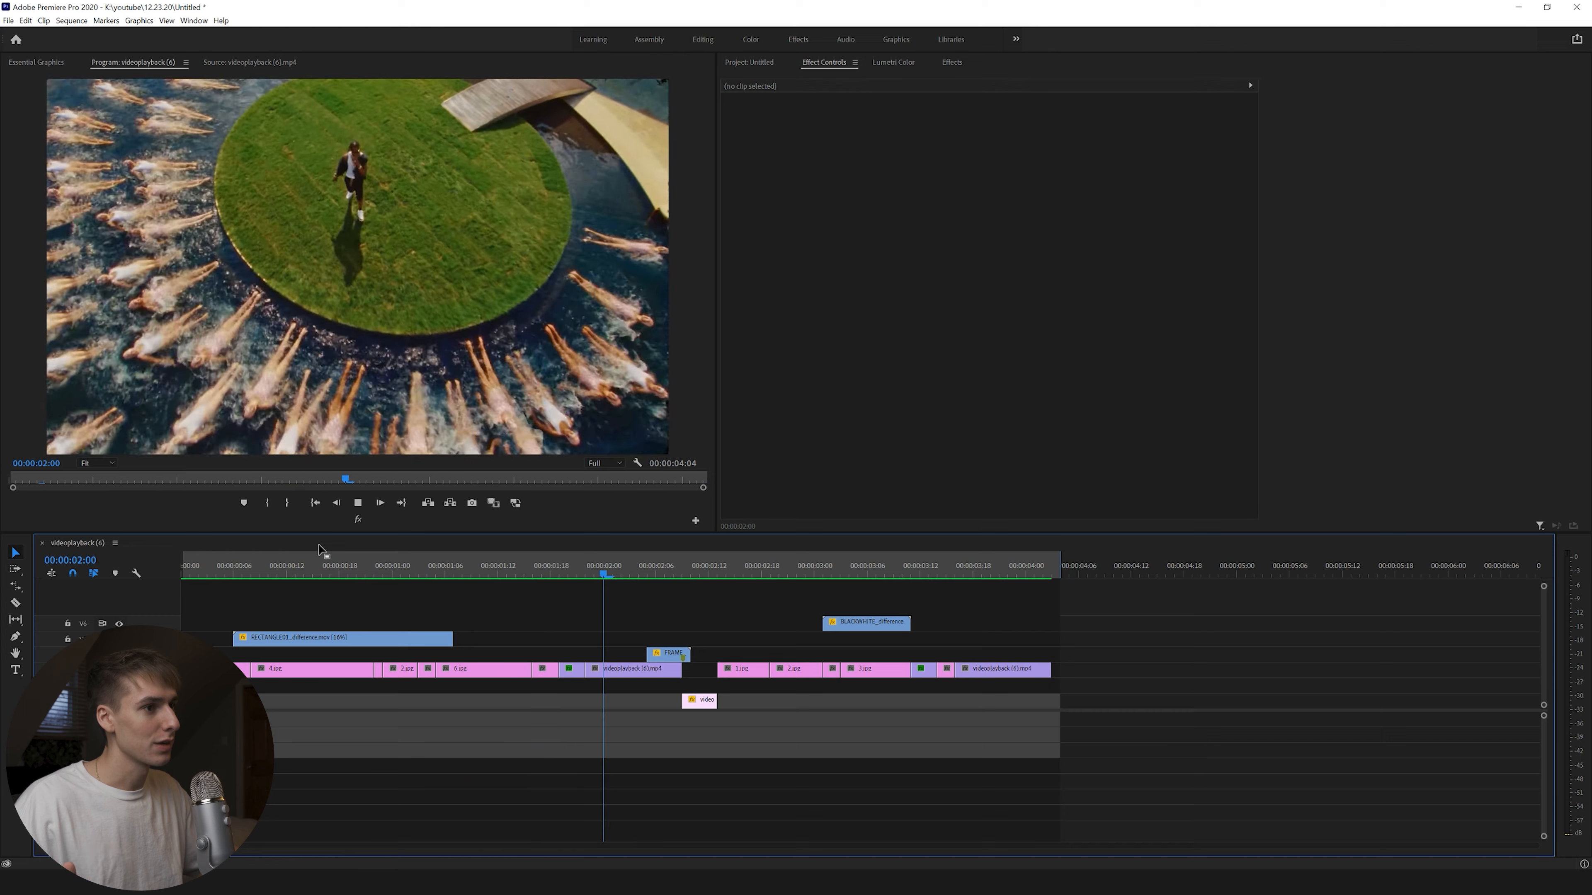
Replay the sequence from the start, then select the short clip at 00:00:01:21 to show its Echo and Lumetri Color.
key(space)
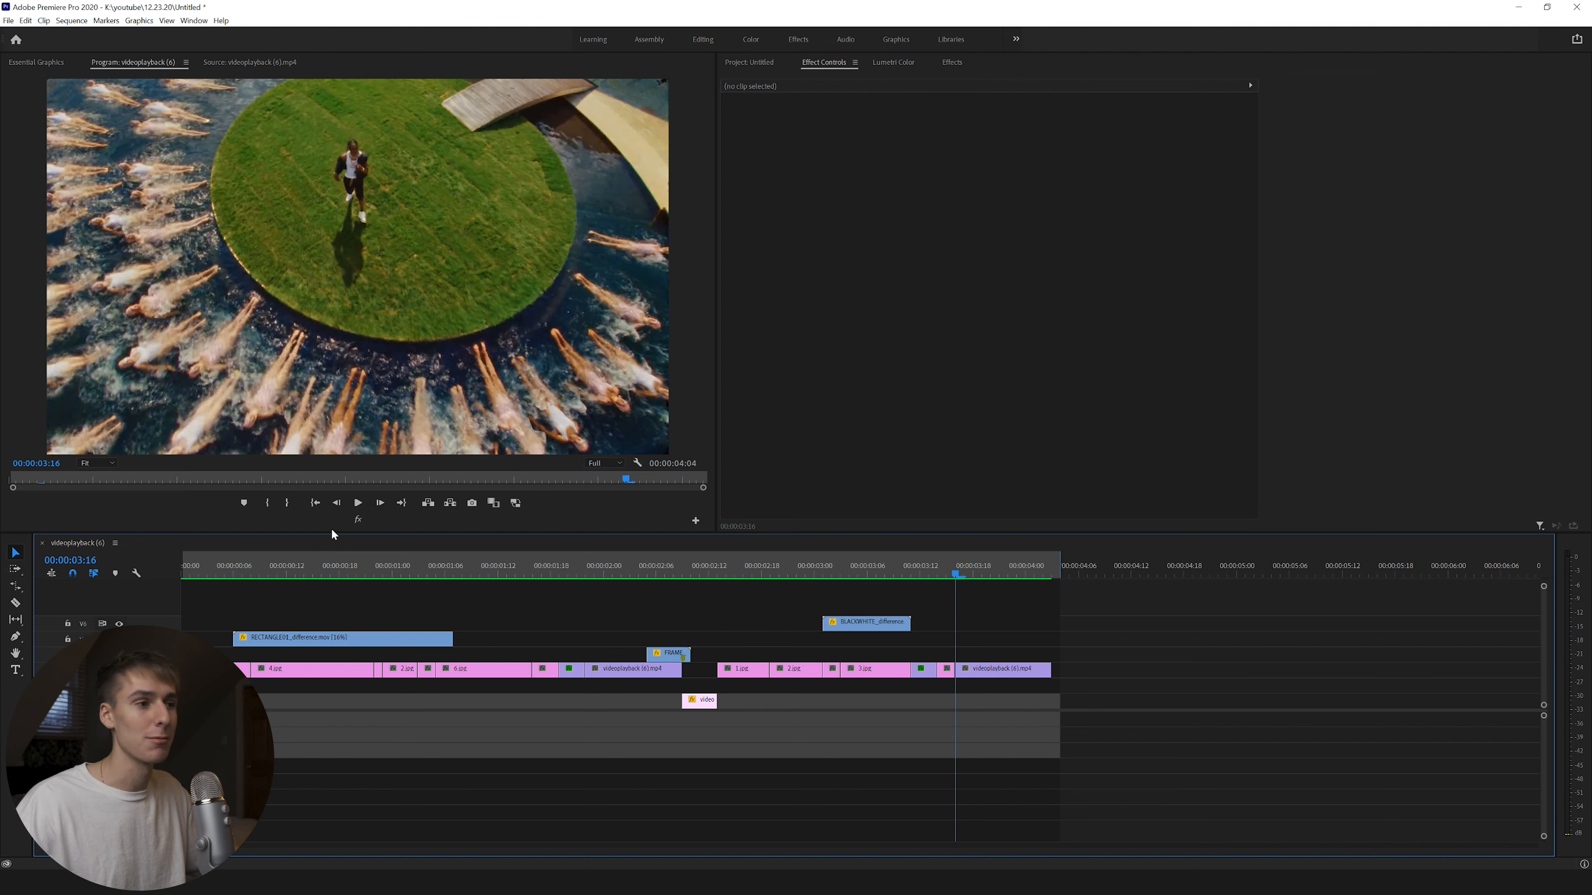
key(Home)
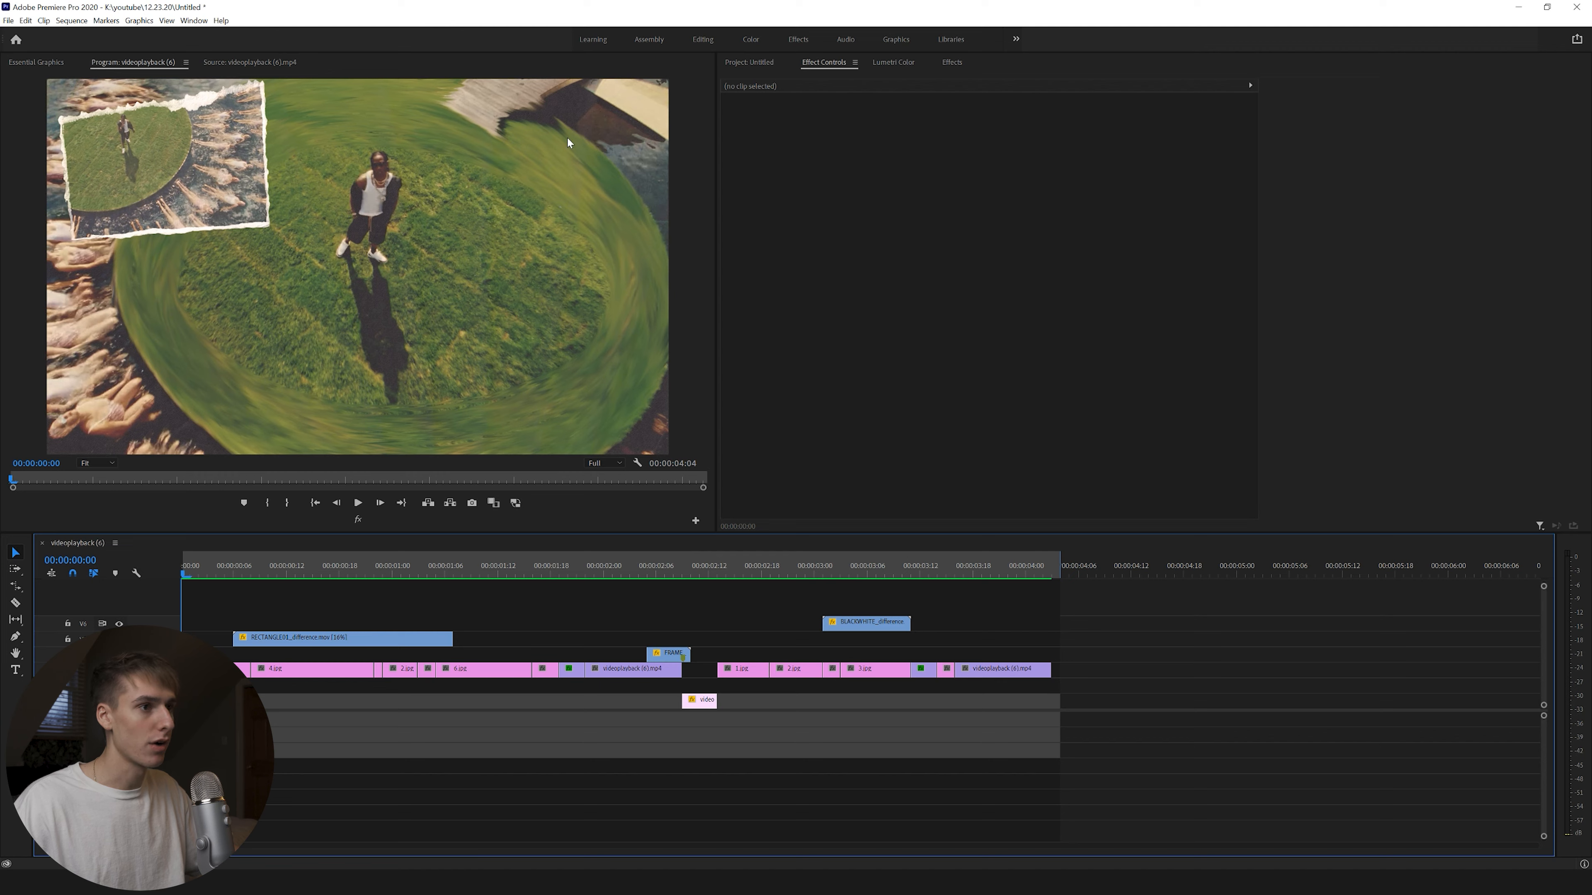
mouse_move(214, 578)
mouse_down()
mouse_move(651, 585)
mouse_move(242, 585)
mouse_up()
key(space)
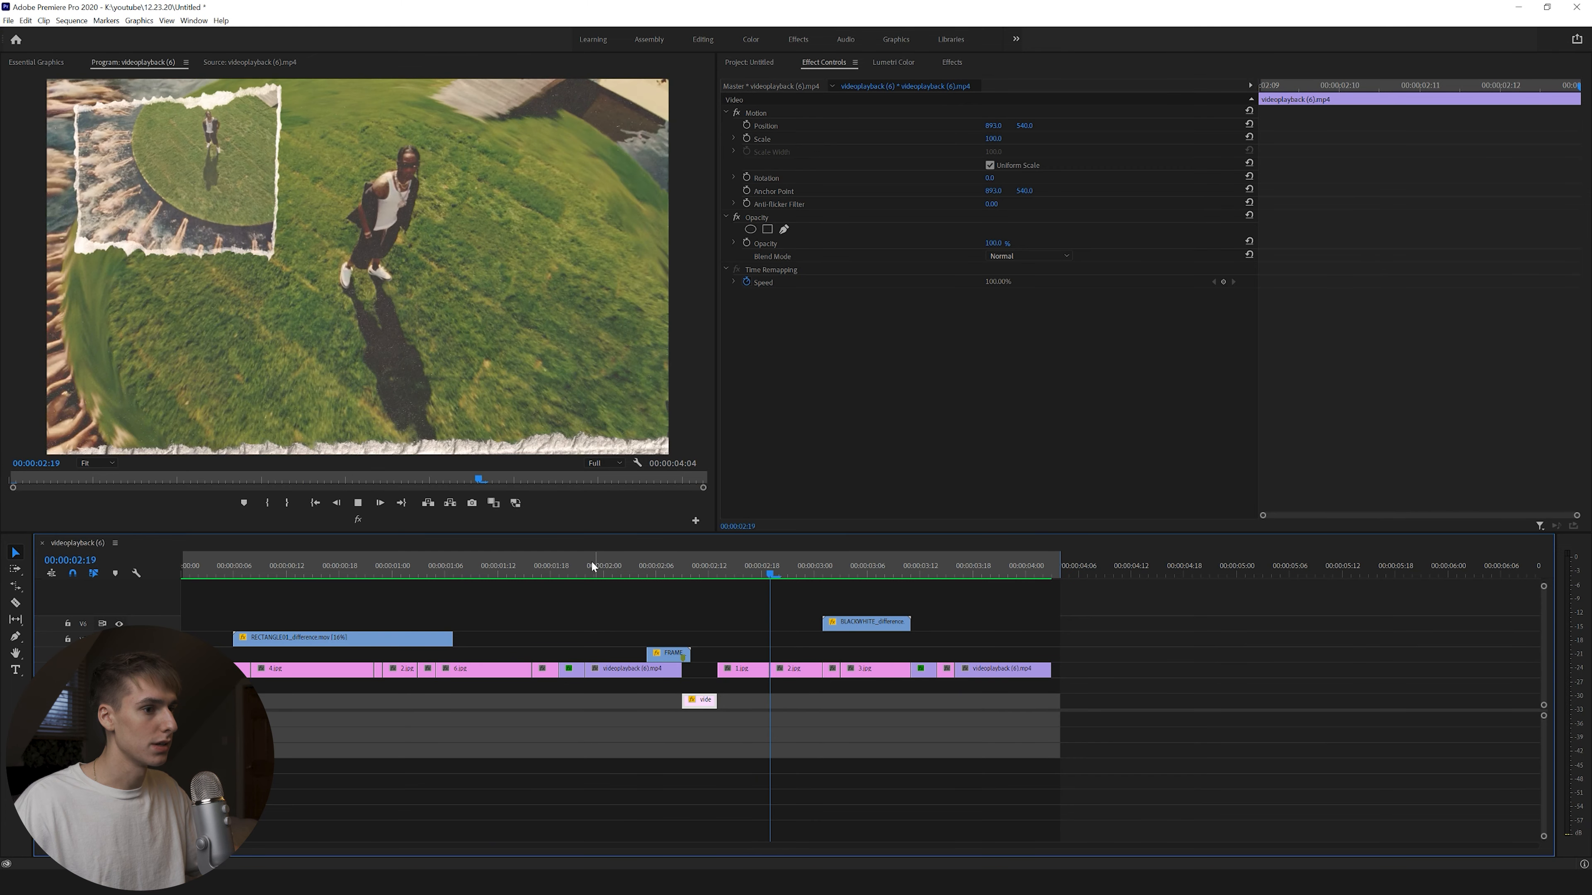
click(580, 567)
click(575, 671)
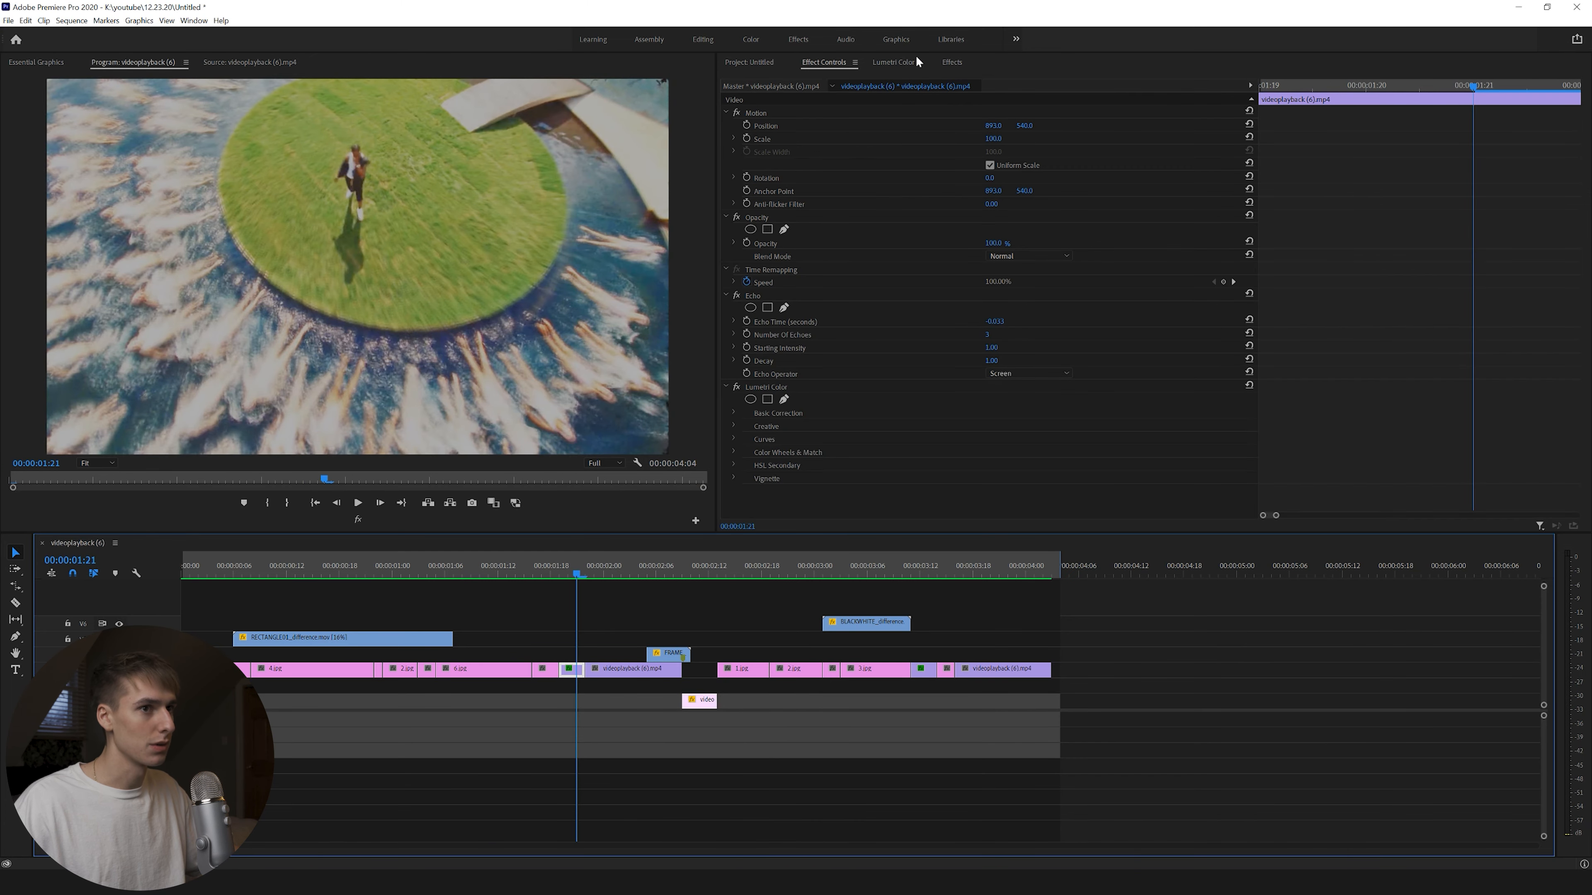
Search the effects for 'hor' and apply Horizontal Flip to the short mid-sequence clip.
click(952, 62)
text(filp)
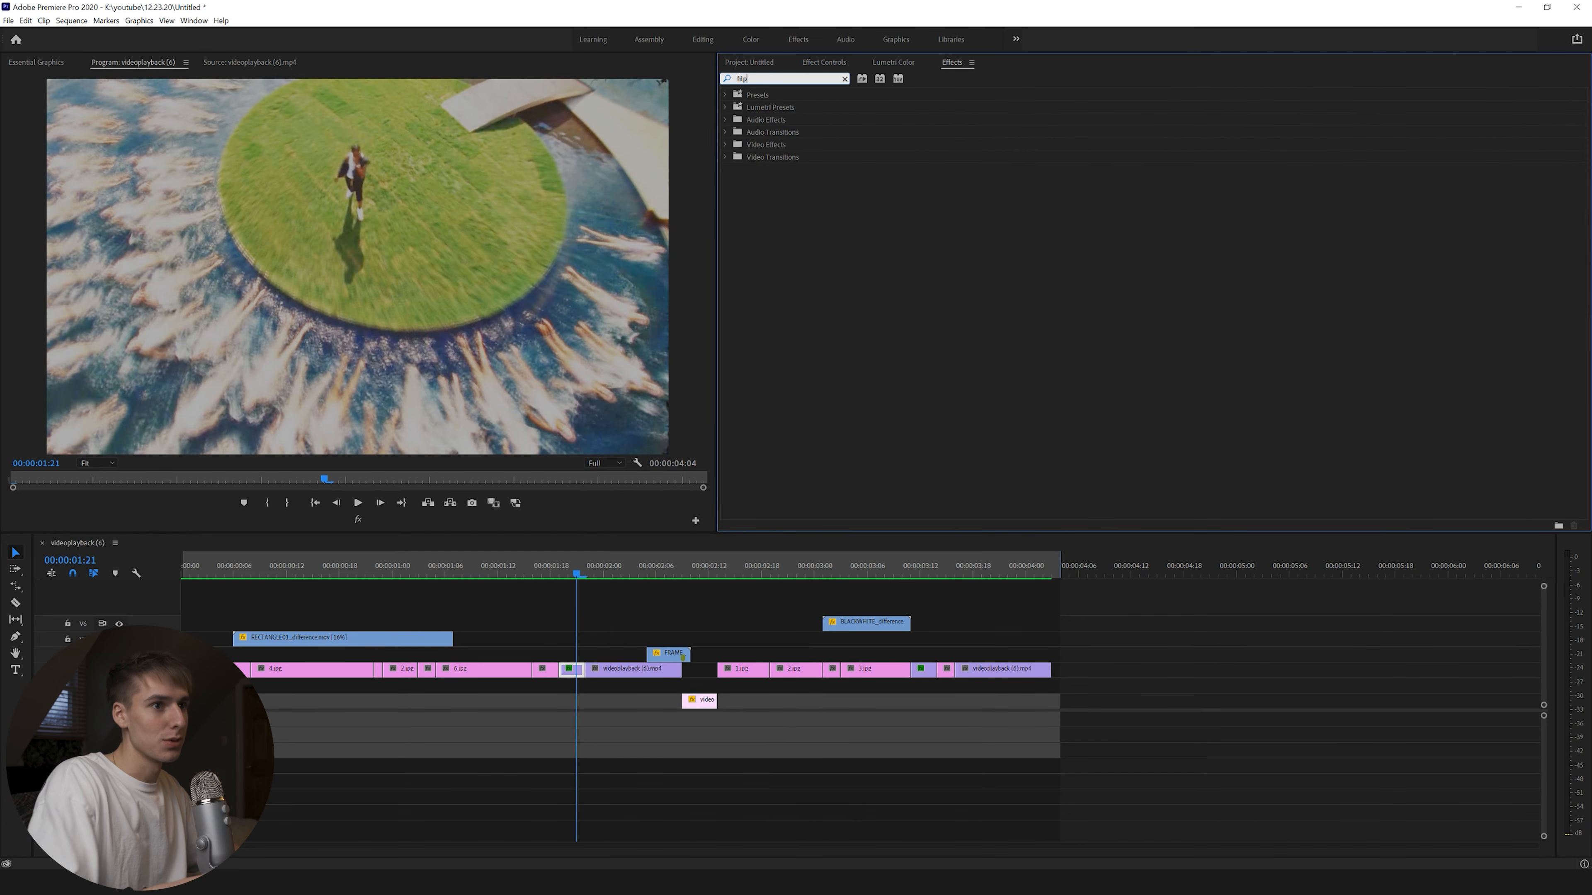
key(BackSpace)
key(BackSpace)
key(BackSpace)
key(BackSpace)
text(hor)
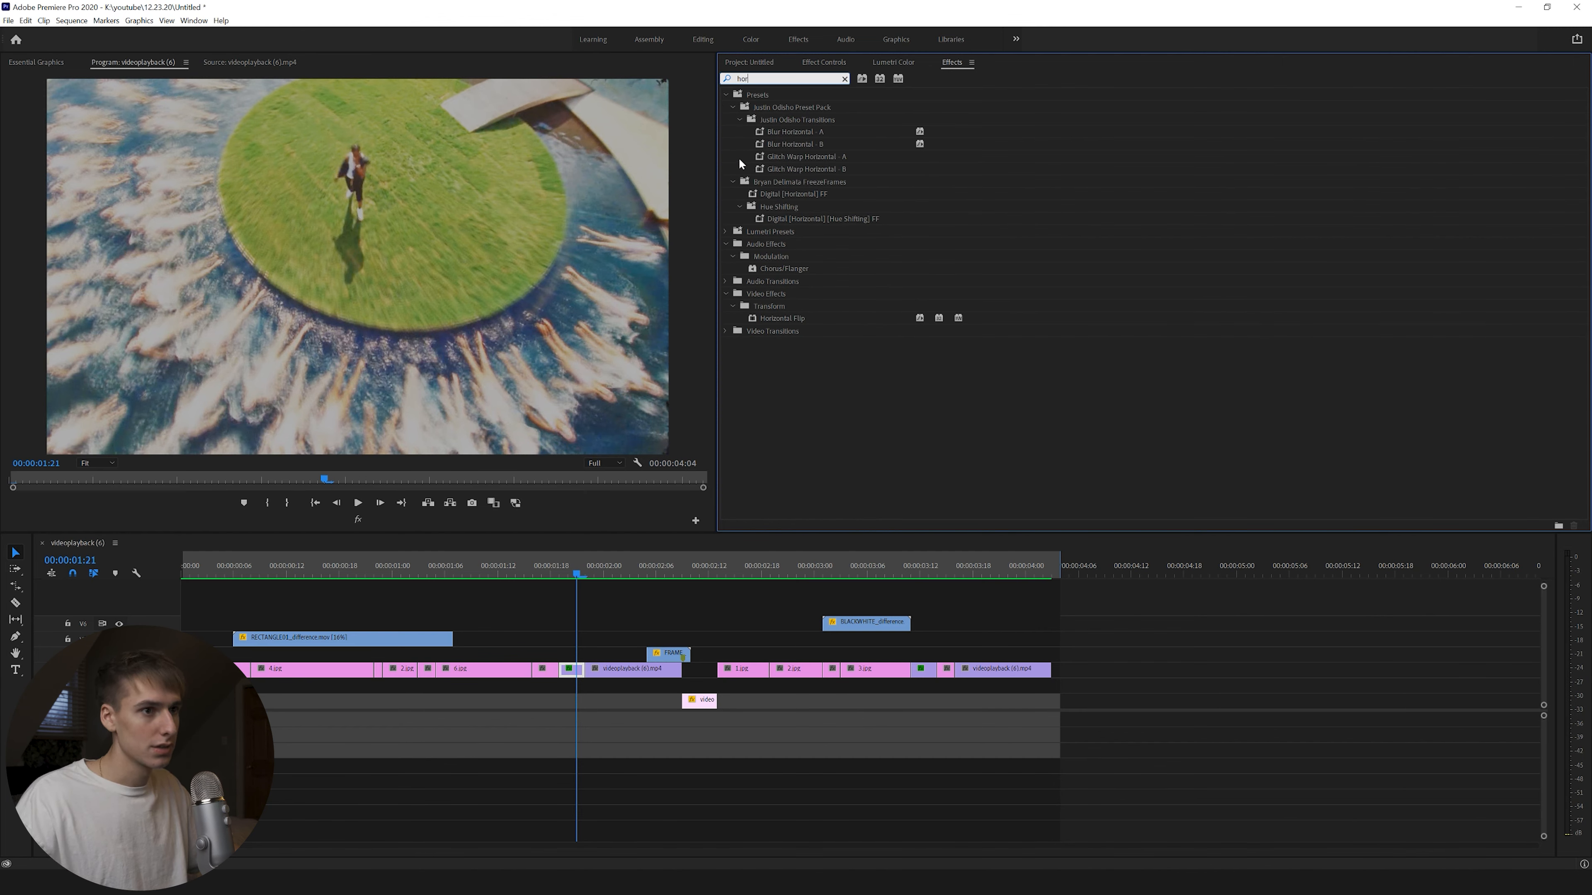
drag(784, 318, 629, 604)
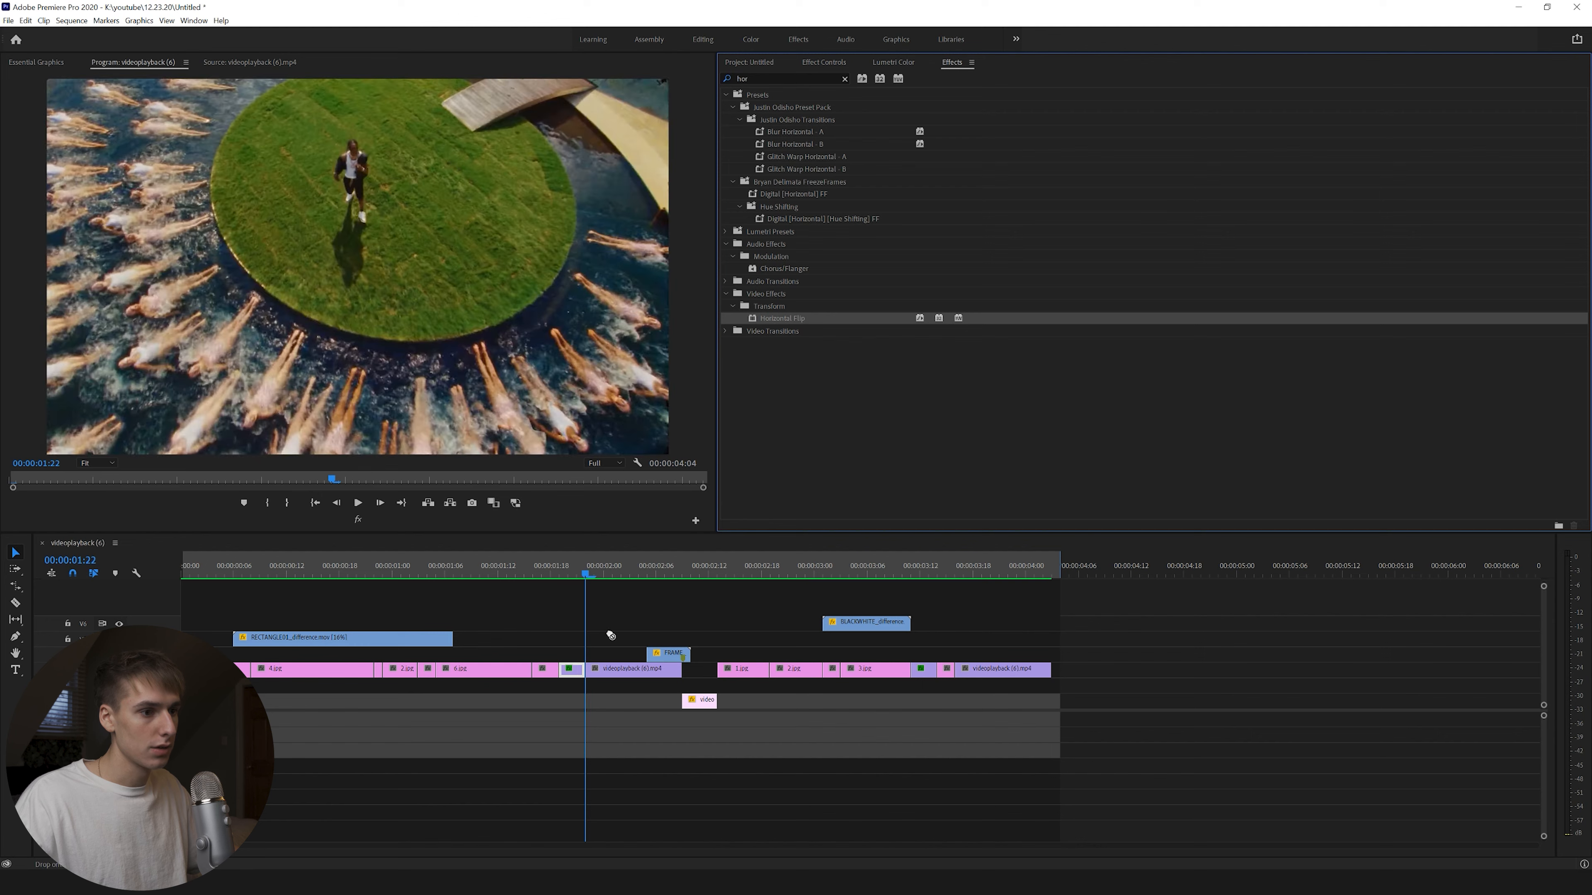
Scrub around 00:00:01:20 and play the sequence through to check the flip.
click(570, 559)
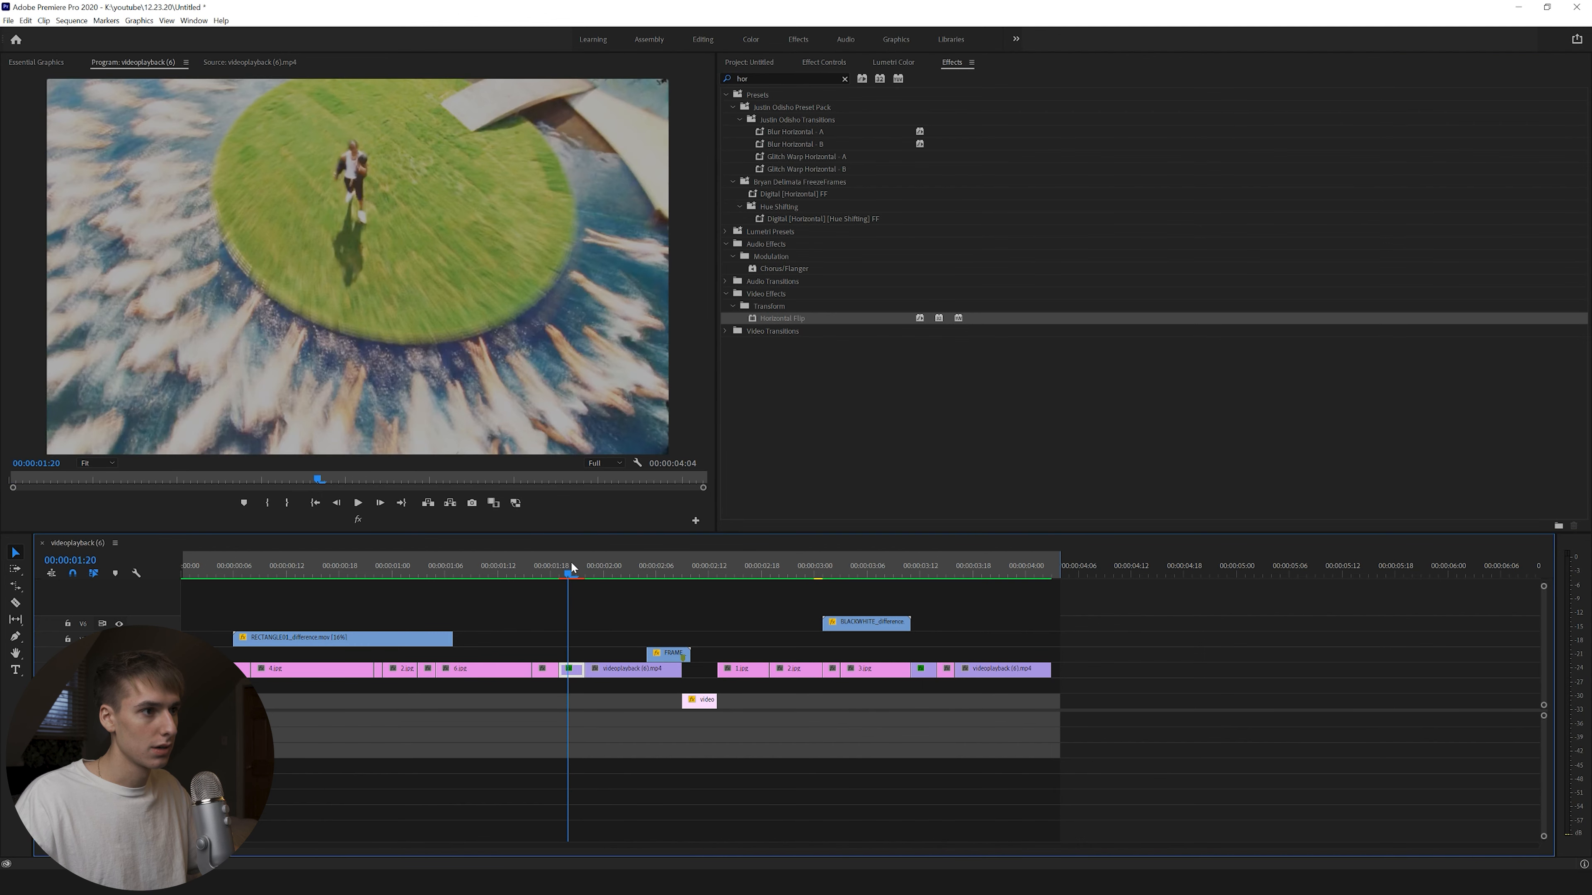
drag(567, 571, 564, 575)
click(544, 568)
key(space)
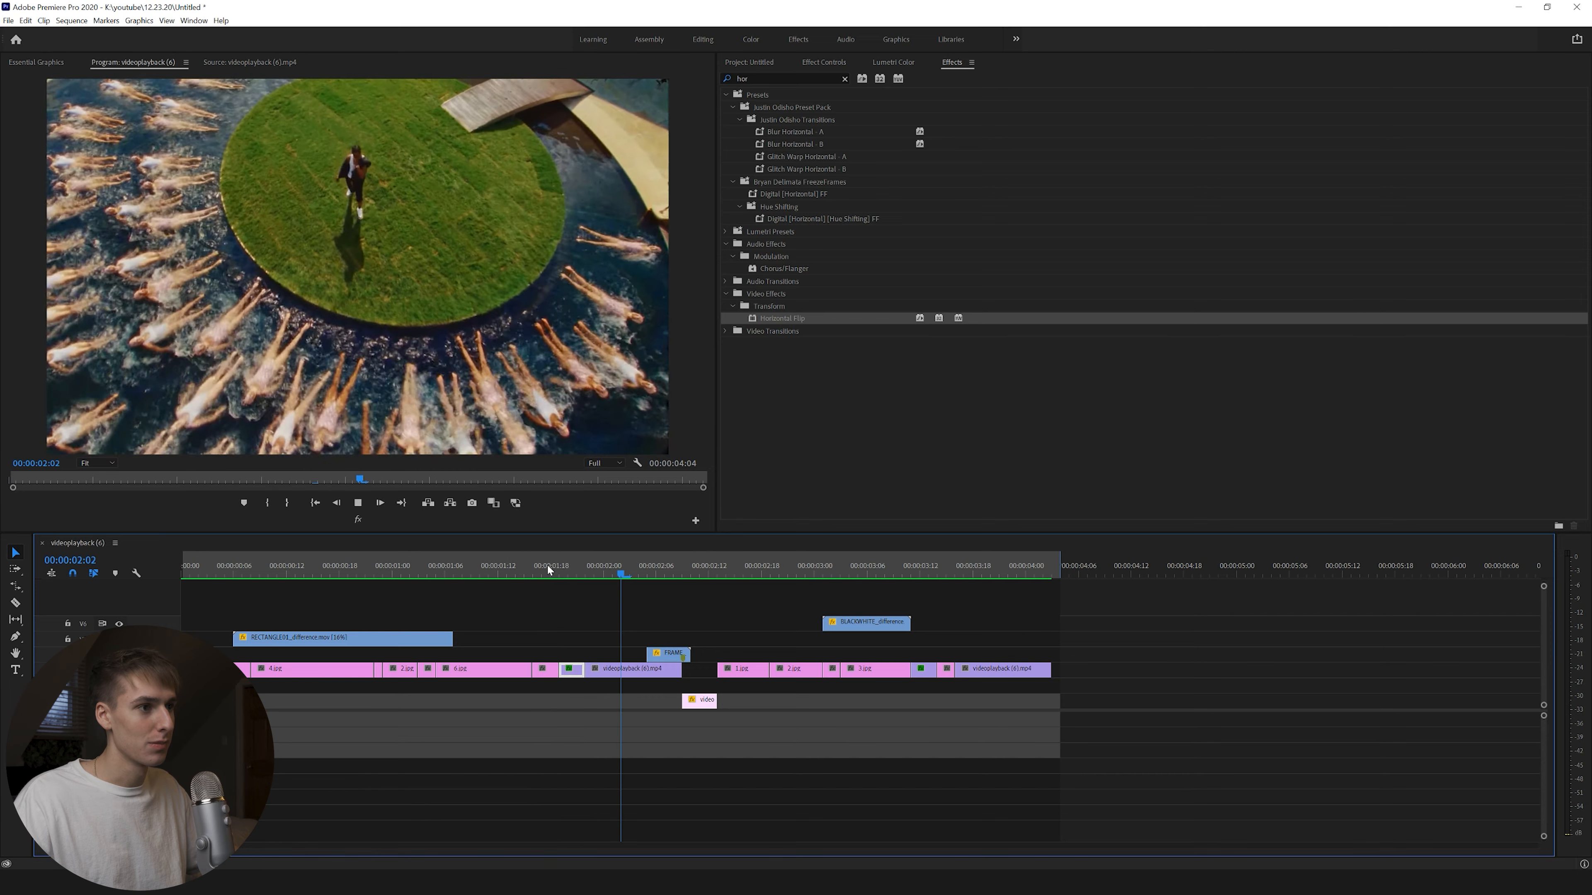
key(space)
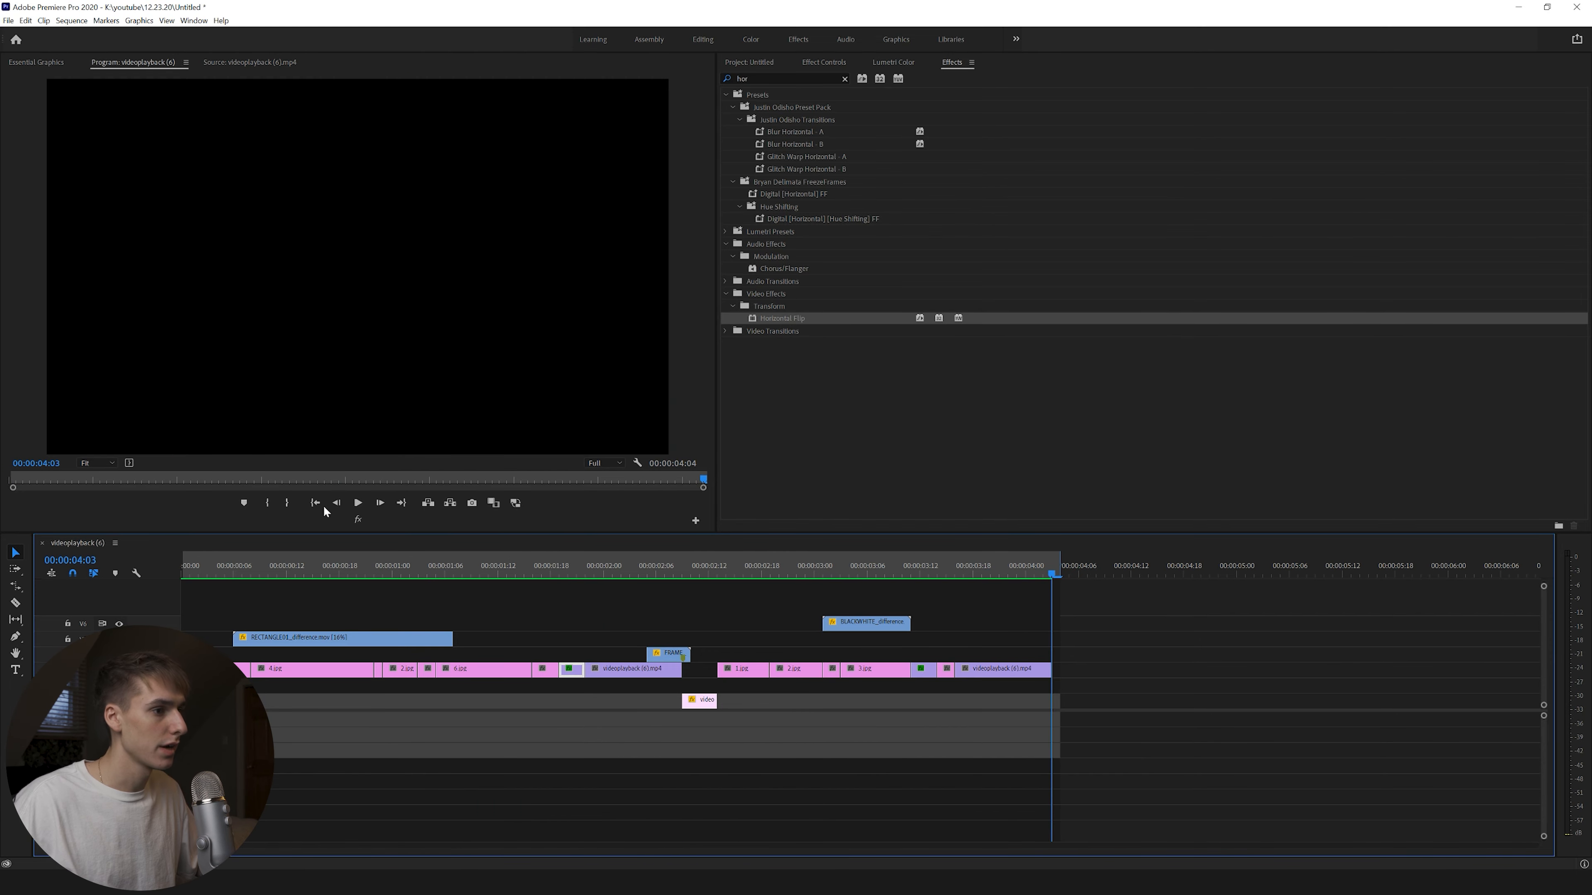
key(space)
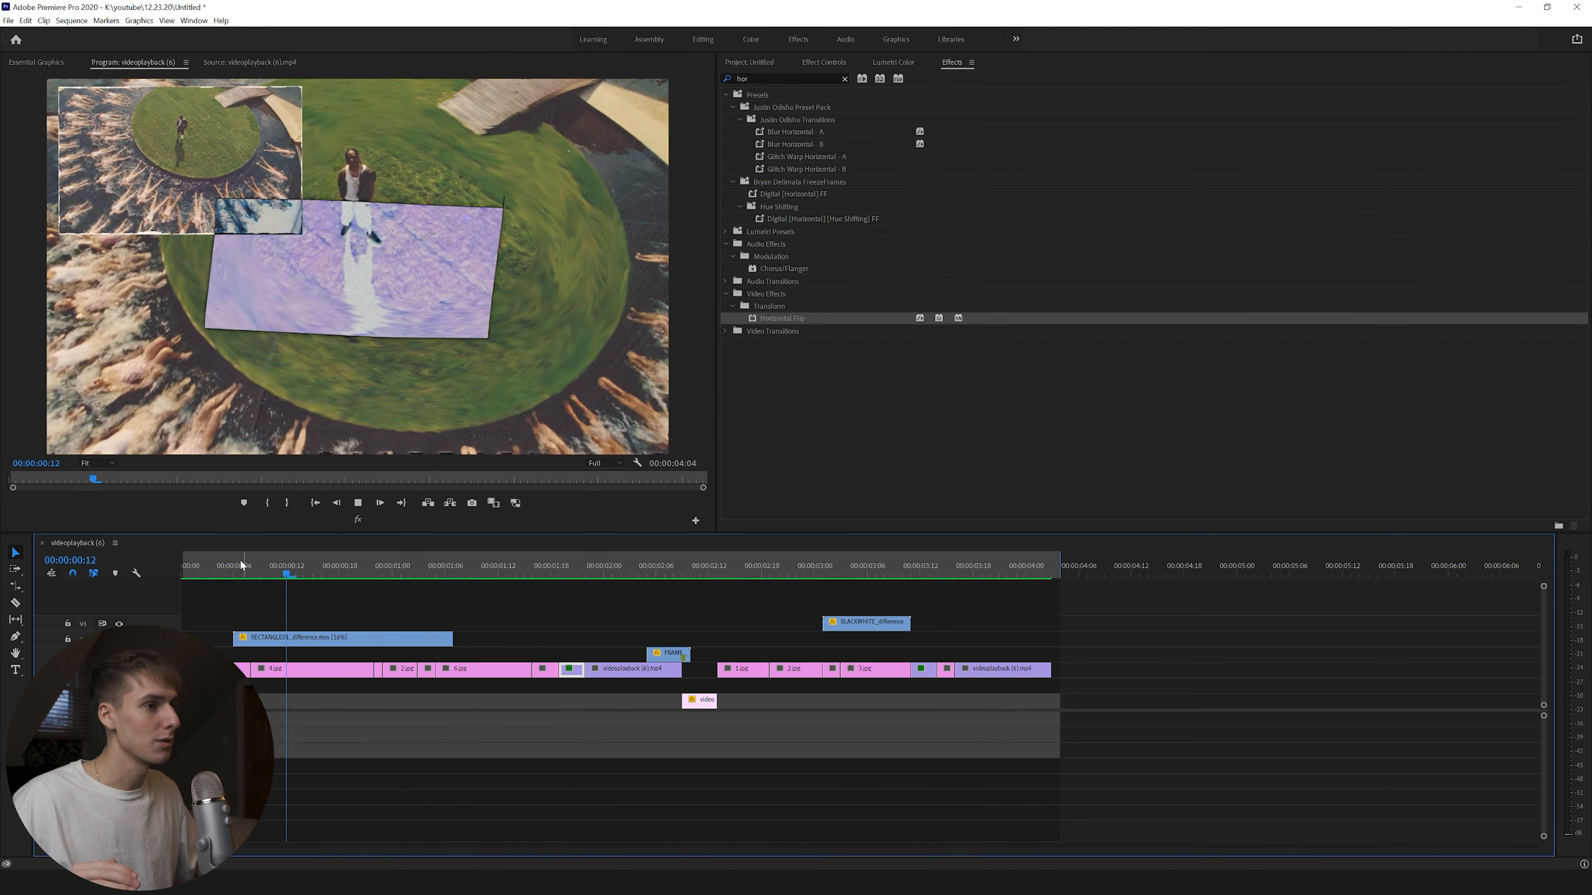
key(space)
drag(187, 569, 158, 592)
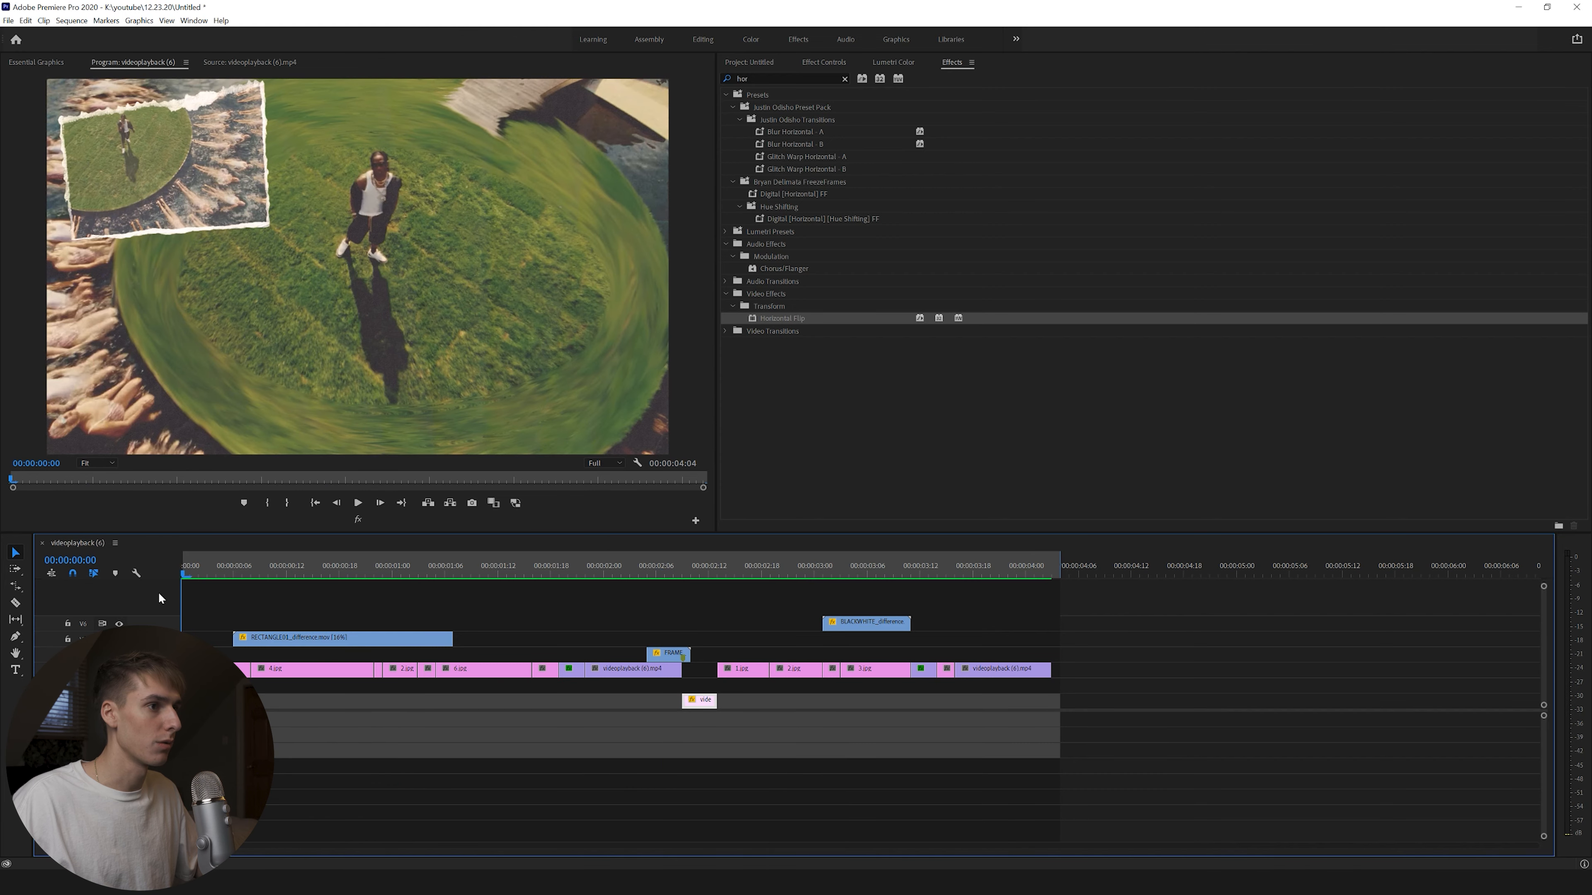
drag(205, 563, 242, 575)
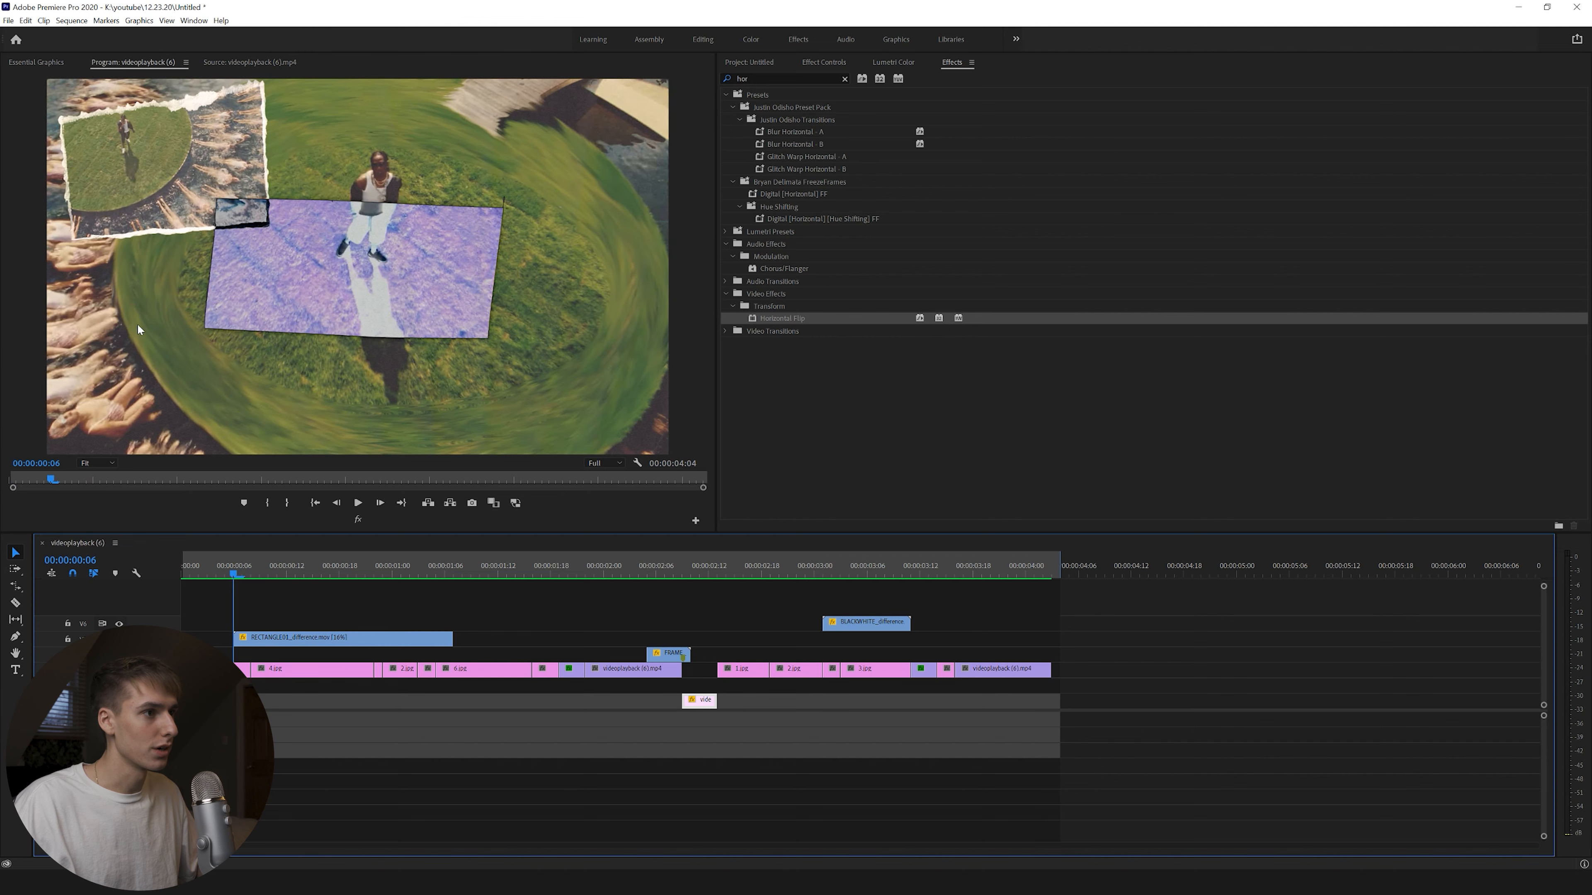
click(217, 573)
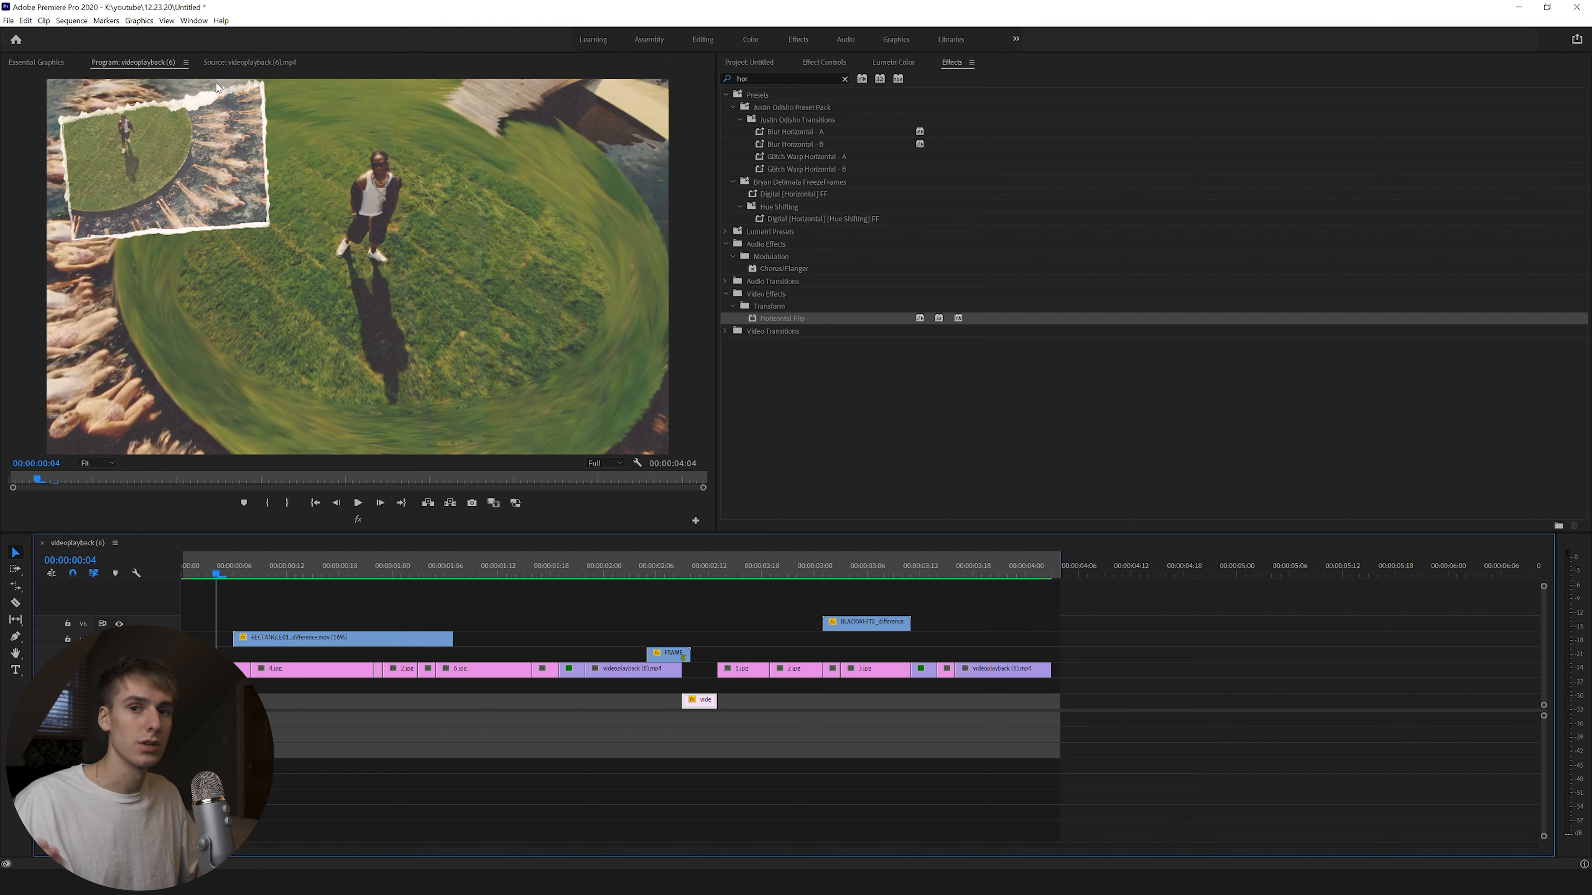
drag(254, 566, 1004, 595)
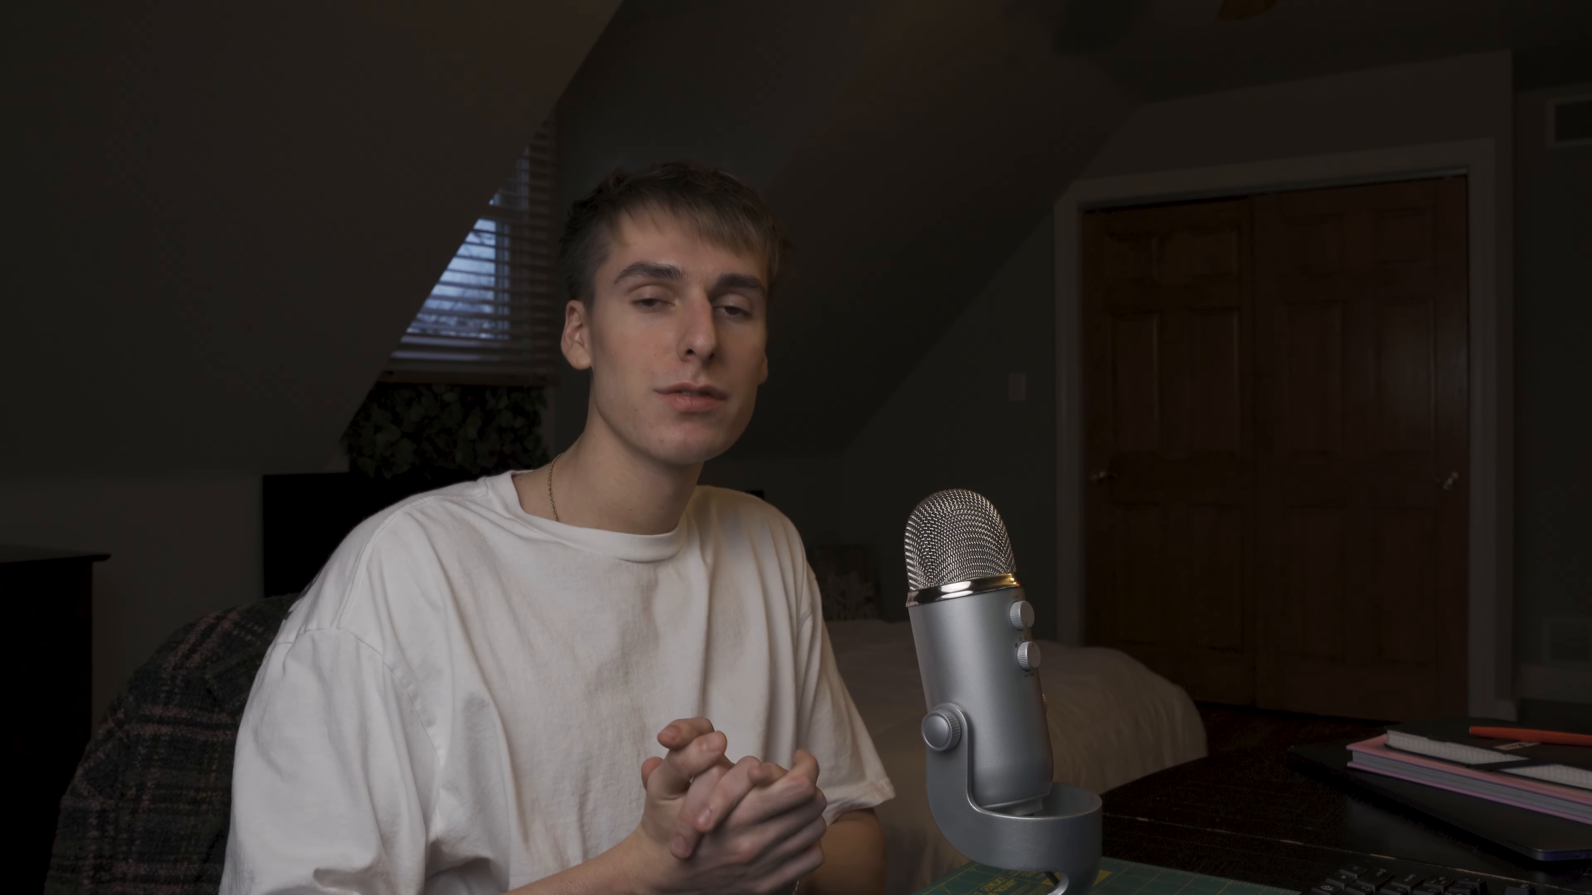